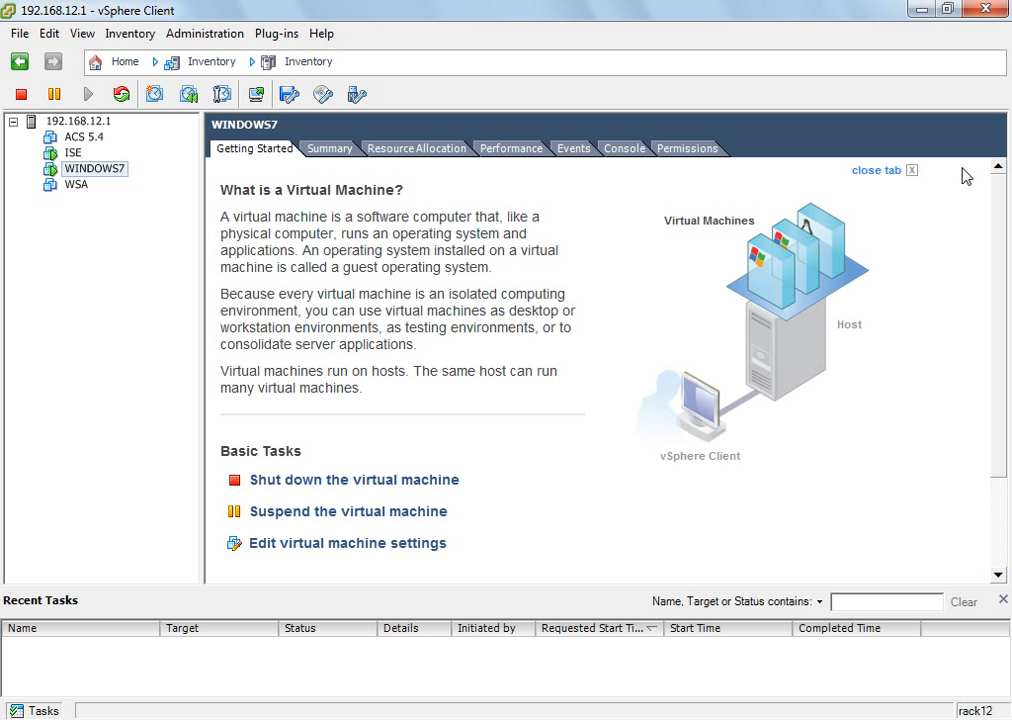
# Step: Close the old WINDOWS7 console window and launch a fresh WINDOWS7 virtual machine console
pyautogui.click(708, 718)
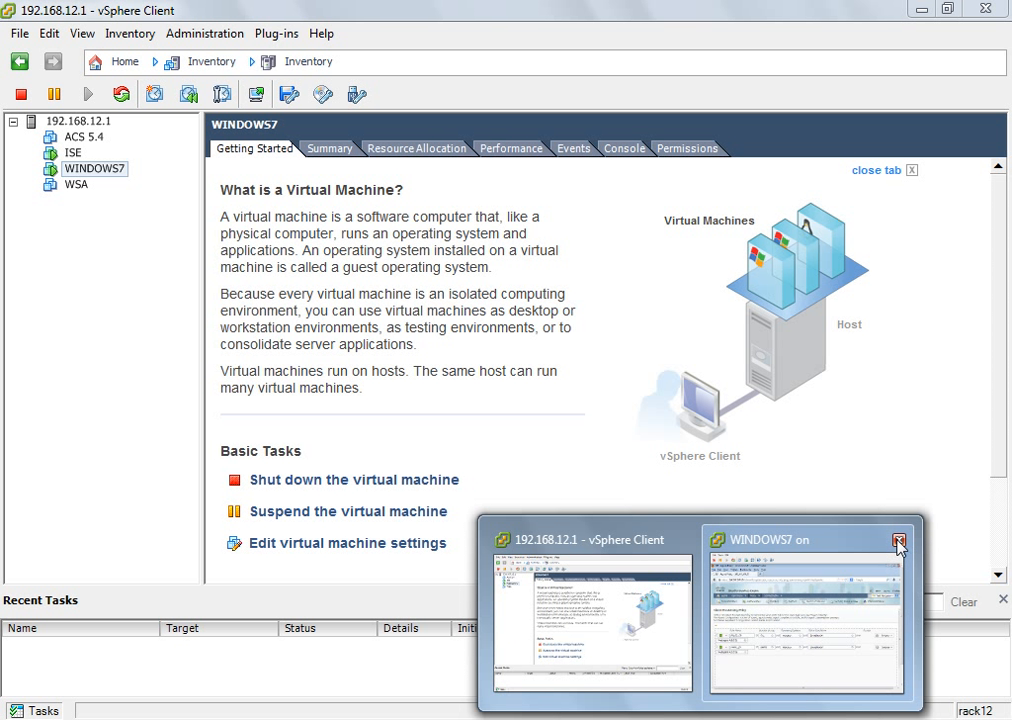
pyautogui.click(898, 538)
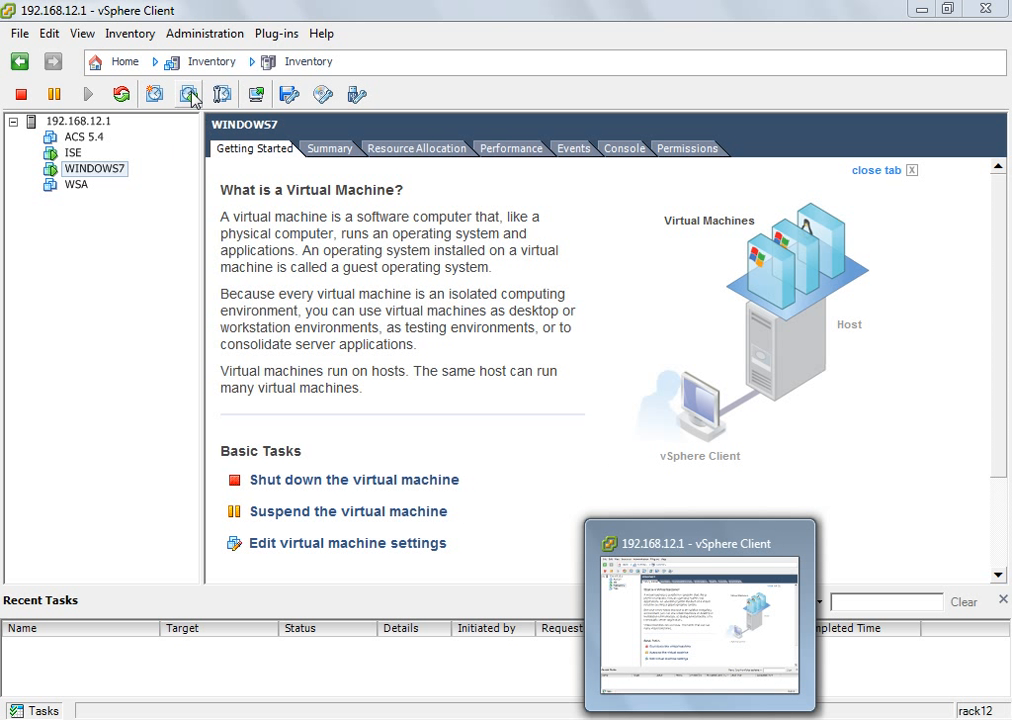
pyautogui.click(258, 95)
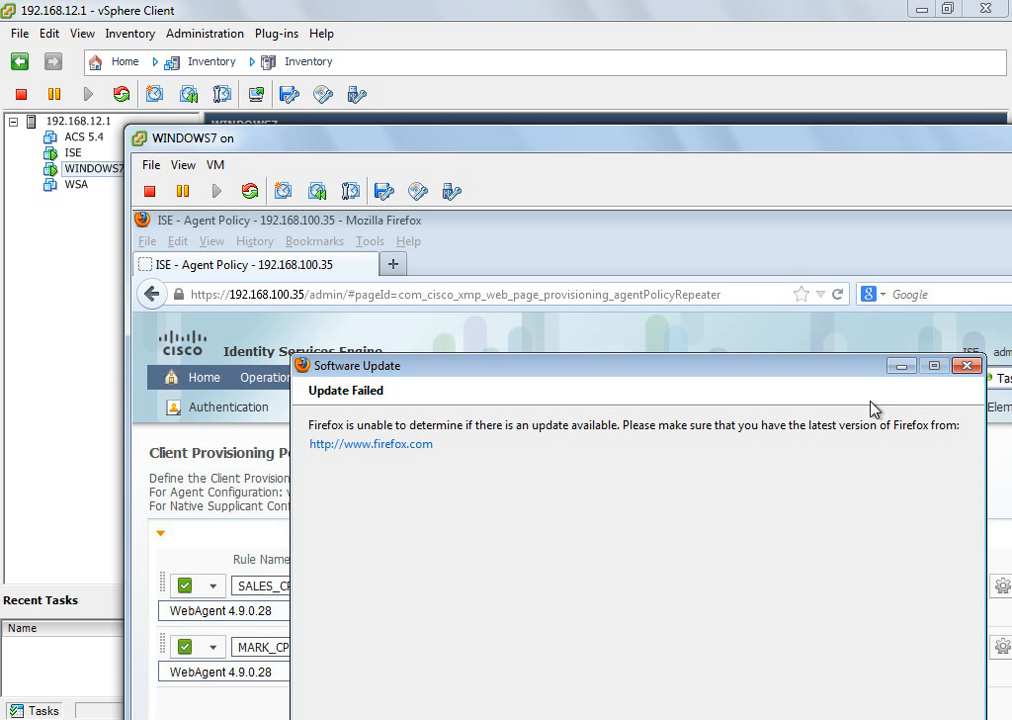
# Step: Dismiss the Firefox update notice, make the console full screen, and open Policy Elements > Conditions
pyautogui.click(966, 366)
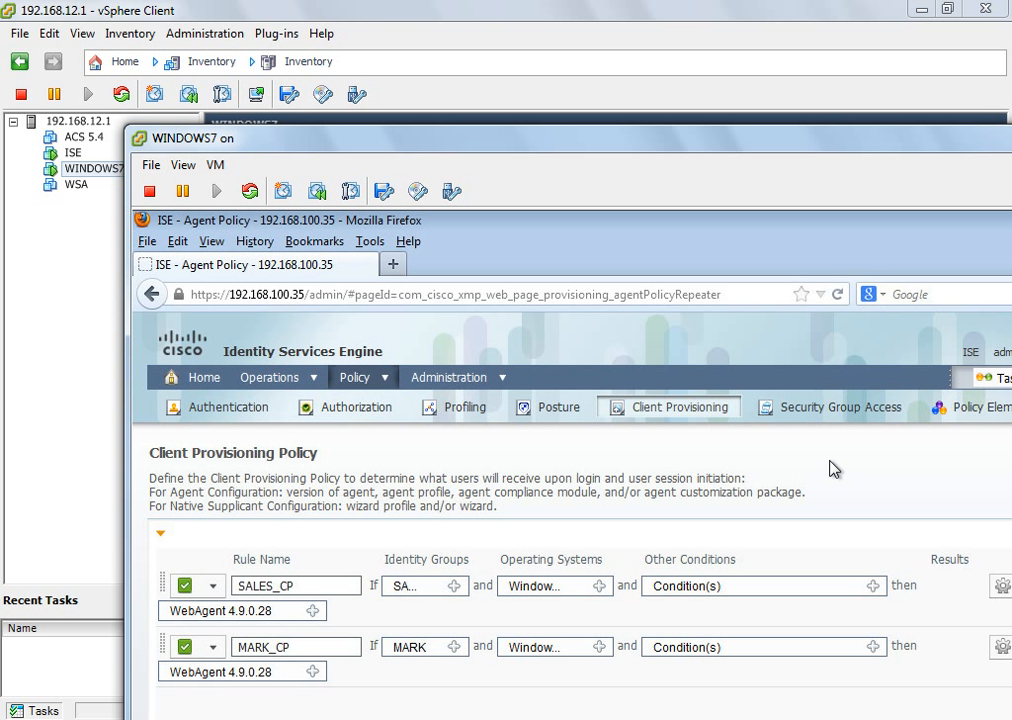
pyautogui.hotkey('ctrl', 'alt', 'Return')
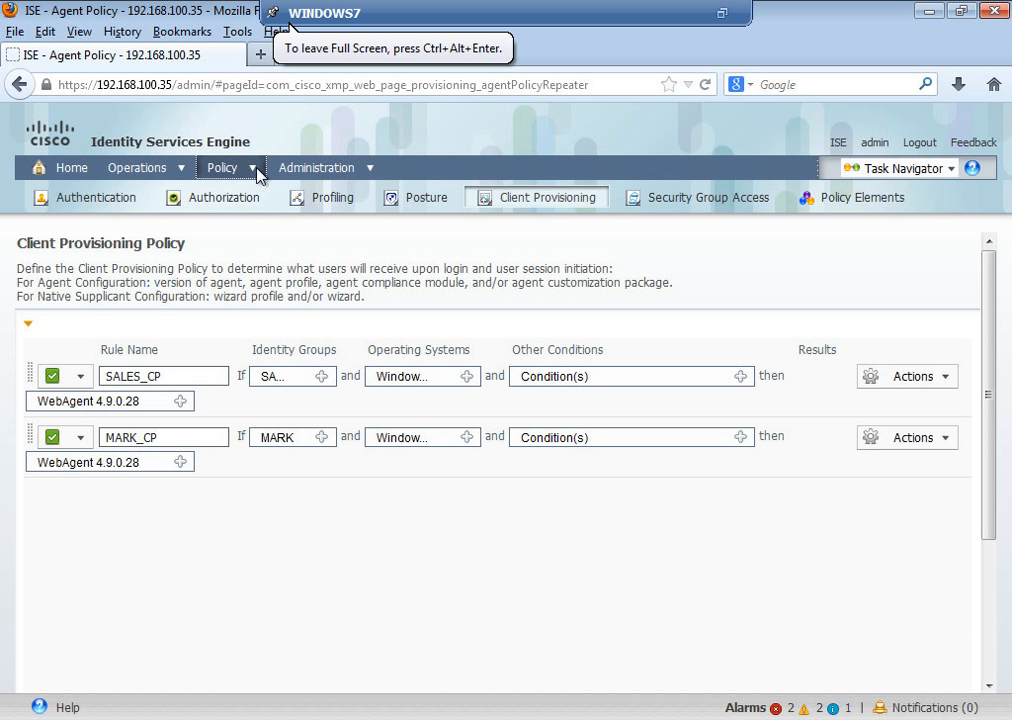
pyautogui.moveTo(259, 169)
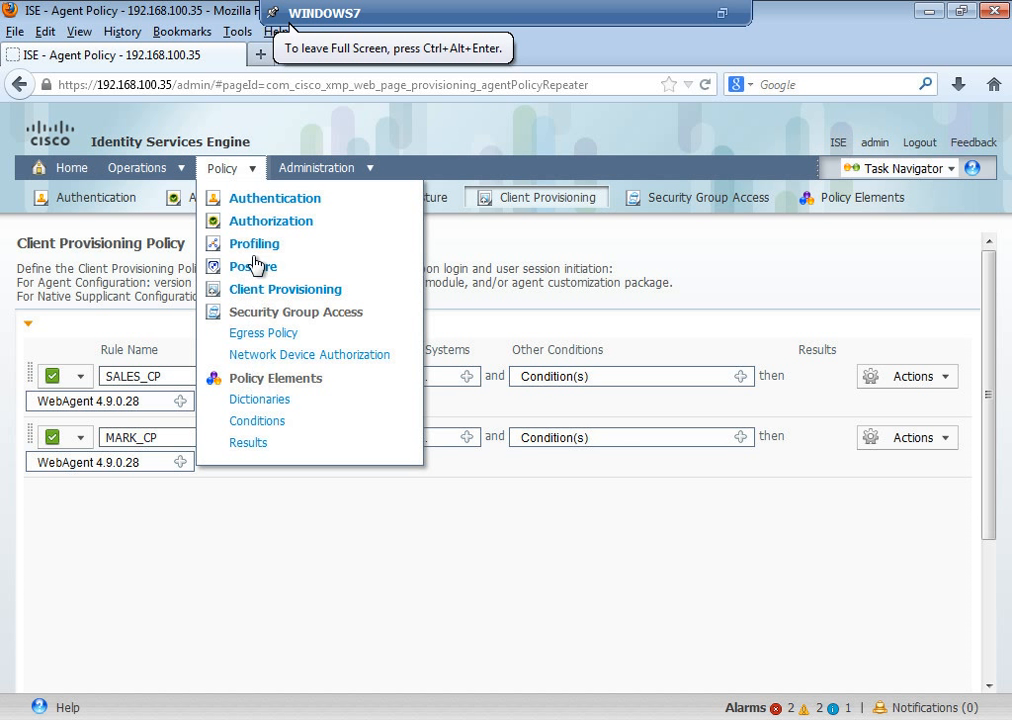
pyautogui.click(258, 421)
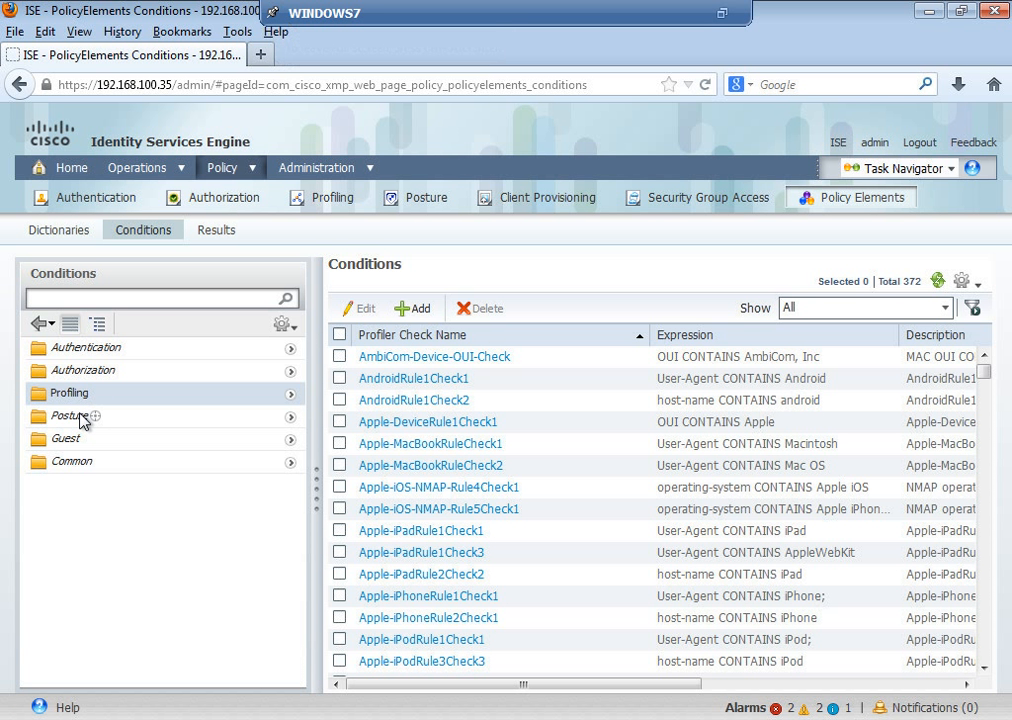
# Step: Expand Posture in the Conditions tree and list the AV Compound Conditions
pyautogui.click(290, 418)
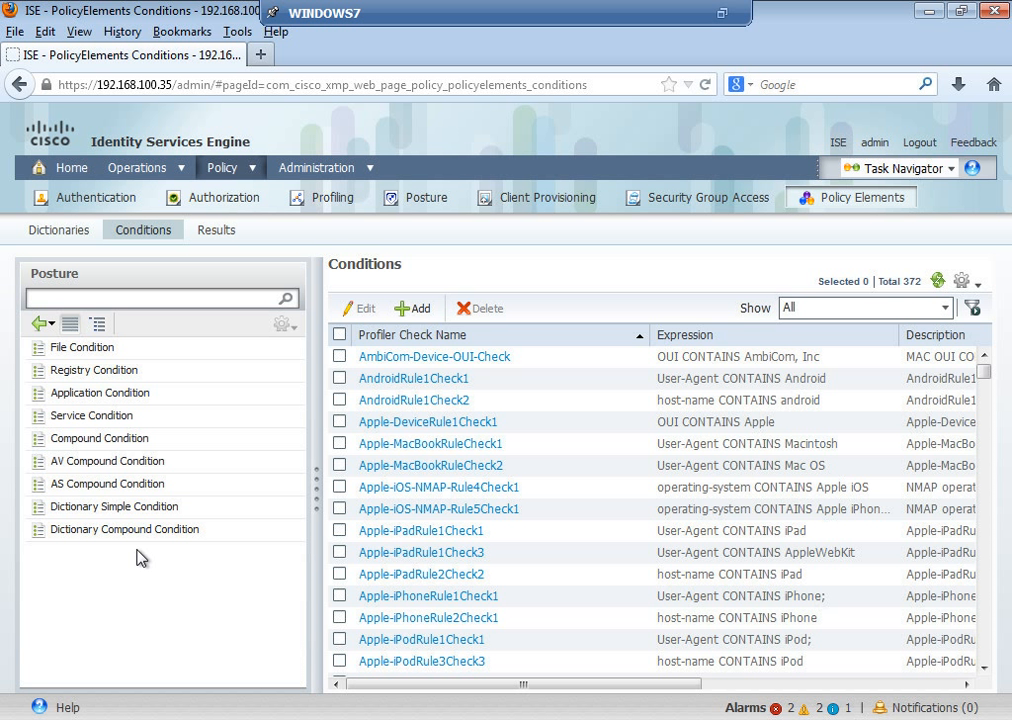
pyautogui.click(118, 466)
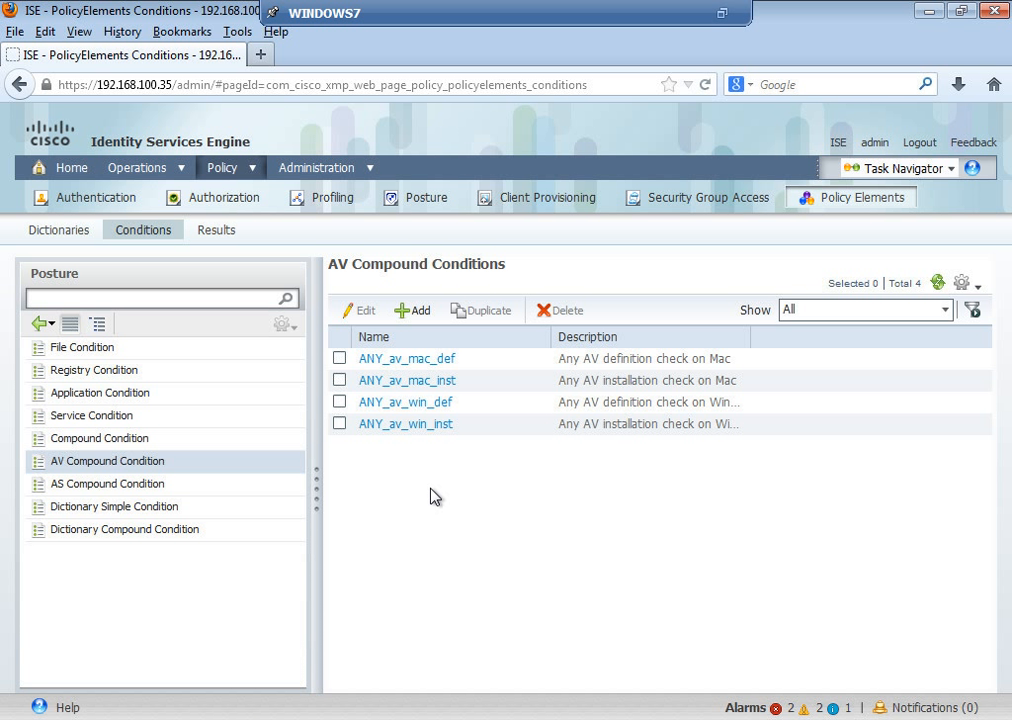
# Step: Add an AV compound condition named Symantec with operating system Windows All
pyautogui.click(414, 311)
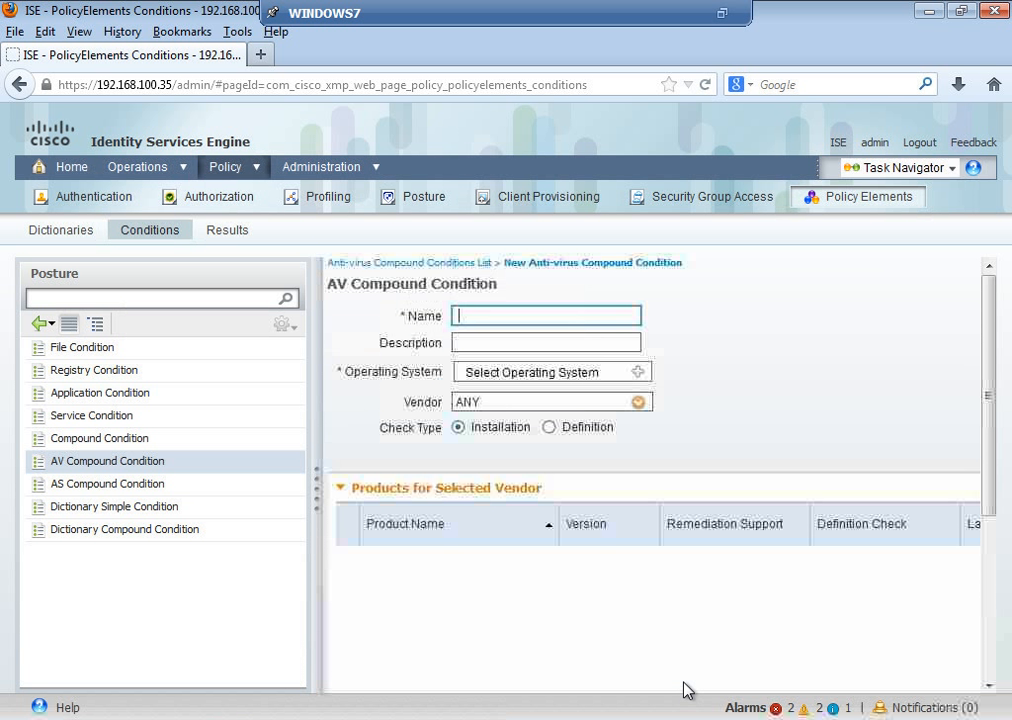
pyautogui.write('Sym')
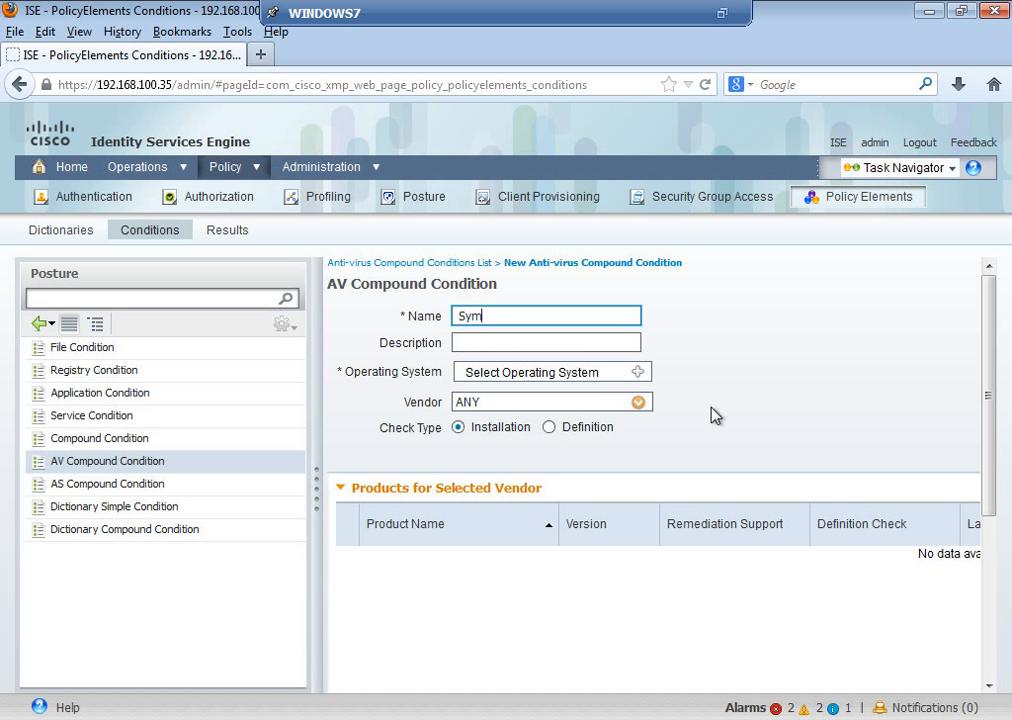
pyautogui.write('antec')
pyautogui.click(640, 374)
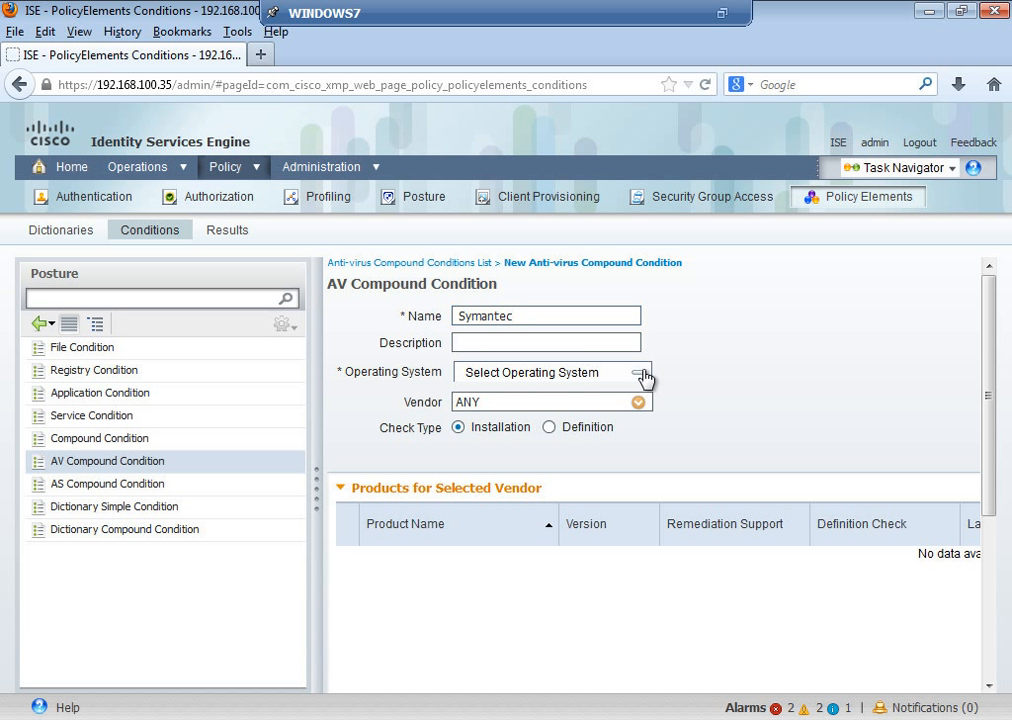
pyautogui.click(664, 414)
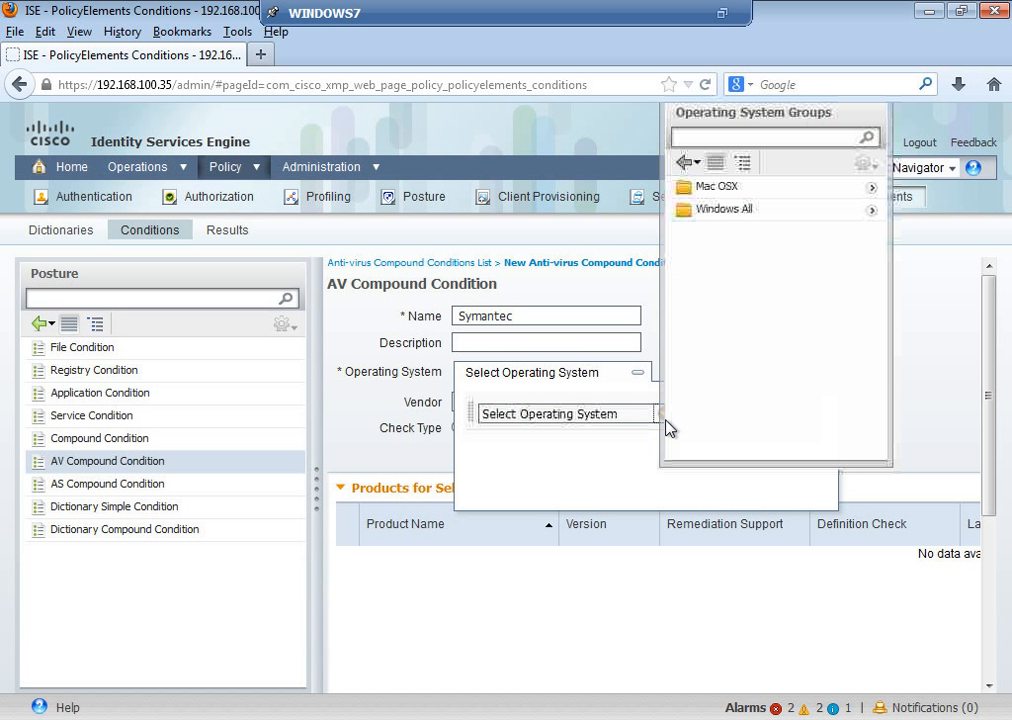
pyautogui.click(725, 209)
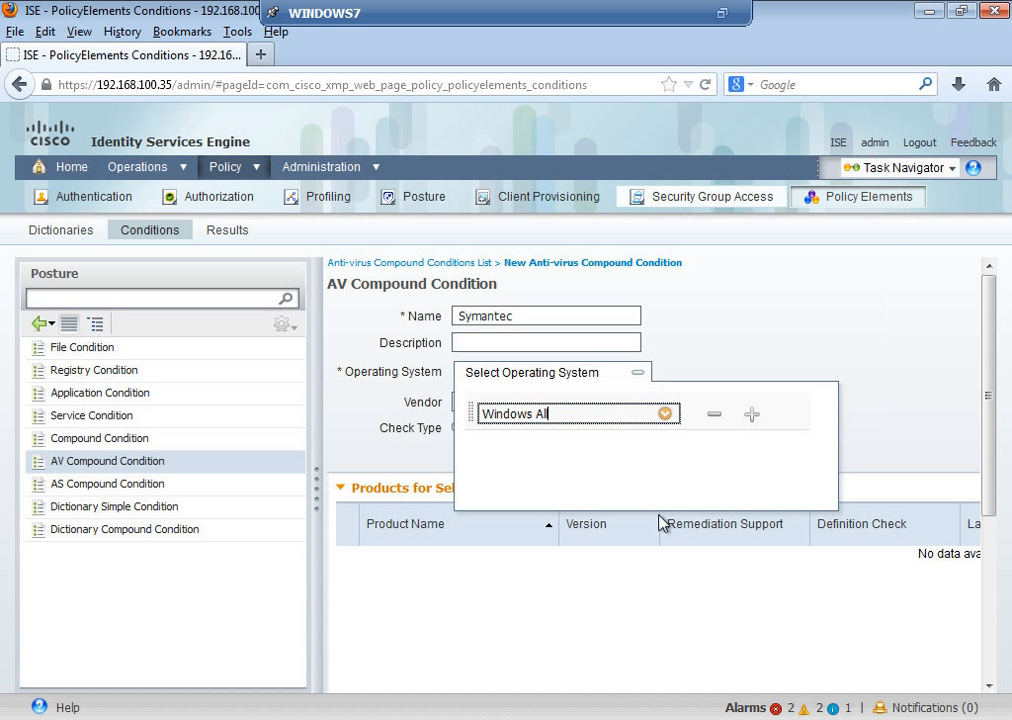
pyautogui.click(669, 565)
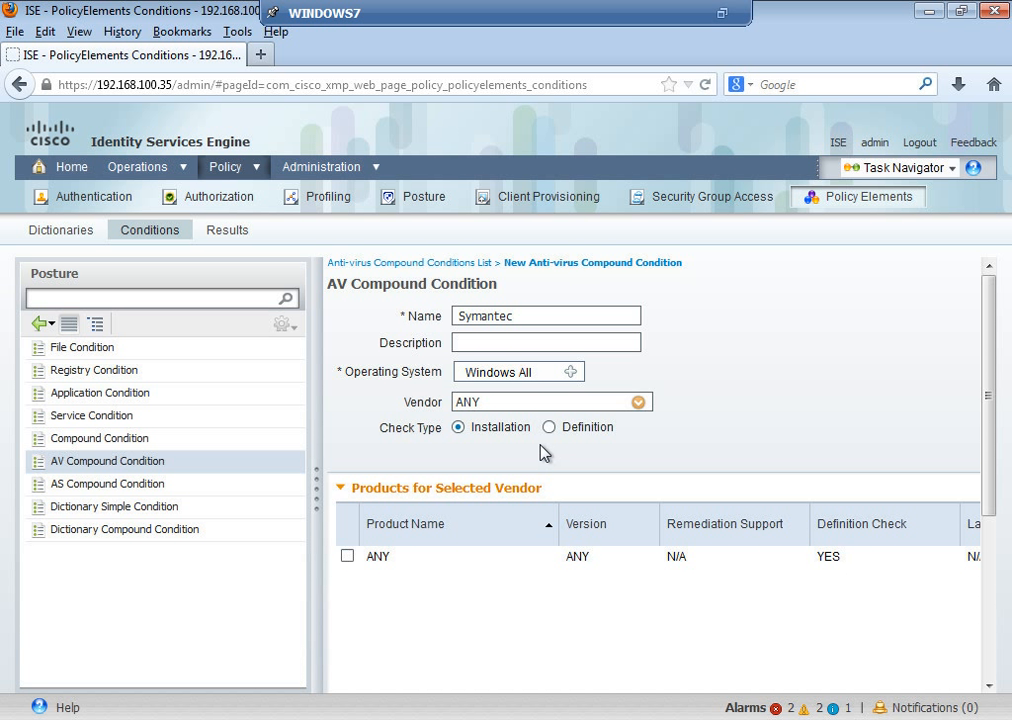
# Step: Search the vendor list for 'syman' and choose Symantec Corp
pyautogui.click(638, 403)
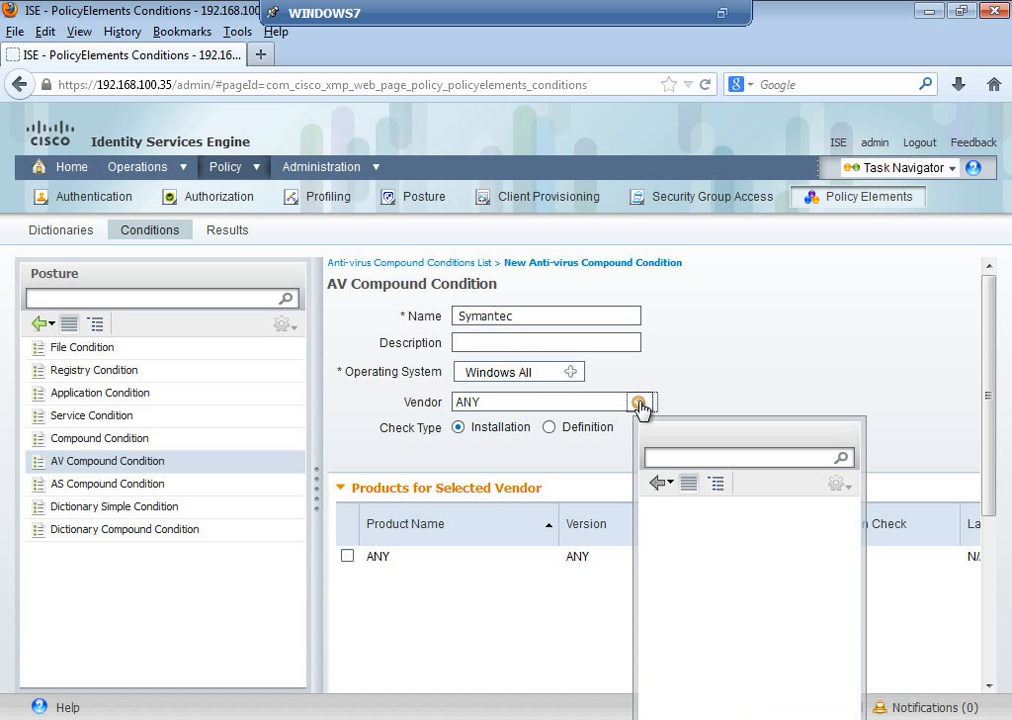
pyautogui.click(671, 456)
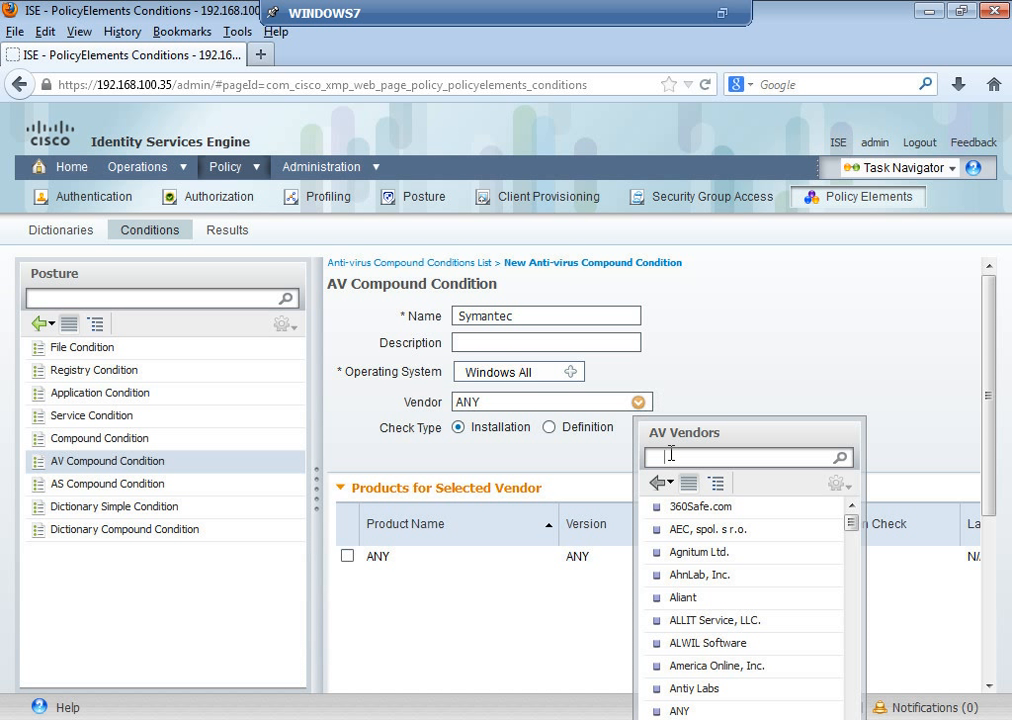
pyautogui.write('syman')
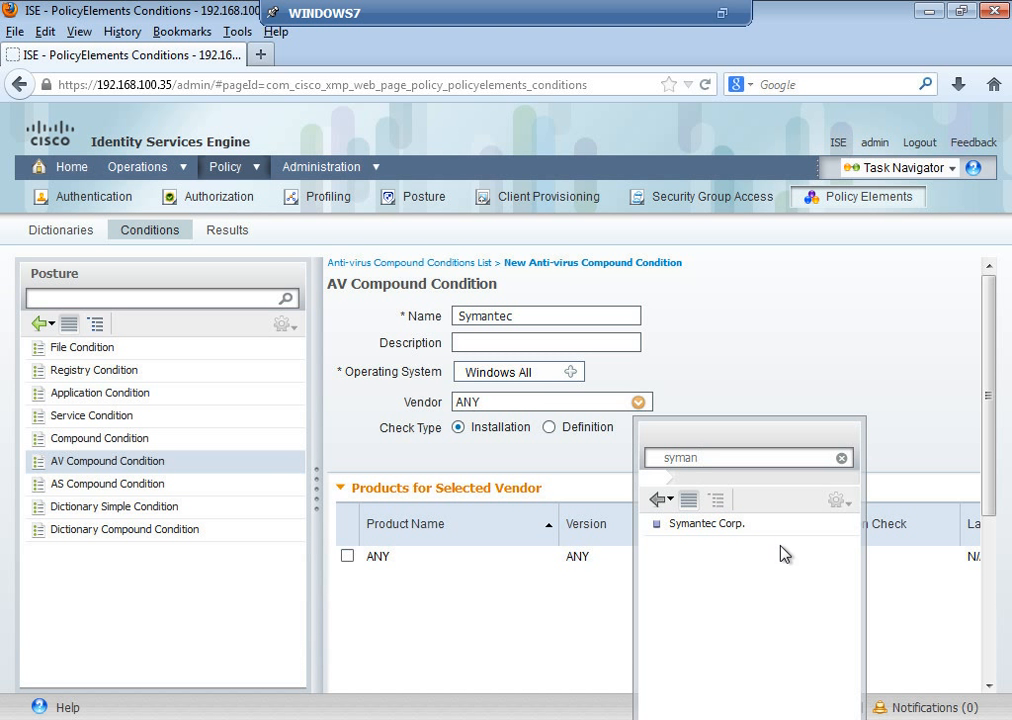
pyautogui.click(731, 527)
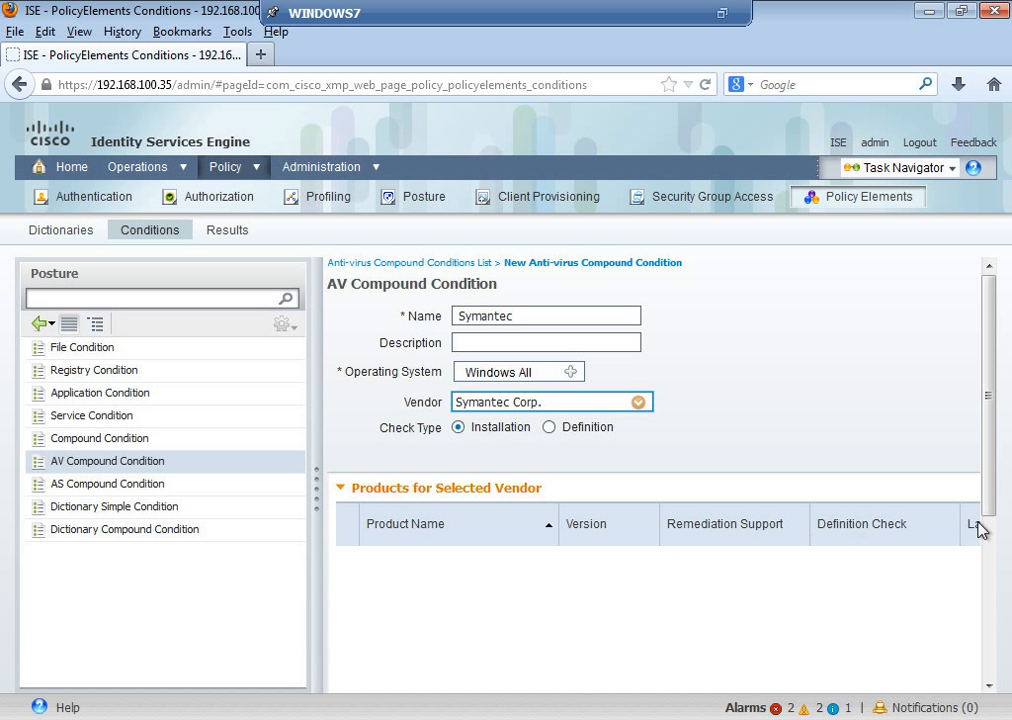
# Step: Tick the Norton 360 20.x, 1.x and 3.x products for the Symantec condition
pyautogui.moveTo(990, 493); pyautogui.dragTo(996, 582)
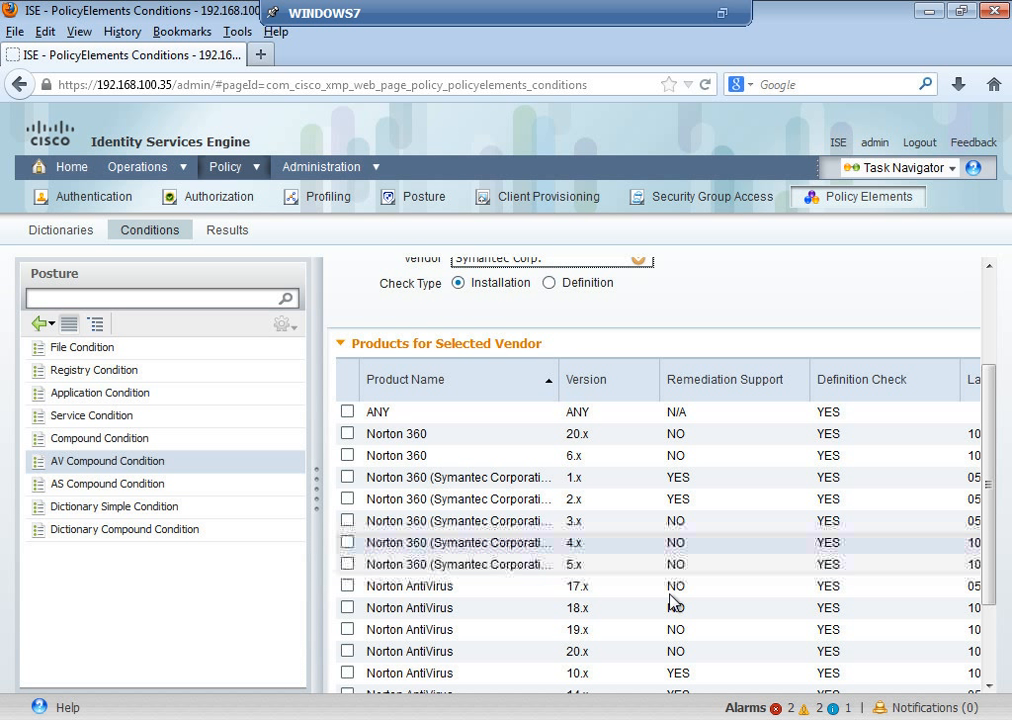
pyautogui.click(347, 586)
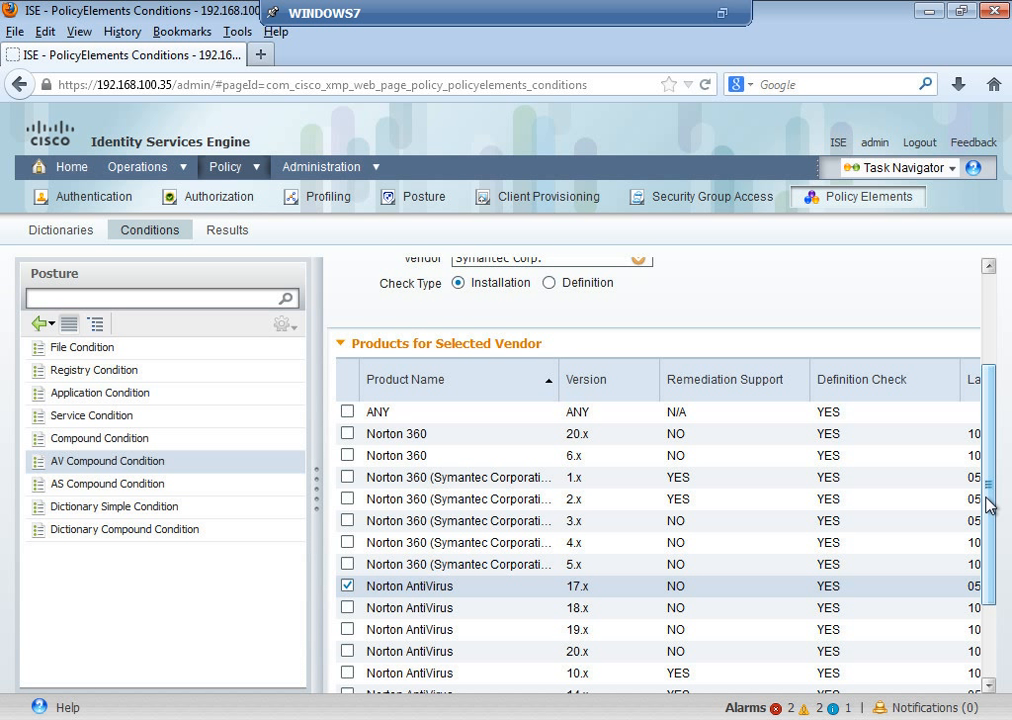
pyautogui.click(347, 586)
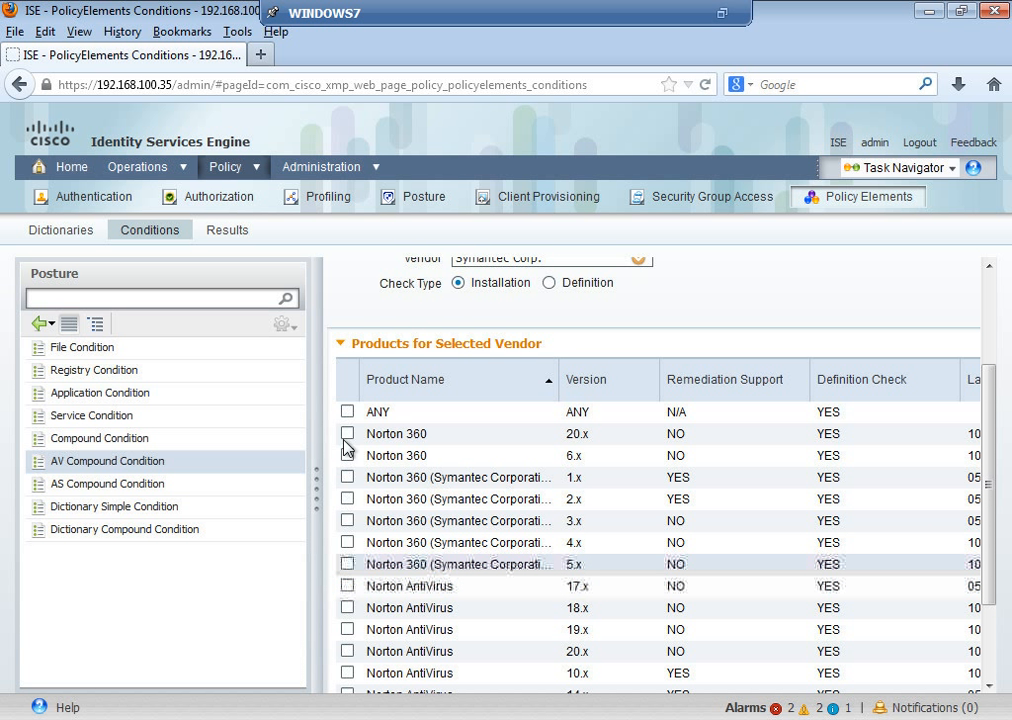
pyautogui.click(347, 411)
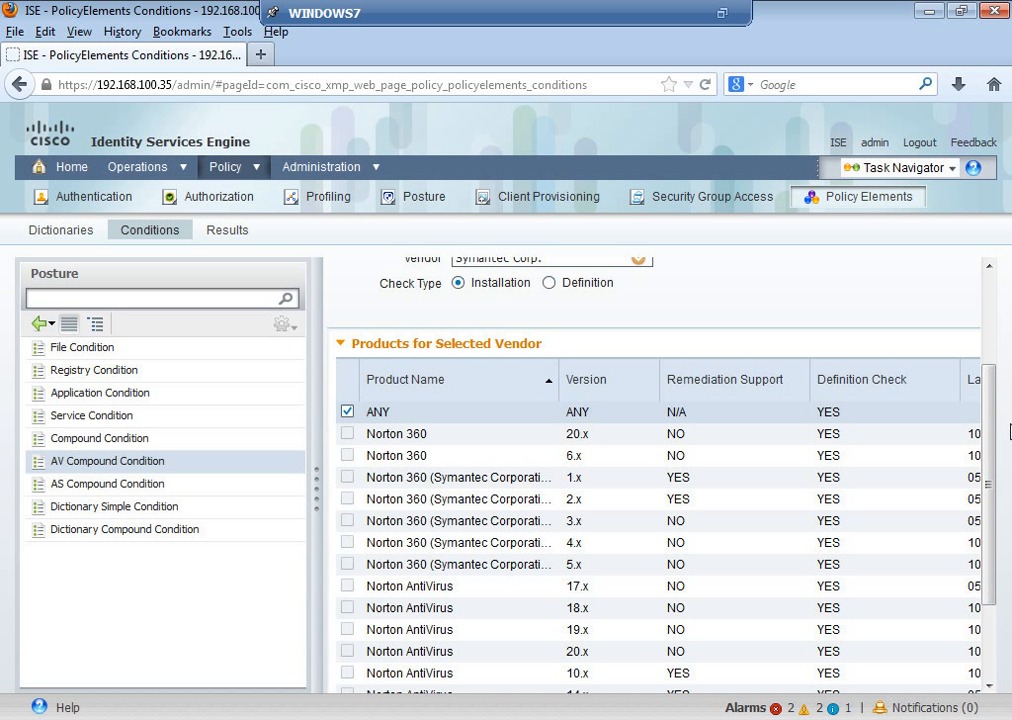
pyautogui.moveTo(994, 420); pyautogui.dragTo(1004, 324)
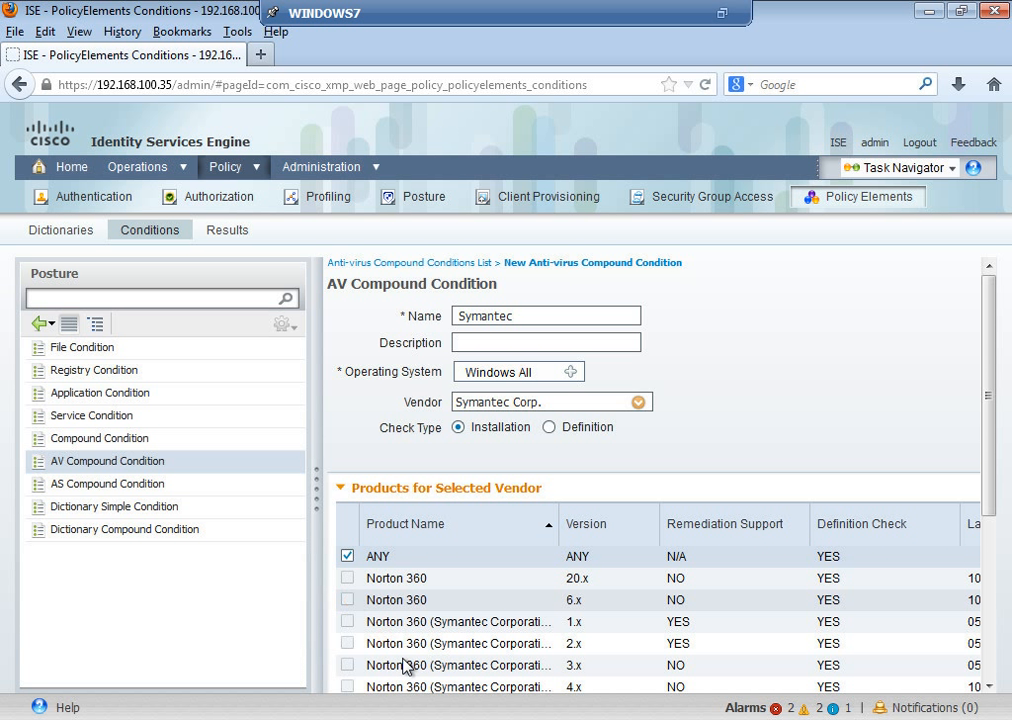
pyautogui.click(347, 578)
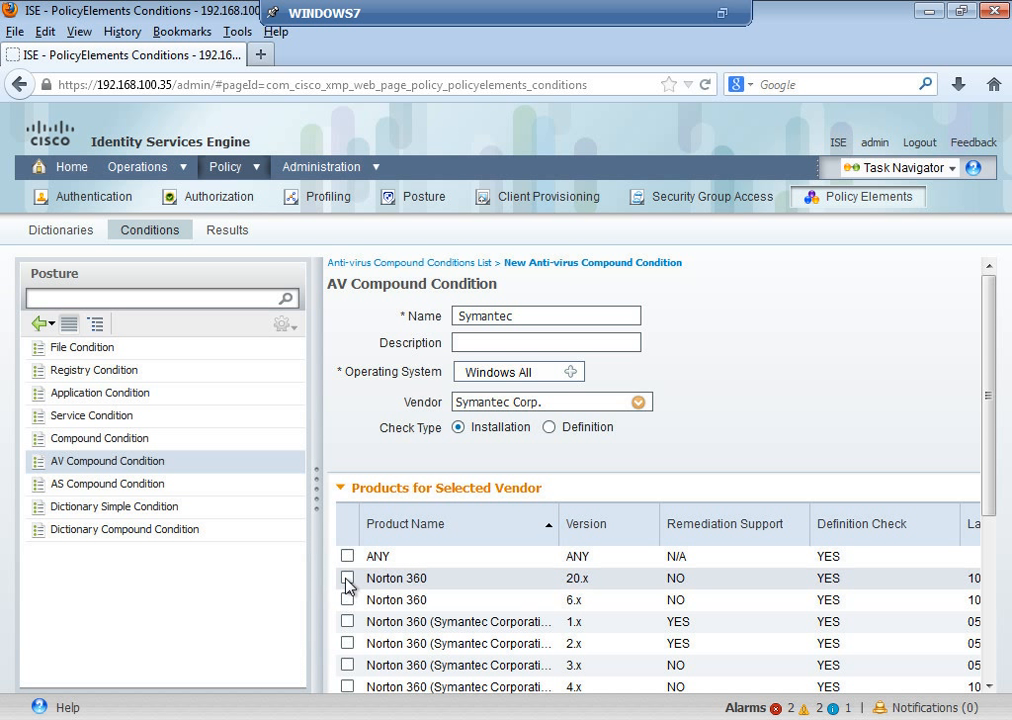
pyautogui.click(347, 622)
pyautogui.click(347, 665)
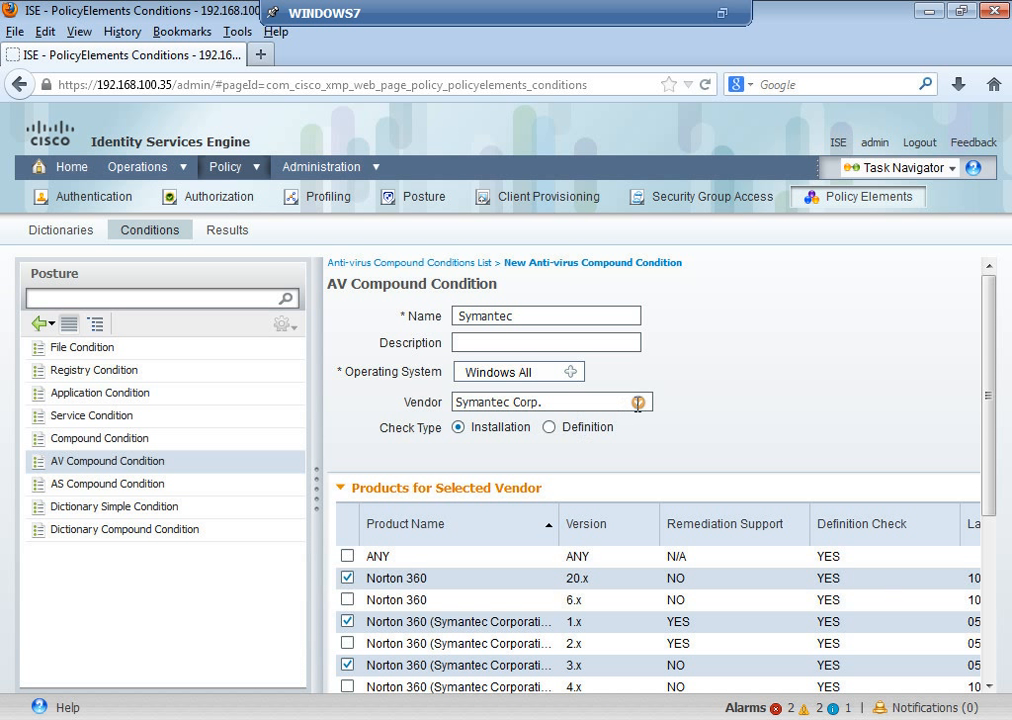
# Step: Submit the Symantec AV compound condition
pyautogui.click(986, 684)
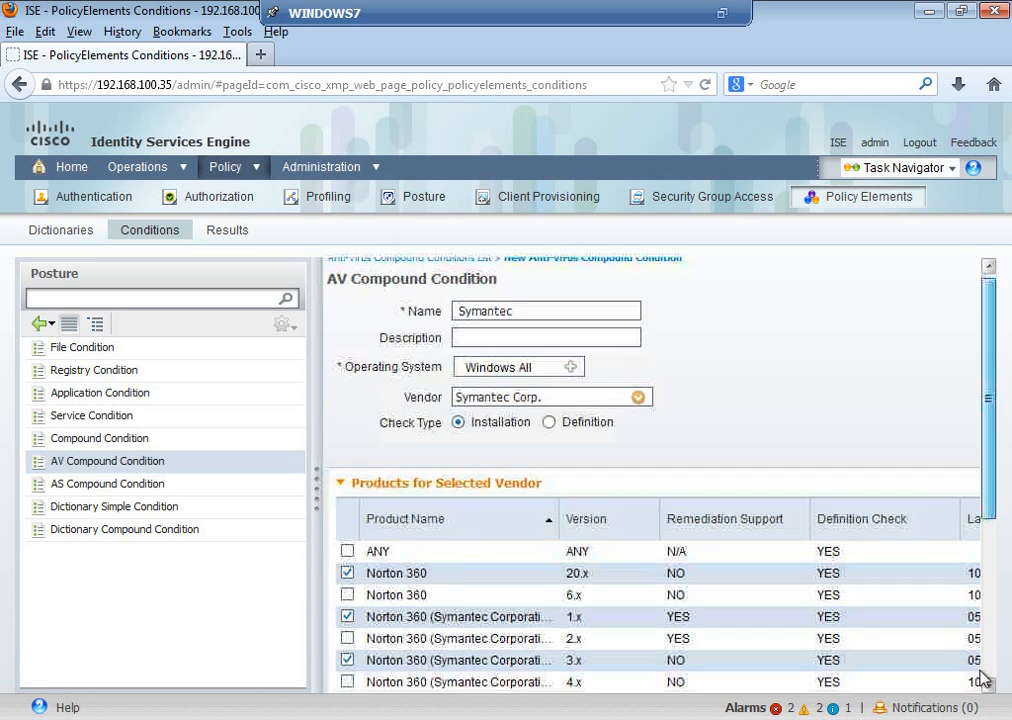
pyautogui.scroll(-5, 986, 682)
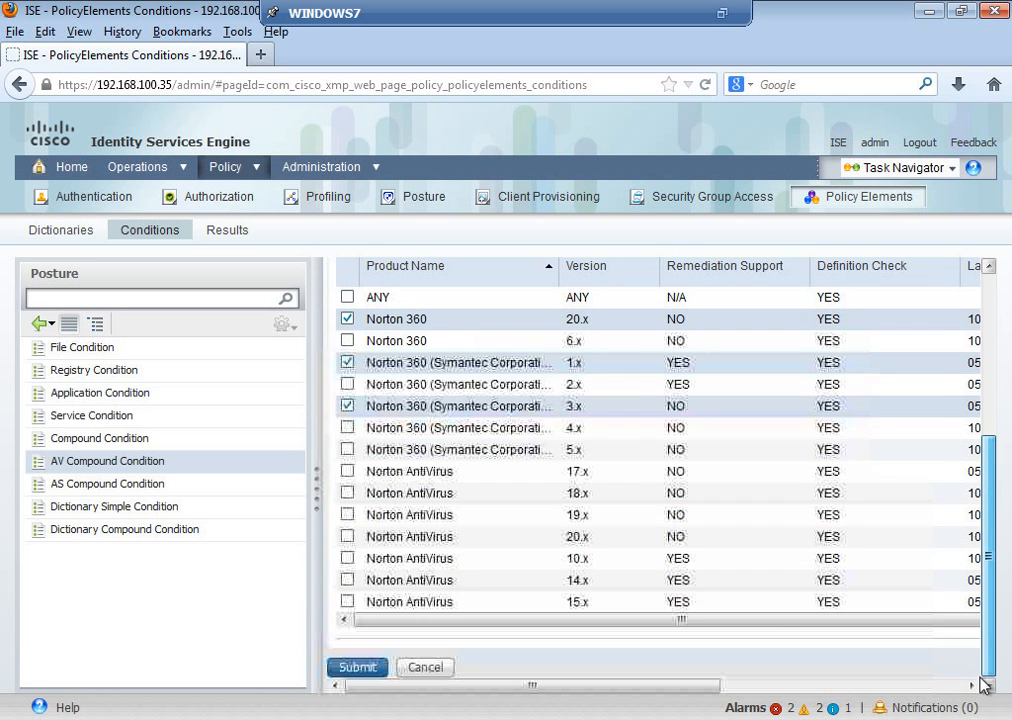
pyautogui.click(376, 670)
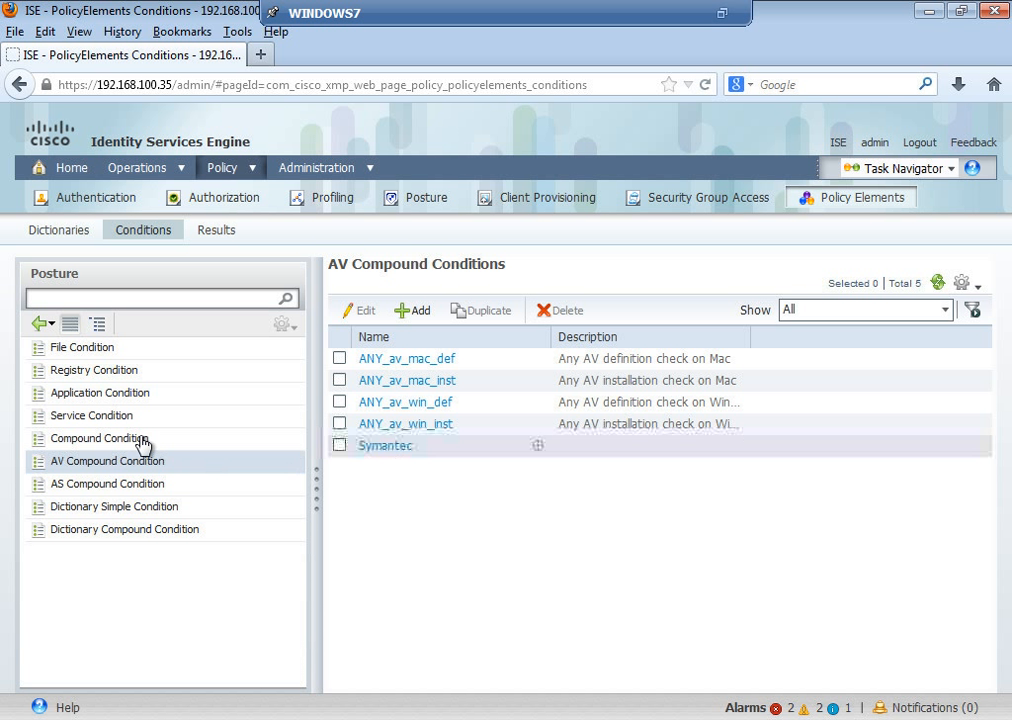
# Step: Start a new application condition named Req_APP with process name notepad.exe
pyautogui.click(104, 394)
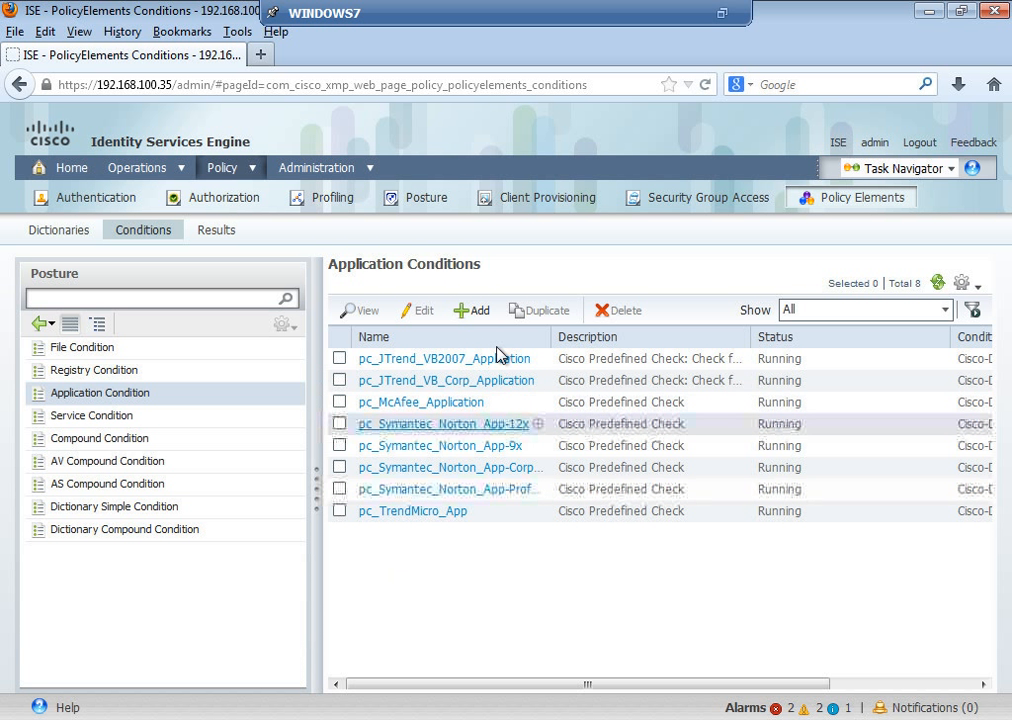
pyautogui.click(469, 312)
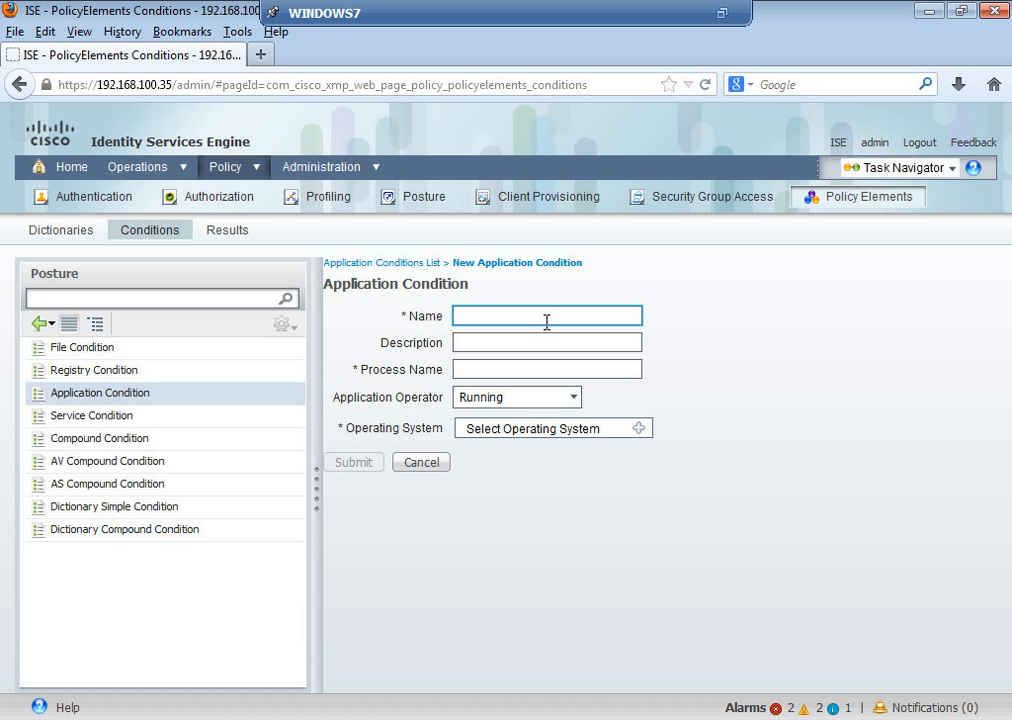
pyautogui.write('Re')
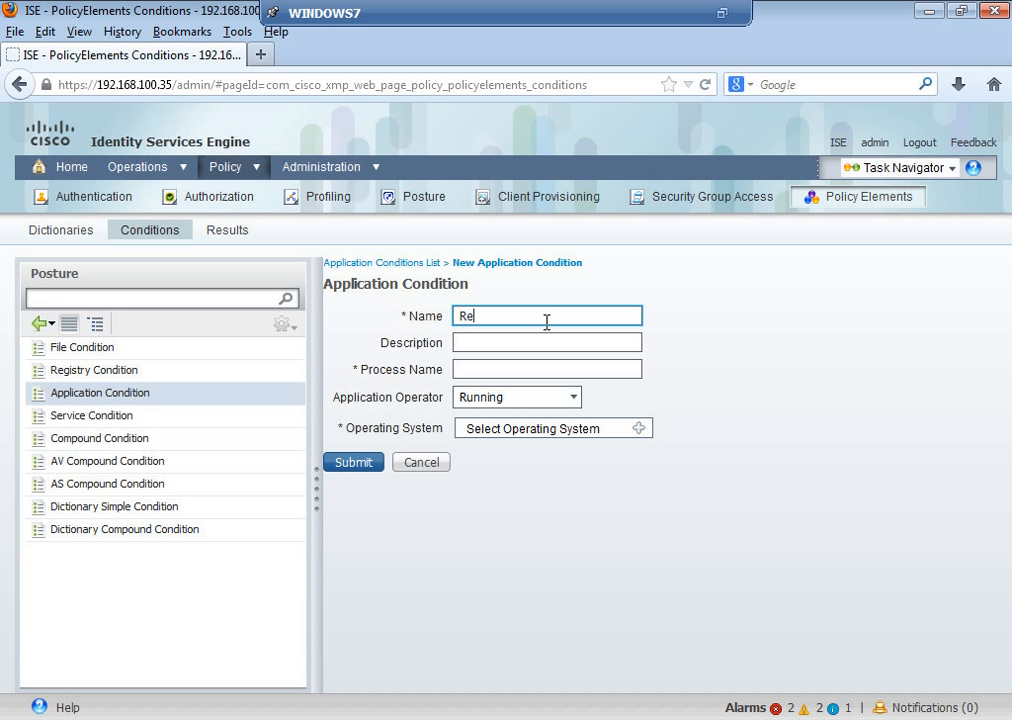
pyautogui.write('q_APP')
pyautogui.click(545, 371)
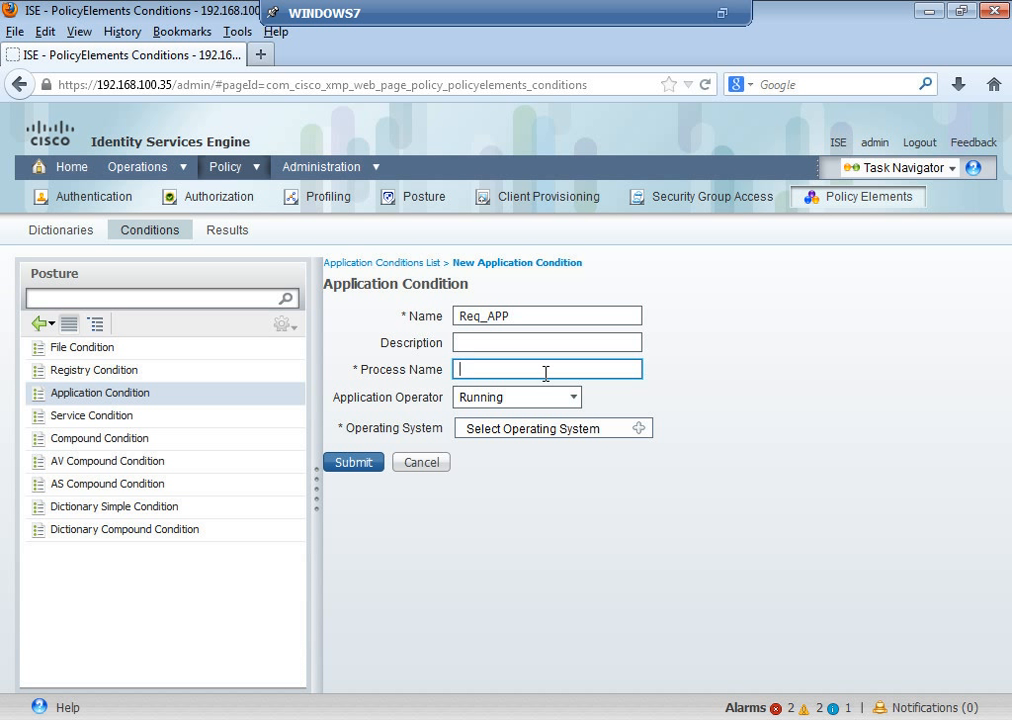
pyautogui.write('notepad.exe')
# Step: Set Req_APP's operating system to Windows All and submit the condition
pyautogui.click(639, 429)
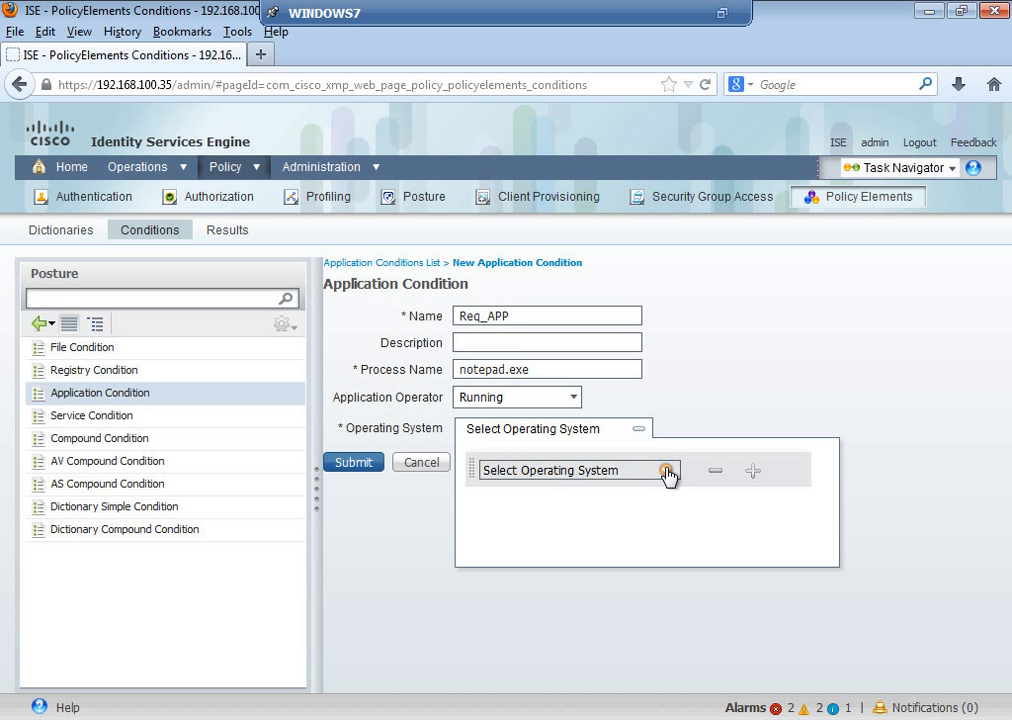
pyautogui.click(666, 471)
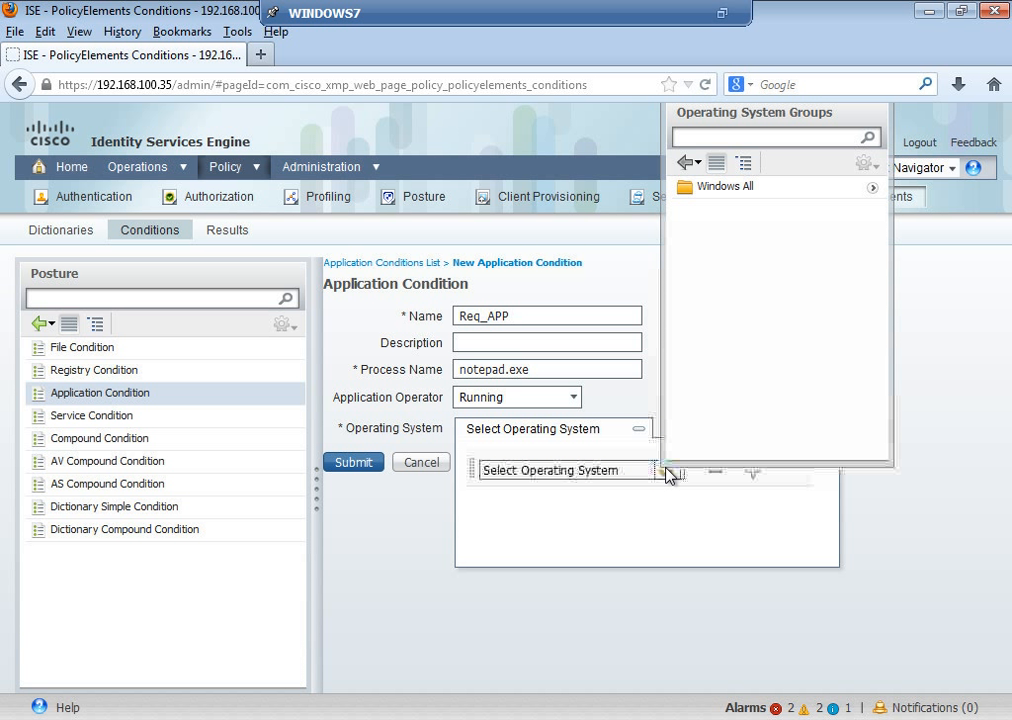
pyautogui.click(871, 192)
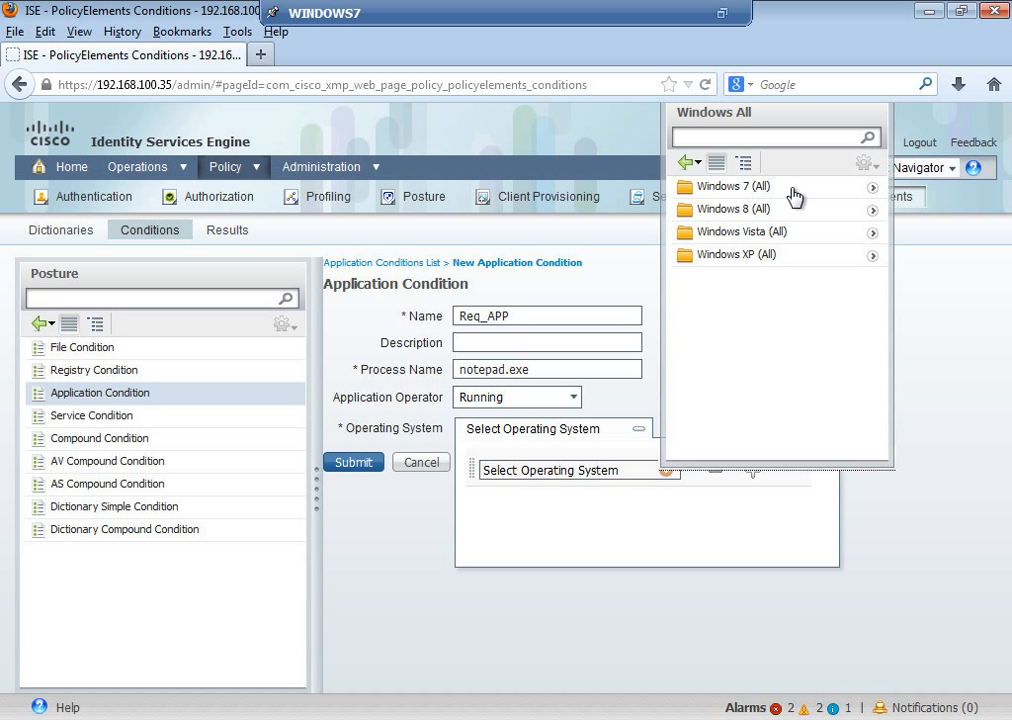
pyautogui.click(685, 162)
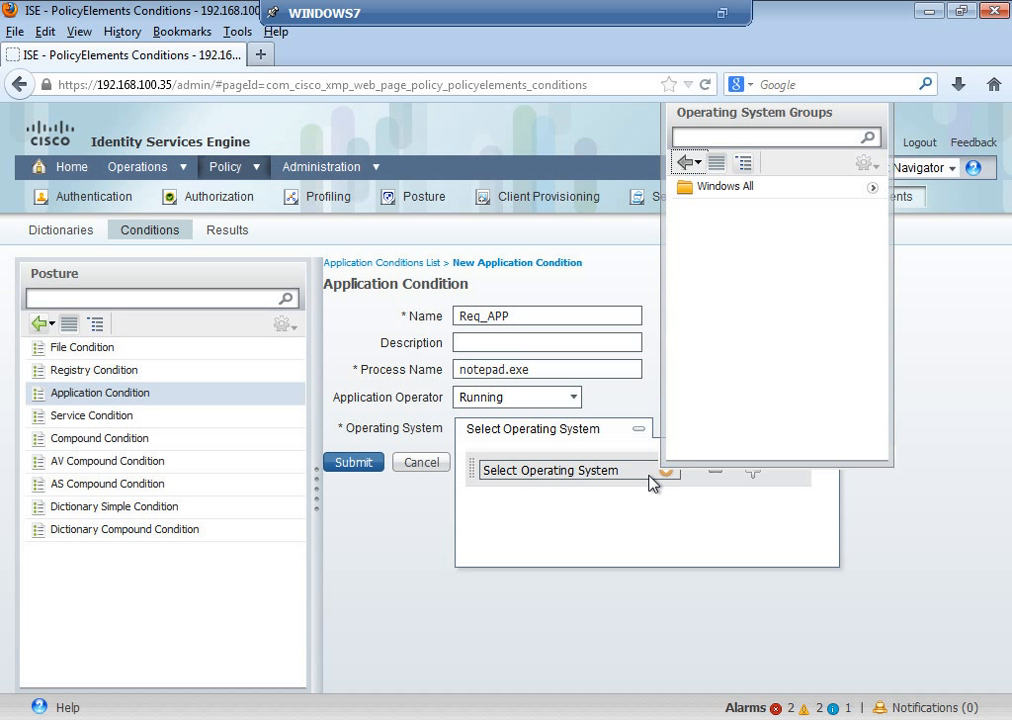
pyautogui.click(748, 188)
pyautogui.click(594, 655)
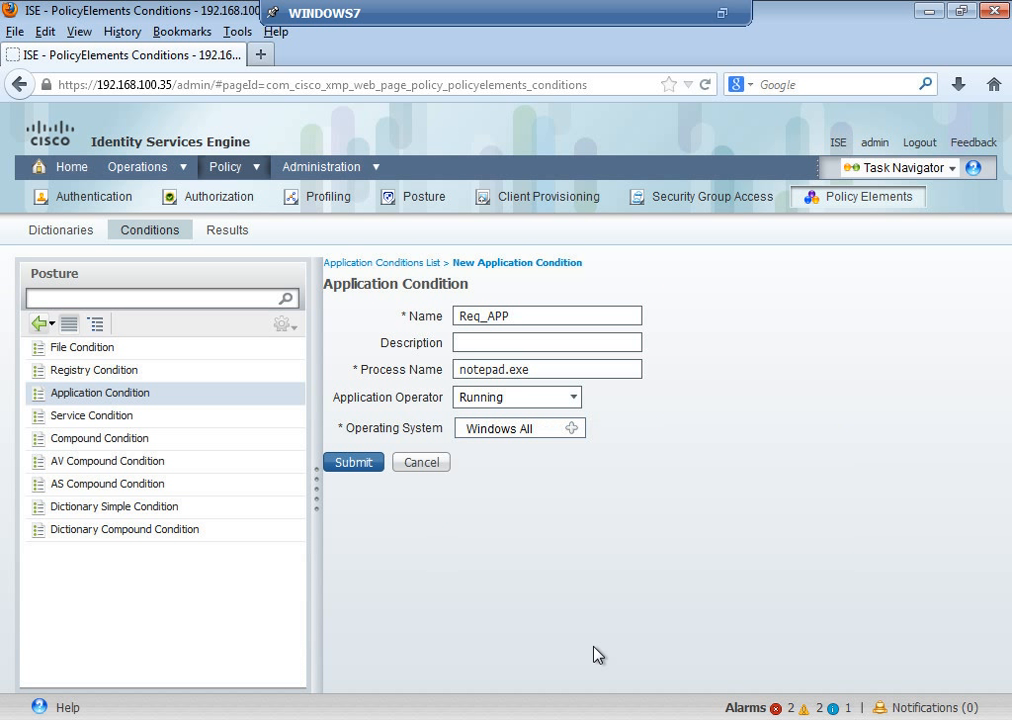
pyautogui.click(368, 464)
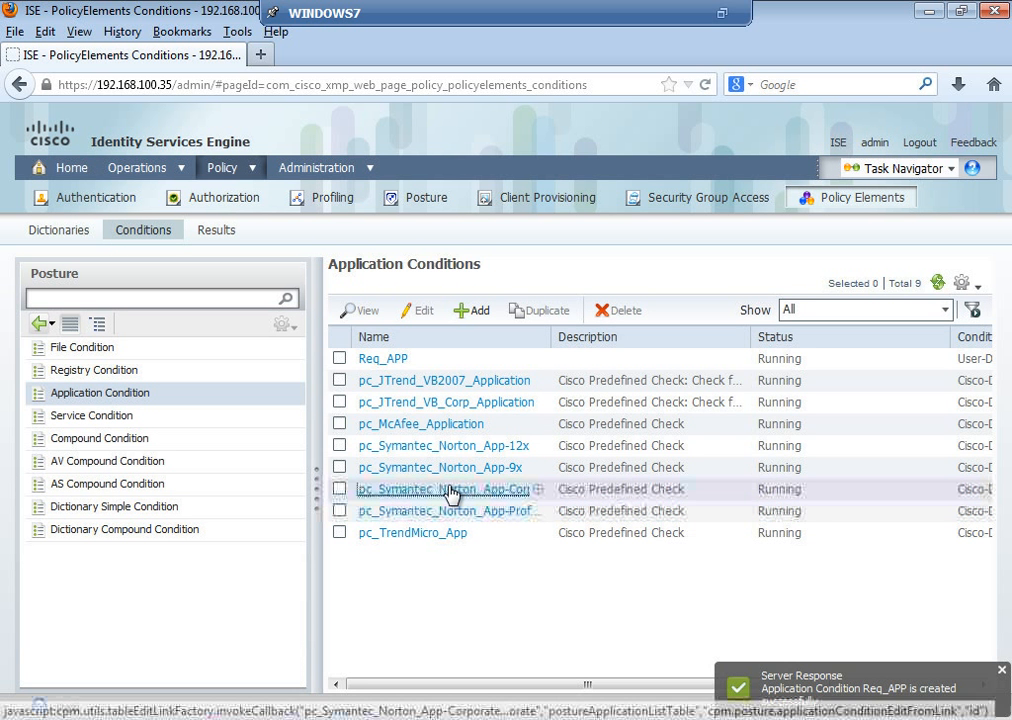
pyautogui.click(450, 489)
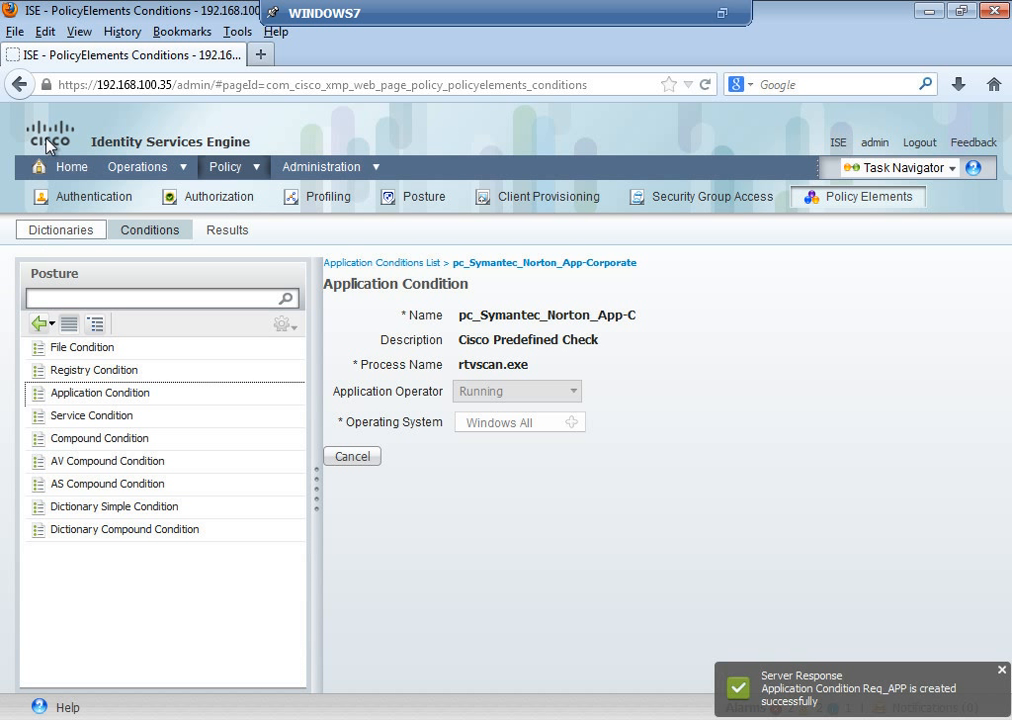
# Step: Cancel out of pc_Symantec_Norton_App-Corporate without saving, confirming Yes
pyautogui.click(364, 461)
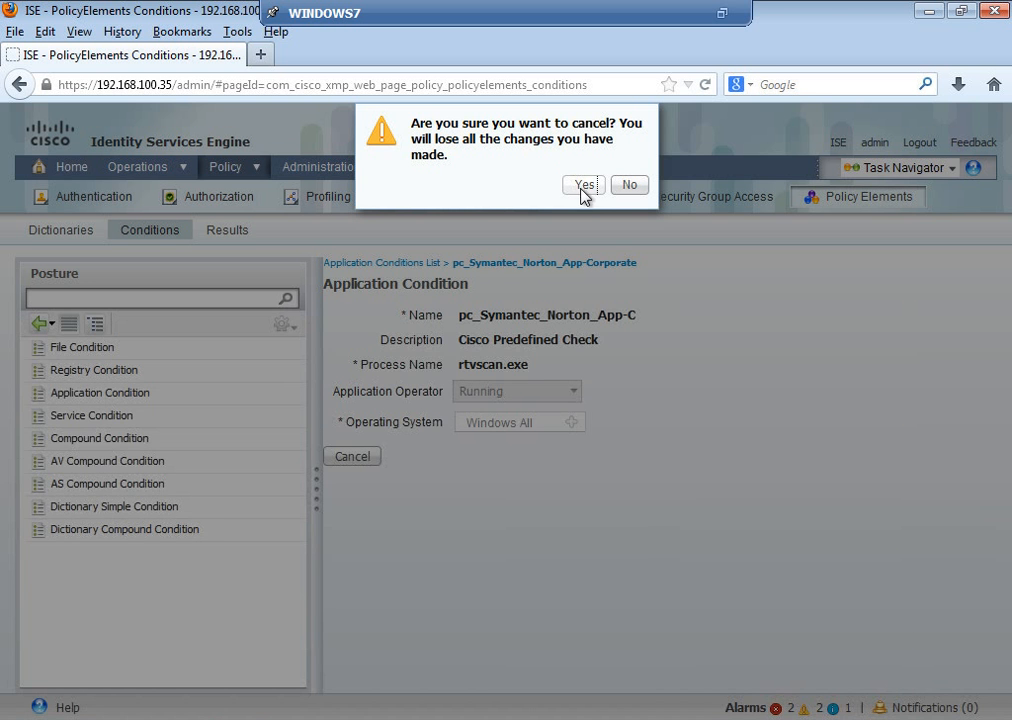
pyautogui.click(585, 190)
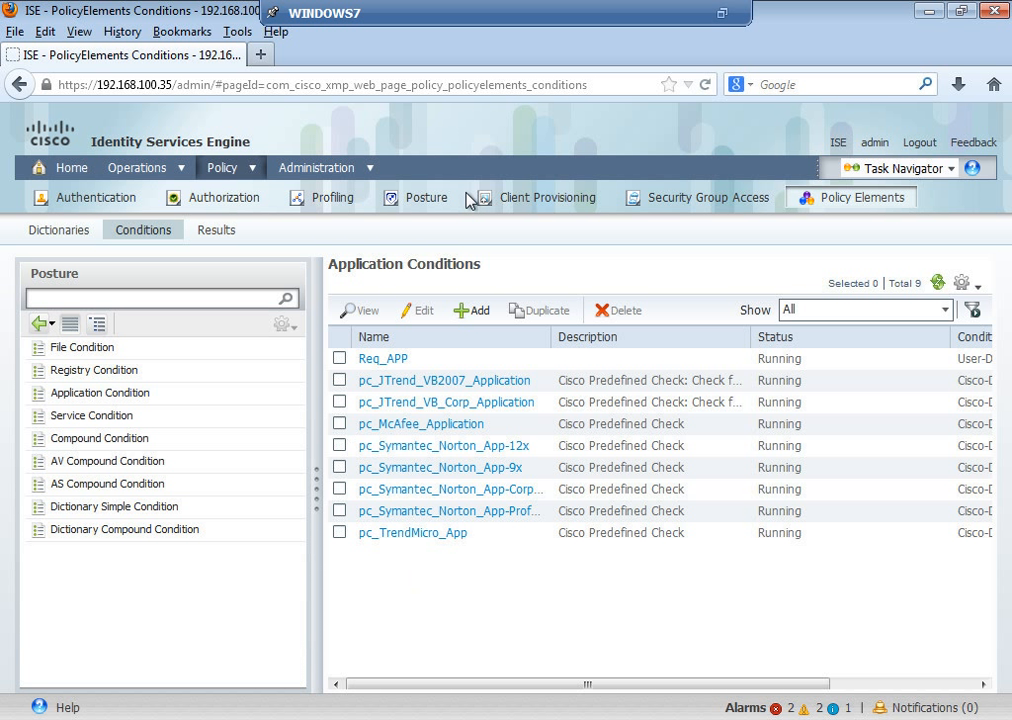
# Step: Insert a new posture policy below the last rule and name it SALES_PV
pyautogui.click(441, 202)
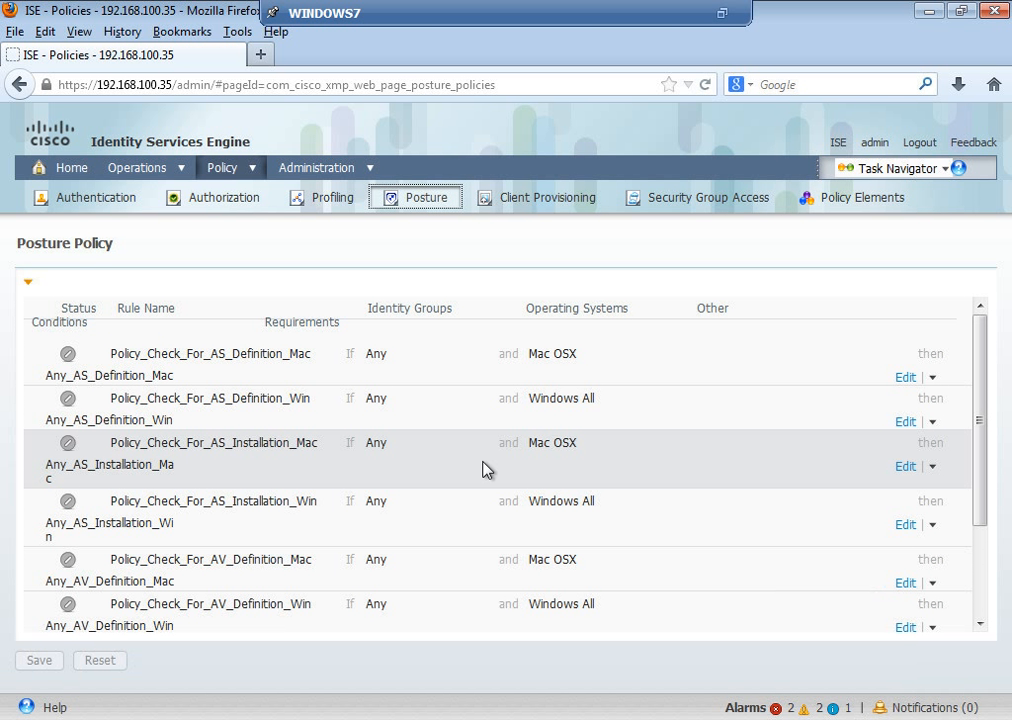
pyautogui.moveTo(979, 477); pyautogui.dragTo(980, 678)
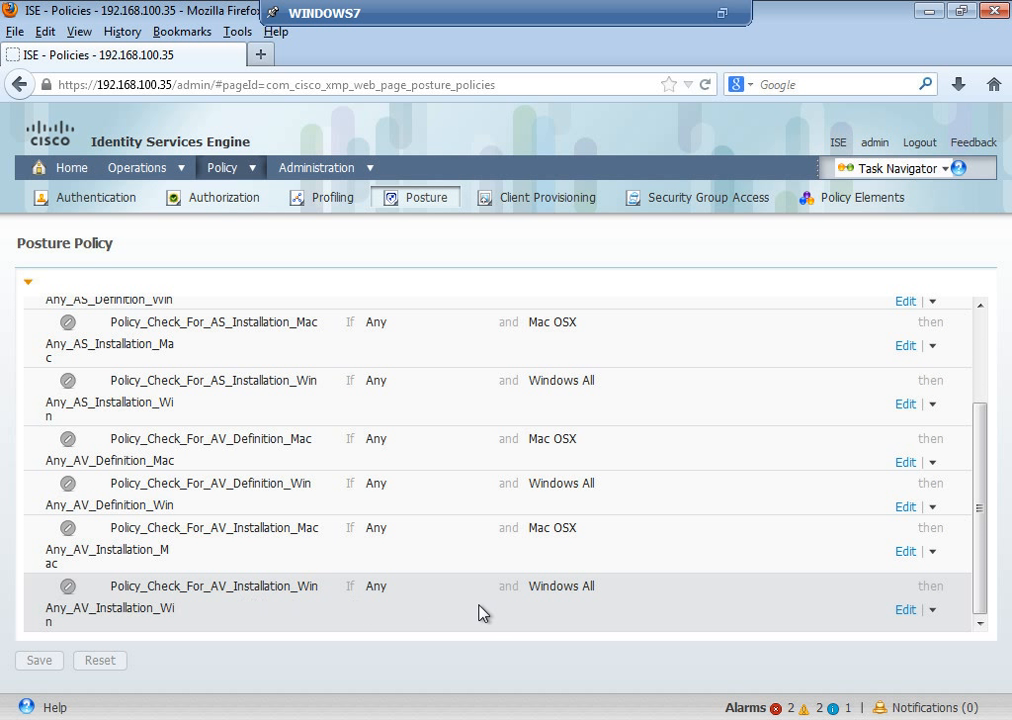
pyautogui.click(932, 612)
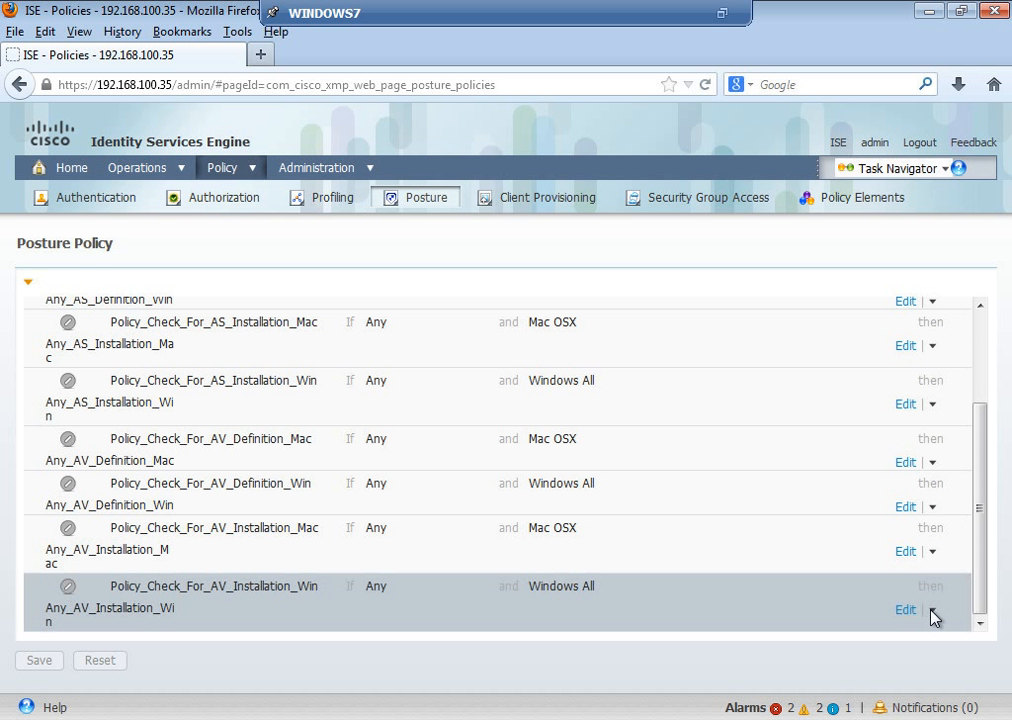
pyautogui.click(880, 648)
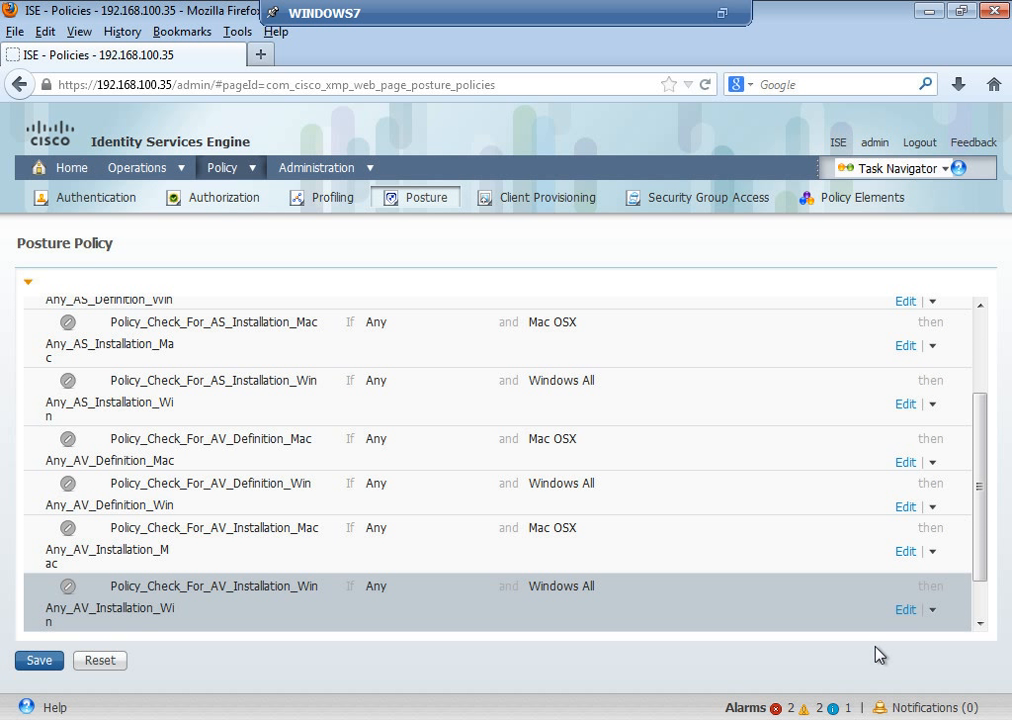
pyautogui.moveTo(980, 566); pyautogui.dragTo(984, 625)
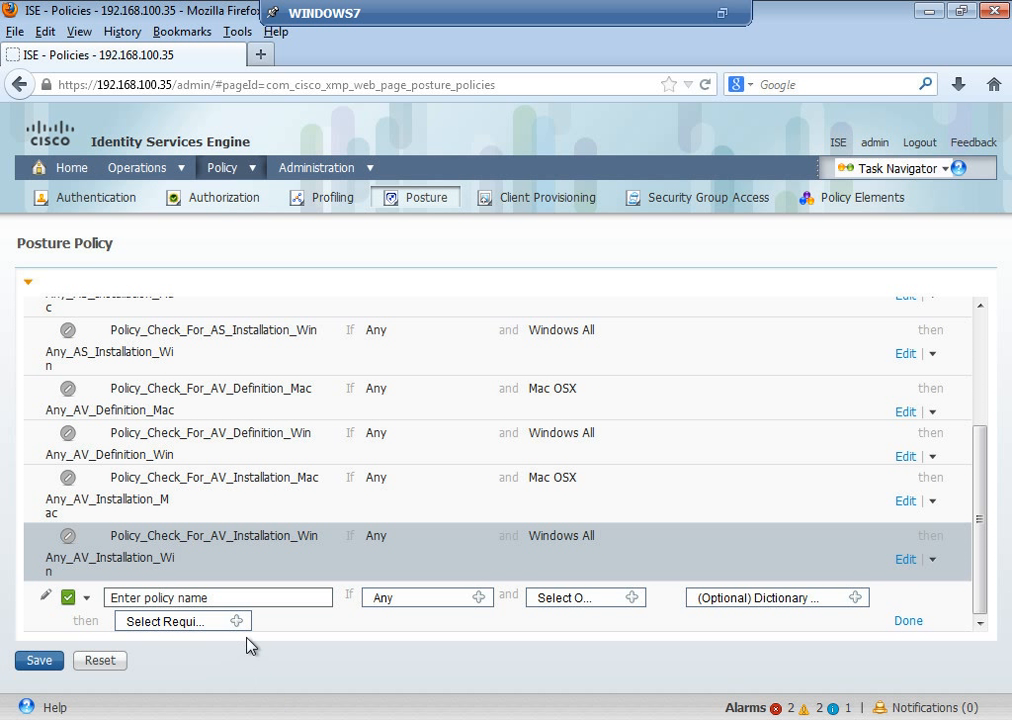
pyautogui.click(242, 598)
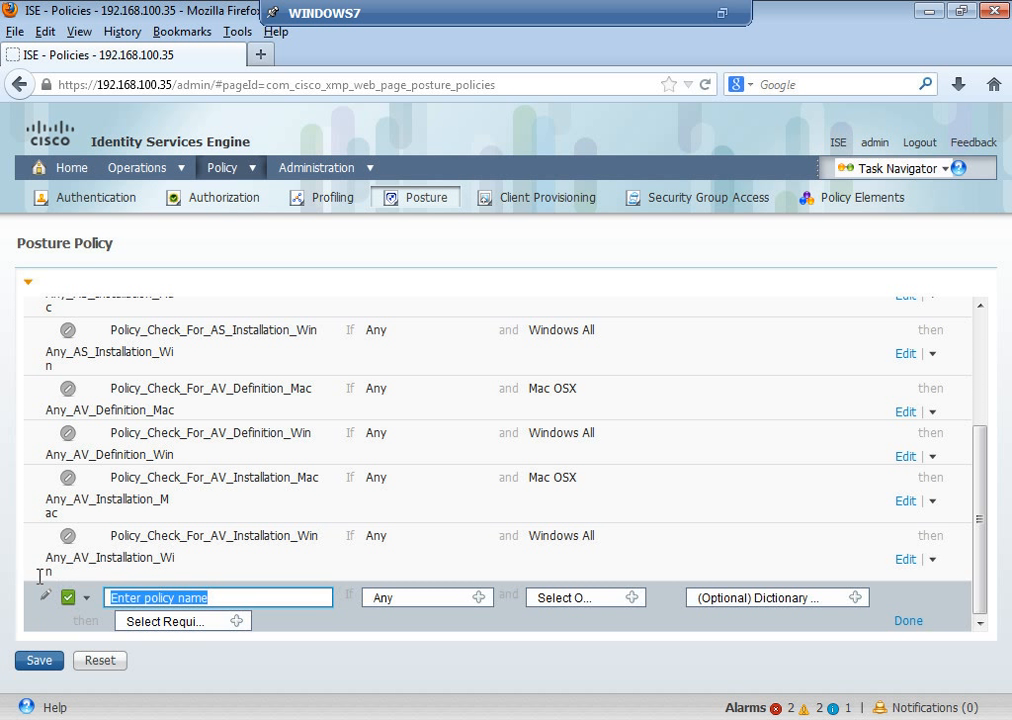
pyautogui.write('SALES')
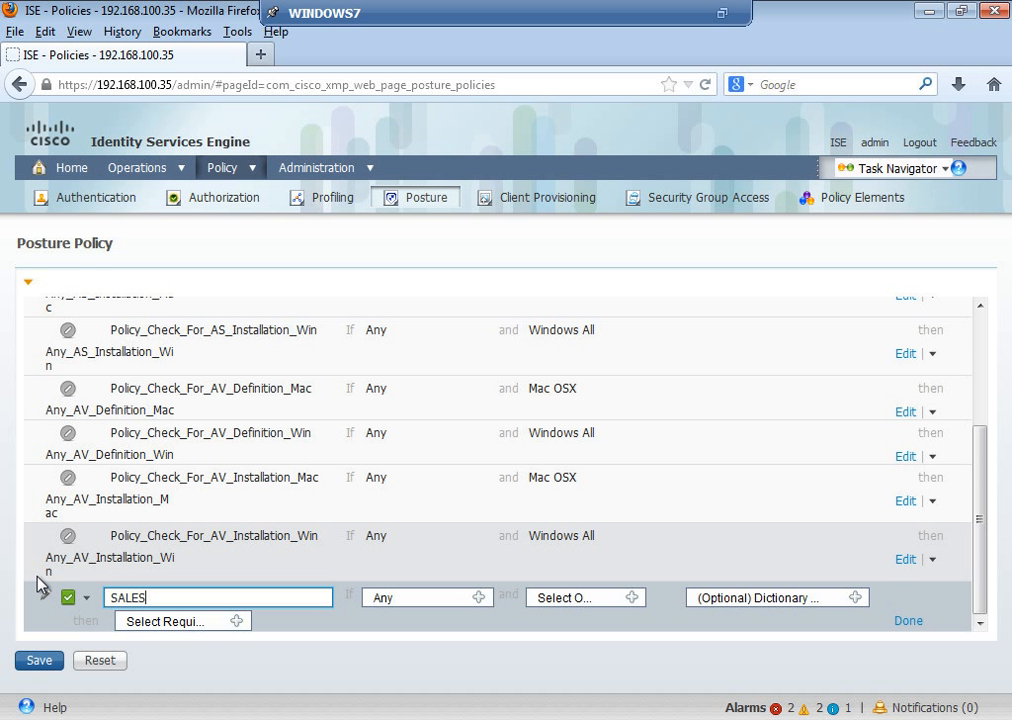
pyautogui.write('_PV')
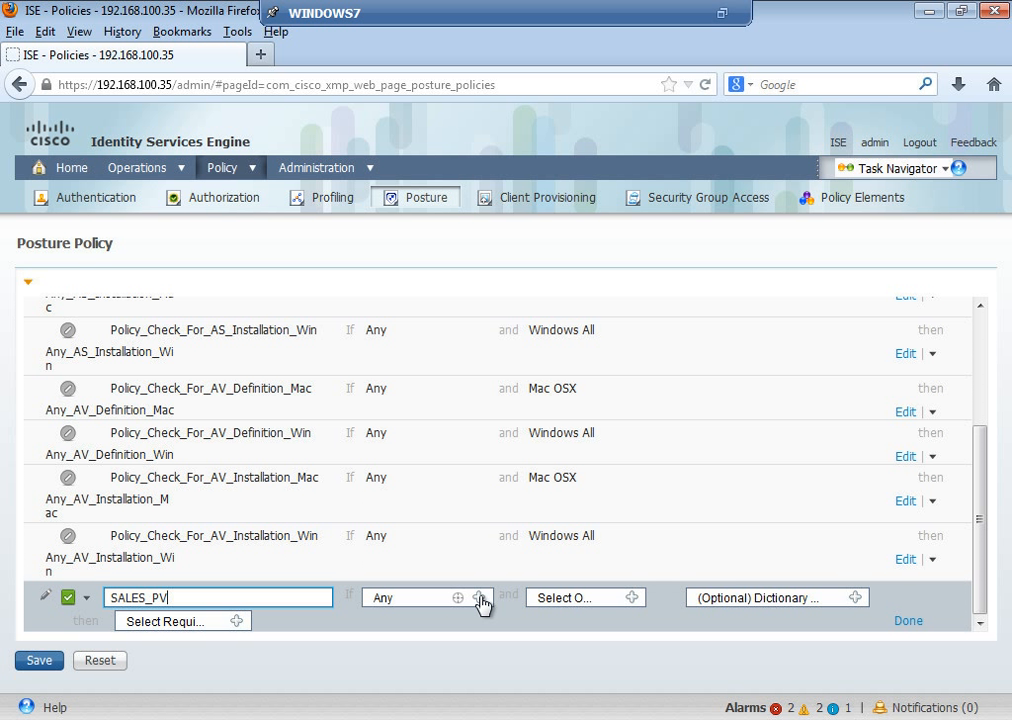
# Step: Set SALES_PV's identity group to SALES and its operating system to Windows All
pyautogui.click(480, 598)
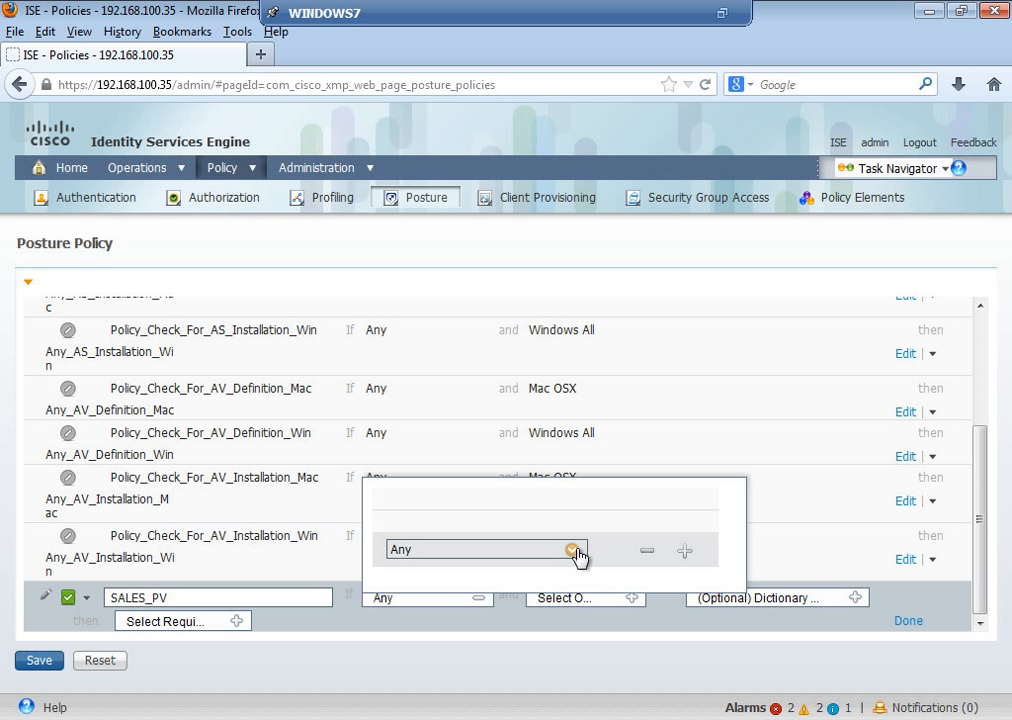
pyautogui.click(576, 551)
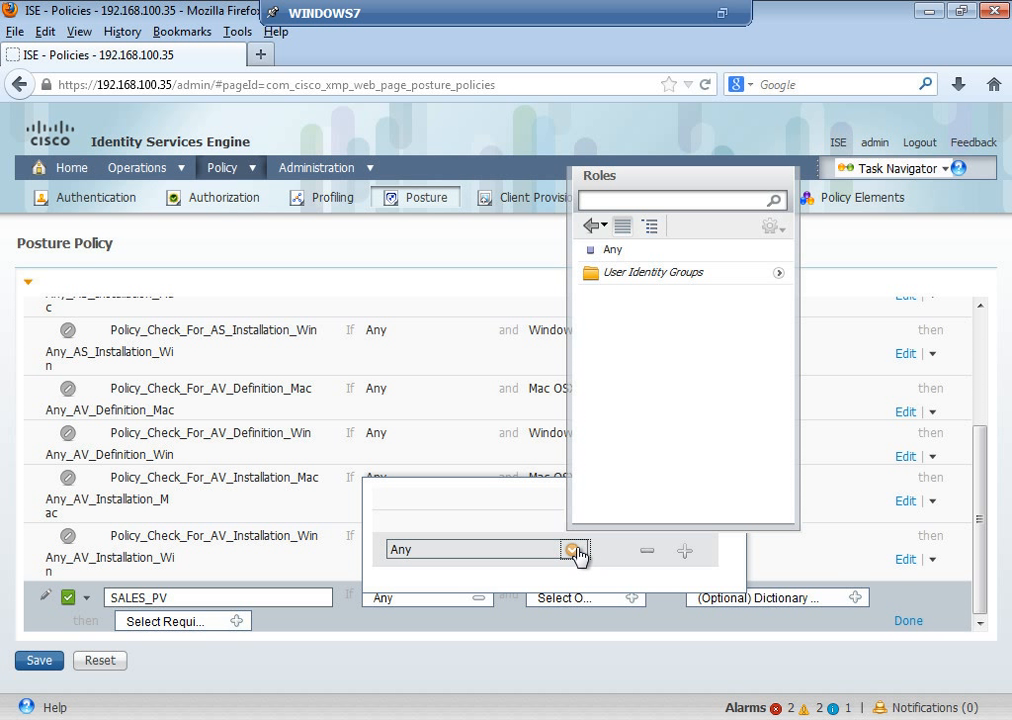
pyautogui.click(781, 271)
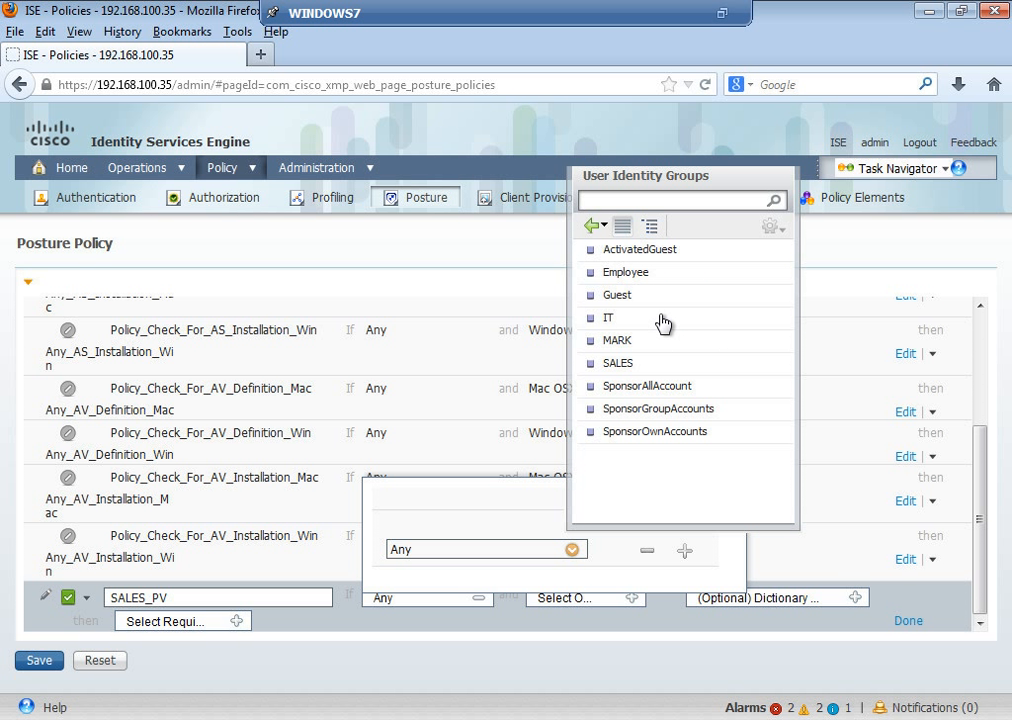
pyautogui.click(628, 364)
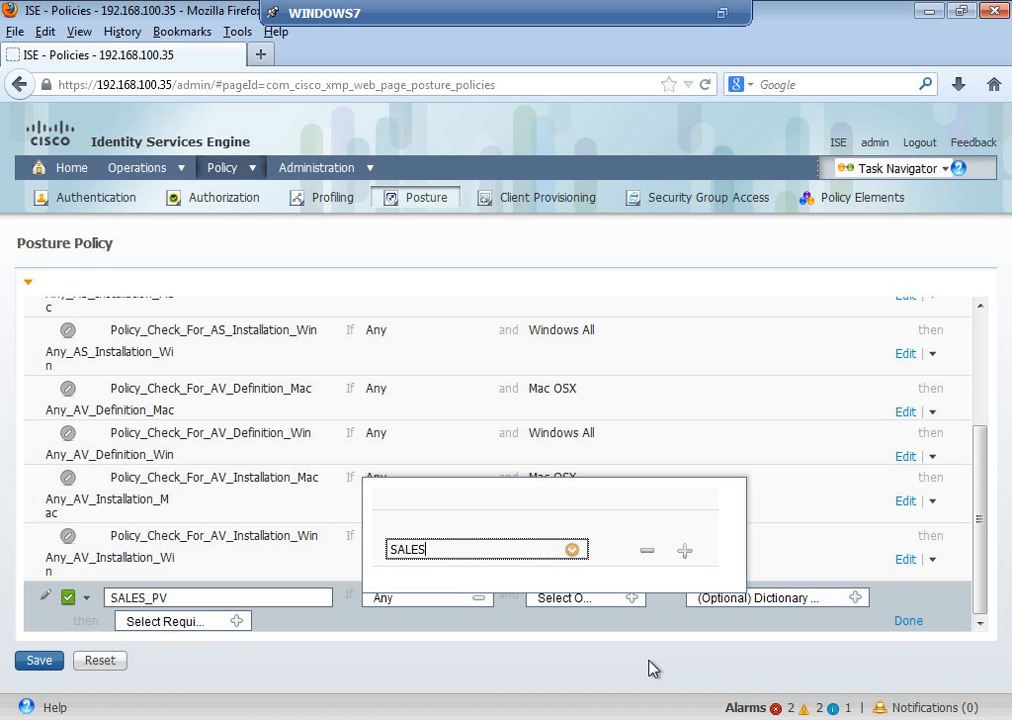
pyautogui.click(632, 598)
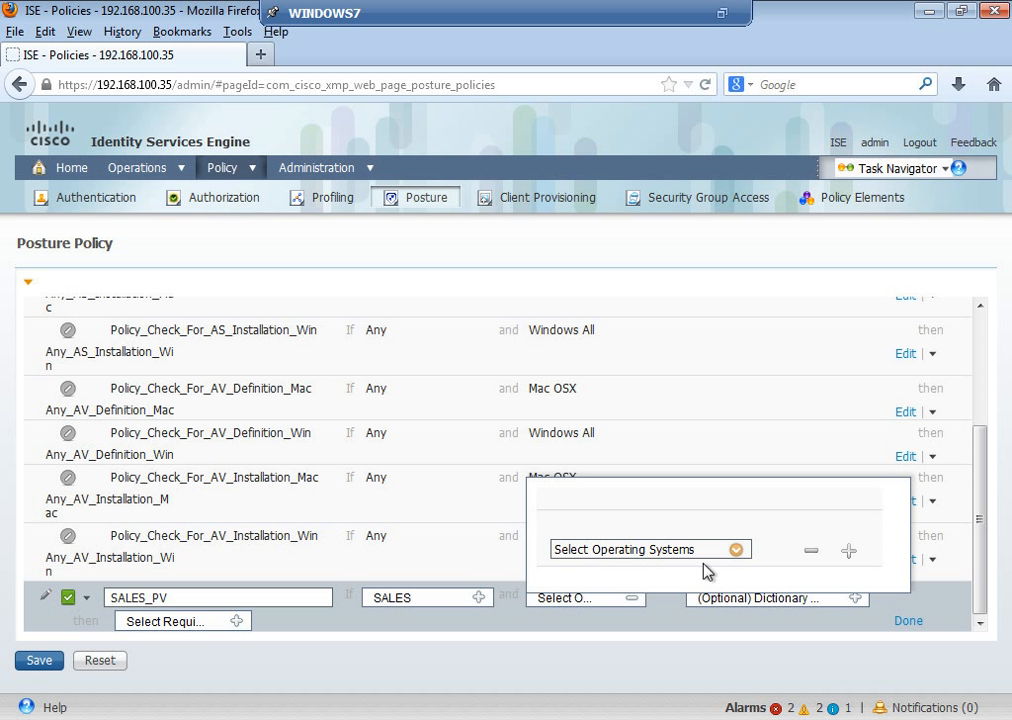
pyautogui.click(737, 551)
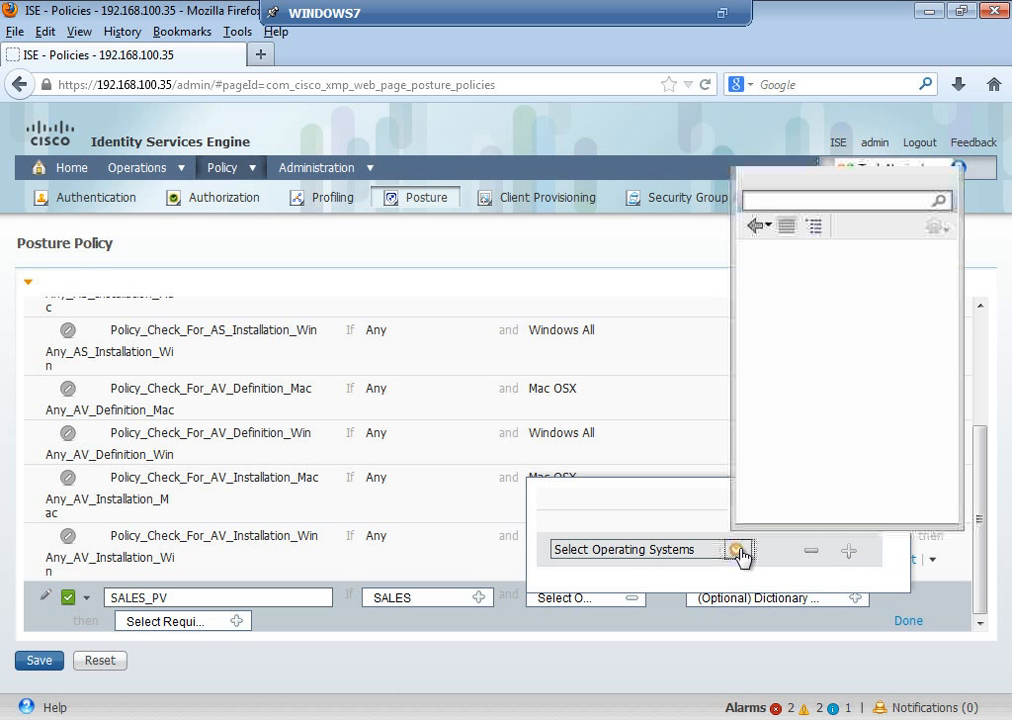
pyautogui.click(797, 273)
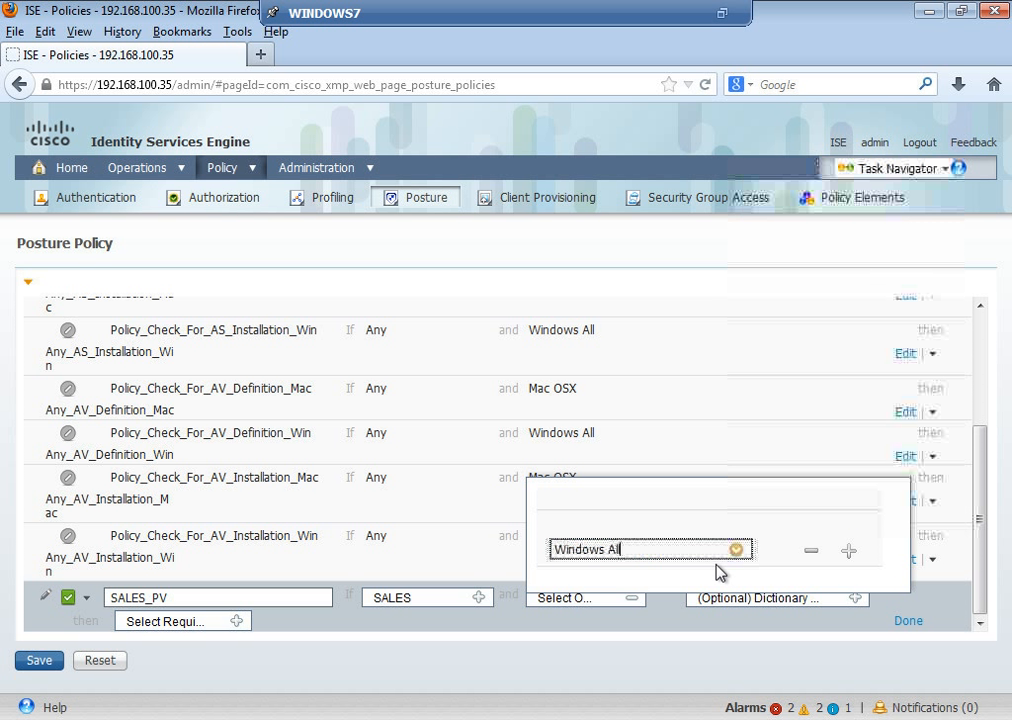
pyautogui.click(681, 643)
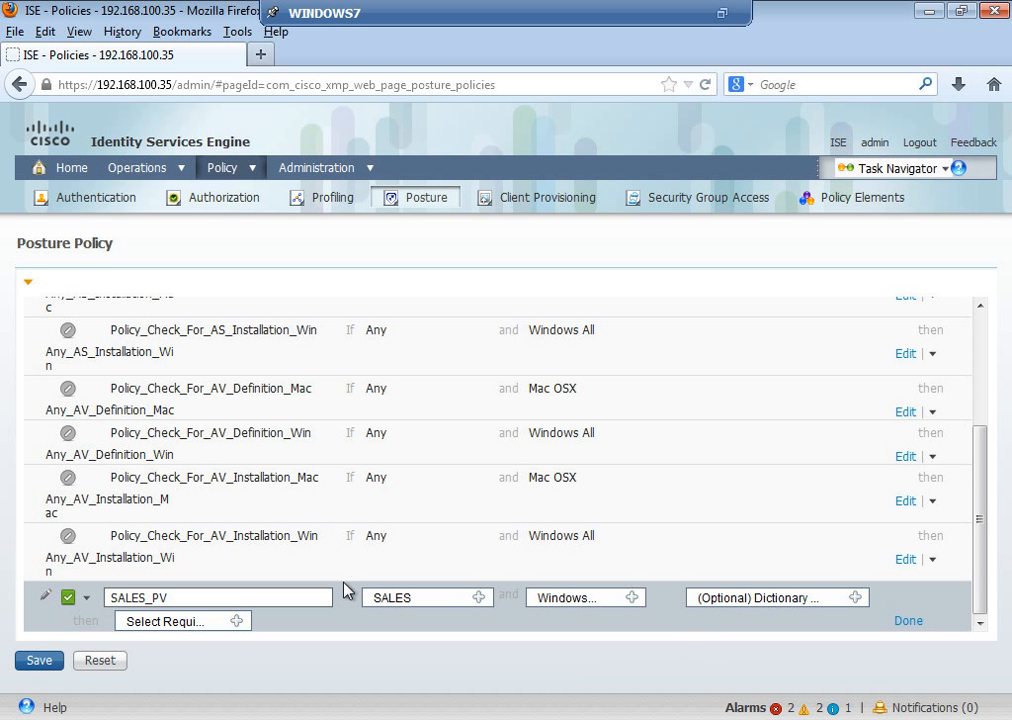
# Step: Open the SALES_PV requirements list and choose Create Requirement from the gear menu
pyautogui.click(238, 622)
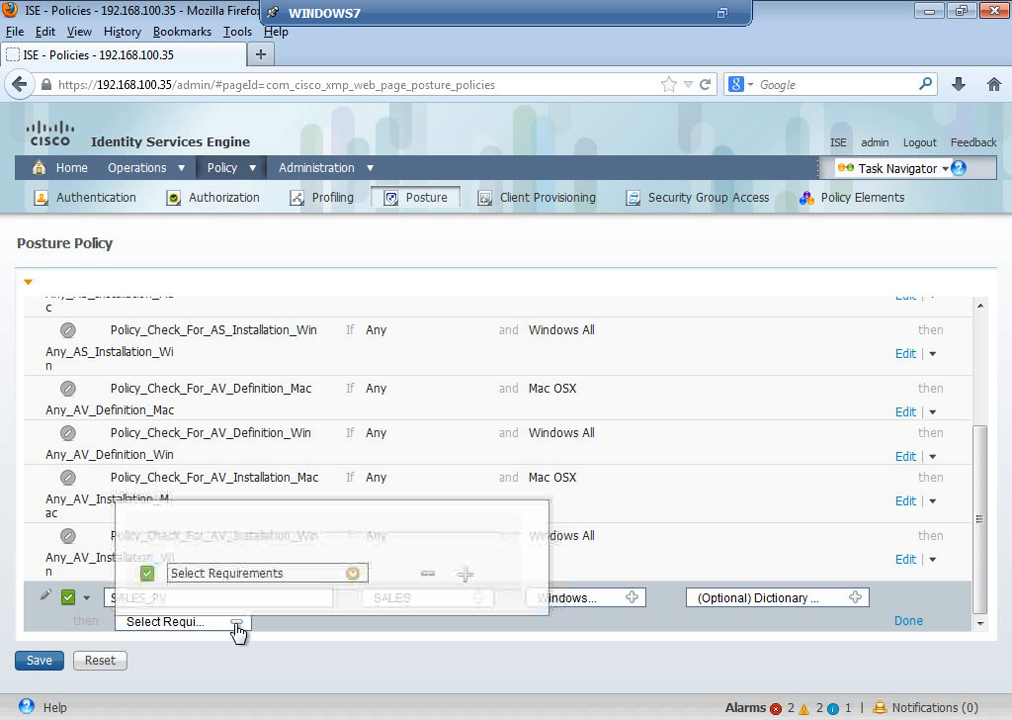
pyautogui.click(352, 574)
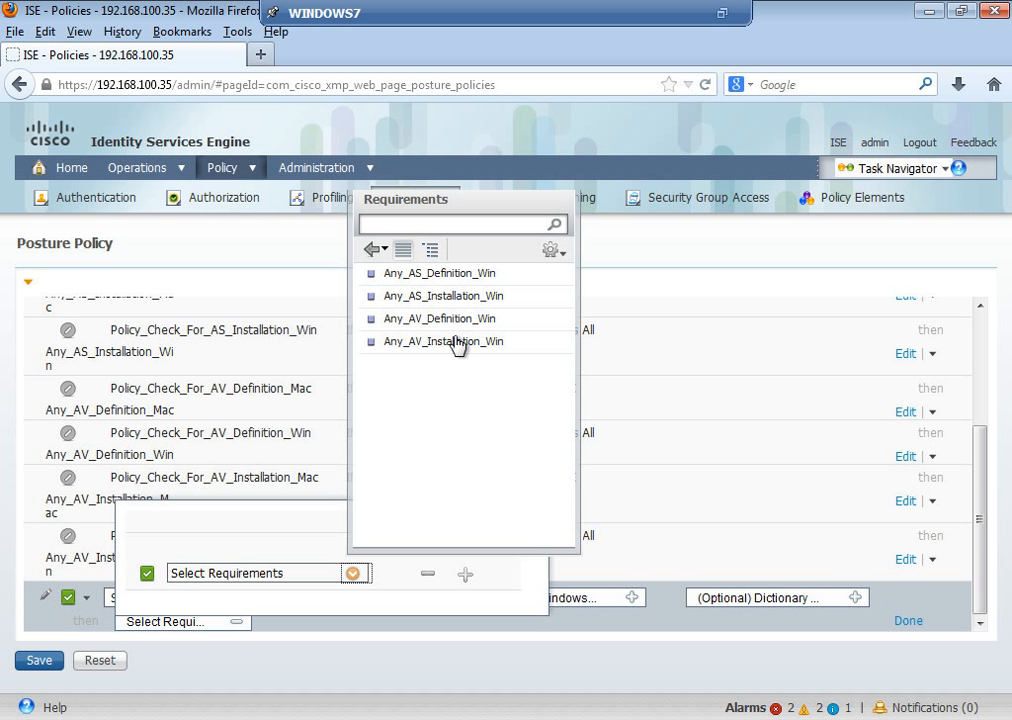
pyautogui.click(562, 254)
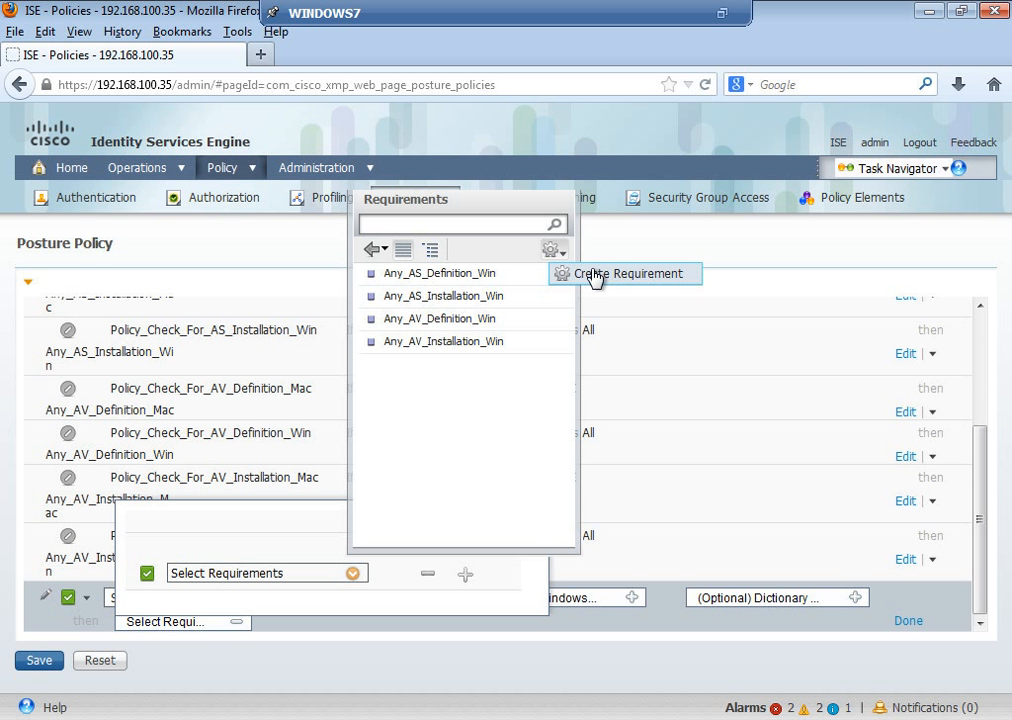
pyautogui.click(595, 275)
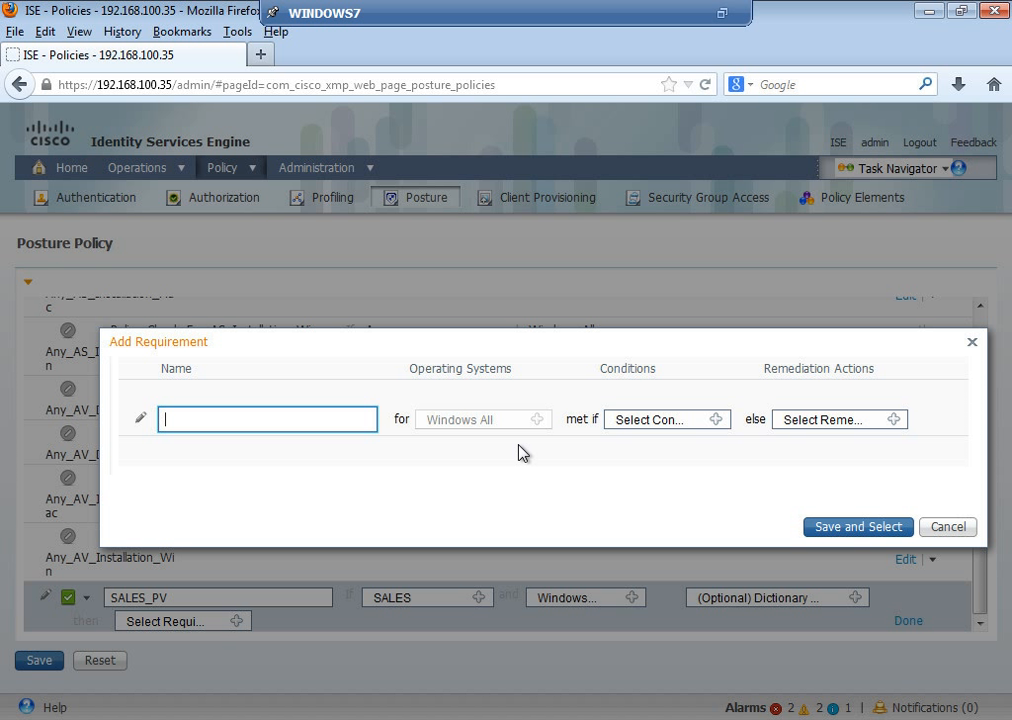
# Step: Name the requirement SALES_REQ_APP and select the user-defined application condition Req_APP
pyautogui.write('SALES_REQ_APP')
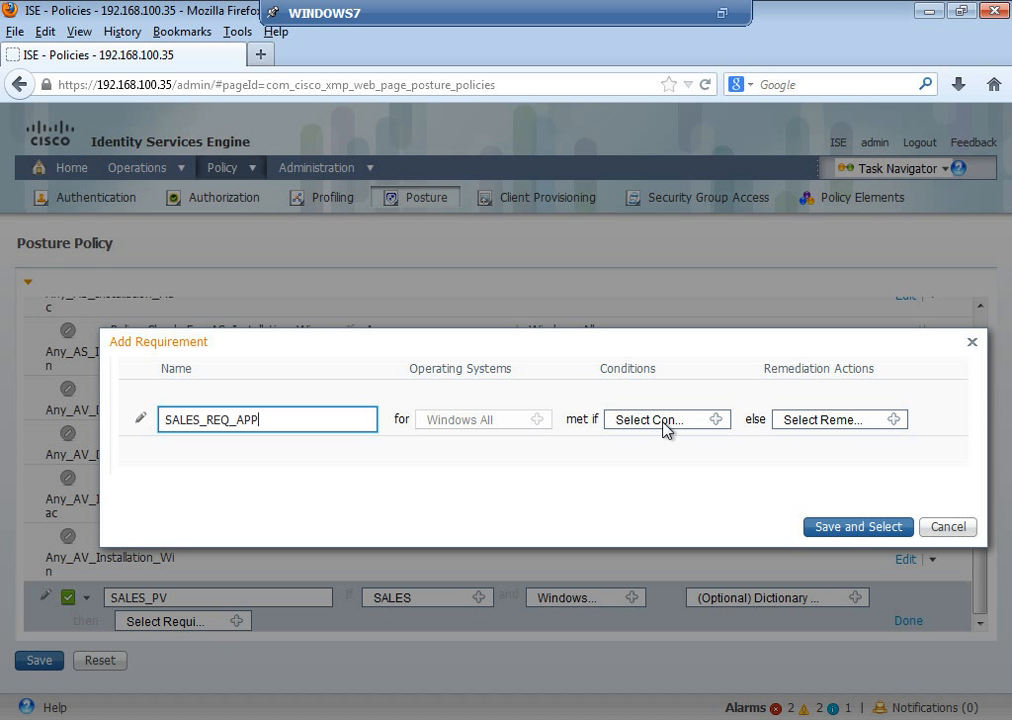
pyautogui.click(719, 422)
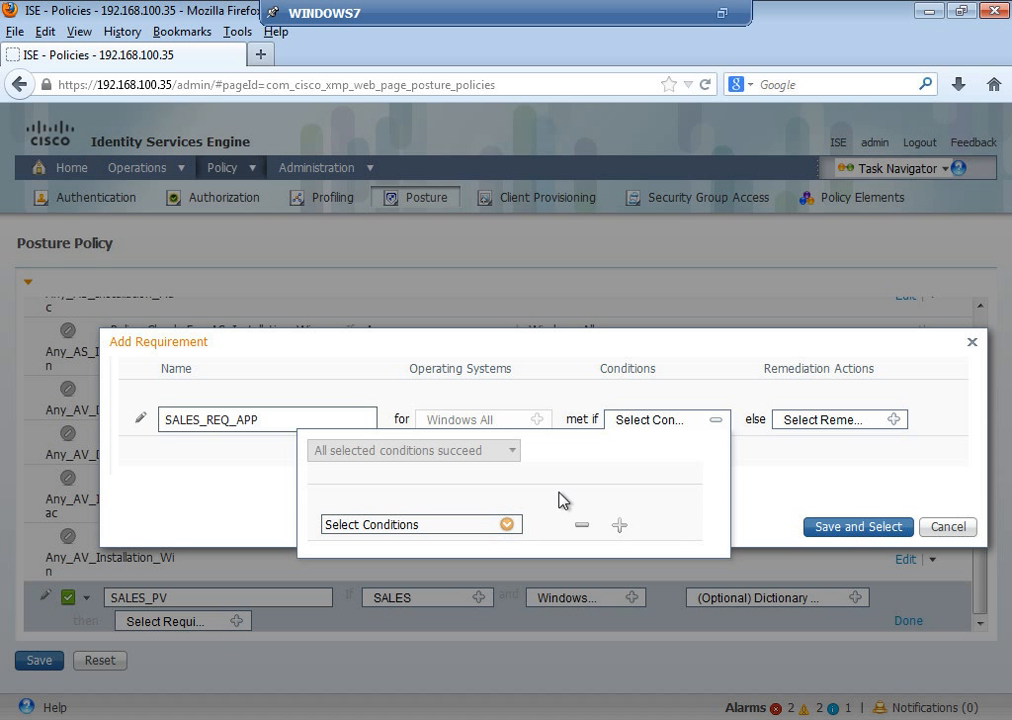
pyautogui.click(509, 526)
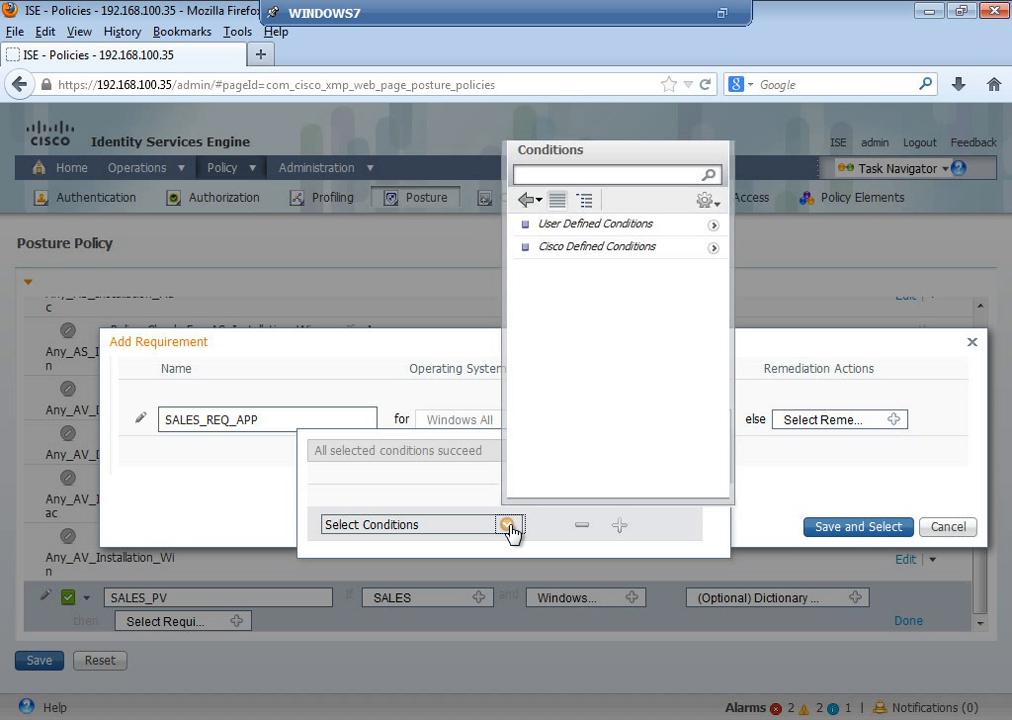
pyautogui.click(714, 229)
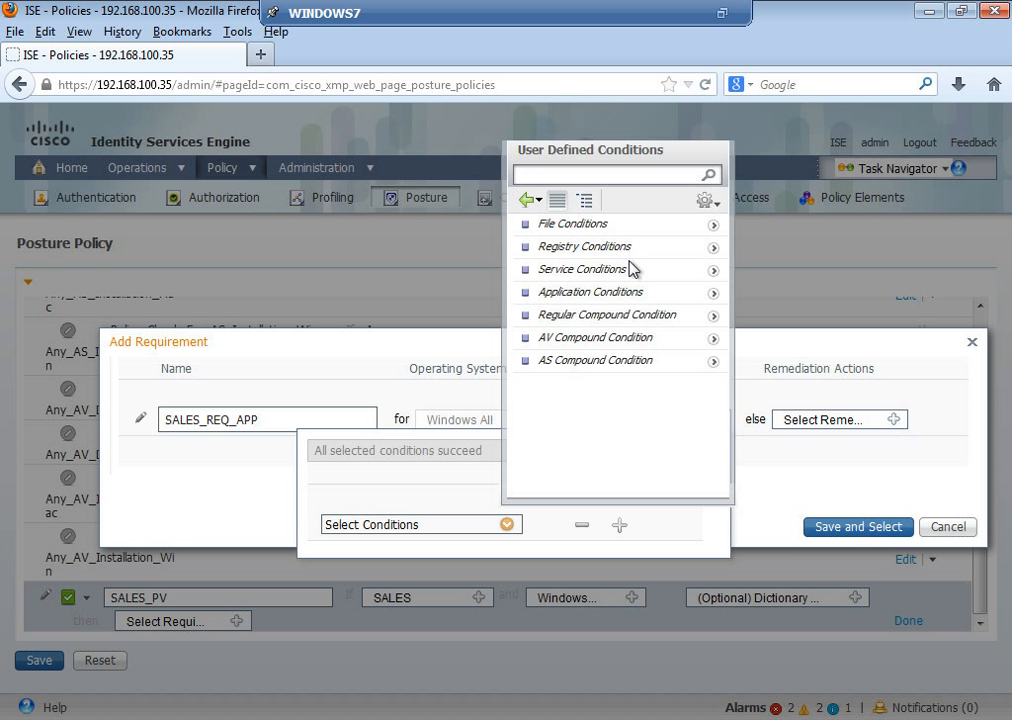
pyautogui.click(714, 304)
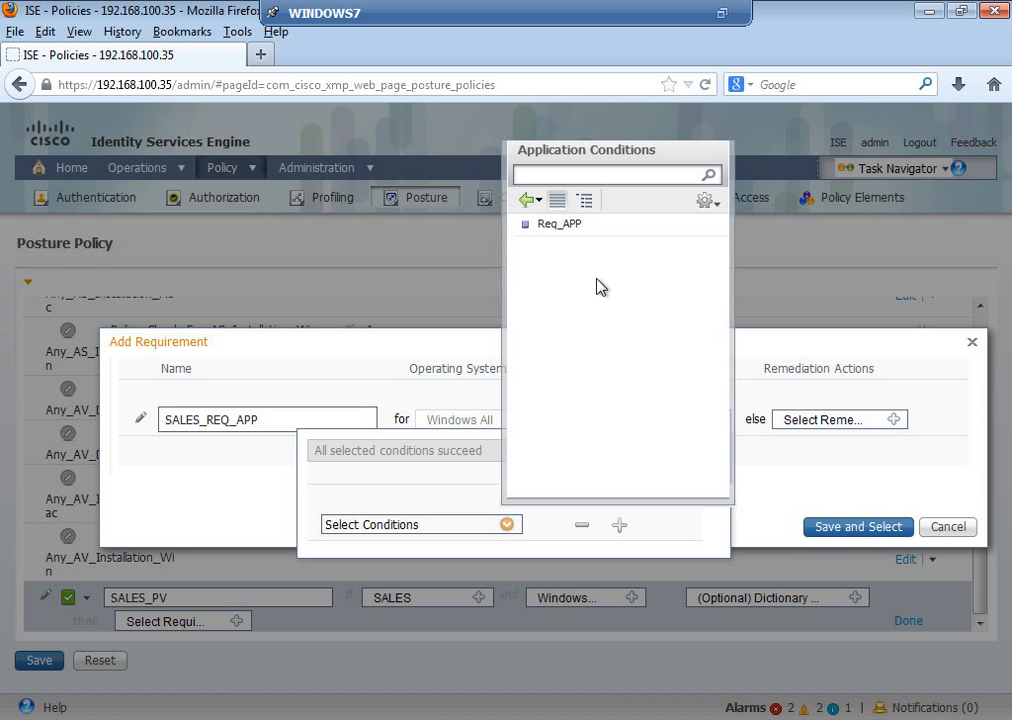
pyautogui.click(559, 224)
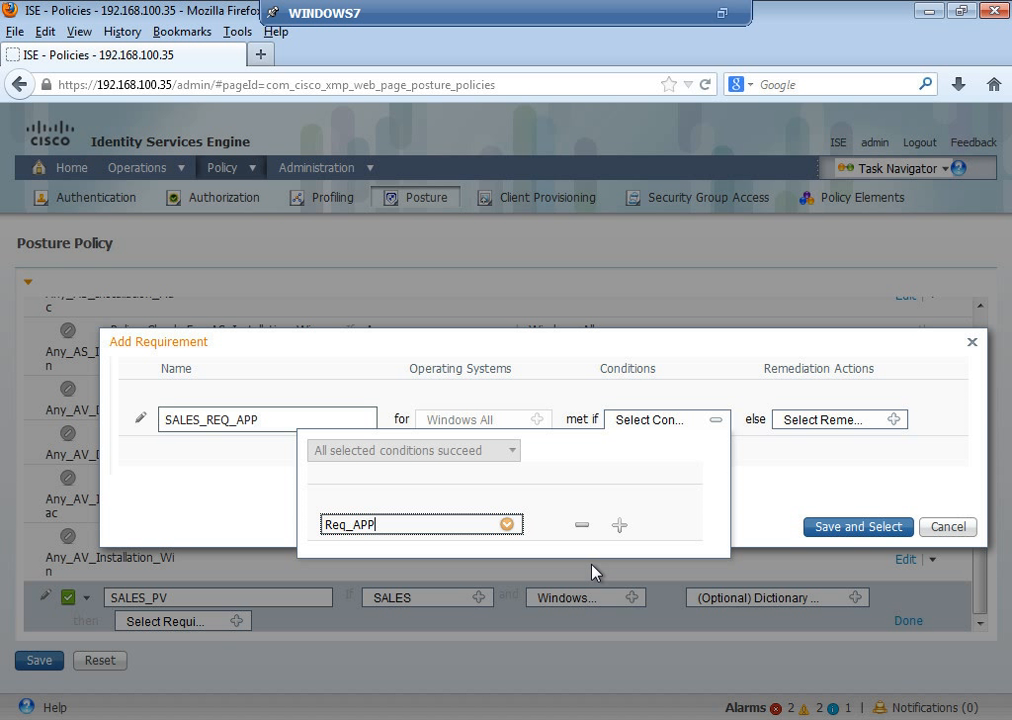
pyautogui.click(243, 486)
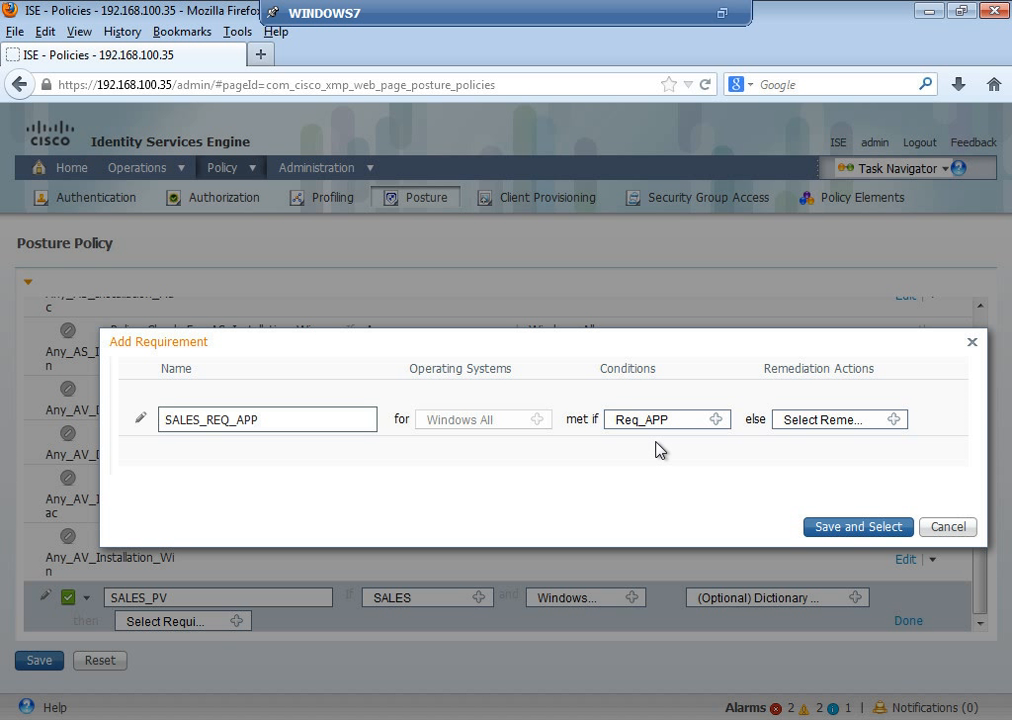
# Step: Give SALES_REQ_APP a Message Text Only remediation to run Notepad.exe and re-scan, and select it for SALES_PV
pyautogui.click(893, 430)
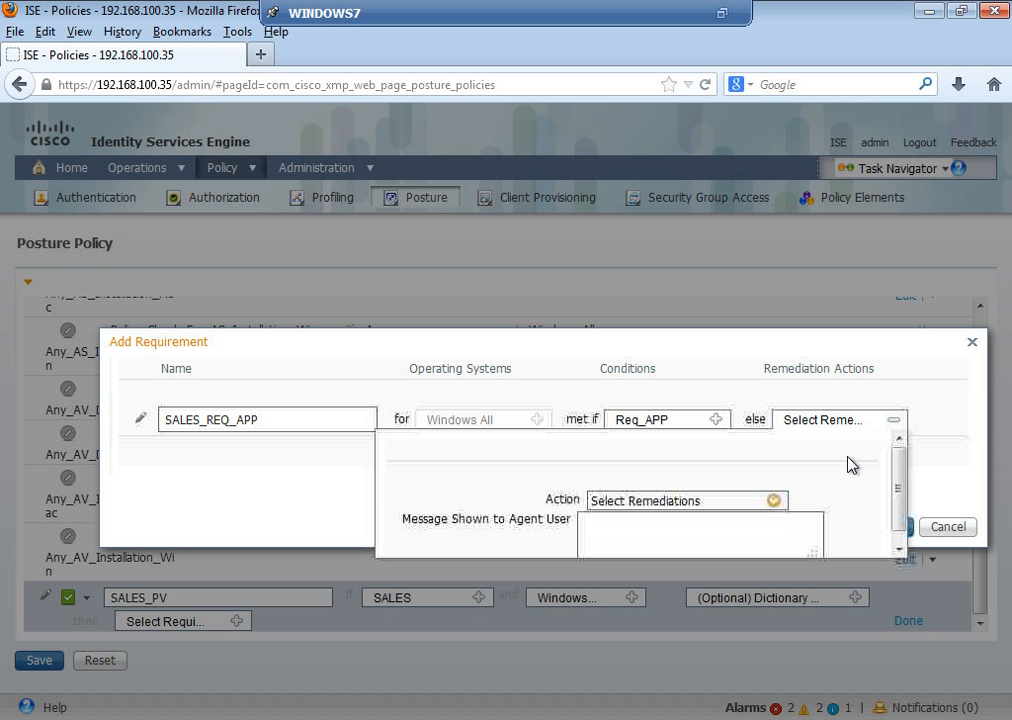
pyautogui.click(773, 501)
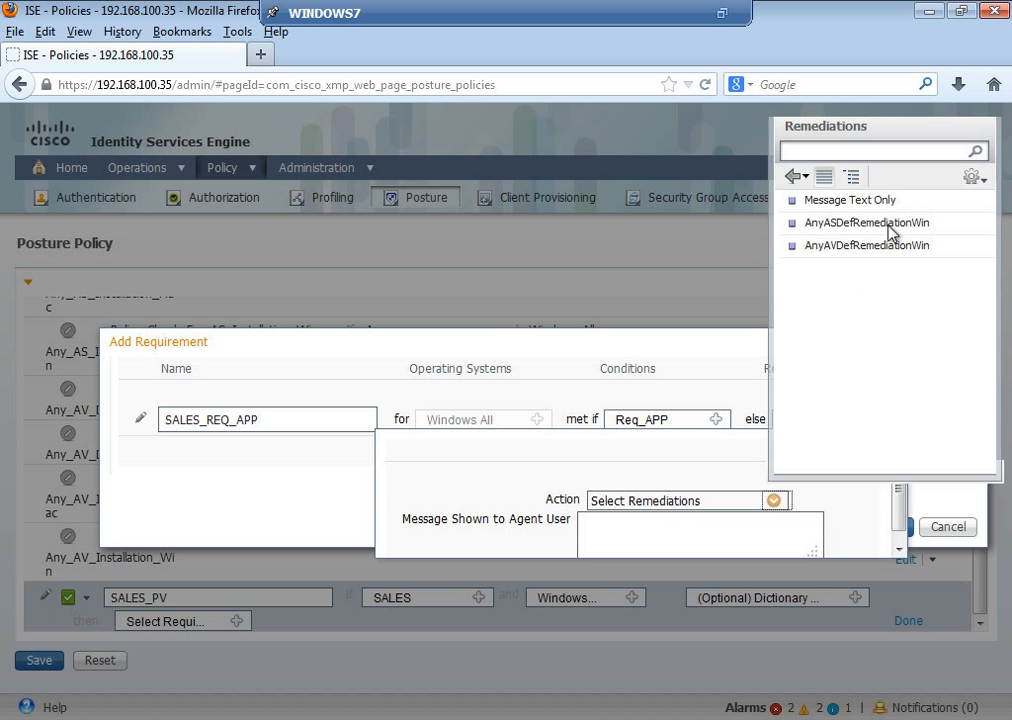
pyautogui.click(879, 204)
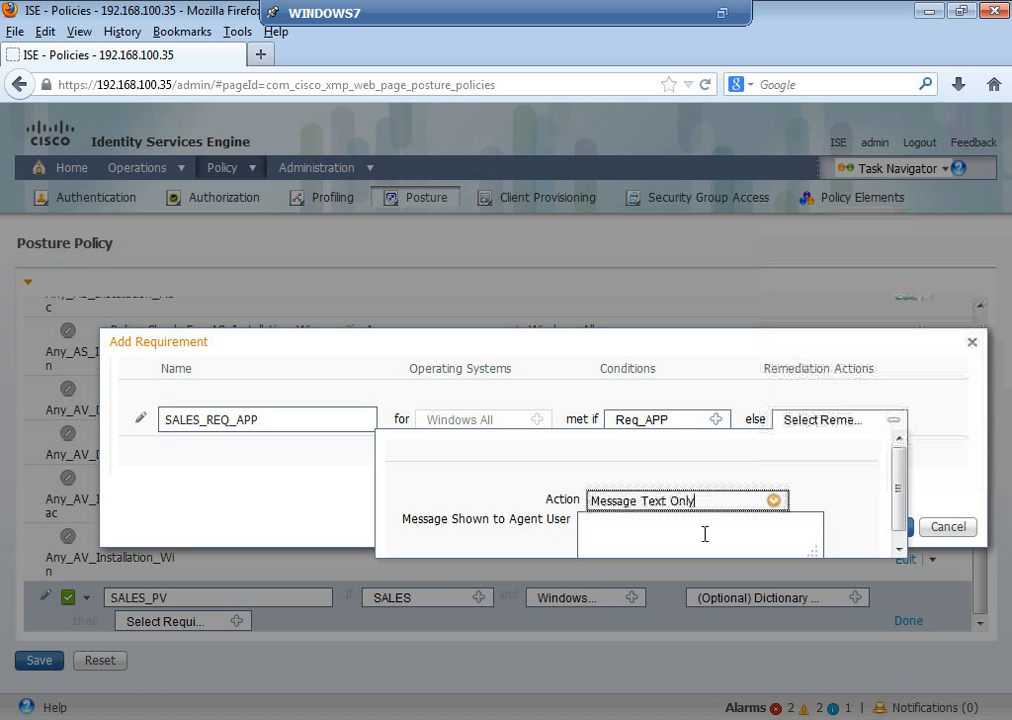
pyautogui.click(702, 537)
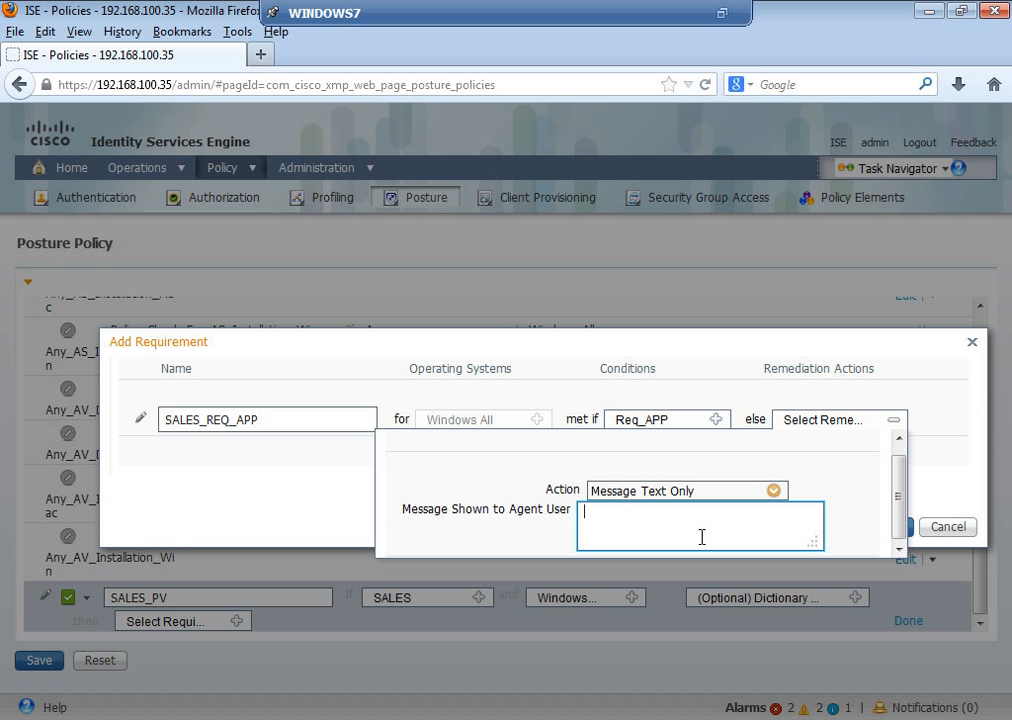
pyautogui.write('Please run Notepad.exe & Re-scan')
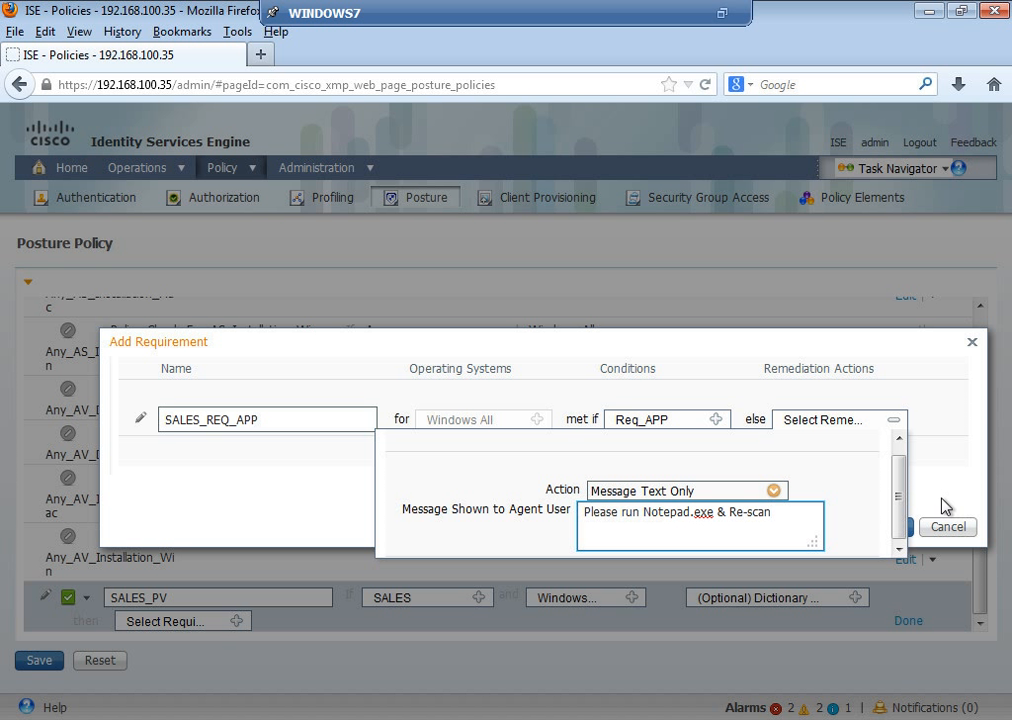
pyautogui.click(943, 467)
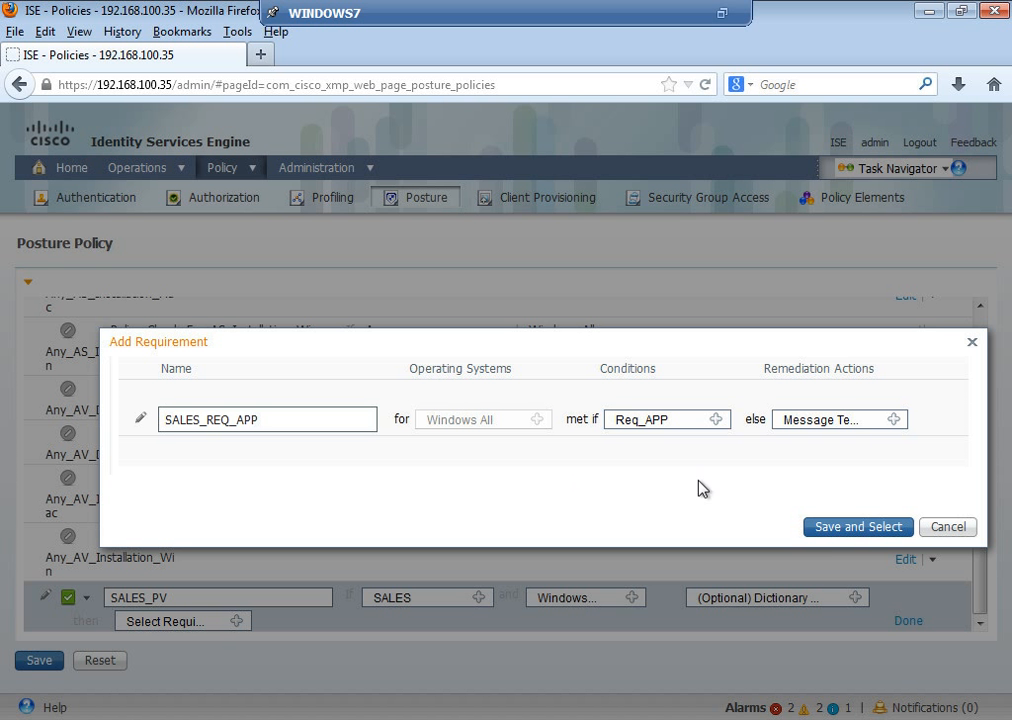
pyautogui.click(833, 537)
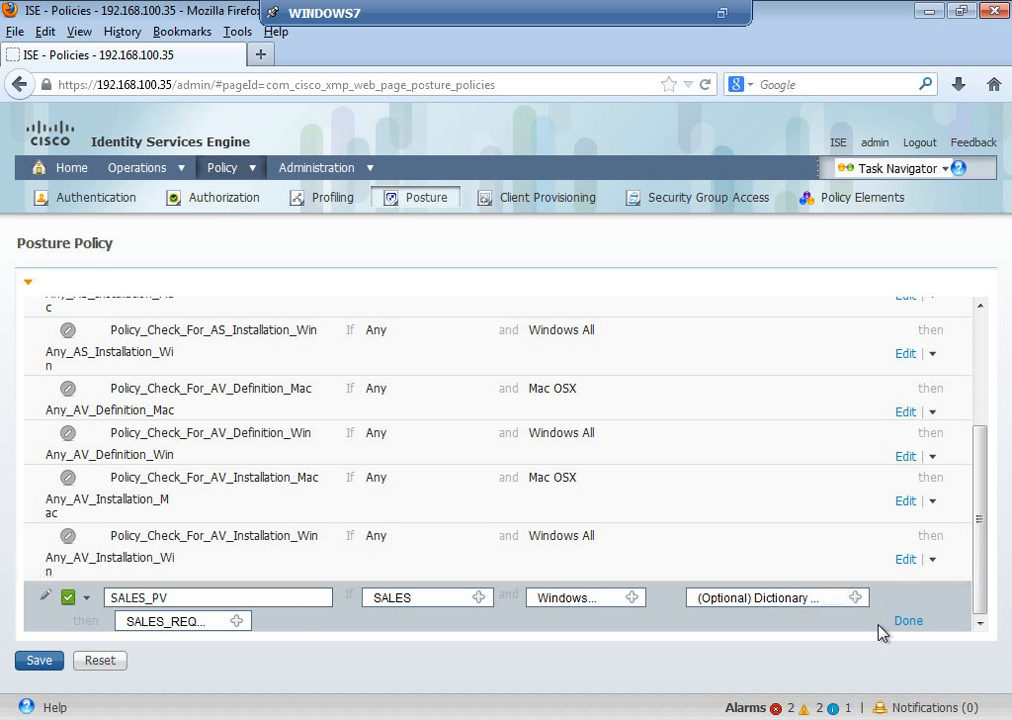
# Step: Finalize SALES_PV (SALES, Windows All, SALES_REQ_APP) and insert a new posture policy row after it
pyautogui.click(910, 624)
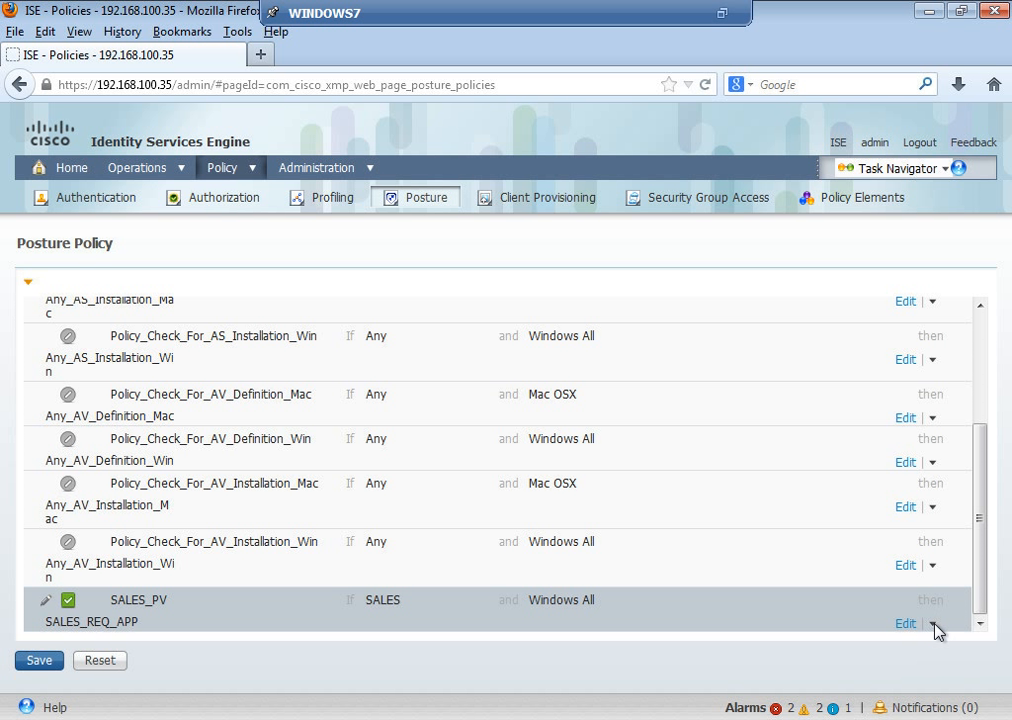
pyautogui.click(934, 624)
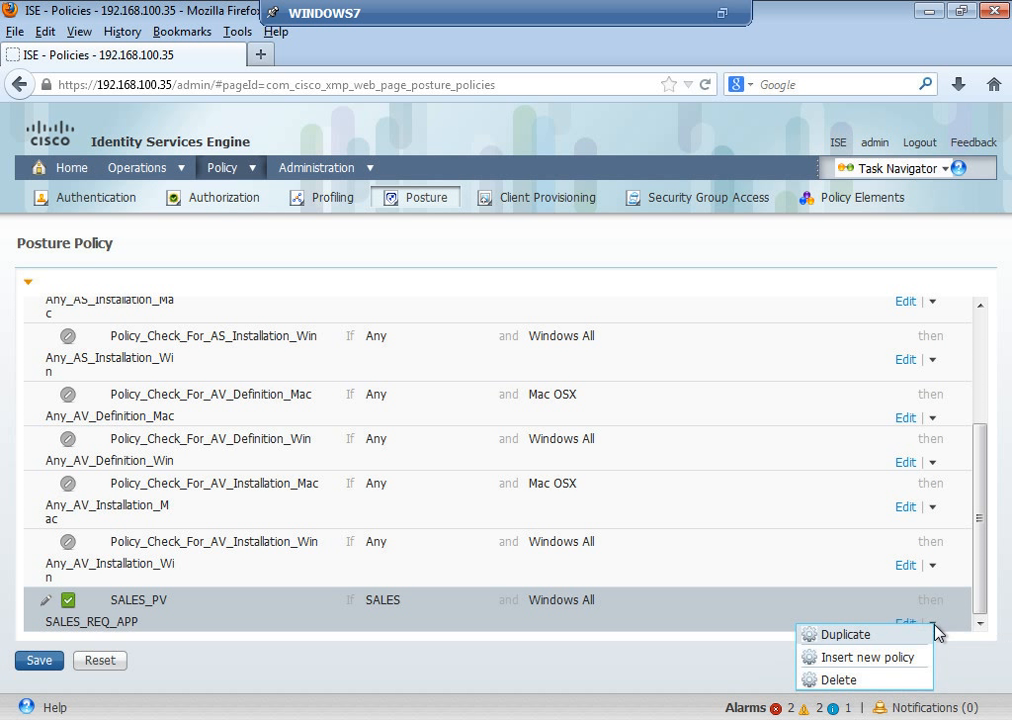
pyautogui.click(880, 659)
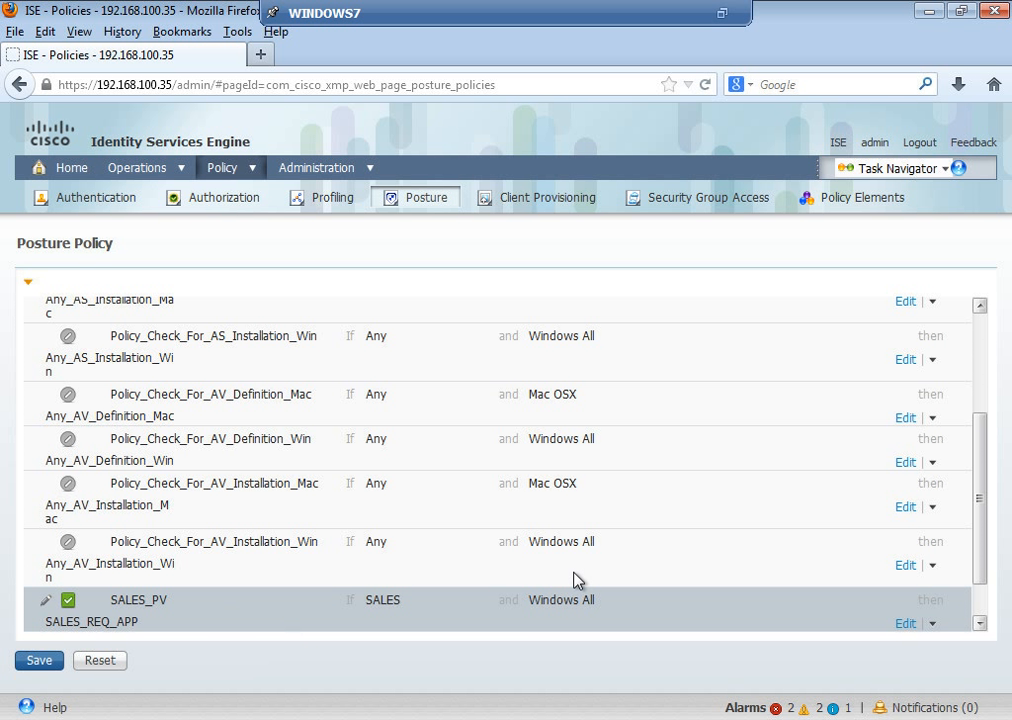
pyautogui.scroll(-1, 937, 602)
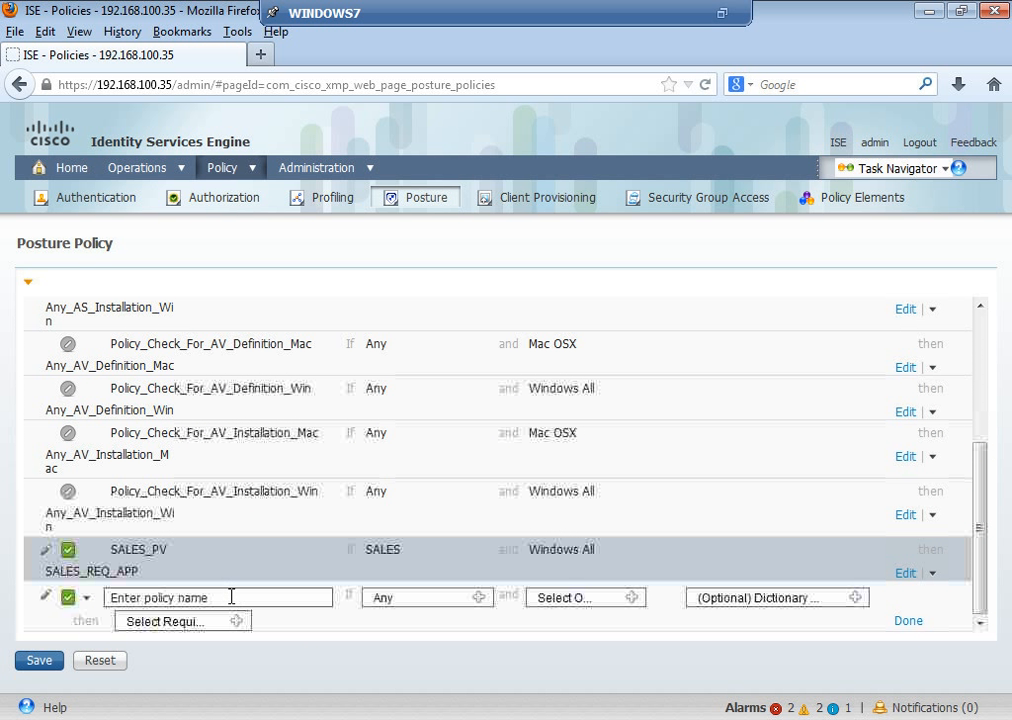
# Step: Name the new rule MARK_PV with identity group User Identity Groups > MARK and Windows All
pyautogui.click(229, 599)
pyautogui.write('M')
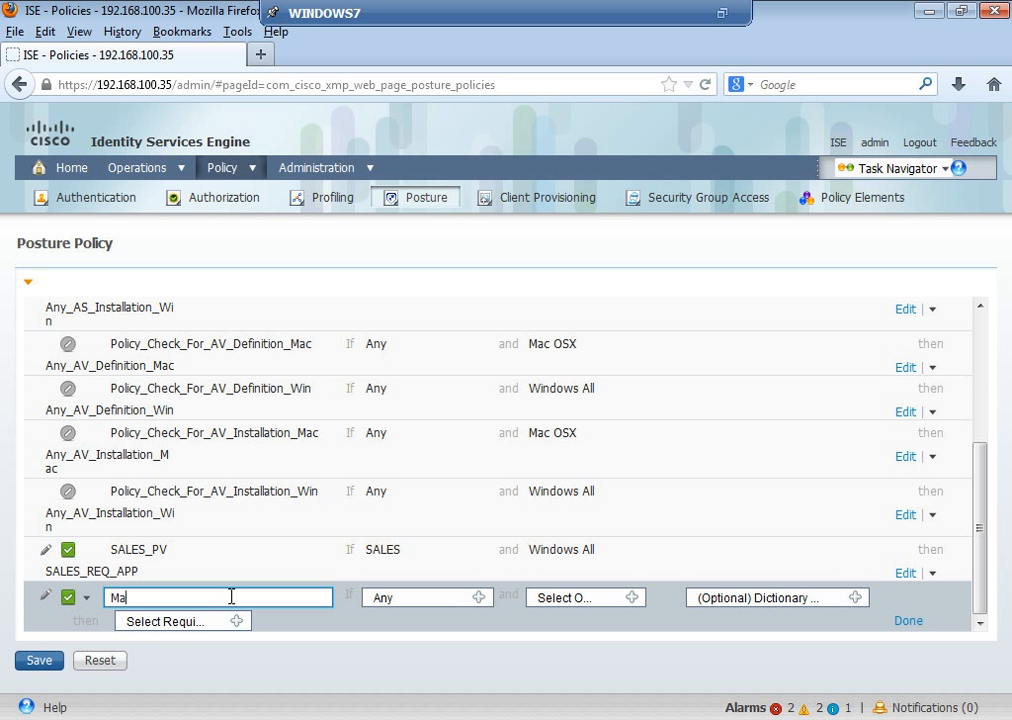
pyautogui.write('ARK_PV')
pyautogui.click(477, 599)
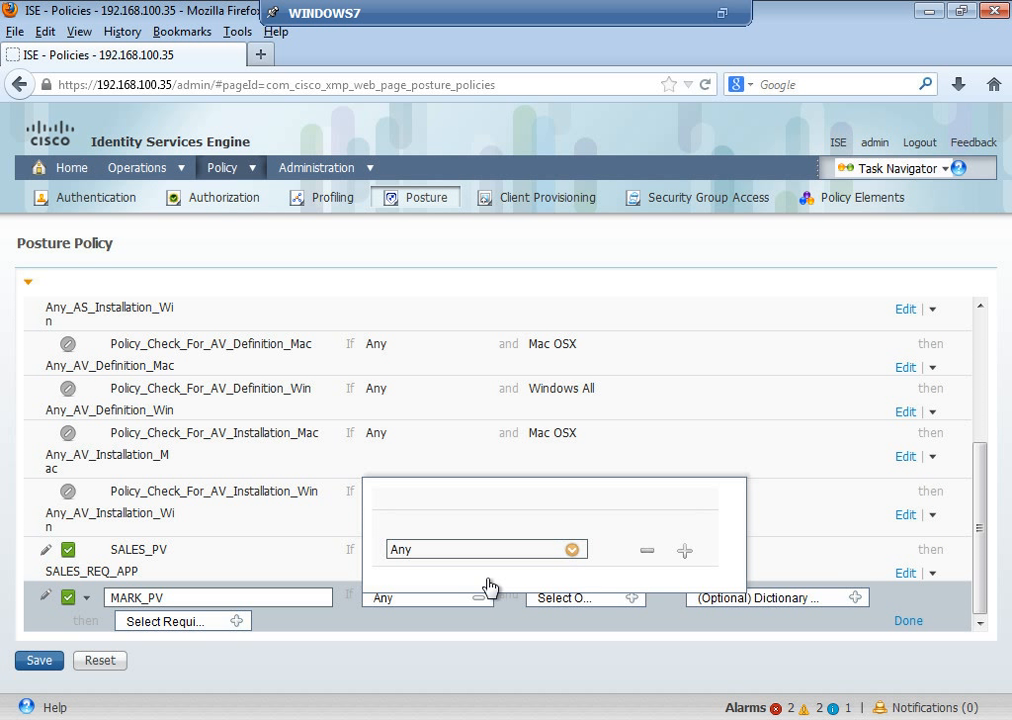
pyautogui.click(572, 551)
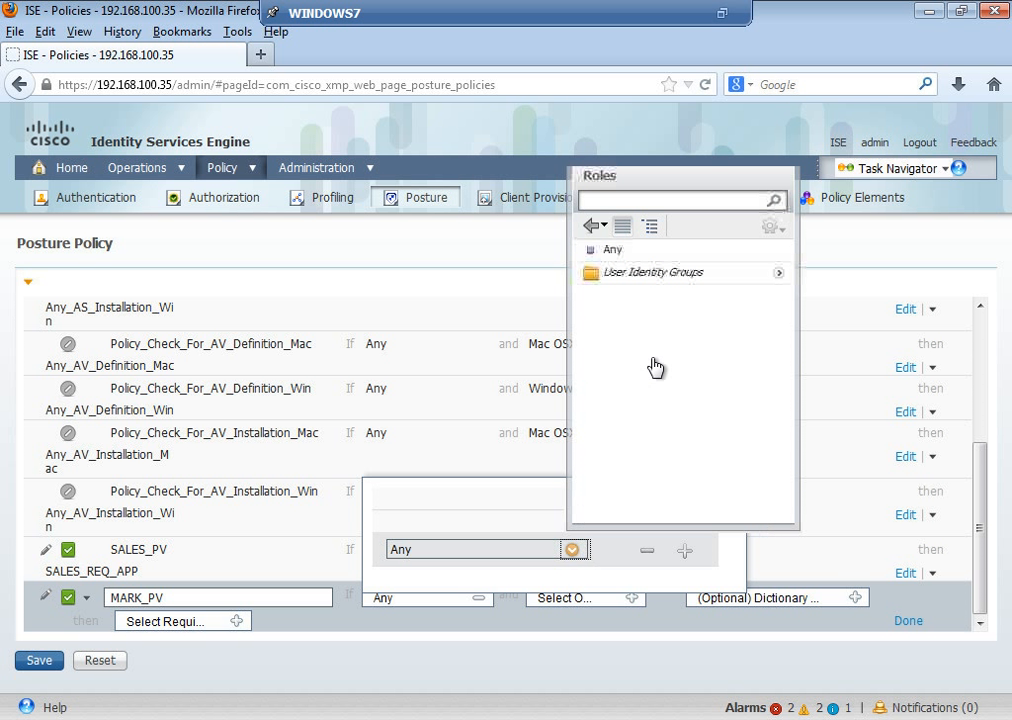
pyautogui.click(779, 273)
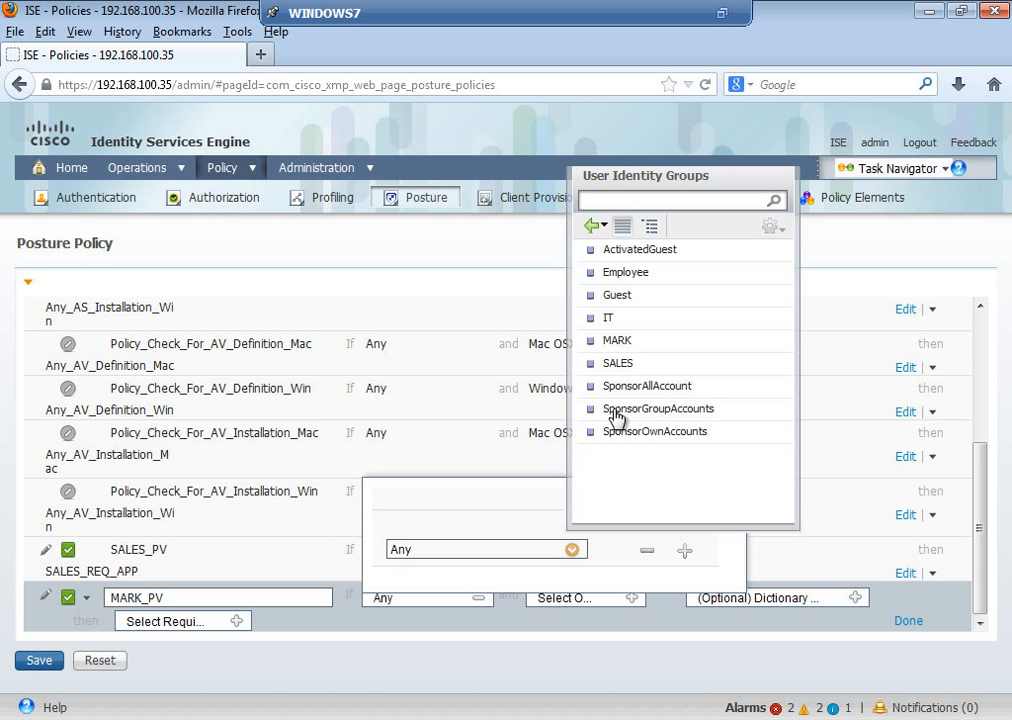
pyautogui.click(620, 342)
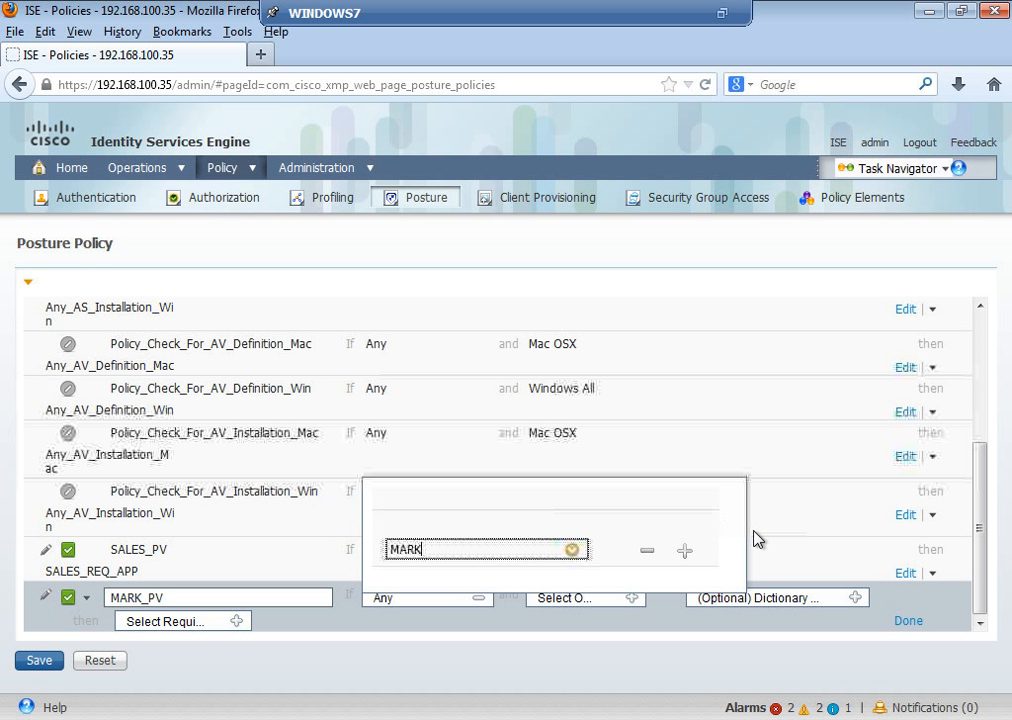
pyautogui.click(784, 549)
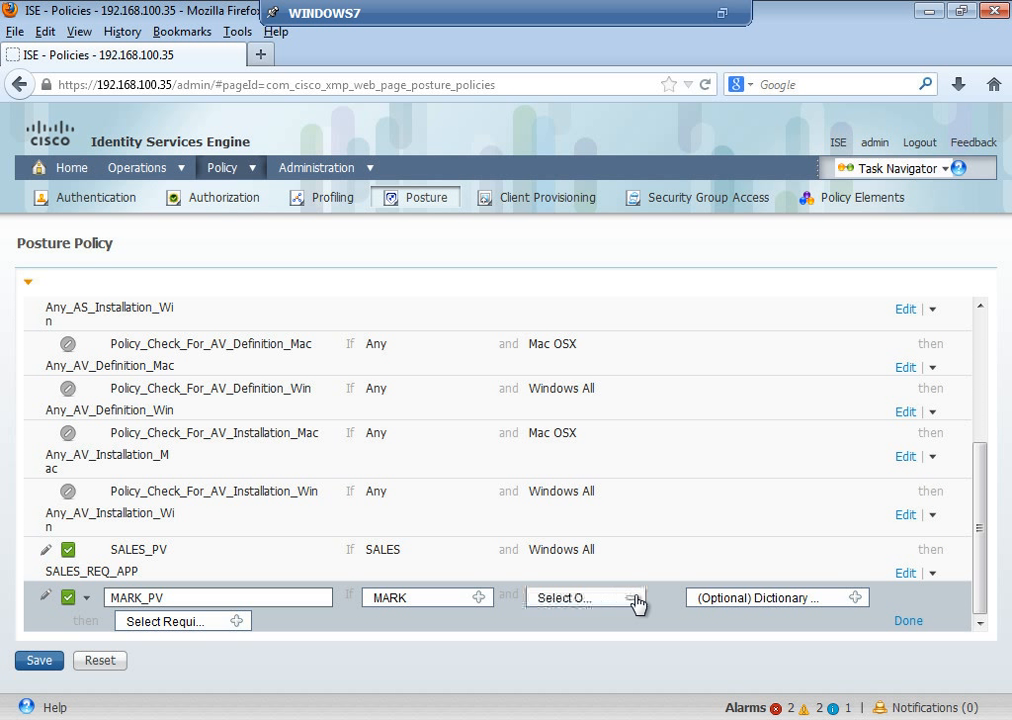
pyautogui.click(636, 599)
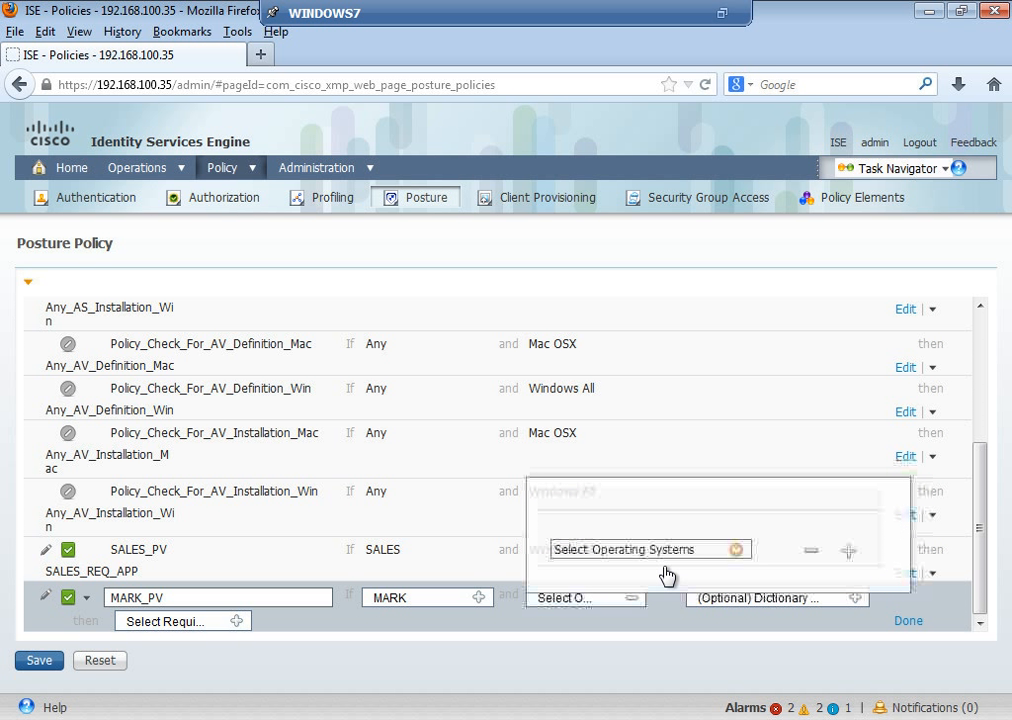
pyautogui.click(738, 549)
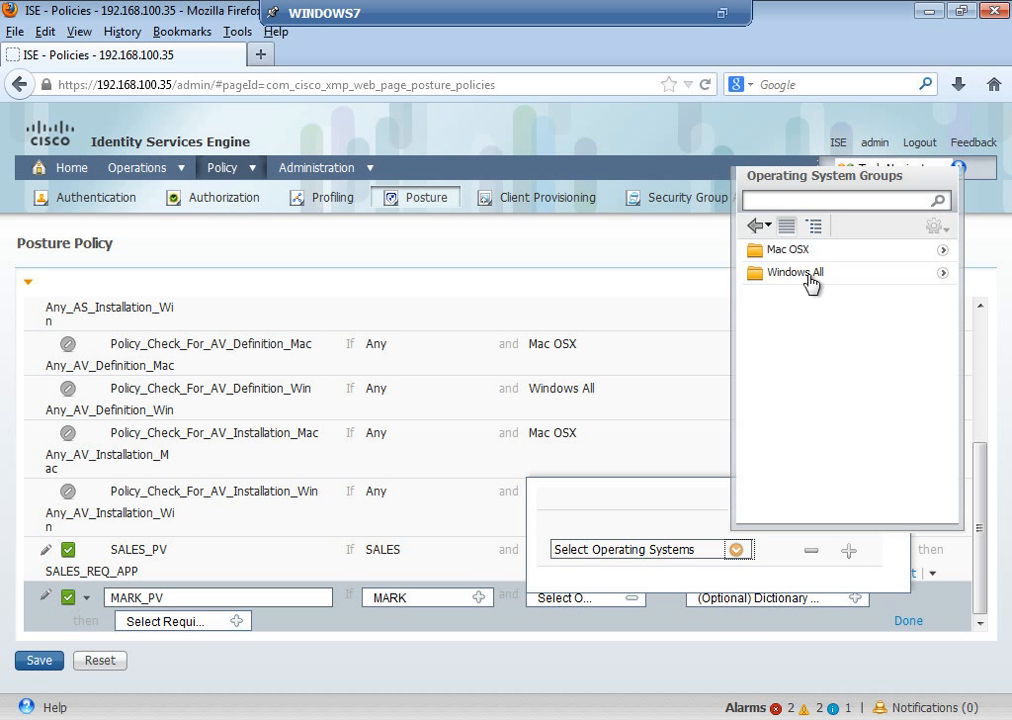
pyautogui.click(806, 274)
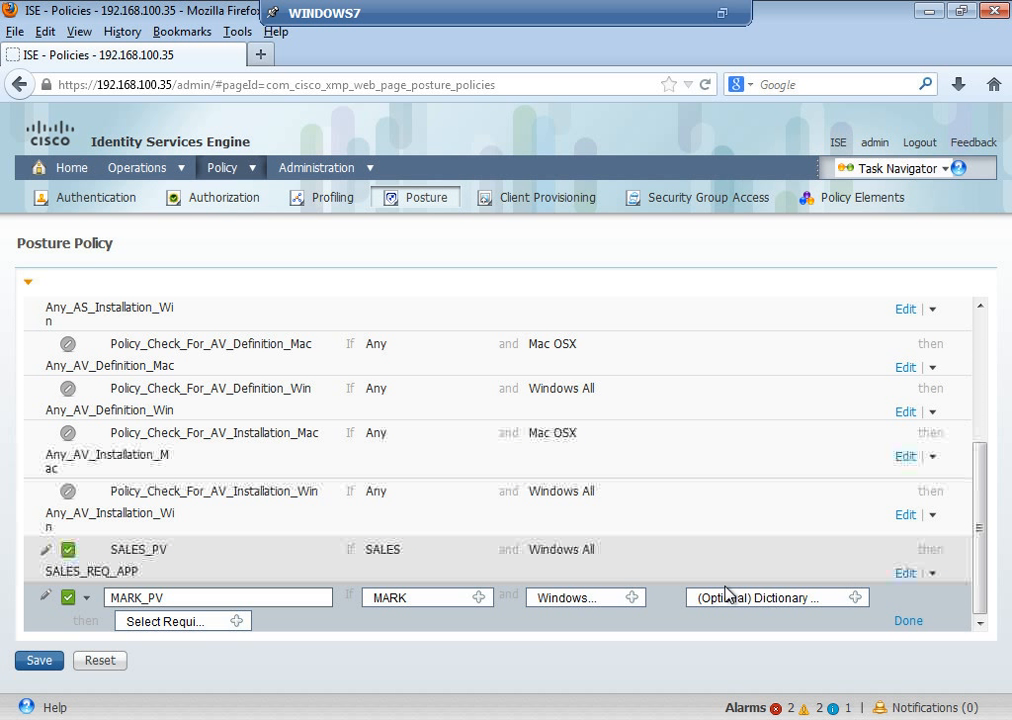
# Step: Open the Create Requirement form from MARK_PV's Requirements list
pyautogui.click(236, 621)
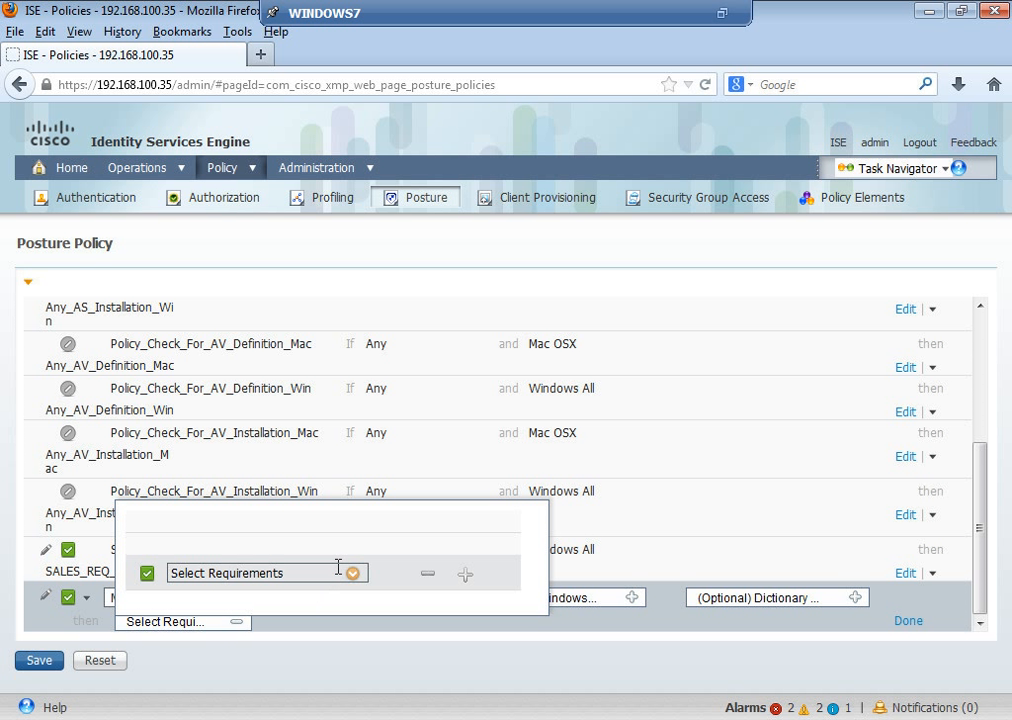
pyautogui.click(352, 573)
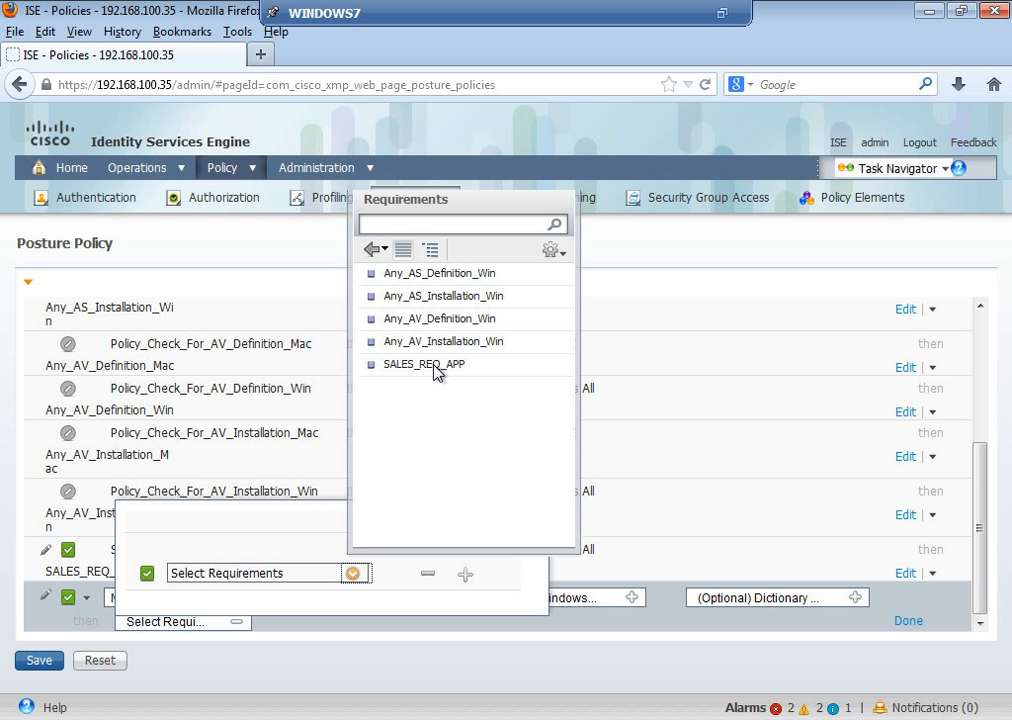
pyautogui.click(558, 255)
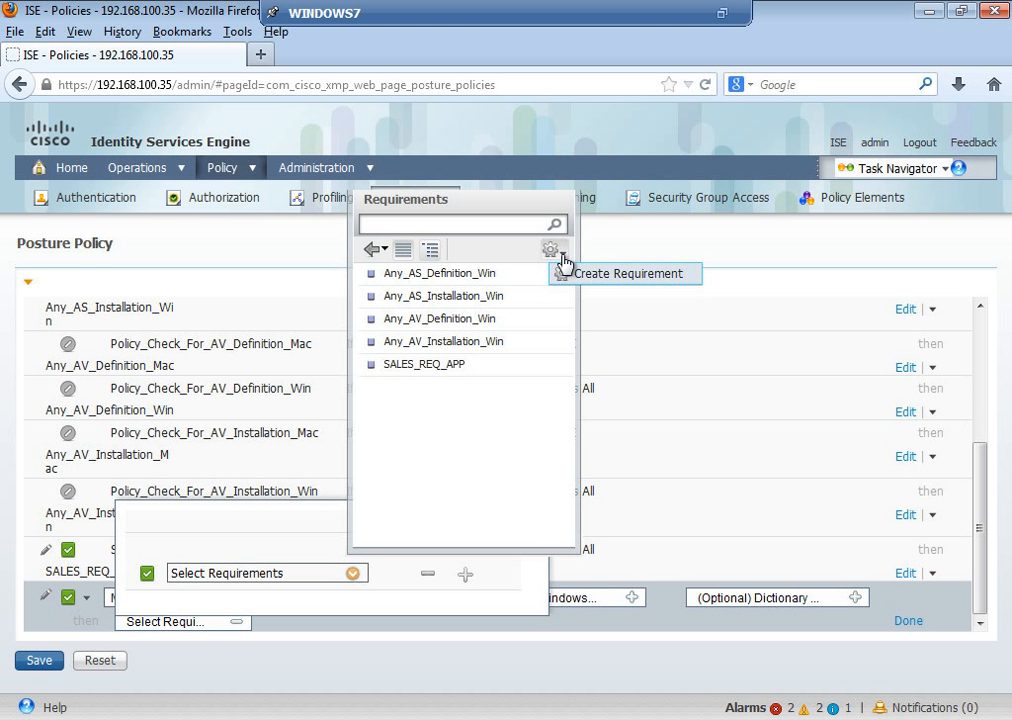
pyautogui.click(578, 277)
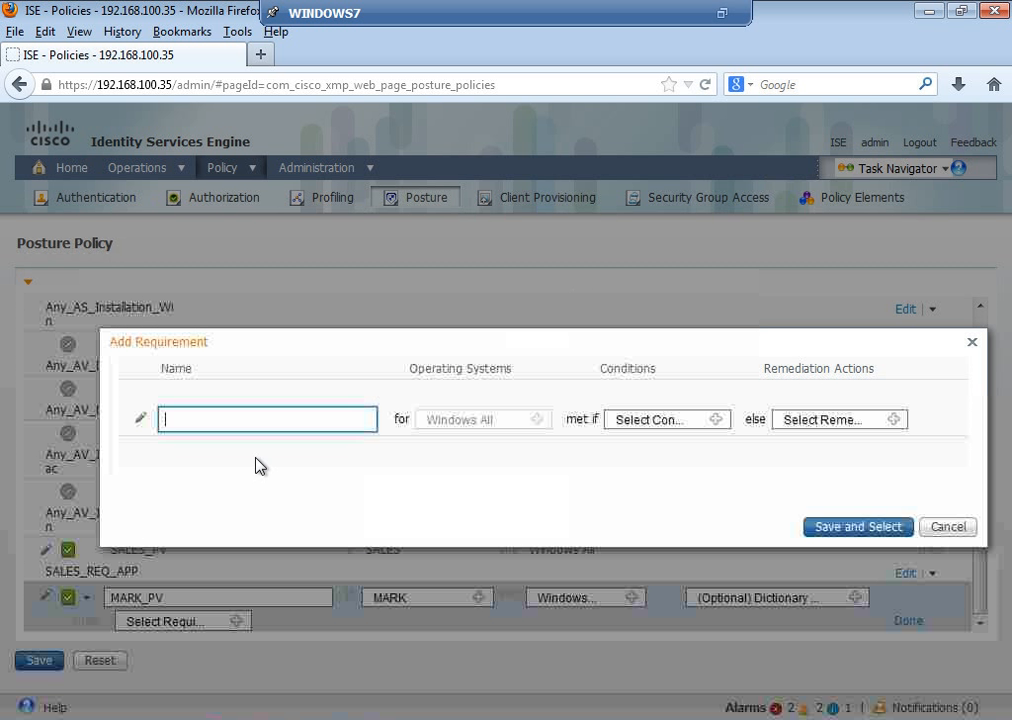
# Step: Name the requirement MARK_AV with the user-defined Symantec AV compound condition
pyautogui.write('MARK')
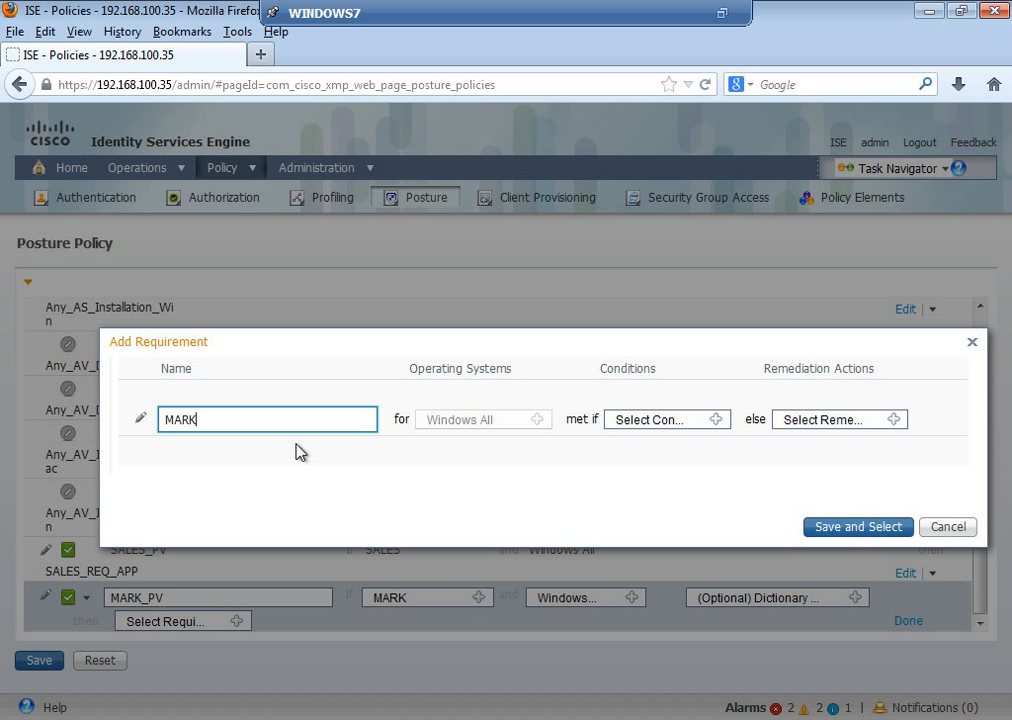
pyautogui.write('_AV')
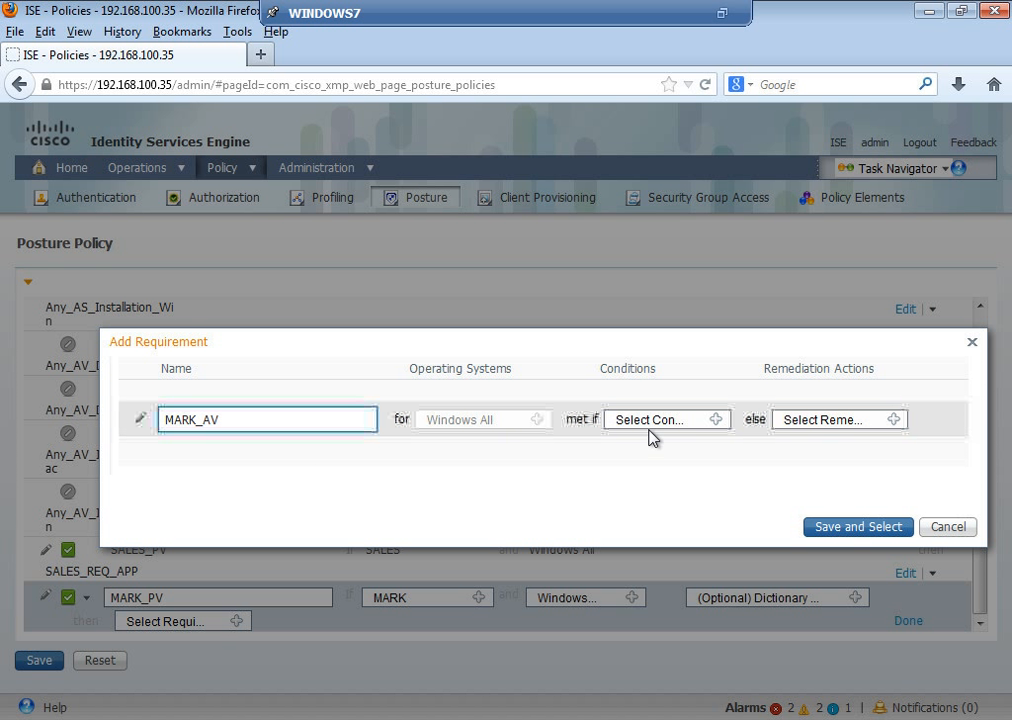
pyautogui.click(715, 421)
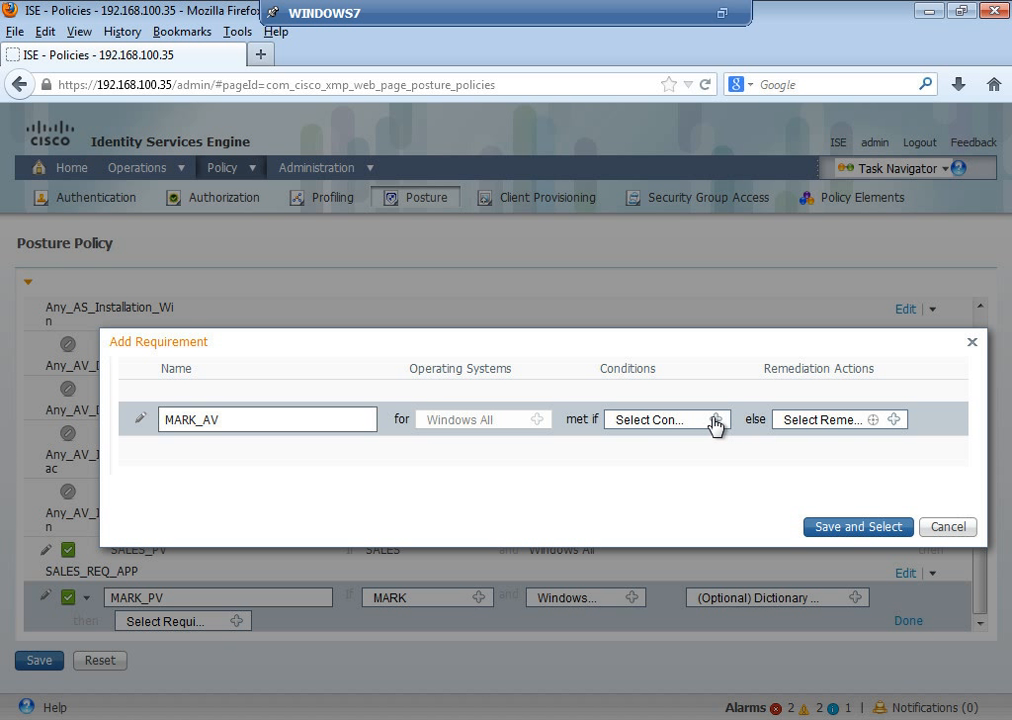
pyautogui.click(718, 424)
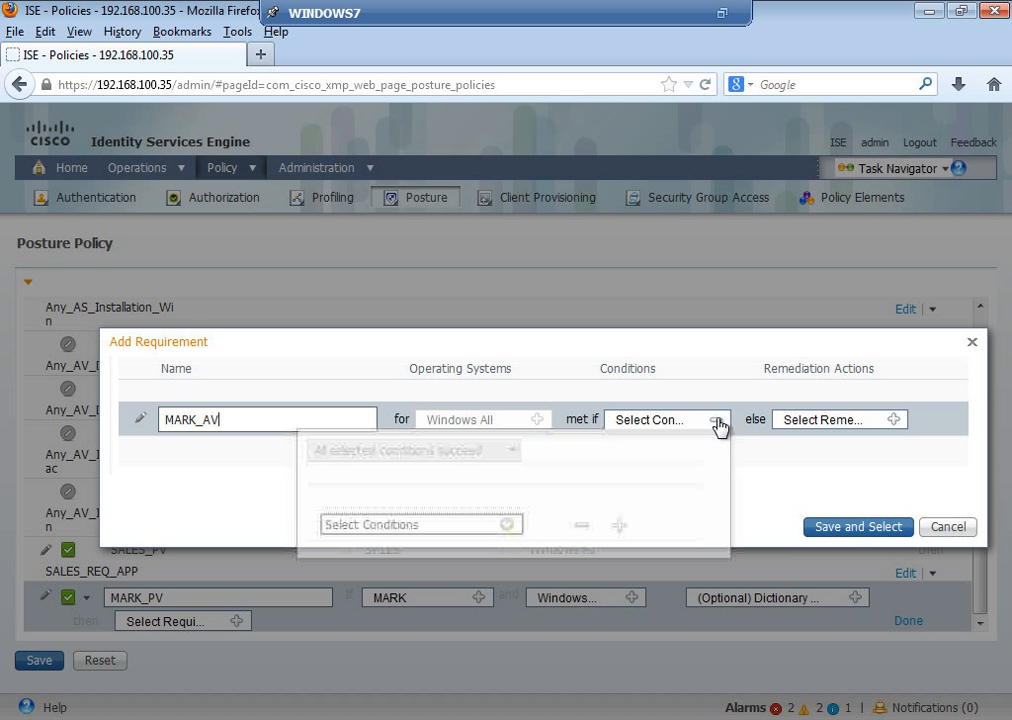
pyautogui.click(509, 525)
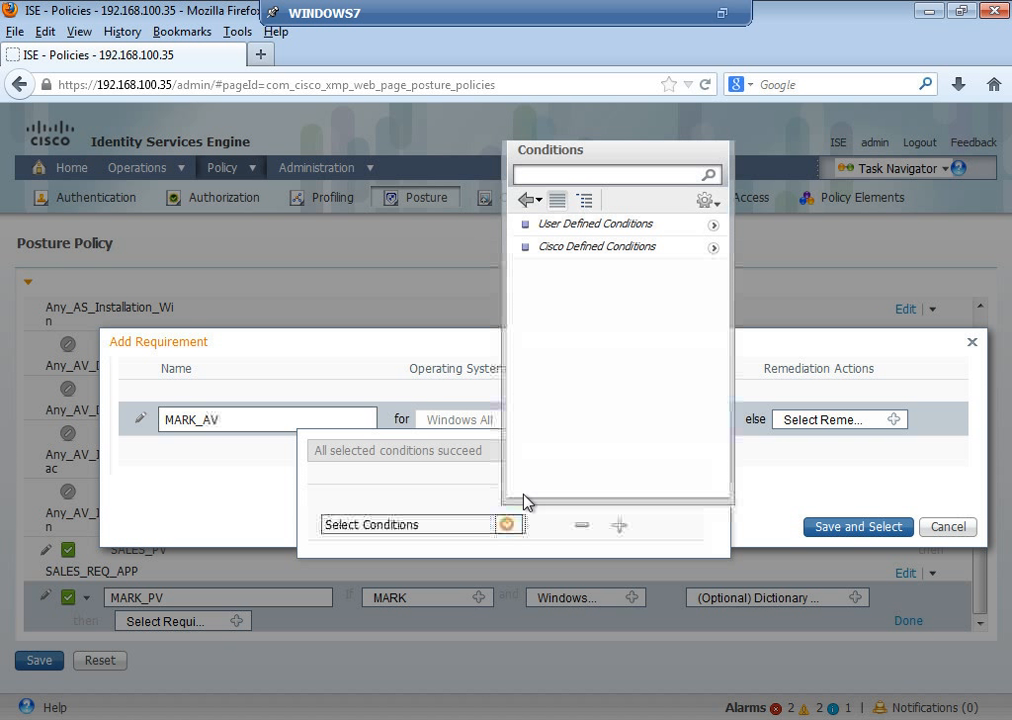
pyautogui.click(713, 226)
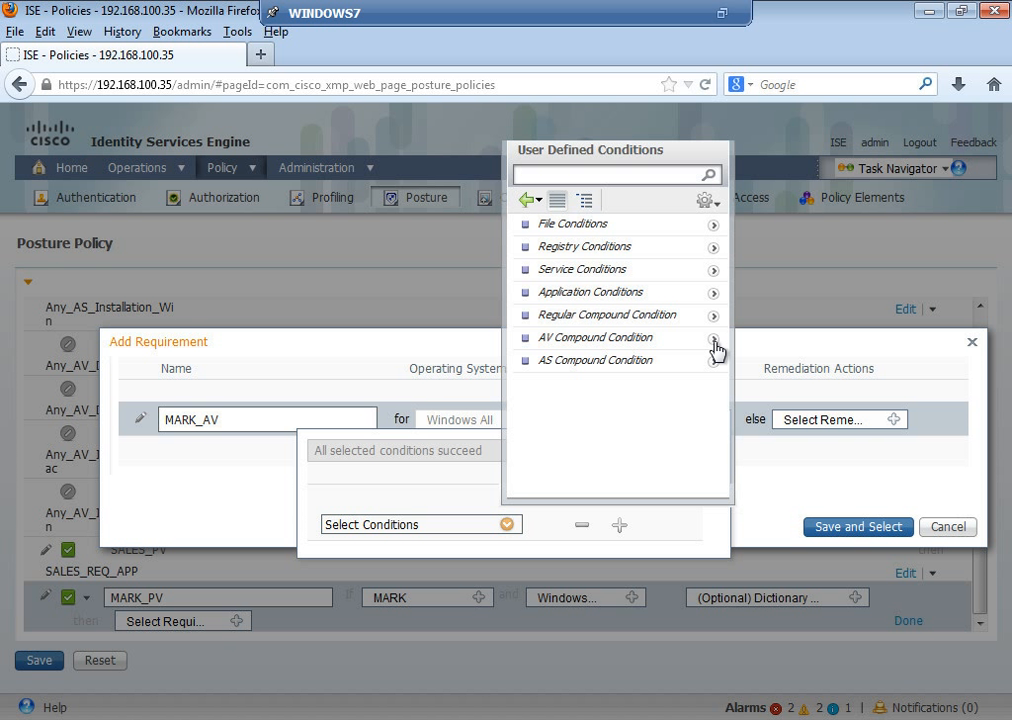
pyautogui.click(713, 338)
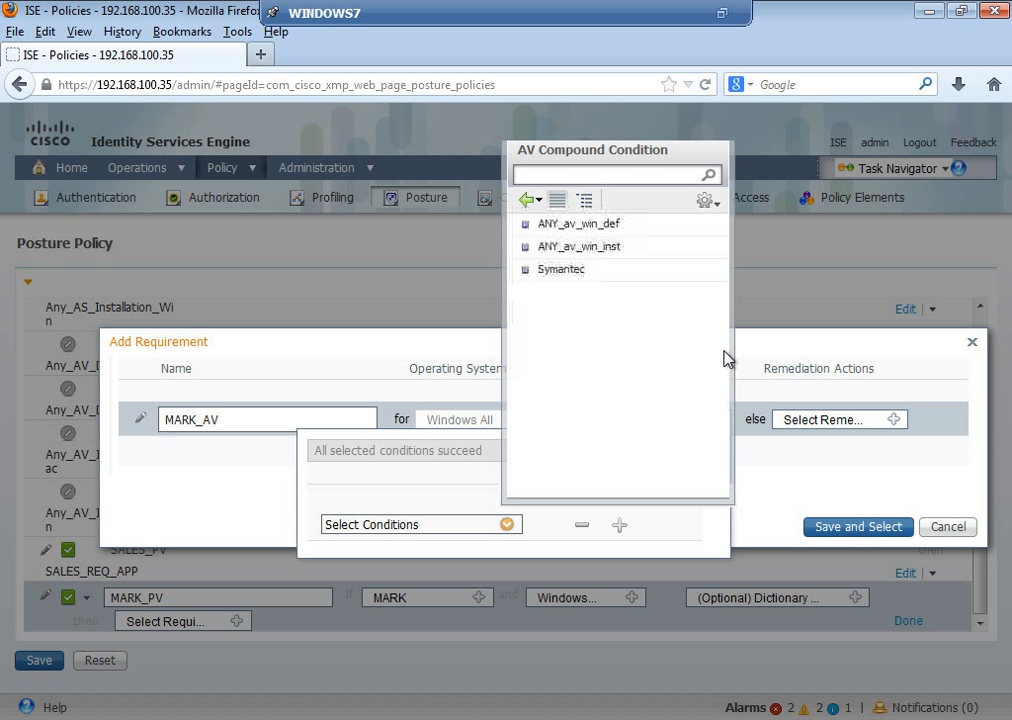
pyautogui.click(572, 276)
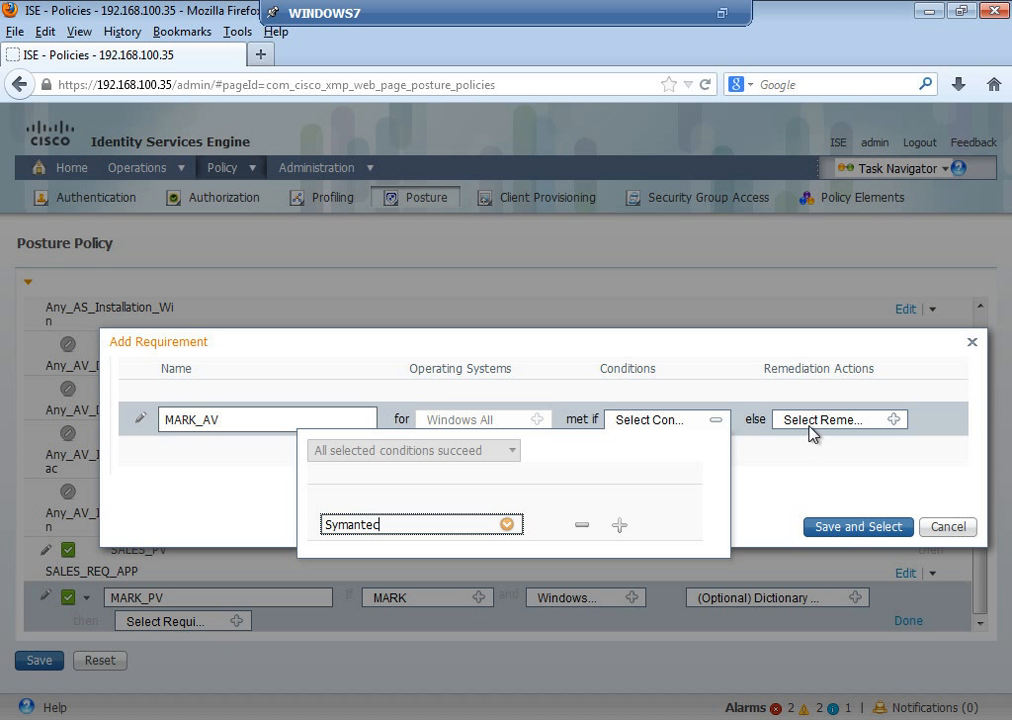
pyautogui.click(836, 424)
# Step: Add the message-only remediation 'Please install the Appropriate Symantec AV', assign MARK_AV to MARK_PV, and save
pyautogui.click(893, 420)
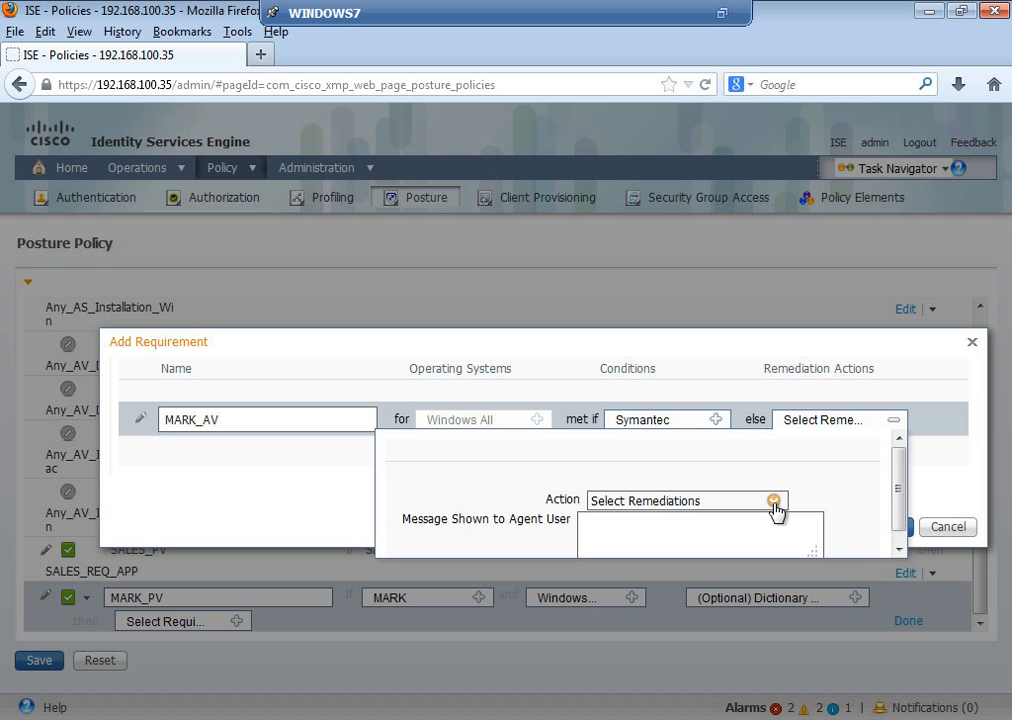
pyautogui.click(773, 502)
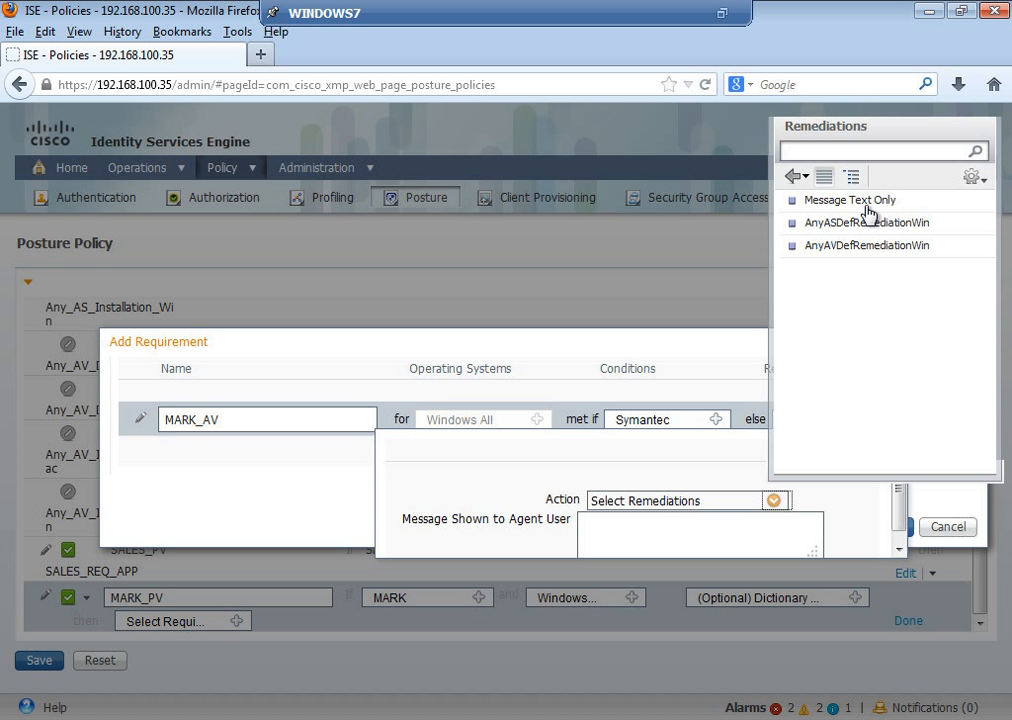
pyautogui.click(850, 200)
pyautogui.click(709, 533)
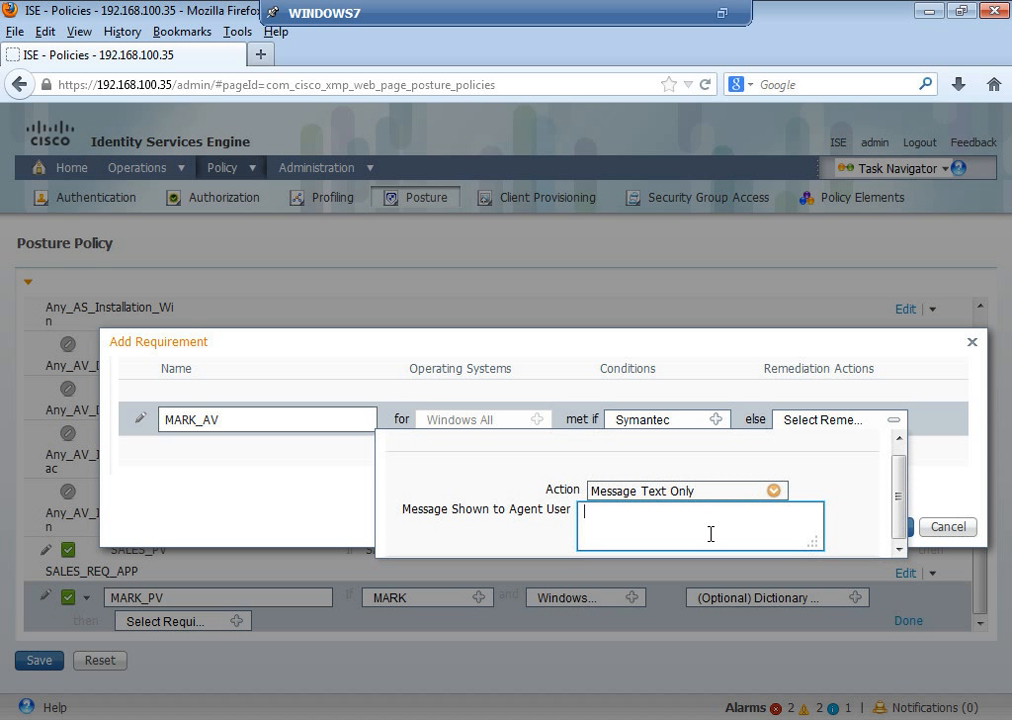
pyautogui.write('Please install the Approp')
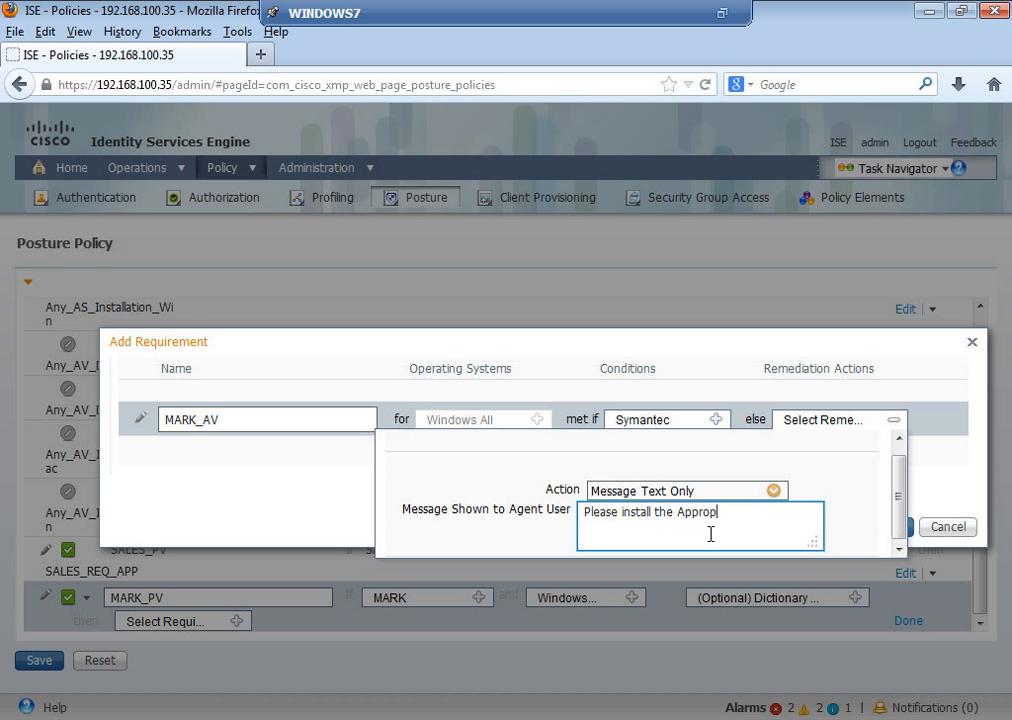
pyautogui.write('riate Symantec AV')
pyautogui.click(846, 497)
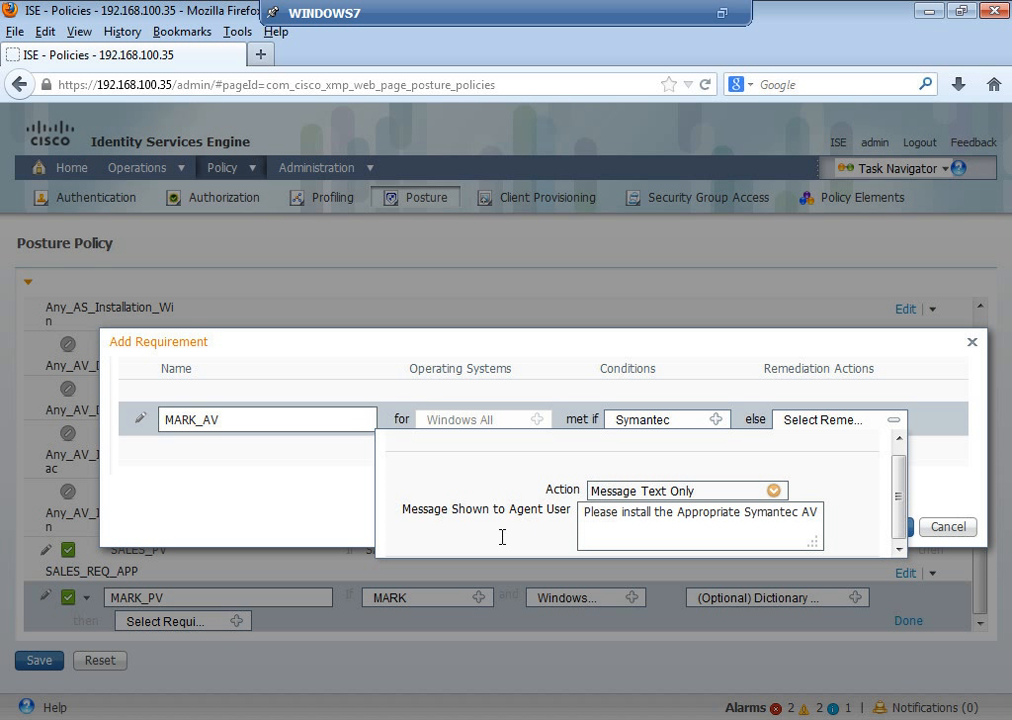
pyautogui.click(349, 508)
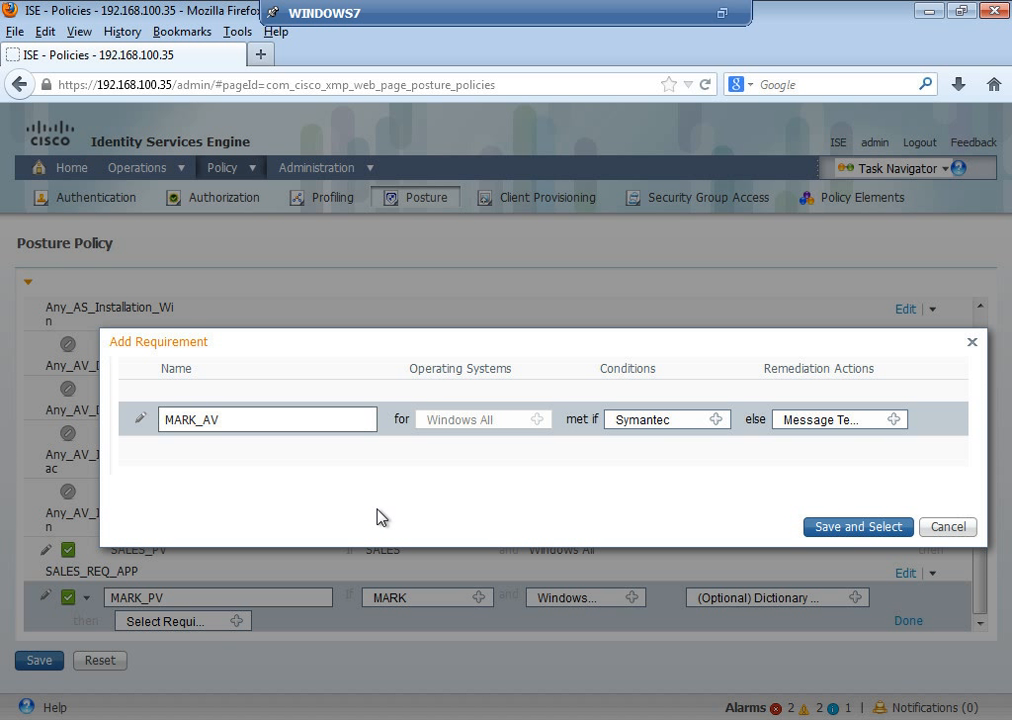
pyautogui.click(880, 527)
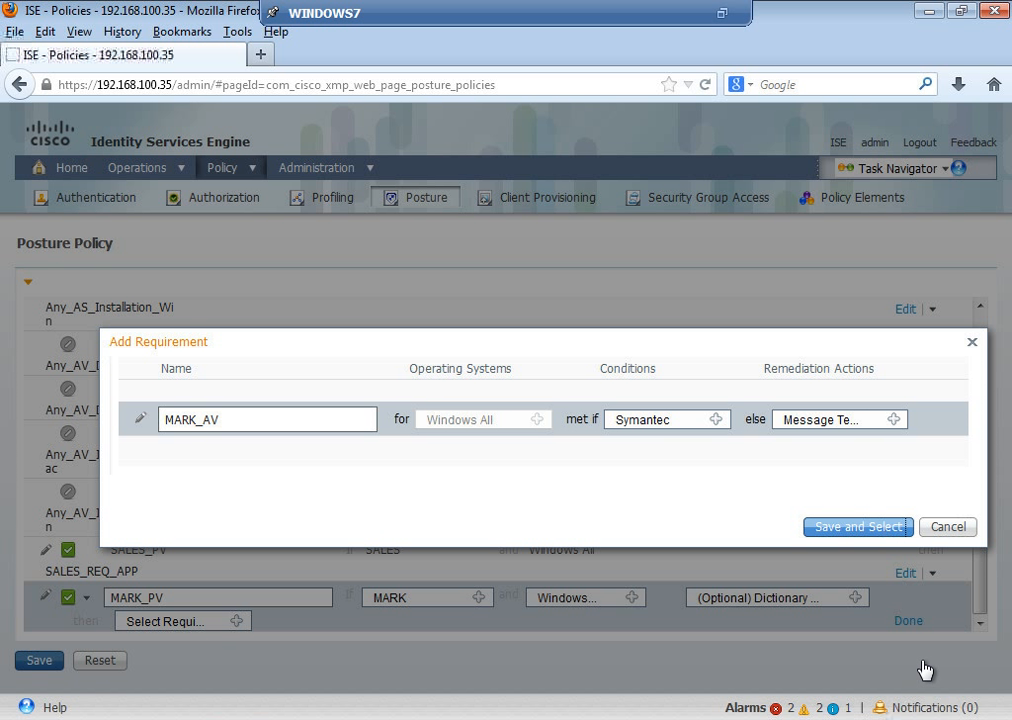
pyautogui.click(25, 666)
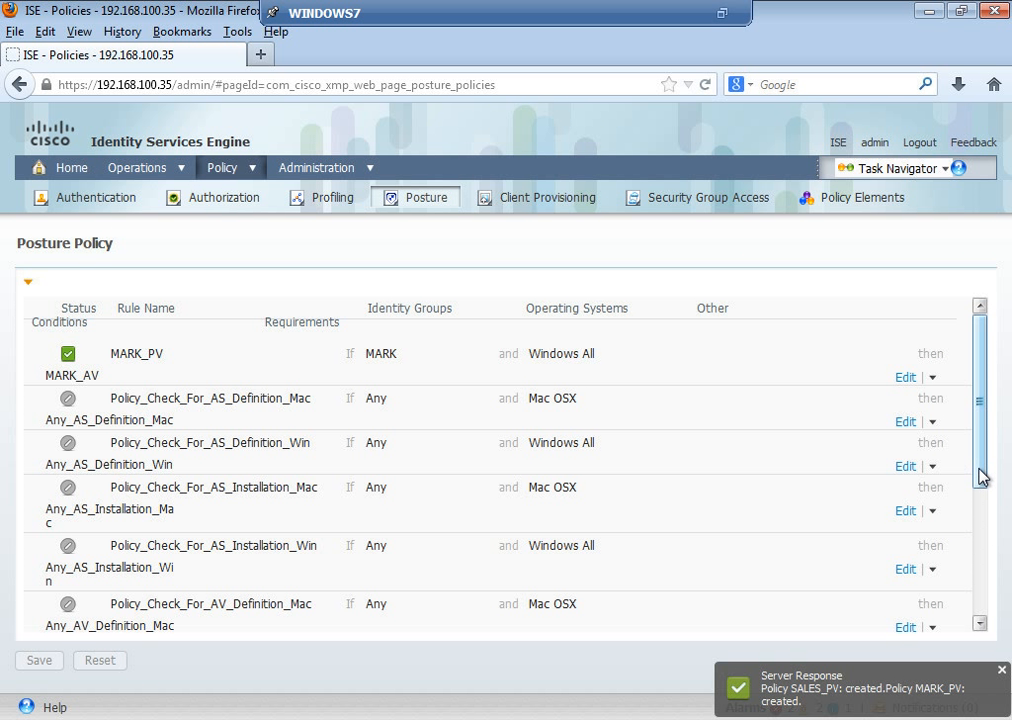
# Step: Scroll the Posture Policy table to confirm SALES_PV and MARK_PV were created
pyautogui.scroll(-4, 980, 549)
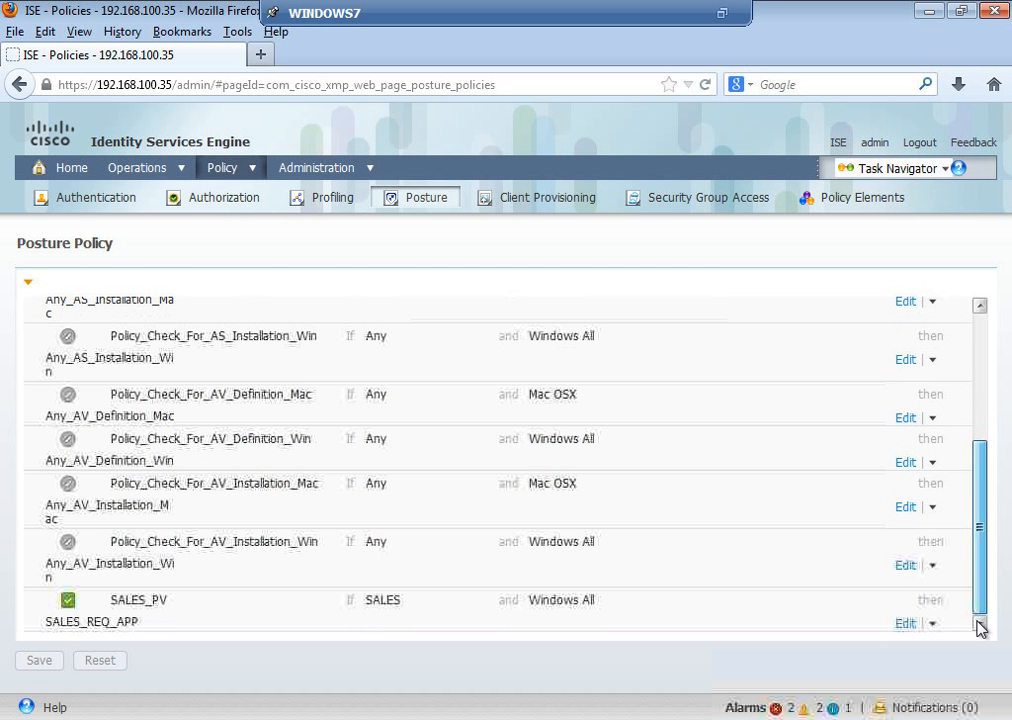
pyautogui.scroll(5, 996, 290)
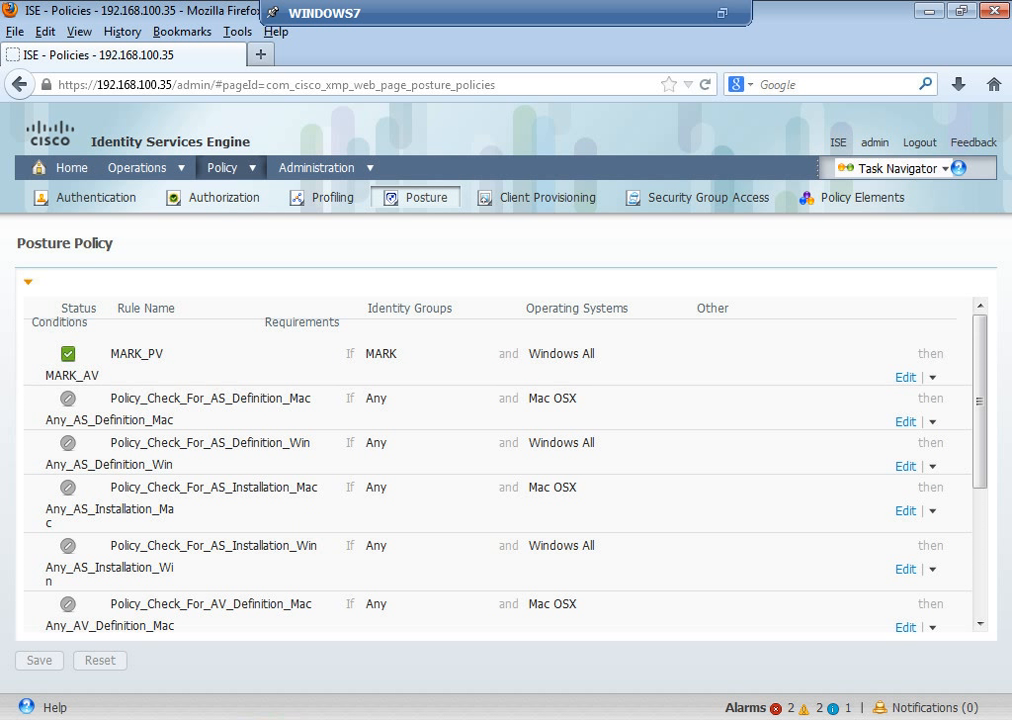
pyautogui.moveTo(271, 718)
# Step: Start a new Downloadable ACL named PRE_AUTH under Policy > Results > Authorization
pyautogui.click(260, 169)
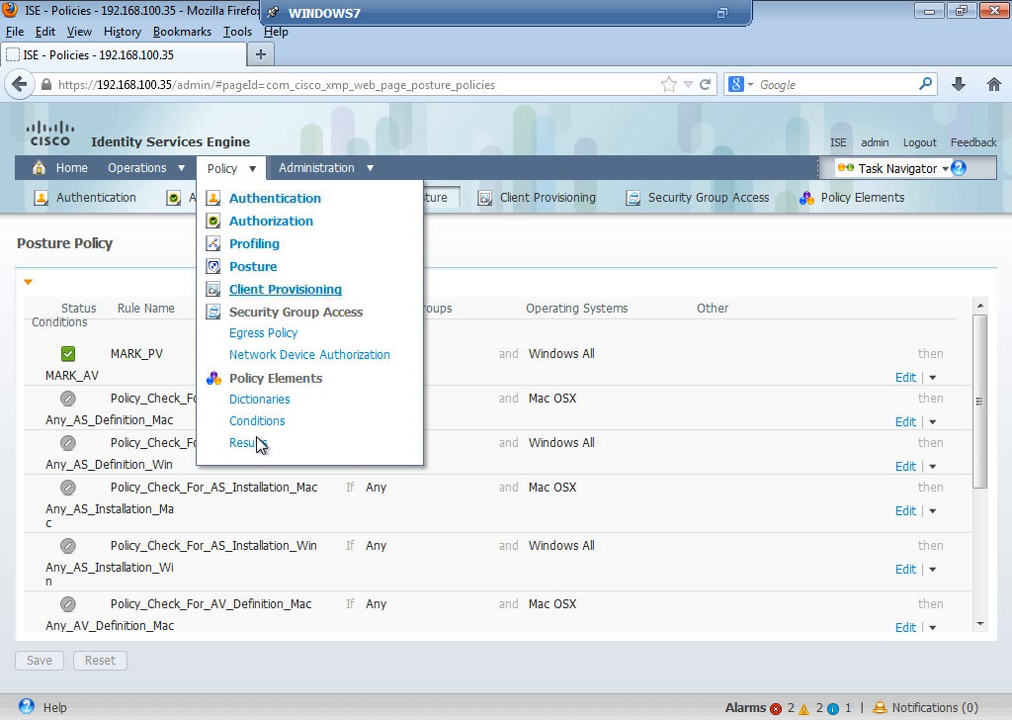
pyautogui.click(258, 444)
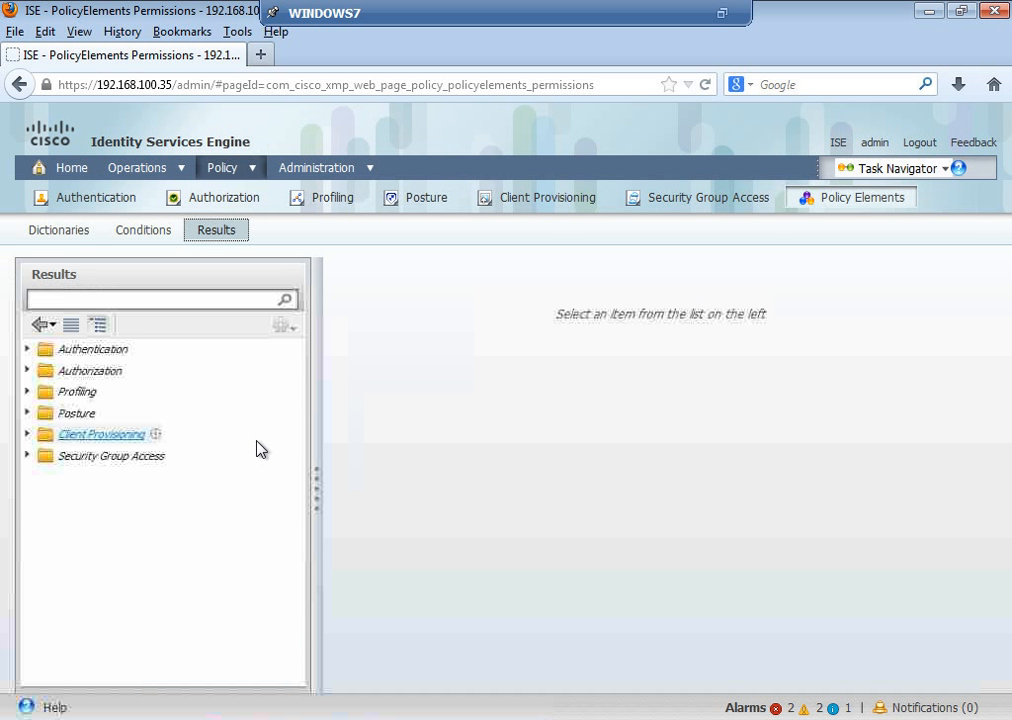
pyautogui.click(29, 372)
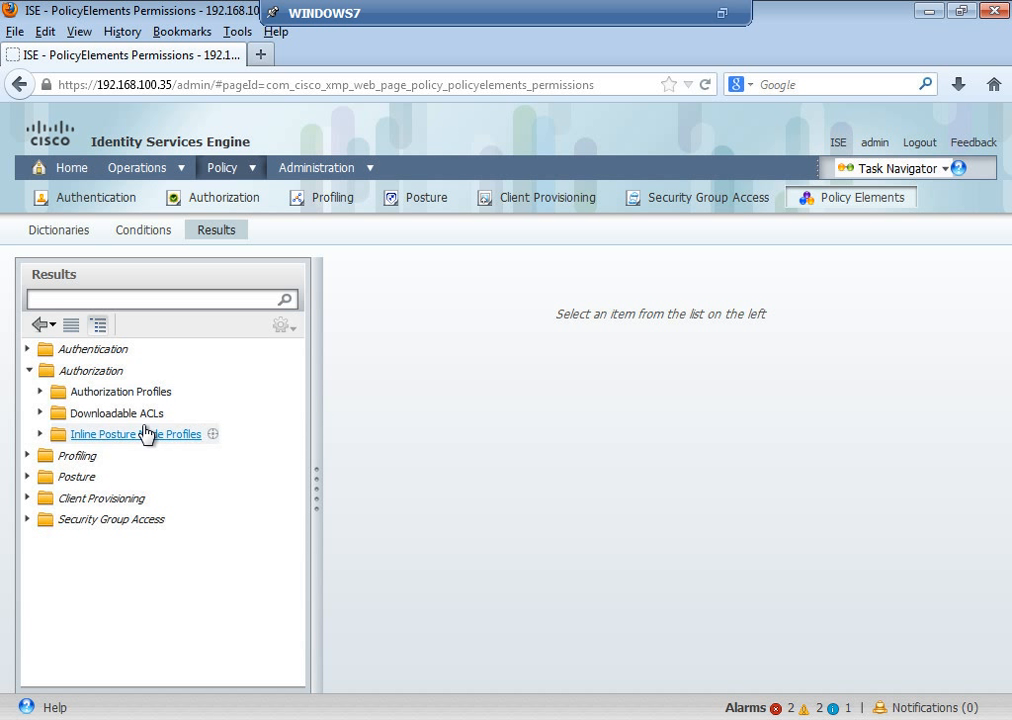
pyautogui.click(143, 414)
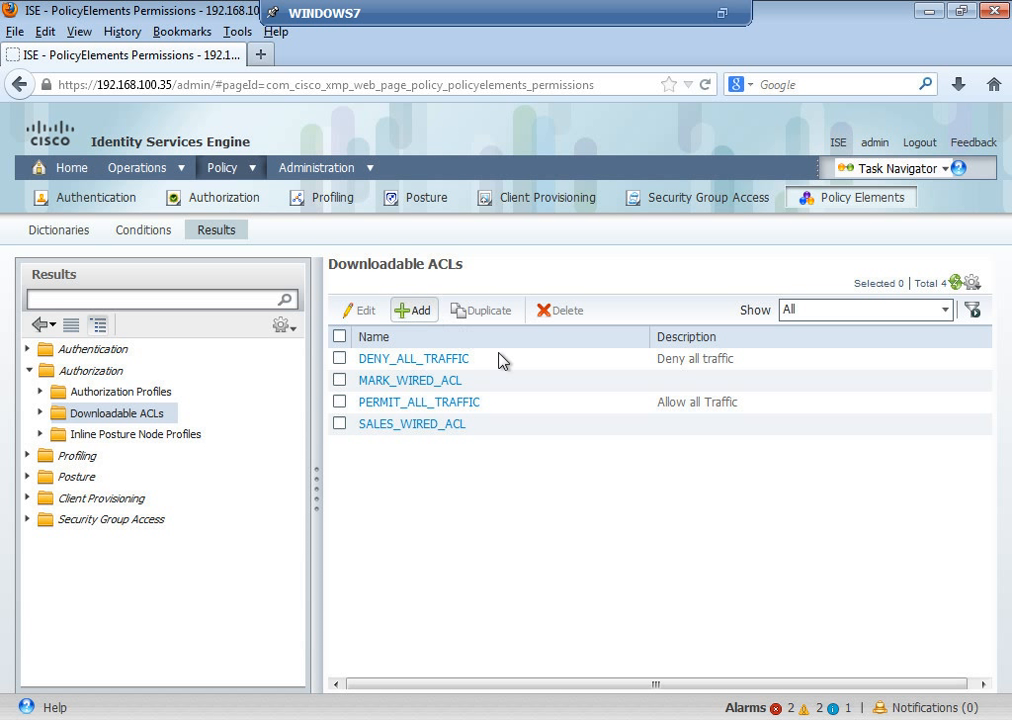
pyautogui.write('PRE_AUTH')
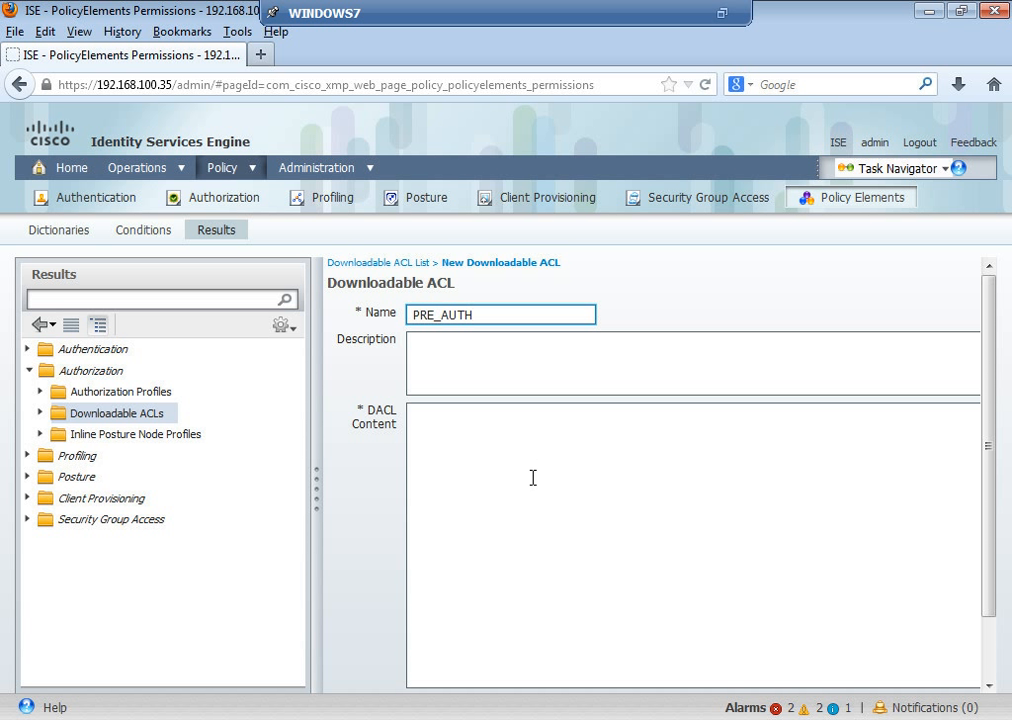
pyautogui.click(533, 478)
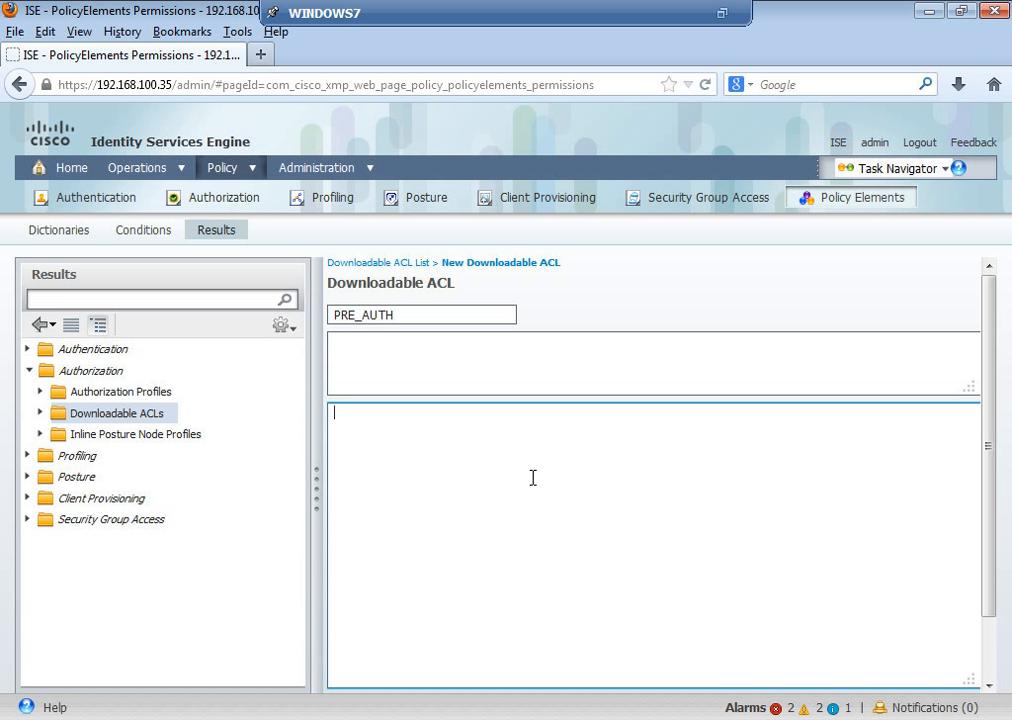
# Step: Enter DACL lines permitting UDP bootps, bootpc and 53, plus IP to host 192.168.100.35
pyautogui.write('permit udp any any eq')
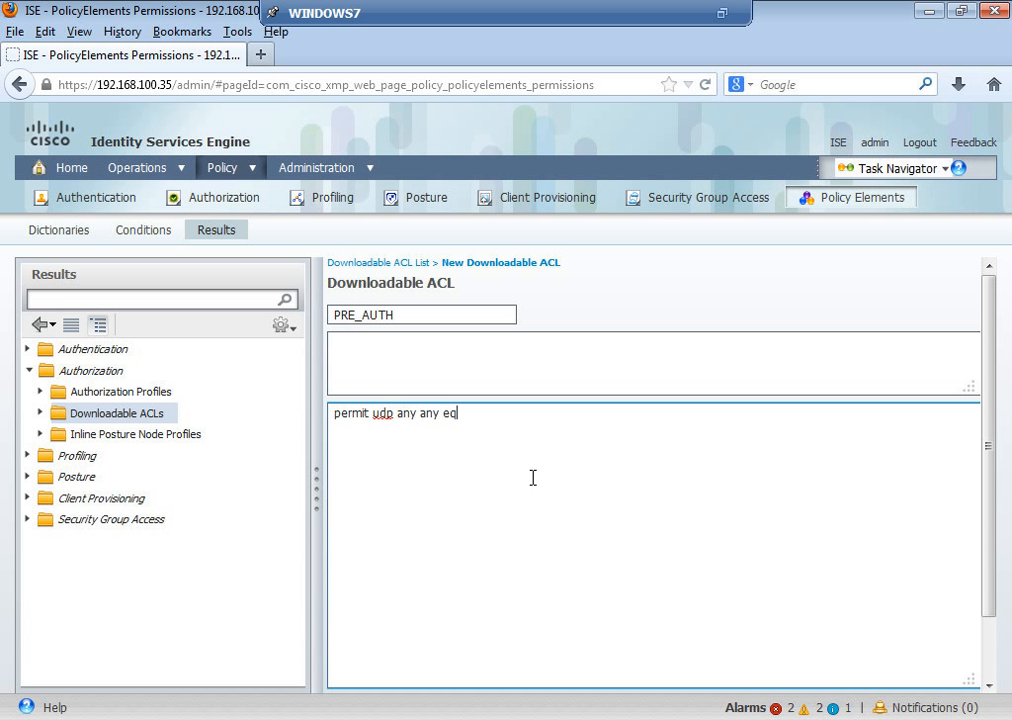
pyautogui.write(' bootps')
pyautogui.press('Return')
pyautogui.write('permit udp any any e')
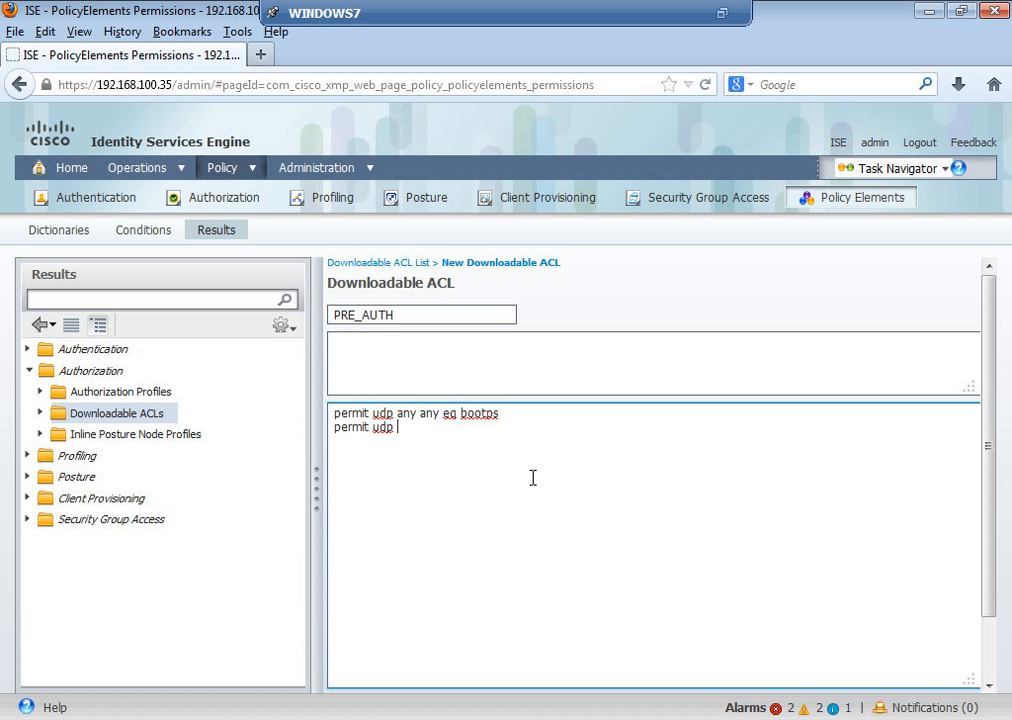
pyautogui.write('q bootpc')
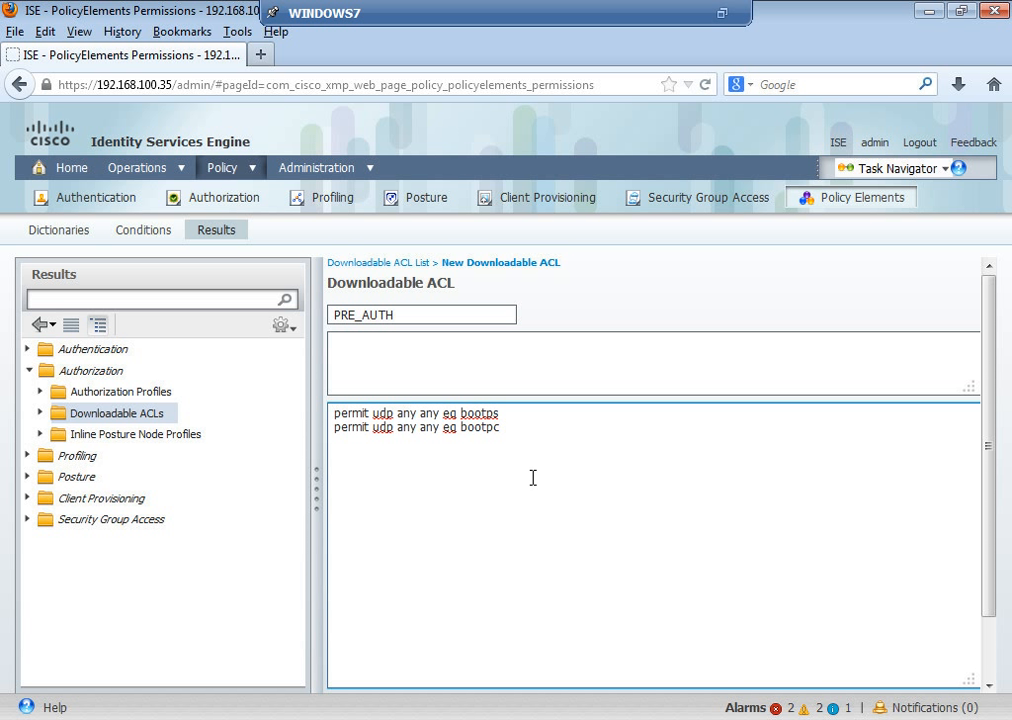
pyautogui.press('Return')
pyautogui.write('permit udp any any eq 53')
pyautogui.press('Return')
pyautogui.write('permit ip any host ')
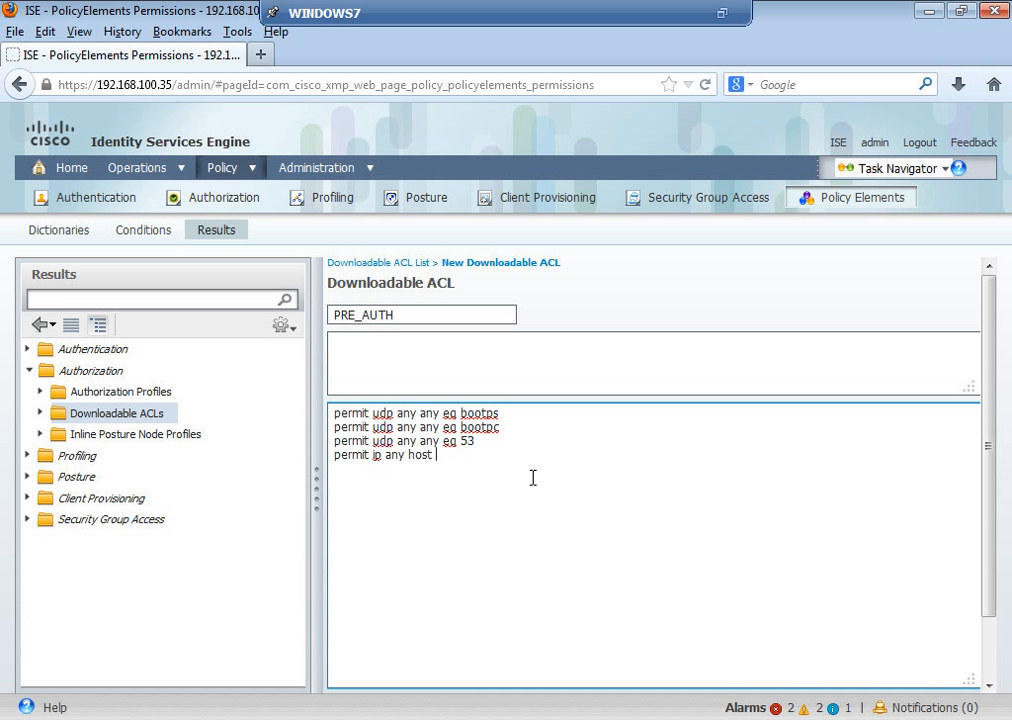
pyautogui.write('192.168.100.35')
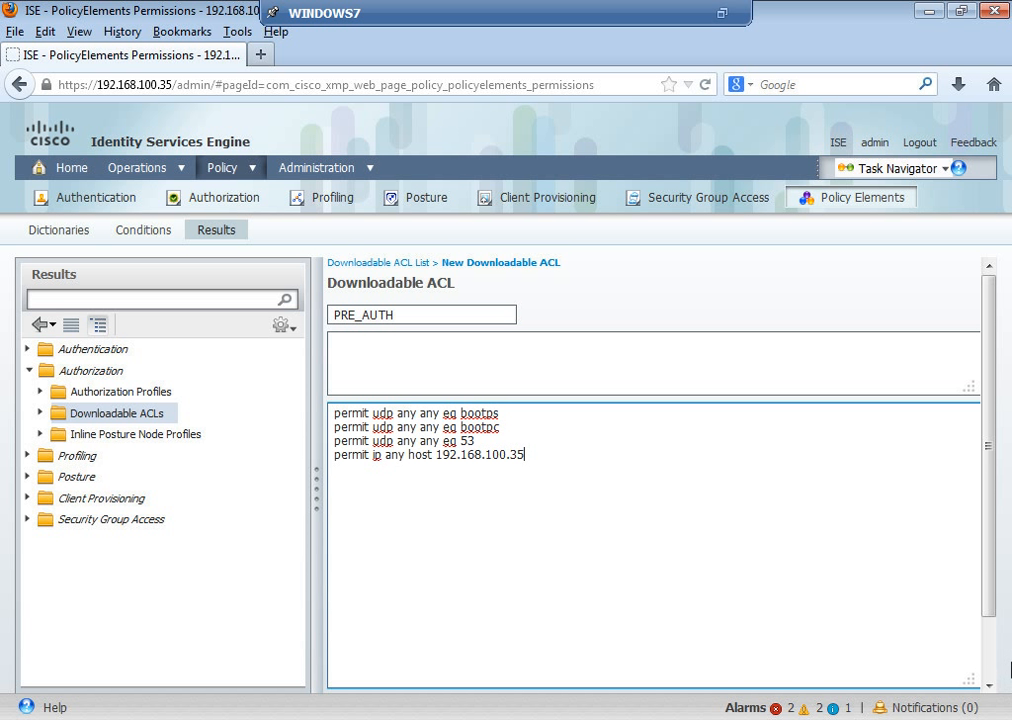
# Step: Submit the PRE_AUTH DACL and show the Standard Authorization Profiles list
pyautogui.click(987, 658)
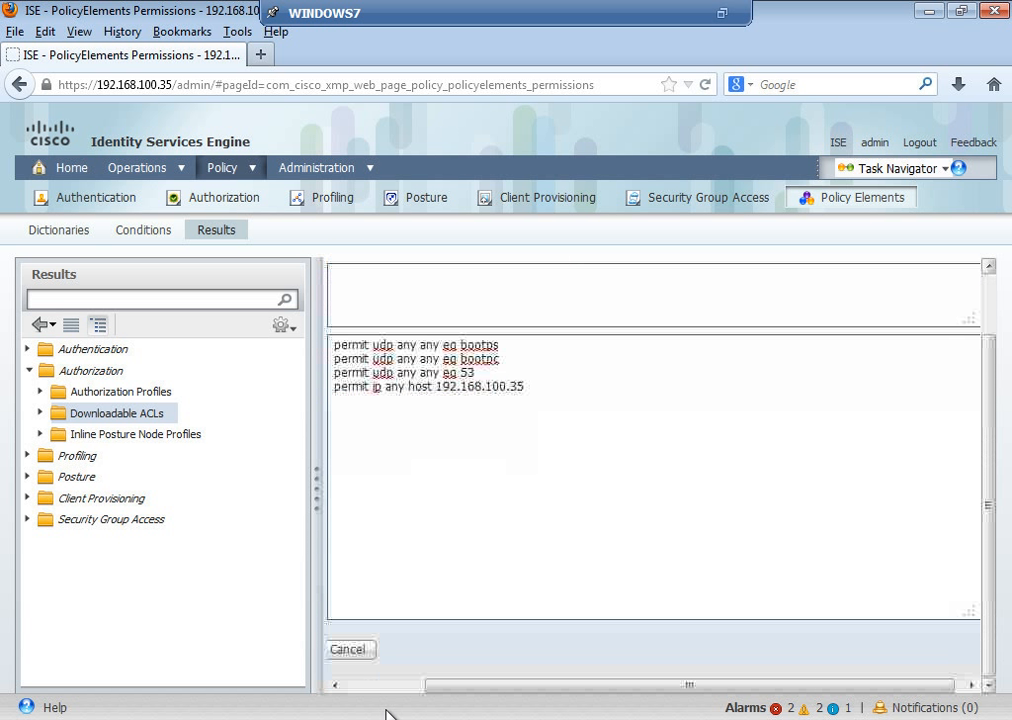
pyautogui.click(337, 685)
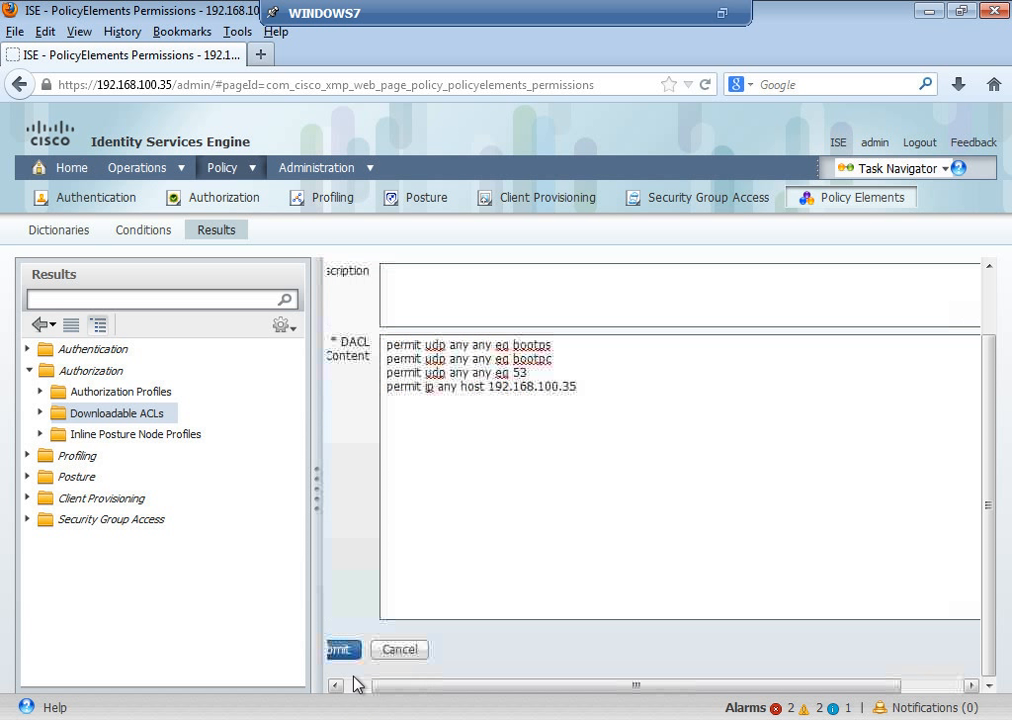
pyautogui.click(356, 651)
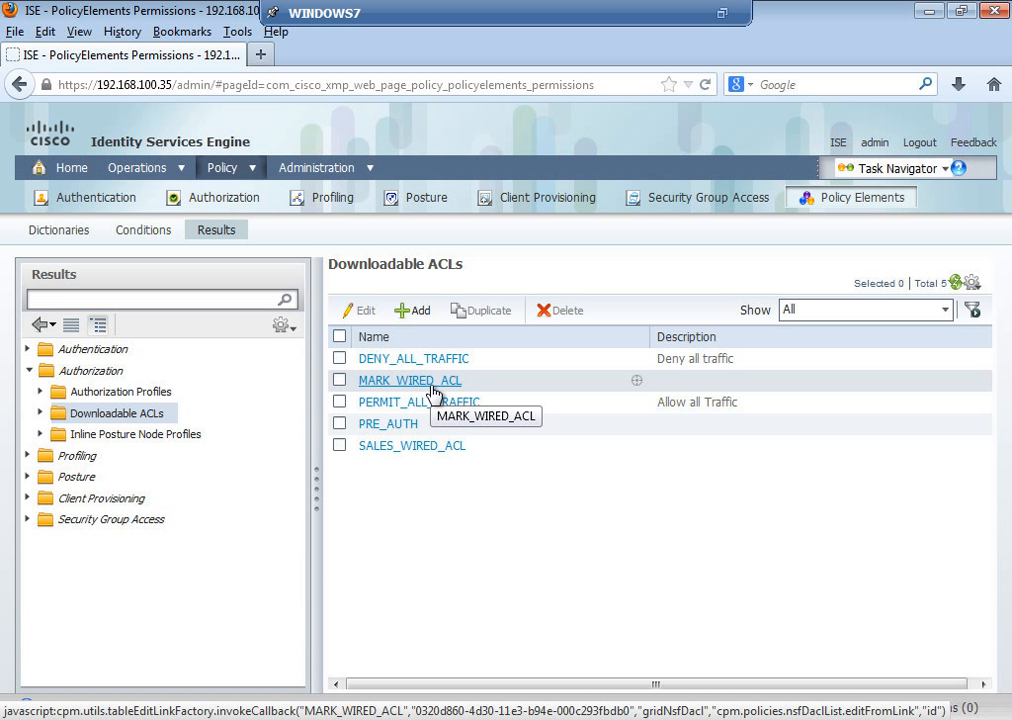
pyautogui.click(122, 392)
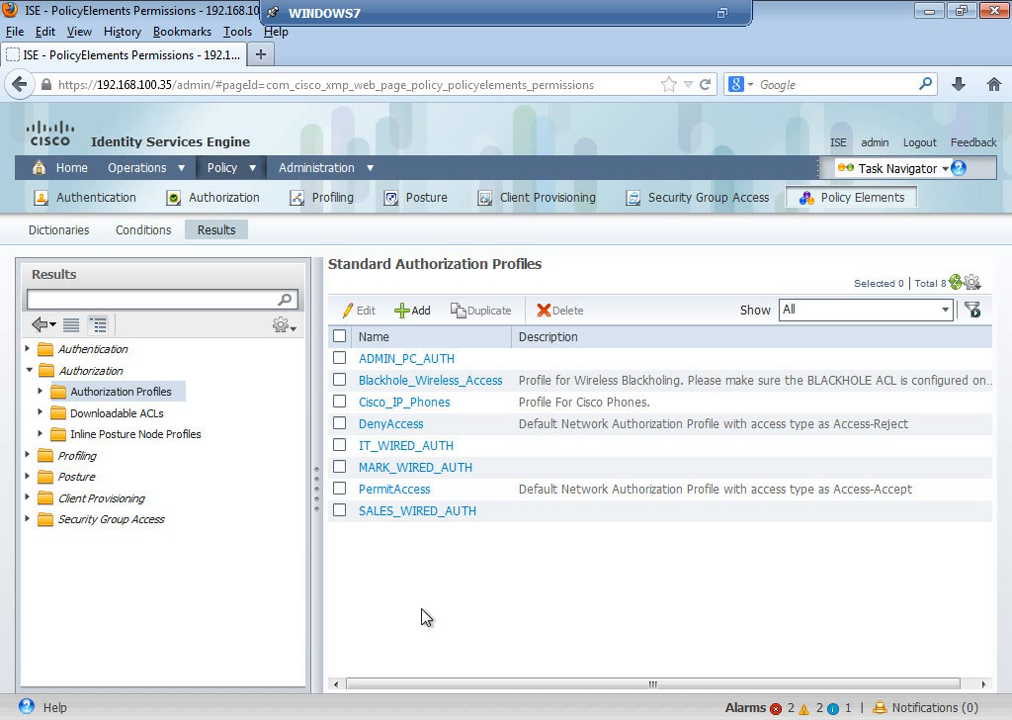
# Step: Create a new authorization profile named NON_COMPLIANT using downloadable ACL PRE_AUTH
pyautogui.click(424, 310)
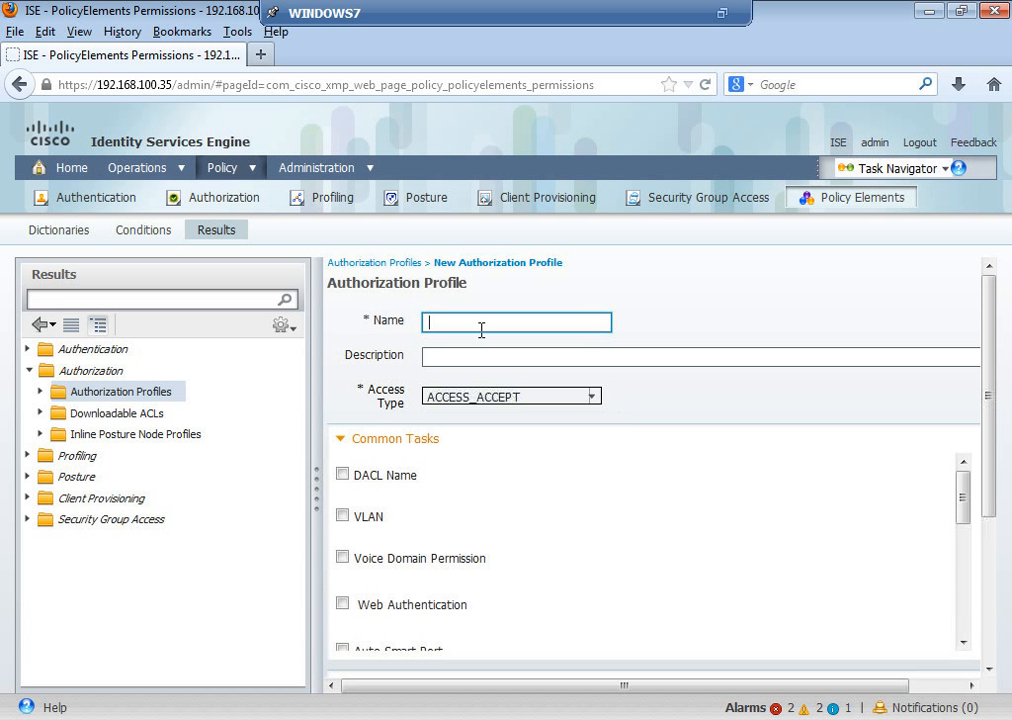
pyautogui.write('NON_COMPLIANT')
pyautogui.click(343, 475)
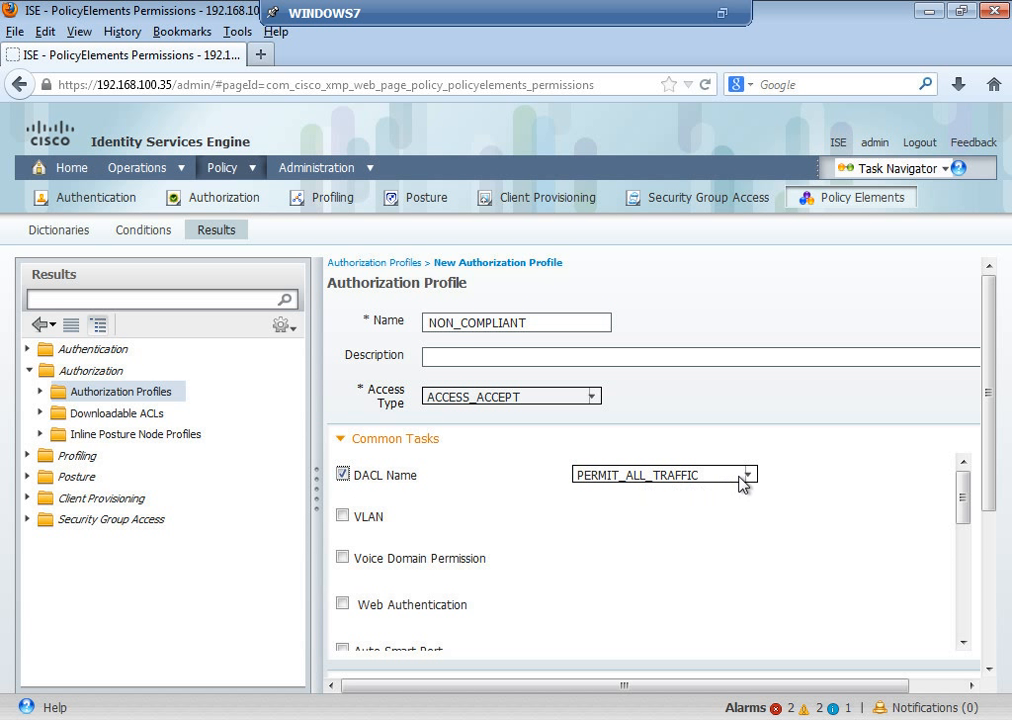
pyautogui.click(749, 475)
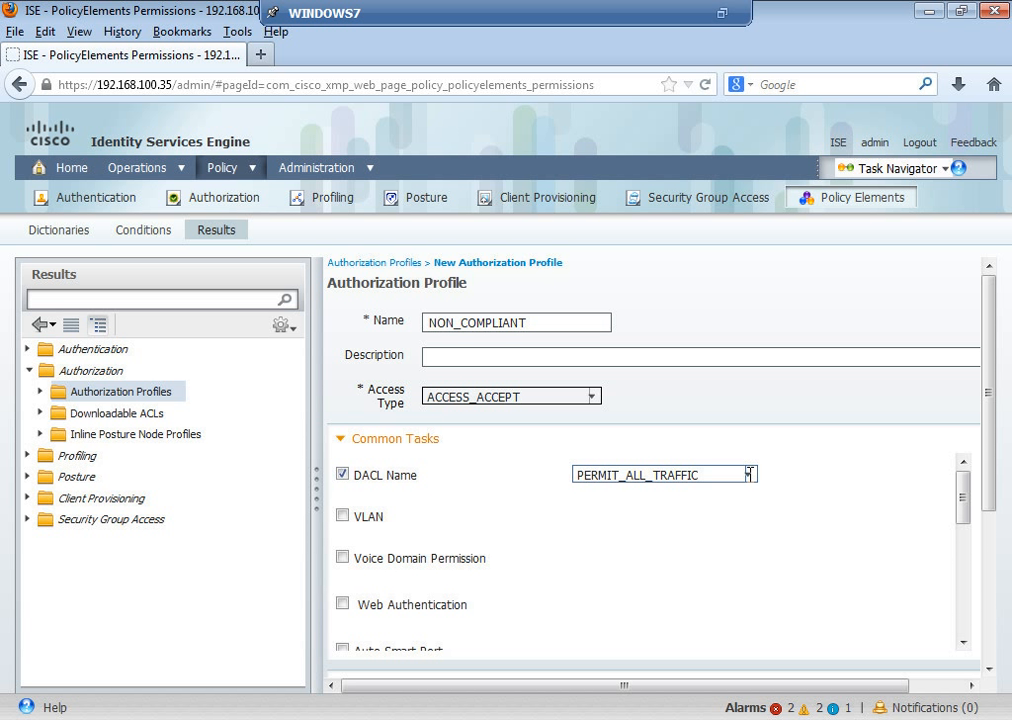
pyautogui.click(749, 475)
pyautogui.press('Down')
pyautogui.press('Down')
pyautogui.press('Down')
pyautogui.press('Down')
pyautogui.press('Down')
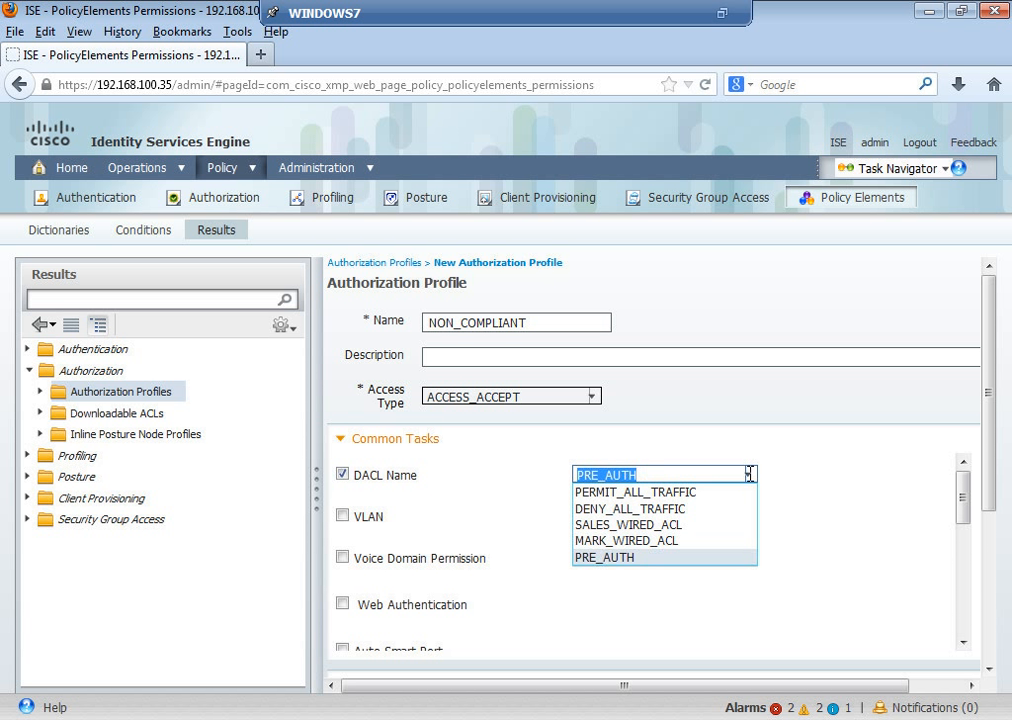
pyautogui.press('Return')
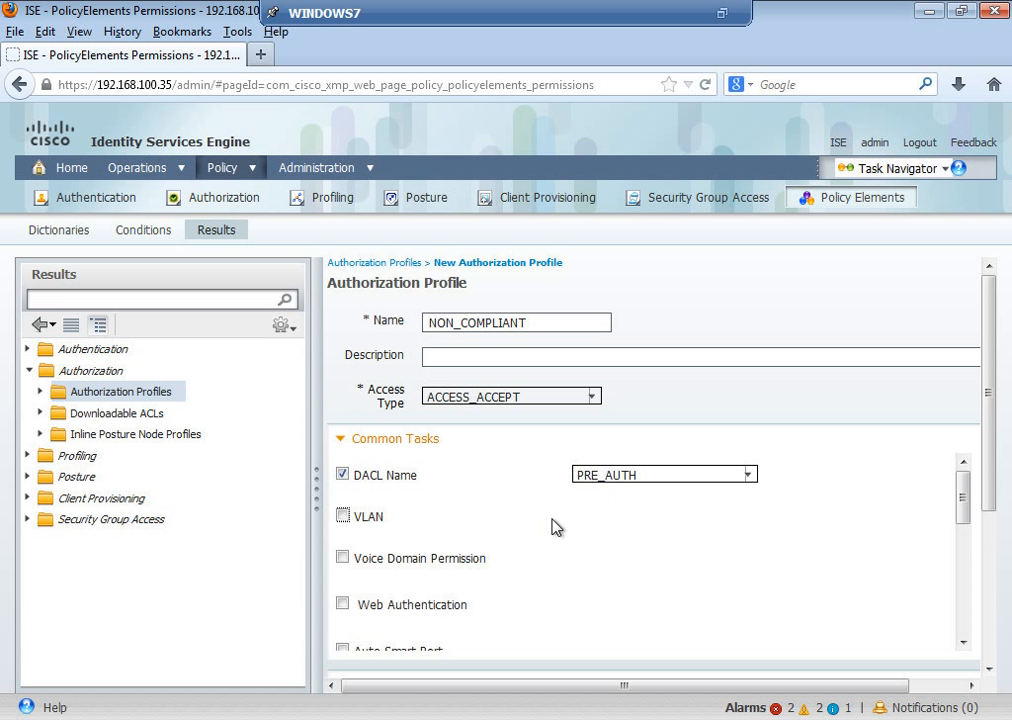
# Step: Assign VLAN 100 and Posture Discovery web authentication with redirect ACL REDIR
pyautogui.click(344, 516)
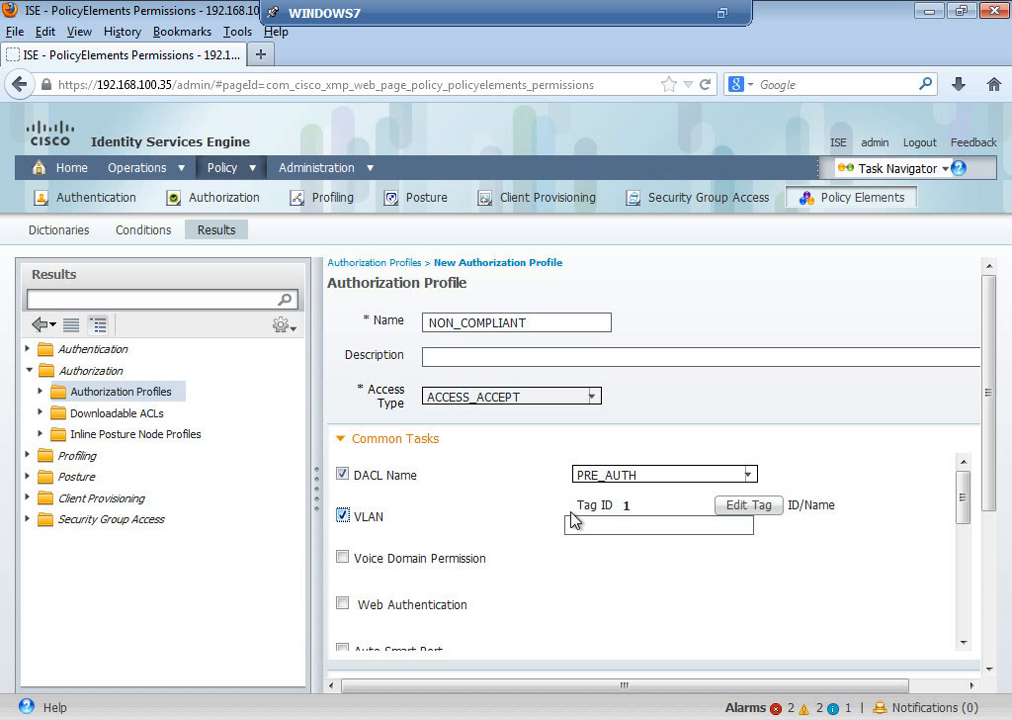
pyautogui.click(629, 527)
pyautogui.write('100')
pyautogui.click(343, 605)
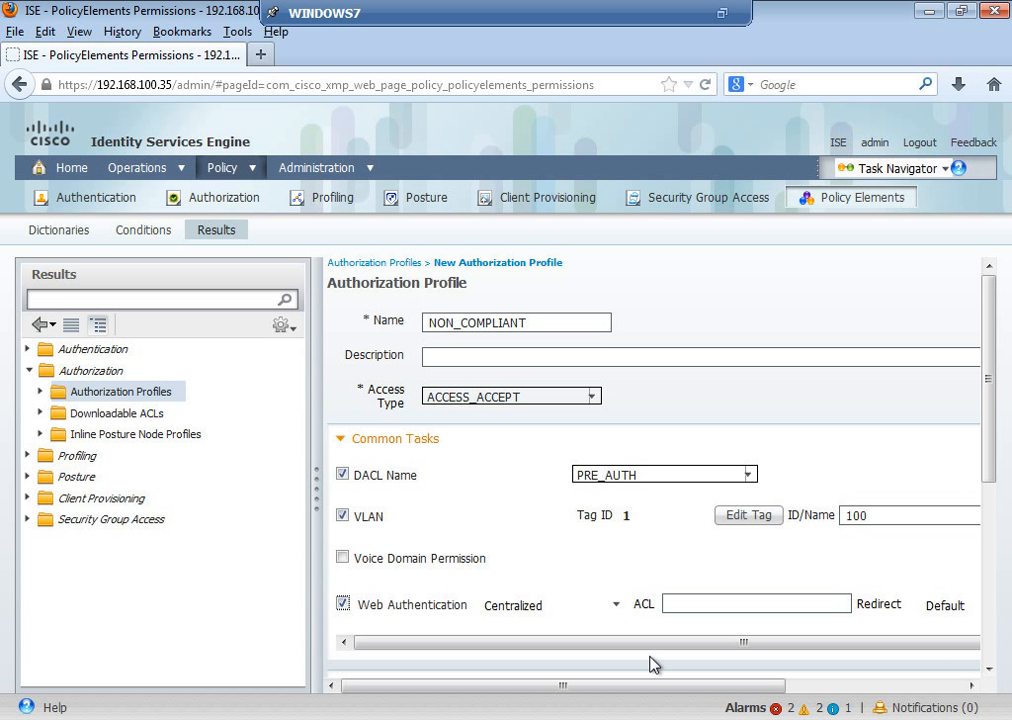
pyautogui.click(617, 606)
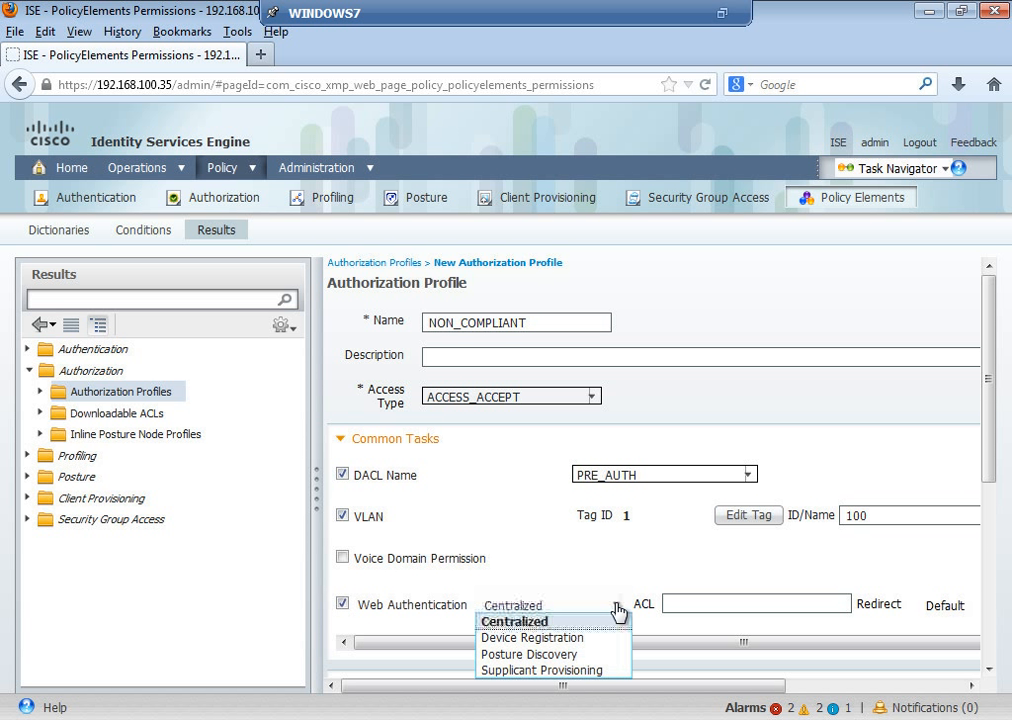
pyautogui.click(548, 657)
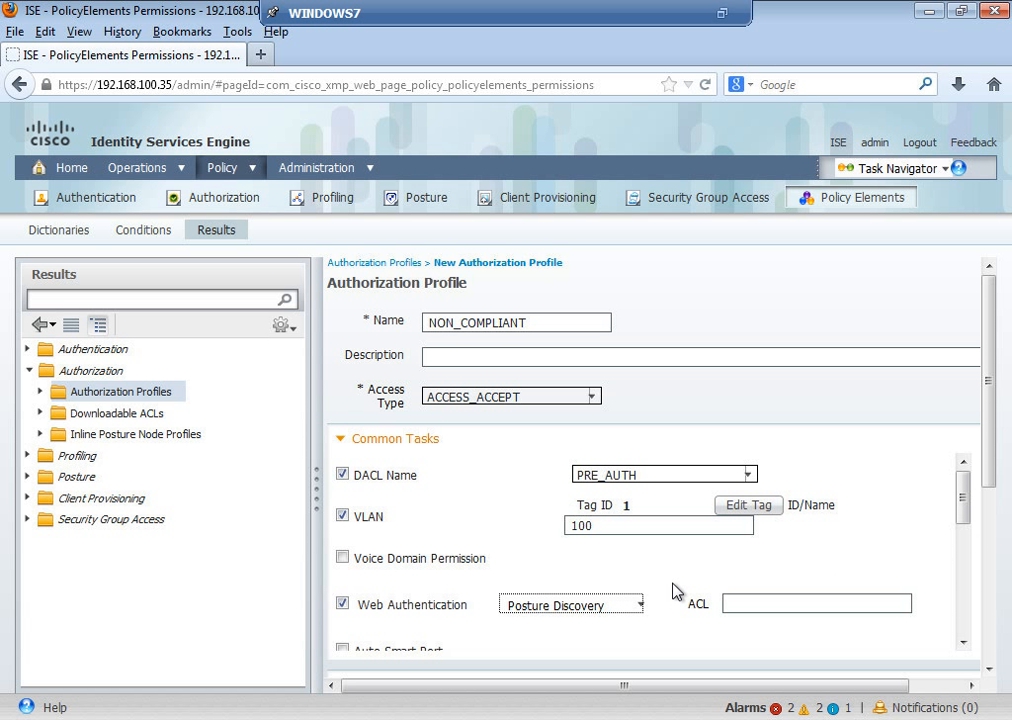
pyautogui.click(762, 601)
pyautogui.write('REDIR')
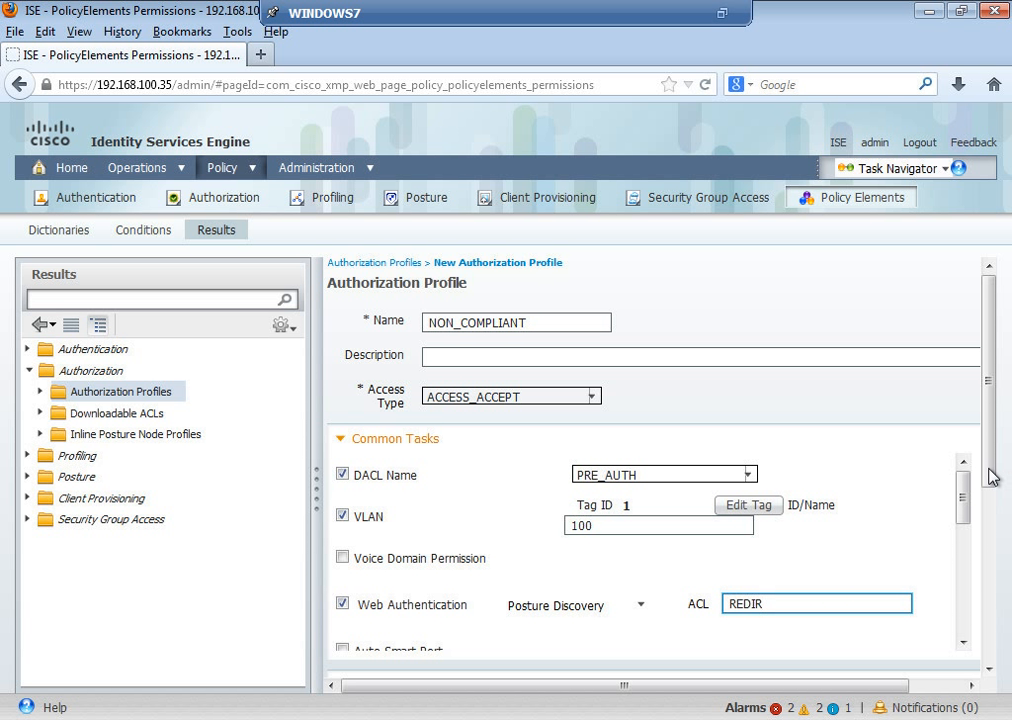
# Step: Scroll the NON_COMPLIANT profile form up to review its settings
pyautogui.moveTo(987, 546); pyautogui.dragTo(996, 430)
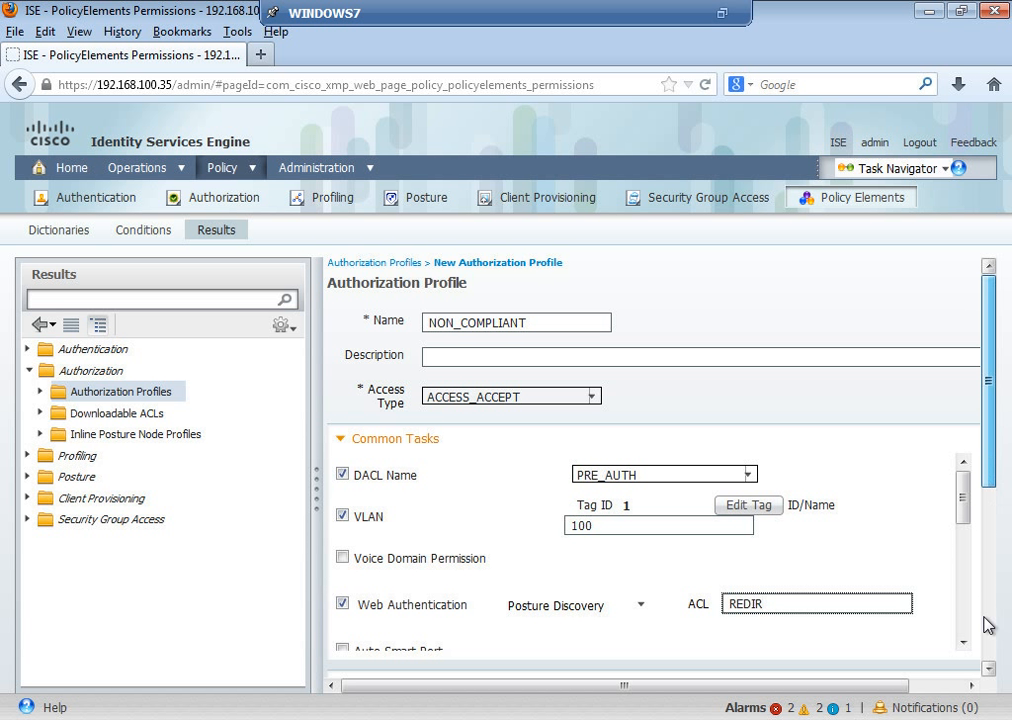
# Step: Submit the NON_COMPLIANT profile, bringing the Standard Authorization Profiles count to 9
pyautogui.scroll(-4, 987, 645)
pyautogui.scroll(-3, 987, 675)
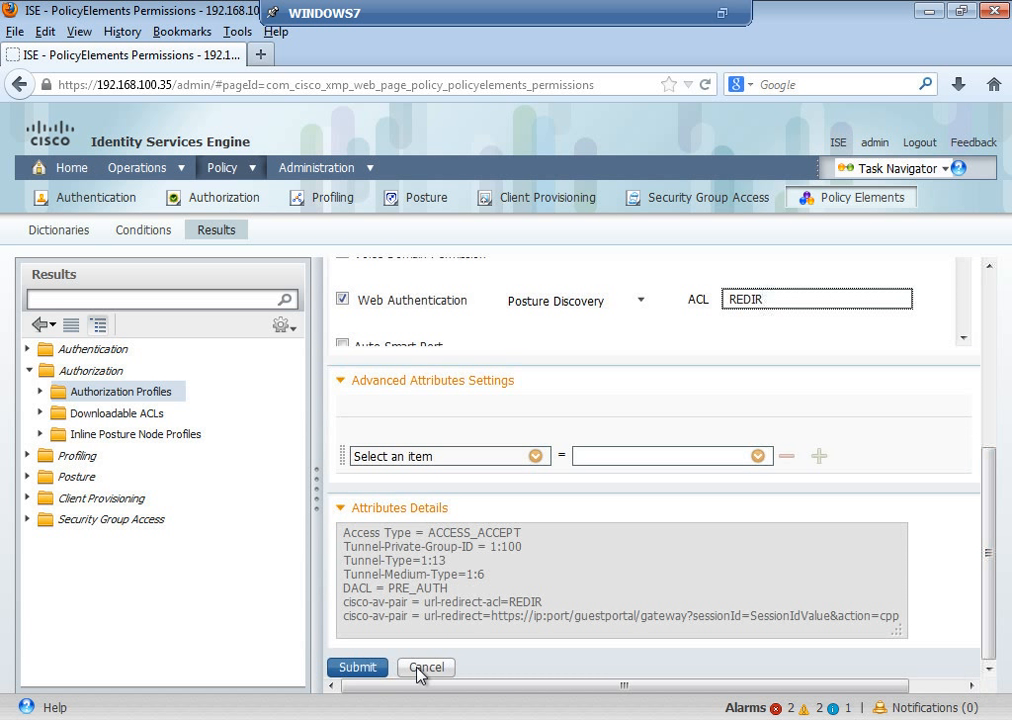
pyautogui.click(358, 667)
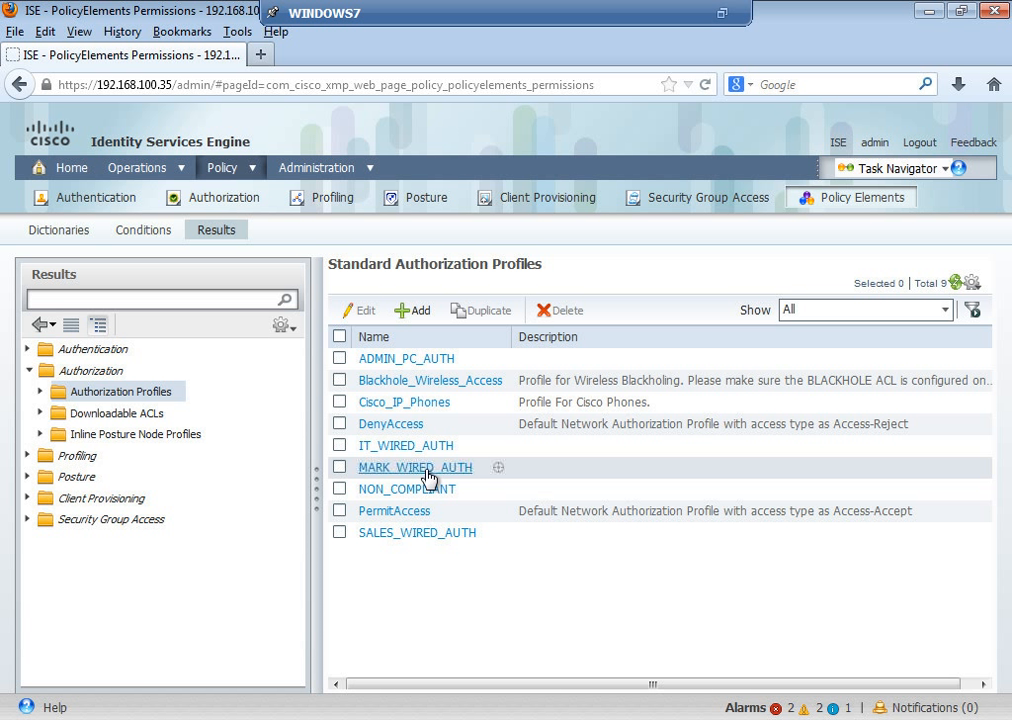
# Step: View the MARK_WIRED_AUTH profile, then go to the Authorization Policy rules page
pyautogui.click(428, 469)
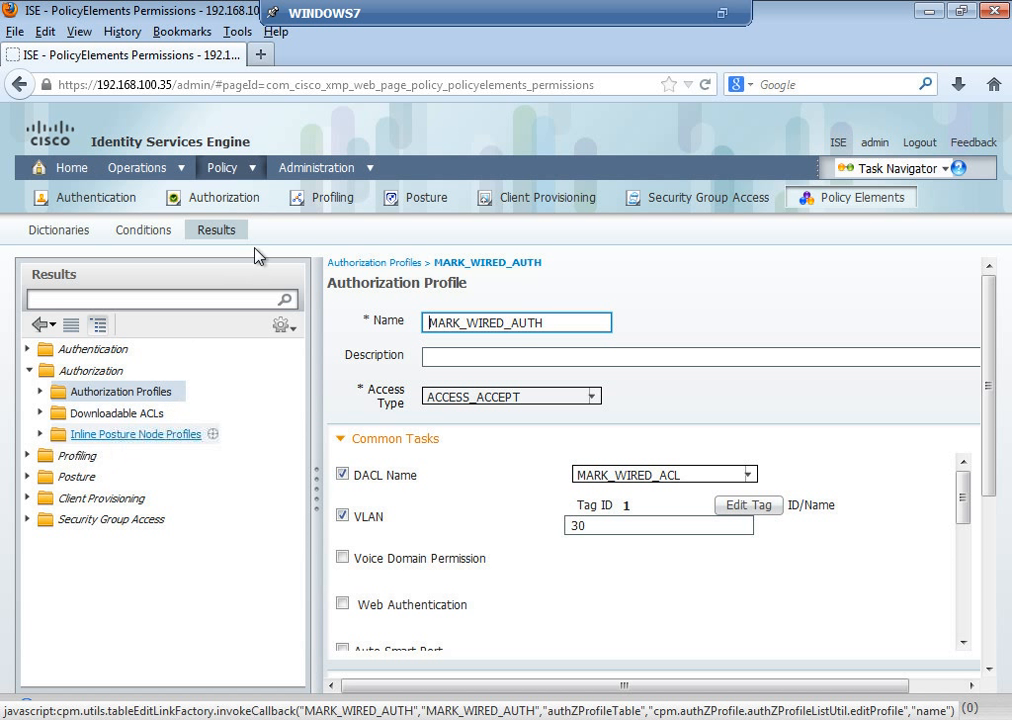
pyautogui.click(252, 198)
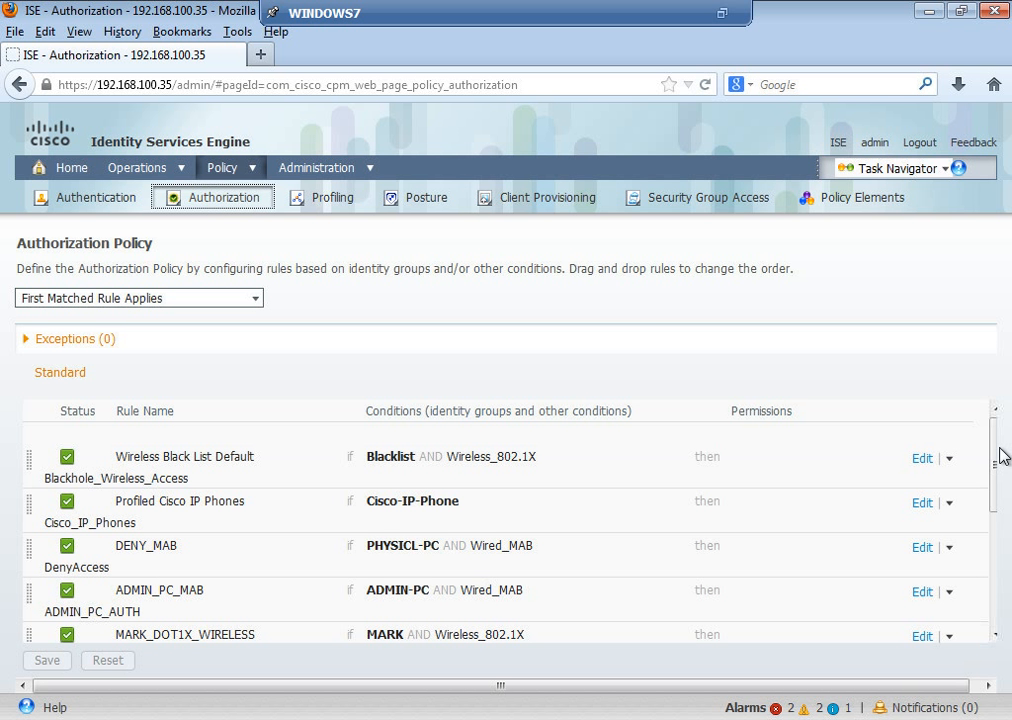
pyautogui.moveTo(995, 455); pyautogui.dragTo(997, 515)
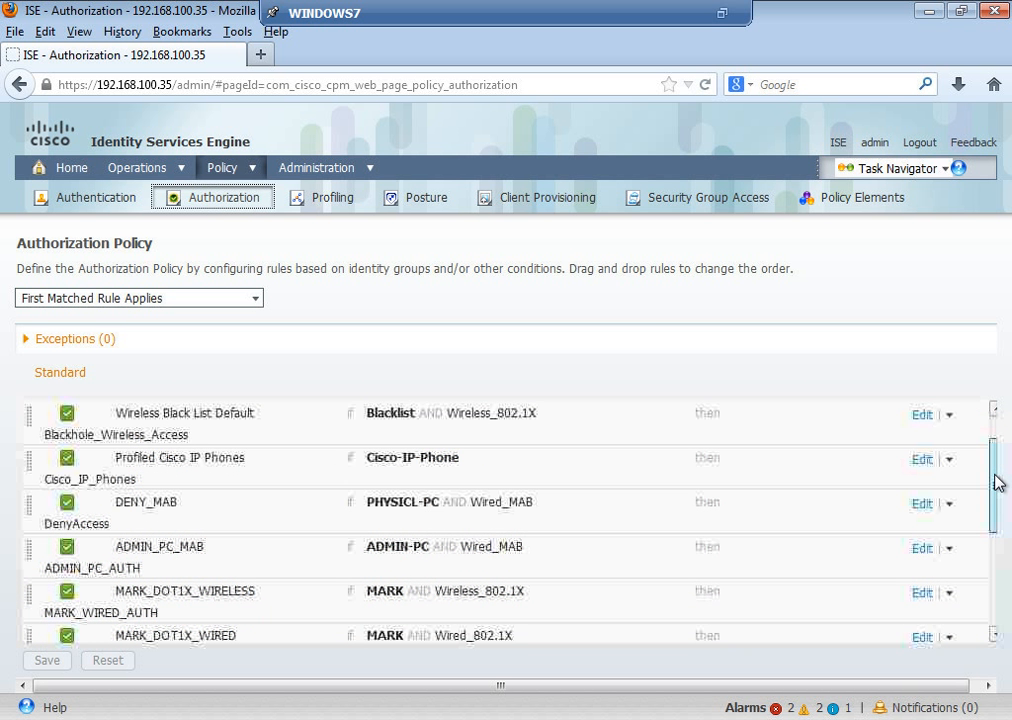
# Step: Insert a rule named NON_COMPLIANT above ADMIN_PC_MAB and begin adding its condition
pyautogui.click(947, 543)
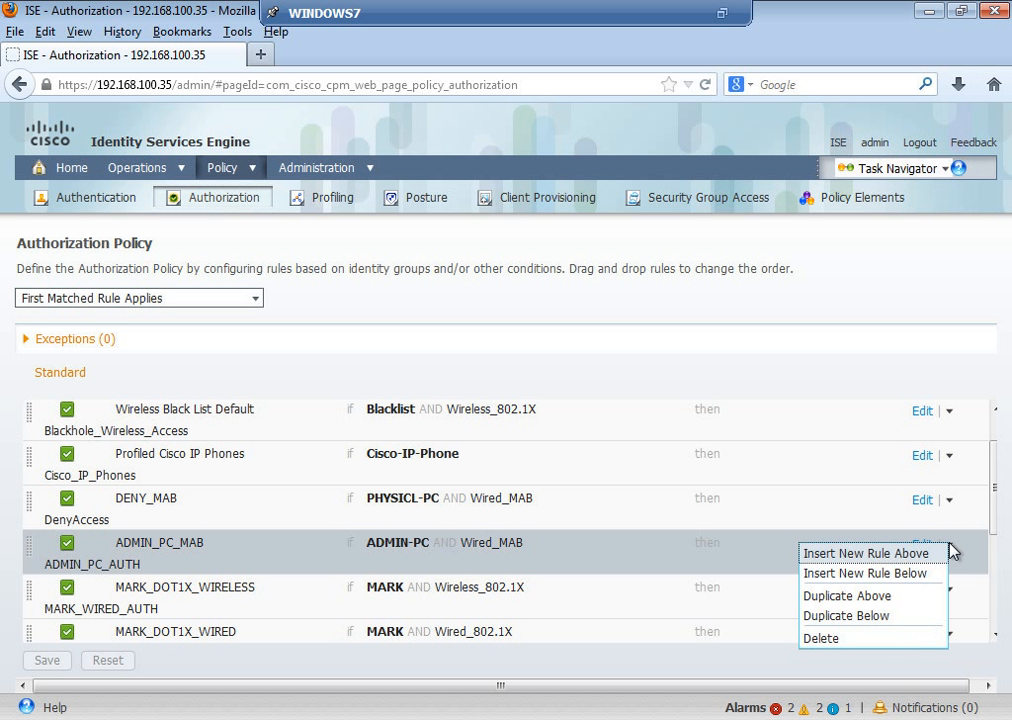
pyautogui.click(902, 561)
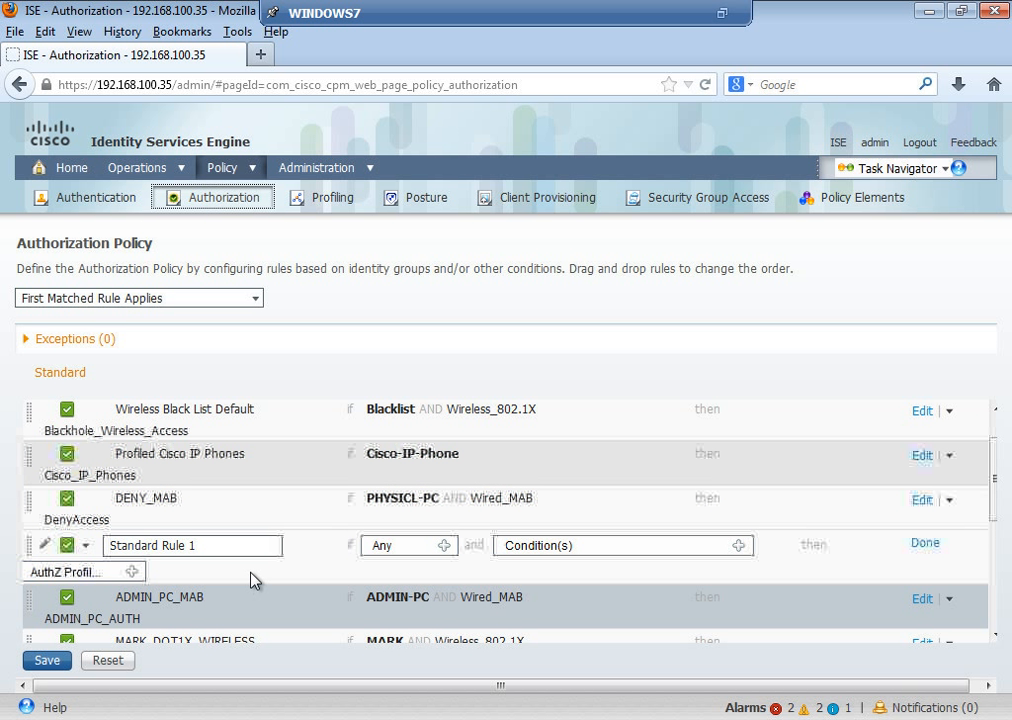
pyautogui.click(242, 545)
pyautogui.moveTo(242, 545); pyautogui.dragTo(47, 551)
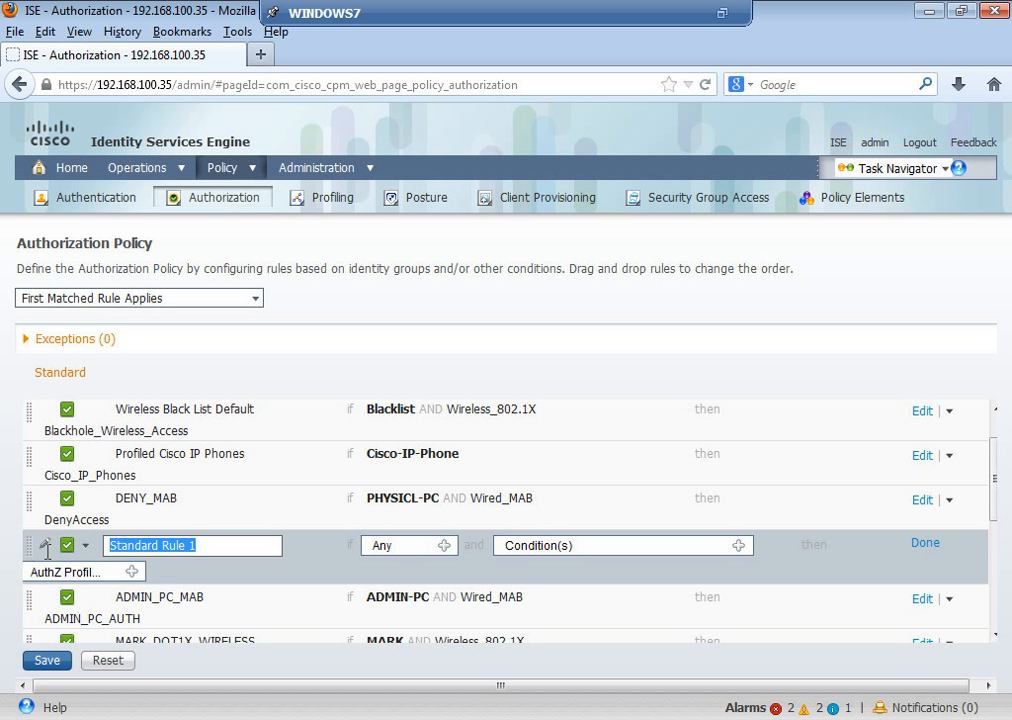
pyautogui.write('NON_')
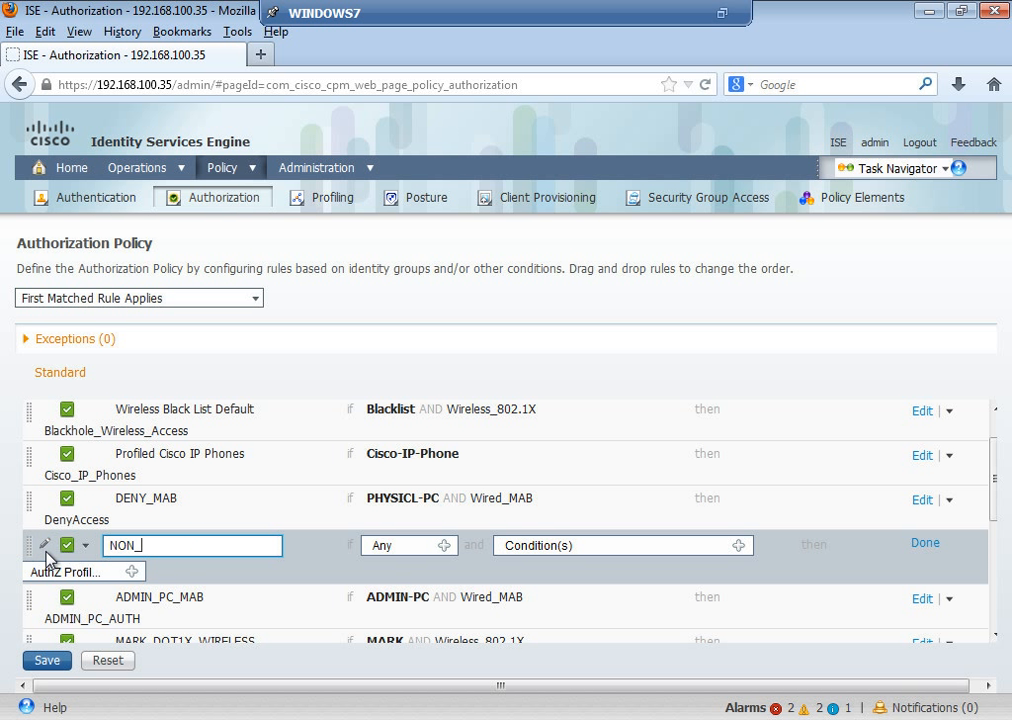
pyautogui.write('COMPLIANT')
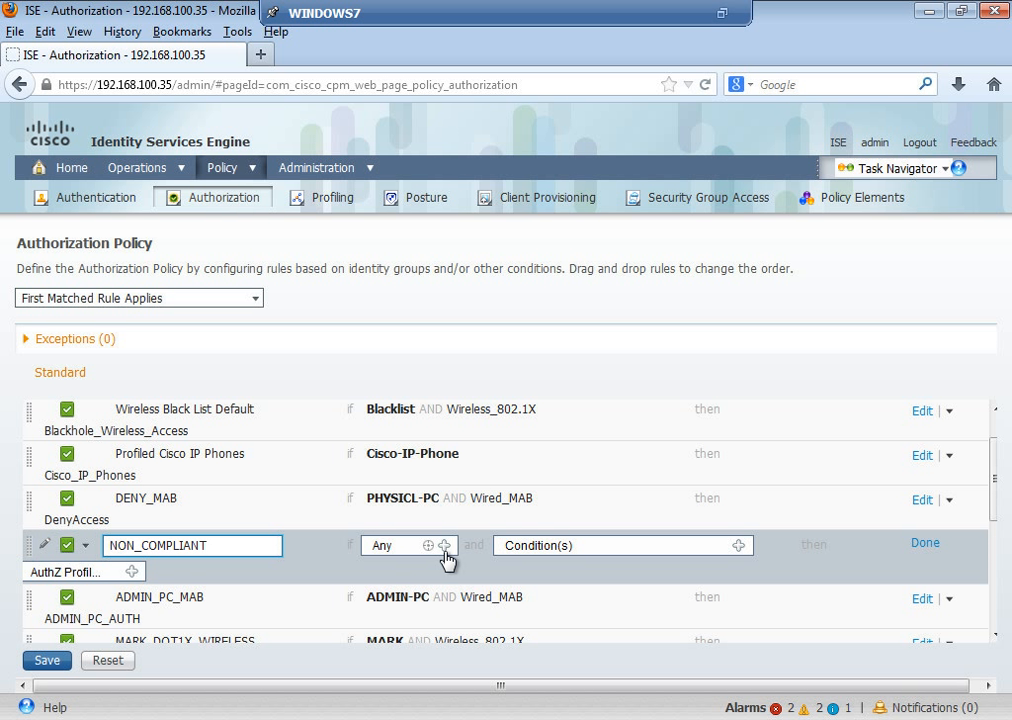
pyautogui.click(741, 547)
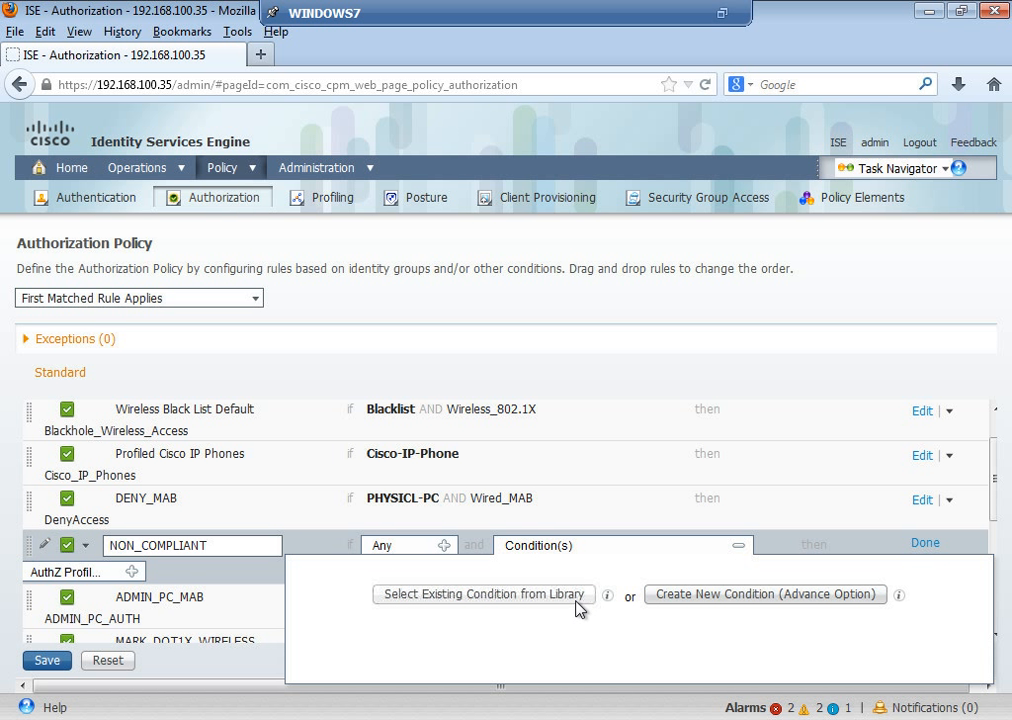
# Step: Use the library compound condition Wired_802.1X and add a second attribute/value condition
pyautogui.click(578, 598)
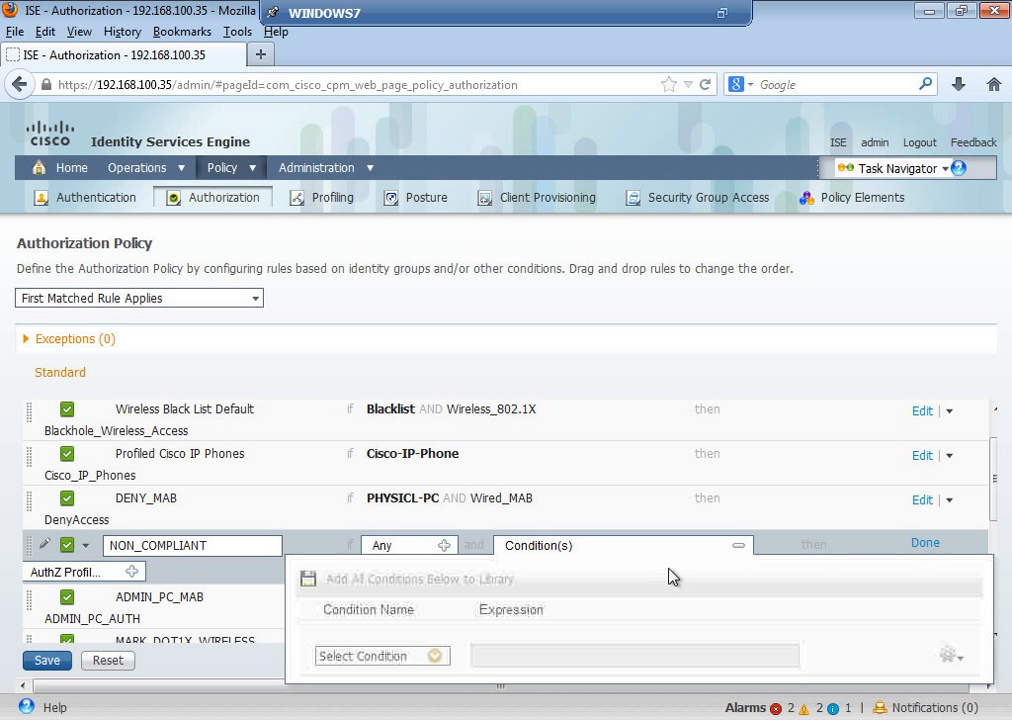
pyautogui.click(435, 656)
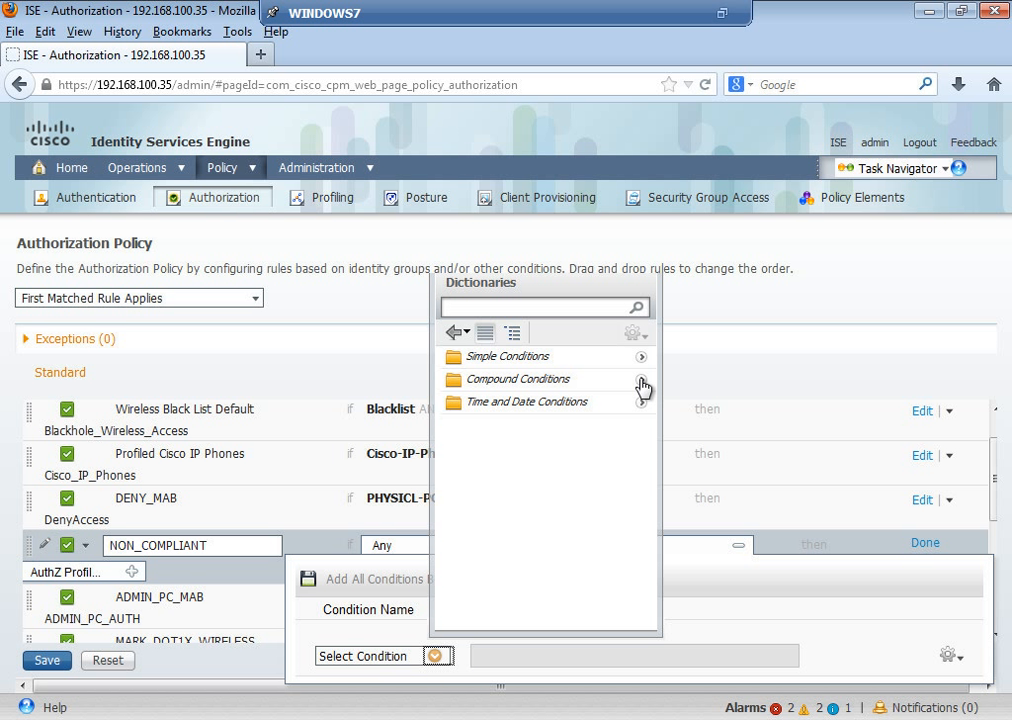
pyautogui.click(641, 382)
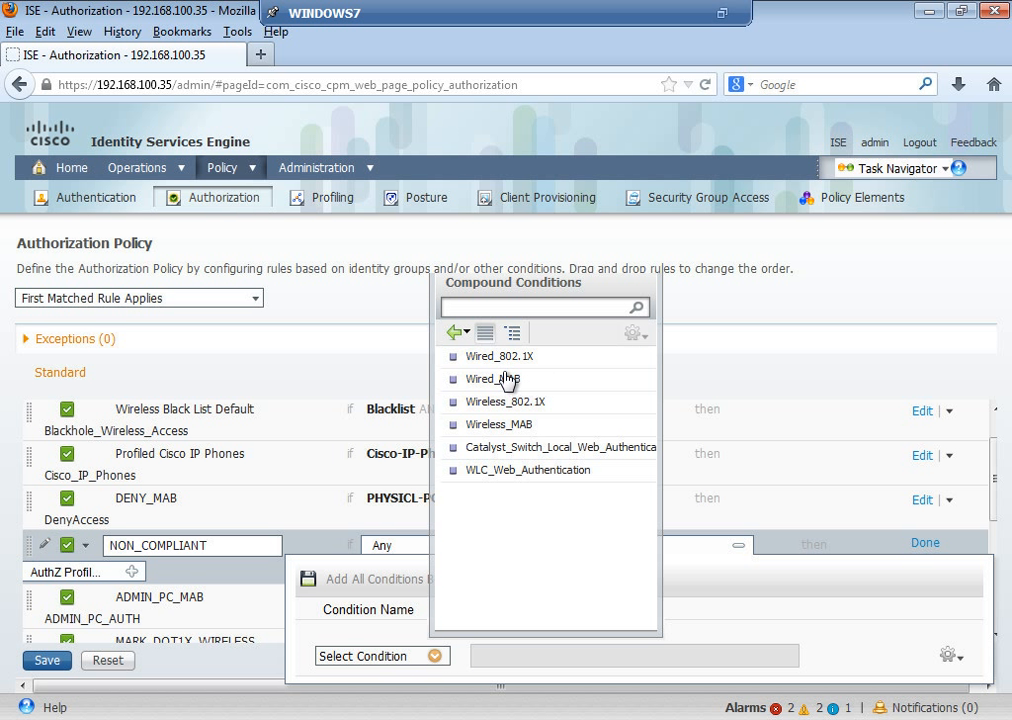
pyautogui.click(505, 357)
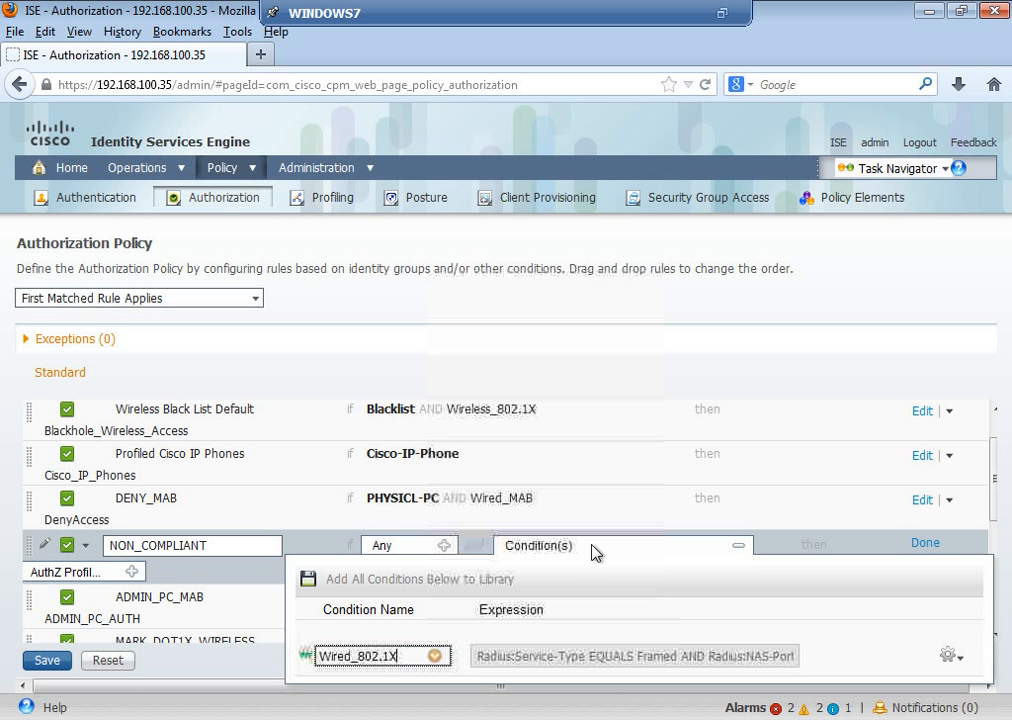
pyautogui.click(950, 657)
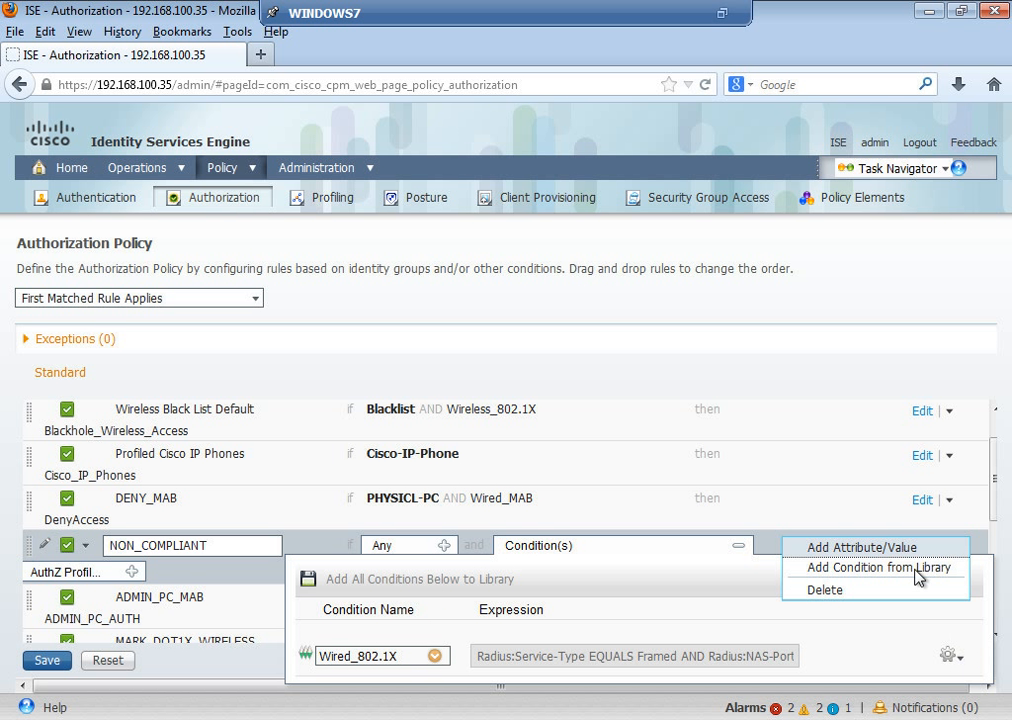
pyautogui.click(885, 548)
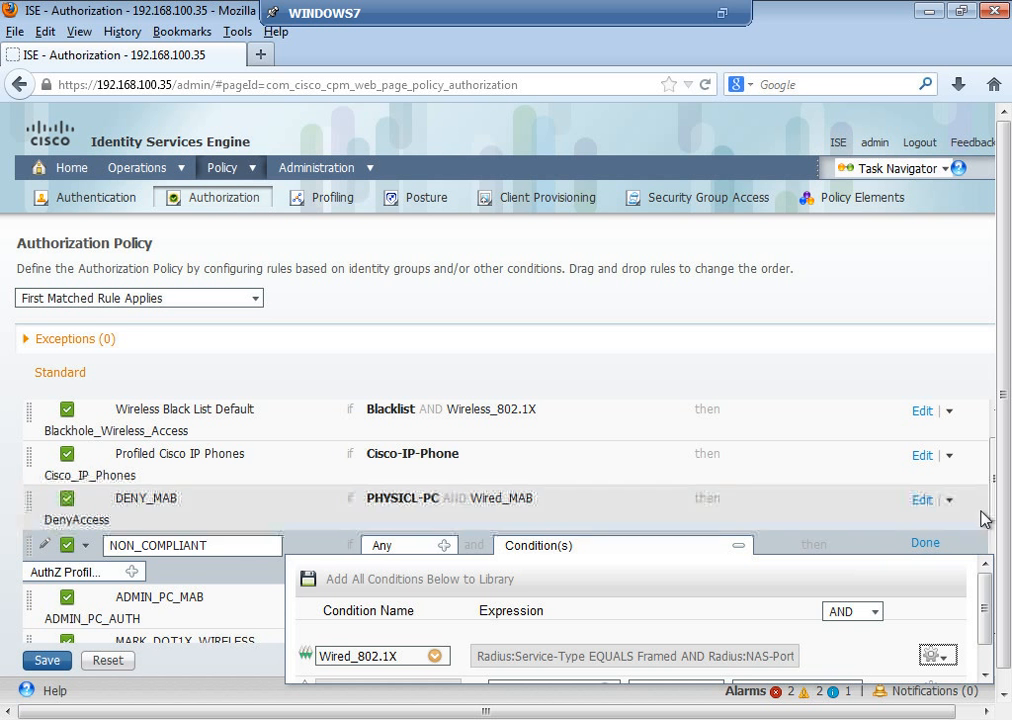
pyautogui.moveTo(992, 509); pyautogui.dragTo(995, 580)
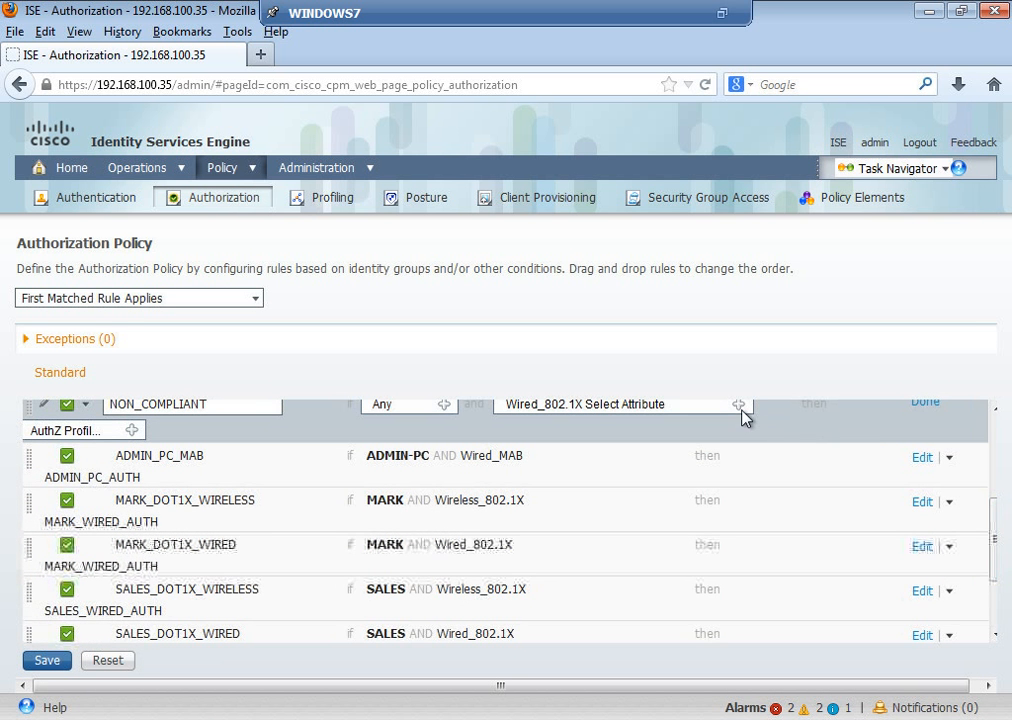
# Step: Set the second condition to Session:PostureStatus Not Equals Compliant
pyautogui.click(739, 408)
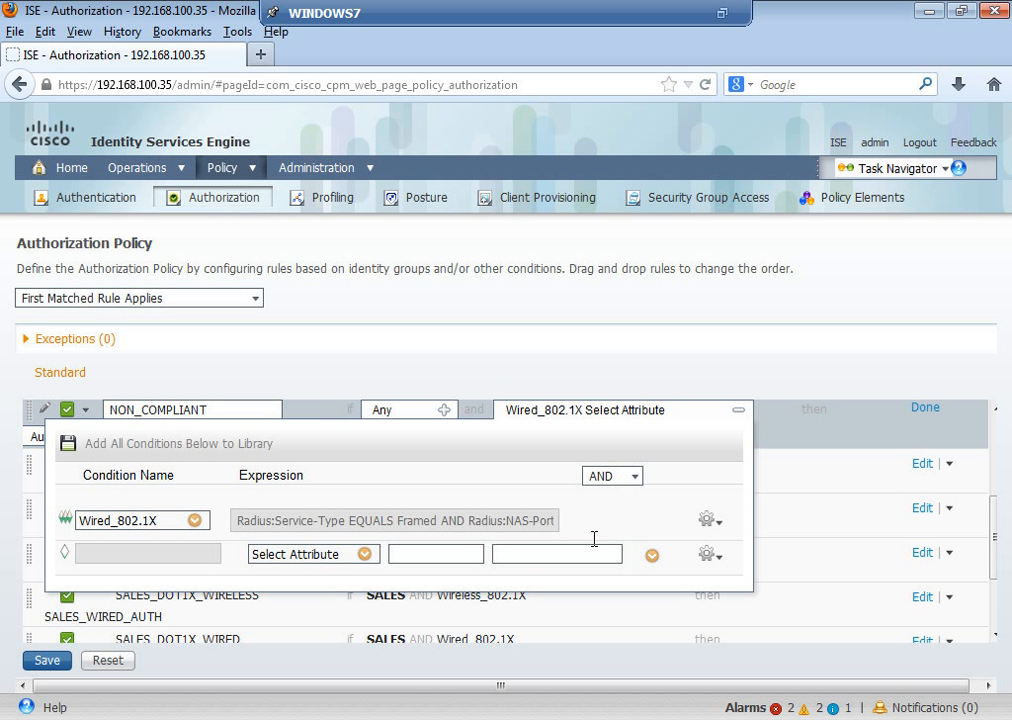
pyautogui.click(364, 555)
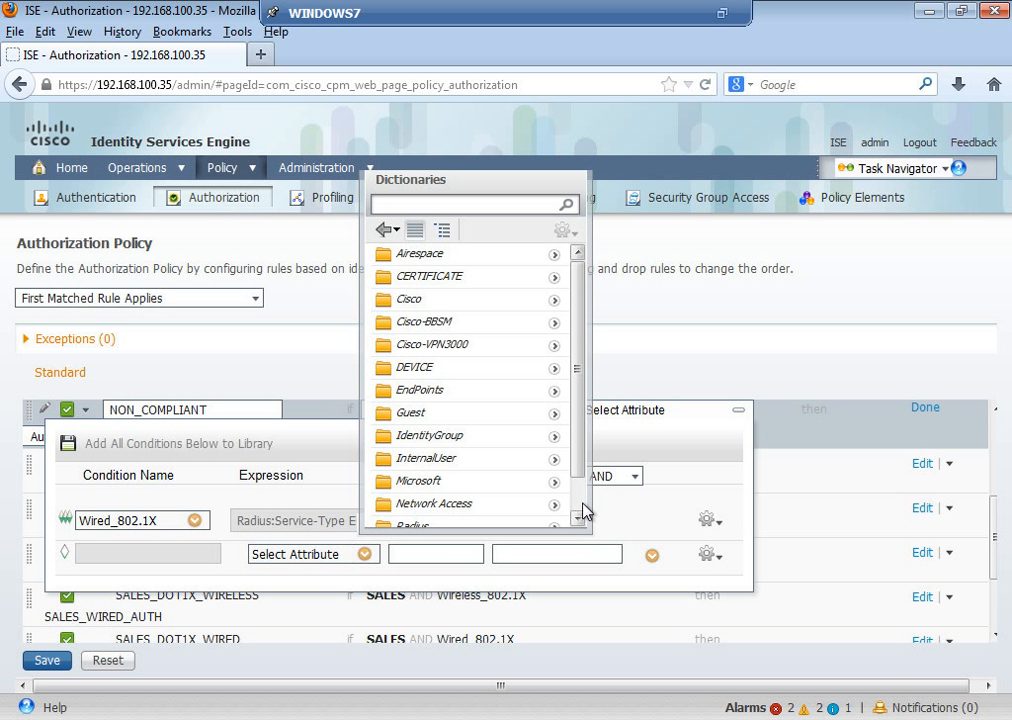
pyautogui.scroll(-2, 583, 510)
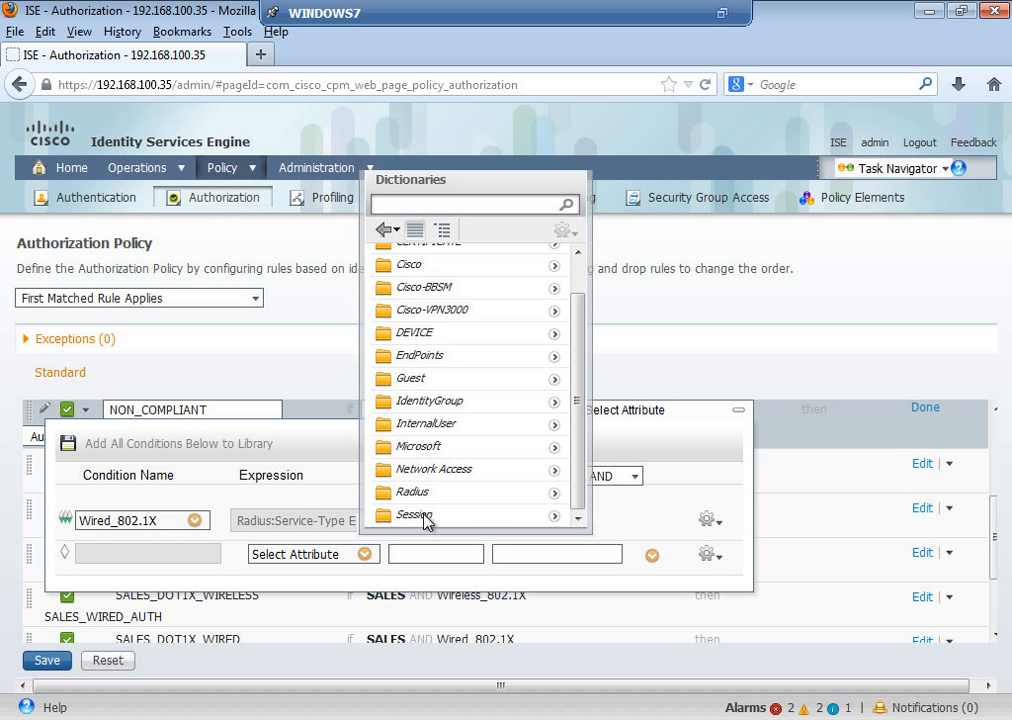
pyautogui.click(554, 516)
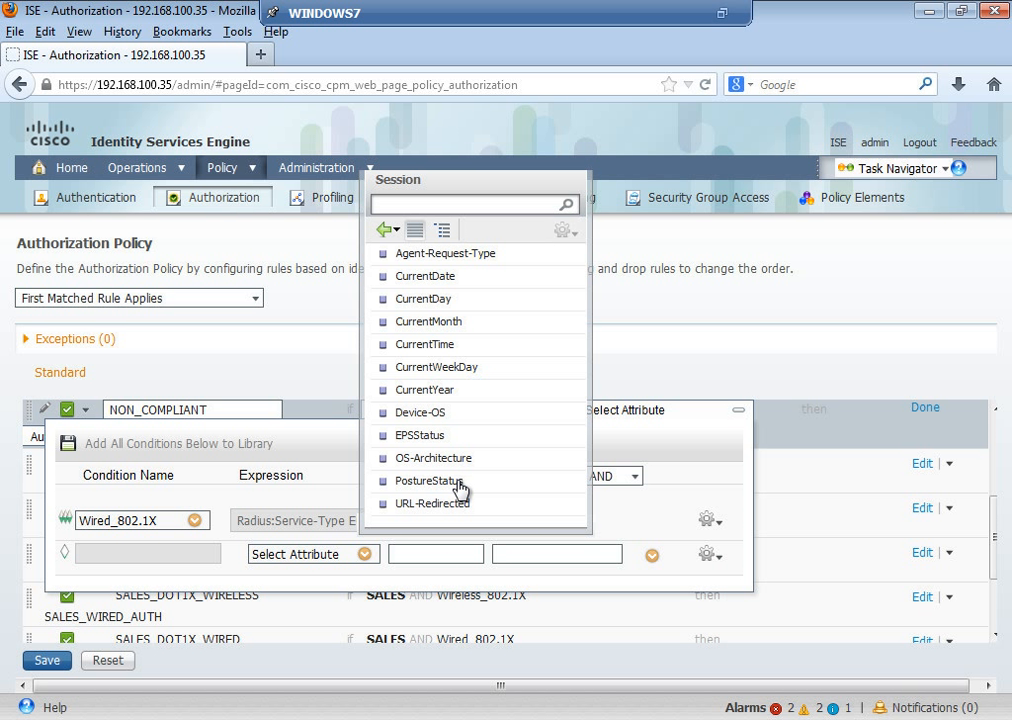
pyautogui.click(458, 484)
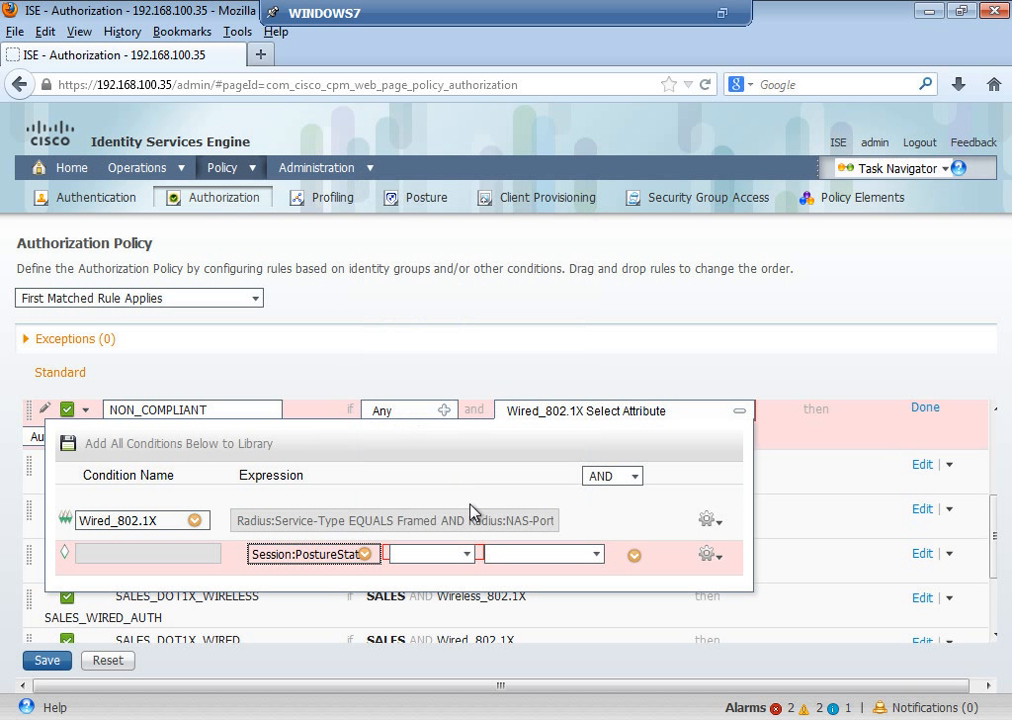
pyautogui.click(468, 556)
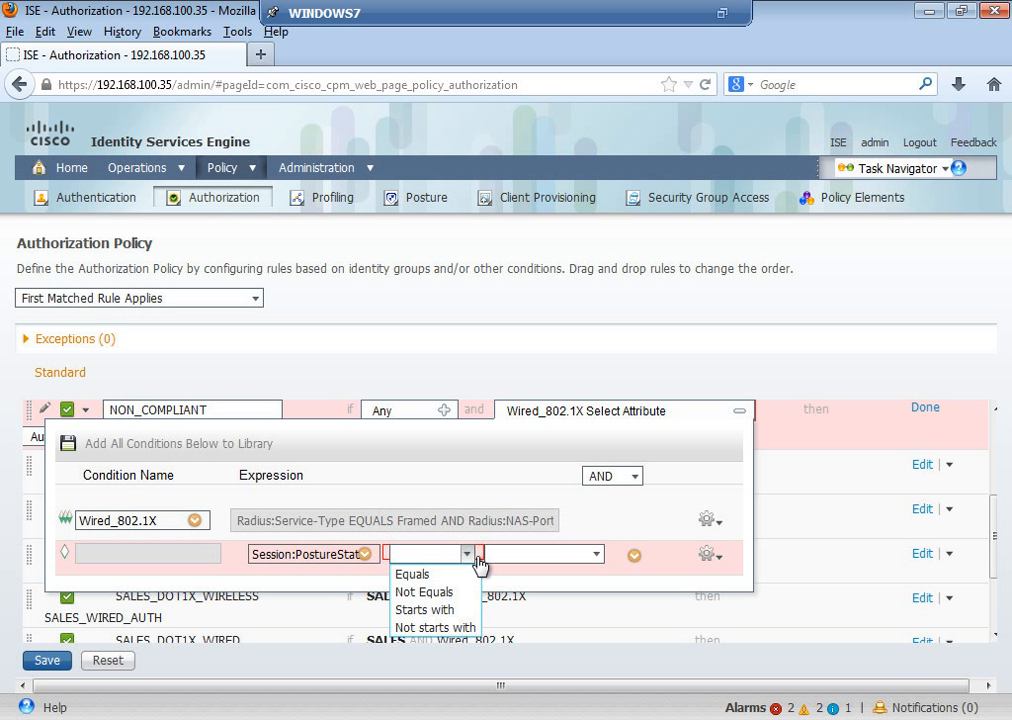
pyautogui.click(428, 594)
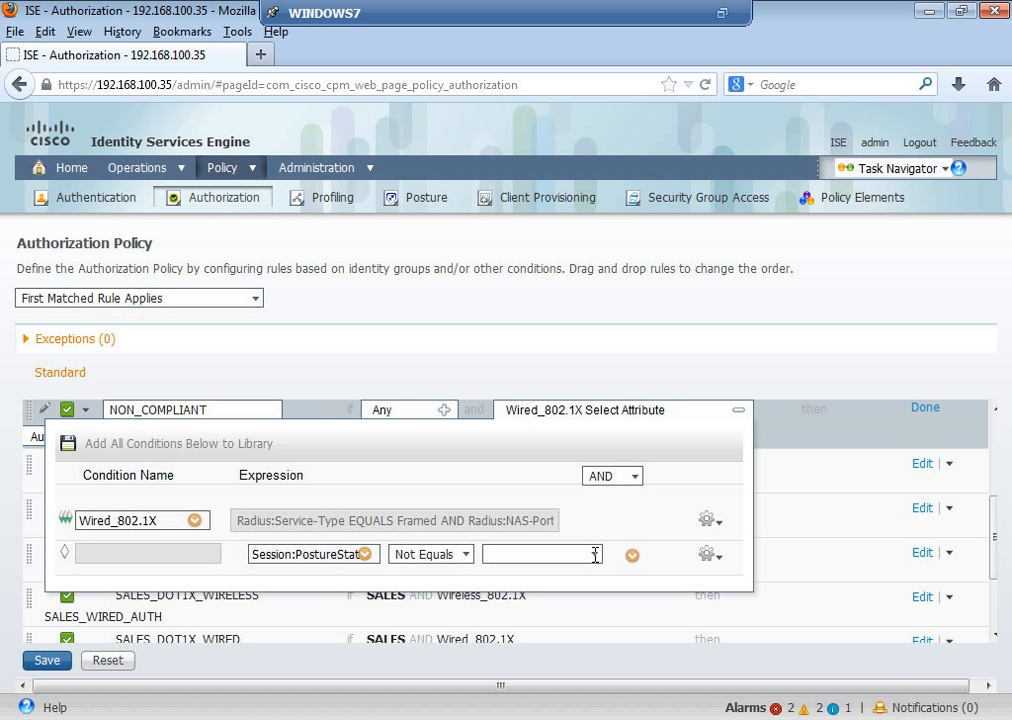
pyautogui.click(595, 555)
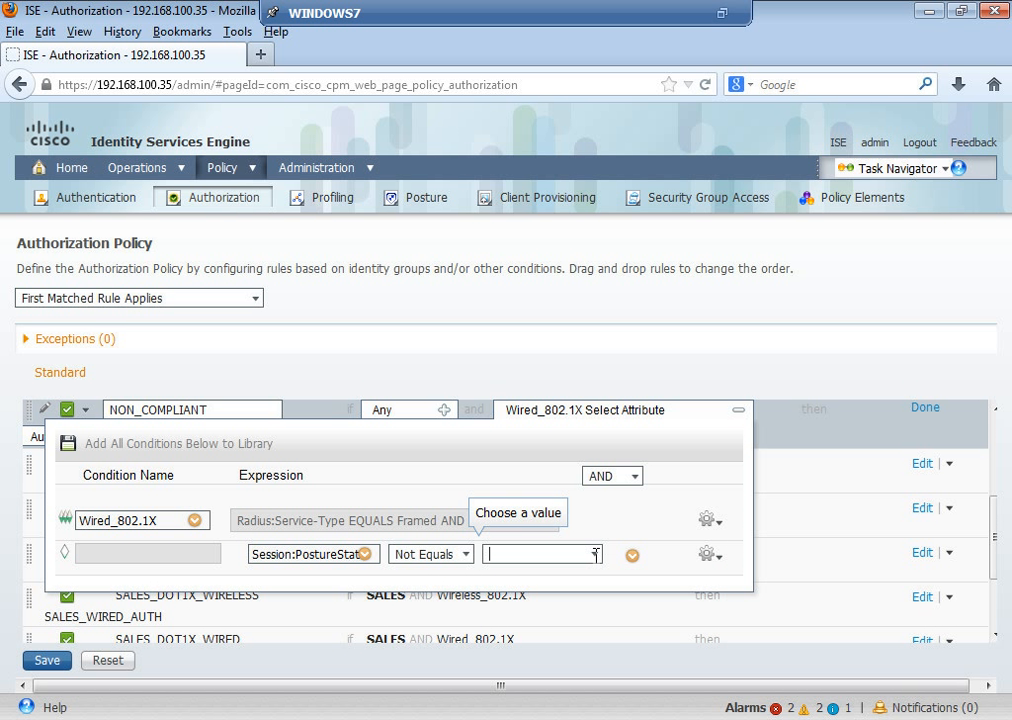
pyautogui.click(596, 555)
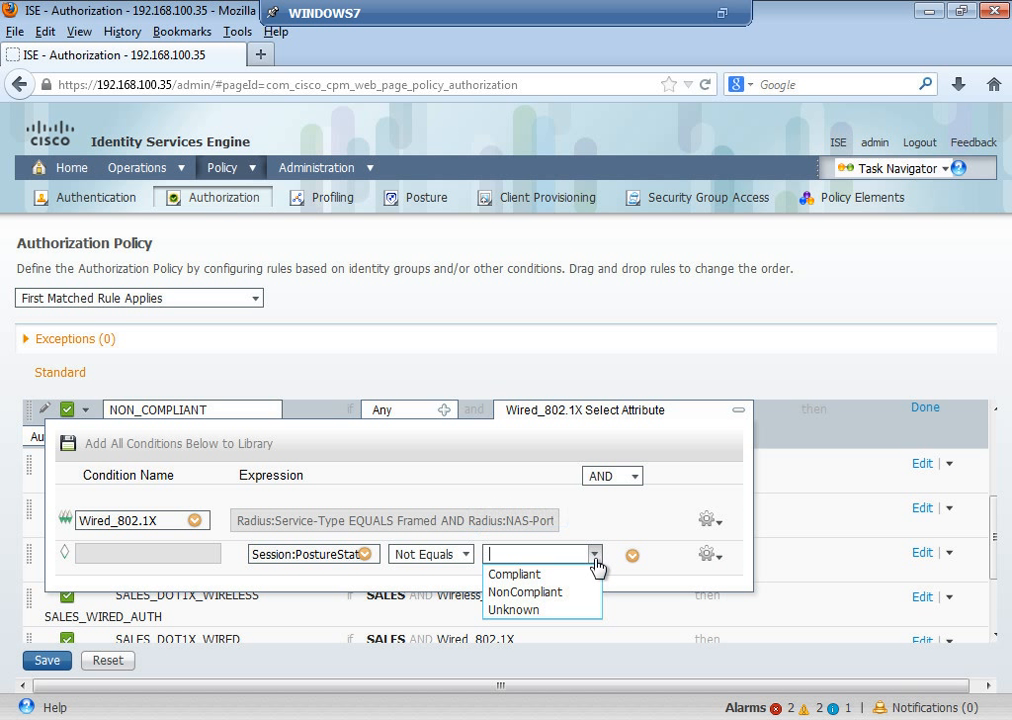
pyautogui.click(563, 576)
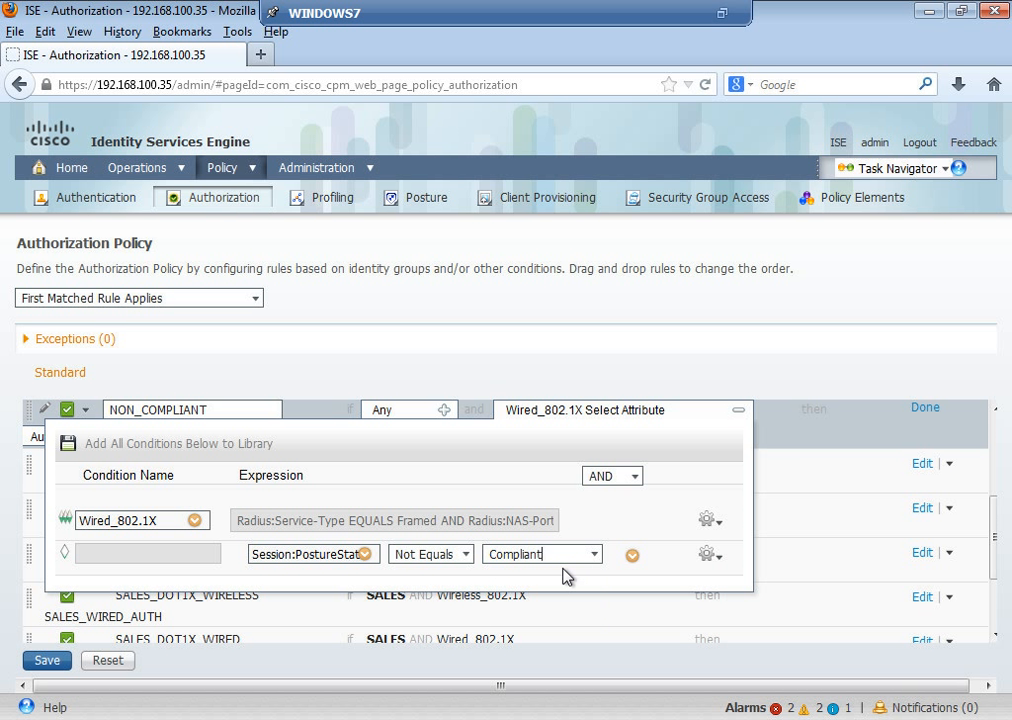
pyautogui.click(776, 480)
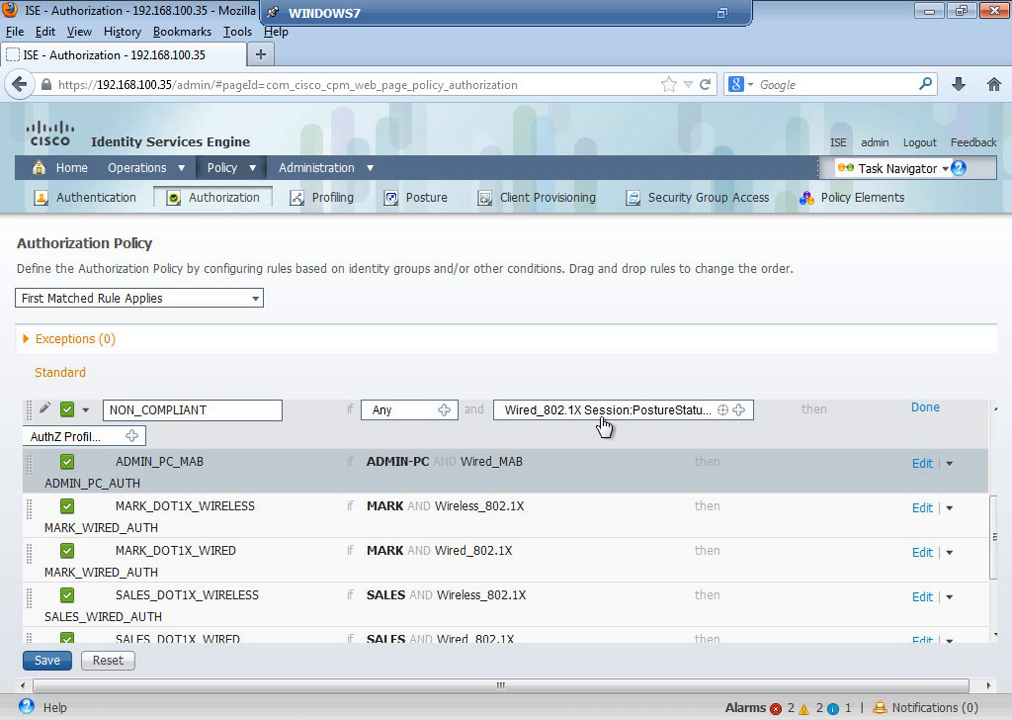
# Step: Assign the Standard NON_COMPLIANT profile as the rule's permission and finish the rule
pyautogui.click(132, 437)
pyautogui.click(200, 516)
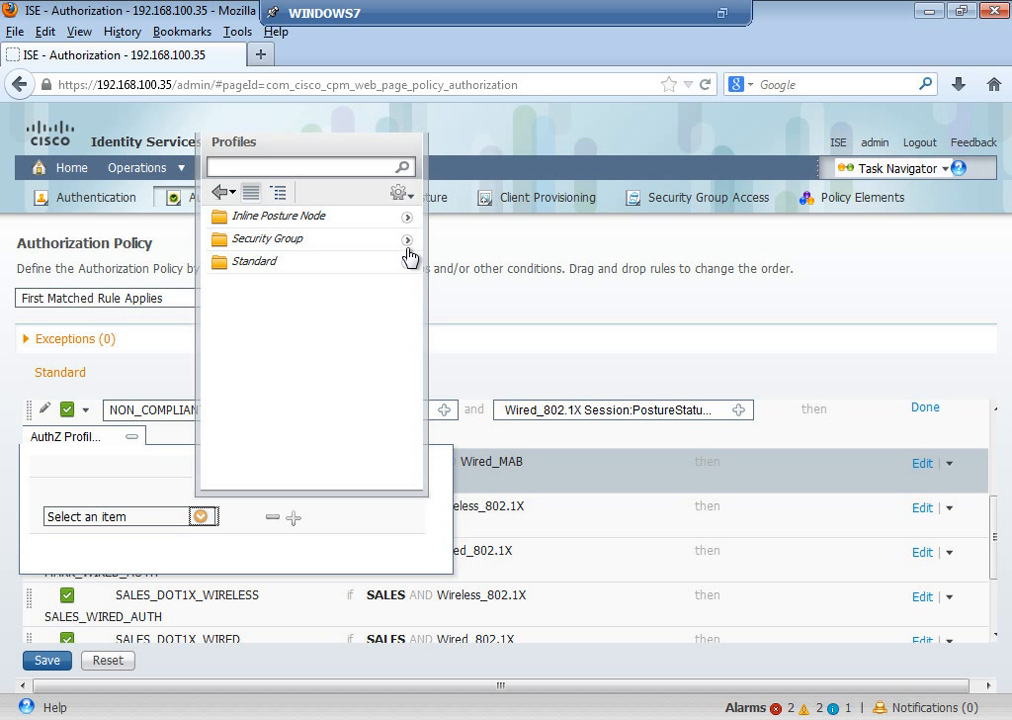
pyautogui.click(408, 263)
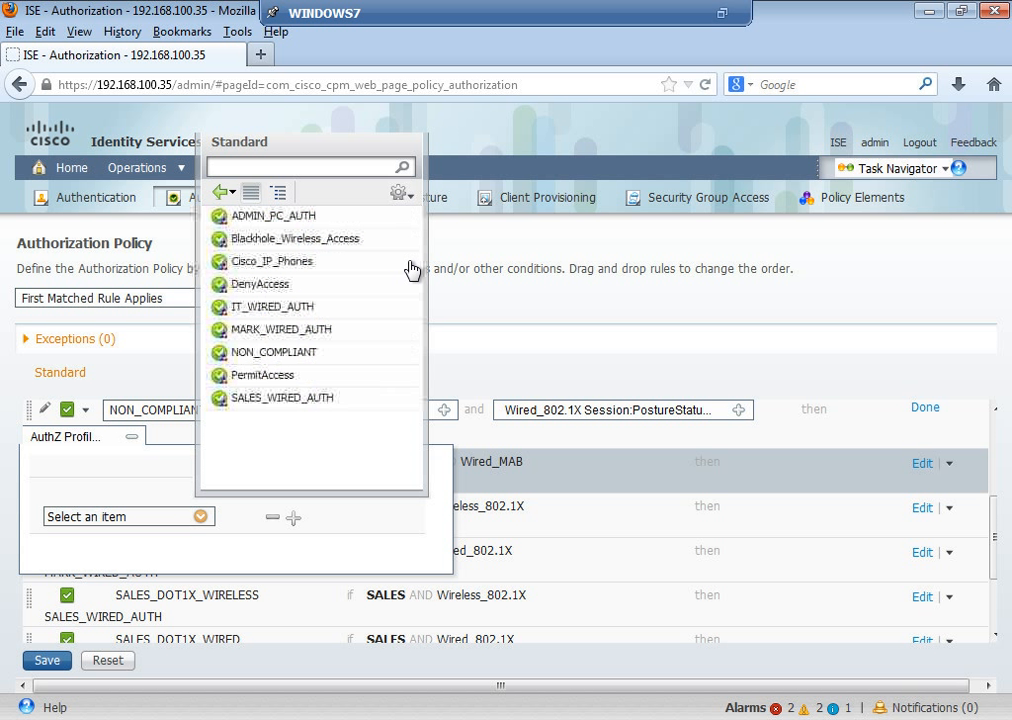
pyautogui.click(270, 353)
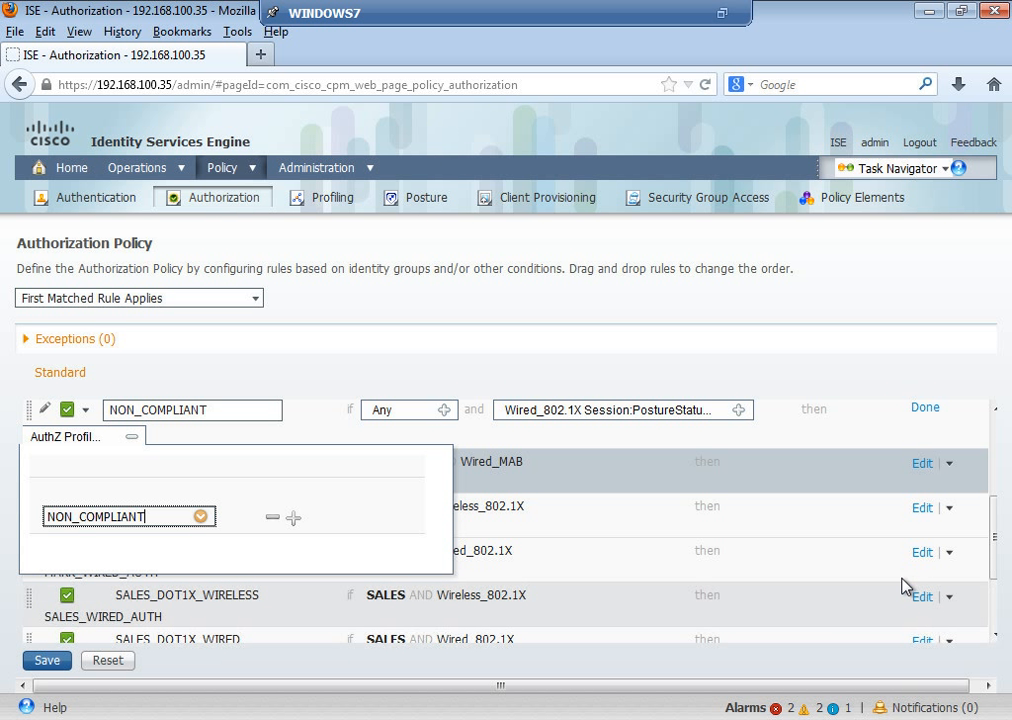
pyautogui.click(925, 410)
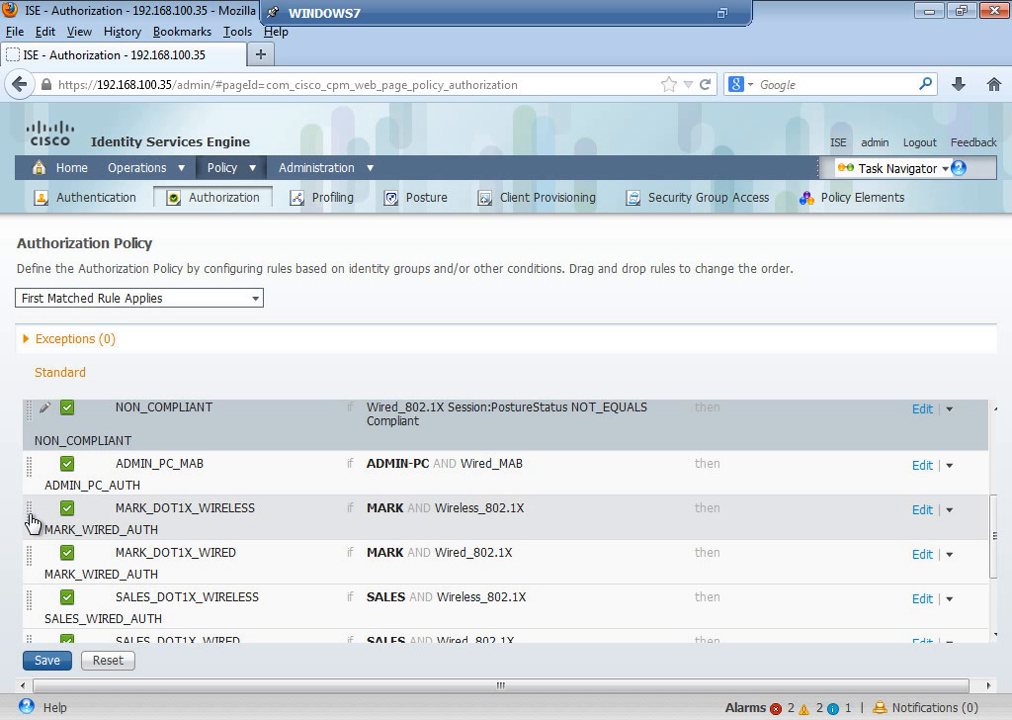
# Step: Move both MARK_DOT1X rules and SALES_DOT1X_WIRED up, with SALES_DOT1X_WIRED directly under NON_COMPLIANT
pyautogui.moveTo(31, 518); pyautogui.dragTo(34, 447)
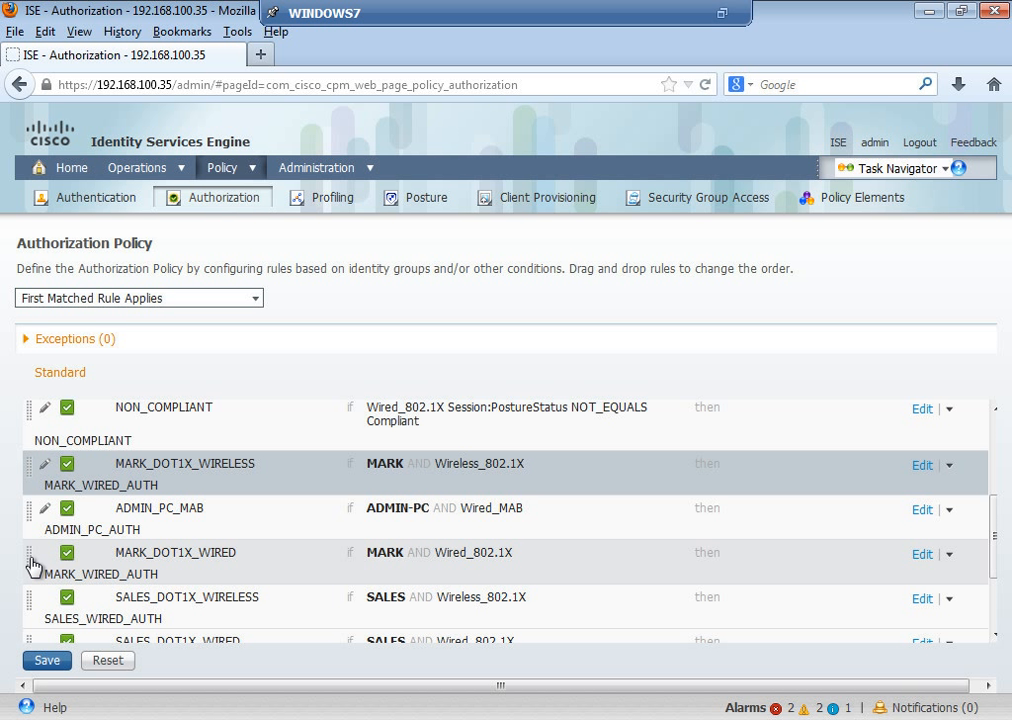
pyautogui.moveTo(32, 559); pyautogui.dragTo(33, 447)
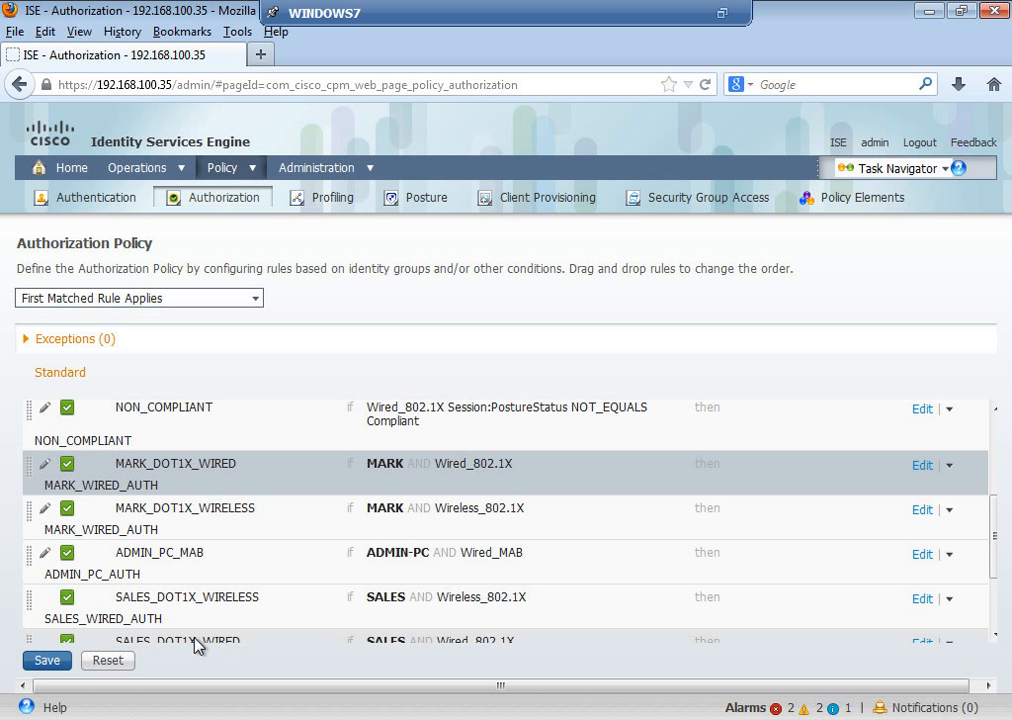
pyautogui.moveTo(29, 640); pyautogui.dragTo(43, 440)
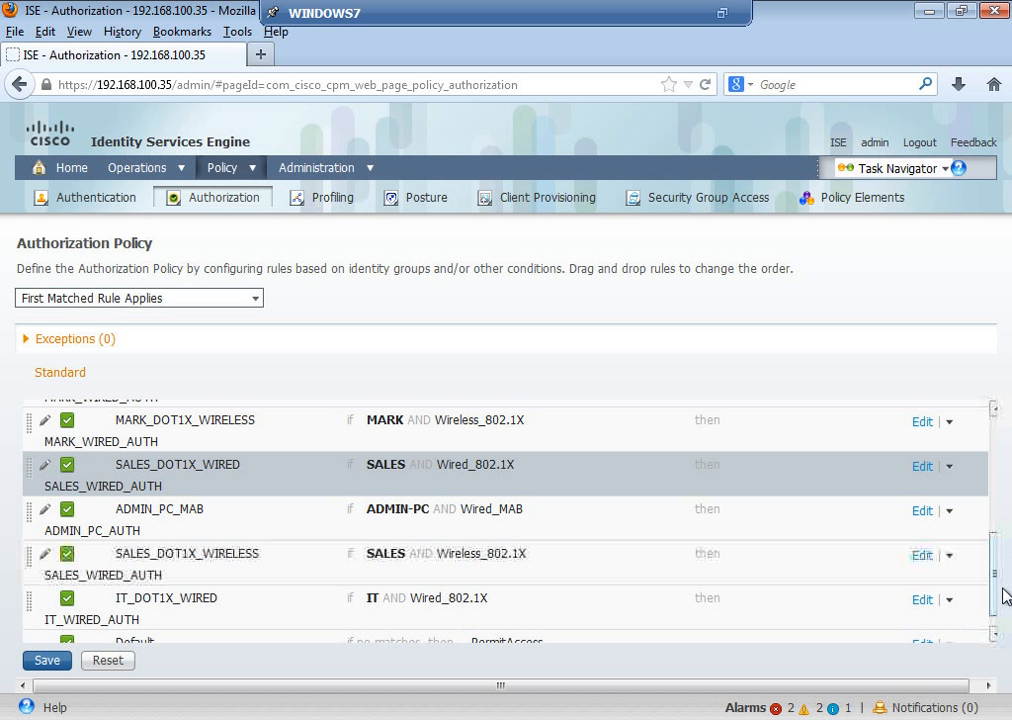
pyautogui.moveTo(996, 591); pyautogui.dragTo(996, 535)
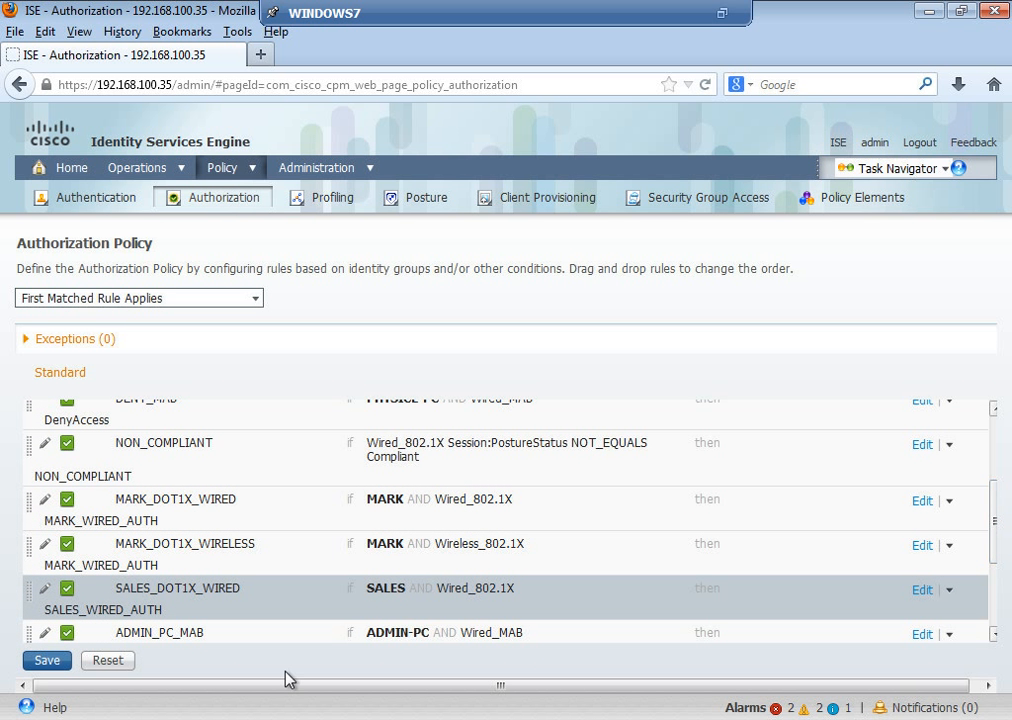
pyautogui.moveTo(34, 594); pyautogui.dragTo(28, 490)
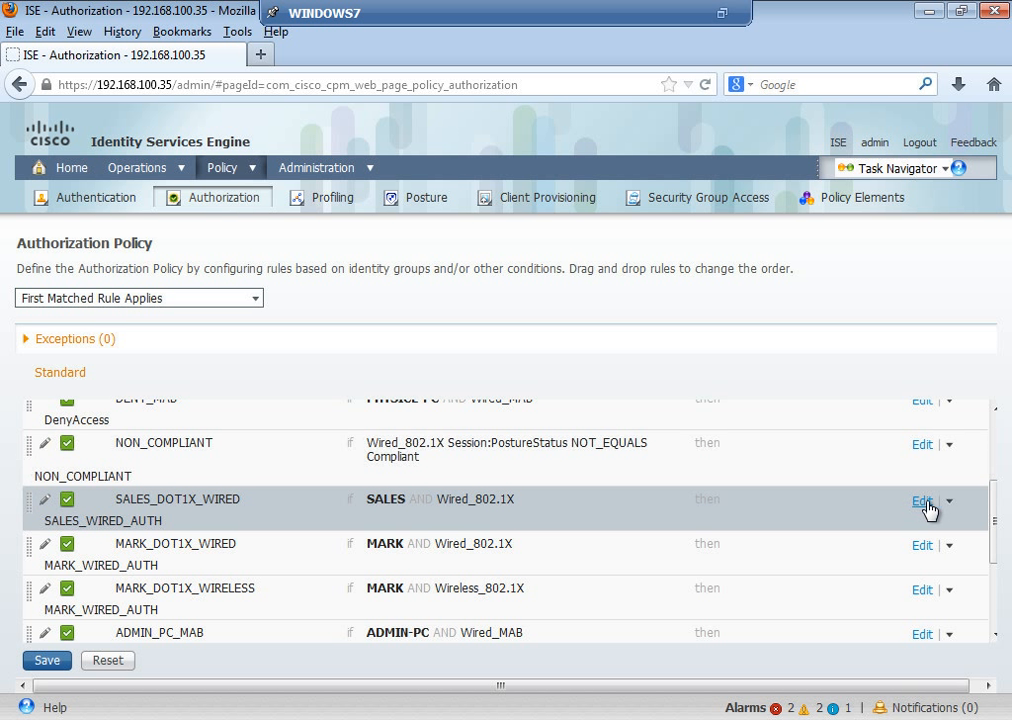
# Step: Edit SALES_DOT1X_WIRED and add an attribute/value condition beside Wired_802.1X
pyautogui.click(922, 501)
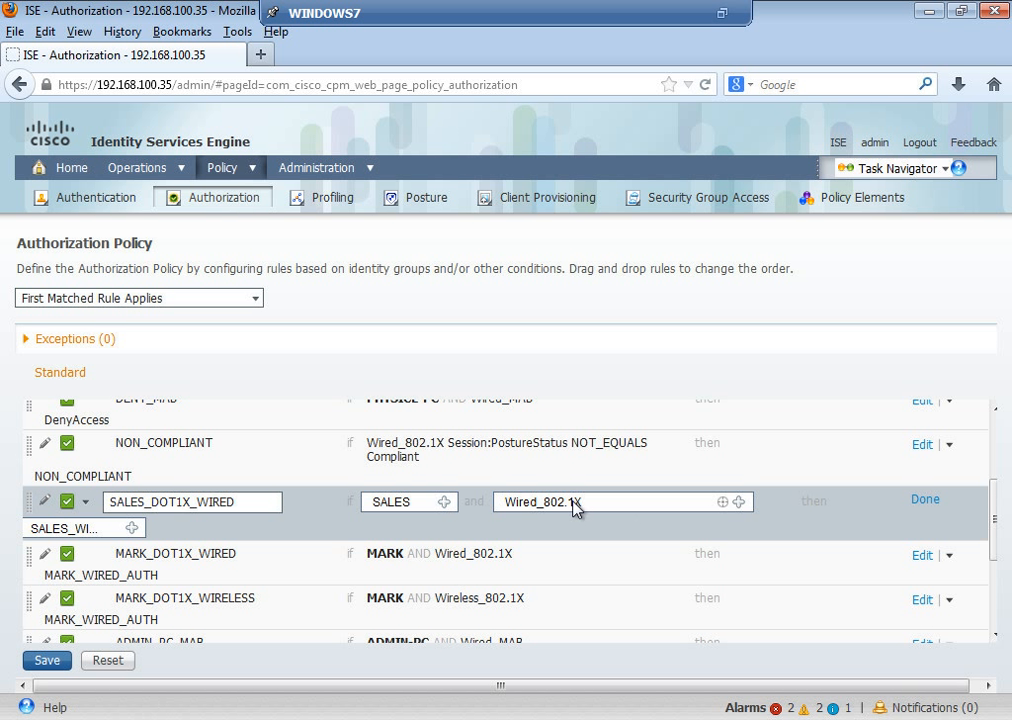
pyautogui.click(739, 503)
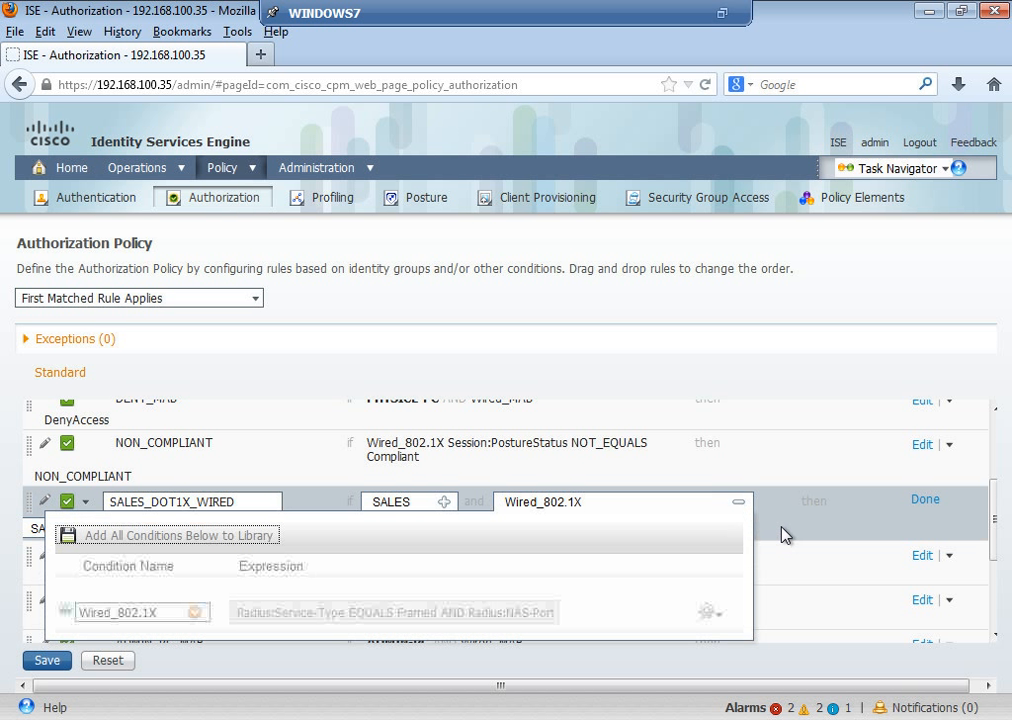
pyautogui.click(714, 616)
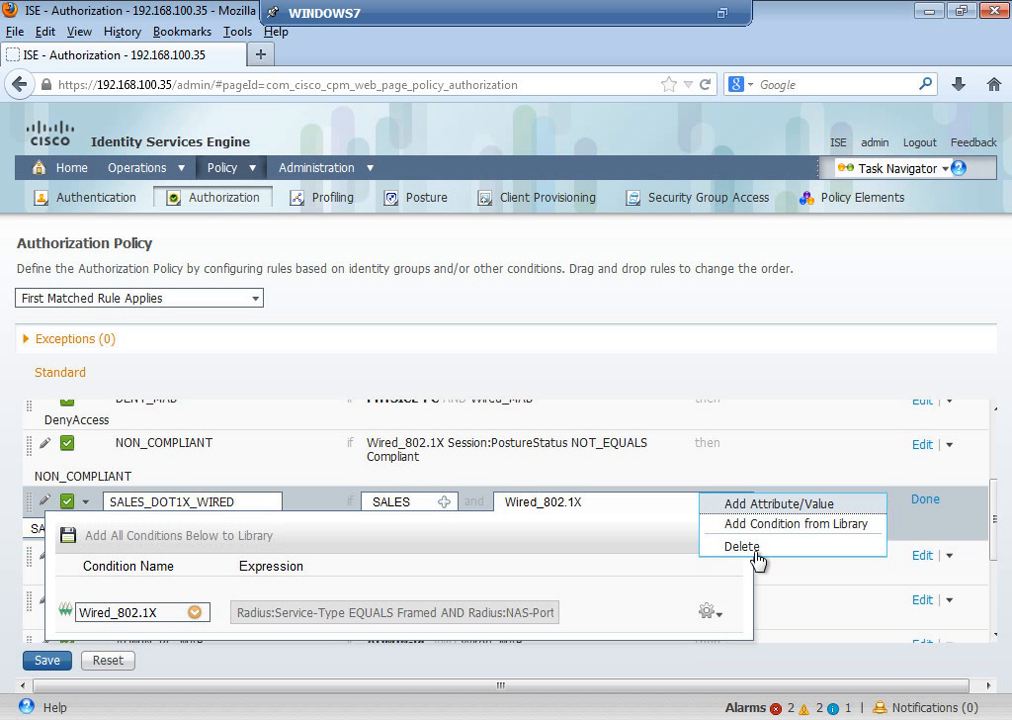
pyautogui.click(778, 513)
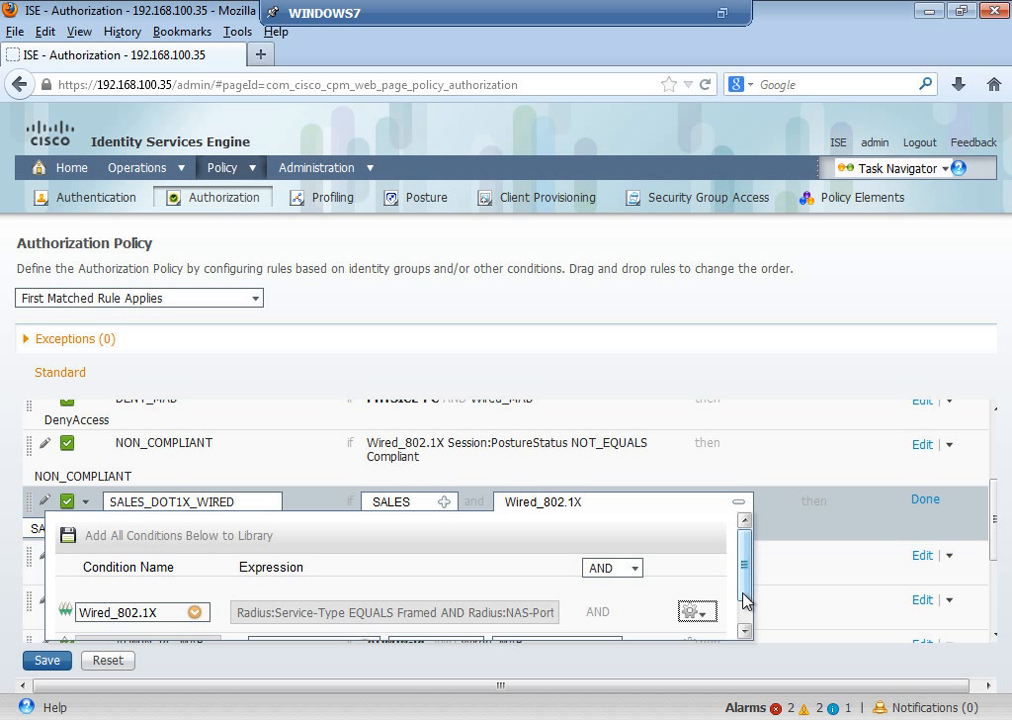
pyautogui.scroll(-1, 745, 620)
pyautogui.scroll(-1, 745, 626)
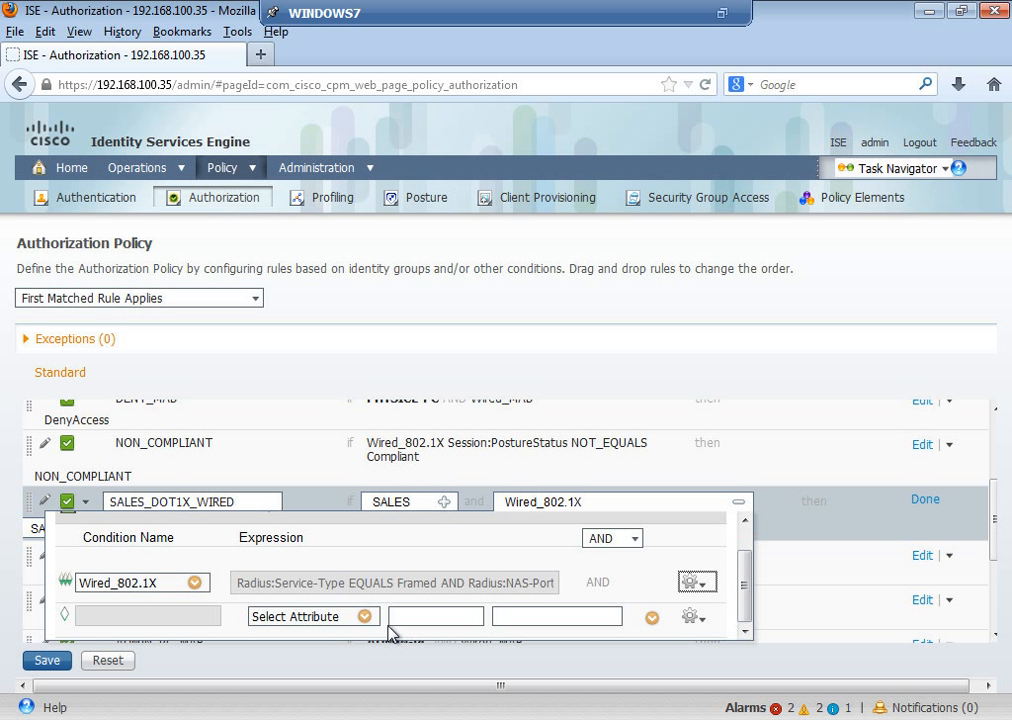
# Step: Set the new condition to Session:PostureStatus Equals Compliant and finish editing
pyautogui.click(366, 617)
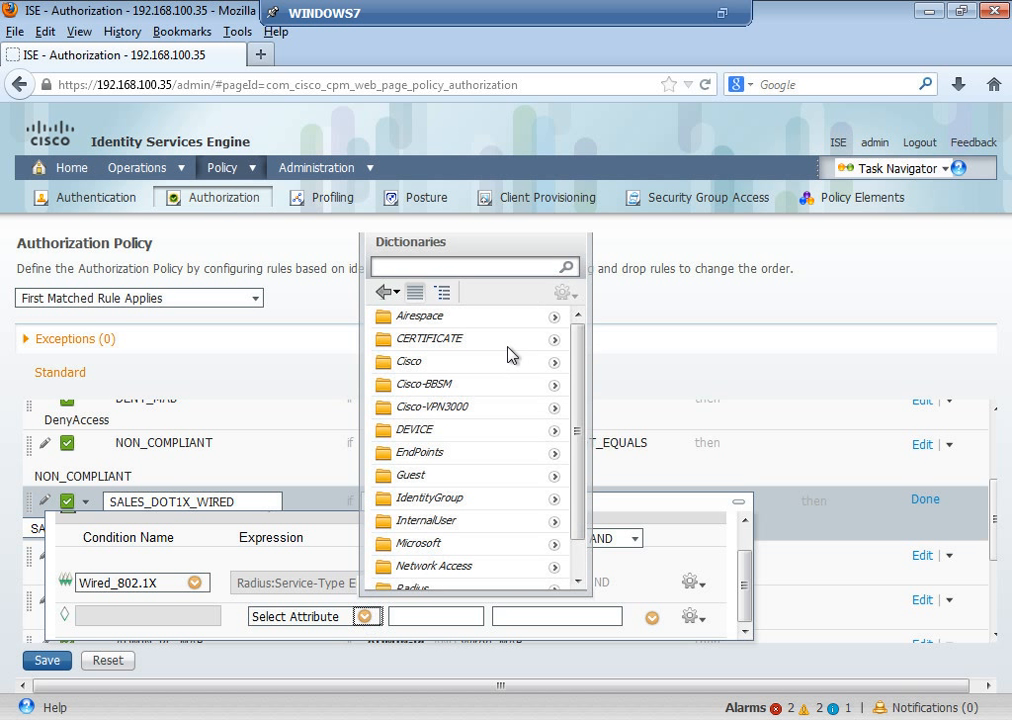
pyautogui.scroll(-1, 580, 572)
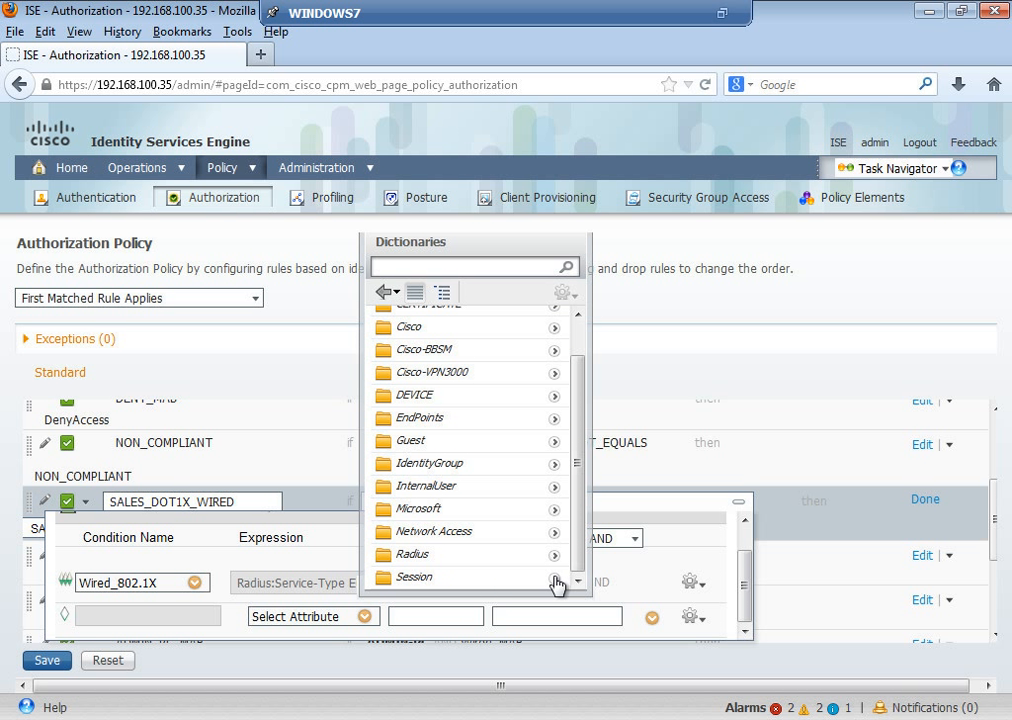
pyautogui.click(555, 581)
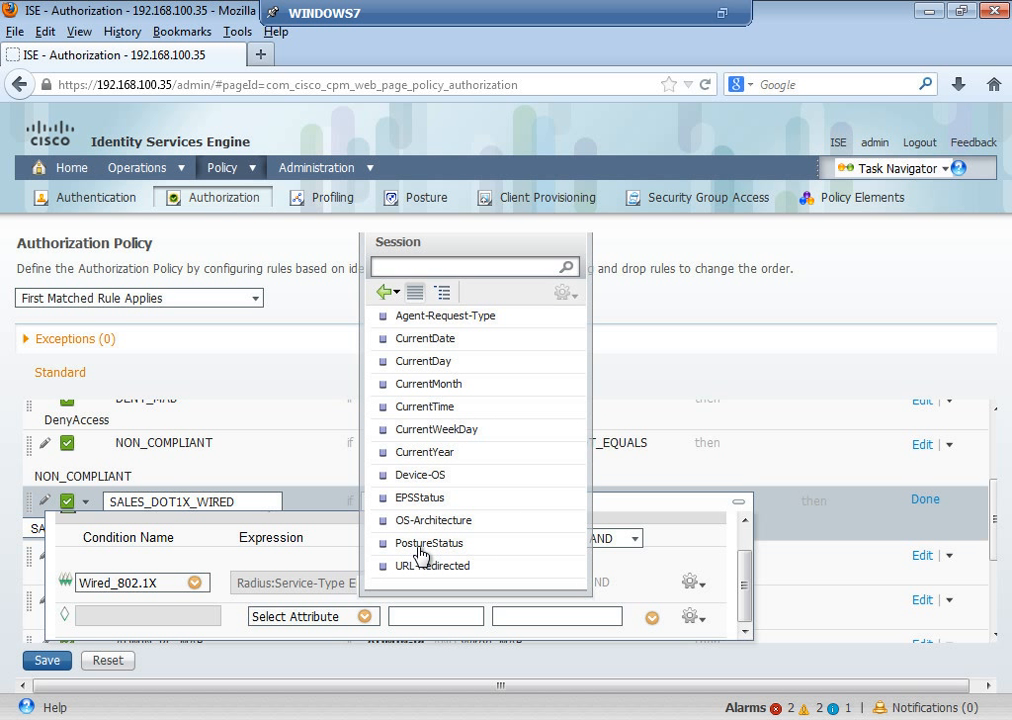
pyautogui.click(422, 548)
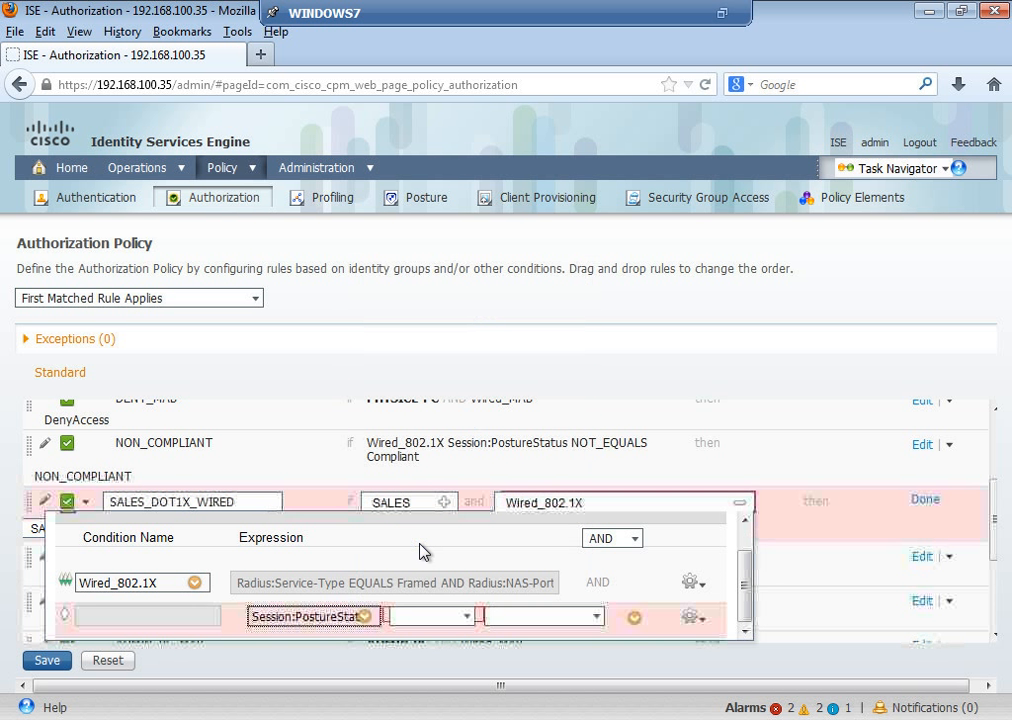
pyautogui.click(466, 617)
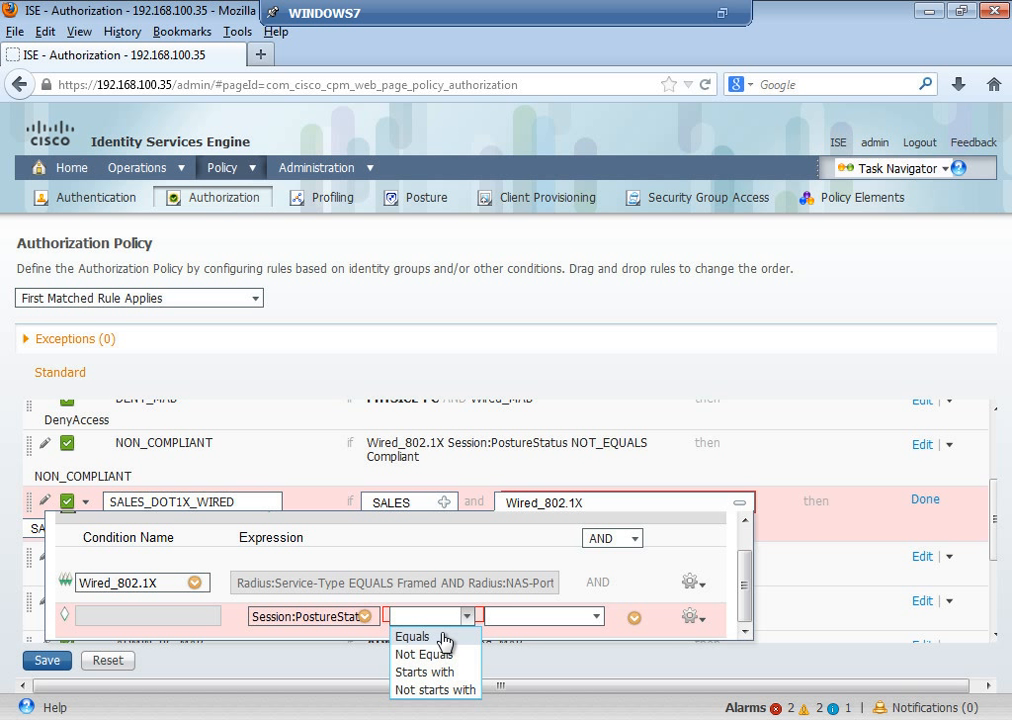
pyautogui.click(451, 638)
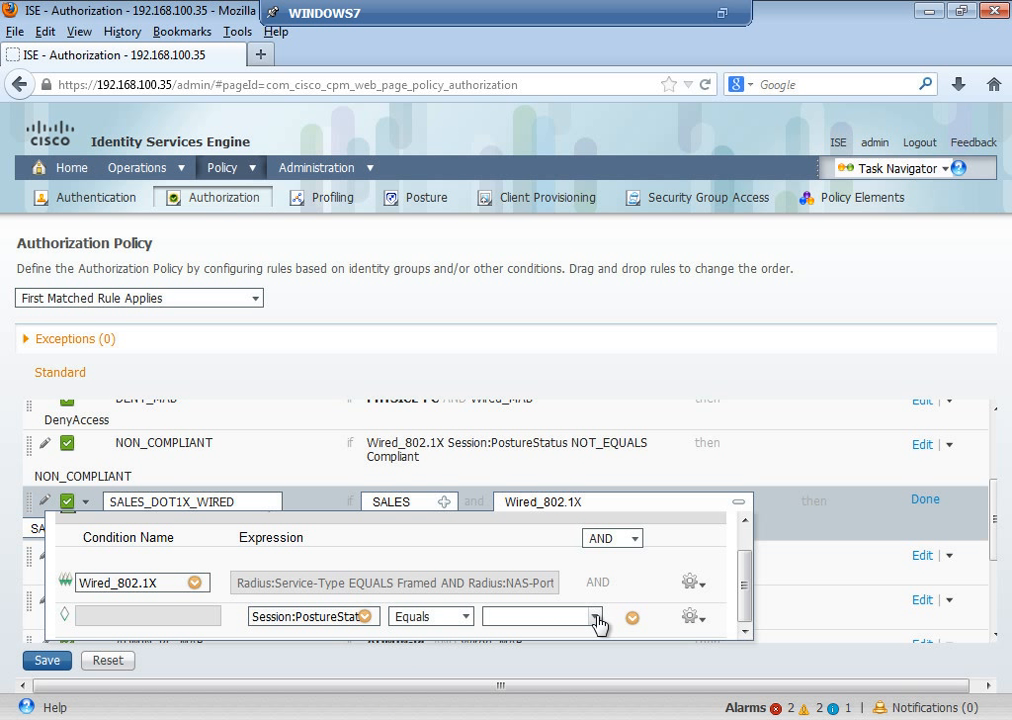
pyautogui.click(595, 617)
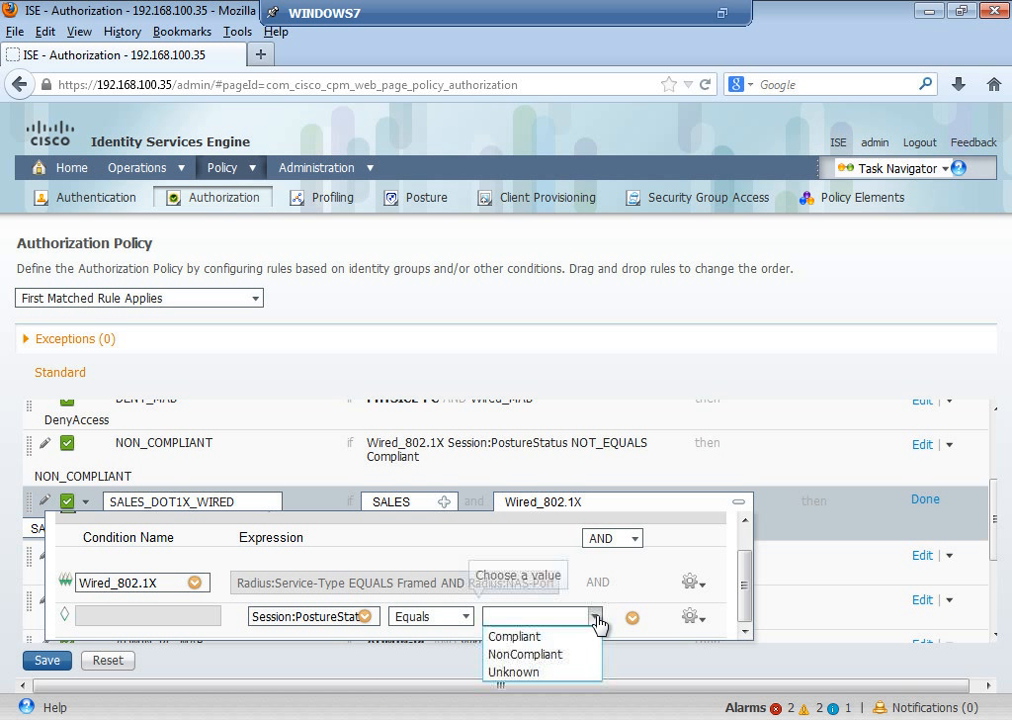
pyautogui.click(540, 638)
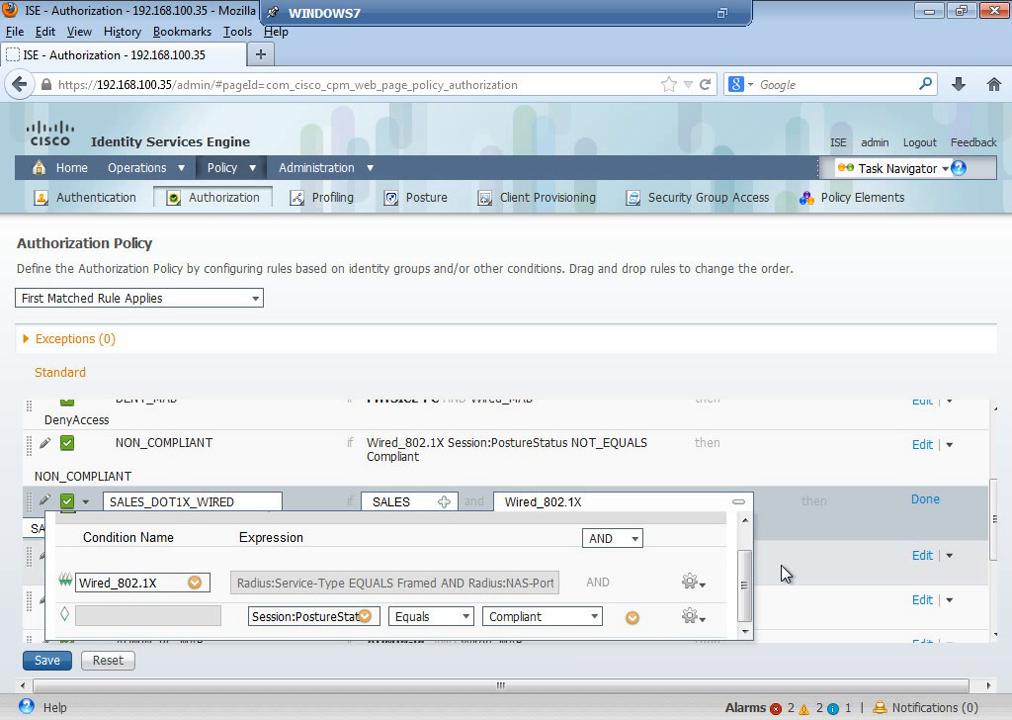
pyautogui.click(922, 500)
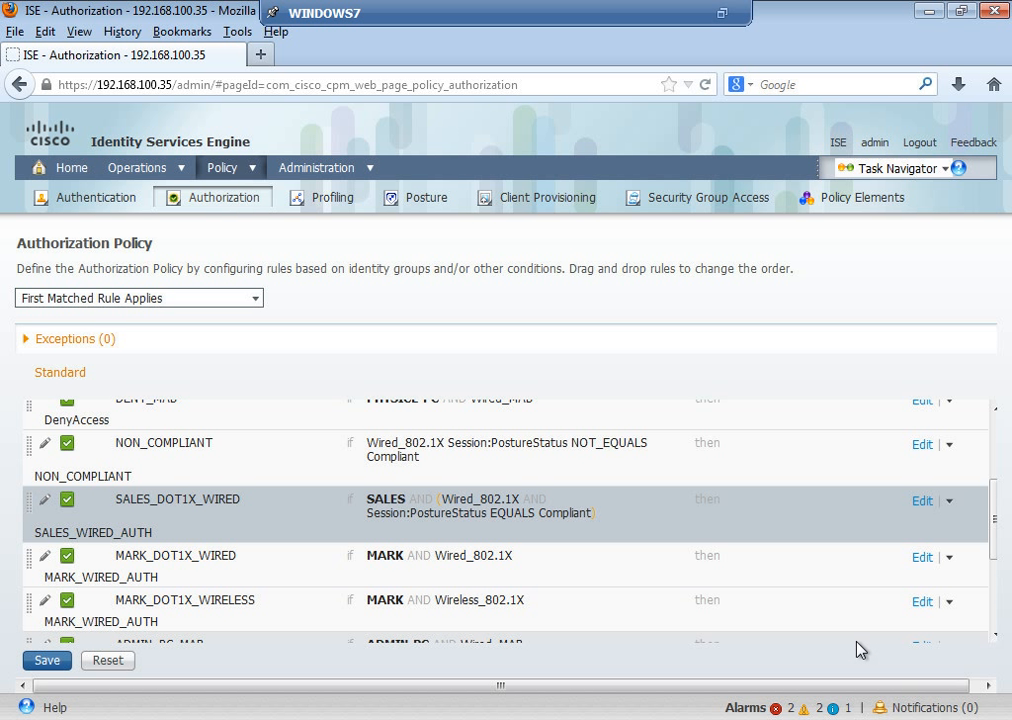
# Step: Edit MARK_DOT1X_WIRED and add an attribute/value condition beside Wired_802.1X
pyautogui.click(924, 558)
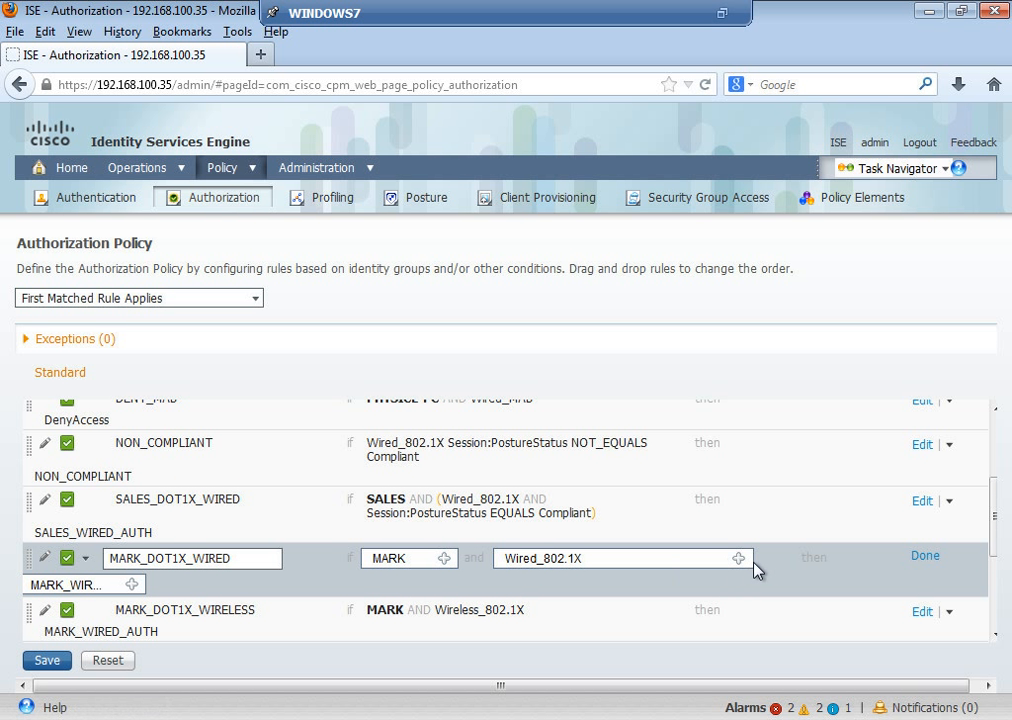
pyautogui.click(740, 559)
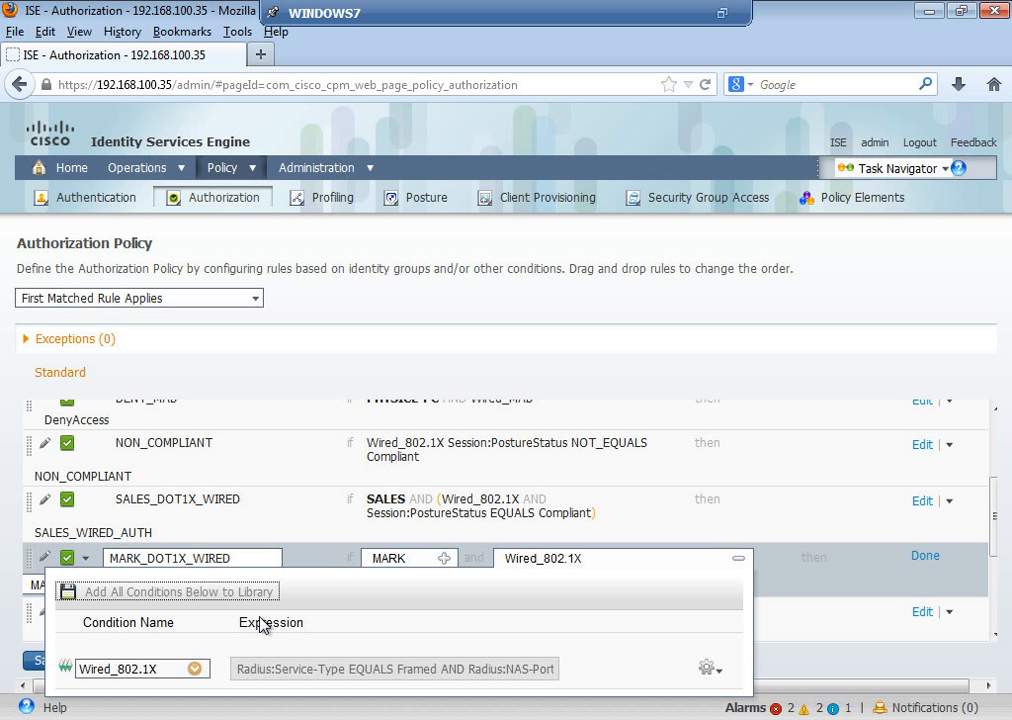
pyautogui.click(708, 667)
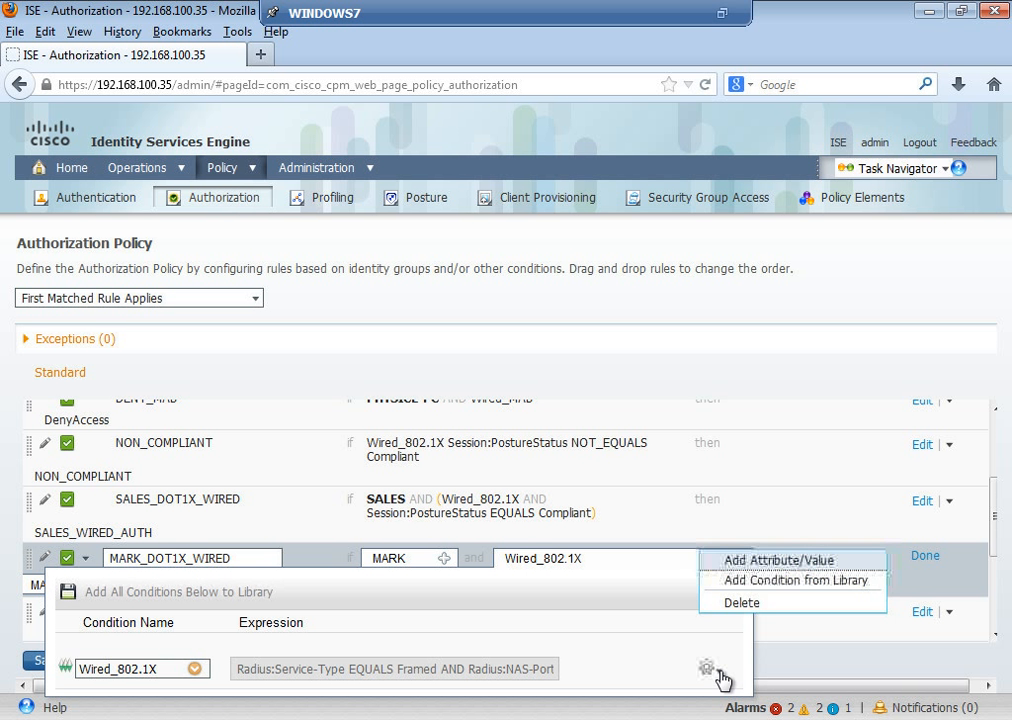
pyautogui.click(775, 562)
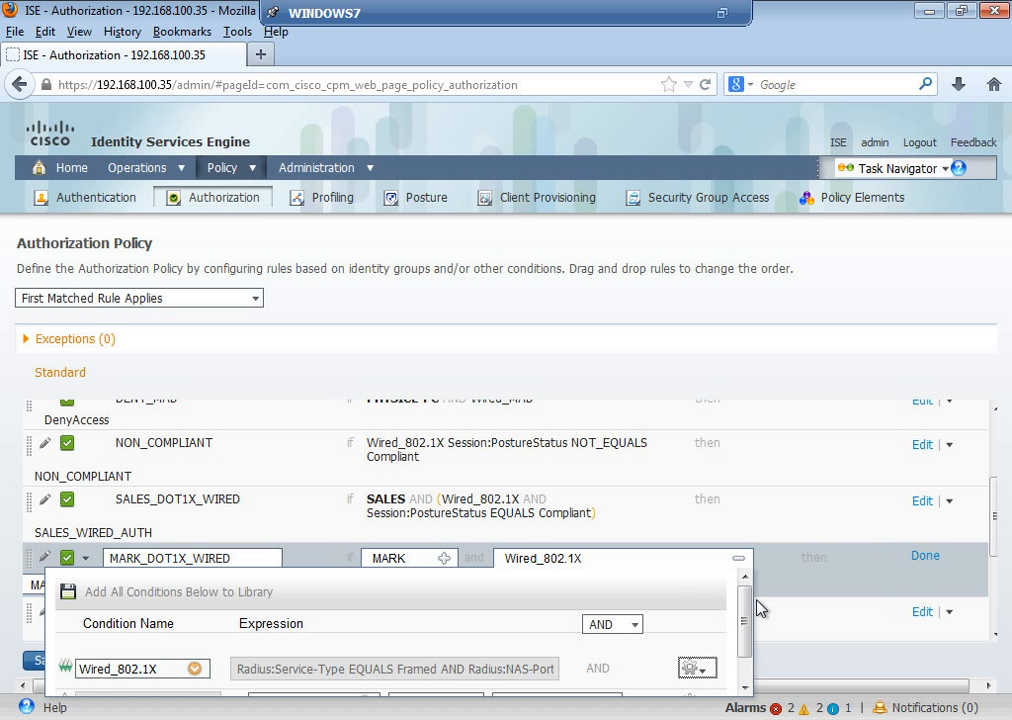
pyautogui.scroll(-1, 752, 660)
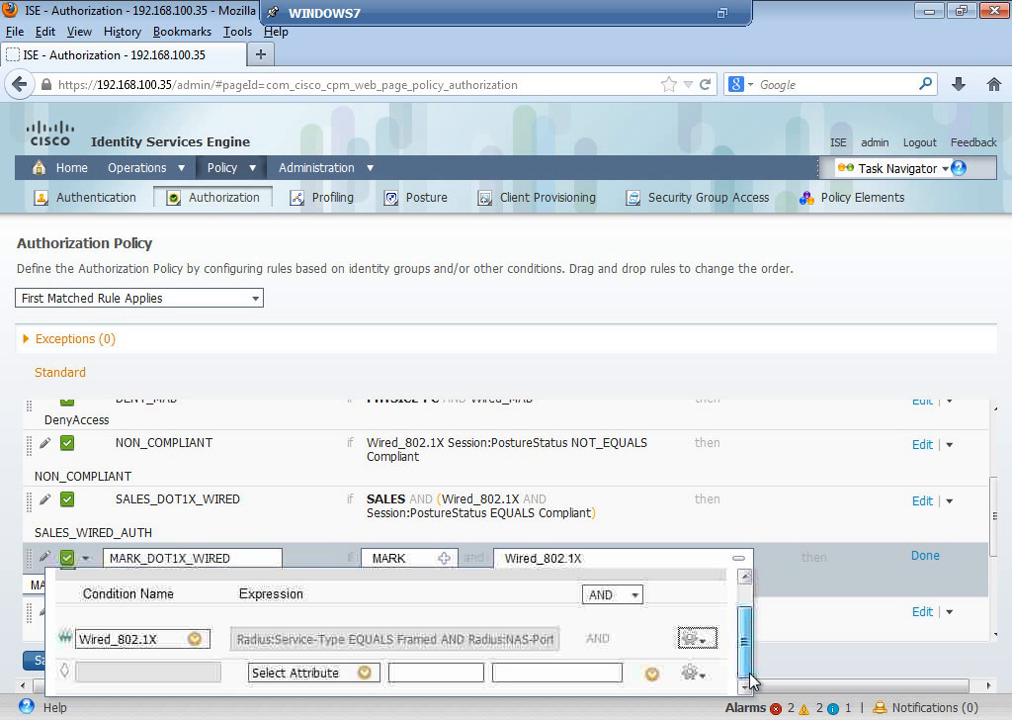
# Step: Set the new condition to Session:PostureStatus Equals Compliant and finish editing
pyautogui.click(364, 672)
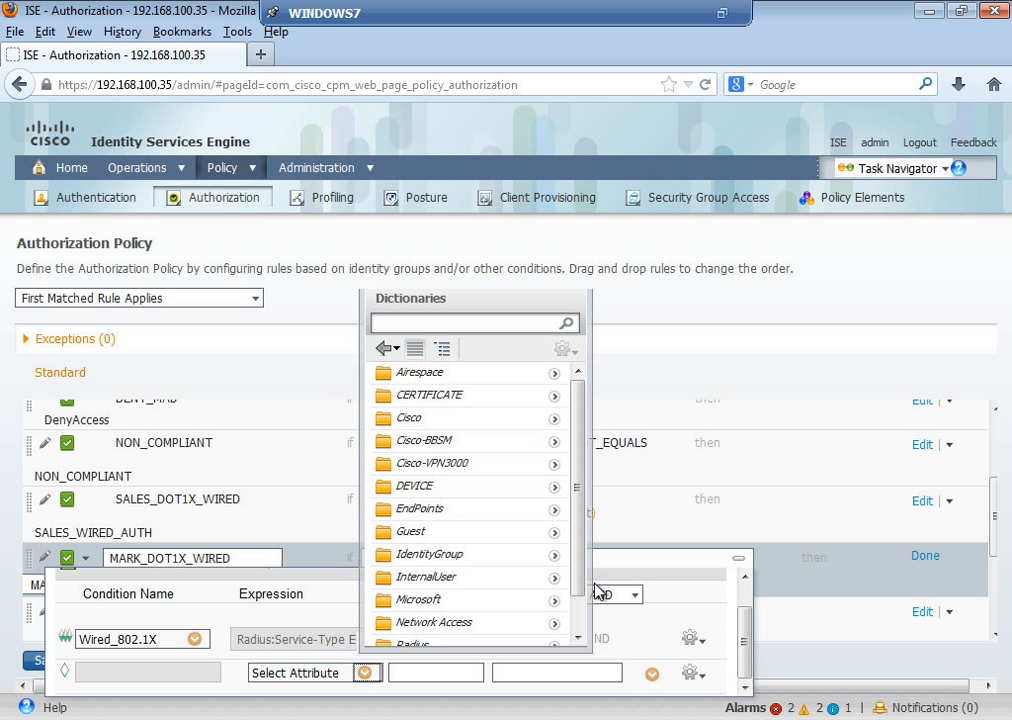
pyautogui.scroll(-1, 575, 612)
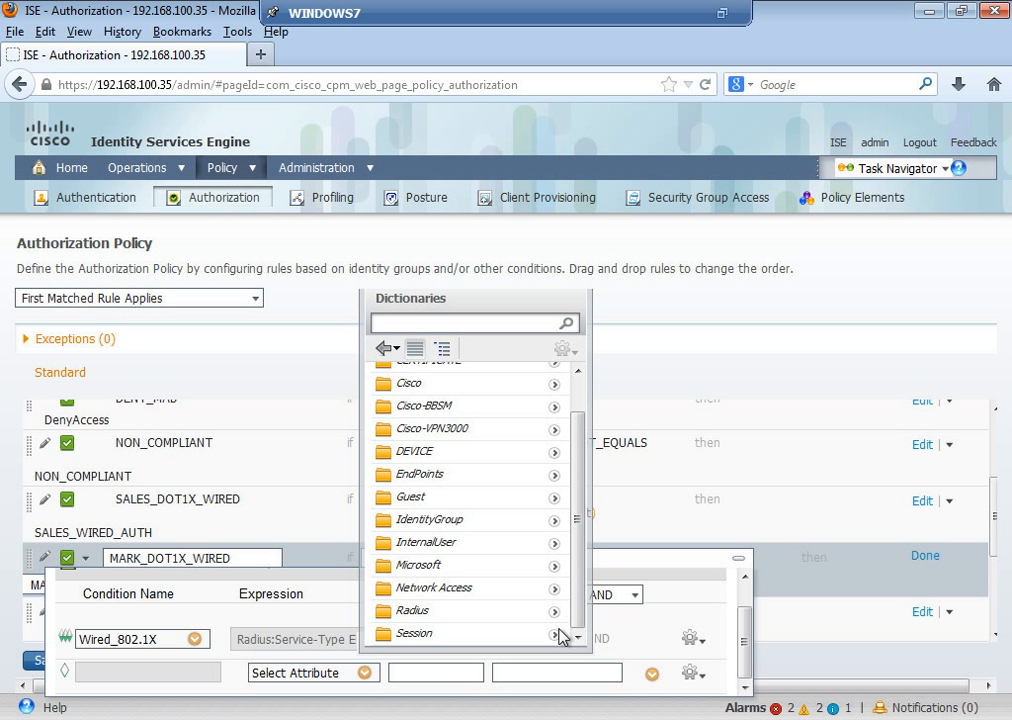
pyautogui.click(554, 634)
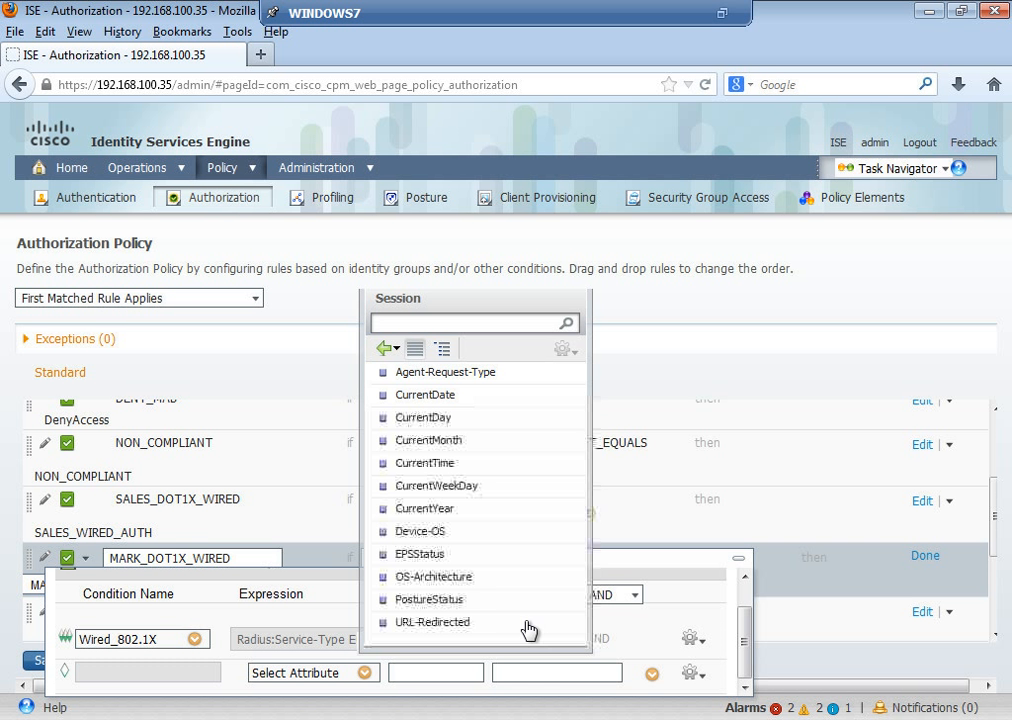
pyautogui.click(420, 600)
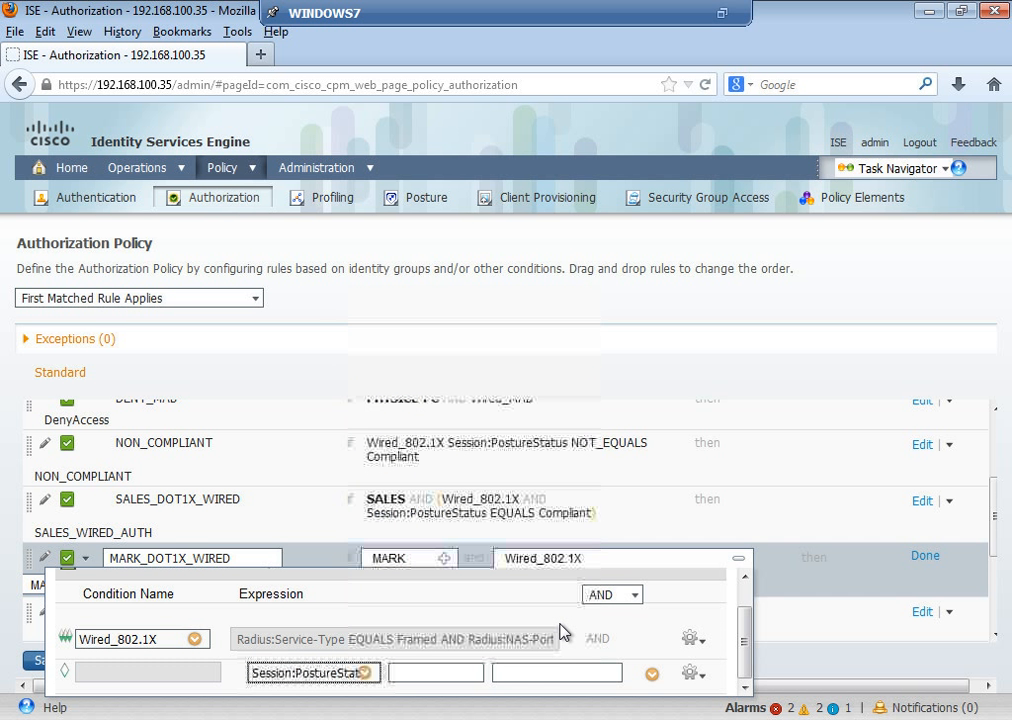
pyautogui.click(470, 679)
pyautogui.click(468, 677)
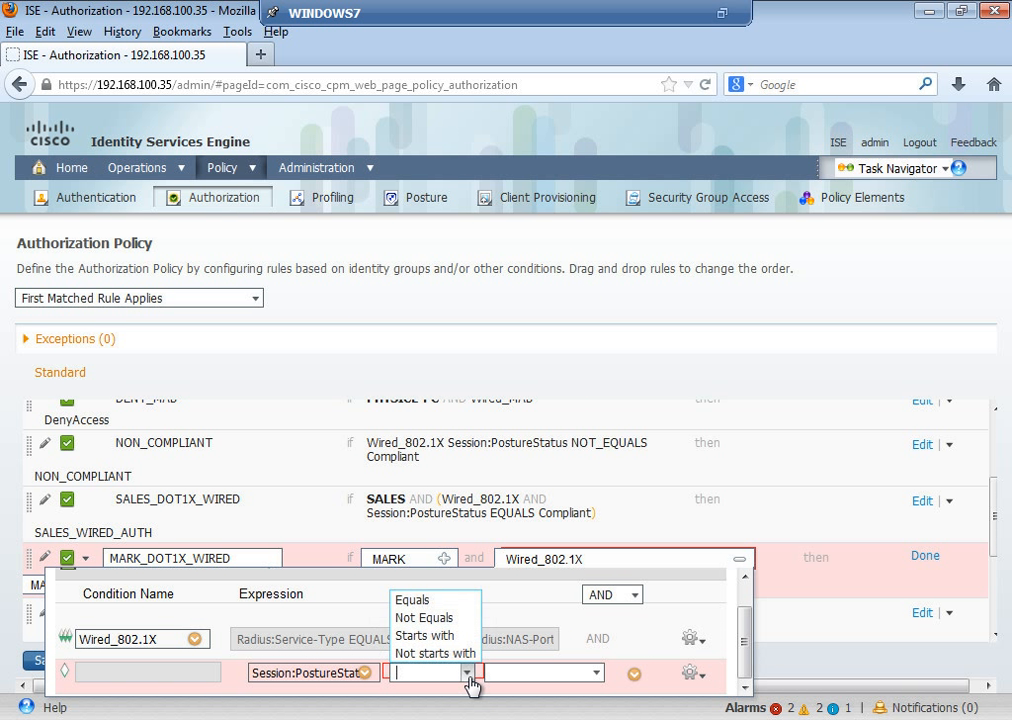
pyautogui.click(413, 601)
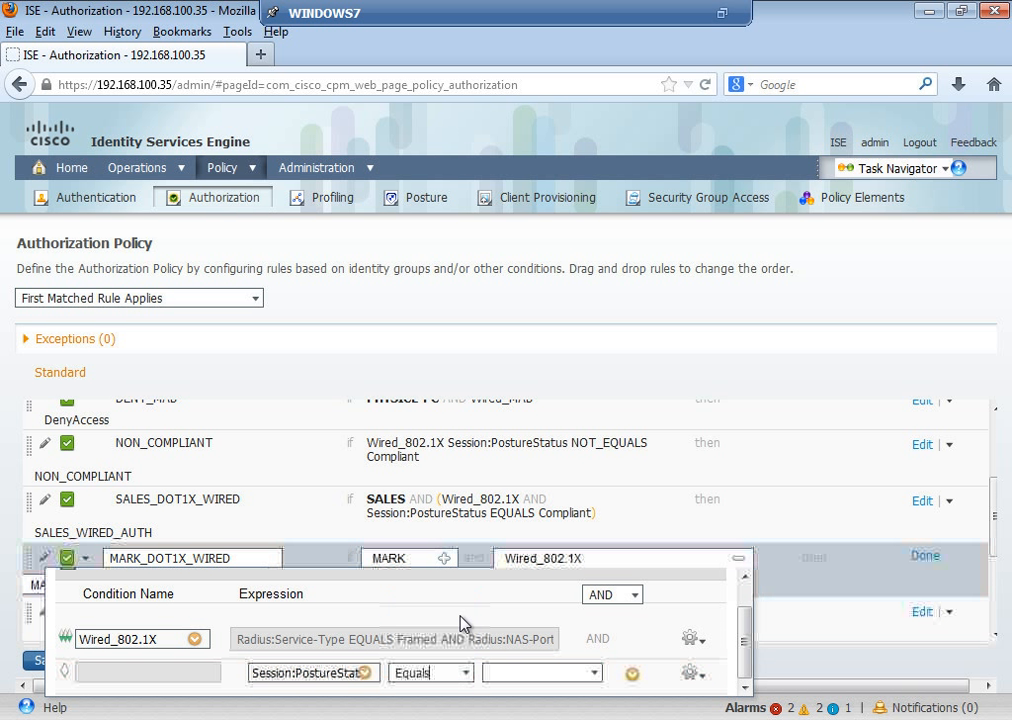
pyautogui.click(590, 674)
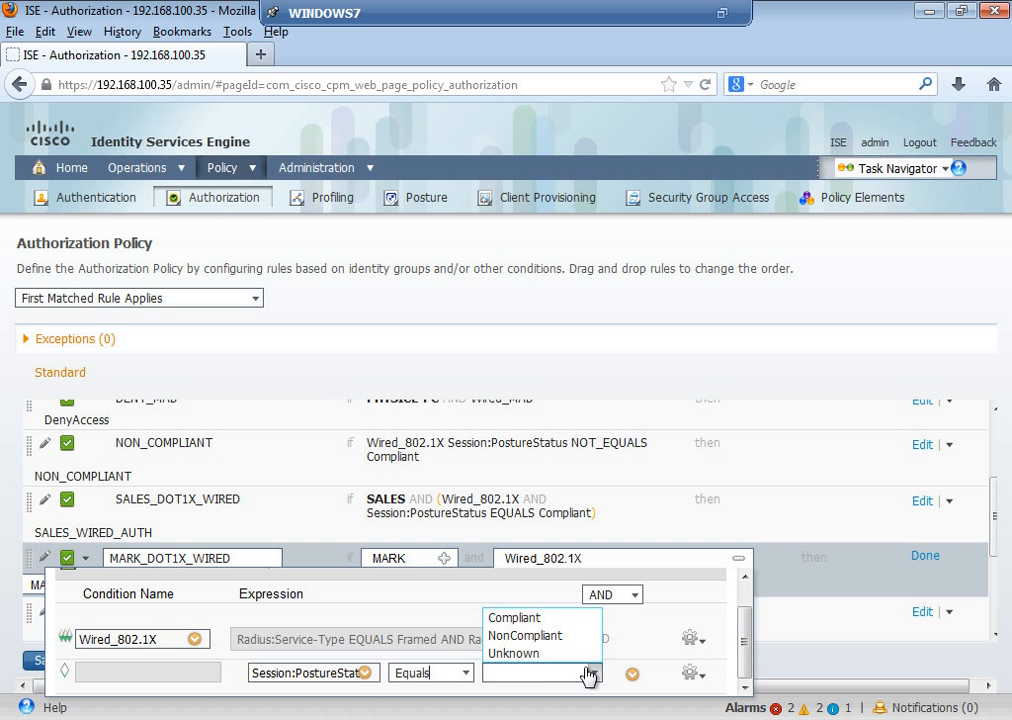
pyautogui.click(516, 617)
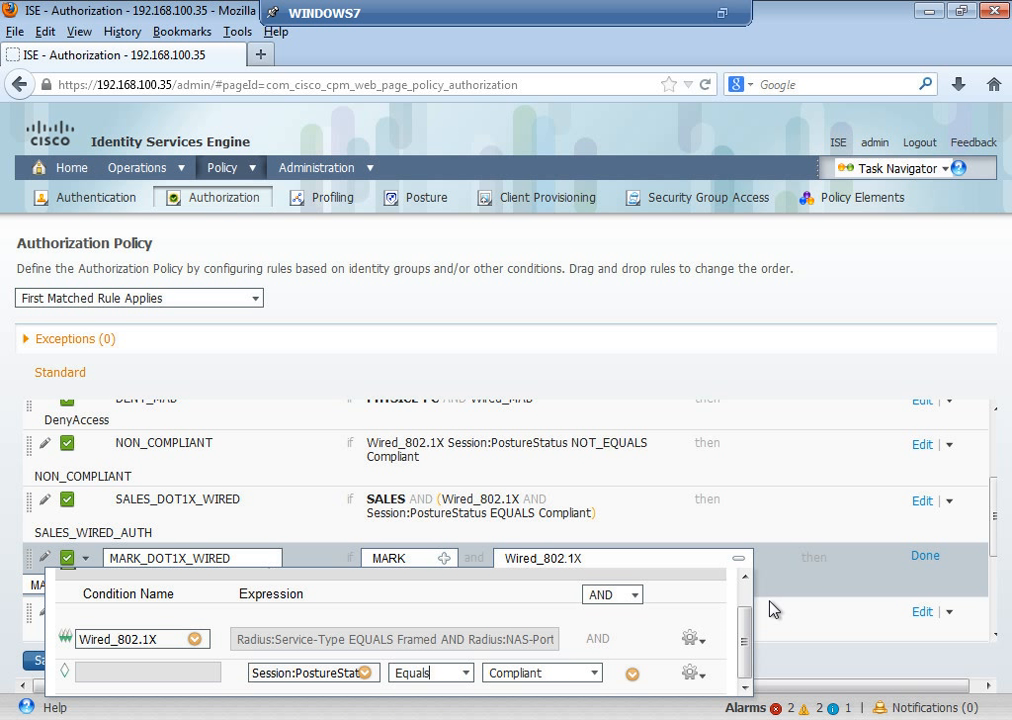
pyautogui.click(915, 557)
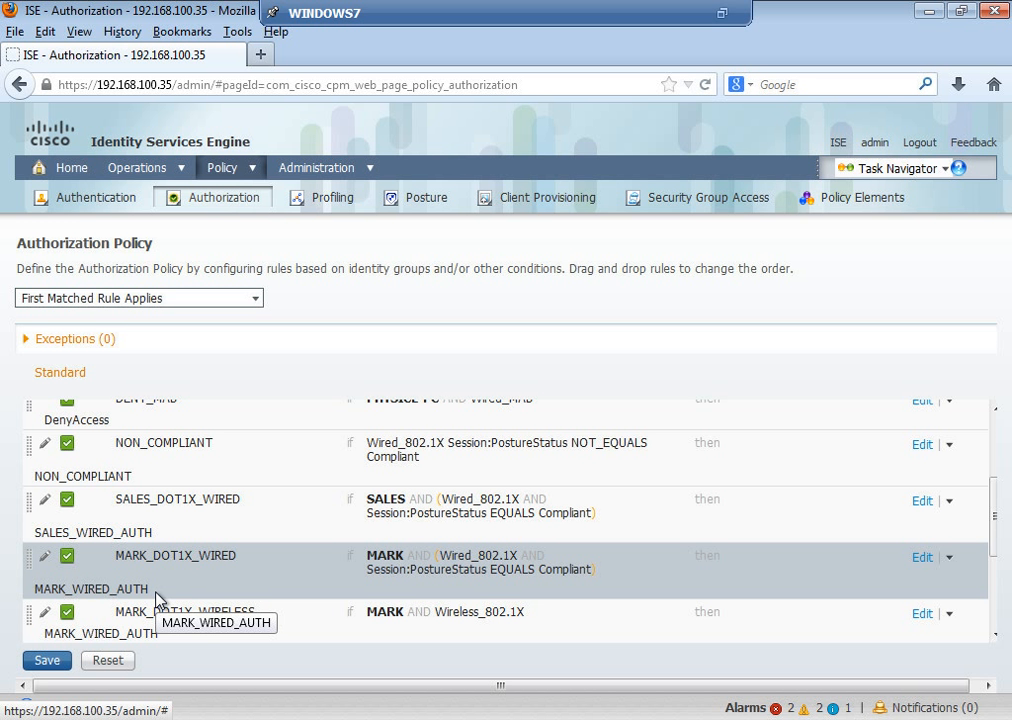
# Step: Save the policy table so NON_COMPLIANT, SALES_DOT1X_WIRED and MARK_DOT1X_WIRED keep their posture requirements
pyautogui.click(60, 662)
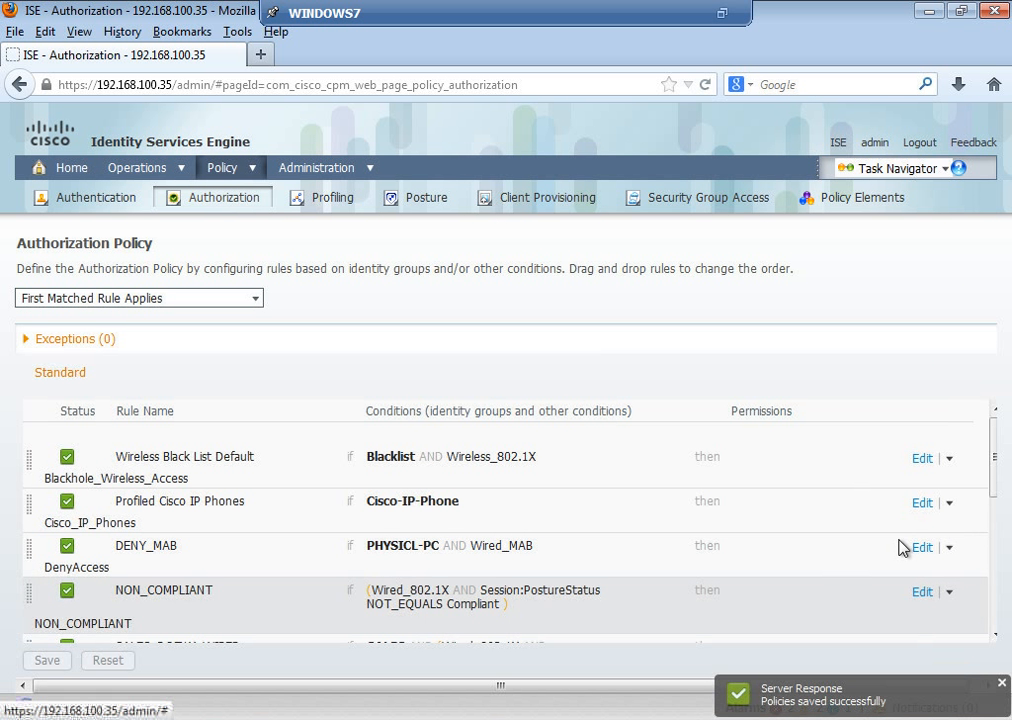
pyautogui.moveTo(996, 486); pyautogui.dragTo(996, 535)
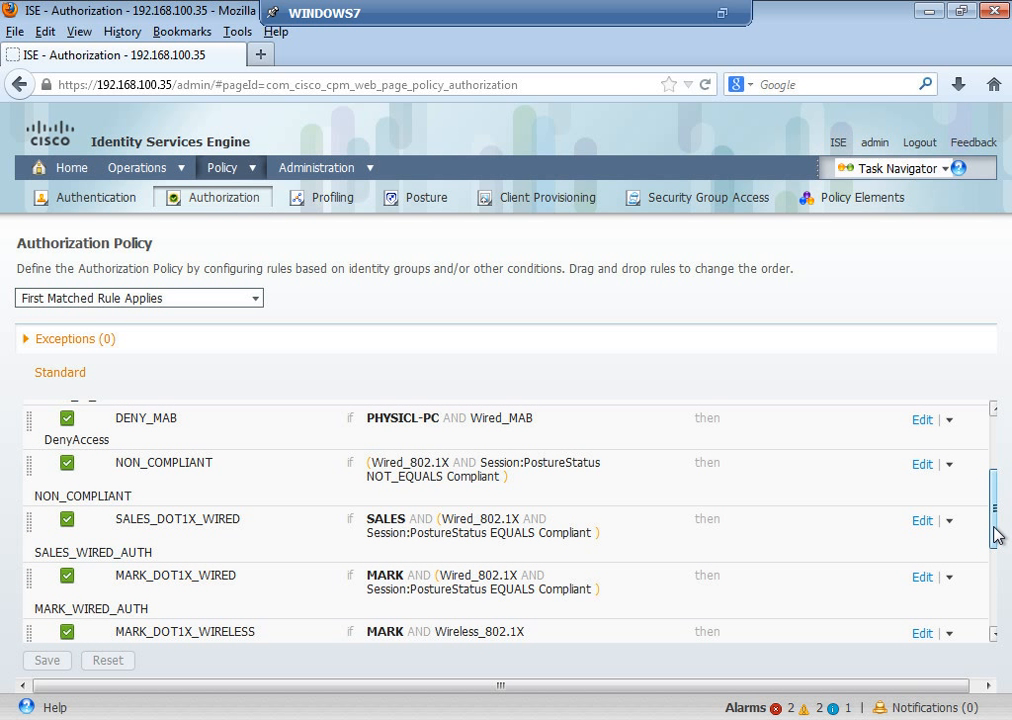
pyautogui.click(837, 142)
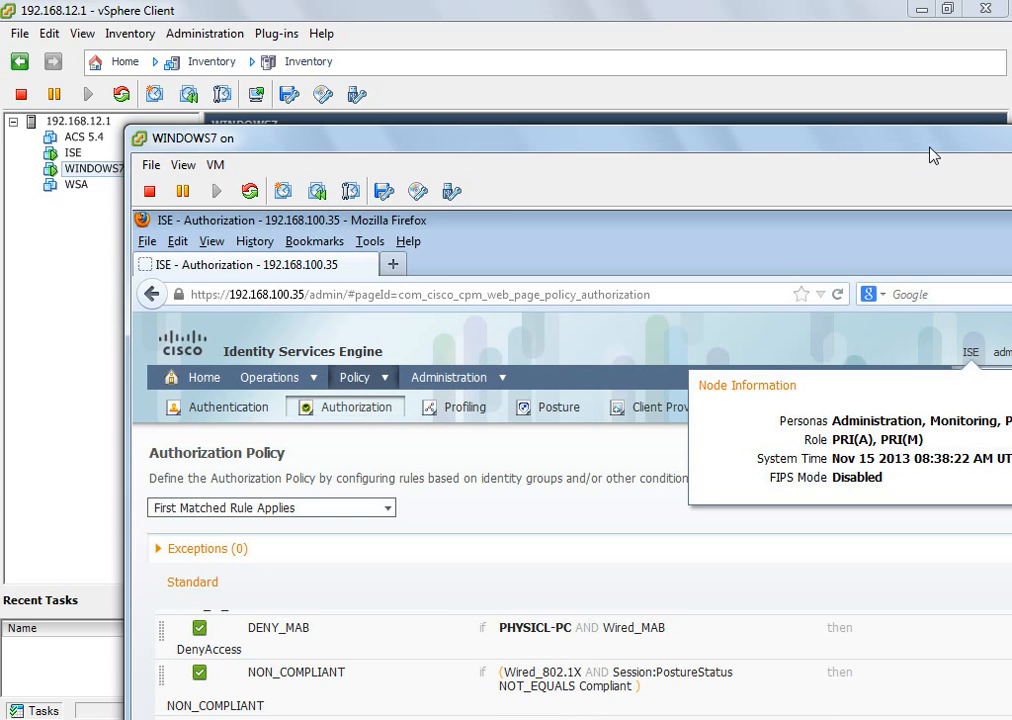
# Step: Log in to switch SW2 in PuTTY and enter privileged mode with the enable password
pyautogui.moveTo(933, 155); pyautogui.dragTo(741, 123)
pyautogui.click(861, 103)
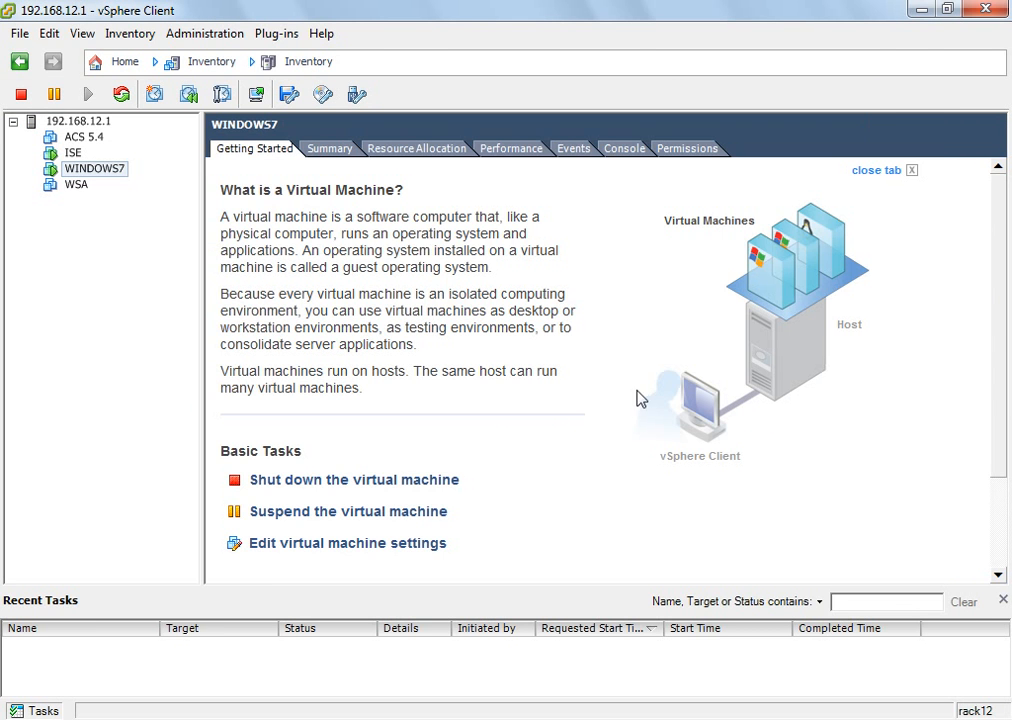
pyautogui.click(308, 718)
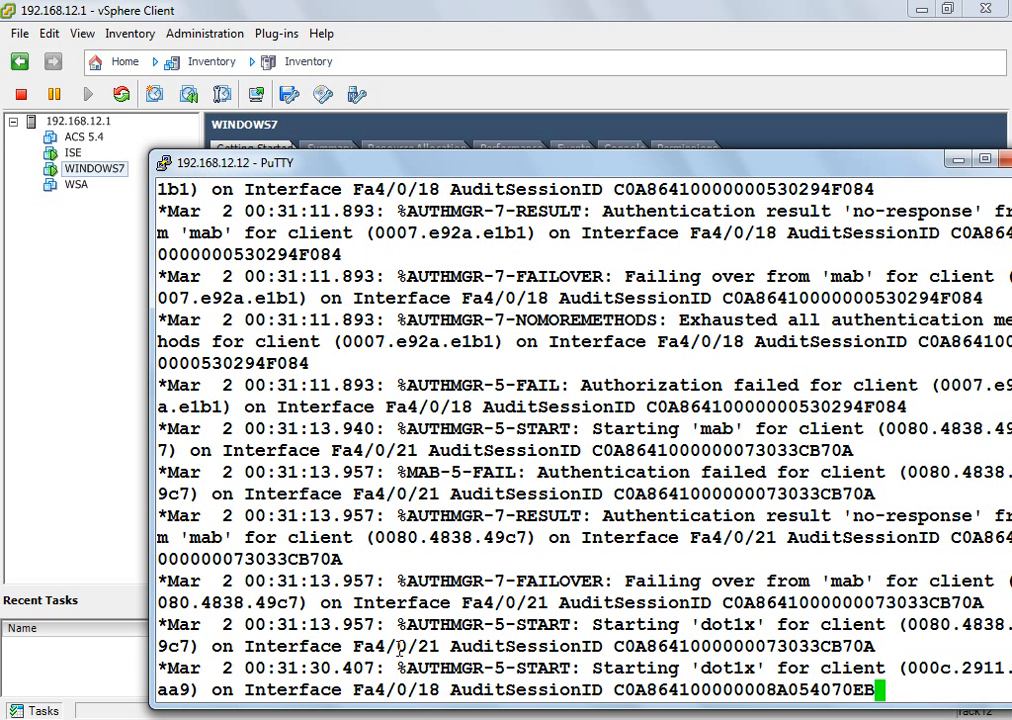
pyautogui.press('Return')
pyautogui.press('Return')
pyautogui.press('Return')
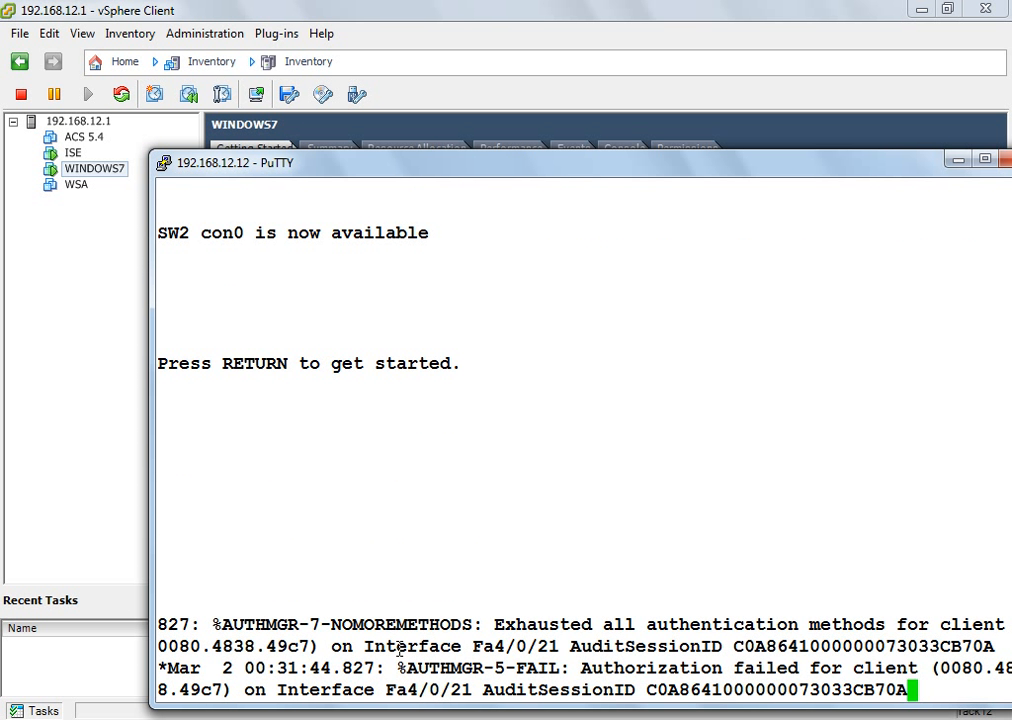
pyautogui.press('Return')
pyautogui.write('admin')
pyautogui.press('Return')
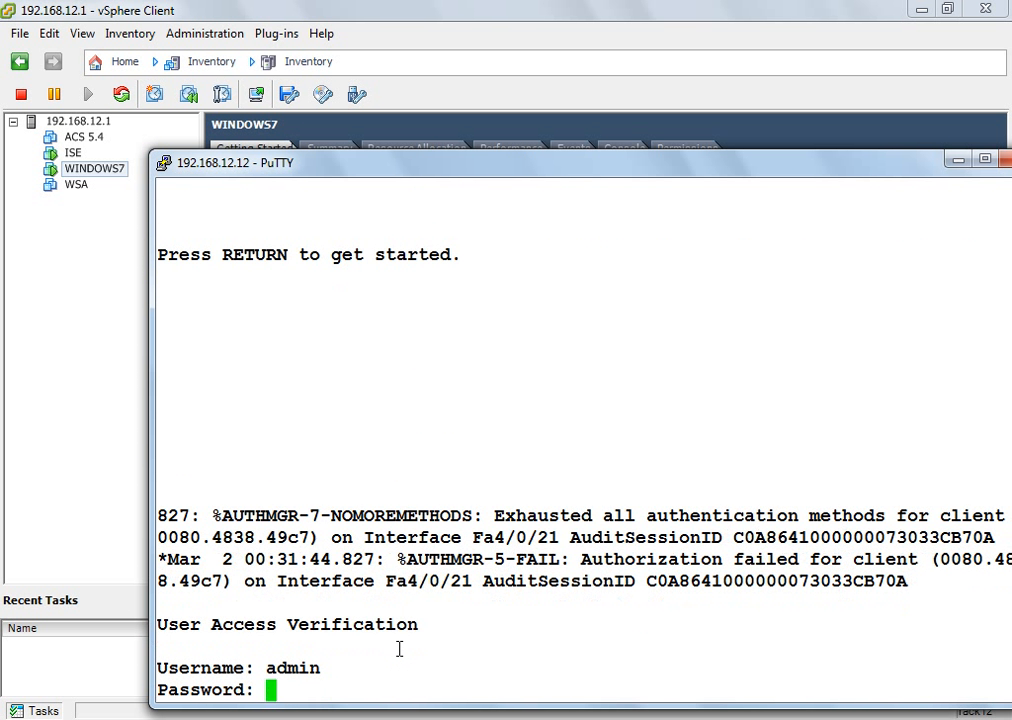
pyautogui.press('Return')
pyautogui.write('en')
pyautogui.press('Return')
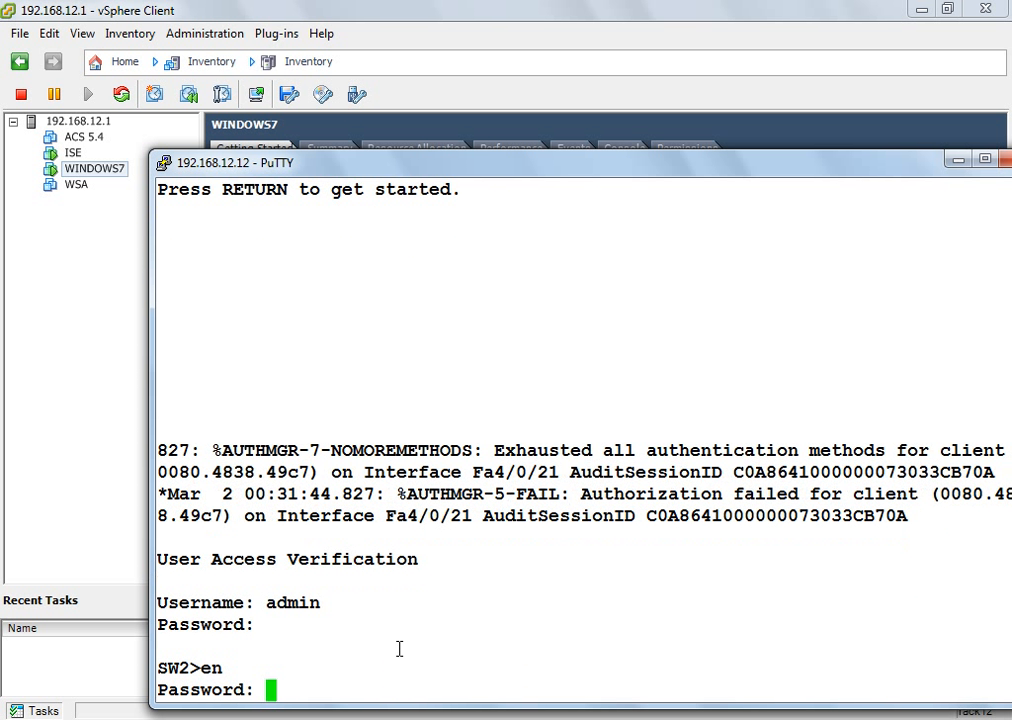
pyautogui.press('Return')
# Step: Enter global configuration mode and create the extended access list REDIR
pyautogui.write('conf t')
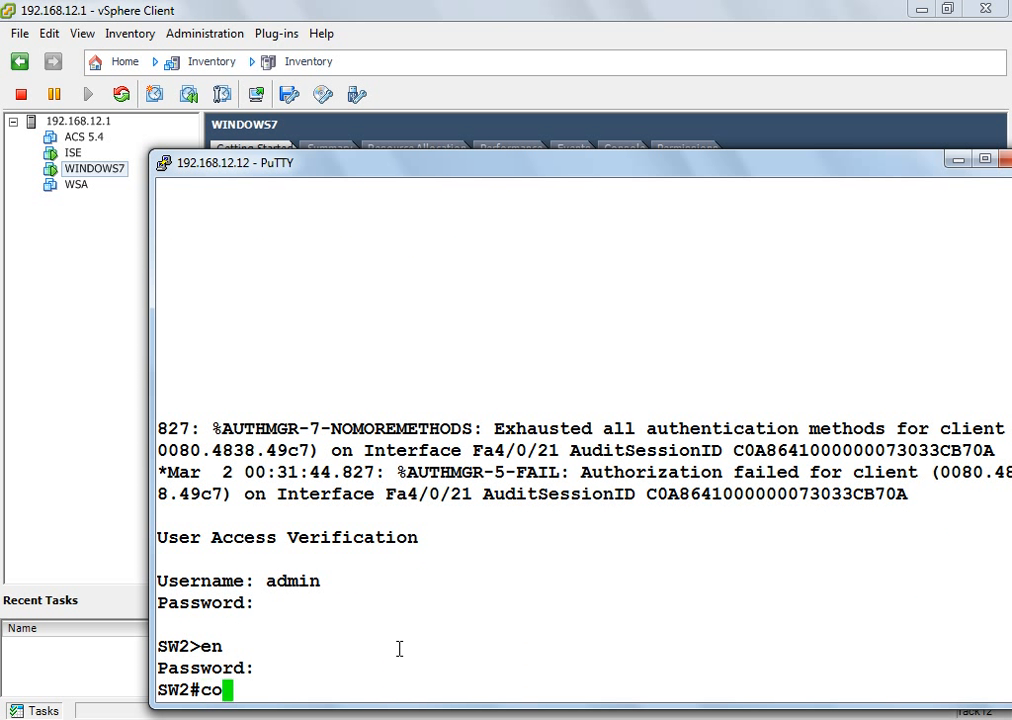
pyautogui.press('Return')
pyautogui.write('ip acces')
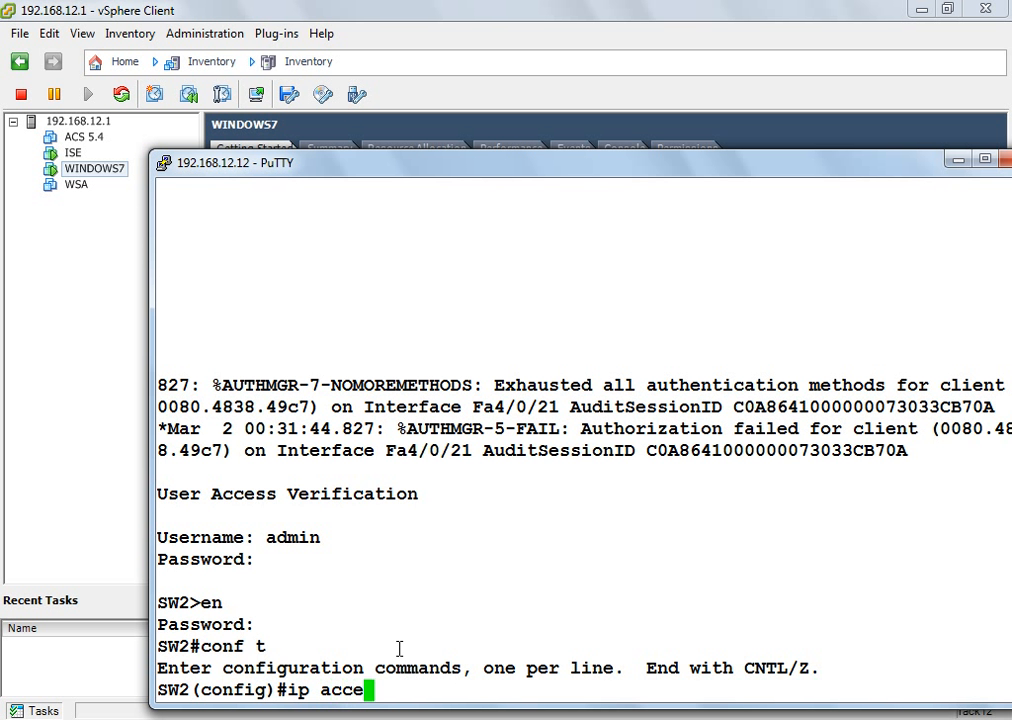
pyautogui.press('Tab')
pyautogui.write('ex')
pyautogui.press('Tab')
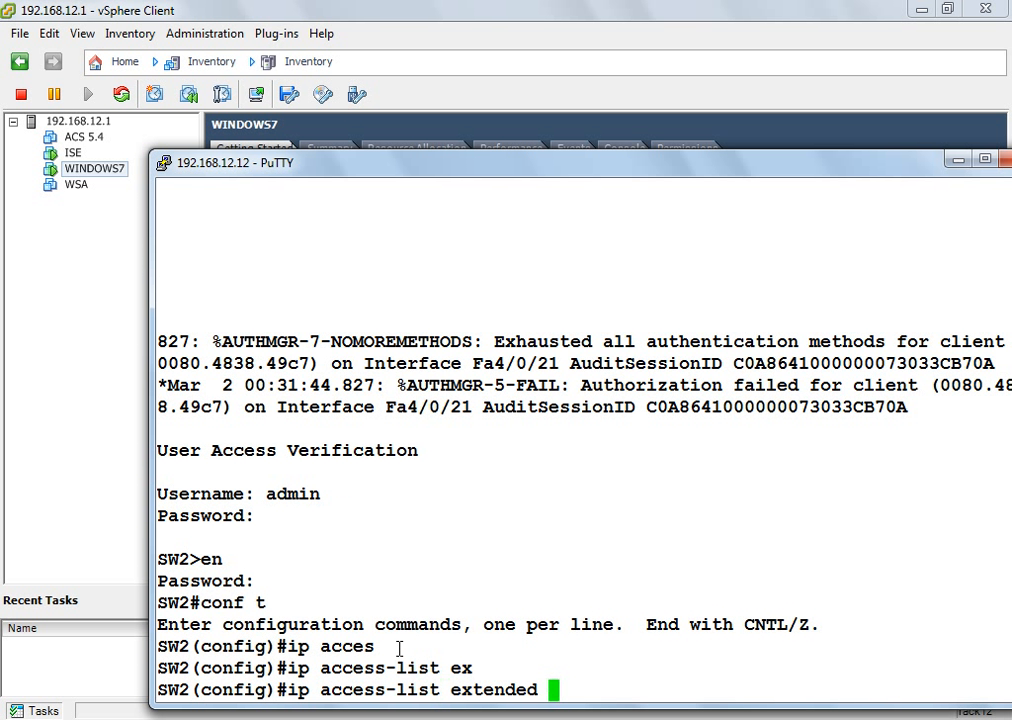
pyautogui.write('REDIR')
pyautogui.press('Return')
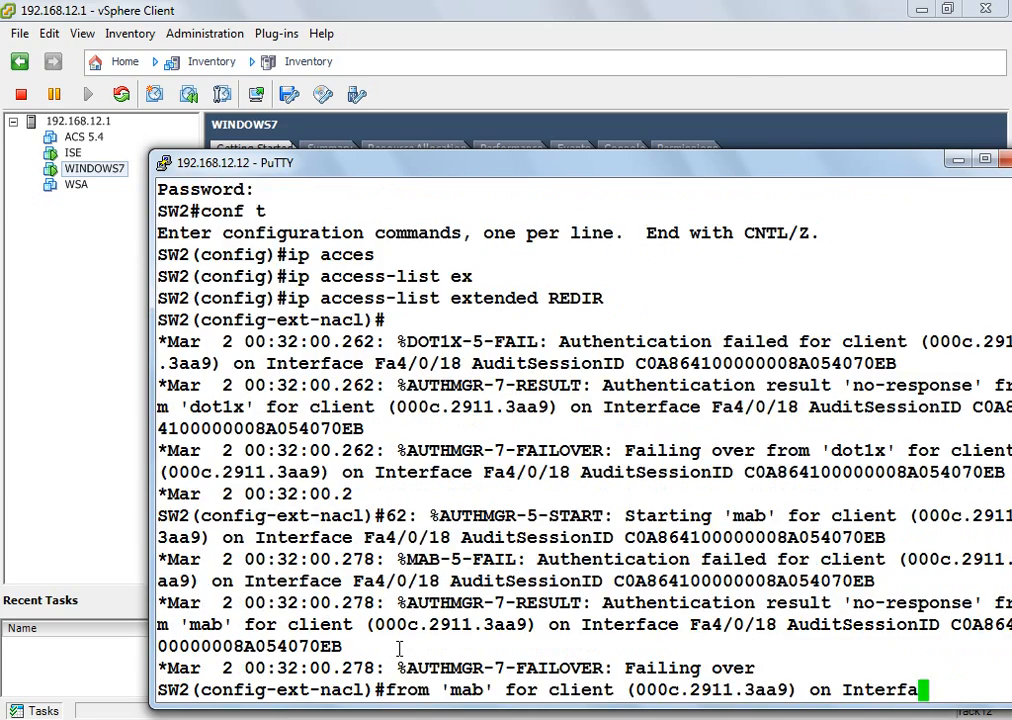
# Step: Add REDIR entries denying UDP bootpc and bootps traffic from any to any
pyautogui.press('Return')
pyautogui.press('Return')
pyautogui.press('Return')
pyautogui.press('Return')
pyautogui.press('Return')
pyautogui.press('Return')
pyautogui.press('Return')
pyautogui.press('Return')
pyautogui.press('Return')
pyautogui.write('deny')
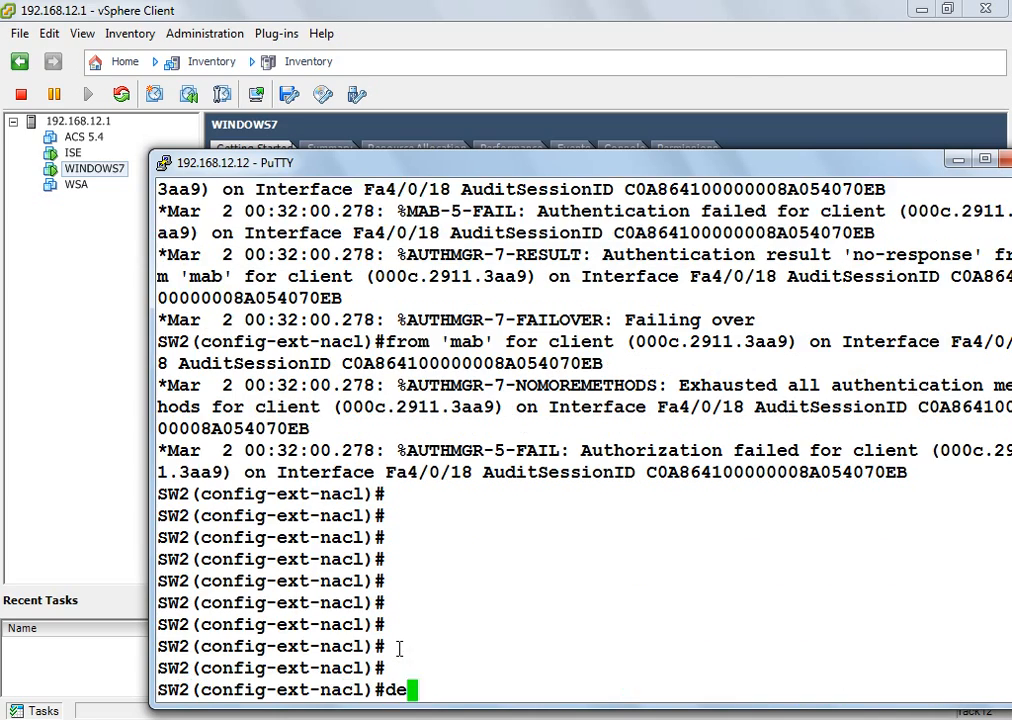
pyautogui.press('Tab')
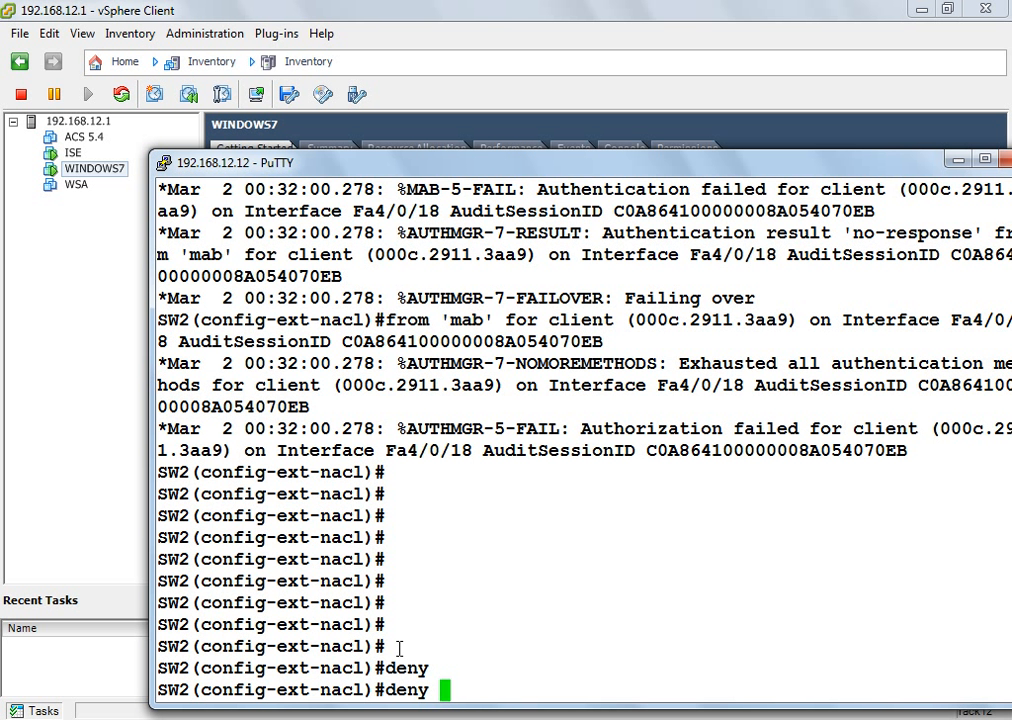
pyautogui.write('udp ')
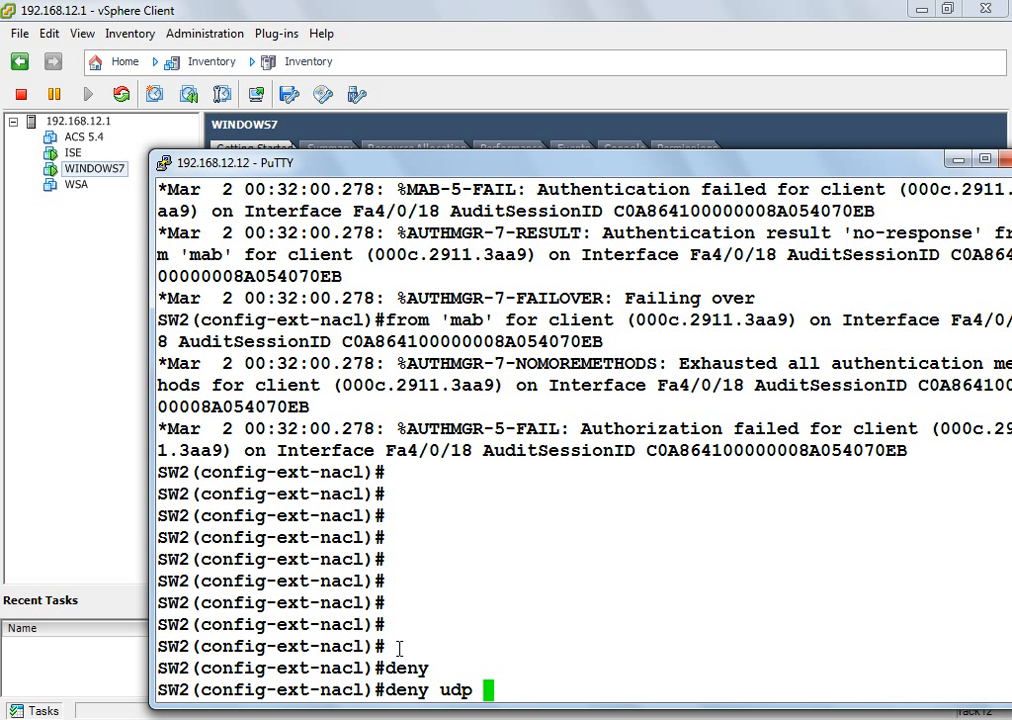
pyautogui.write('any any ee')
pyautogui.press('BackSpace')
pyautogui.write('q bot')
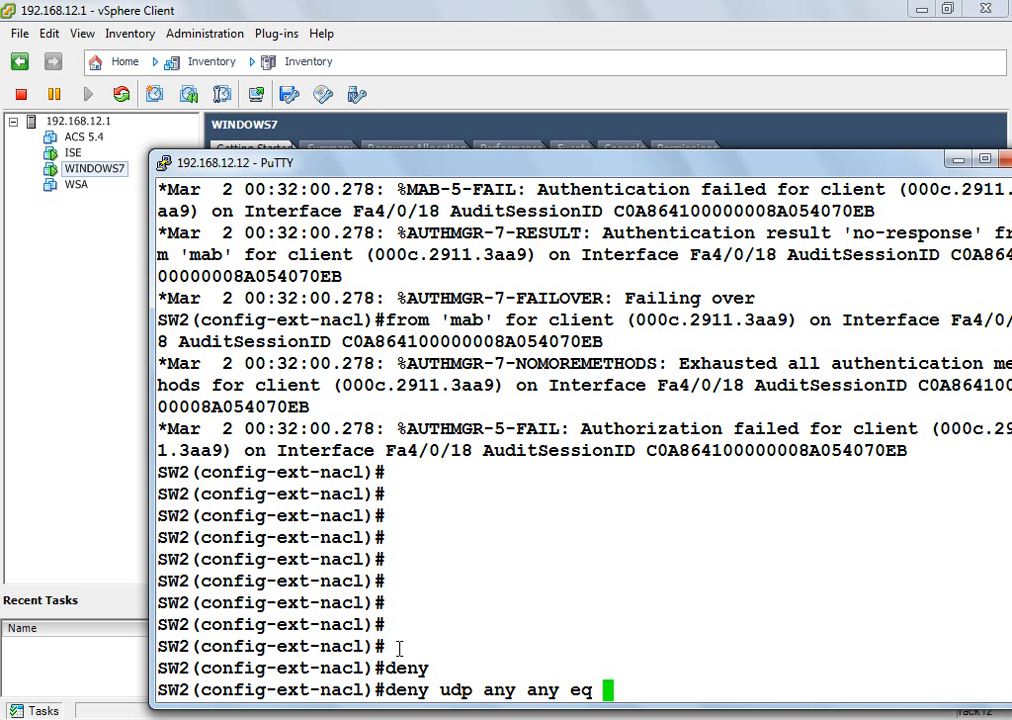
pyautogui.press('Tab')
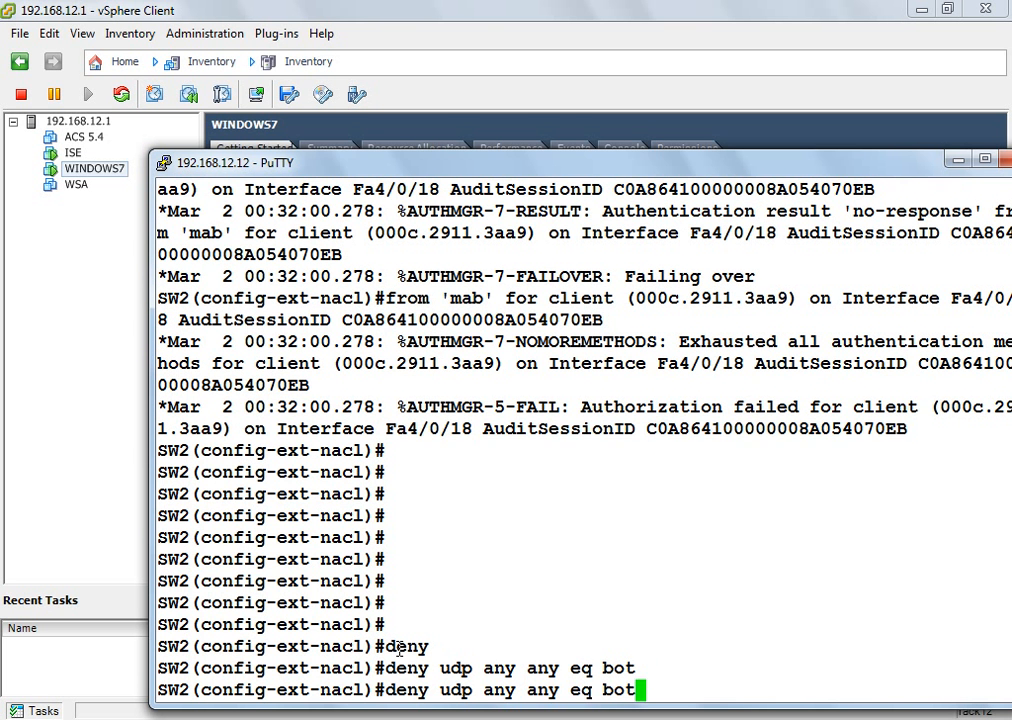
pyautogui.press('BackSpace')
pyautogui.write('o')
pyautogui.press('Tab')
pyautogui.write('c')
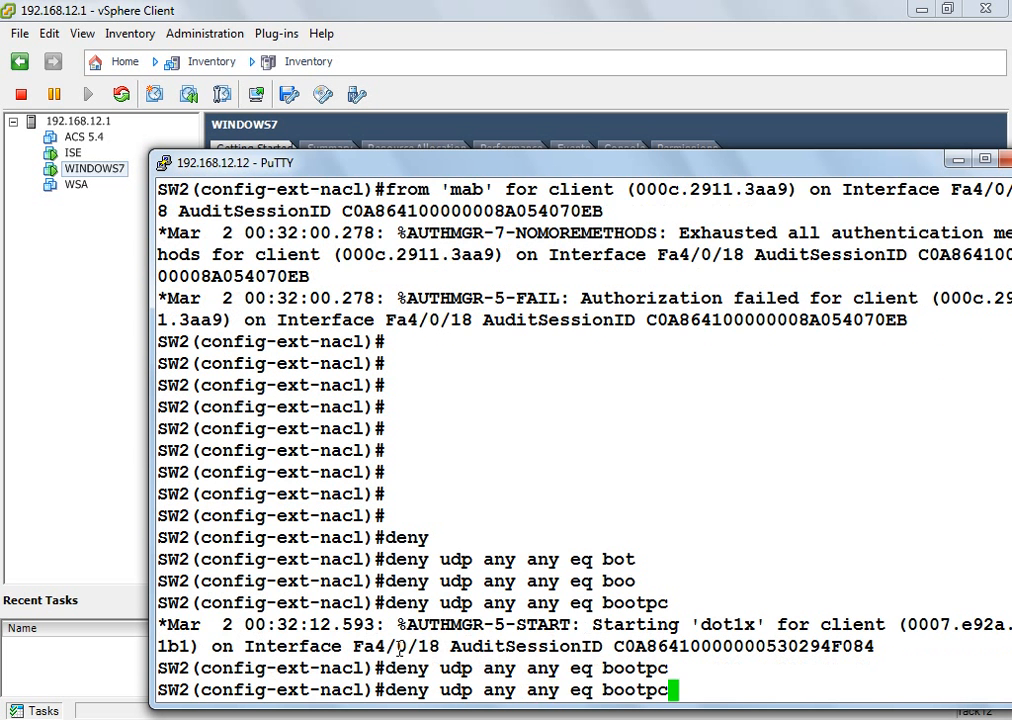
pyautogui.press('BackSpace')
pyautogui.write('s')
pyautogui.press('Return')
# Step: Deny UDP port 53 and all IP traffic to host 192.168.100.35
pyautogui.write('de')
pyautogui.press('Tab')
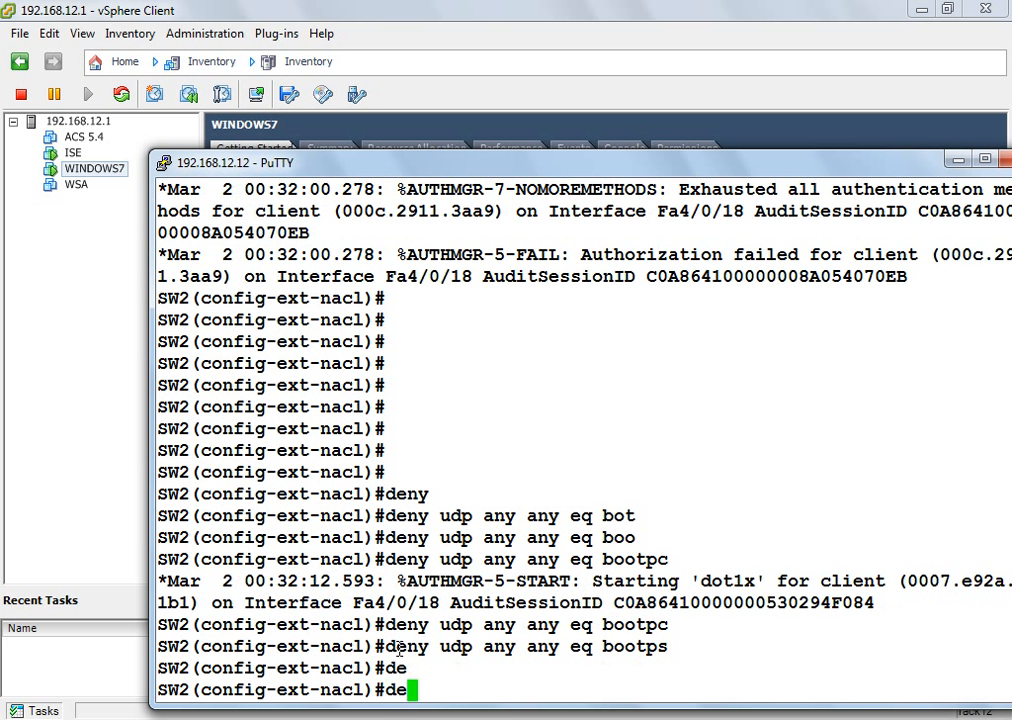
pyautogui.write('n')
pyautogui.press('Tab')
pyautogui.write('udp')
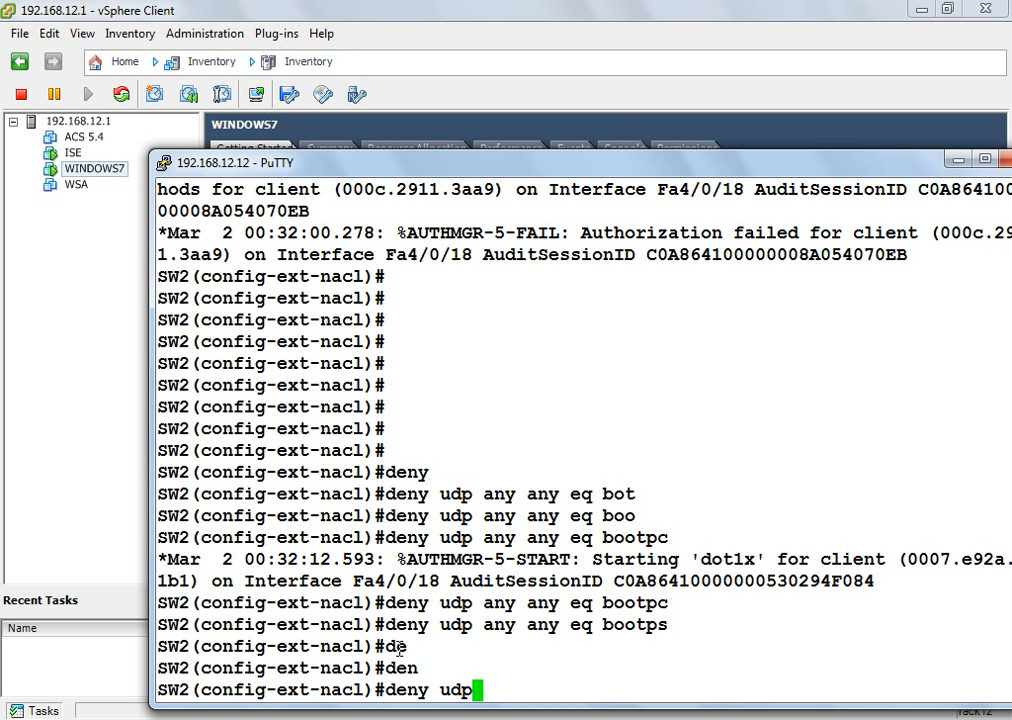
pyautogui.write('  an an eq 53')
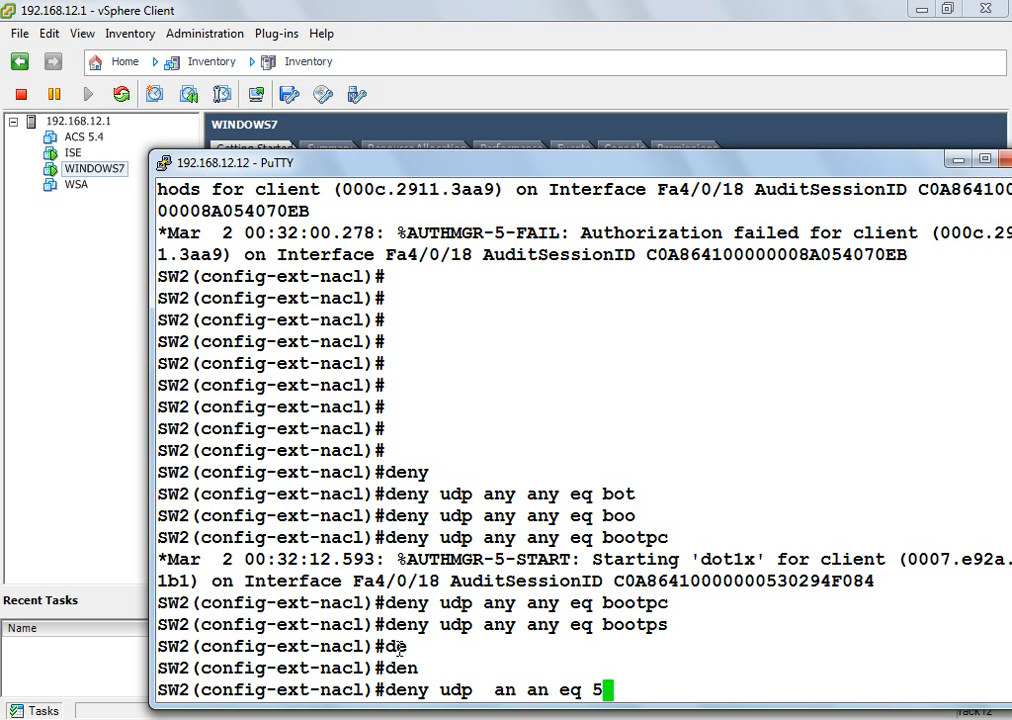
pyautogui.press('Return')
pyautogui.write('den')
pyautogui.press('Tab')
pyautogui.write('ip ny host')
pyautogui.press('BackSpace')
pyautogui.press('BackSpace')
pyautogui.press('BackSpace')
pyautogui.press('BackSpace')
pyautogui.press('BackSpace')
pyautogui.press('BackSpace')
pyautogui.press('BackSpace')
pyautogui.write('an')
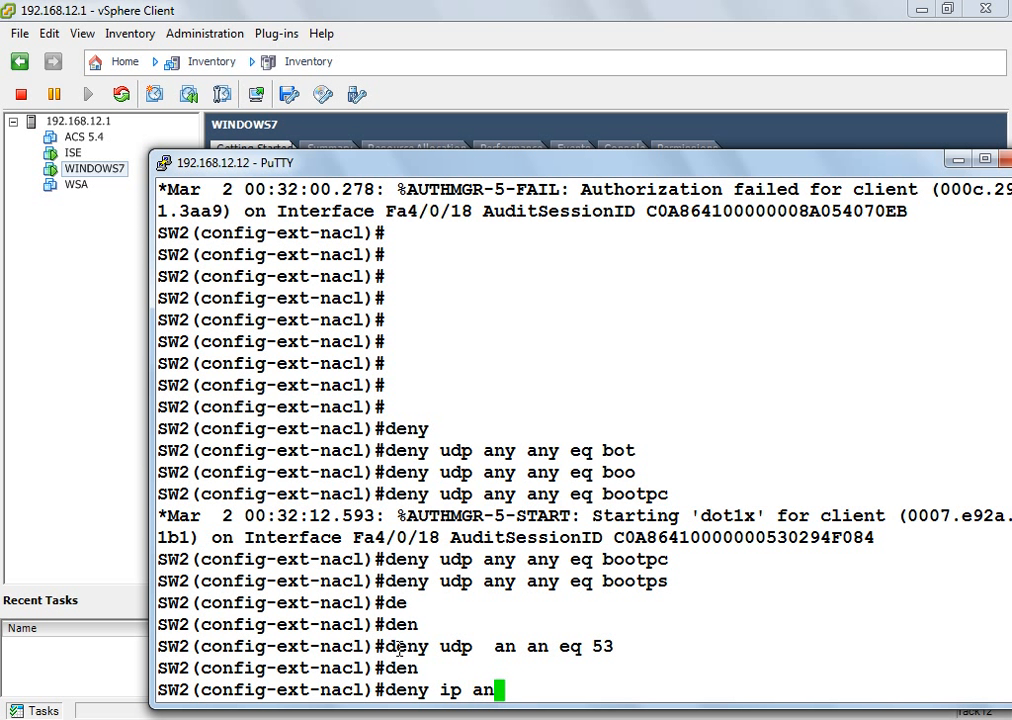
pyautogui.write('y host 192.168.100.35')
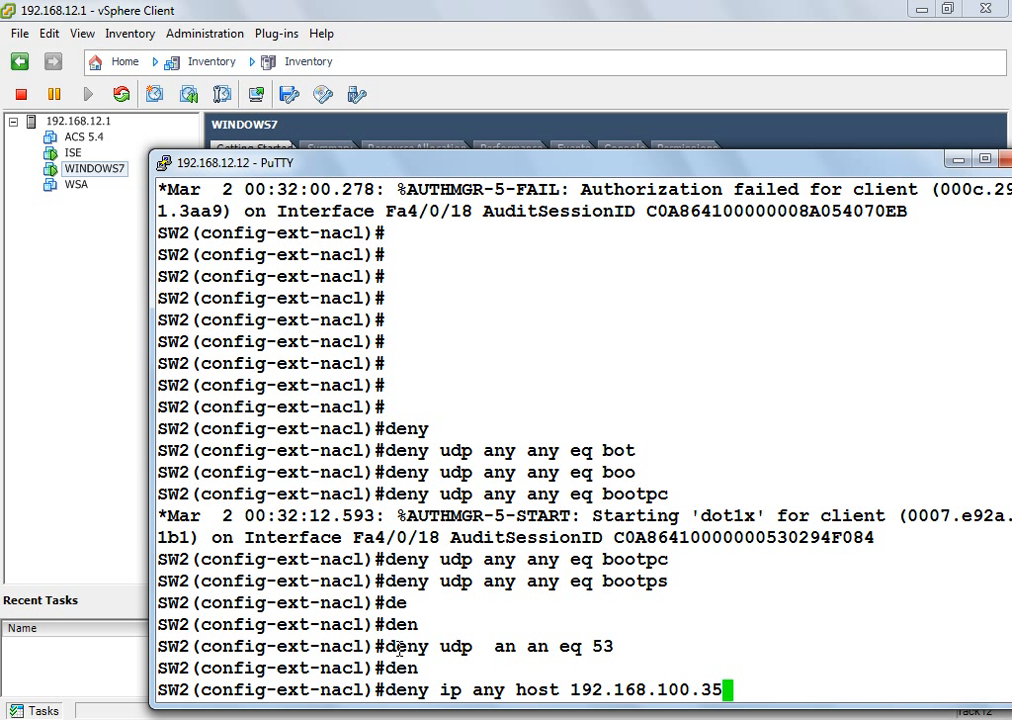
pyautogui.press('Return')
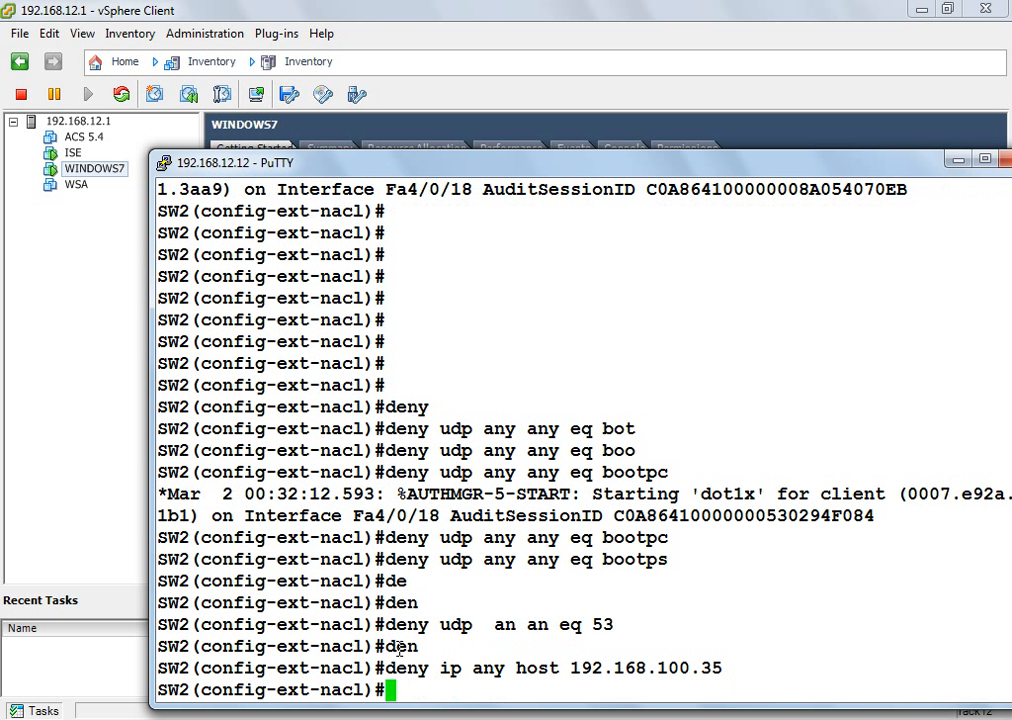
# Step: Permit all other IP traffic with 'permit ip any any' and exit configuration mode
pyautogui.write('per')
pyautogui.press('Return')
pyautogui.write('permit ip a')
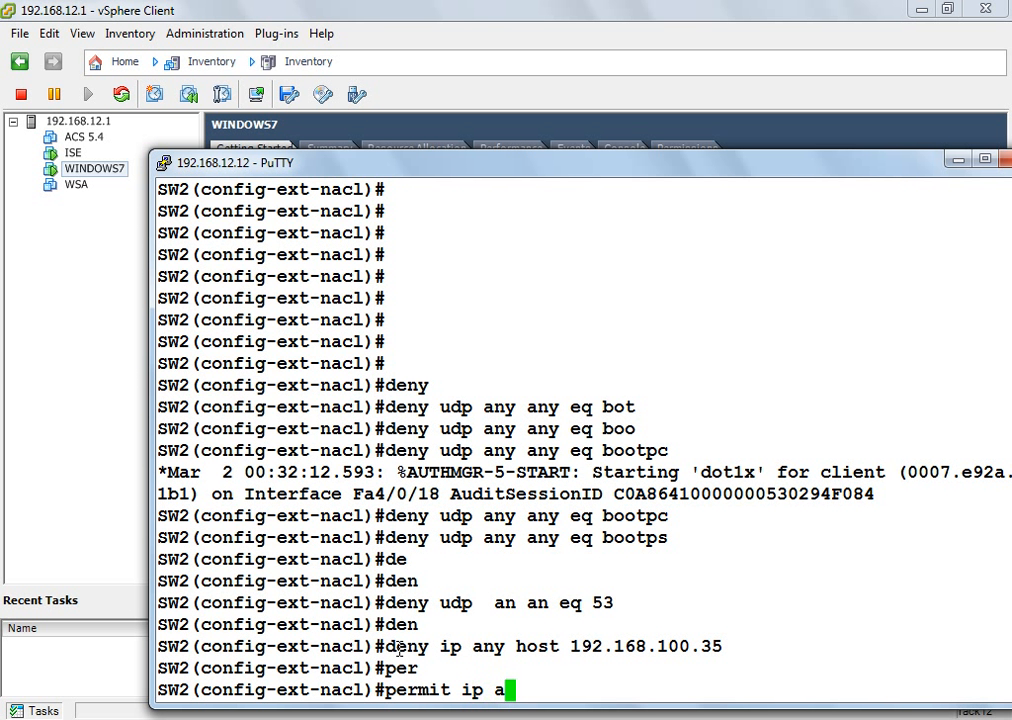
pyautogui.write('n an')
pyautogui.press('Return')
pyautogui.write('end')
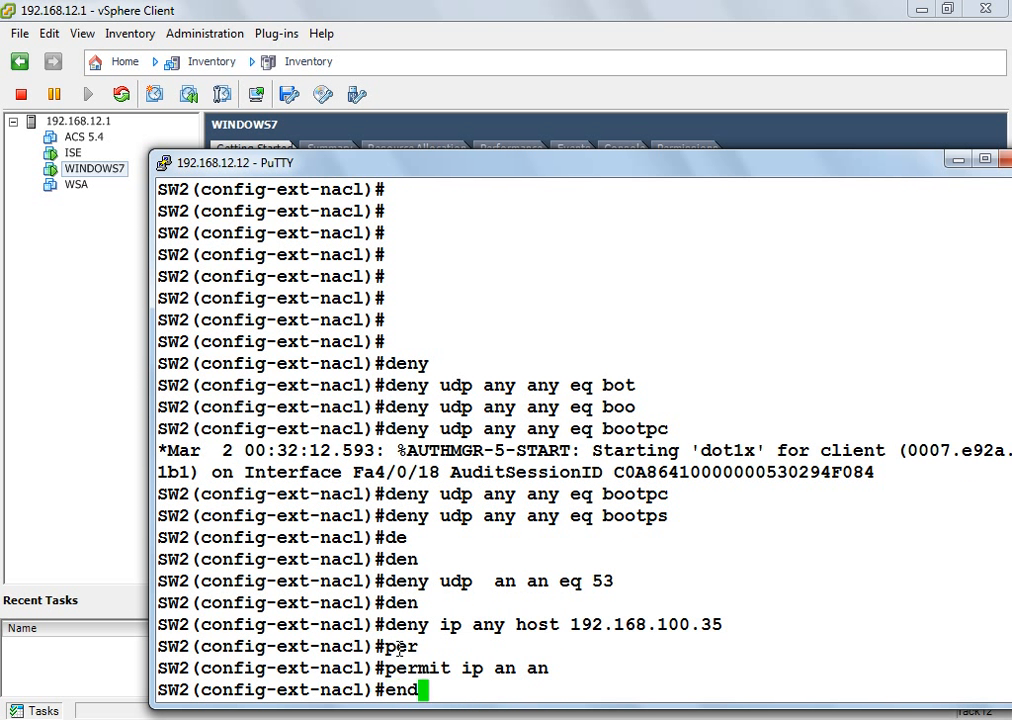
pyautogui.press('Return')
pyautogui.press('Return')
pyautogui.press('Return')
pyautogui.press('Return')
pyautogui.press('Return')
# Step: Show the switch's access lists with 'sh ip access-lists' and copy the six REDIR lines
pyautogui.write('sh ip acc')
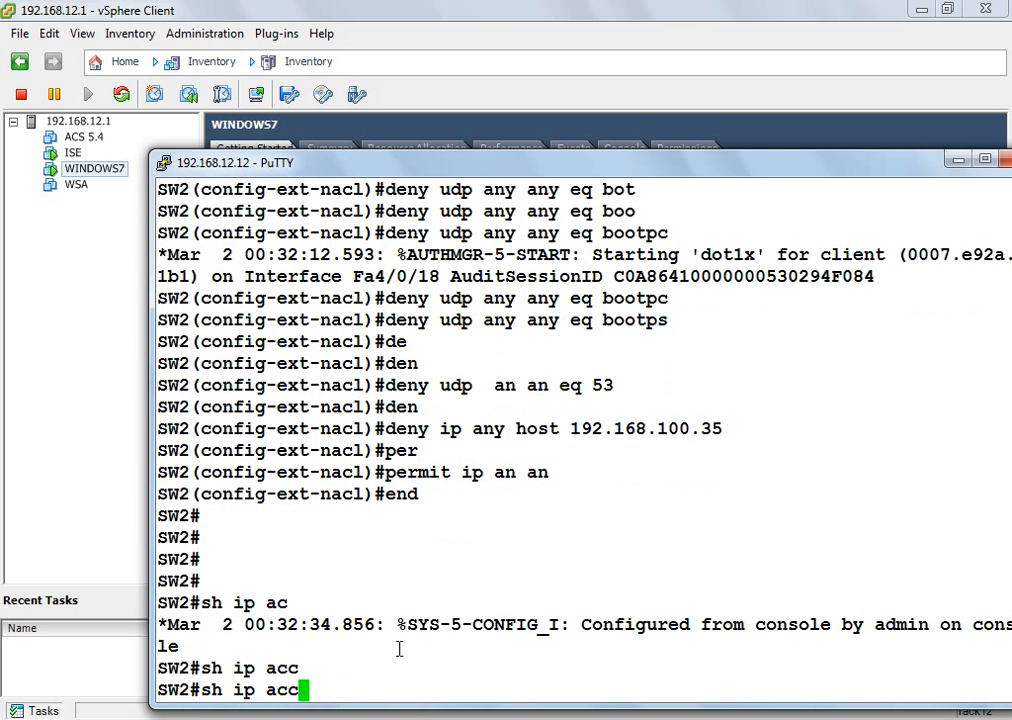
pyautogui.write('es')
pyautogui.press('Tab')
pyautogui.press('Return')
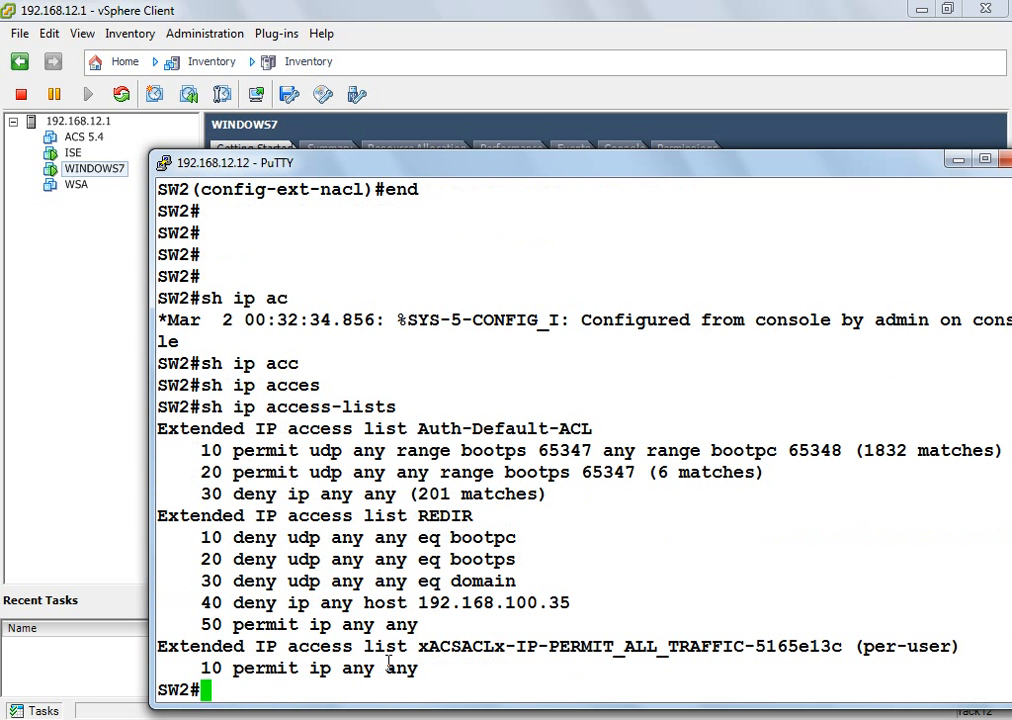
pyautogui.moveTo(424, 622); pyautogui.dragTo(157, 521)
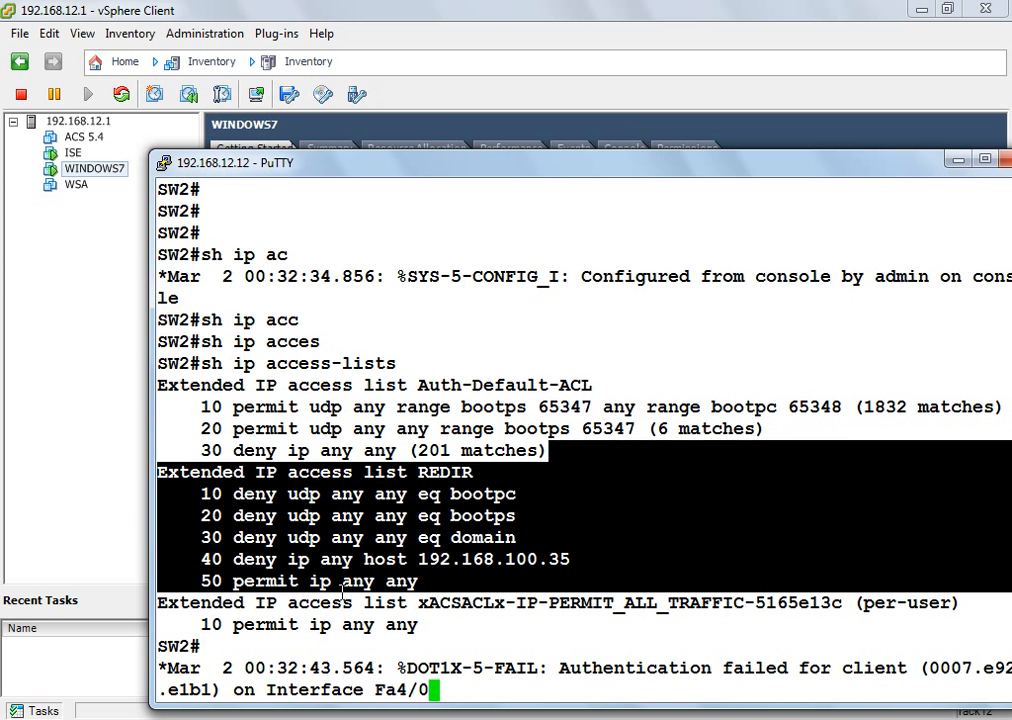
pyautogui.moveTo(399, 537); pyautogui.dragTo(413, 530)
pyautogui.moveTo(436, 422); pyautogui.dragTo(382, 384)
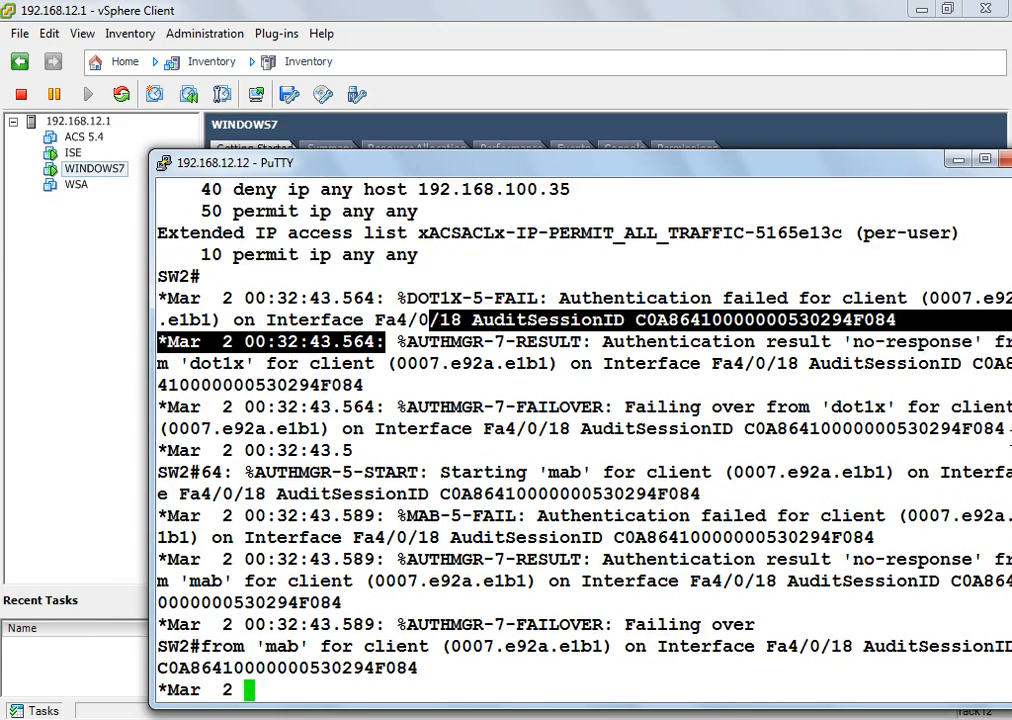
pyautogui.moveTo(886, 163); pyautogui.dragTo(804, 154)
pyautogui.scroll(9, 748, 209)
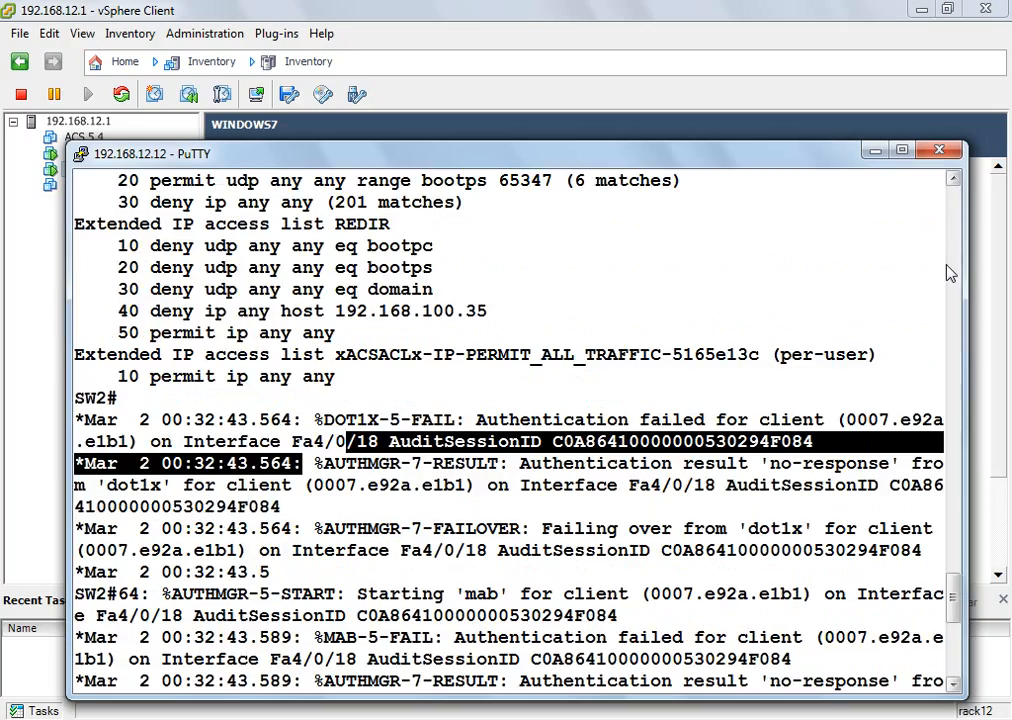
pyautogui.moveTo(511, 334); pyautogui.dragTo(75, 232)
pyautogui.hotkey('ctrl', 'c')
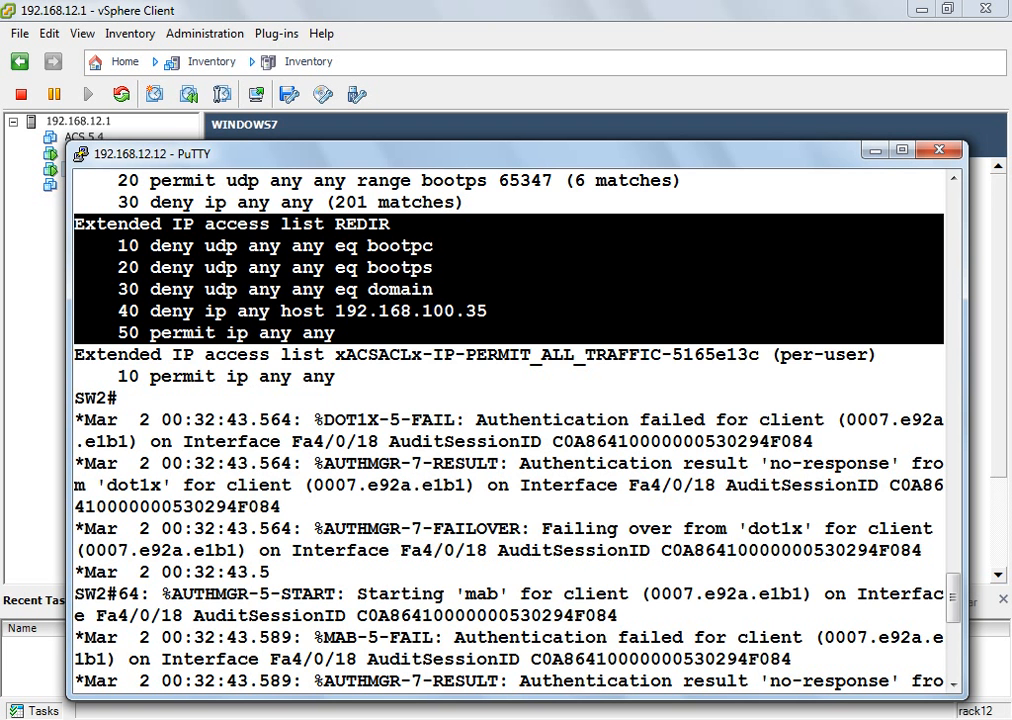
pyautogui.hotkey('alt', 'Tab')
# Step: Paste the REDIR access list into Notepad and select its four deny entries, 10 through 40
pyautogui.hotkey('ctrl', 'v')
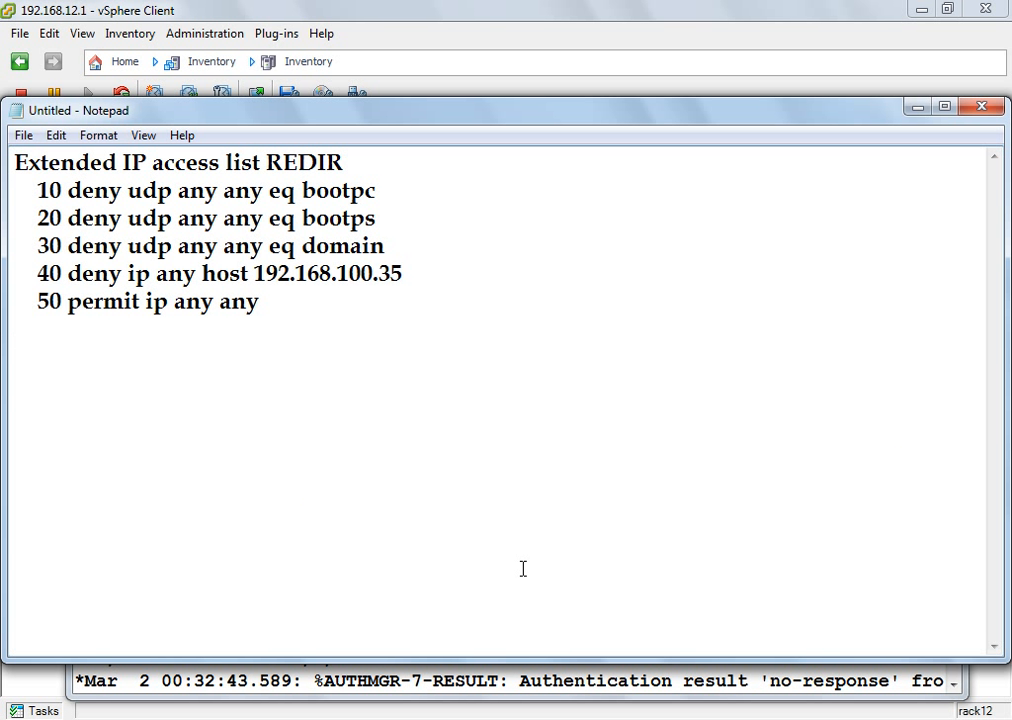
pyautogui.press('Up')
pyautogui.press('Up')
pyautogui.press('Up')
pyautogui.press('Up')
pyautogui.press('Up')
pyautogui.hotkey('shift', 'Down')
pyautogui.hotkey('shift', 'Down')
pyautogui.hotkey('shift', 'Down')
pyautogui.hotkey('shift', 'Down')
pyautogui.hotkey('shift', 'Down')
pyautogui.hotkey('shift', 'Up')
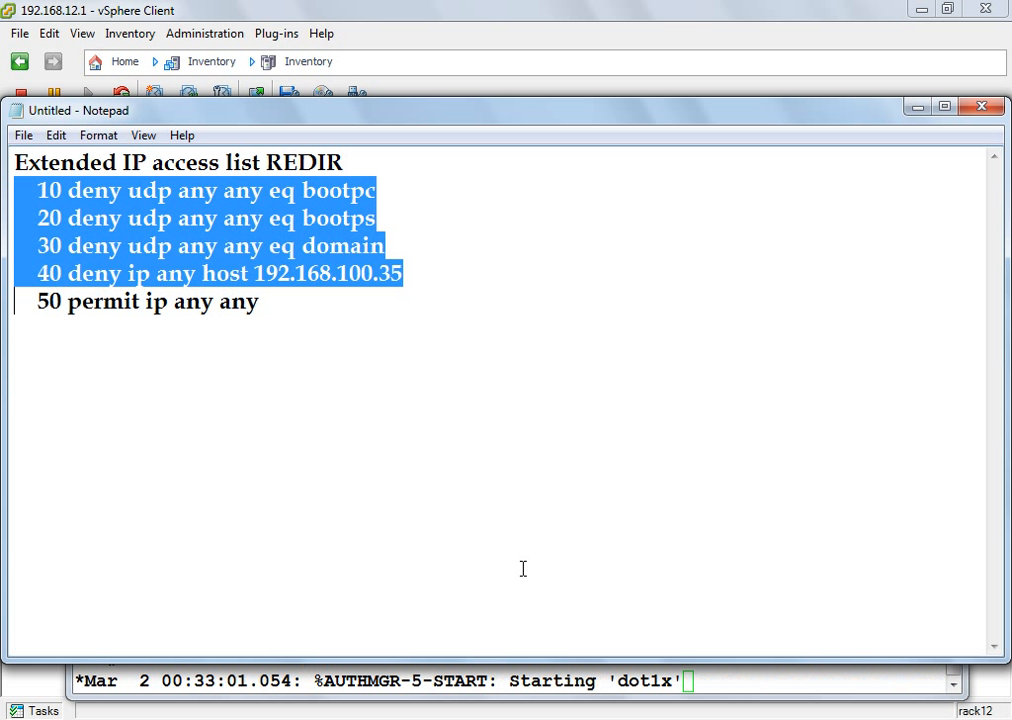
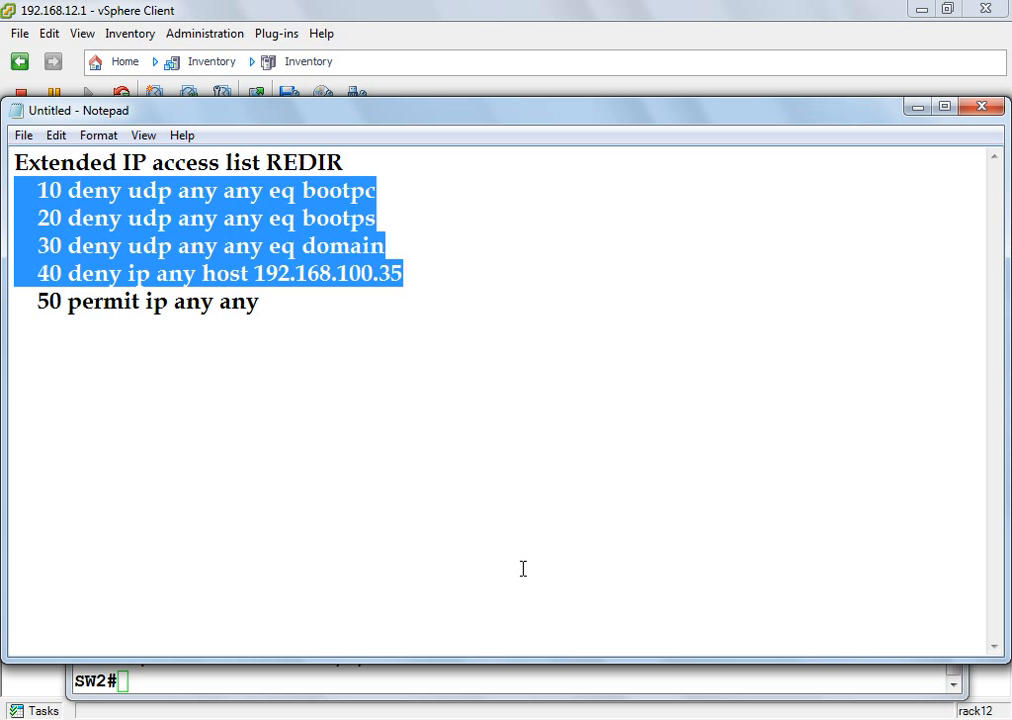
# Step: Show the switch's running config for FastEthernet 4/0/22 with 'sh run int fast 4/0/22'
pyautogui.click(455, 673)
pyautogui.write('sh ')
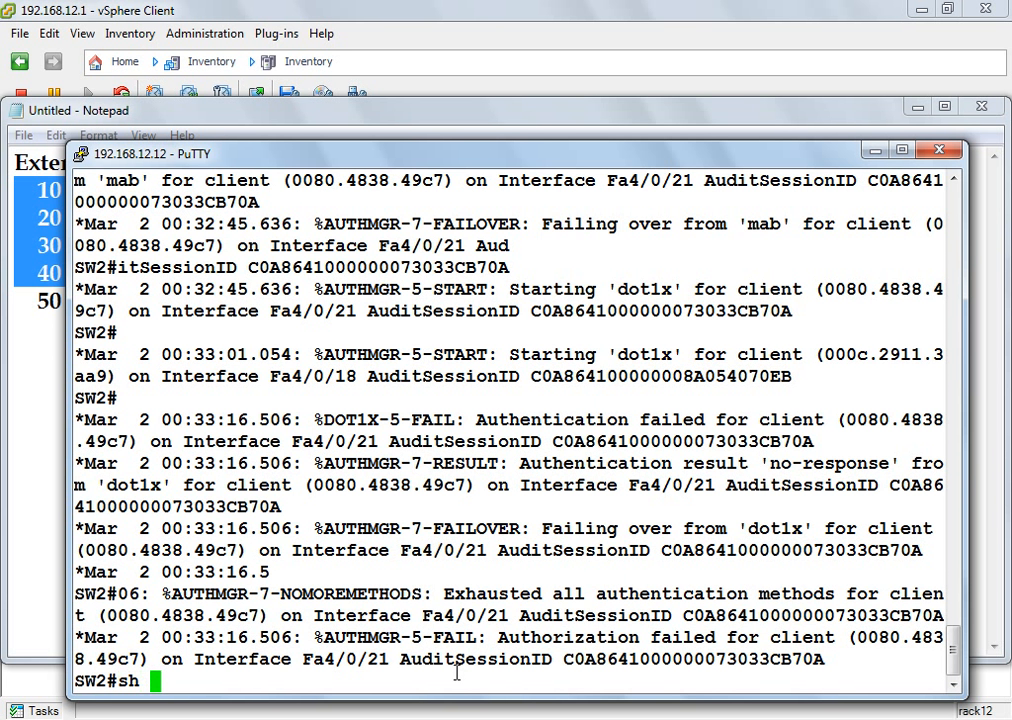
pyautogui.write('run int fa/')
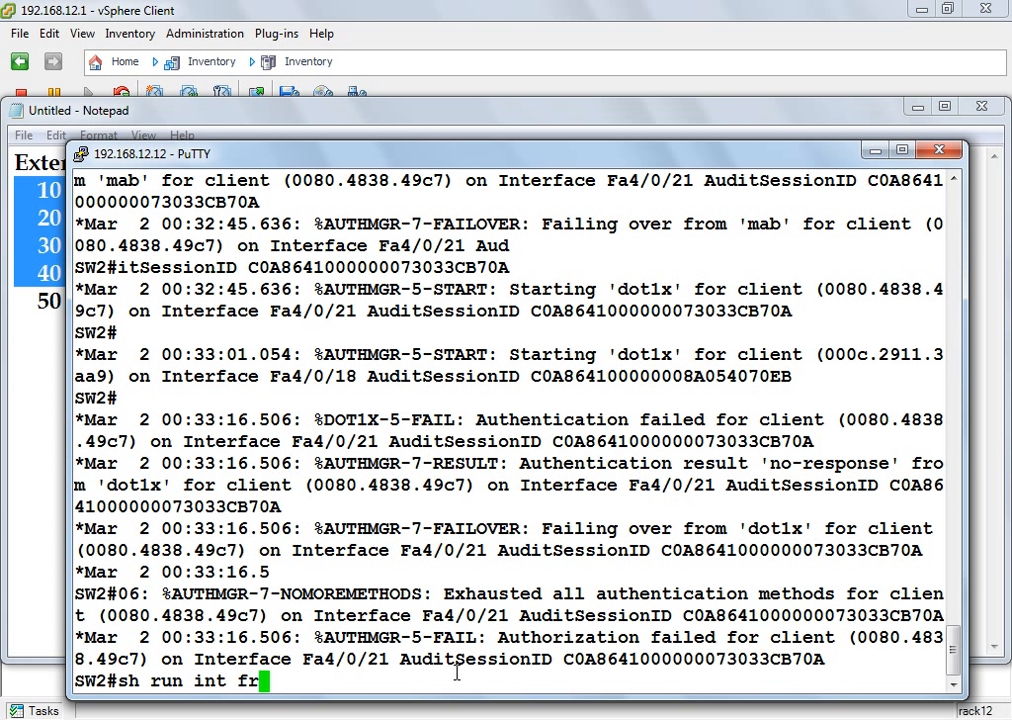
pyautogui.press('BackSpace')
pyautogui.press('BackSpace')
pyautogui.press('BackSpace')
pyautogui.write('ast')
pyautogui.press('BackSpace')
pyautogui.press('BackSpace')
pyautogui.press('BackSpace')
pyautogui.write('fast 4')
pyautogui.write('4/0/22')
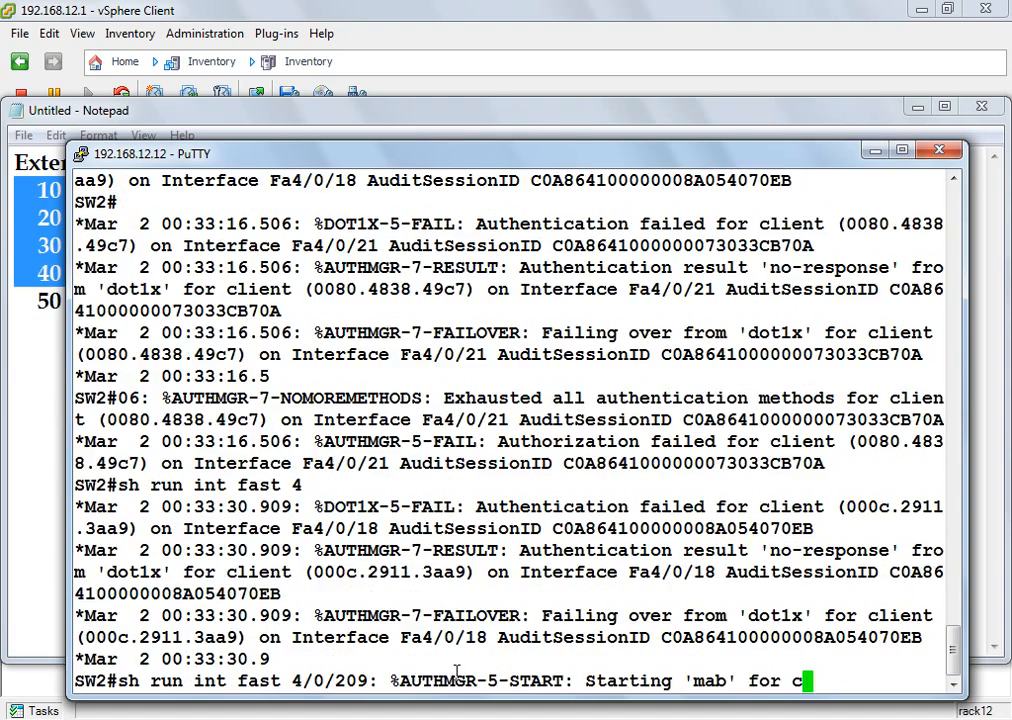
pyautogui.press('Return')
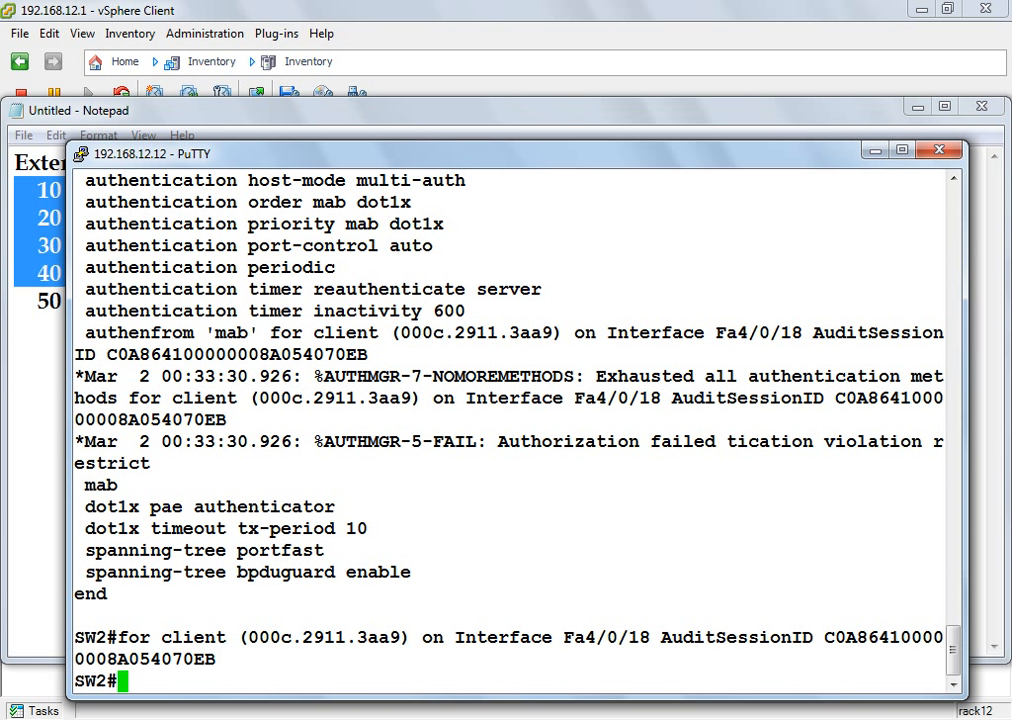
pyautogui.moveTo(700, 719)
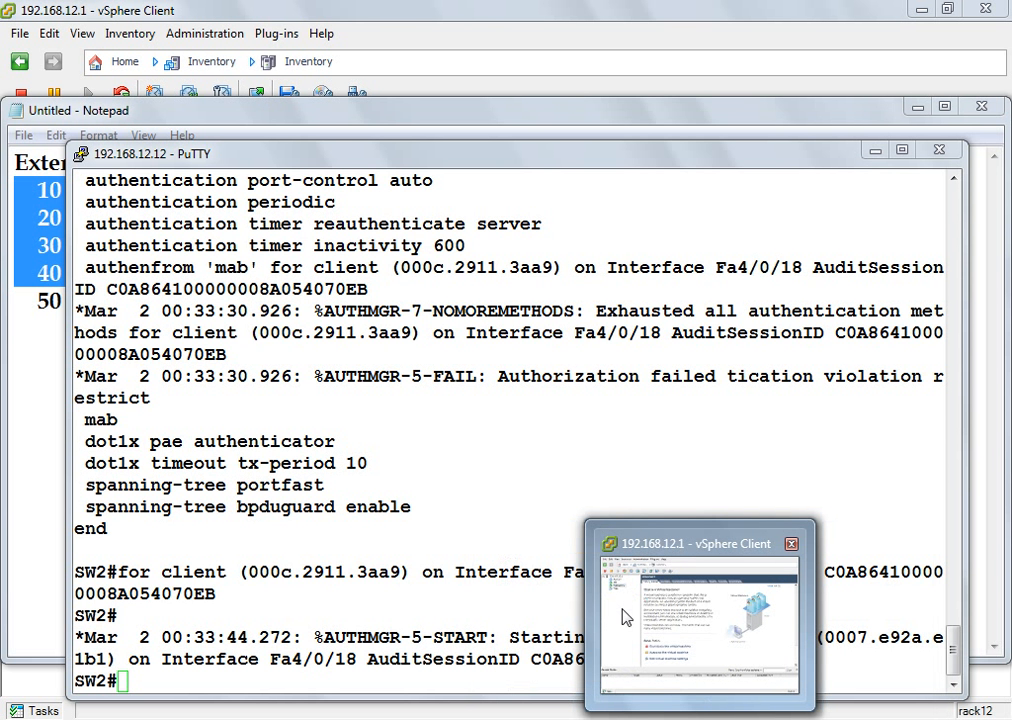
# Step: Open the Windows 7 VM console full-screen from vSphere Client and minimize the ISE page
pyautogui.click(612, 615)
pyautogui.click(256, 94)
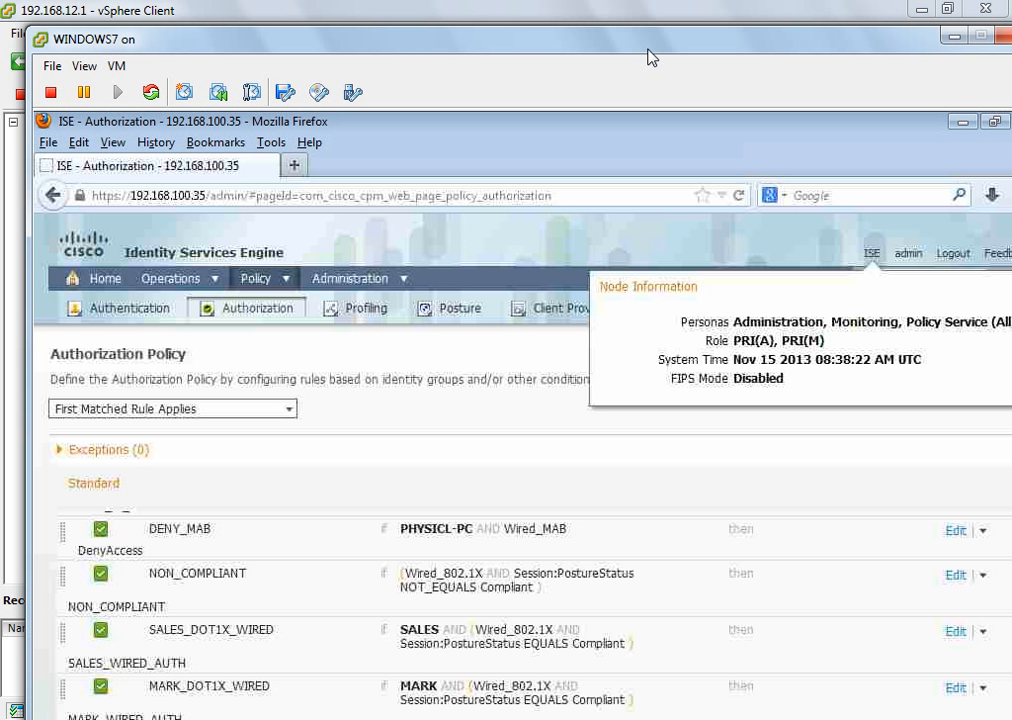
pyautogui.moveTo(648, 52); pyautogui.dragTo(604, 39)
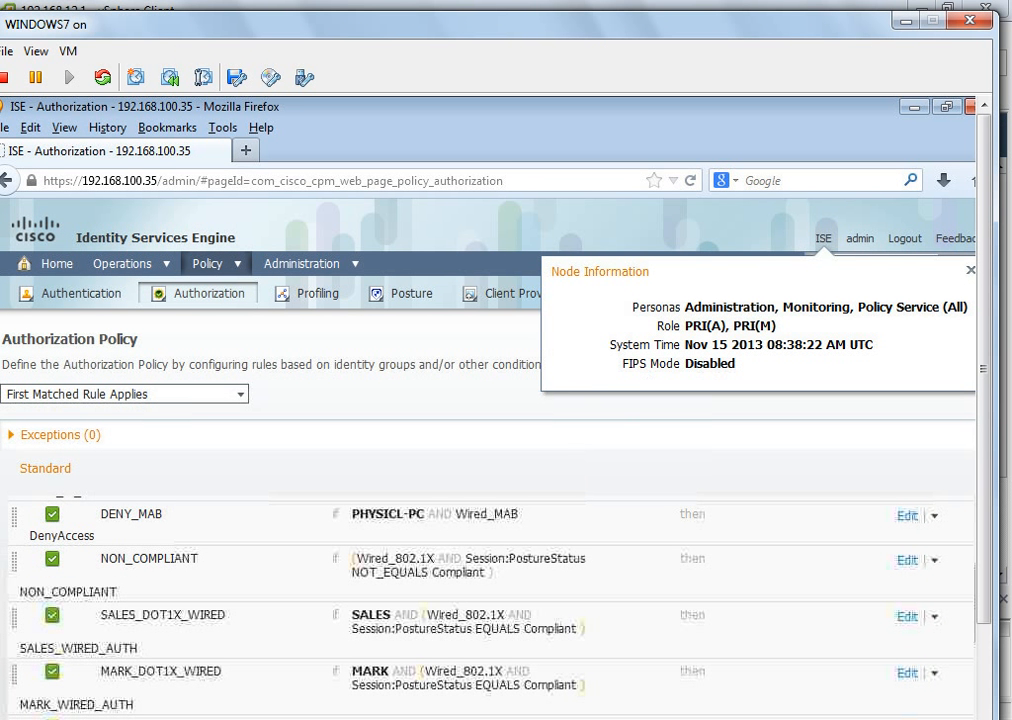
pyautogui.hotkey('ctrl', 'alt', 'Return')
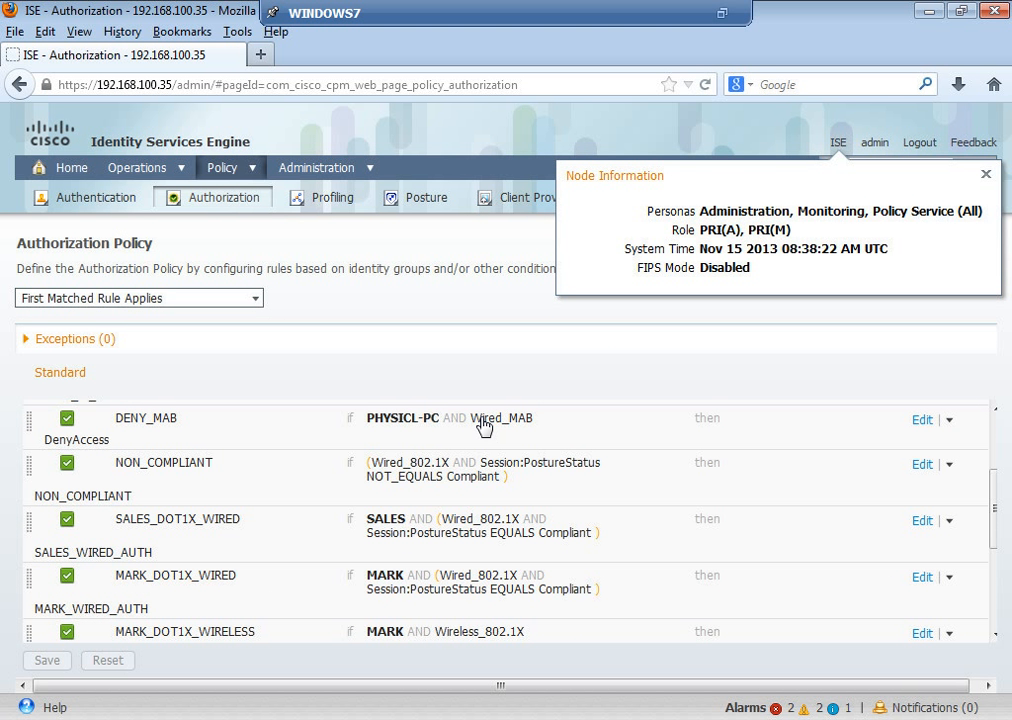
pyautogui.click(930, 13)
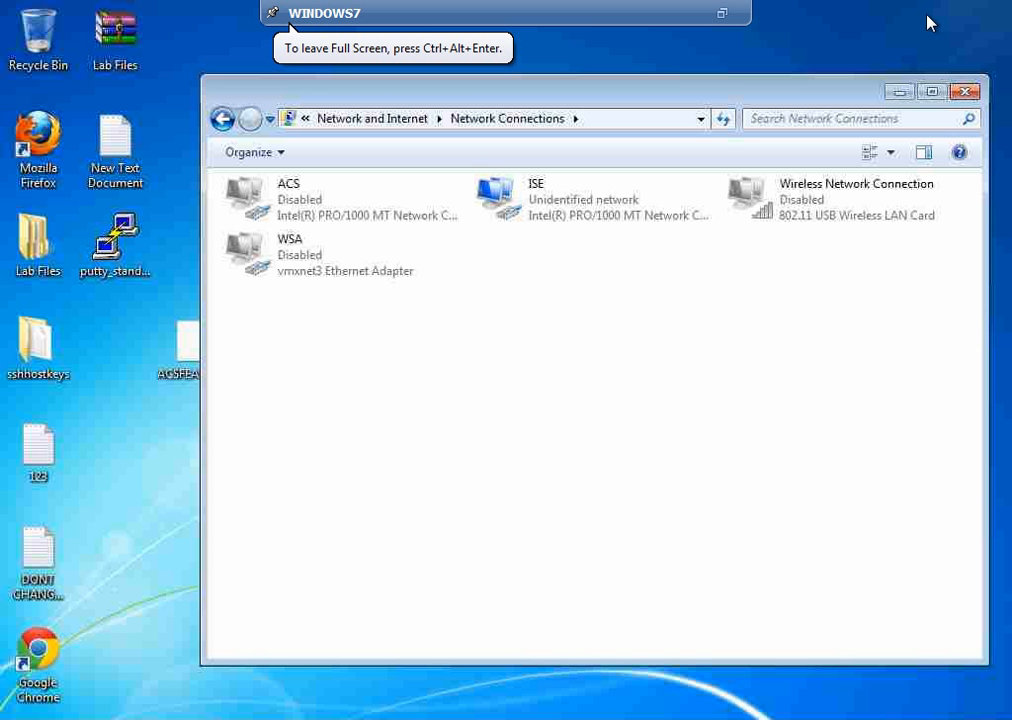
# Step: Disable the ISE connection and review the WSA connection's properties
pyautogui.rightClick(560, 228)
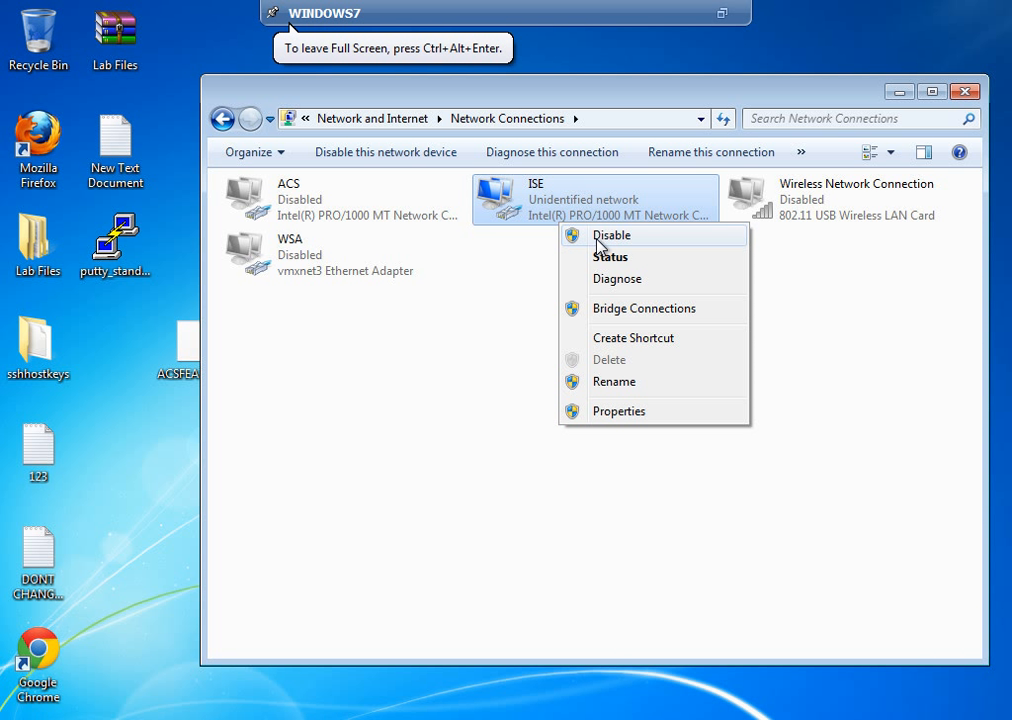
pyautogui.click(600, 236)
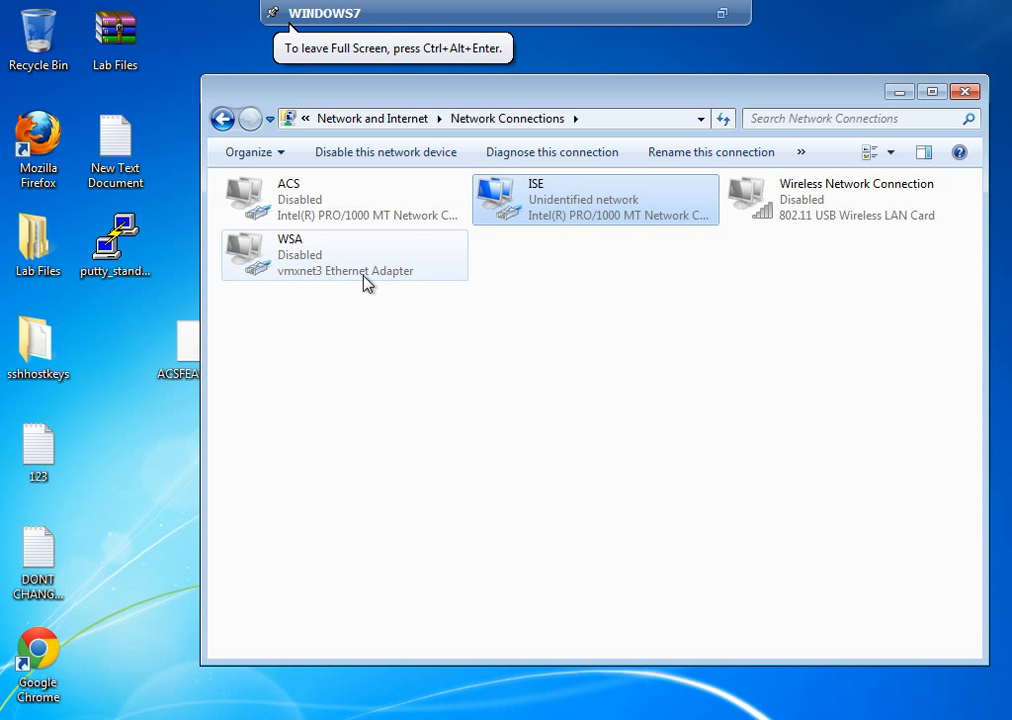
pyautogui.rightClick(302, 265)
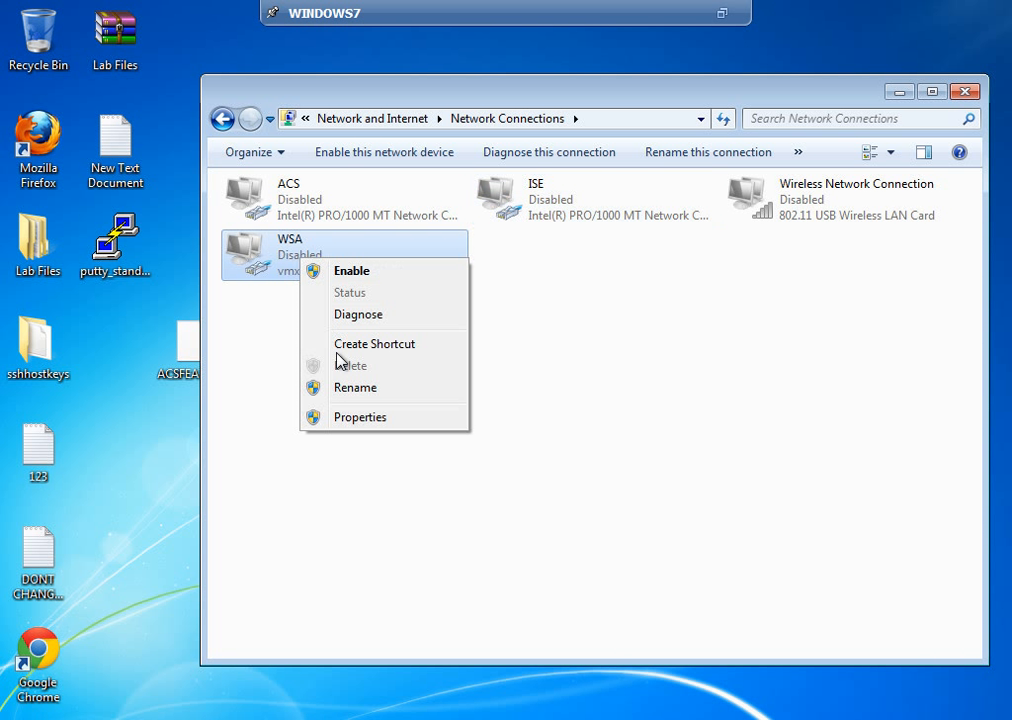
pyautogui.click(358, 418)
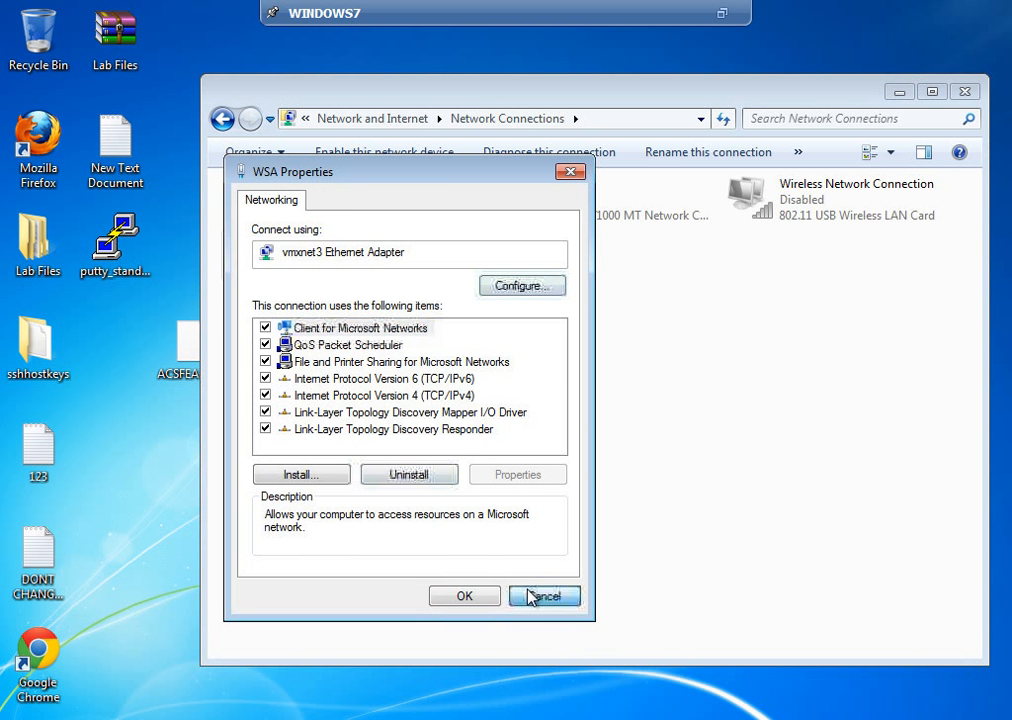
pyautogui.click(537, 596)
# Step: Enable the WSA connection and reopen its properties to review its items
pyautogui.rightClick(339, 255)
pyautogui.click(386, 266)
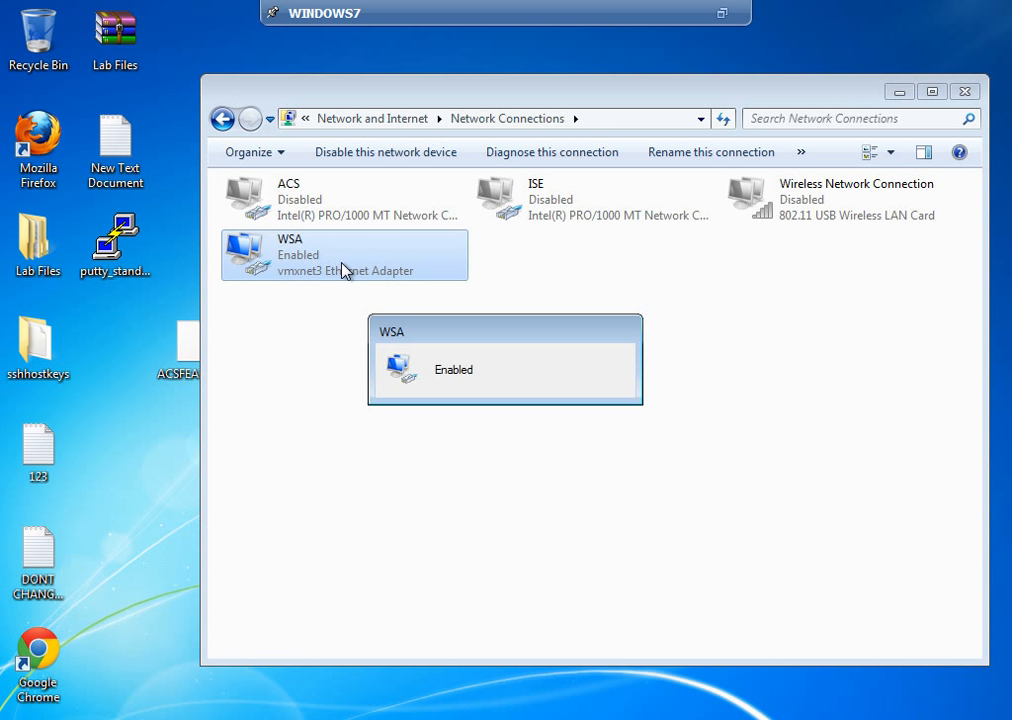
pyautogui.rightClick(342, 264)
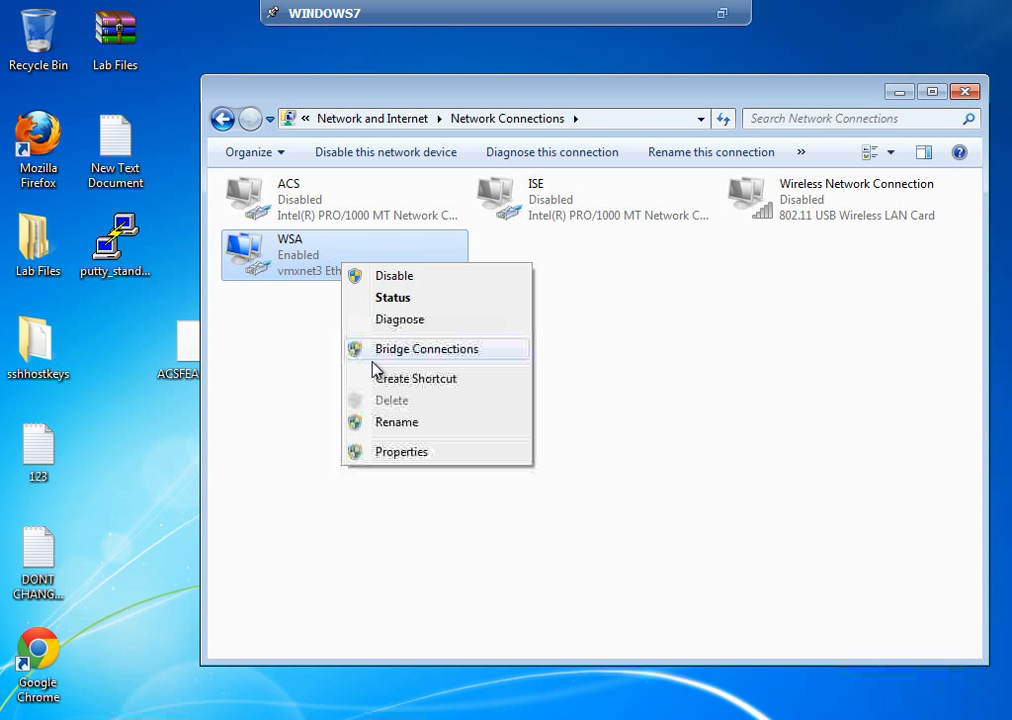
pyautogui.click(388, 455)
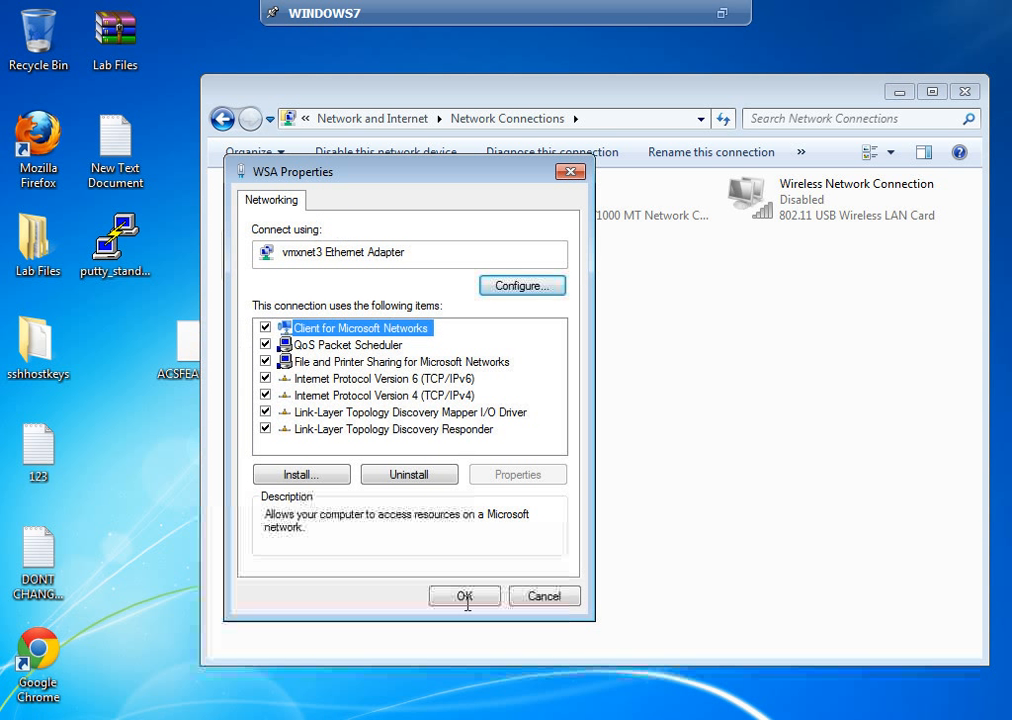
pyautogui.click(530, 601)
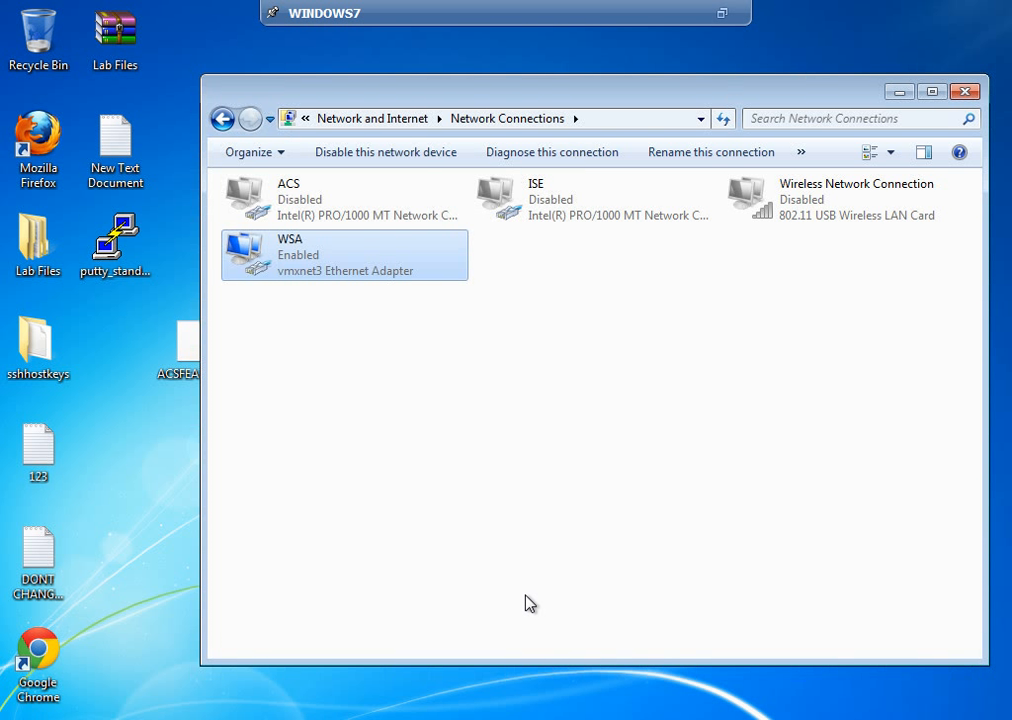
pyautogui.rightClick(351, 275)
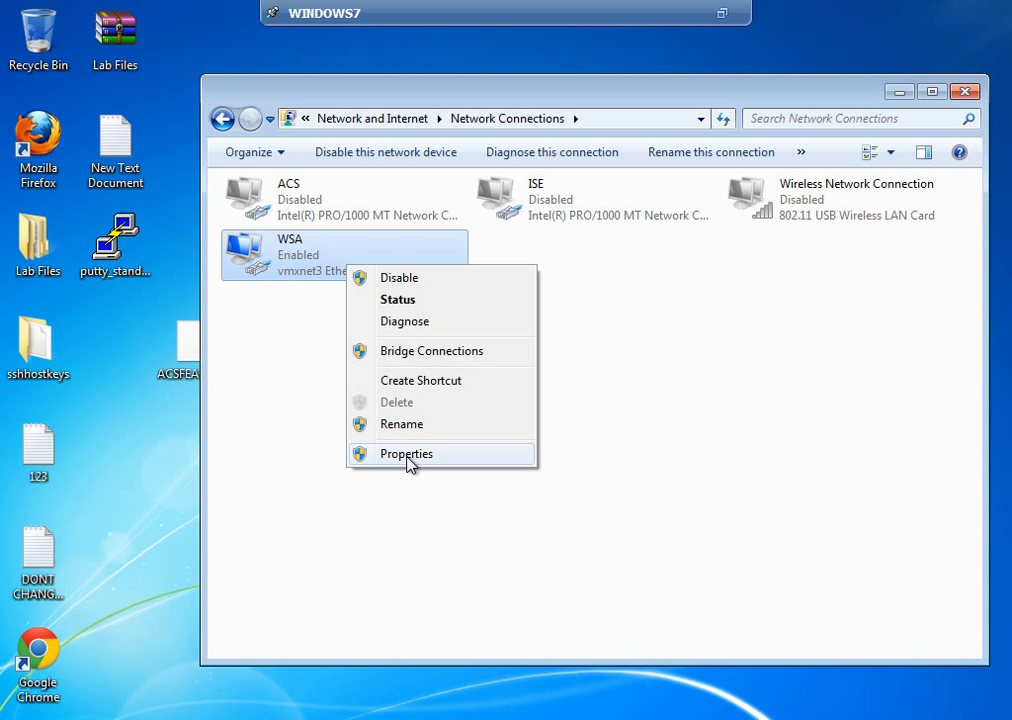
pyautogui.click(407, 454)
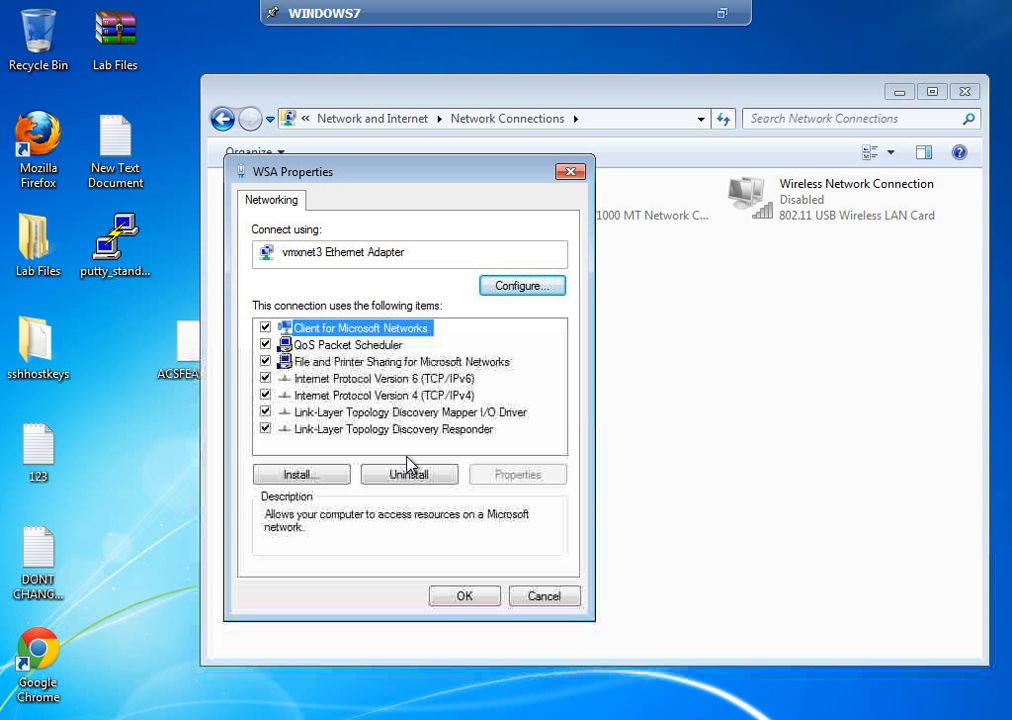
# Step: Close the WSA properties and check the WSA connection's status details
pyautogui.click(537, 598)
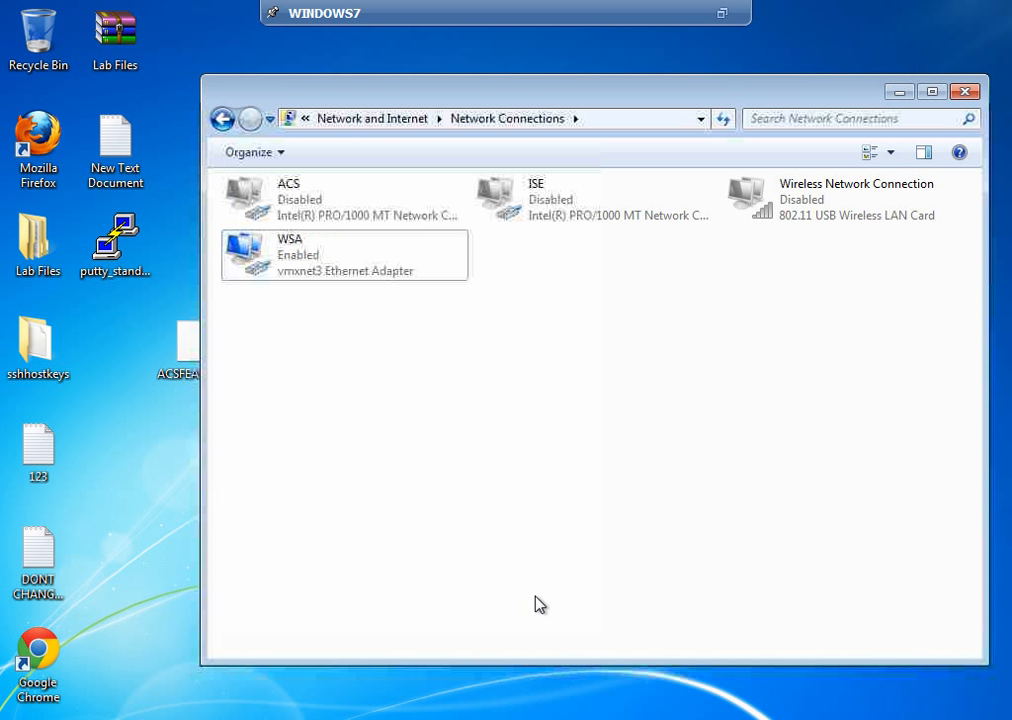
pyautogui.click(605, 225)
pyautogui.click(343, 267)
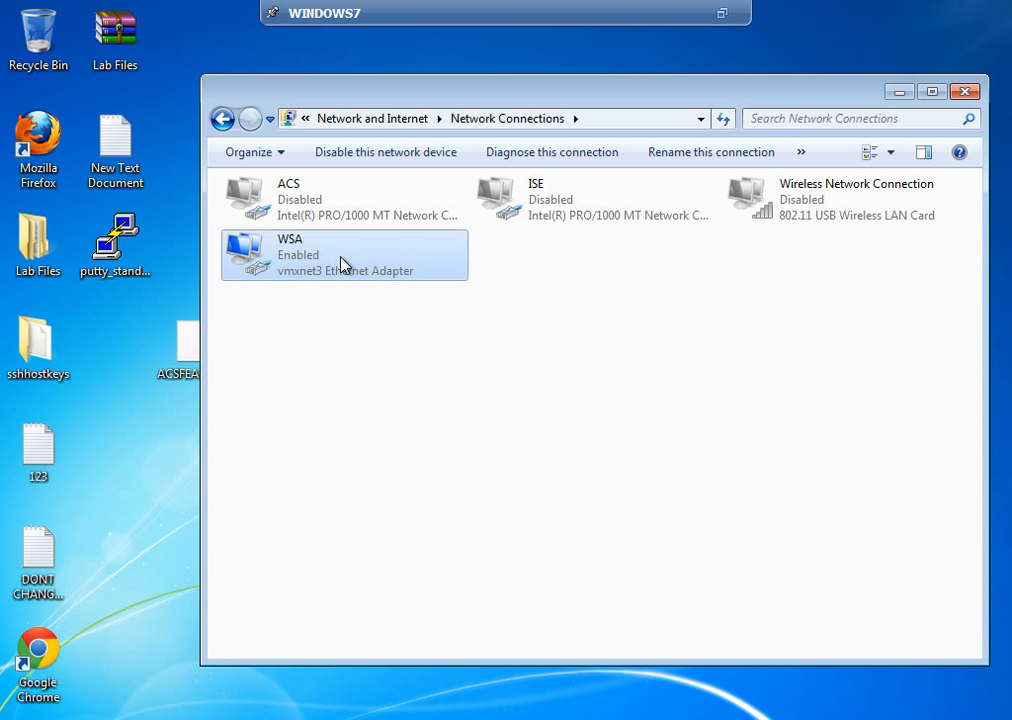
pyautogui.doubleClick(343, 265)
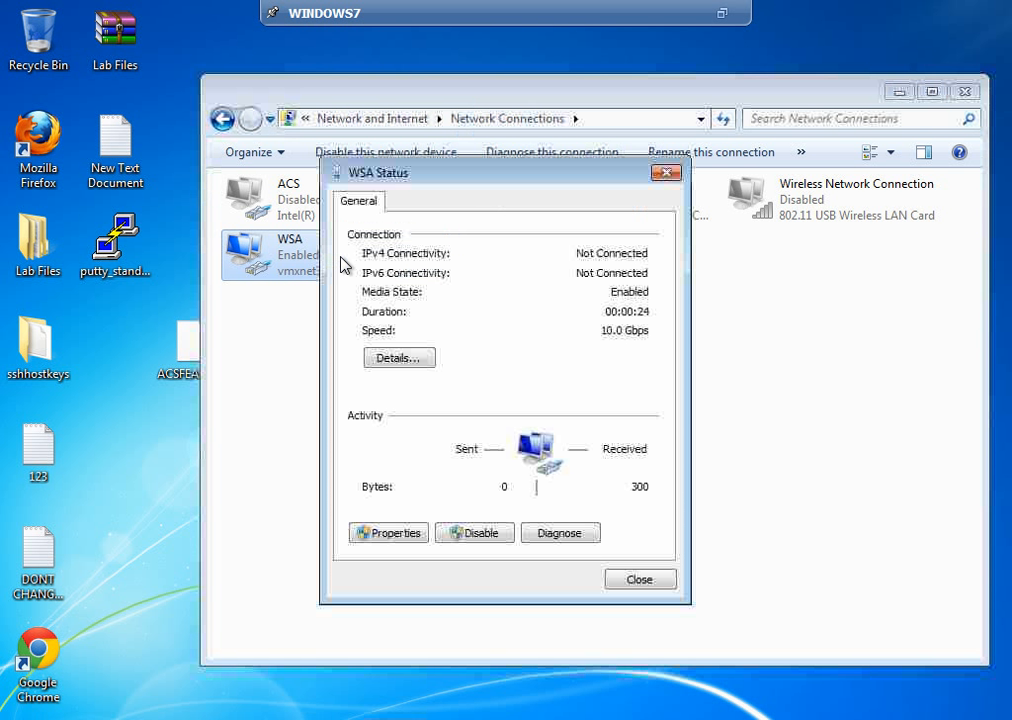
pyautogui.click(640, 581)
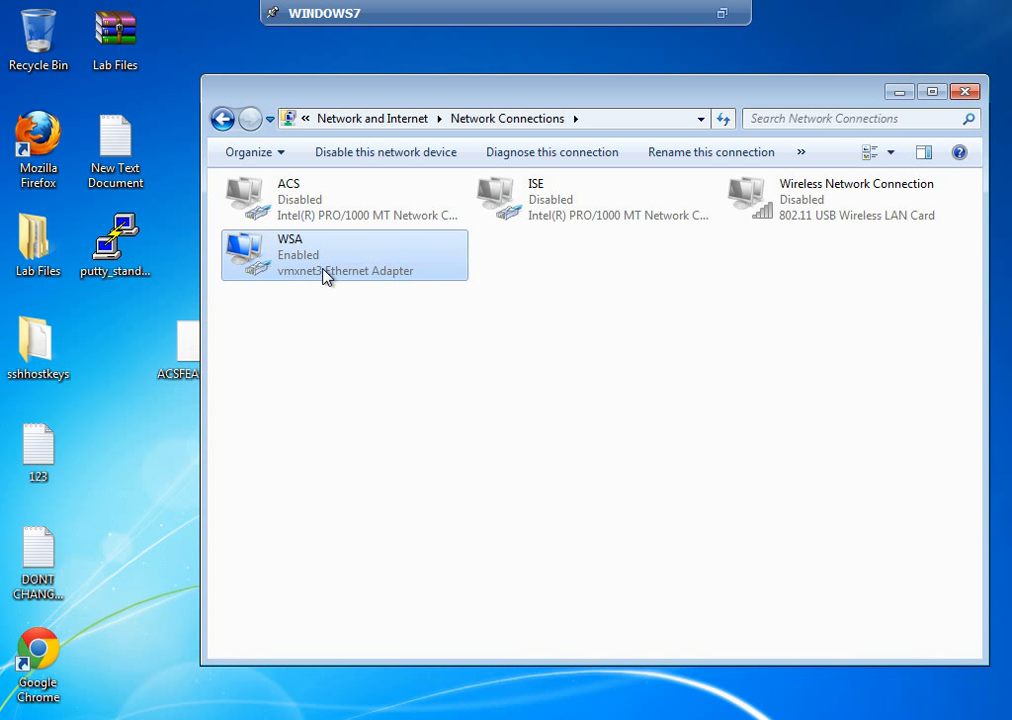
# Step: Disable and re-enable the WSA connection, then recheck its status
pyautogui.rightClick(324, 270)
pyautogui.click(373, 457)
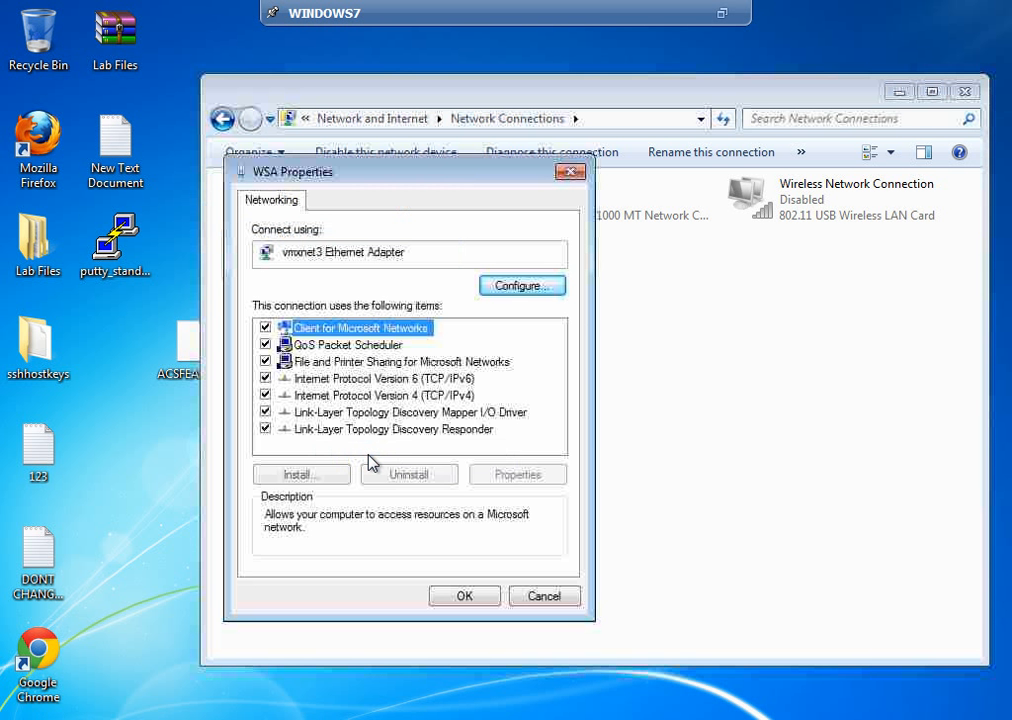
pyautogui.click(522, 596)
pyautogui.rightClick(307, 266)
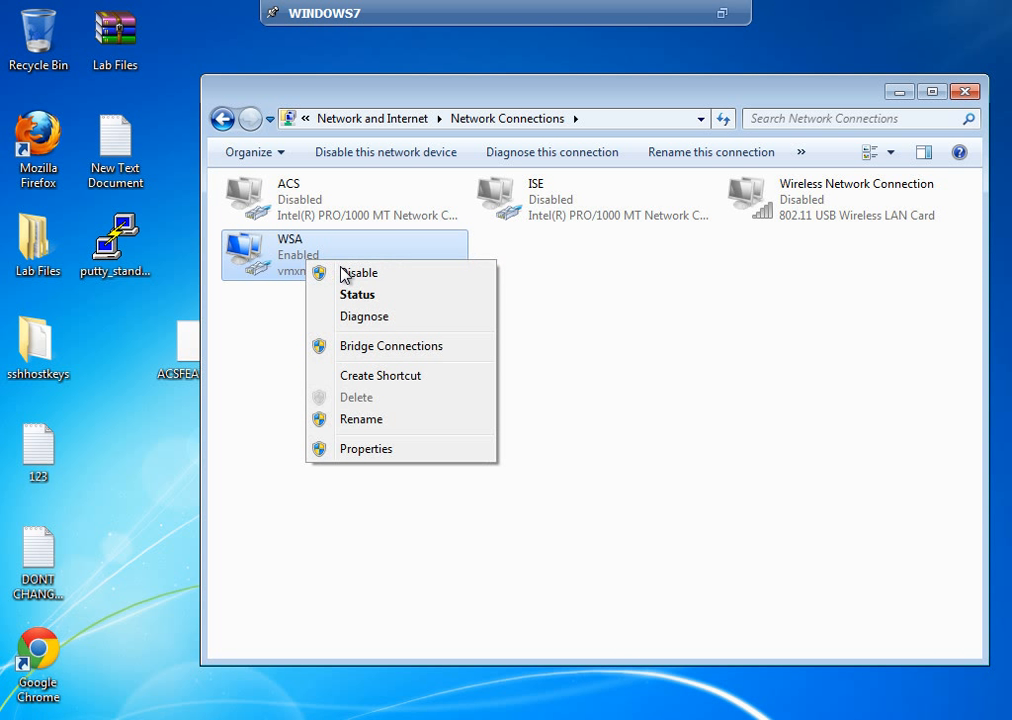
pyautogui.click(345, 274)
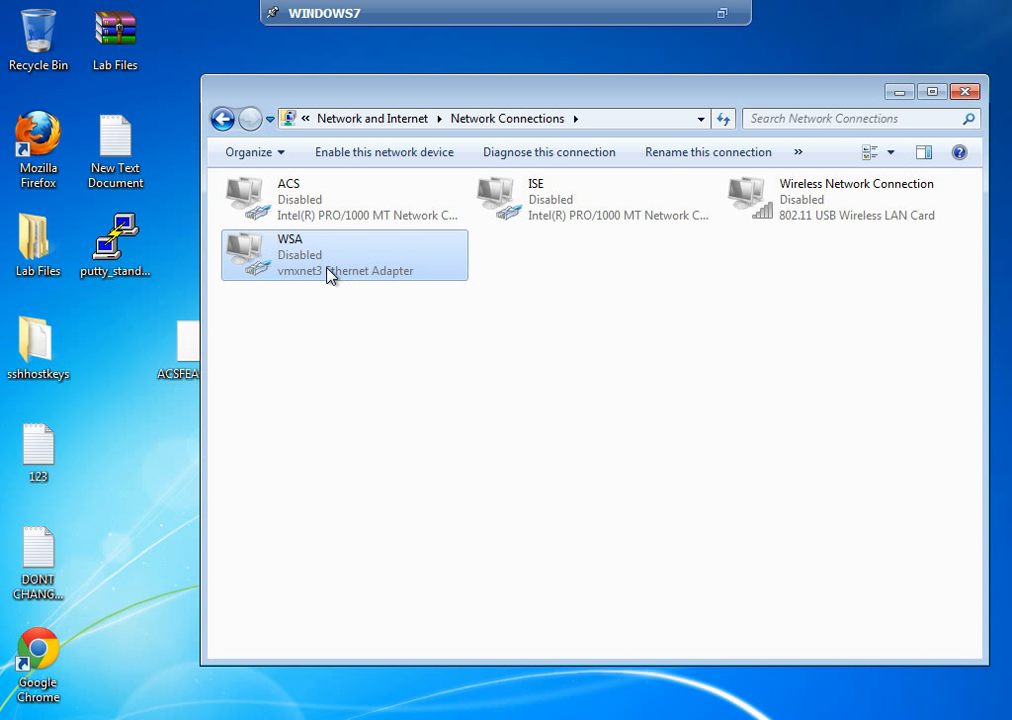
pyautogui.rightClick(330, 275)
pyautogui.click(366, 283)
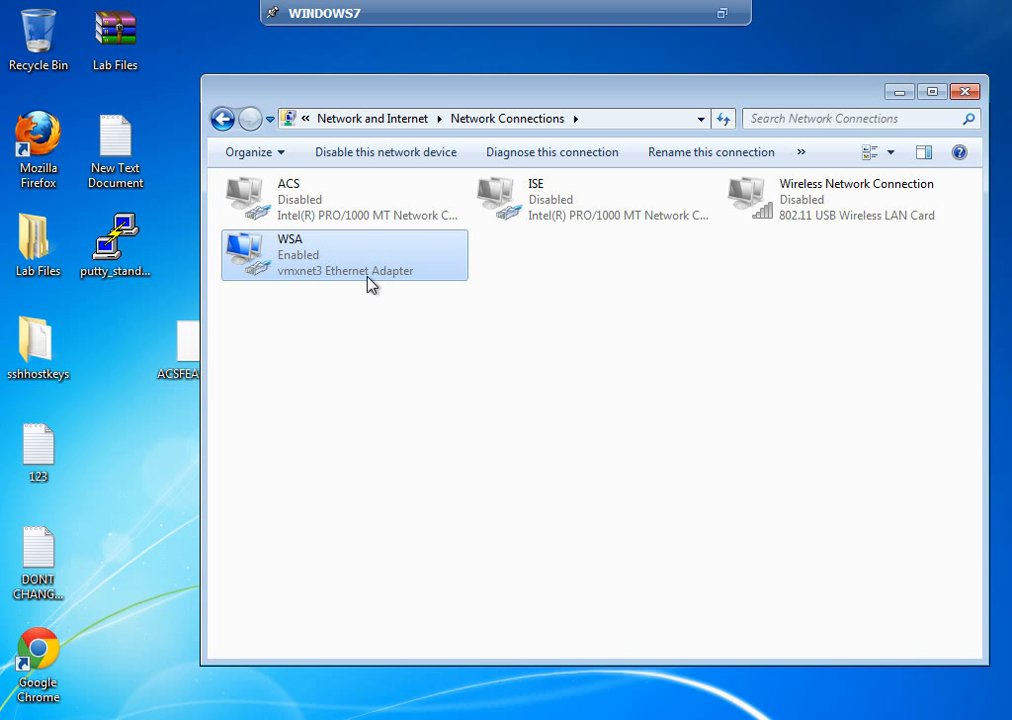
pyautogui.doubleClick(368, 260)
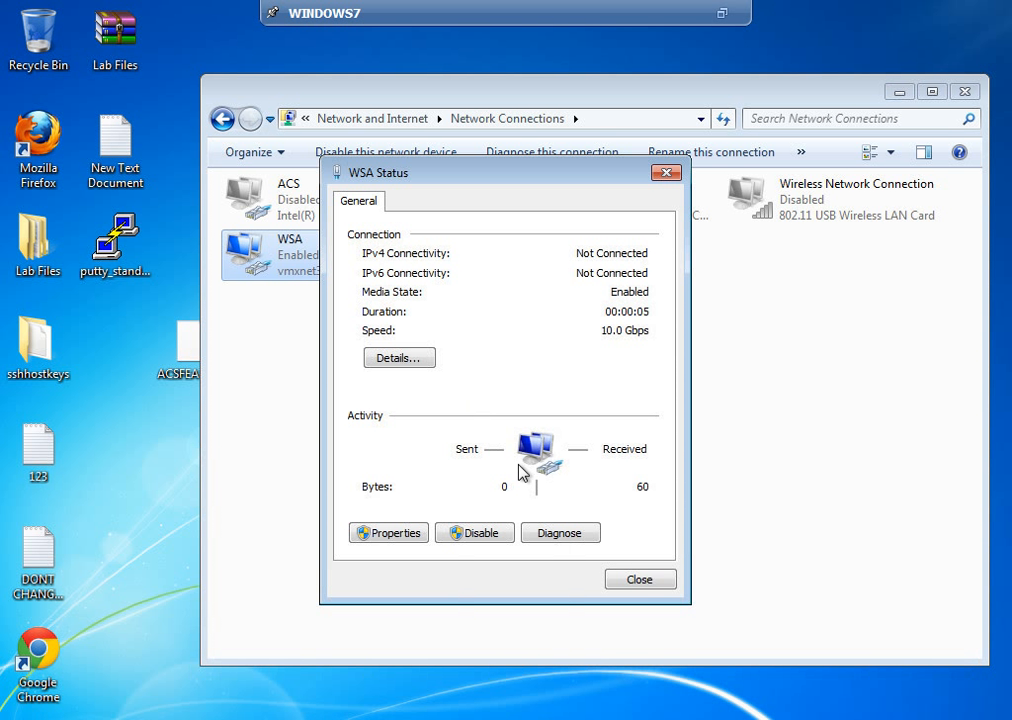
pyautogui.click(621, 586)
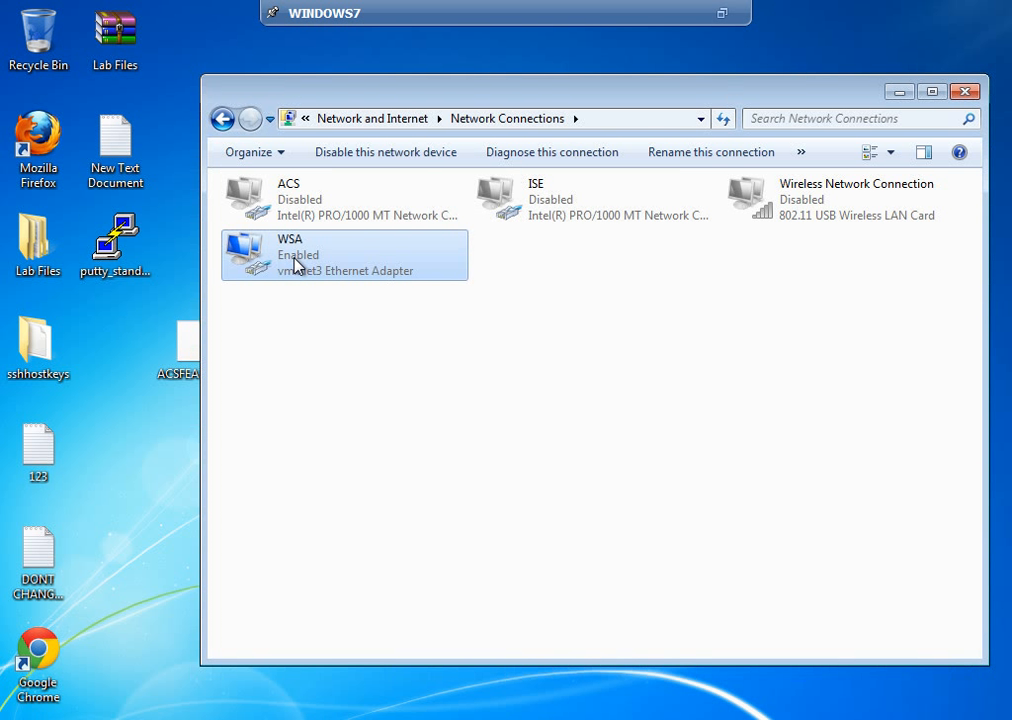
# Step: Review WSA properties again and confirm its status shows IPv4 and IPv6 Not Connected
pyautogui.rightClick(296, 262)
pyautogui.click(346, 448)
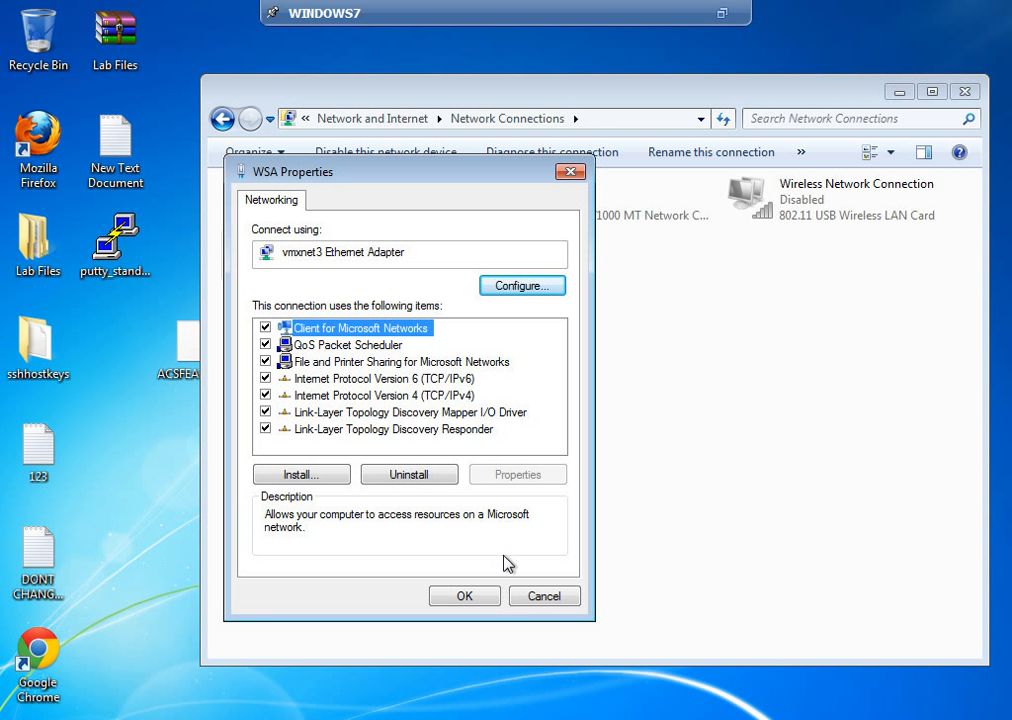
pyautogui.click(530, 601)
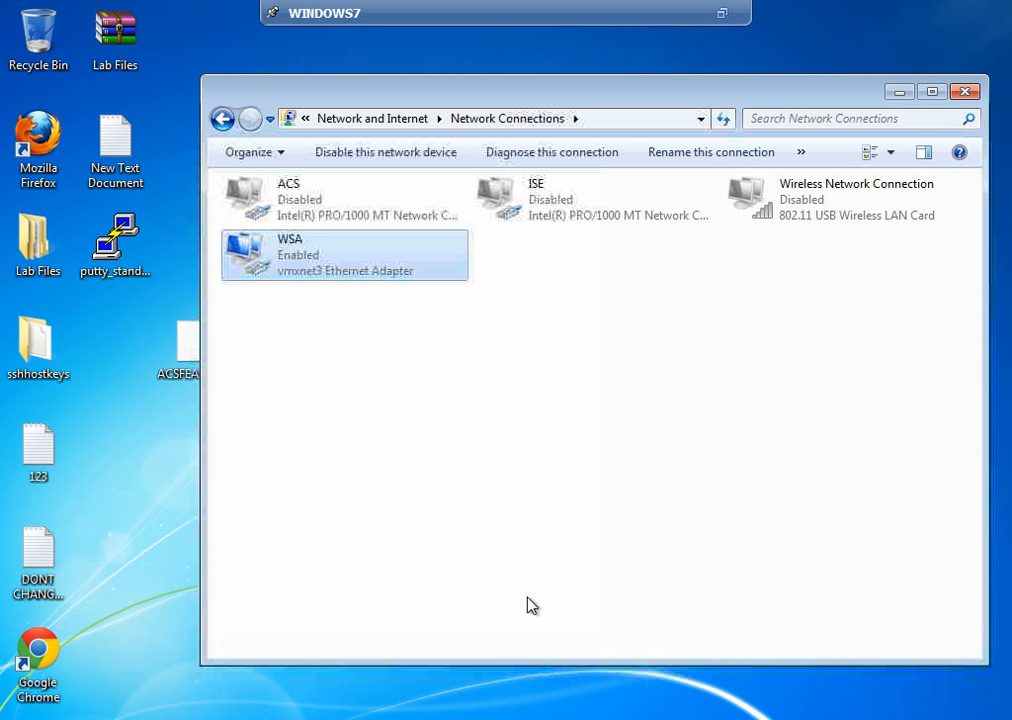
pyautogui.doubleClick(346, 282)
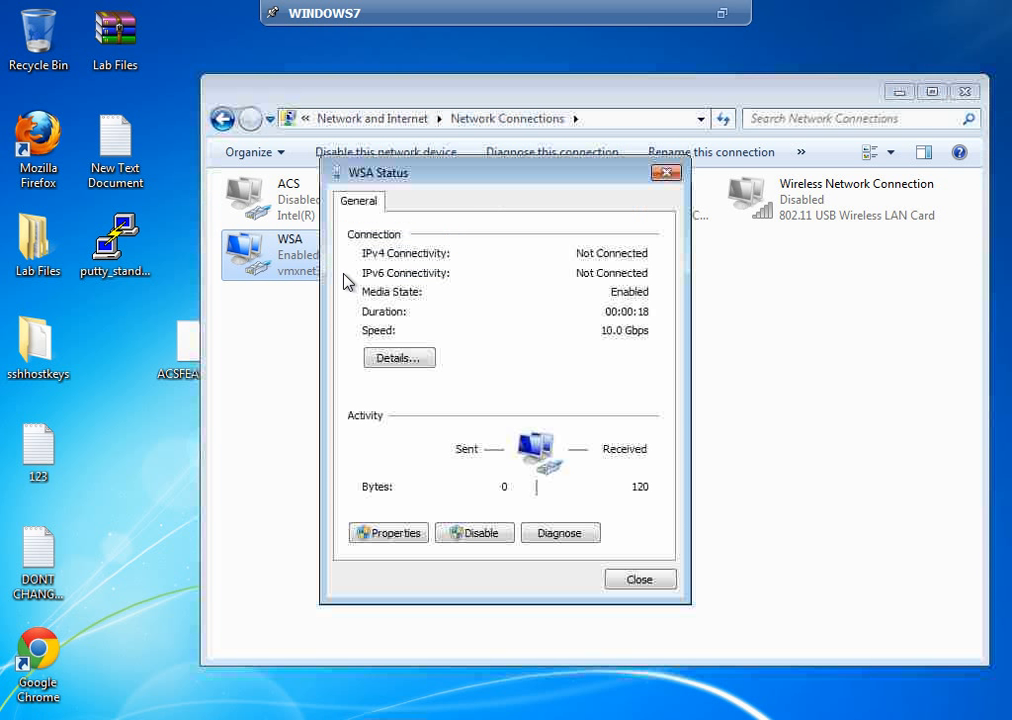
pyautogui.click(638, 580)
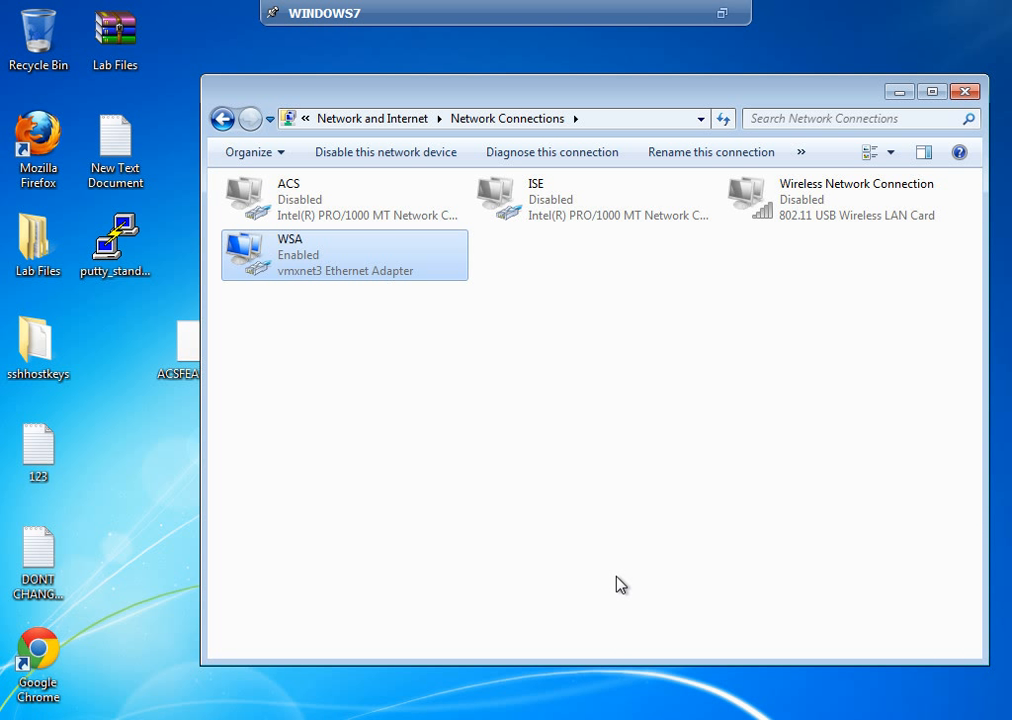
# Step: Enable the ISE connection, review its properties, then search Start for services.msc
pyautogui.click(578, 219)
pyautogui.rightClick(579, 219)
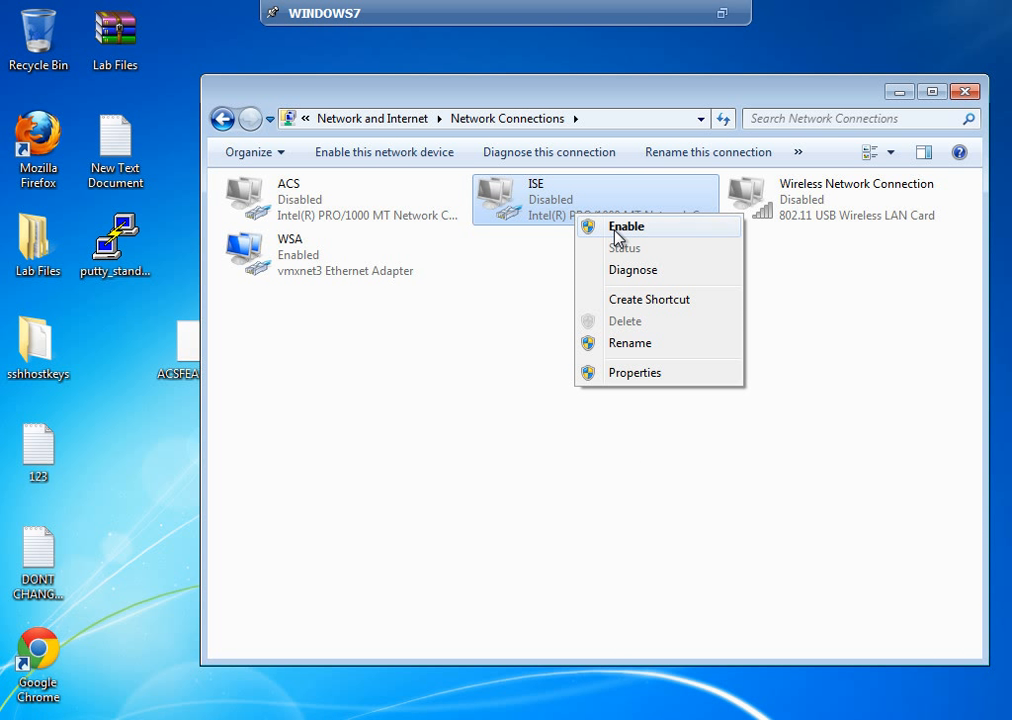
pyautogui.click(626, 228)
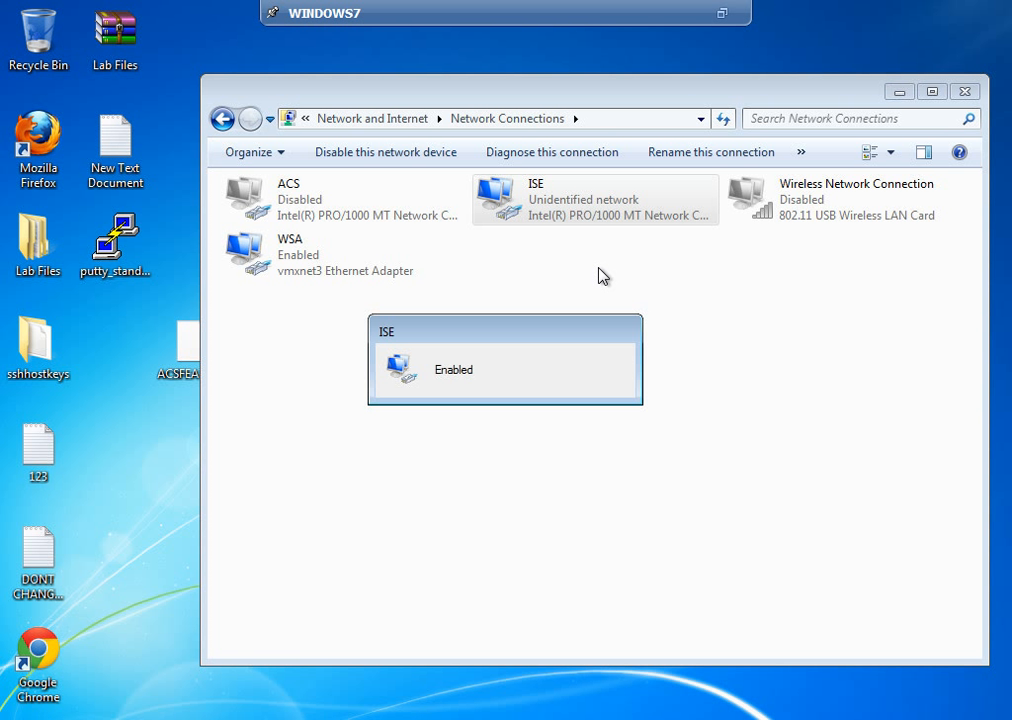
pyautogui.rightClick(573, 199)
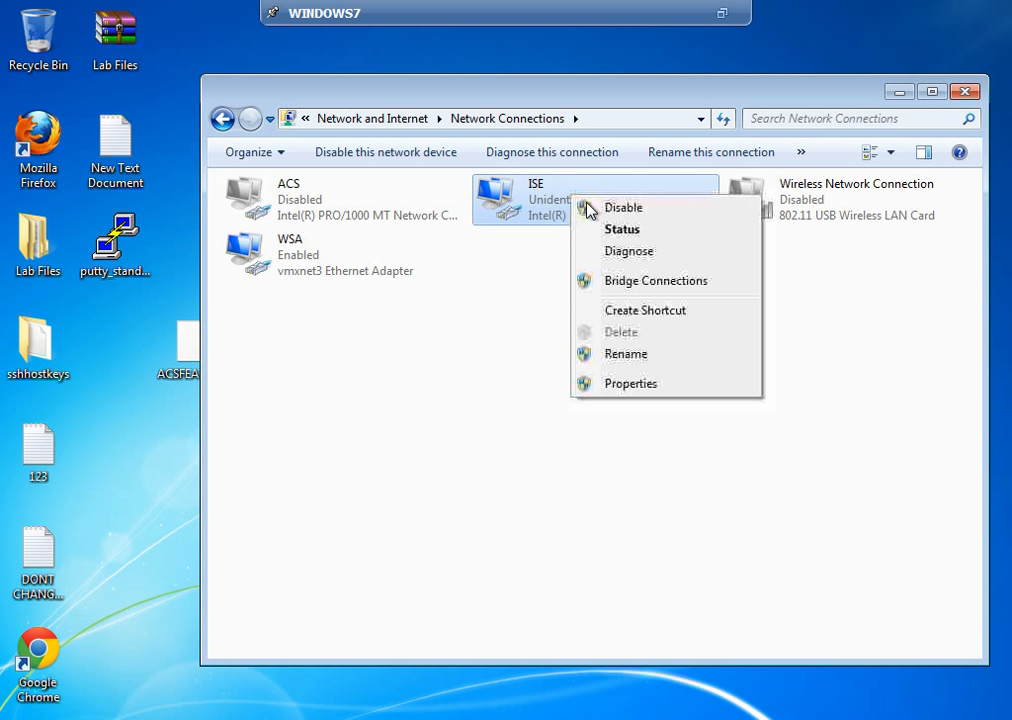
pyautogui.click(614, 388)
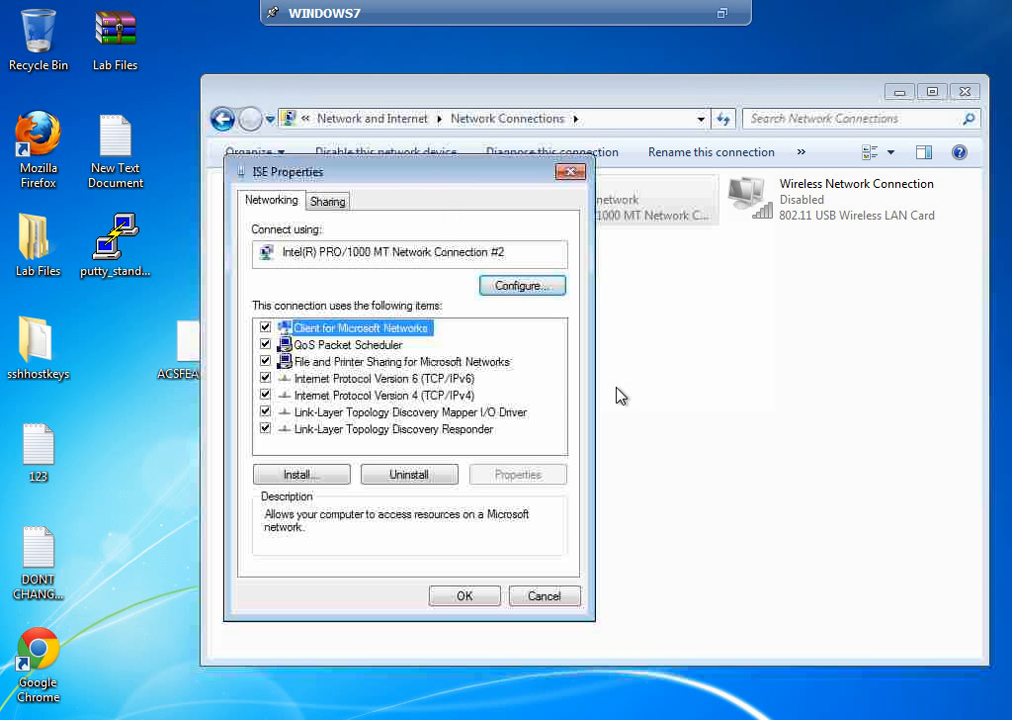
pyautogui.click(541, 596)
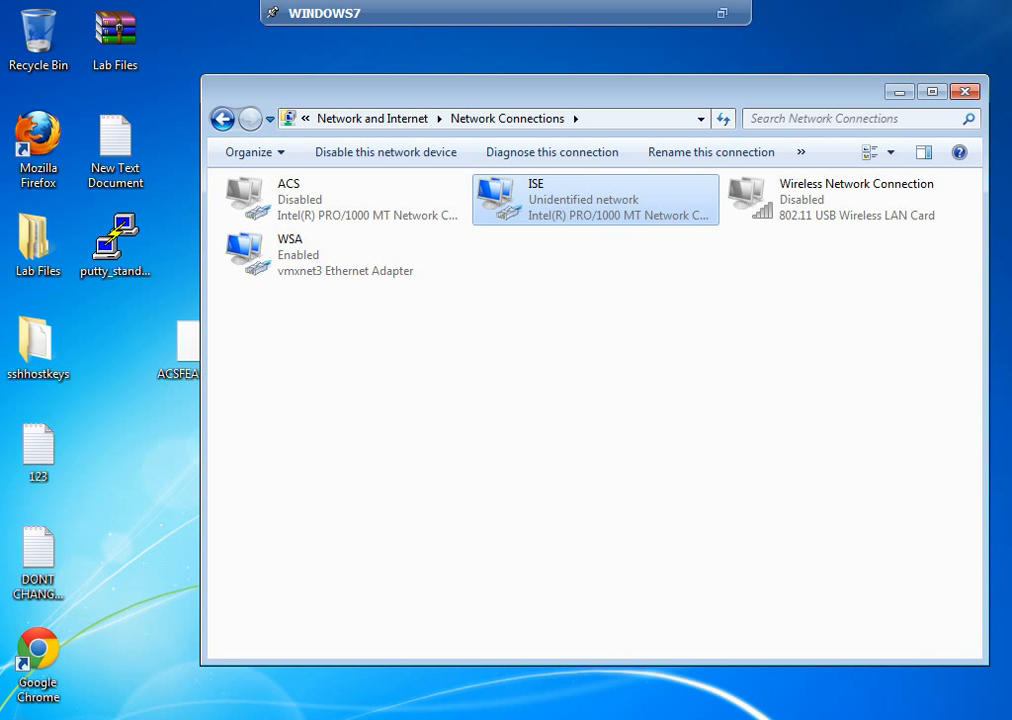
pyautogui.click(27, 718)
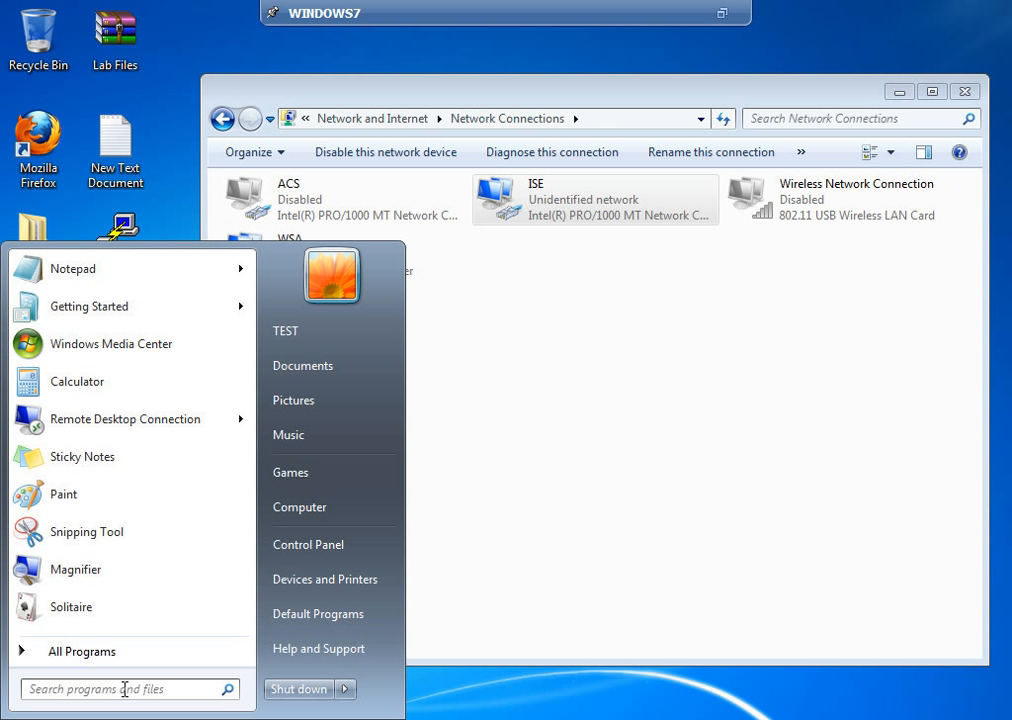
pyautogui.write('services.msc')
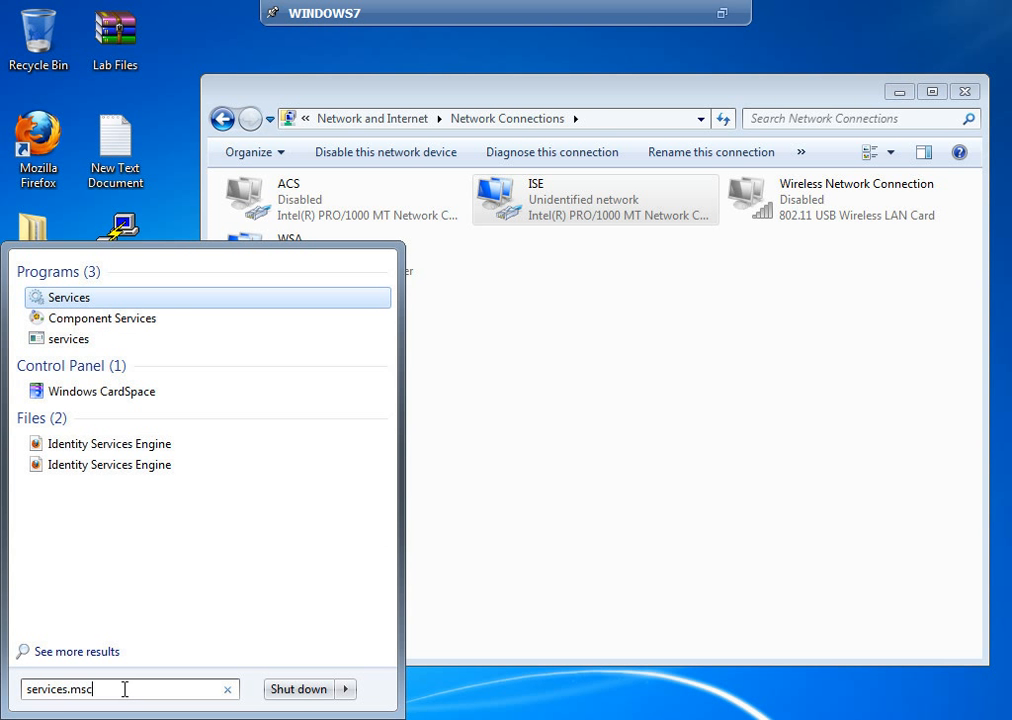
# Step: Start the Wired AutoConfig service from the Services console
pyautogui.press('Return')
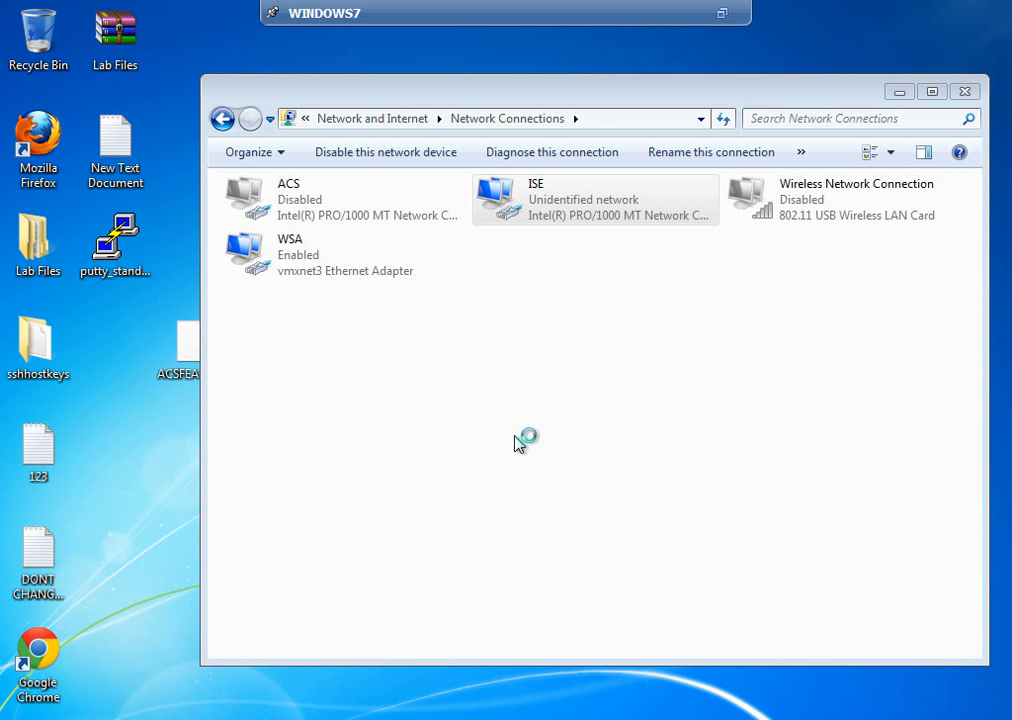
pyautogui.click(462, 233)
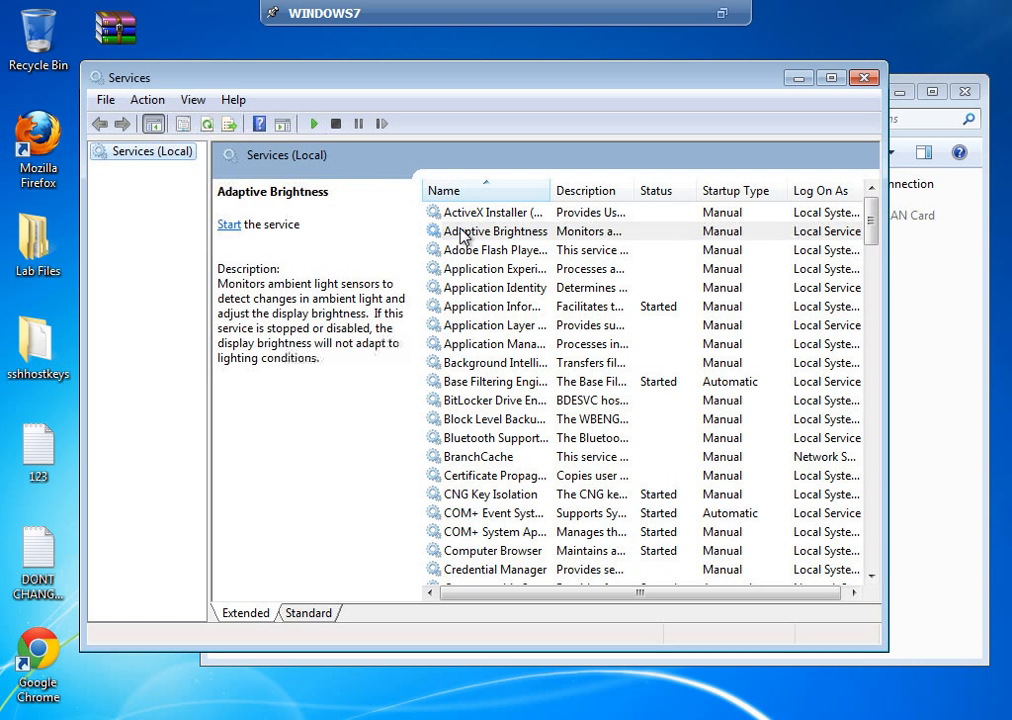
pyautogui.press('w')
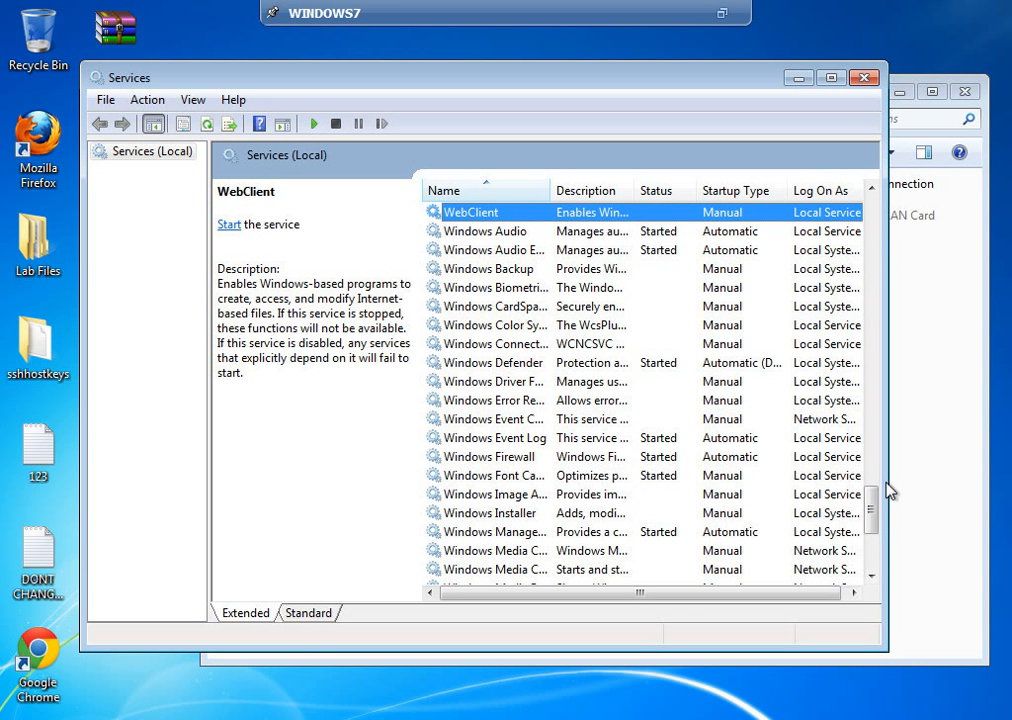
pyautogui.click(872, 567)
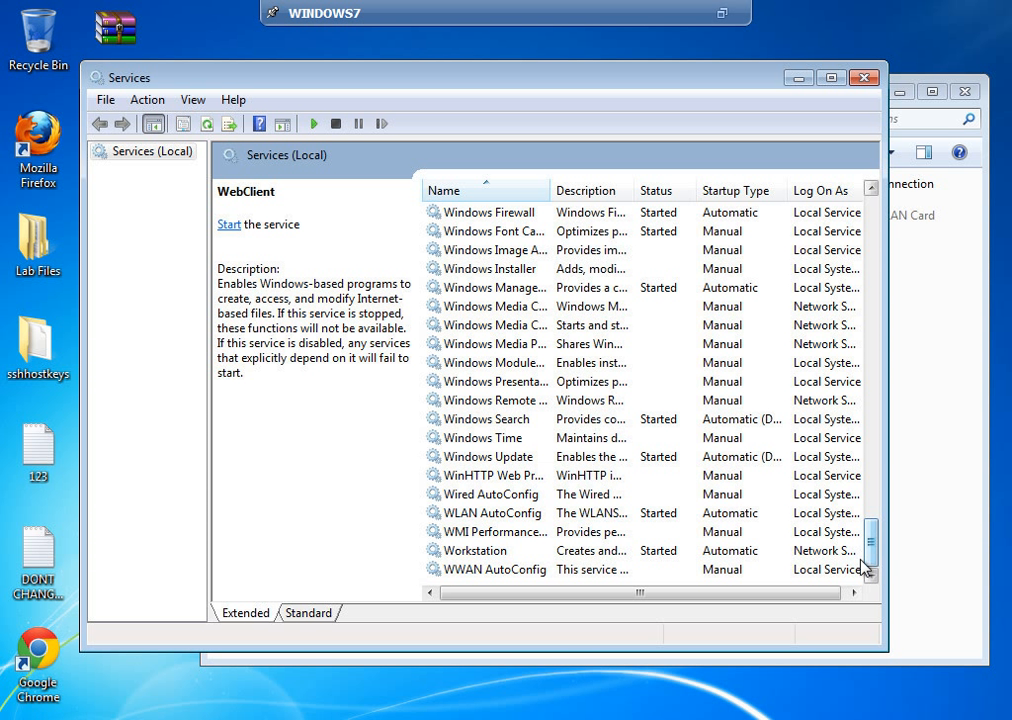
pyautogui.click(474, 497)
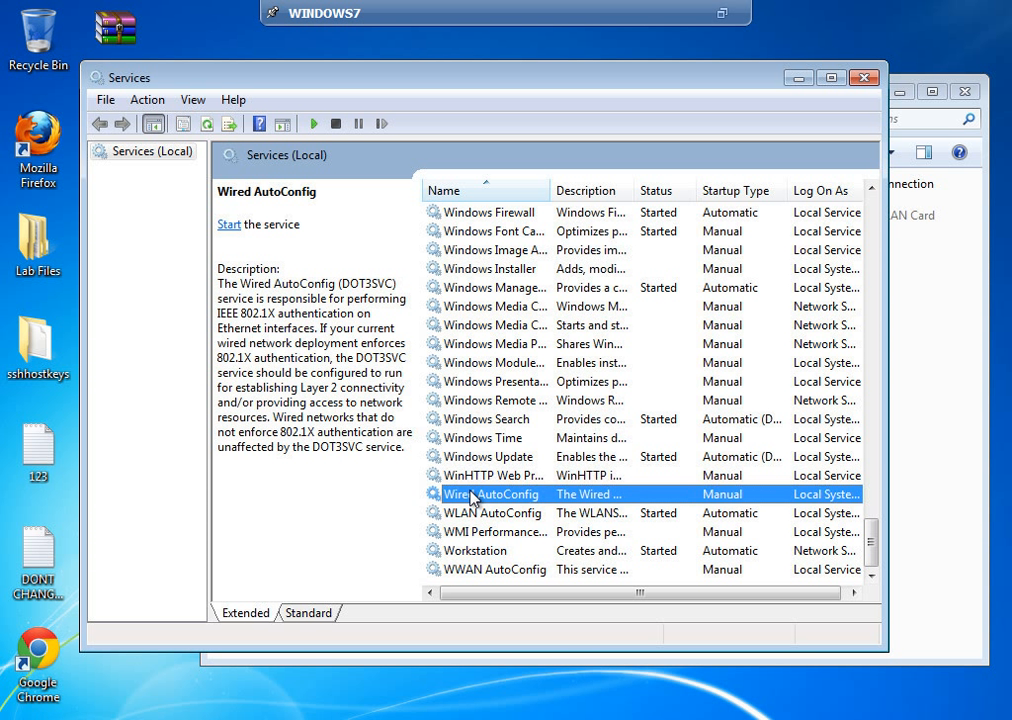
pyautogui.rightClick(500, 495)
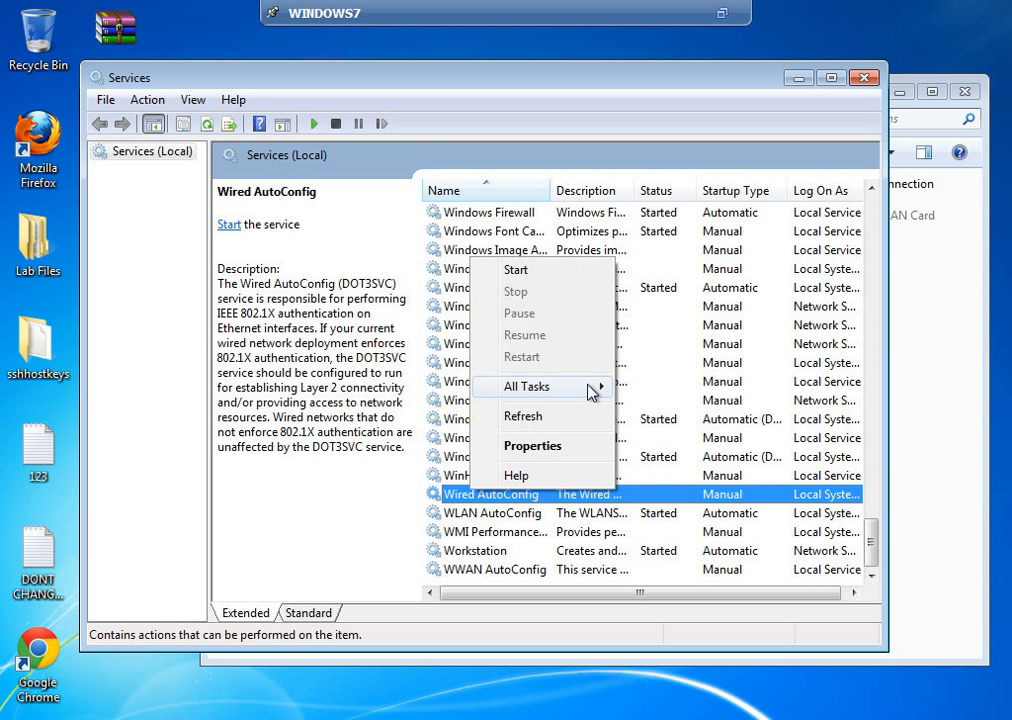
pyautogui.moveTo(597, 391)
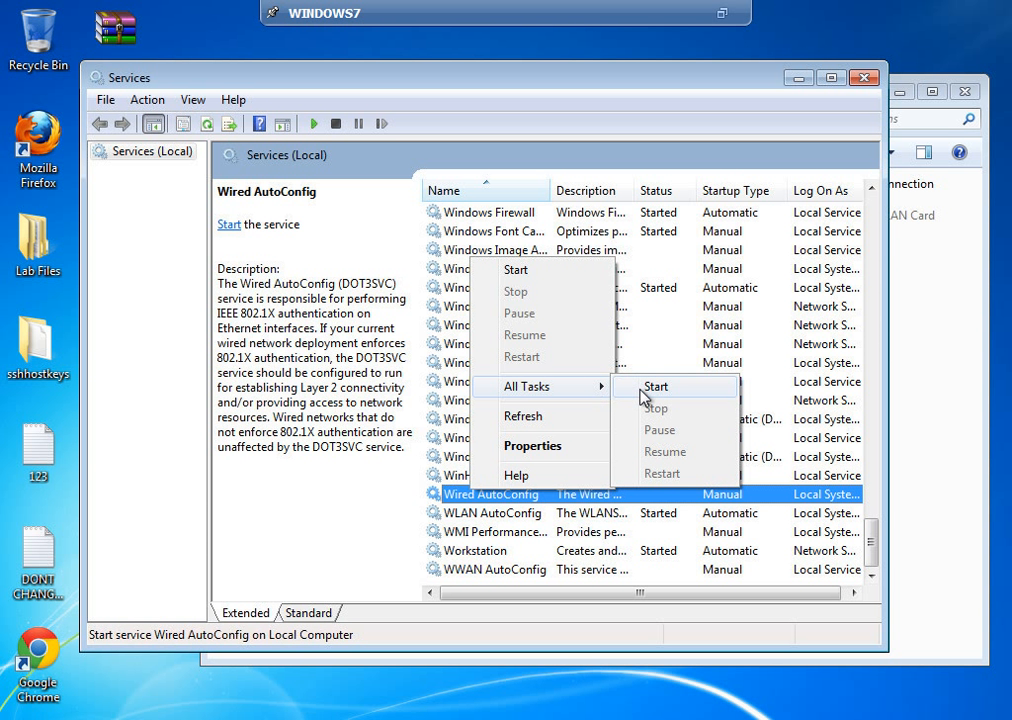
pyautogui.click(641, 388)
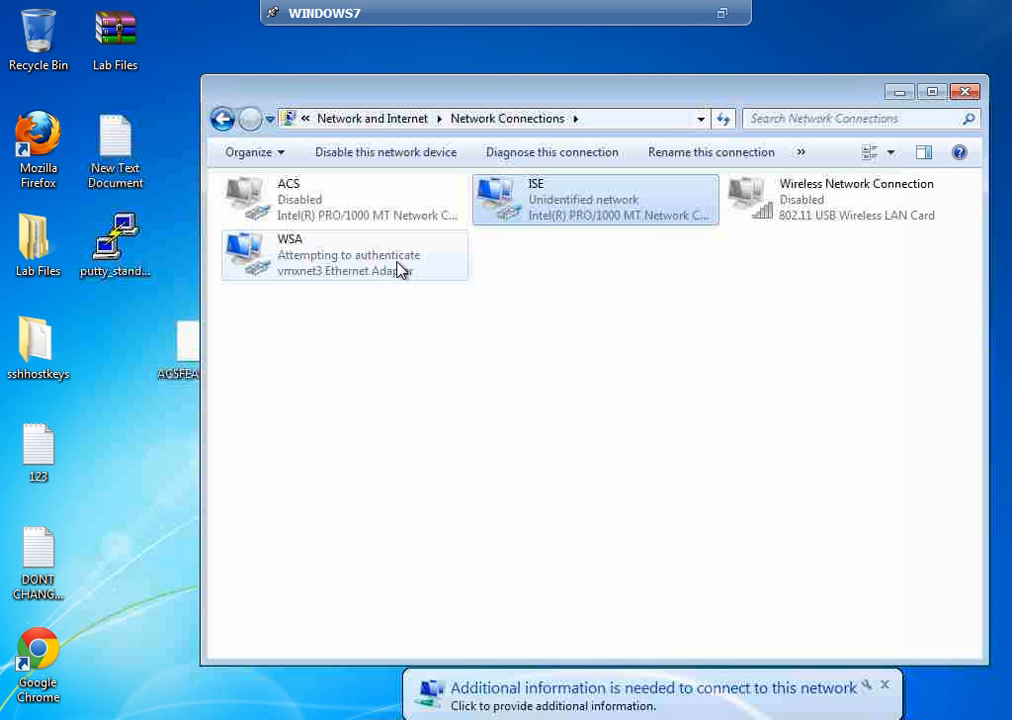
pyautogui.rightClick(398, 272)
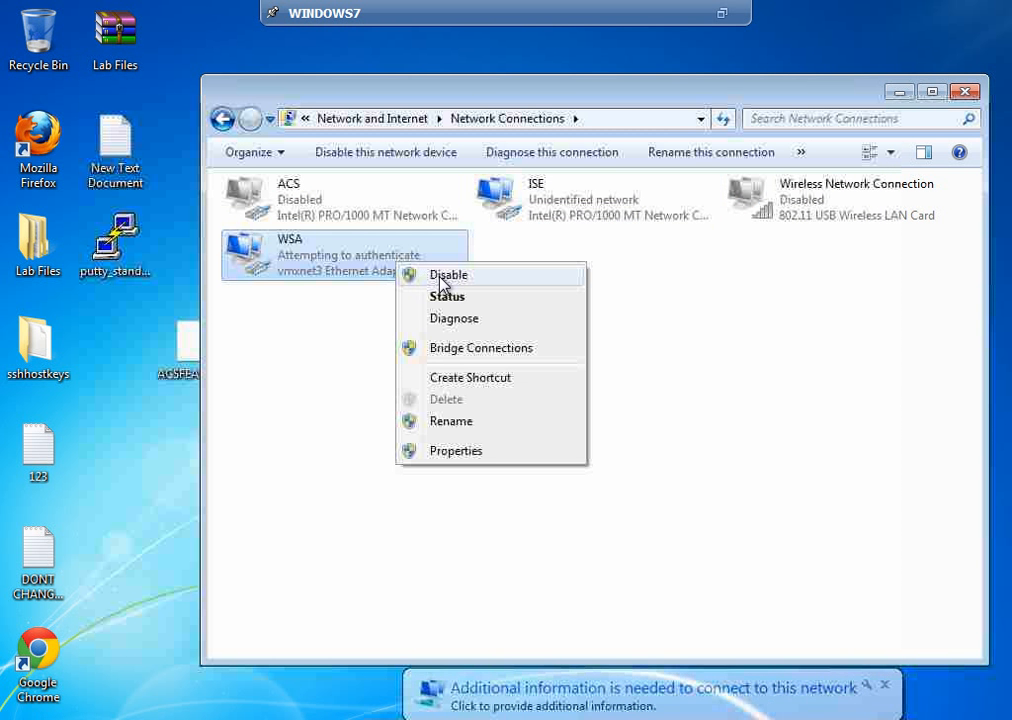
pyautogui.click(458, 452)
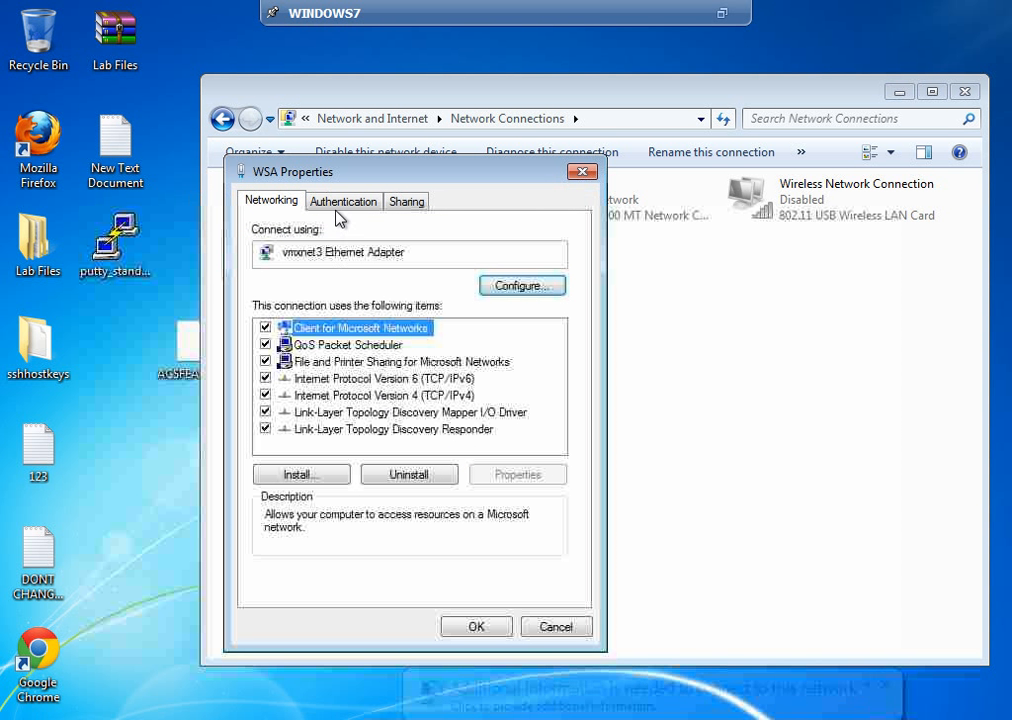
pyautogui.click(342, 205)
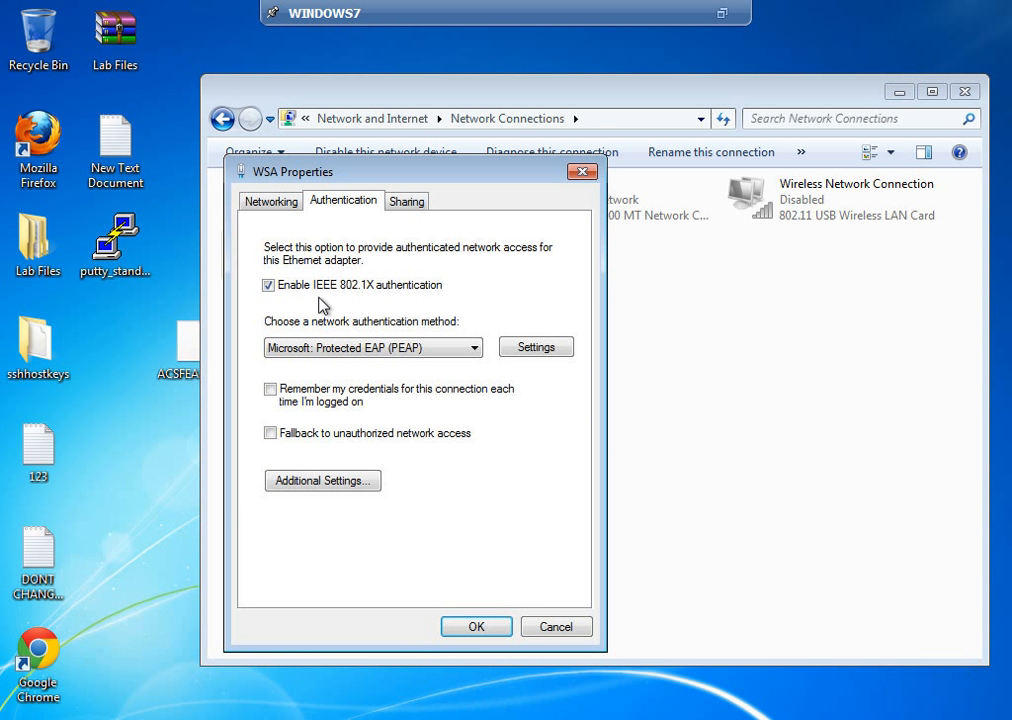
pyautogui.click(537, 352)
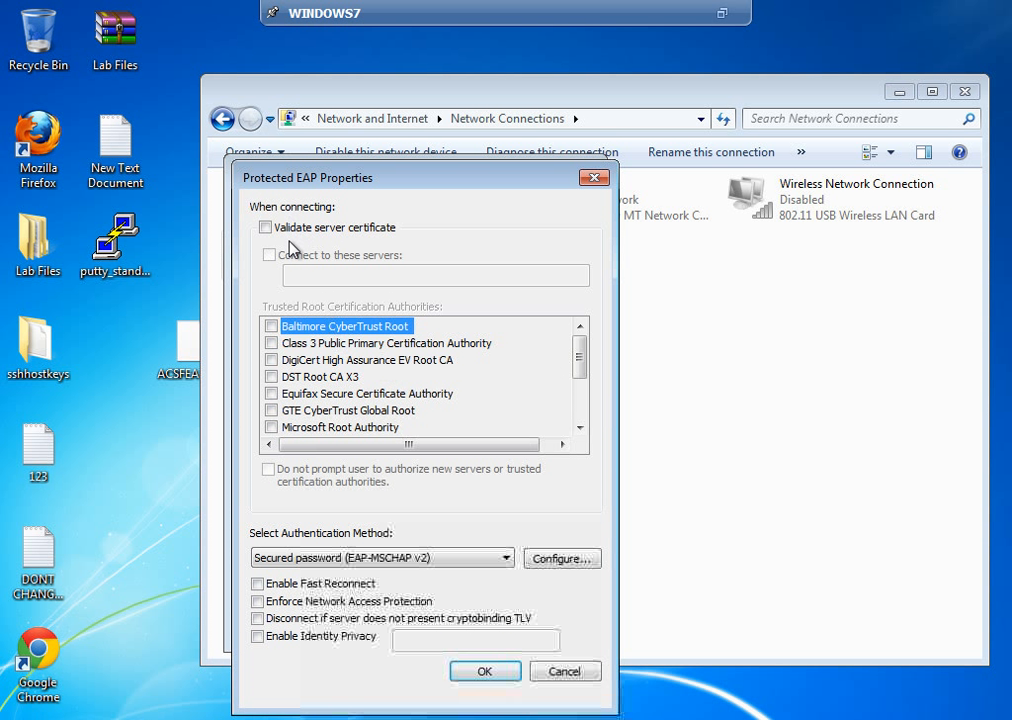
pyautogui.click(545, 560)
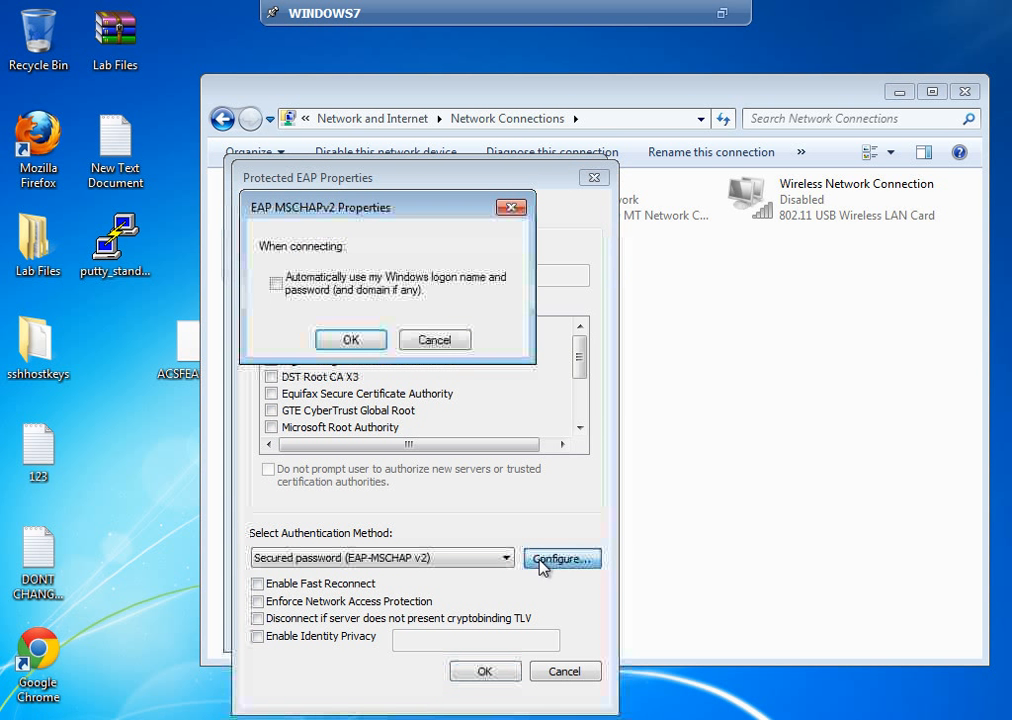
pyautogui.click(450, 342)
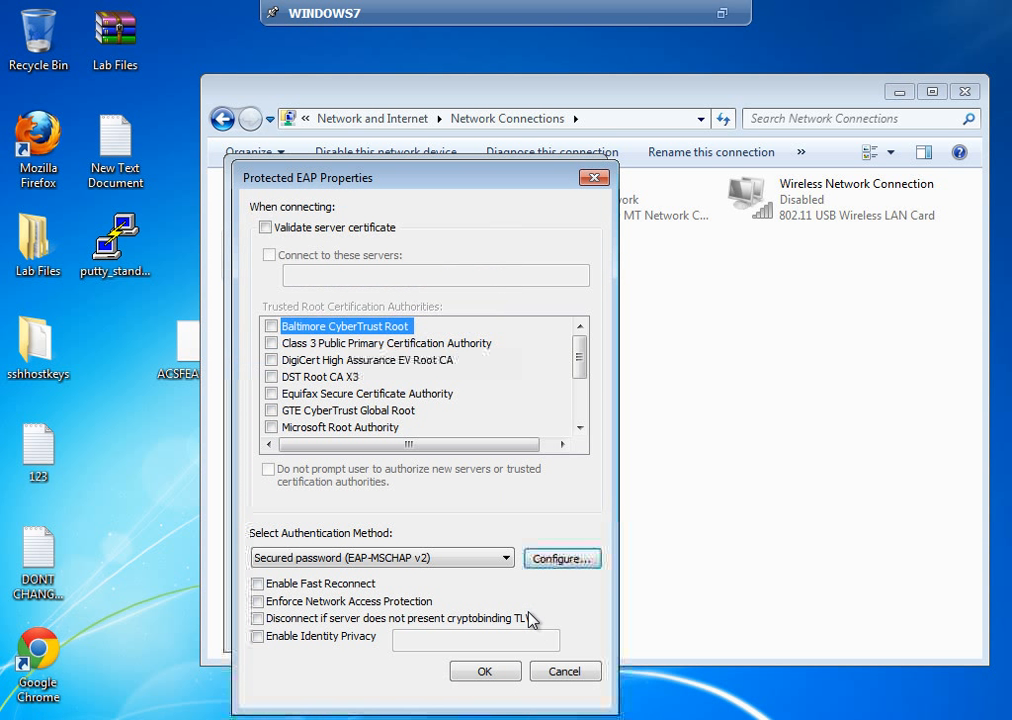
pyautogui.click(558, 676)
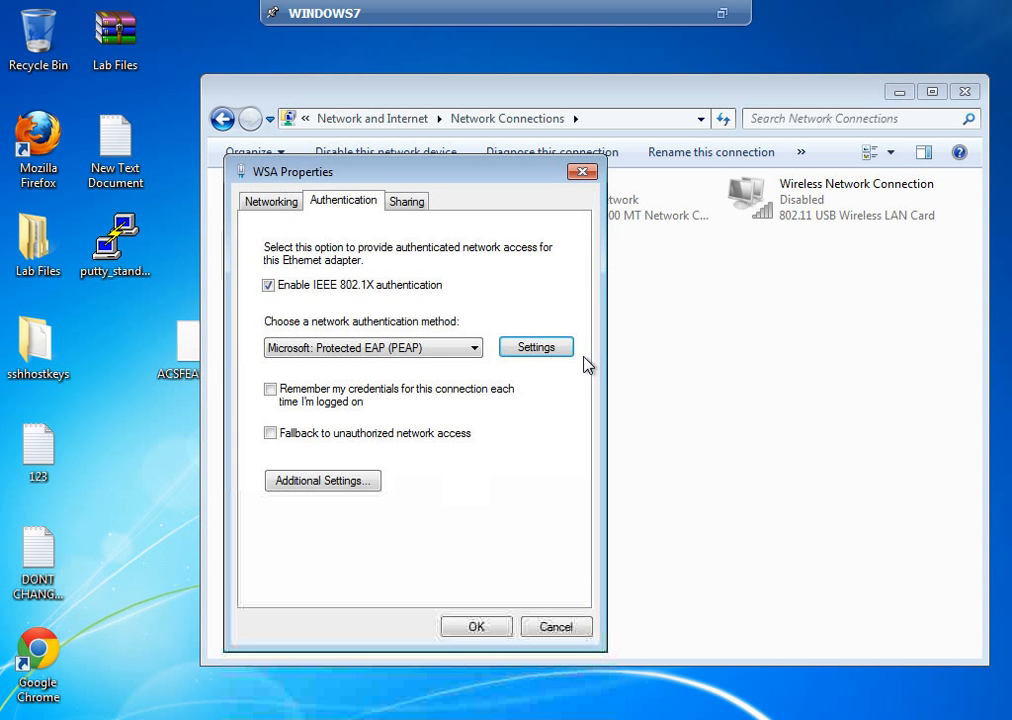
pyautogui.click(552, 627)
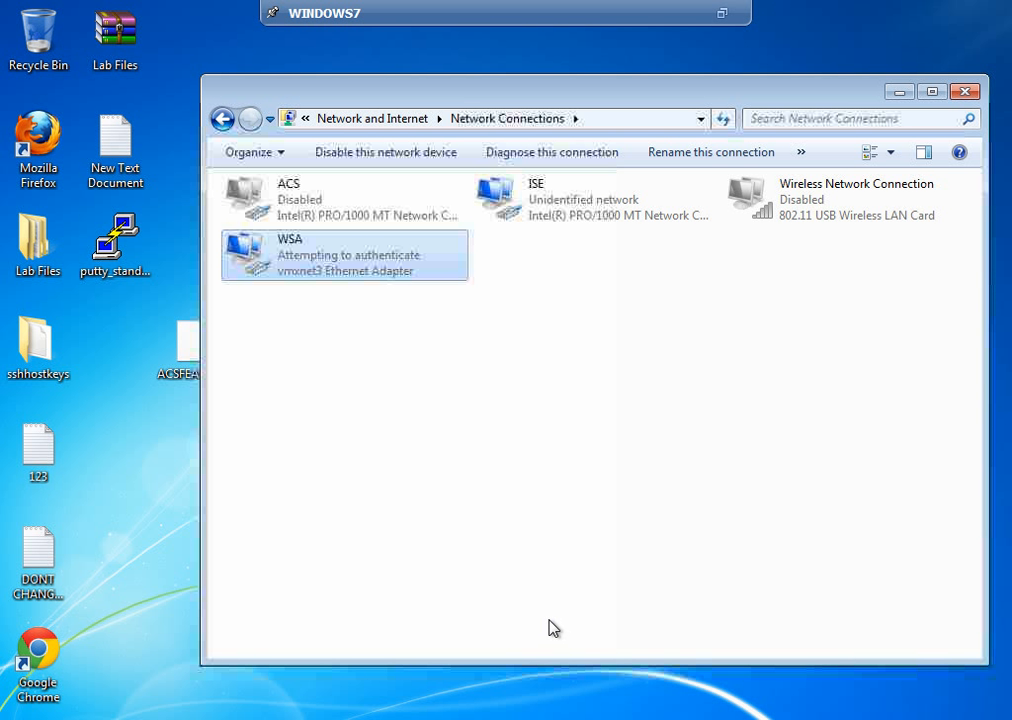
# Step: Disable the ISE connection, then disable and re-enable the WSA connection
pyautogui.rightClick(566, 216)
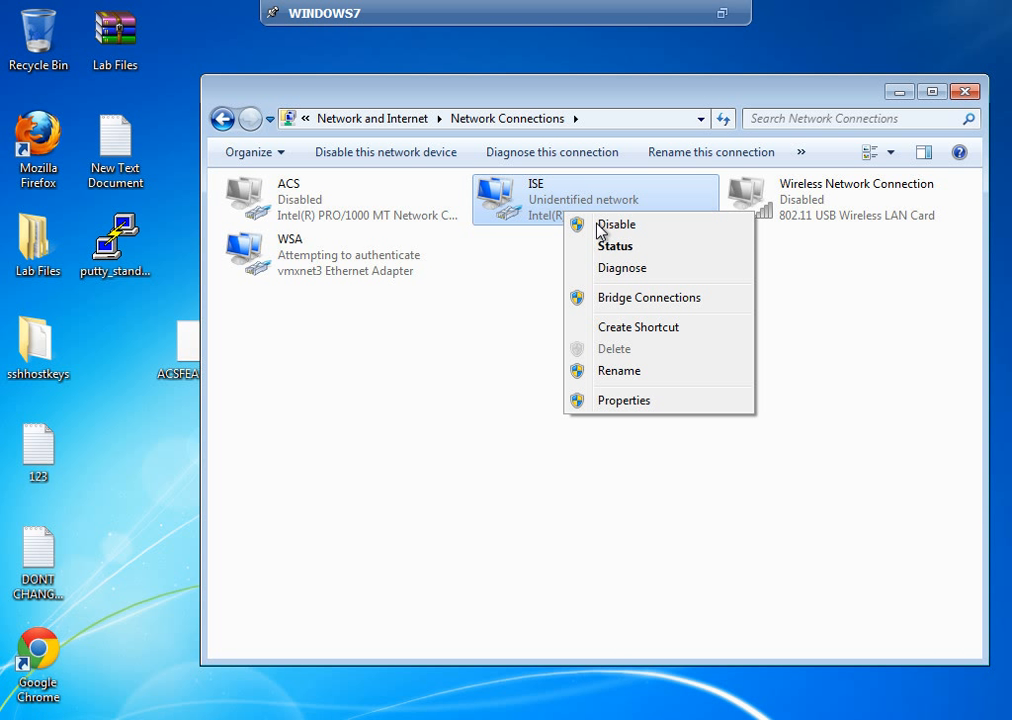
pyautogui.click(605, 225)
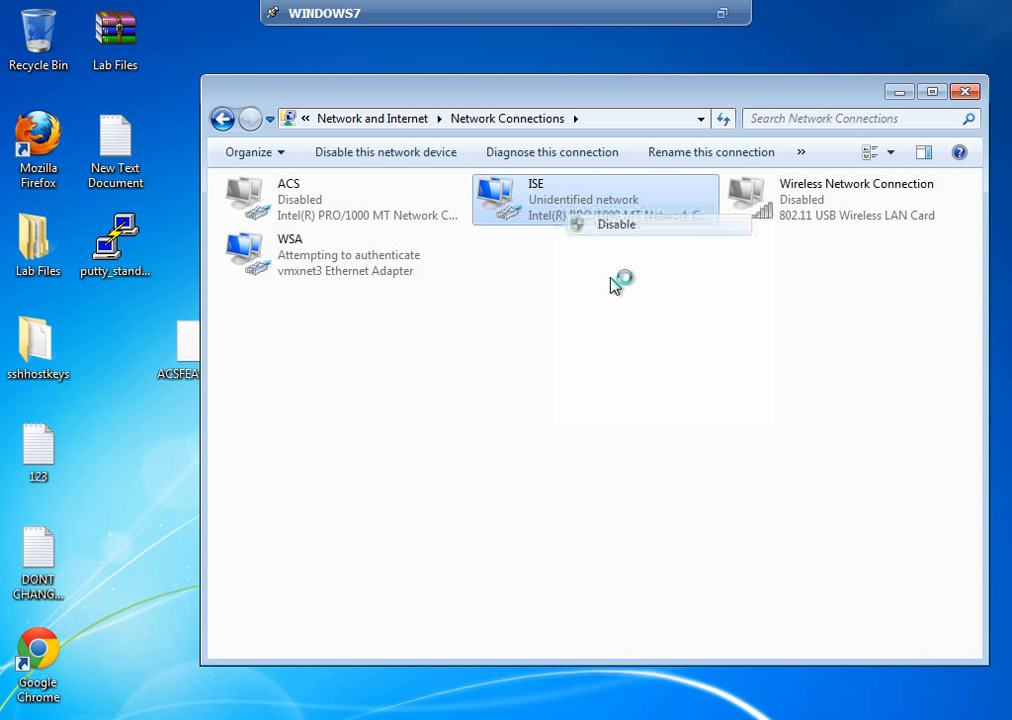
pyautogui.rightClick(319, 274)
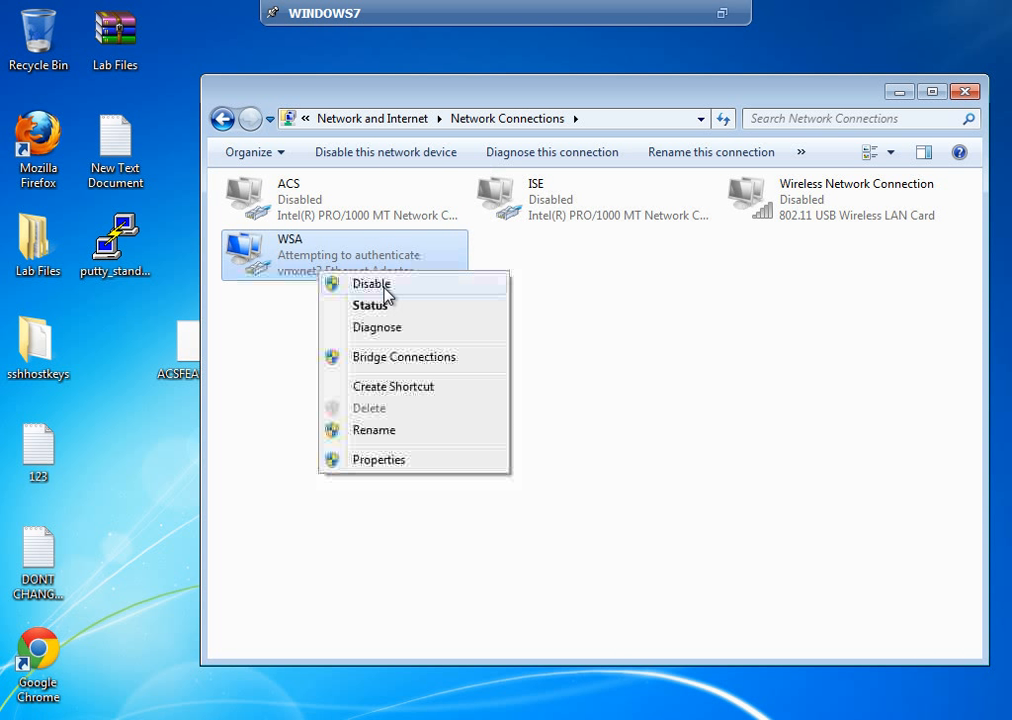
pyautogui.click(380, 285)
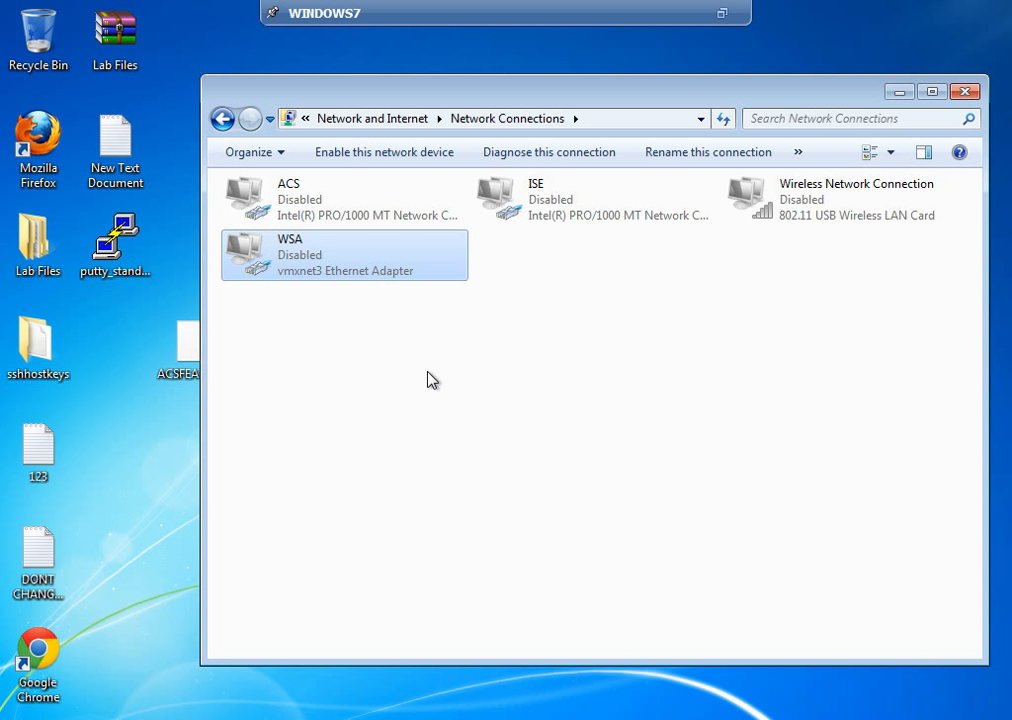
pyautogui.rightClick(308, 249)
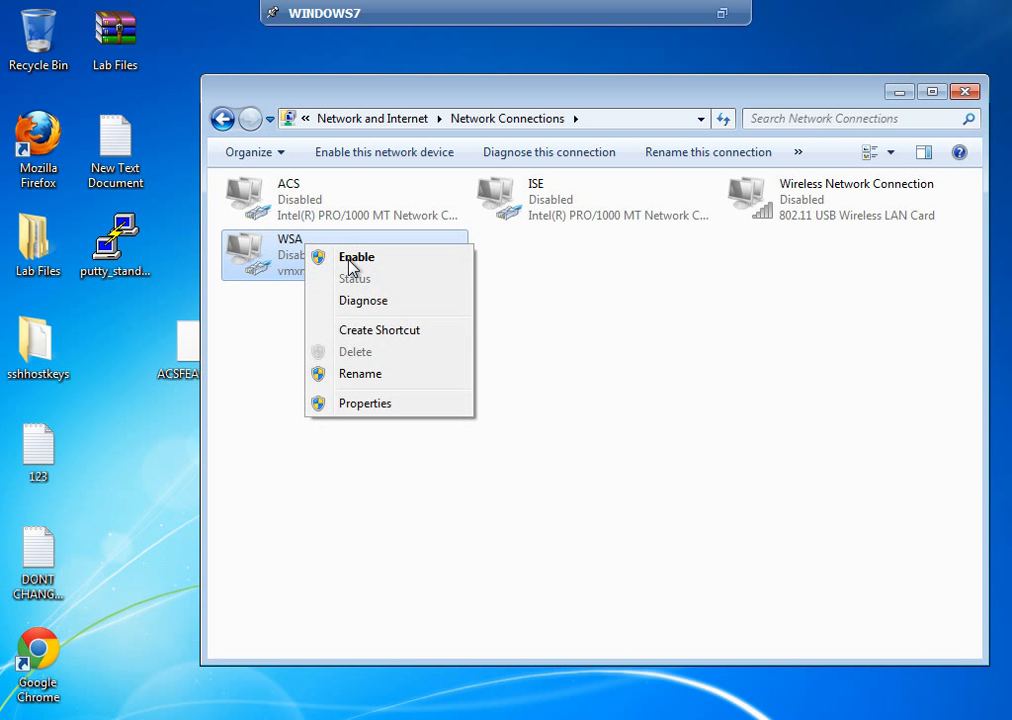
pyautogui.click(318, 258)
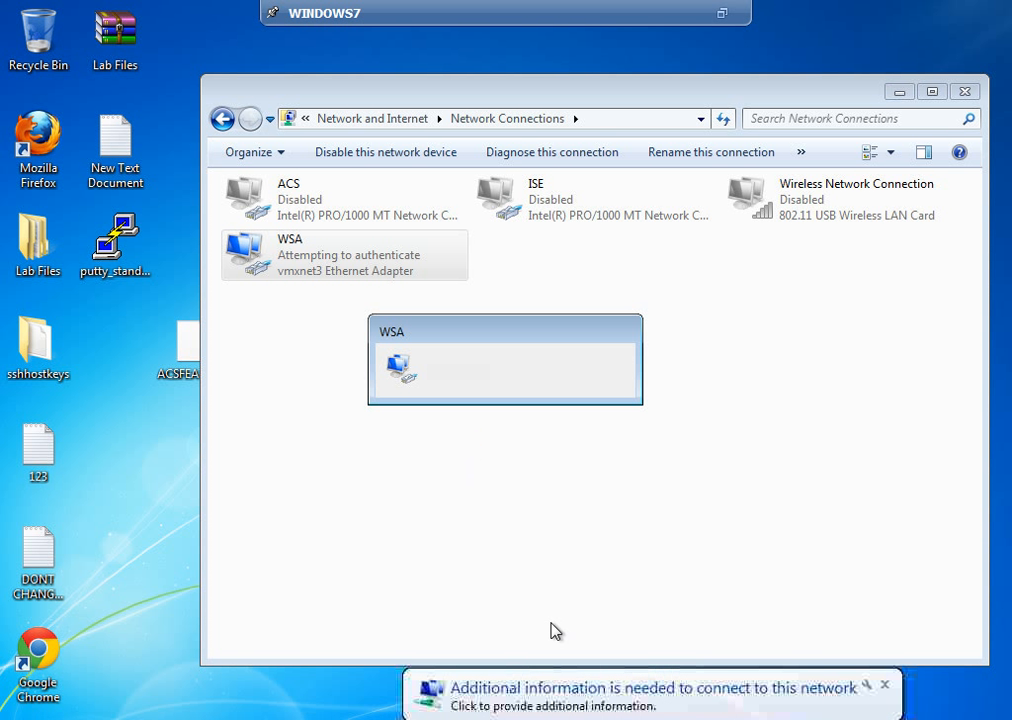
# Step: Bring up the network credentials prompt and restart the WSA connection once more
pyautogui.click(568, 706)
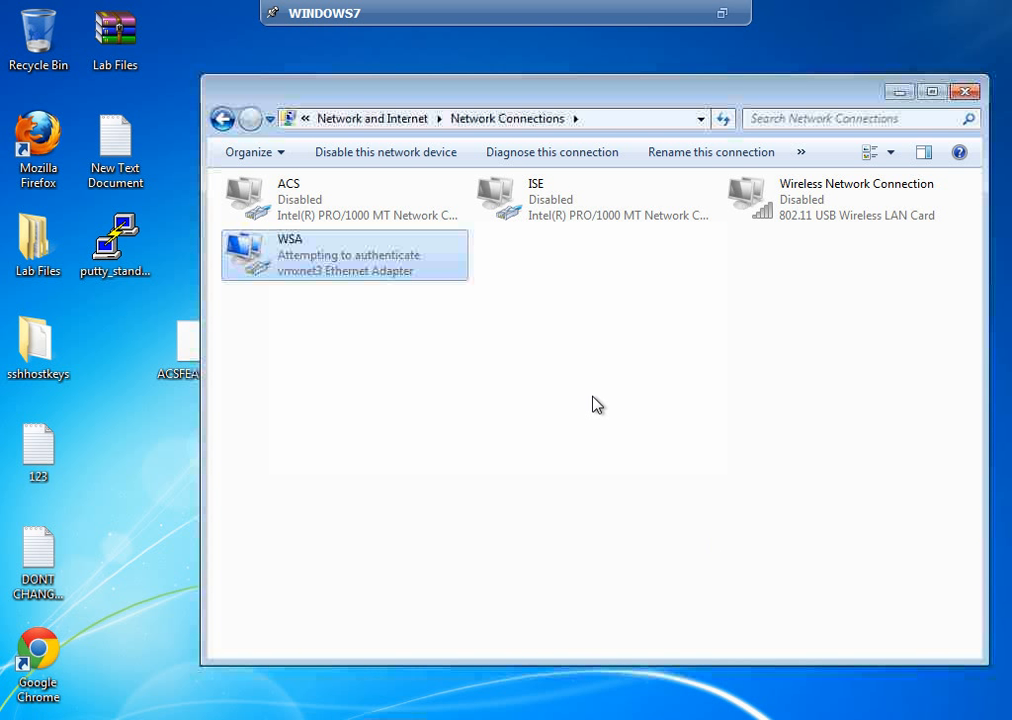
pyautogui.rightClick(358, 277)
pyautogui.click(398, 288)
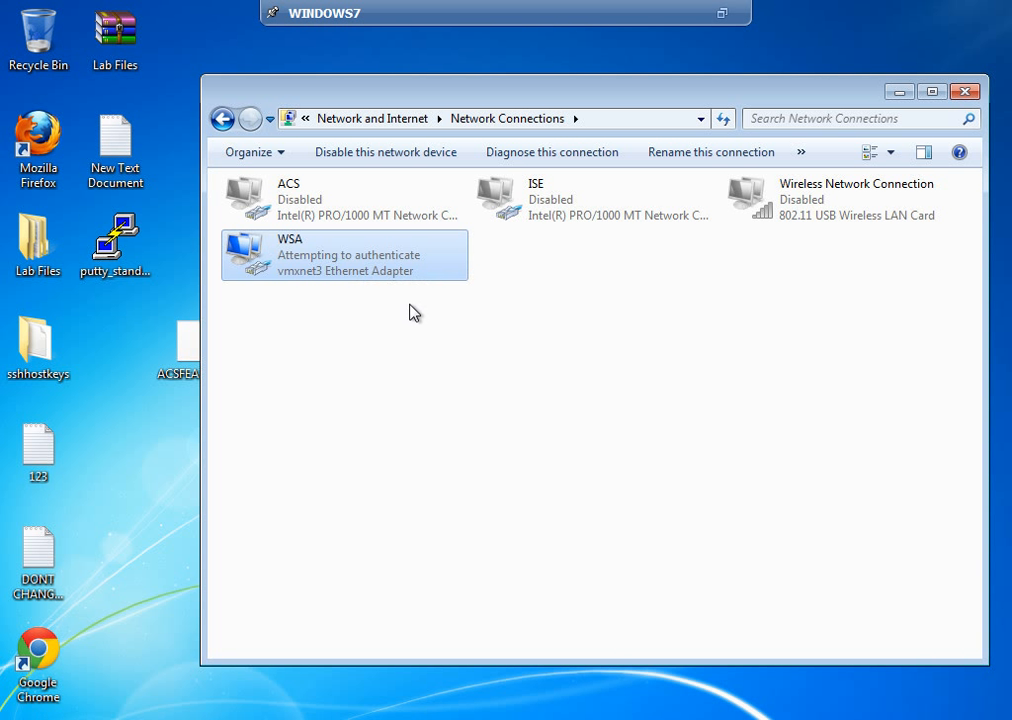
pyautogui.rightClick(286, 262)
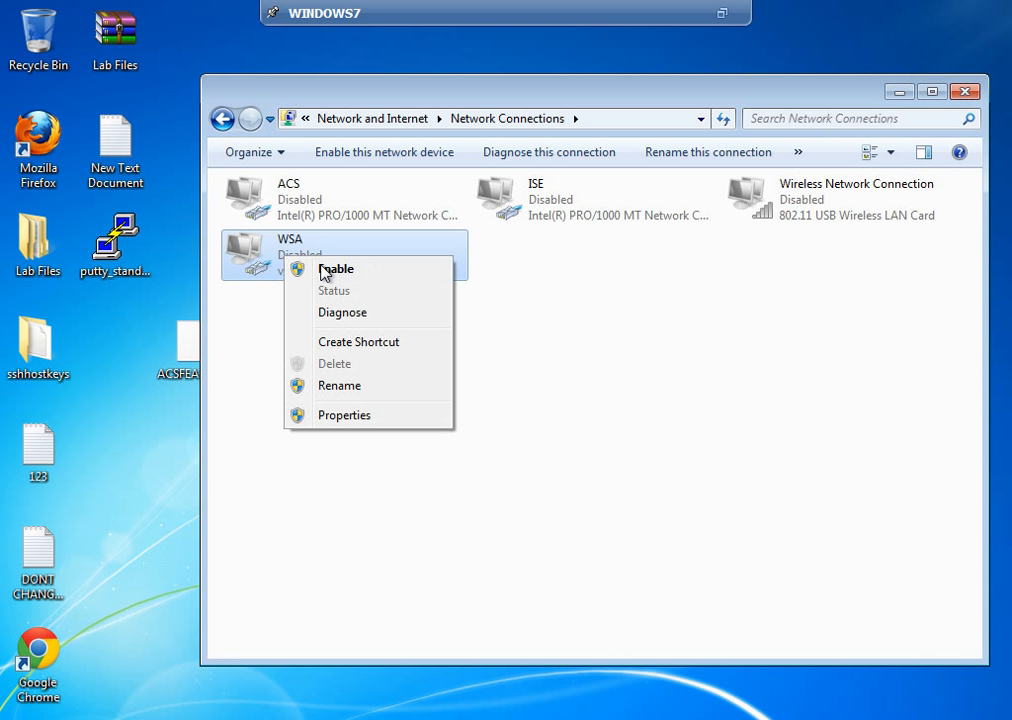
pyautogui.click(331, 271)
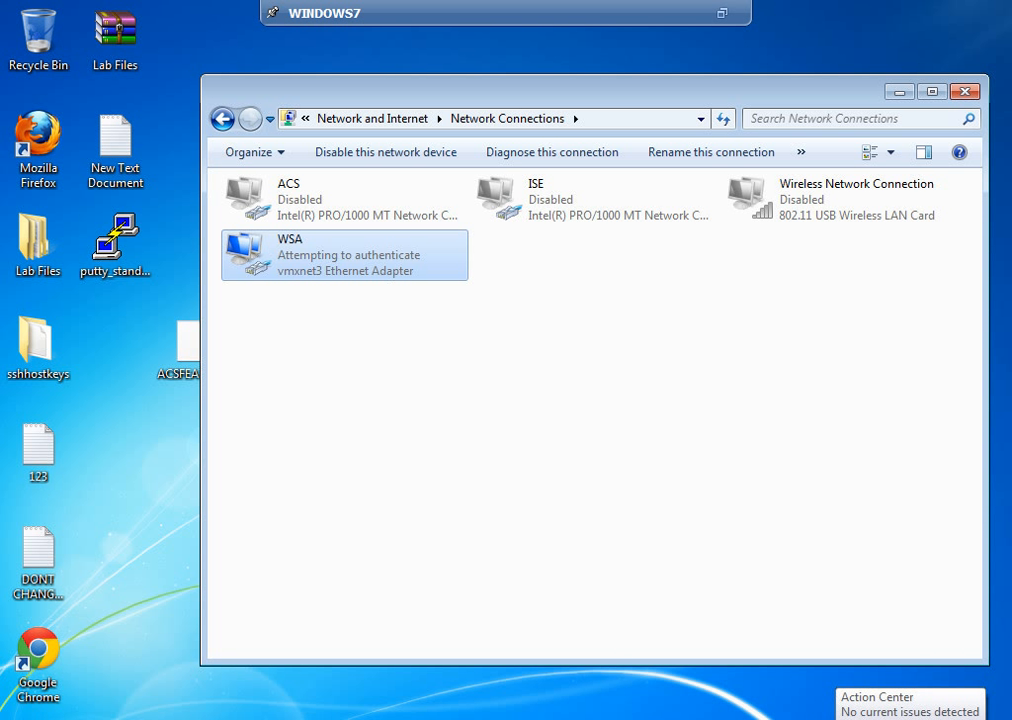
# Step: Abandon a rename of WSA, then disable and re-enable the WSA connection
pyautogui.rightClick(287, 258)
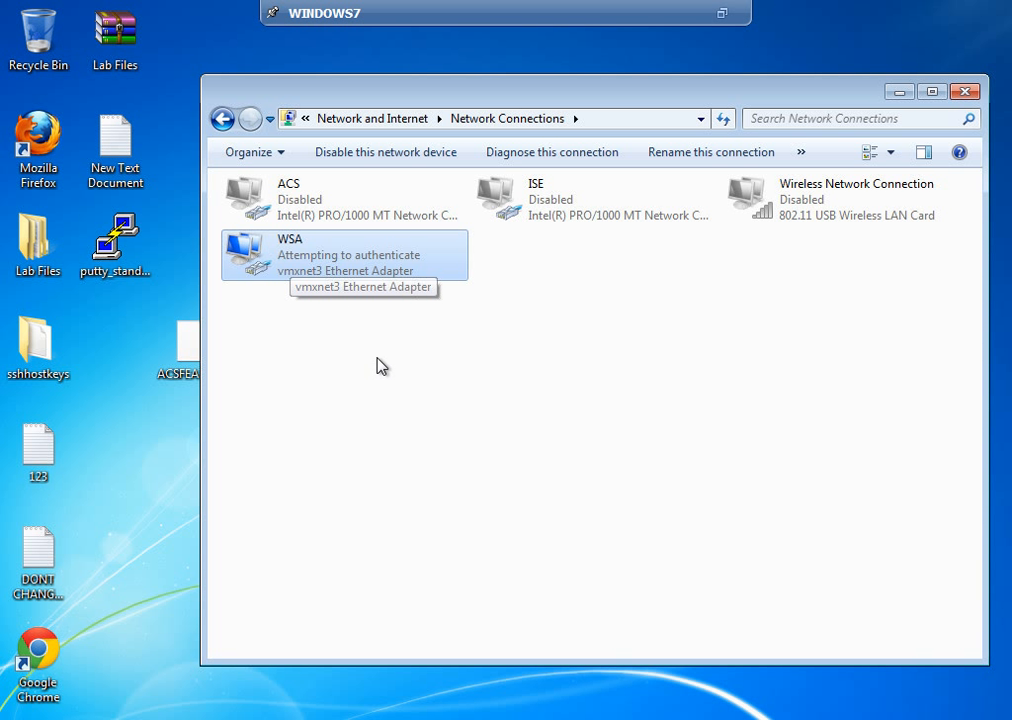
pyautogui.click(395, 411)
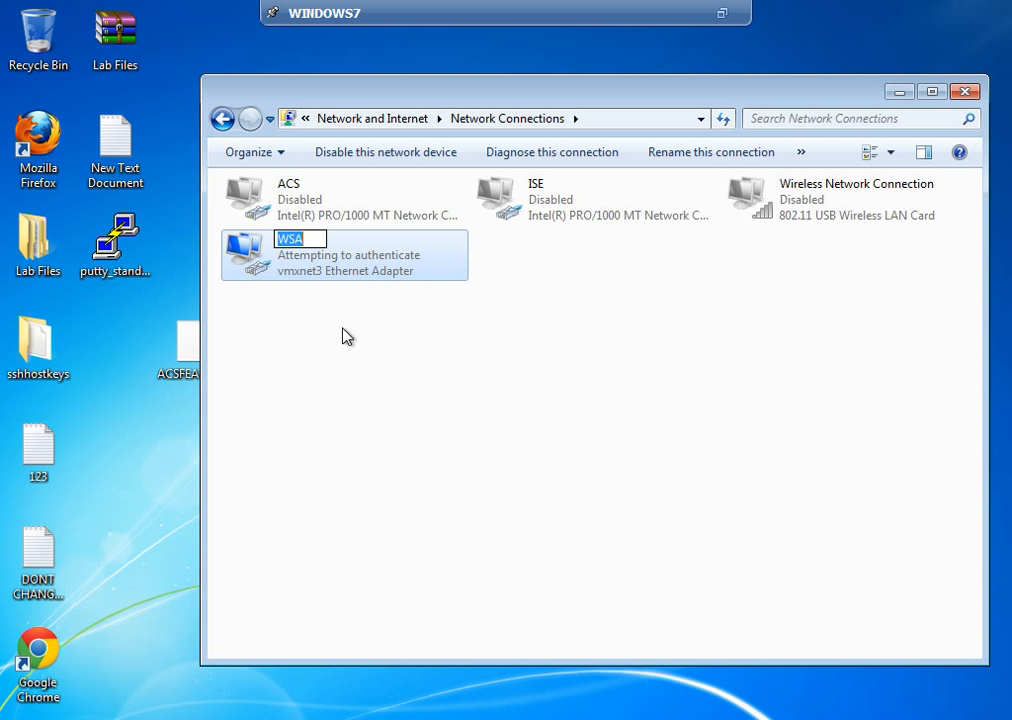
pyautogui.click(364, 349)
pyautogui.rightClick(362, 257)
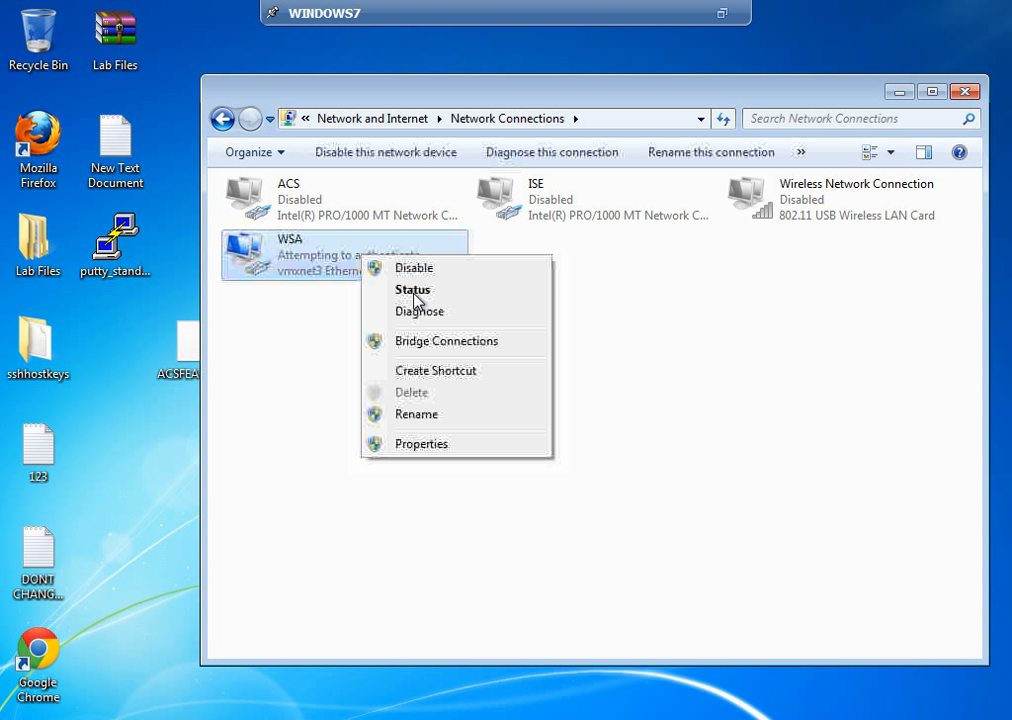
pyautogui.click(418, 268)
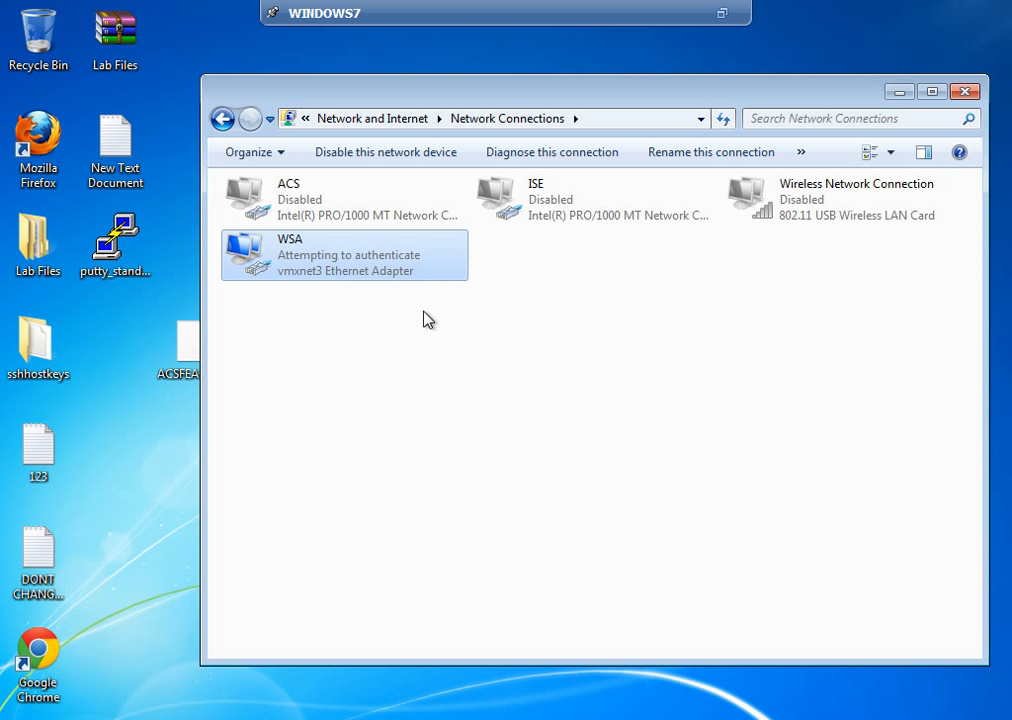
pyautogui.click(416, 368)
pyautogui.rightClick(299, 255)
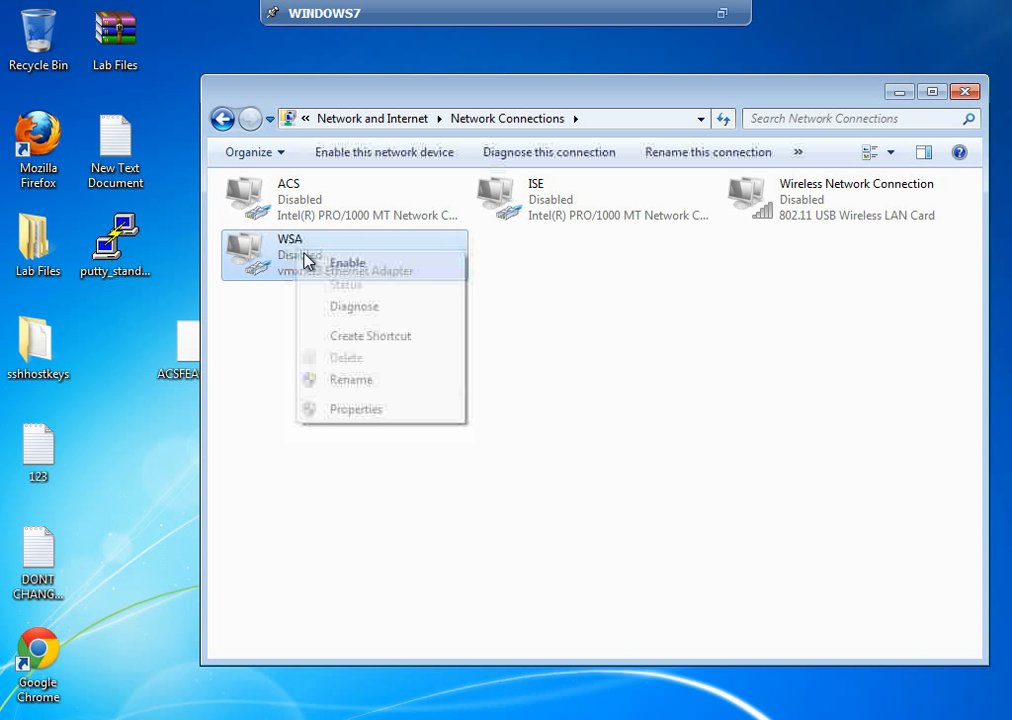
pyautogui.click(340, 265)
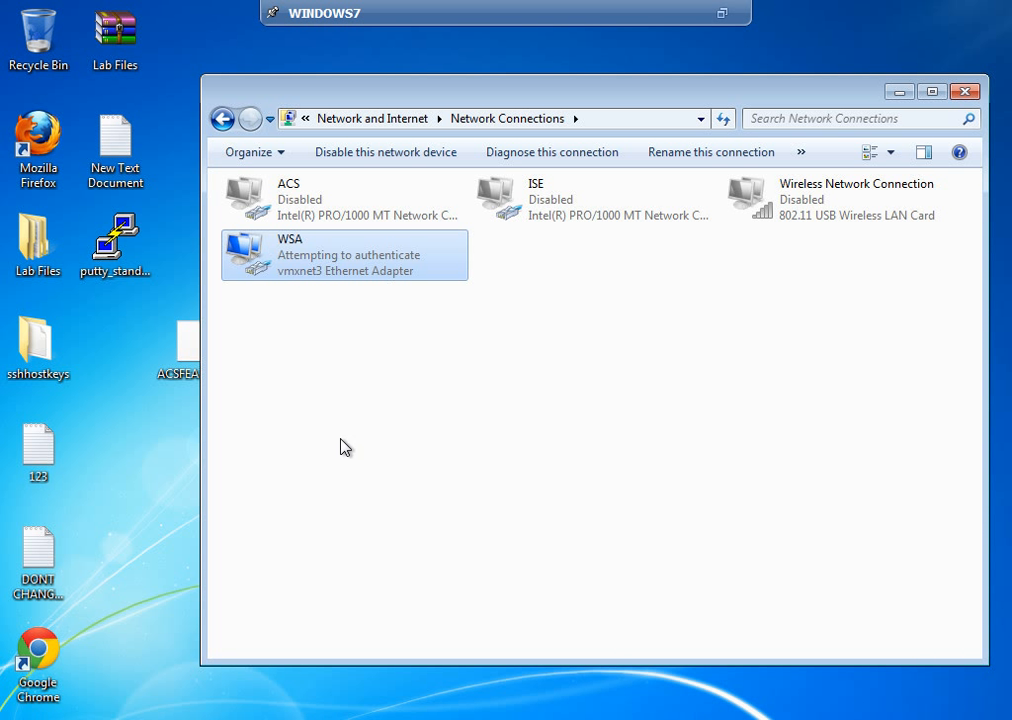
pyautogui.rightClick(333, 259)
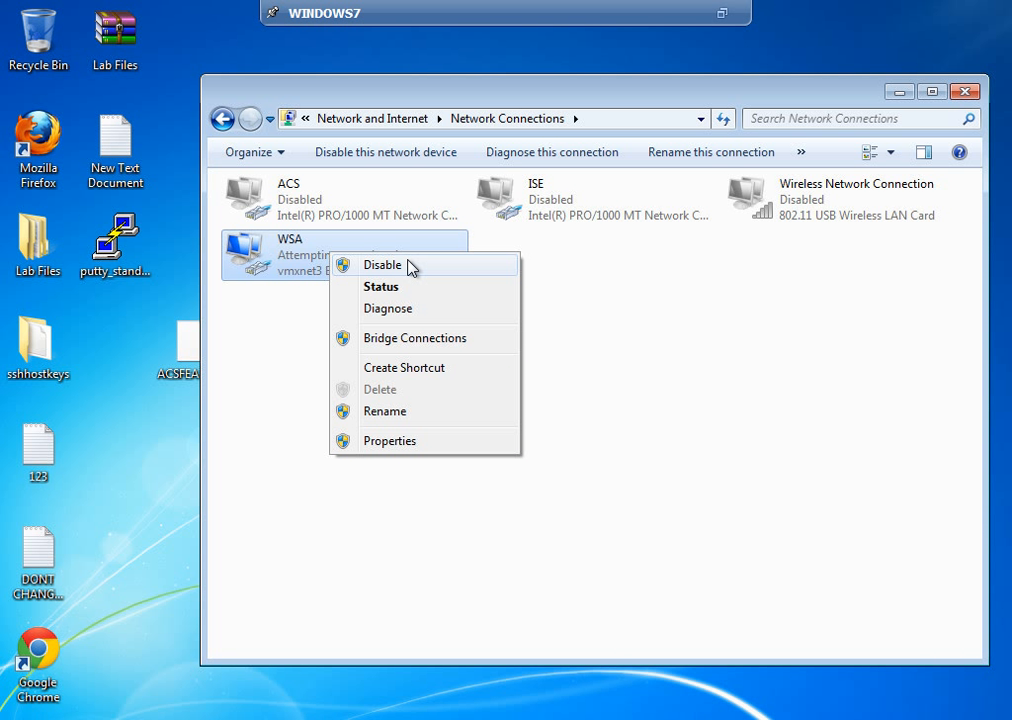
pyautogui.click(303, 317)
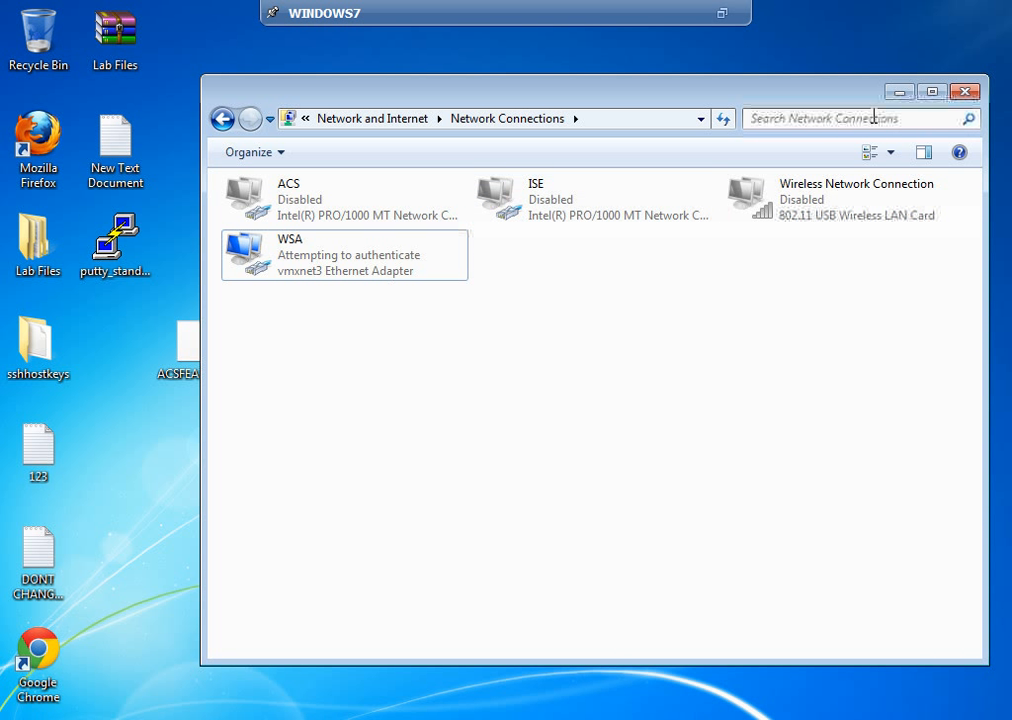
# Step: Submit the sales user name and password in the Network Authentication prompt
pyautogui.click(899, 95)
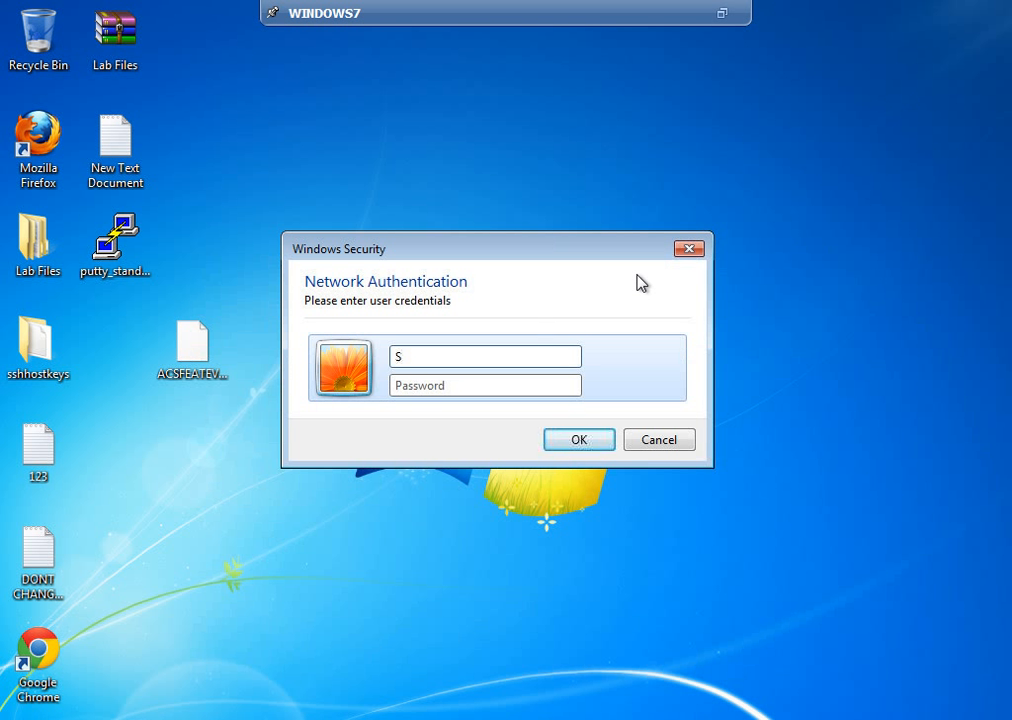
pyautogui.press('BackSpace')
pyautogui.write('Sales1')
pyautogui.press('Tab')
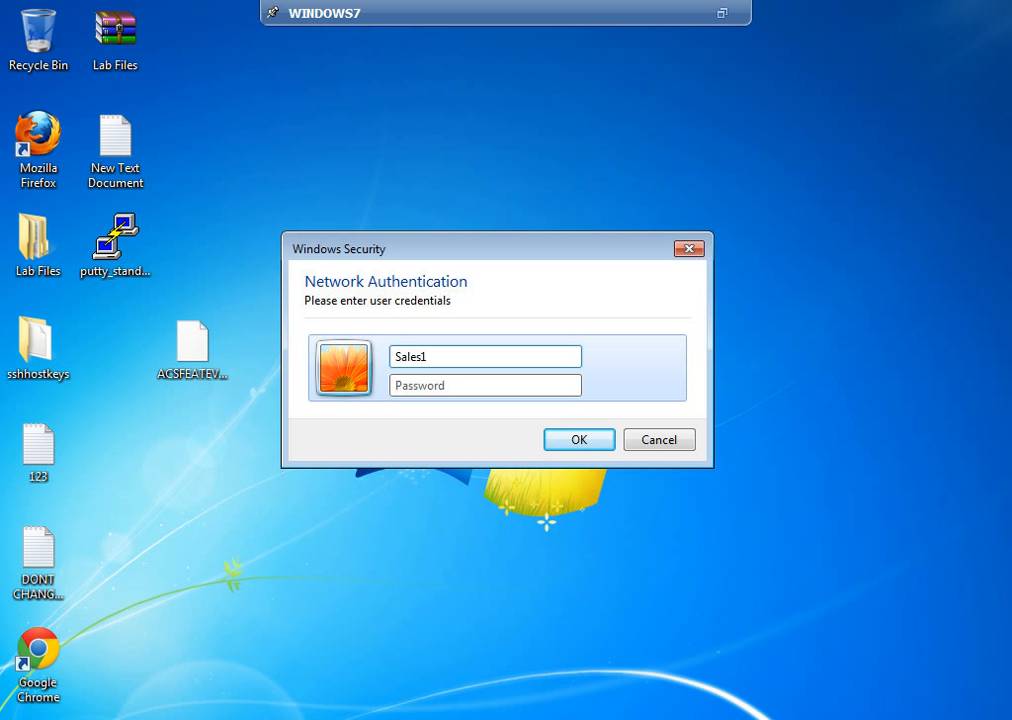
pyautogui.write('Password')
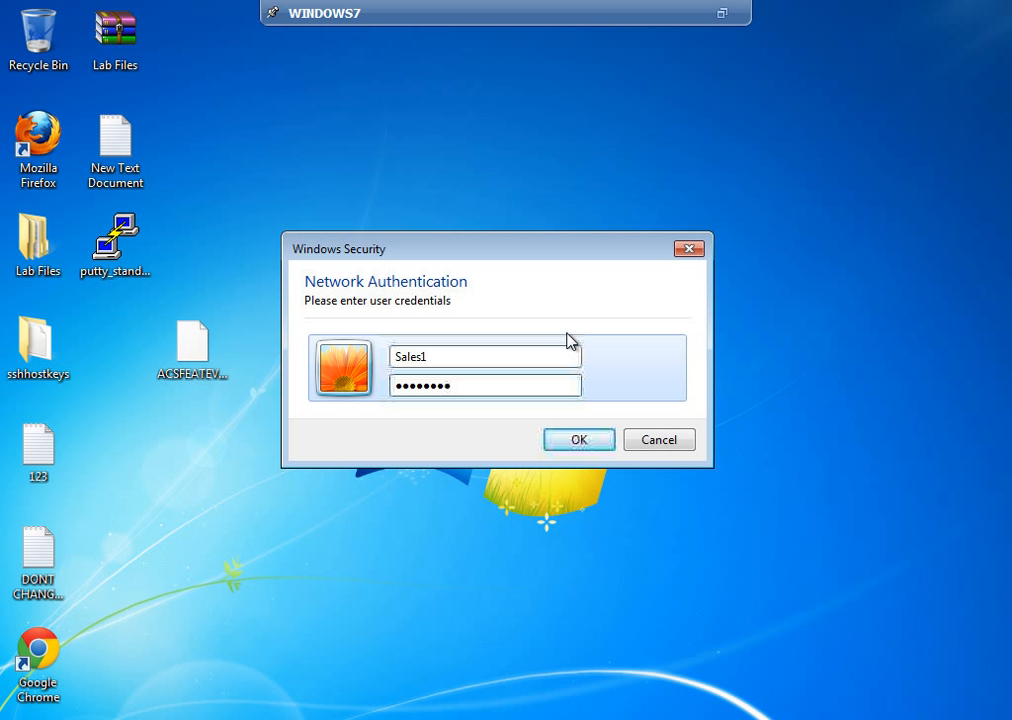
pyautogui.click(583, 440)
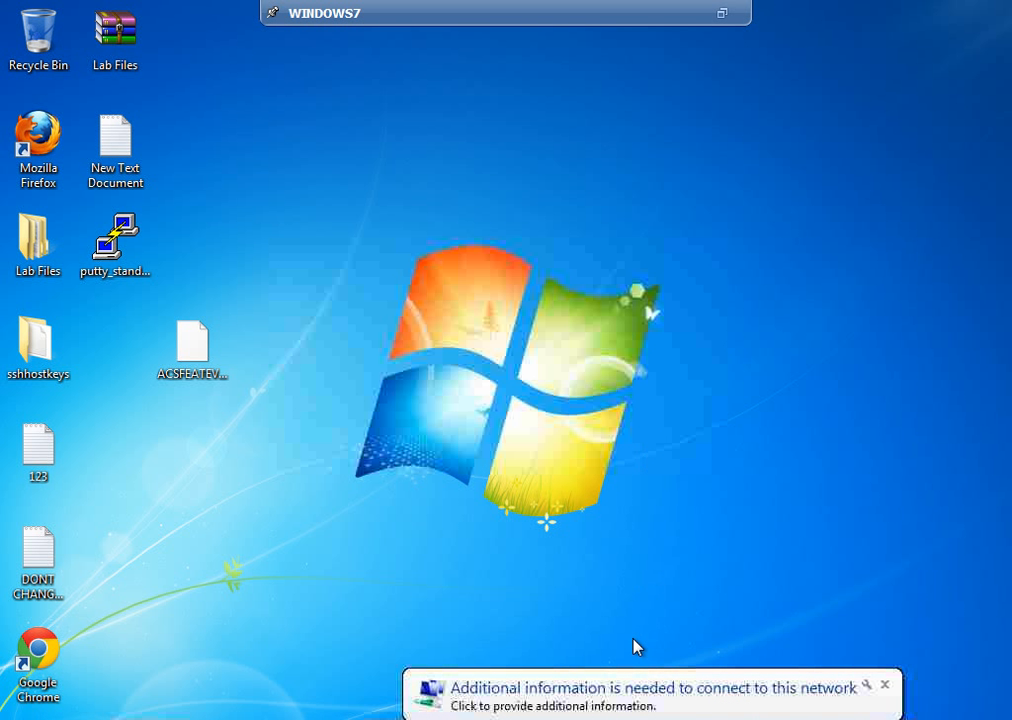
# Step: Re-enter the sales user's credentials when prompted again so WSA joins network IT 5
pyautogui.click(636, 709)
pyautogui.write('Sales1')
pyautogui.press('Tab')
pyautogui.write('passw')
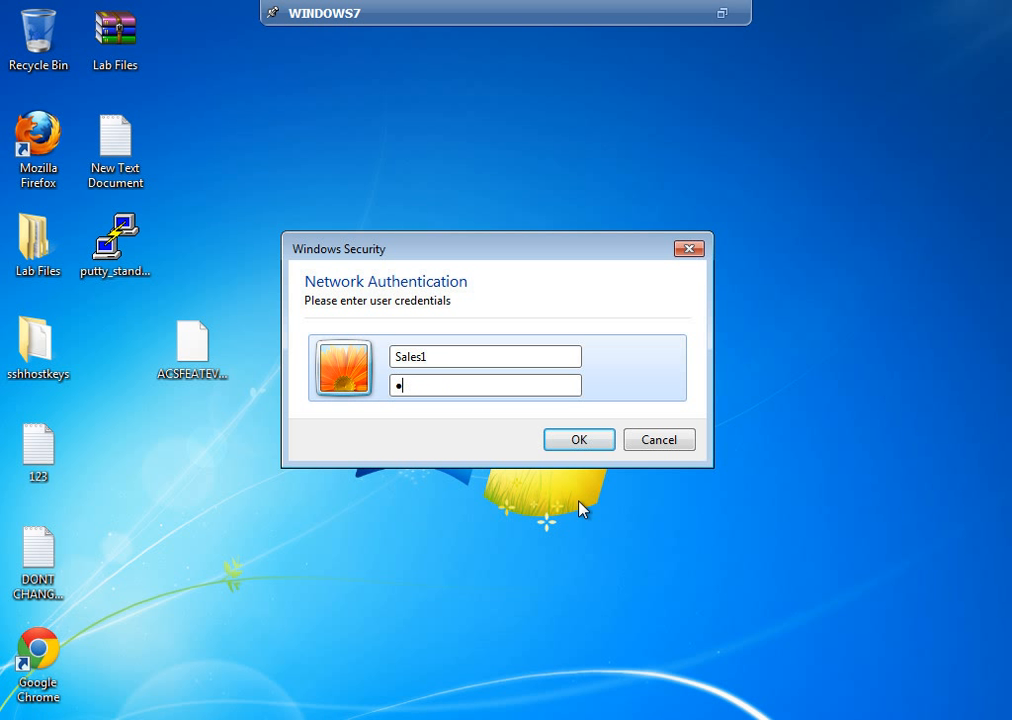
pyautogui.write('ord')
pyautogui.click(578, 440)
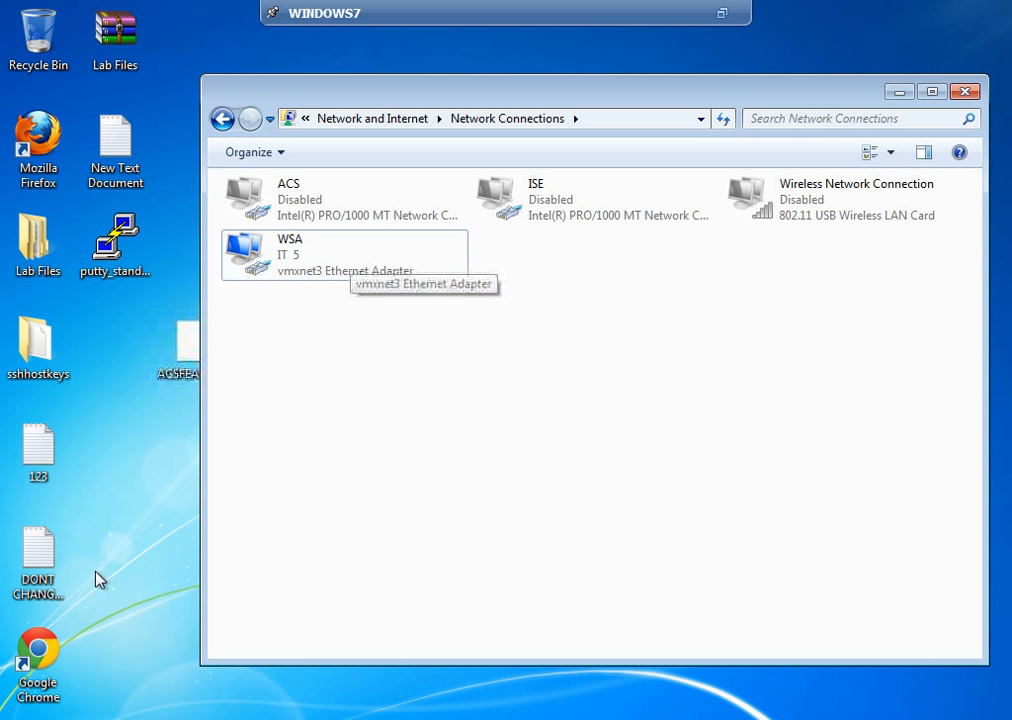
pyautogui.click(40, 712)
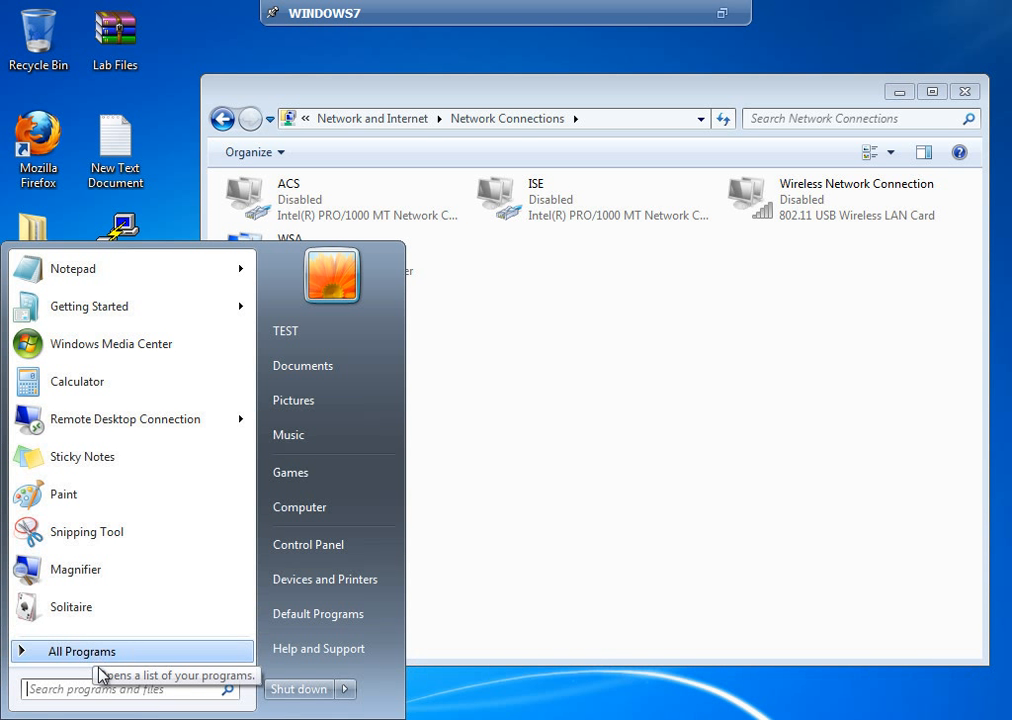
# Step: Run ipconfig in a Command Prompt to confirm WSA holds 192.168.100.125
pyautogui.write('cmd')
pyautogui.press('Return')
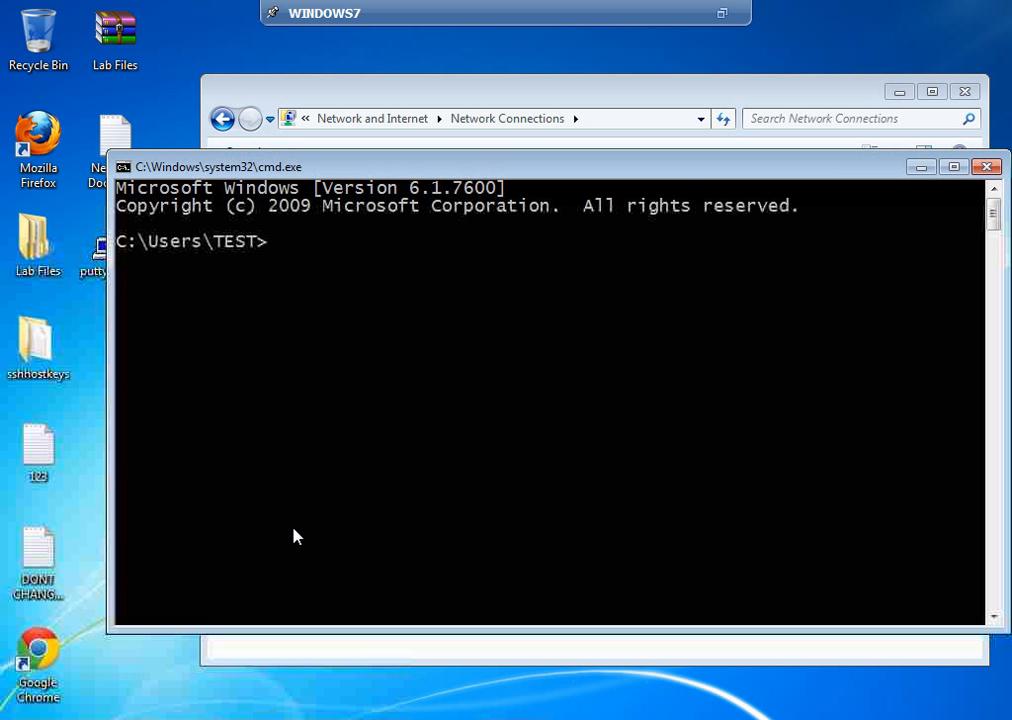
pyautogui.write('ipconfig')
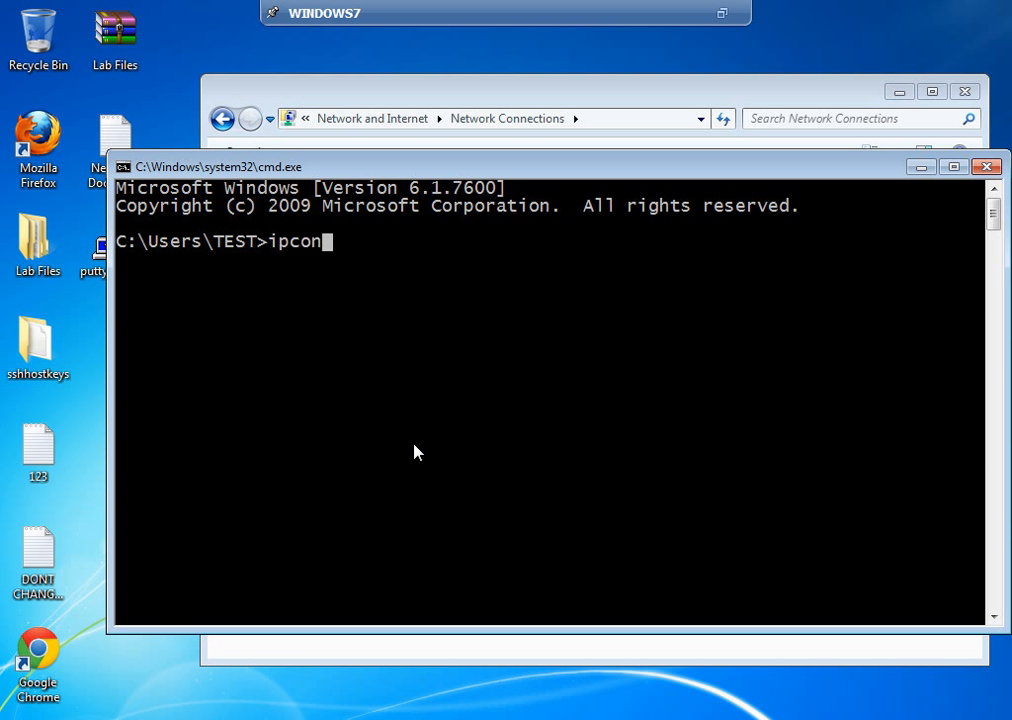
pyautogui.press('Return')
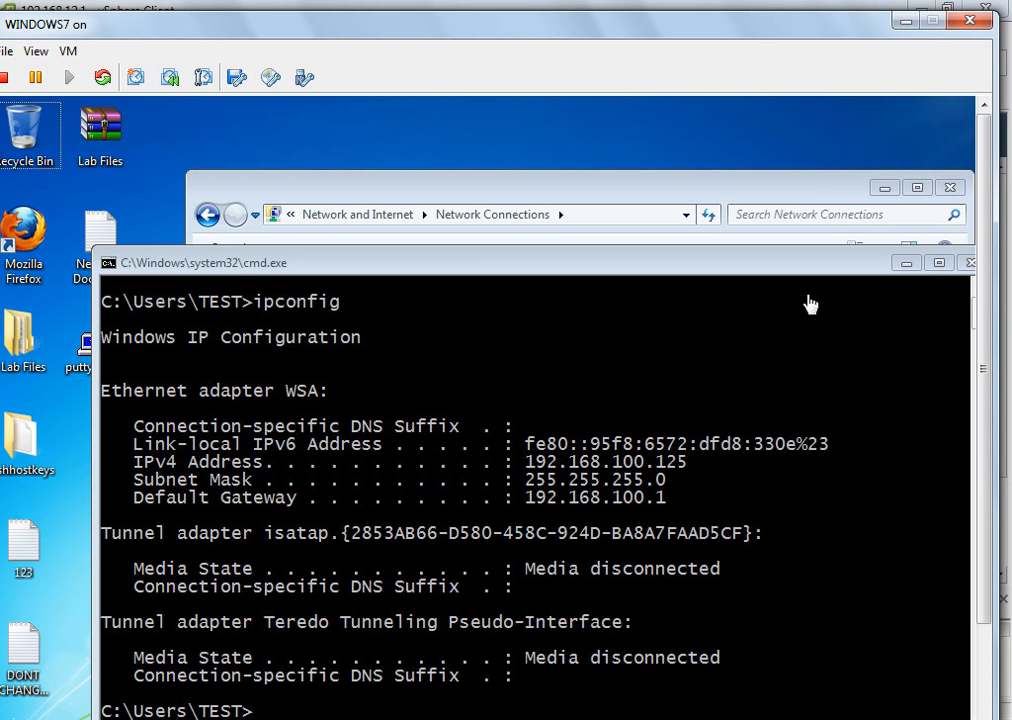
# Step: Run 'show authentication session interface fast 4/0/22' in the PuTTY switch session
pyautogui.click(905, 20)
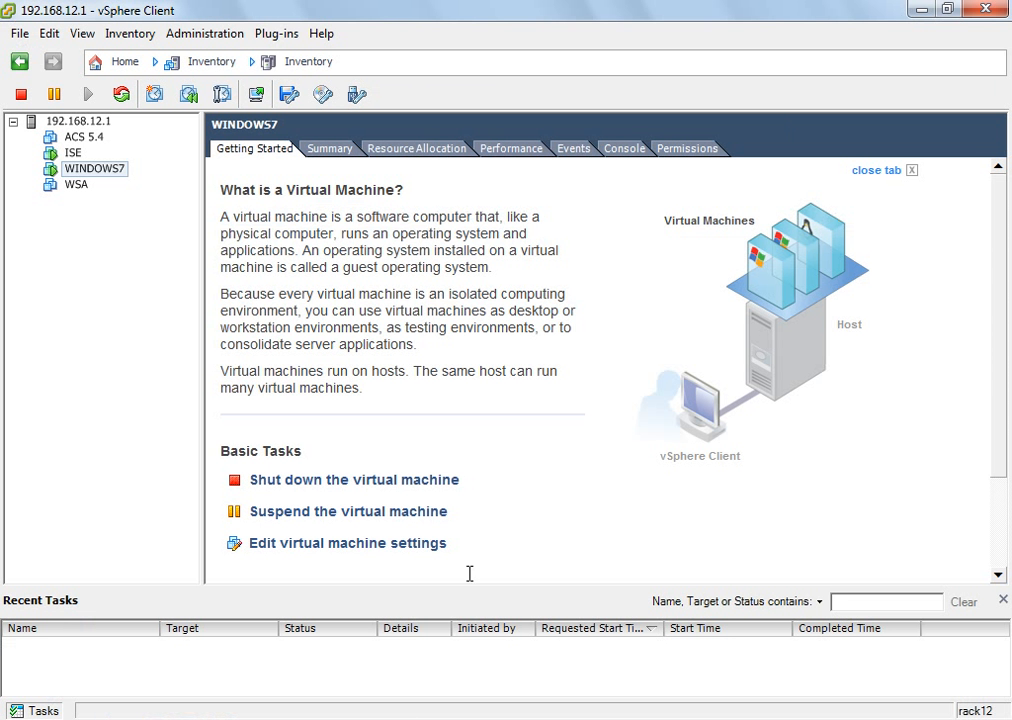
pyautogui.click(447, 718)
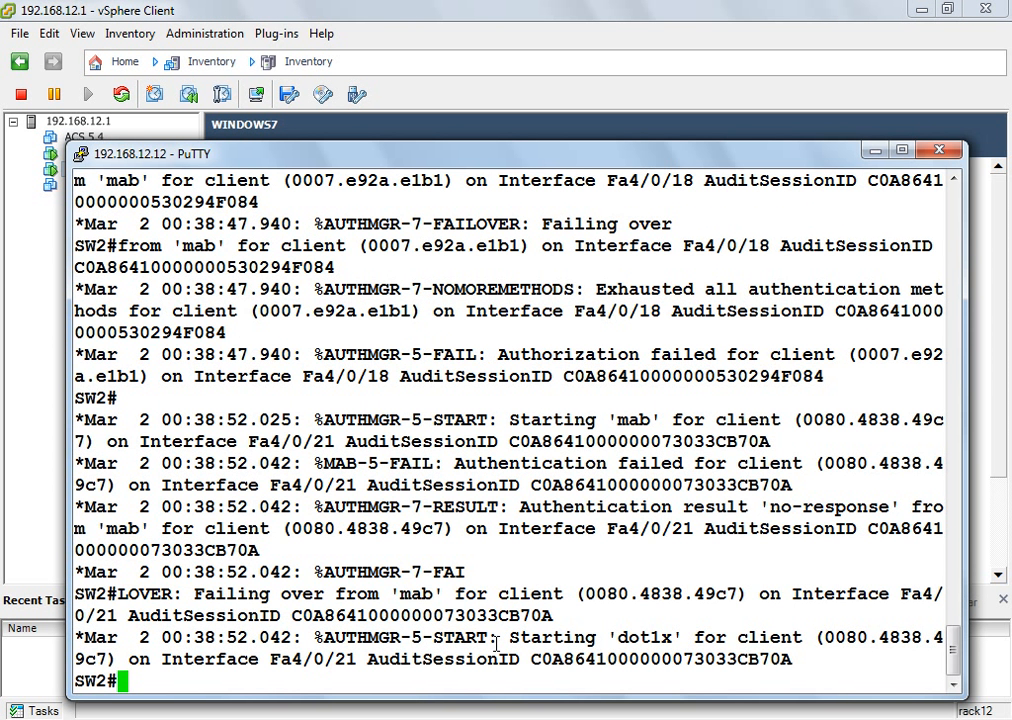
pyautogui.write('sh int')
pyautogui.press('BackSpace')
pyautogui.press('BackSpace')
pyautogui.press('BackSpace')
pyautogui.press('BackSpace')
pyautogui.write('authe')
pyautogui.press('Tab')
pyautogui.write('ses')
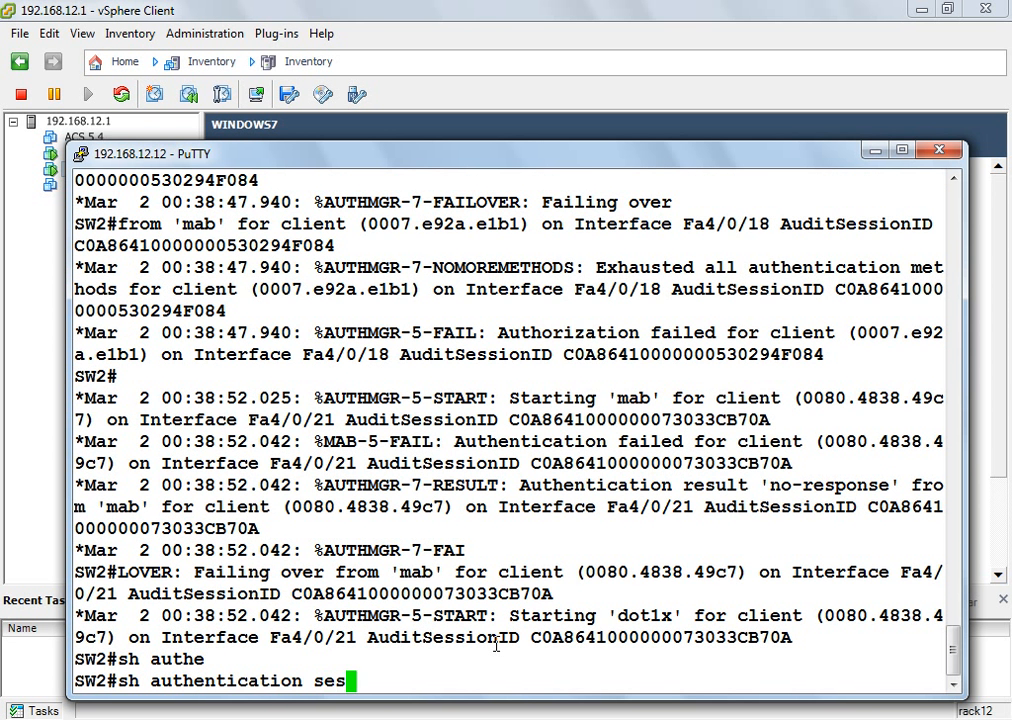
pyautogui.write('s int fast 4')
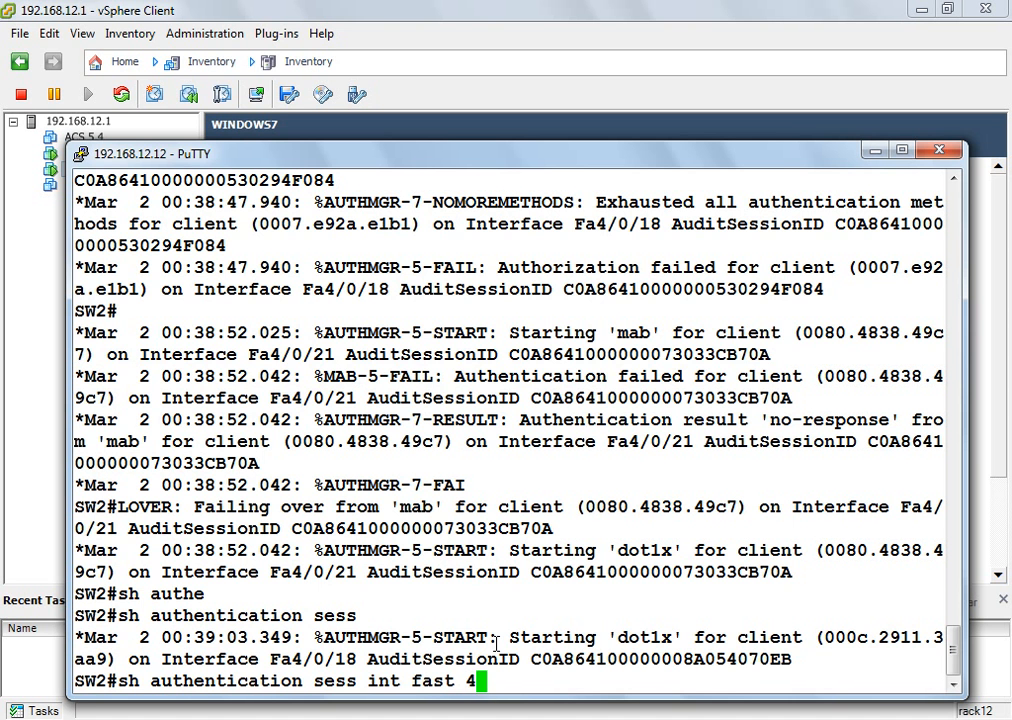
pyautogui.write('/0/22')
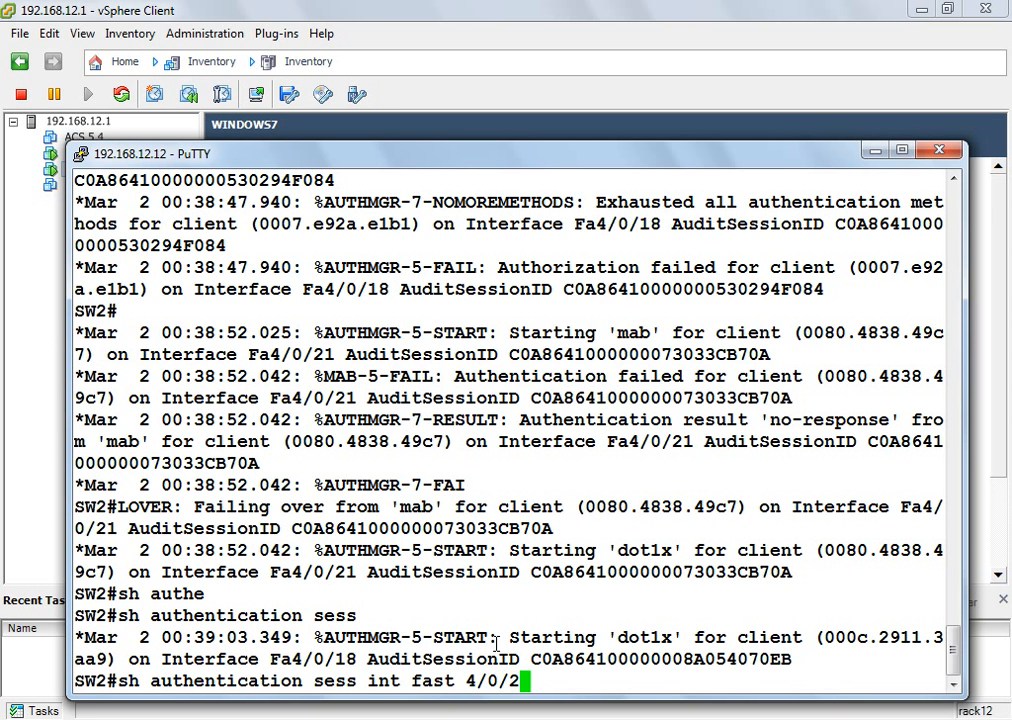
pyautogui.press('Return')
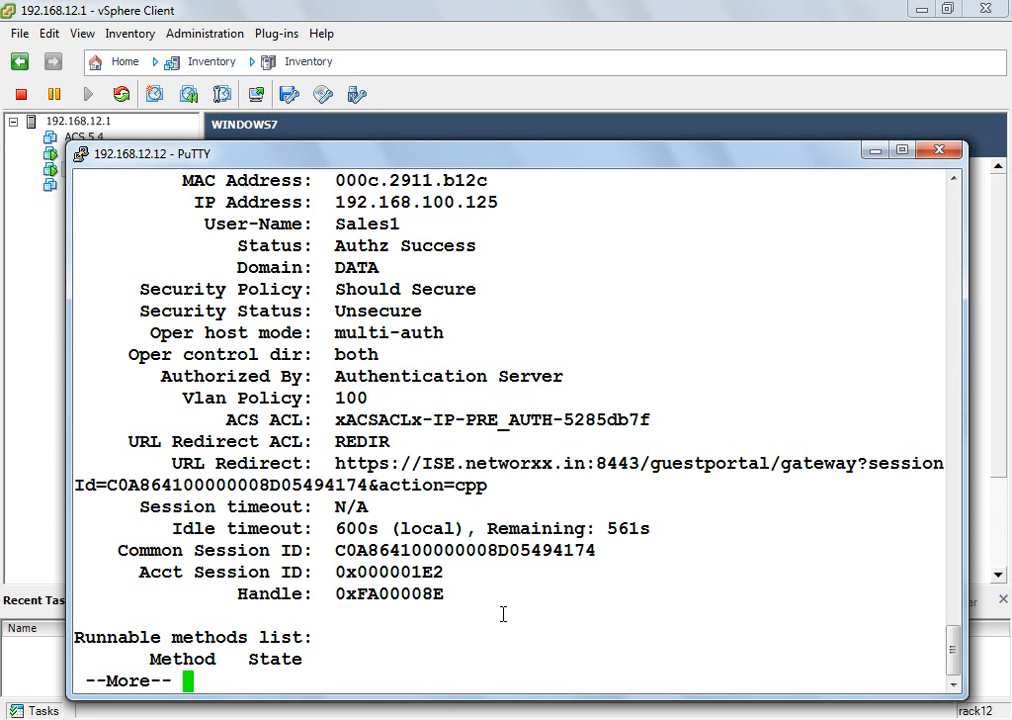
# Step: Highlight the REDIR redirect ACL, downloaded ACL name and URL Redirect address, then minimise PuTTY
pyautogui.doubleClick(380, 444)
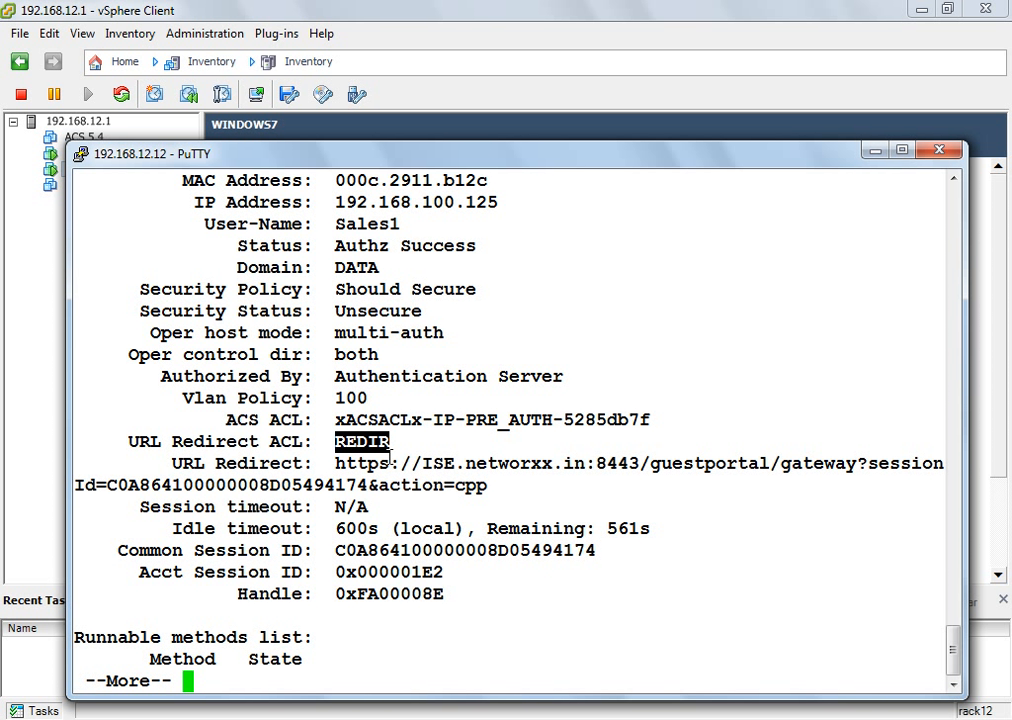
pyautogui.doubleClick(470, 423)
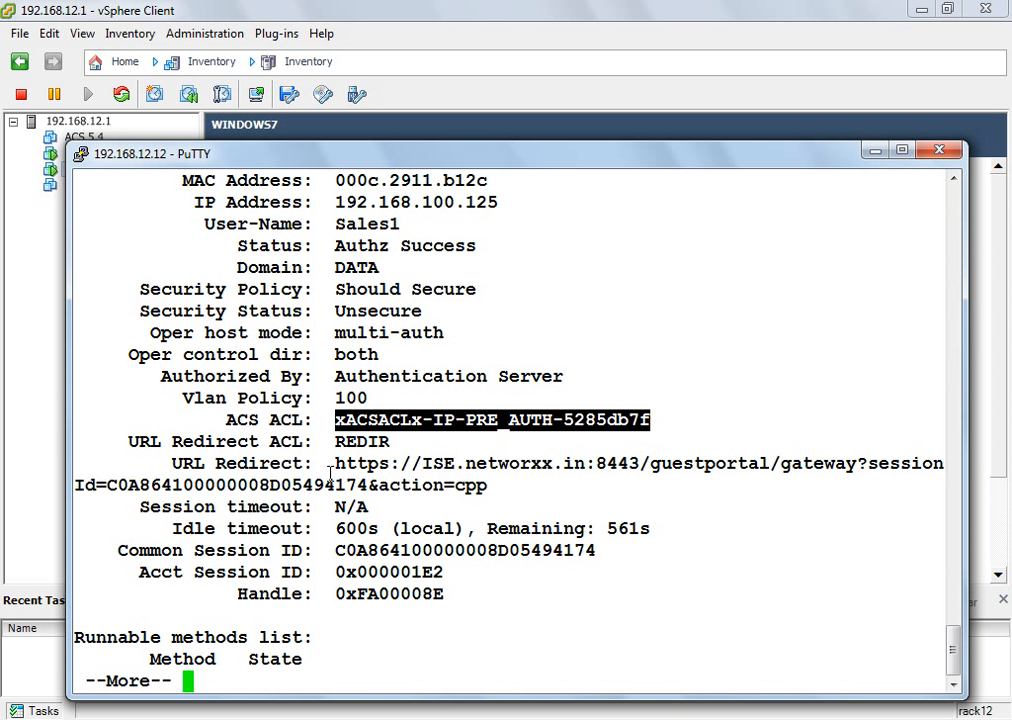
pyautogui.moveTo(326, 464); pyautogui.dragTo(633, 465)
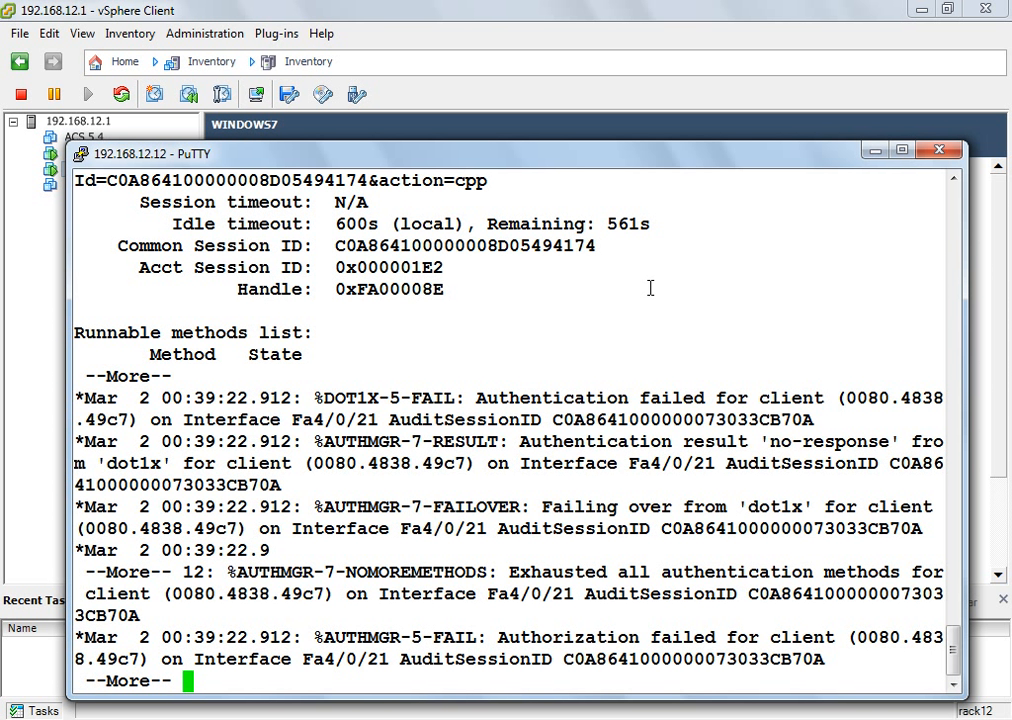
pyautogui.click(875, 150)
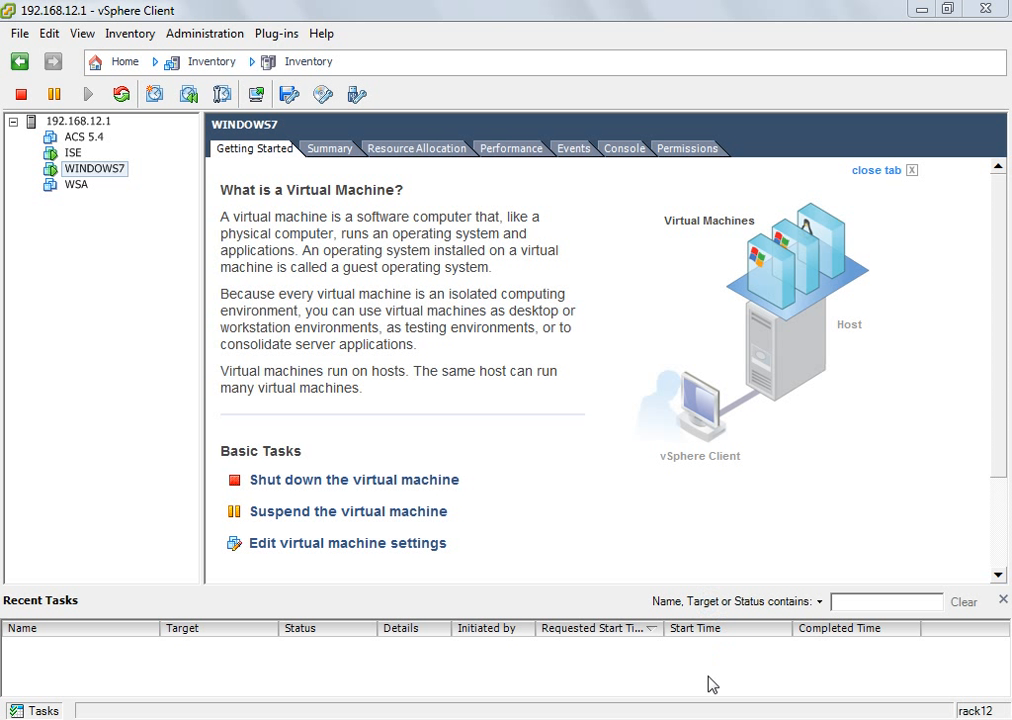
# Step: Replace the old WINDOWS7 console with a freshly launched one and make it full screen
pyautogui.moveTo(764, 714)
pyautogui.click(899, 542)
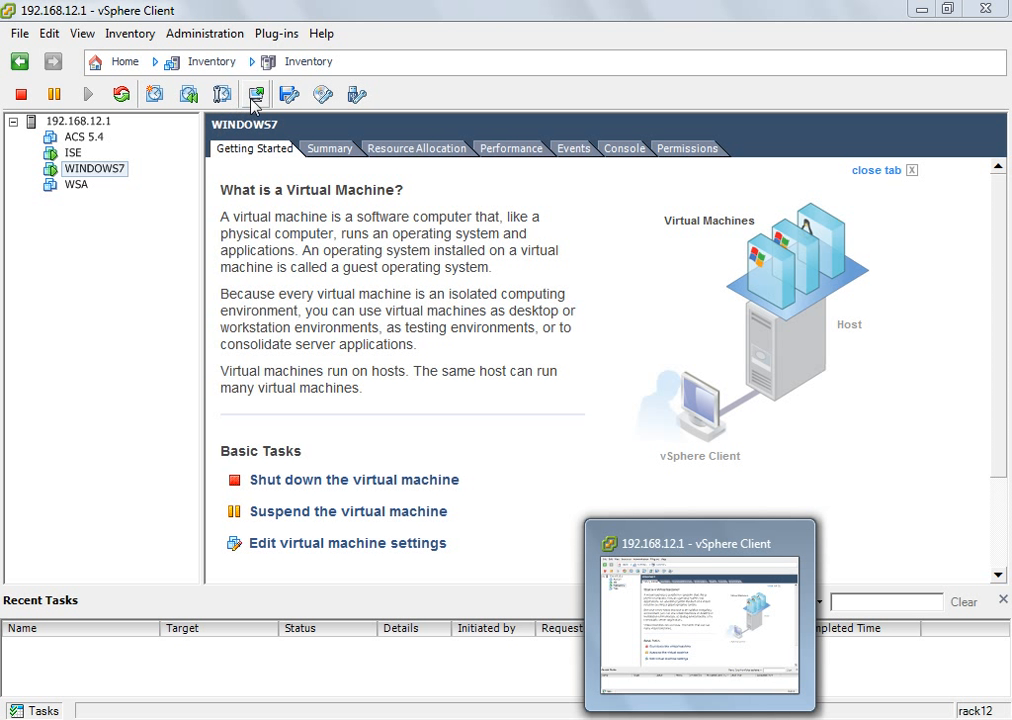
pyautogui.click(254, 97)
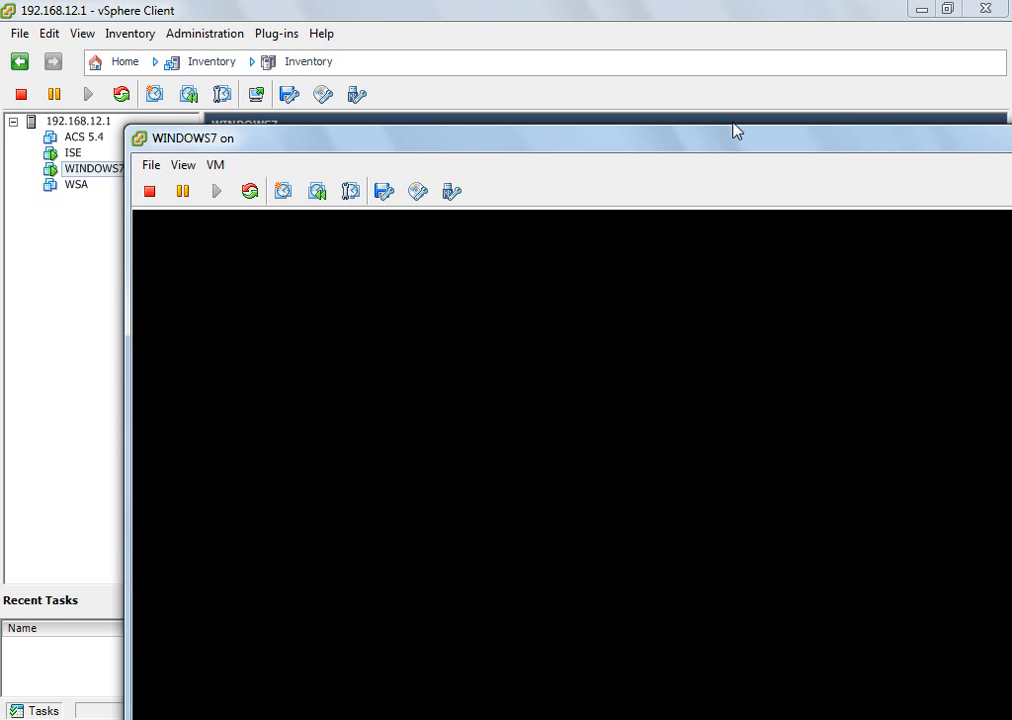
pyautogui.moveTo(731, 149); pyautogui.dragTo(619, 129)
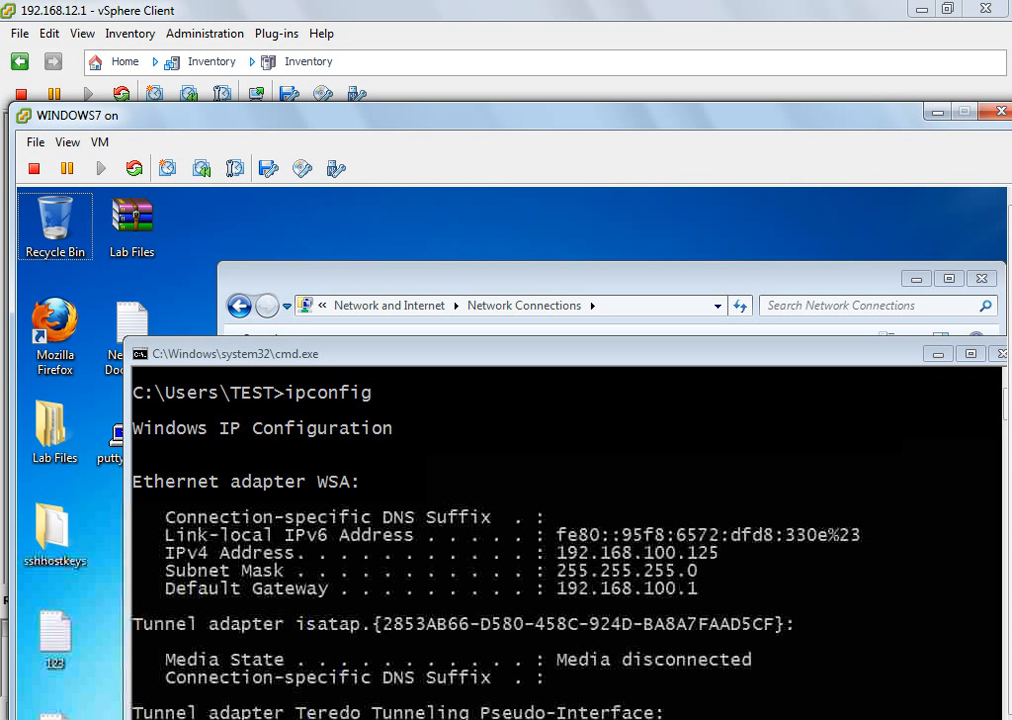
pyautogui.hotkey('ctrl', 'alt', 'Return')
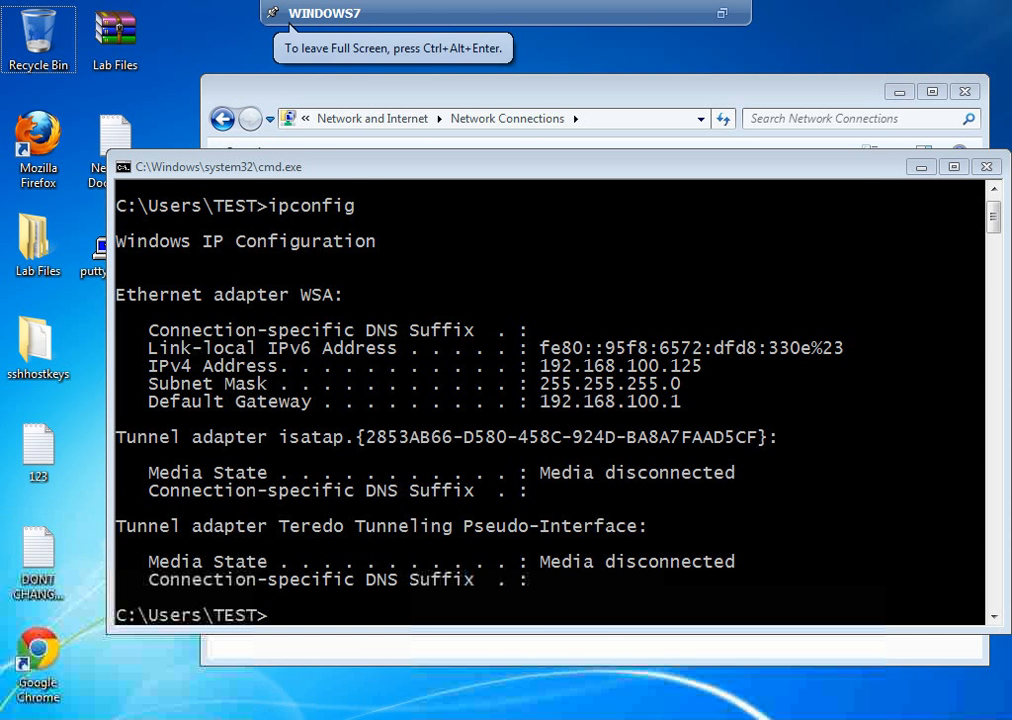
# Step: Restore Firefox and load the mistyped address htttp//r1.networxx.in in a new tab
pyautogui.click(272, 716)
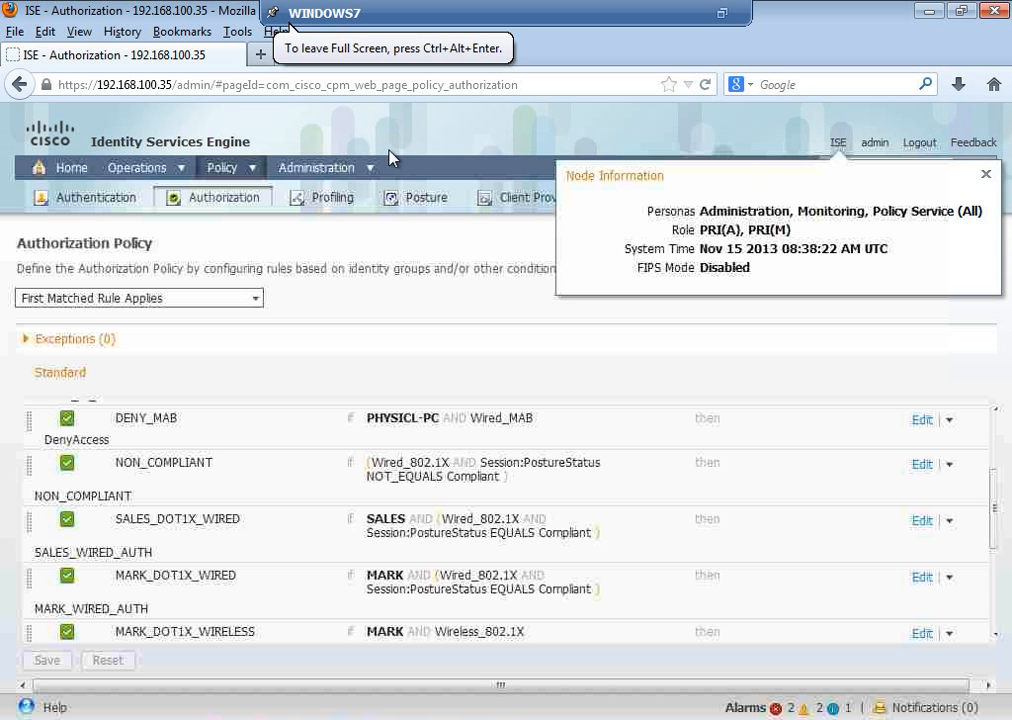
pyautogui.click(260, 54)
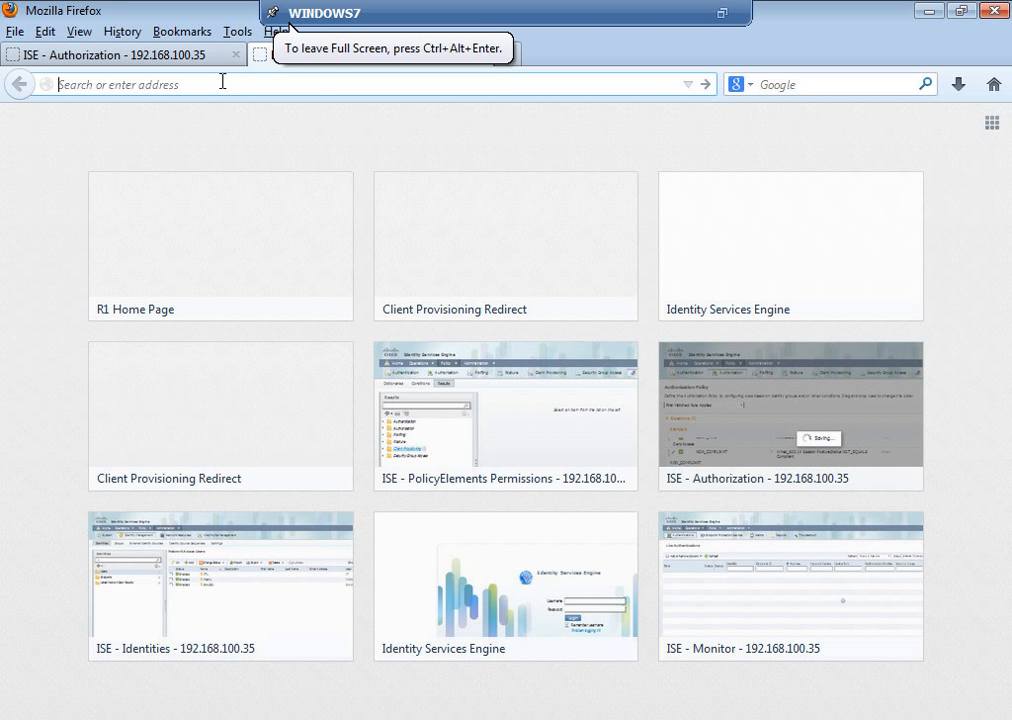
pyautogui.write('httt')
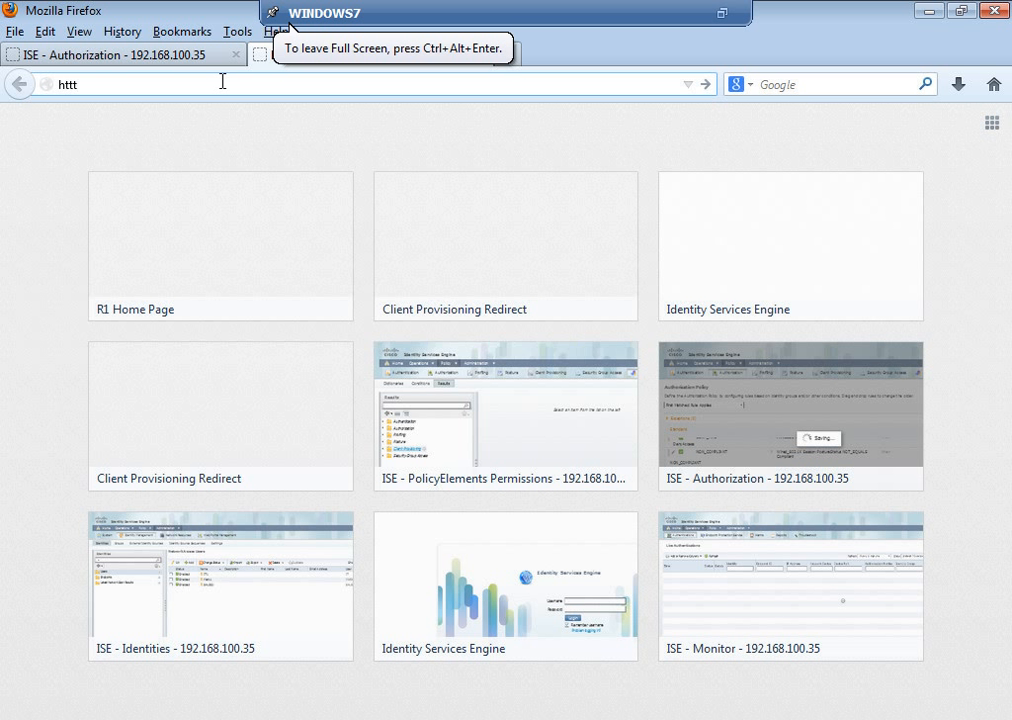
pyautogui.write('p//r1.netwrox')
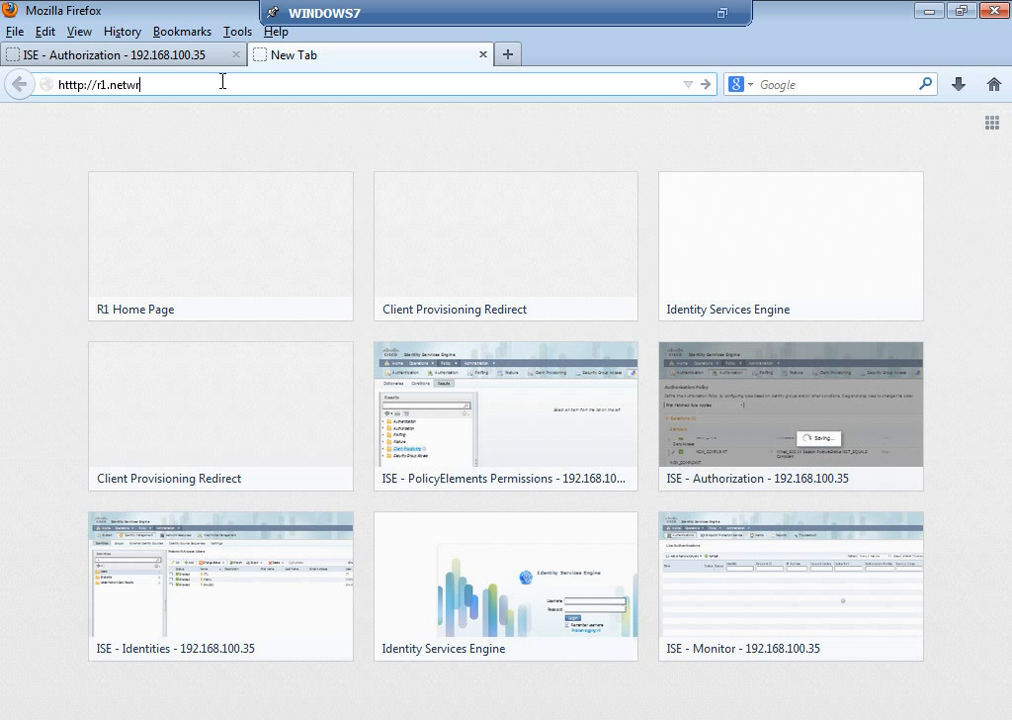
pyautogui.press('BackSpace')
pyautogui.press('BackSpace')
pyautogui.press('BackSpace')
pyautogui.write('orx.in')
pyautogui.press('Return')
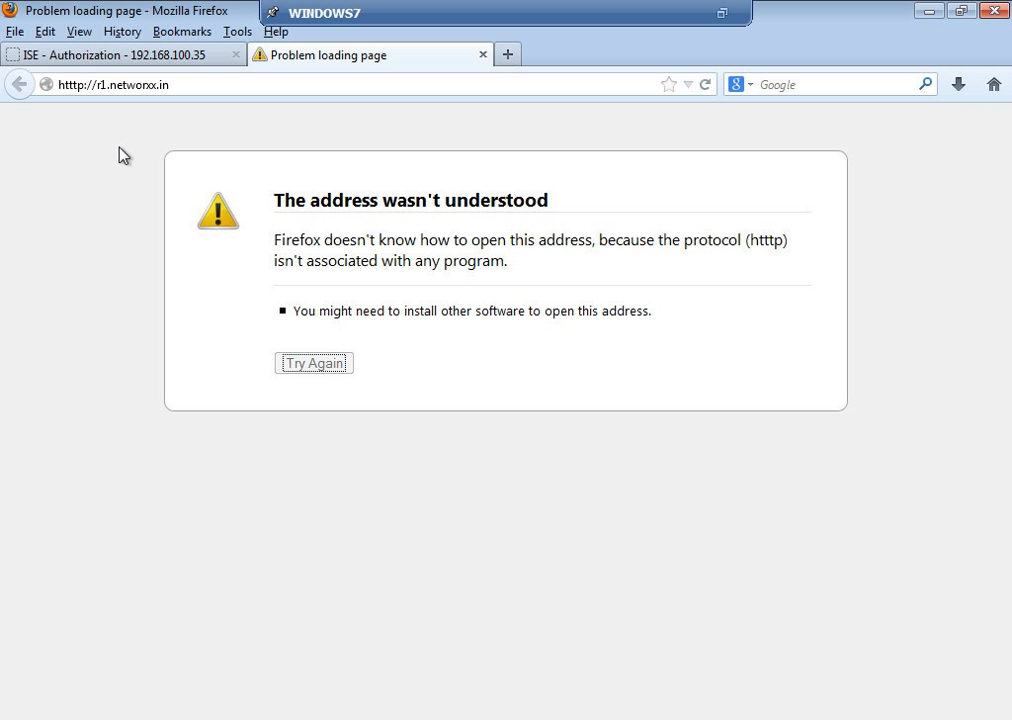
pyautogui.click(76, 88)
pyautogui.click(79, 86)
pyautogui.press('BackSpace')
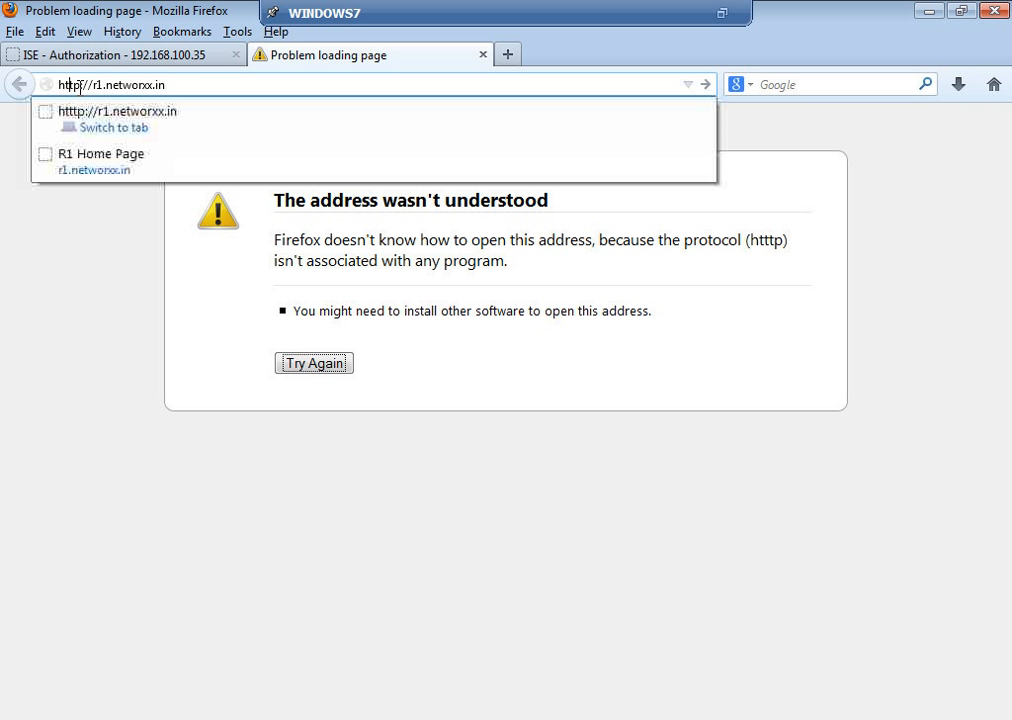
pyautogui.click(114, 122)
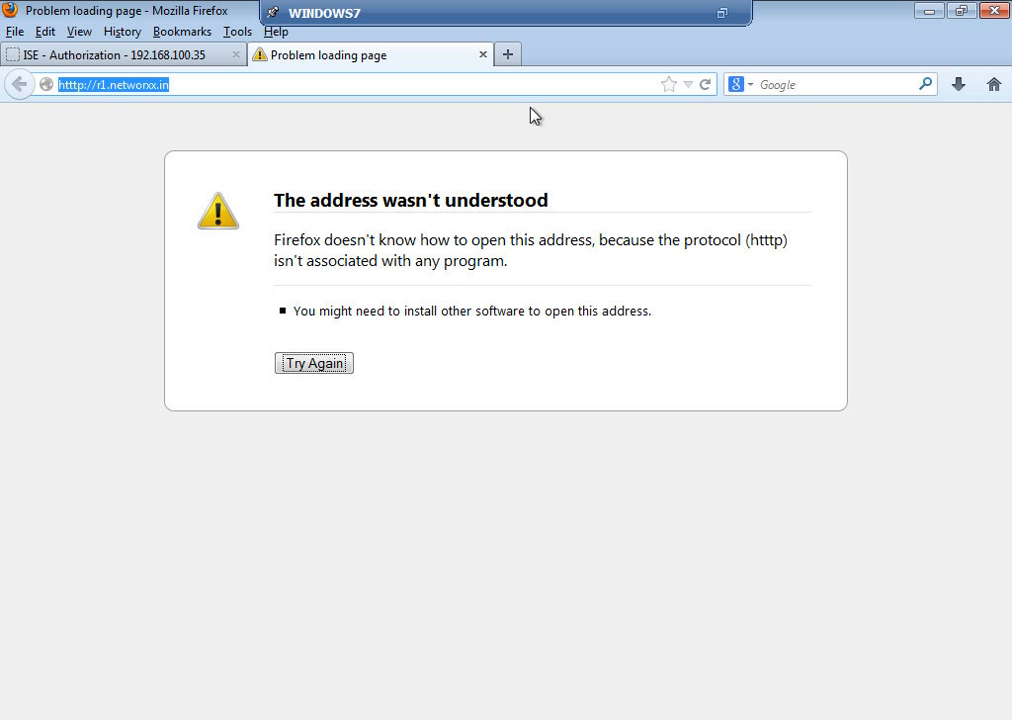
pyautogui.click(494, 85)
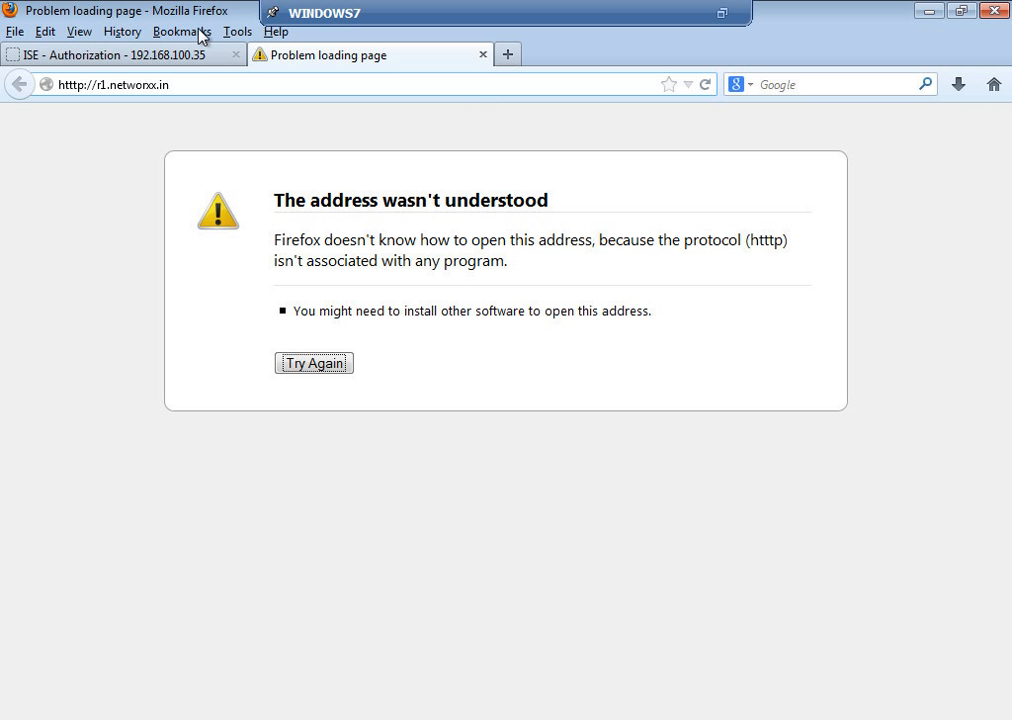
pyautogui.click(79, 86)
pyautogui.press('BackSpace')
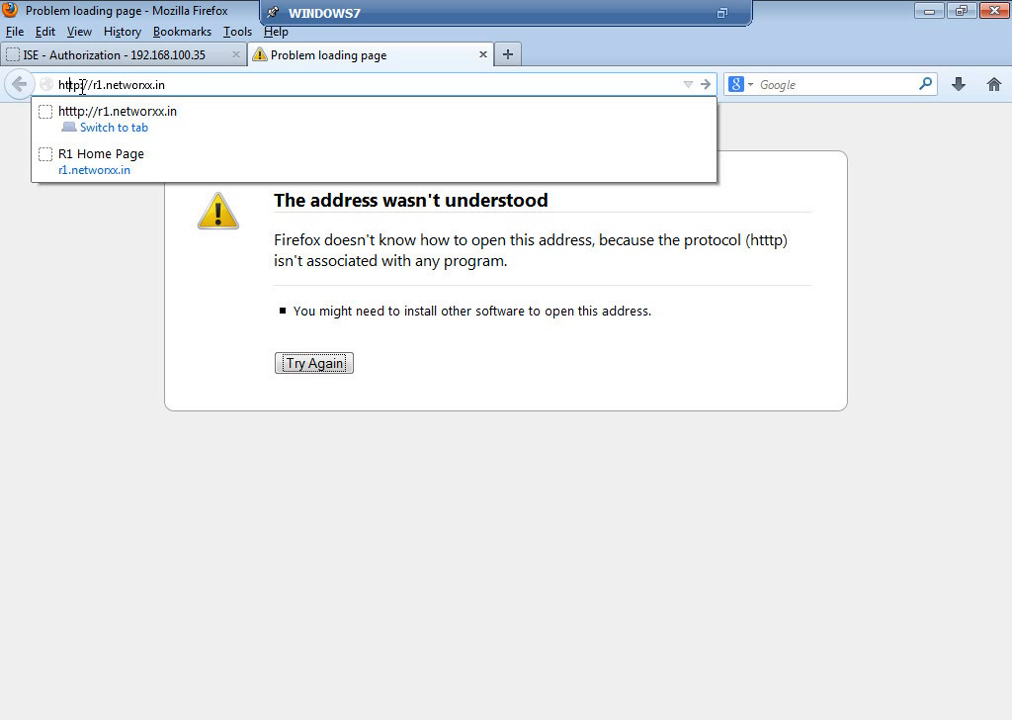
pyautogui.click(231, 84)
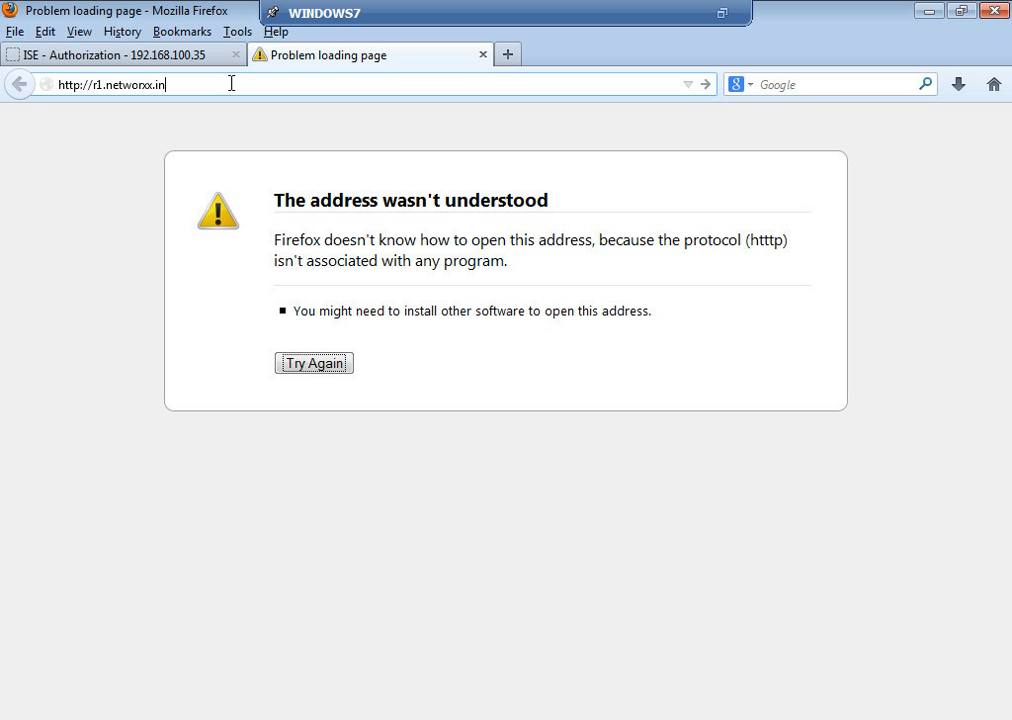
pyautogui.press('Return')
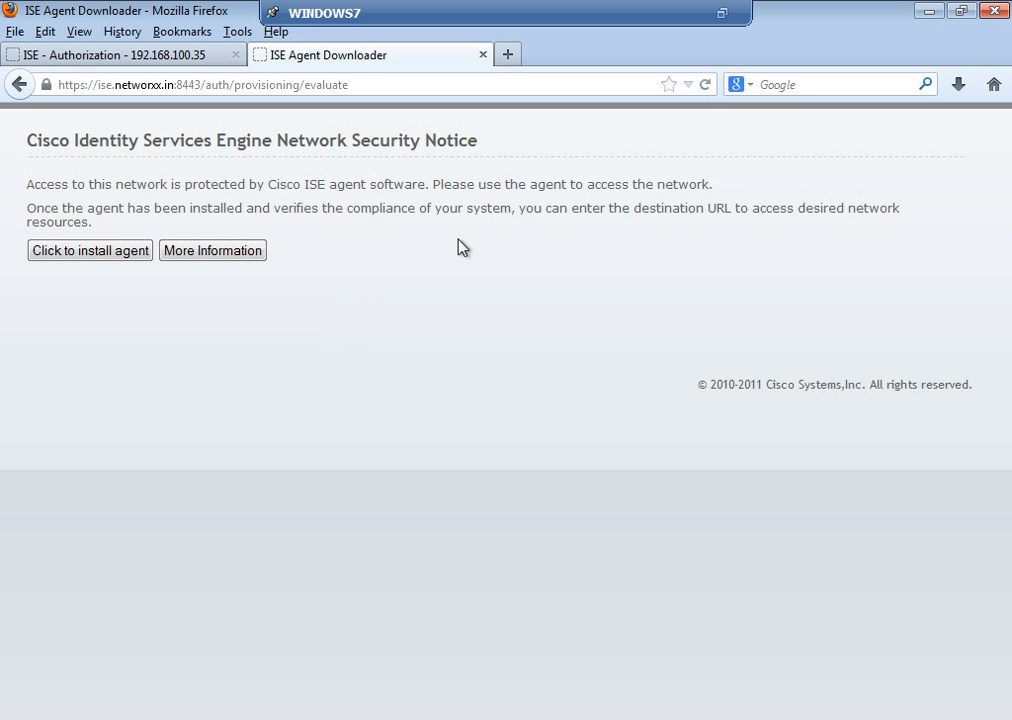
# Step: Install the ISE agent, postponing Java, accepting the certificate and allowing the Cisco NAC component
pyautogui.click(120, 256)
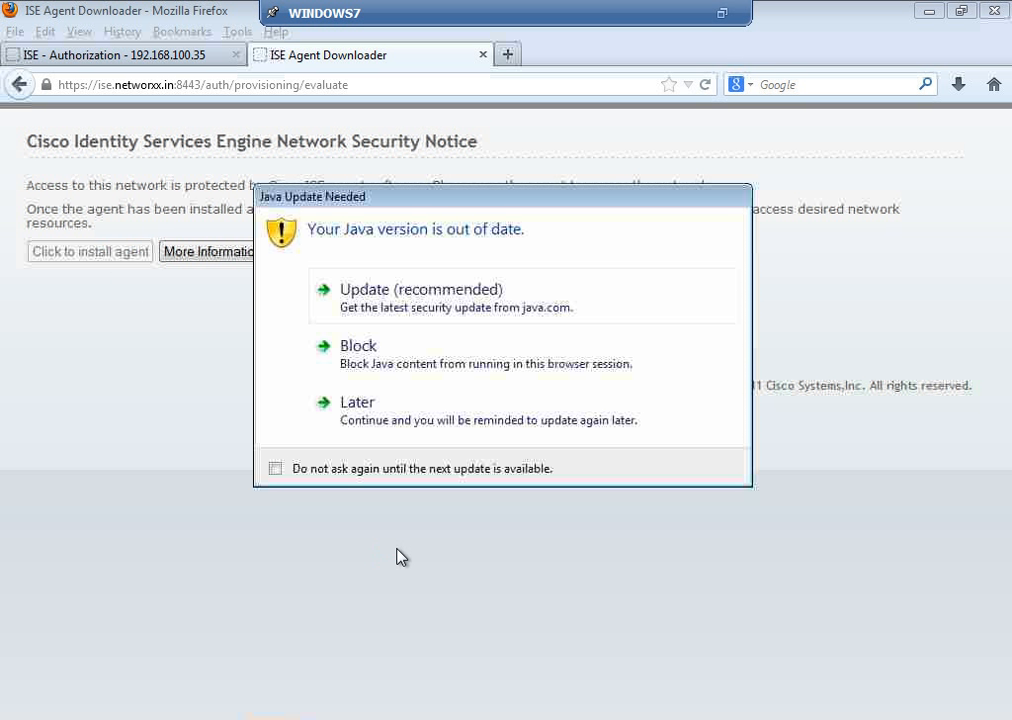
pyautogui.click(391, 418)
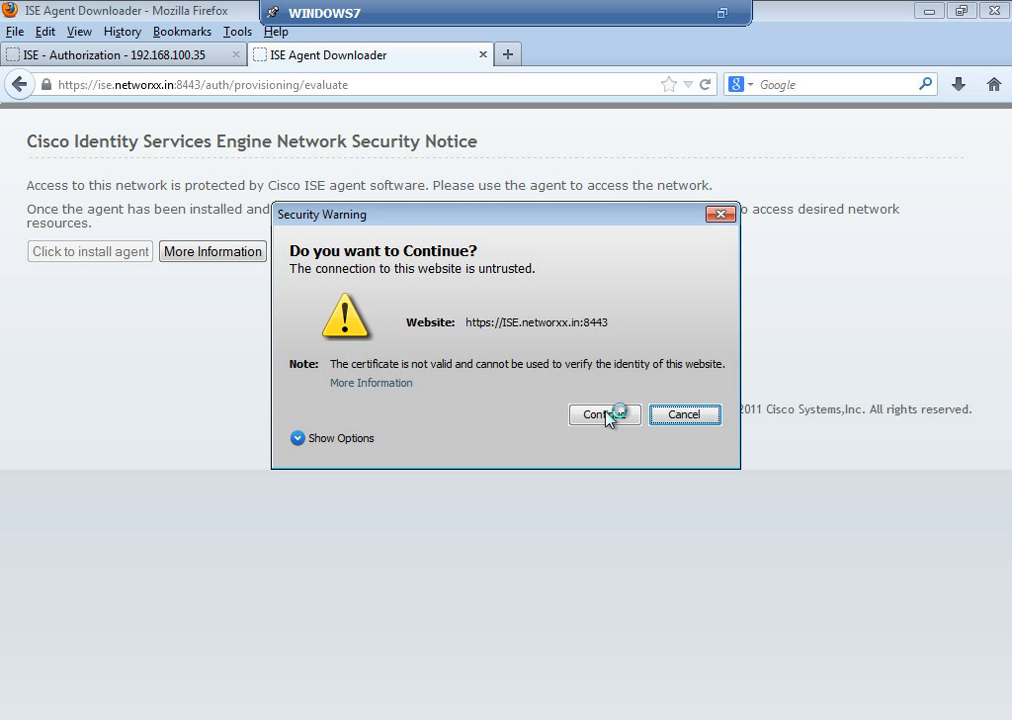
pyautogui.click(604, 414)
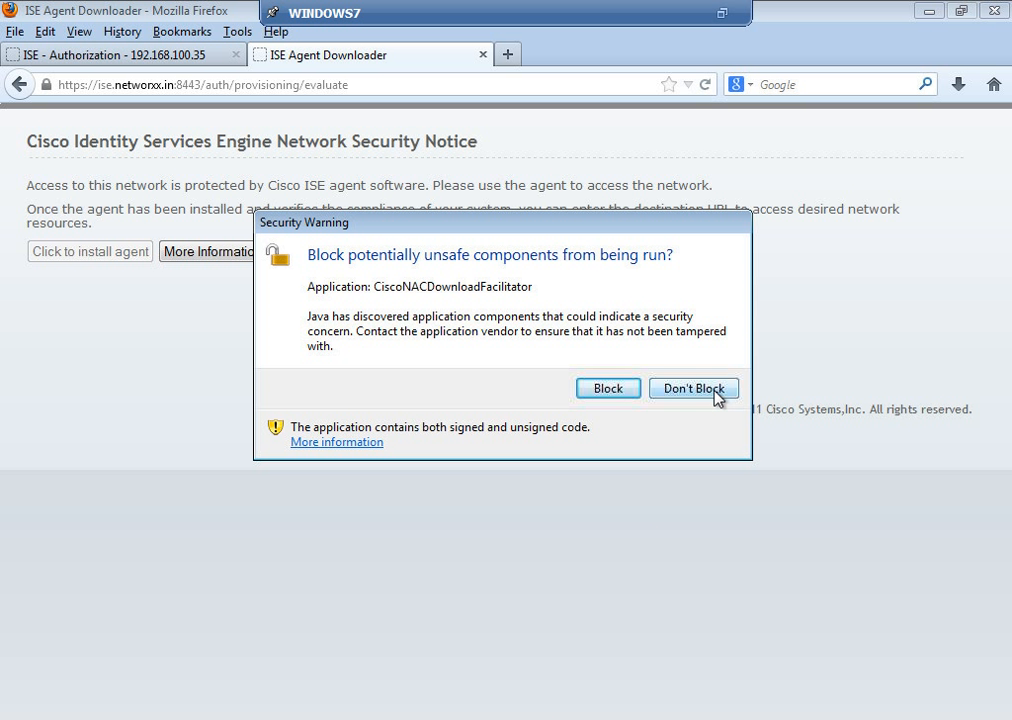
pyautogui.click(716, 396)
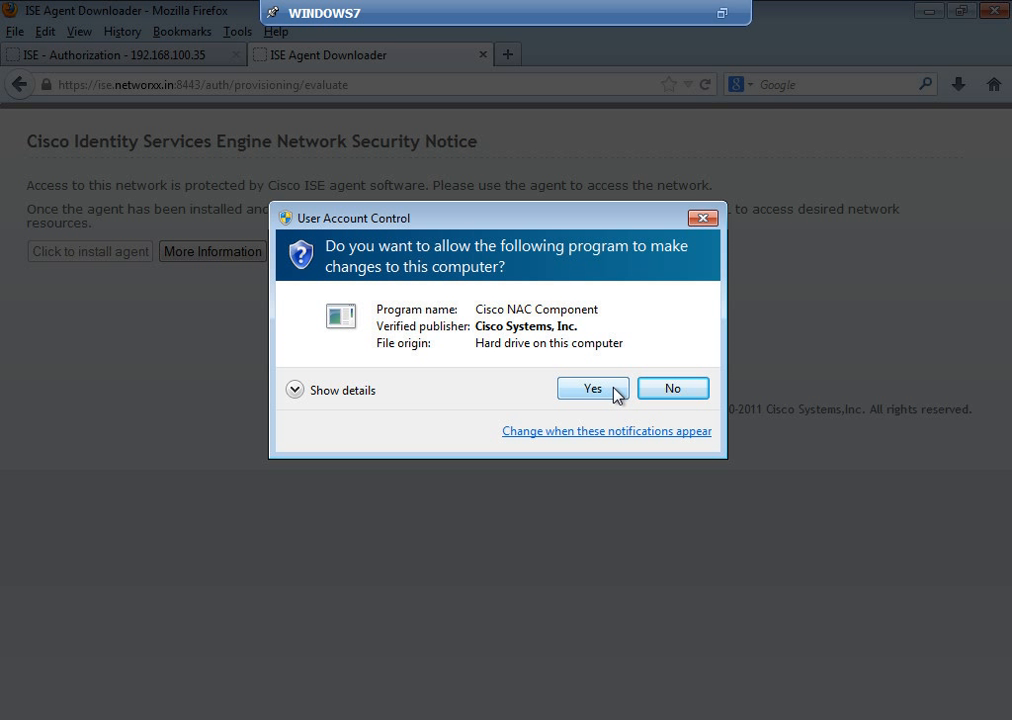
pyautogui.click(614, 390)
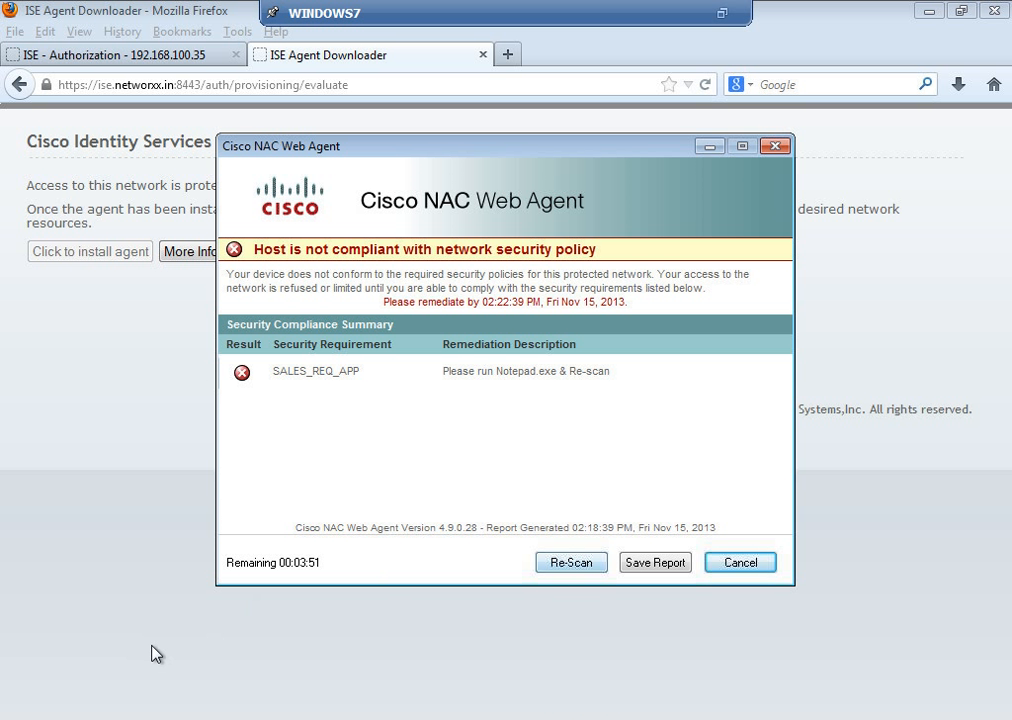
# Step: Launch notepad.exe, minimise it, and re-scan compliance in the NAC Web Agent
pyautogui.press('super')
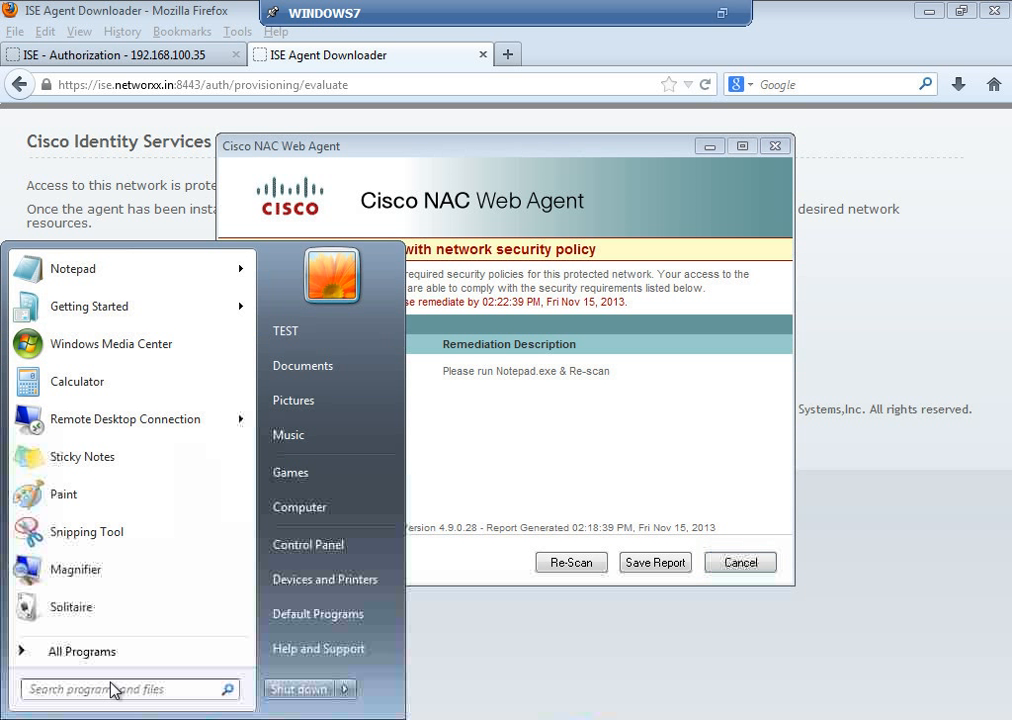
pyautogui.write('notepa')
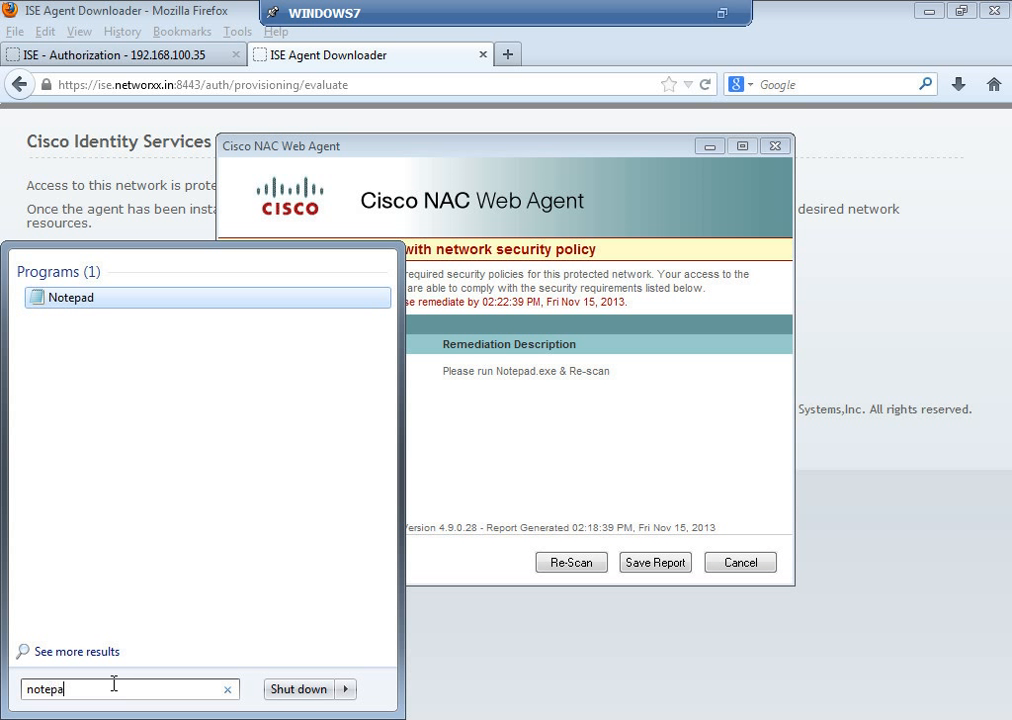
pyautogui.write('d.exe')
pyautogui.press('Return')
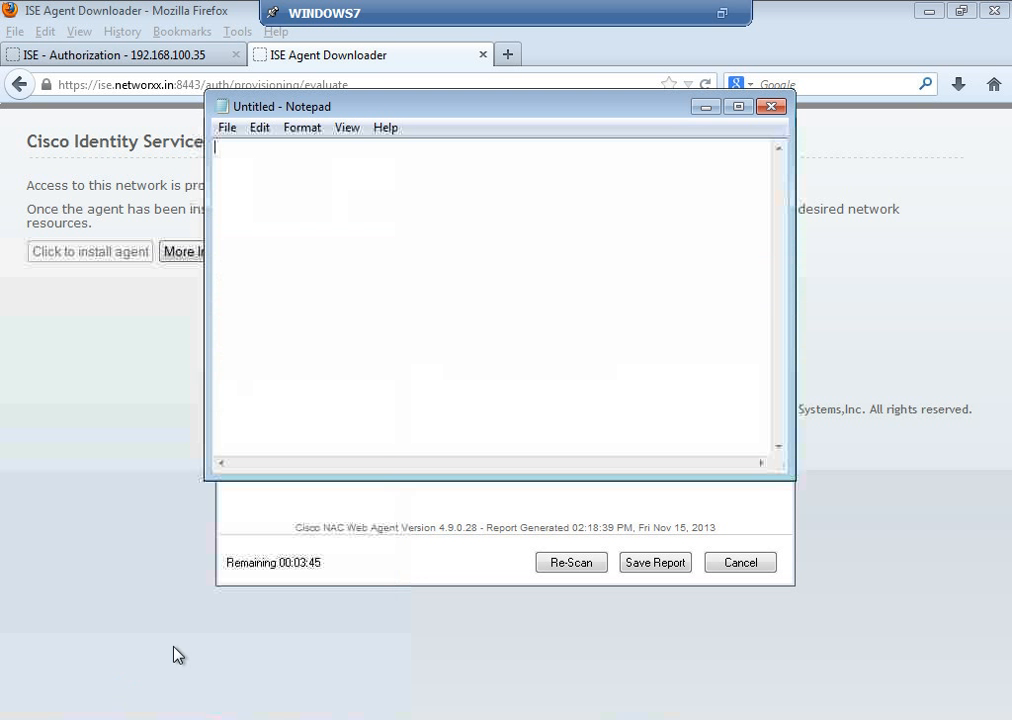
pyautogui.click(706, 107)
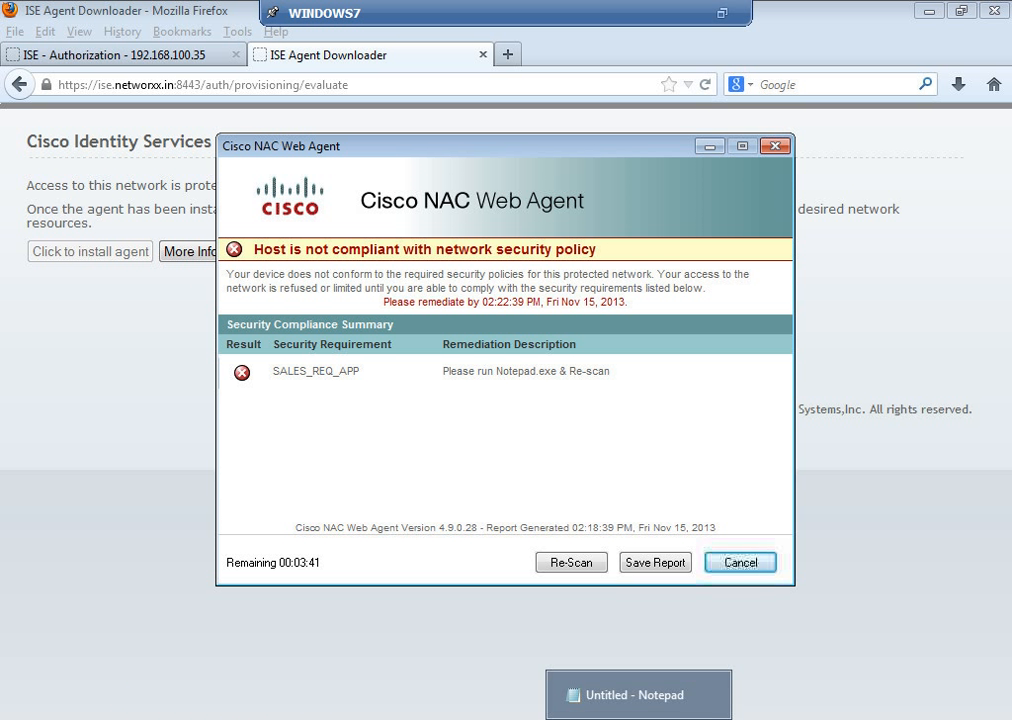
pyautogui.click(575, 563)
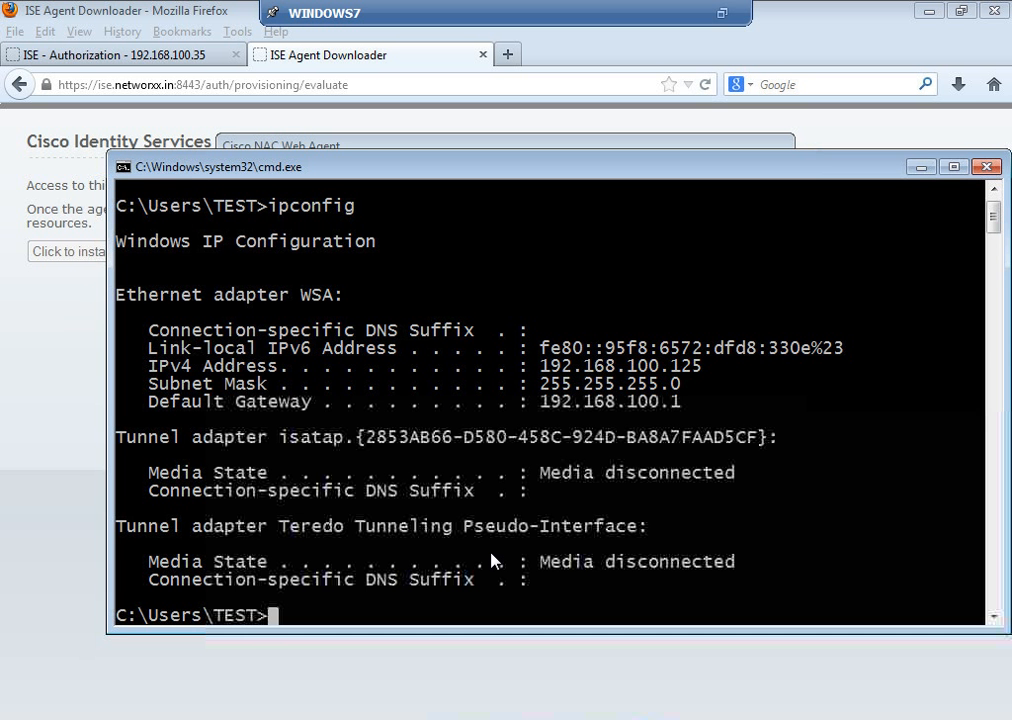
# Step: Rerun ipconfig, then ping the gateway 192.168.100.1
pyautogui.press('Up')
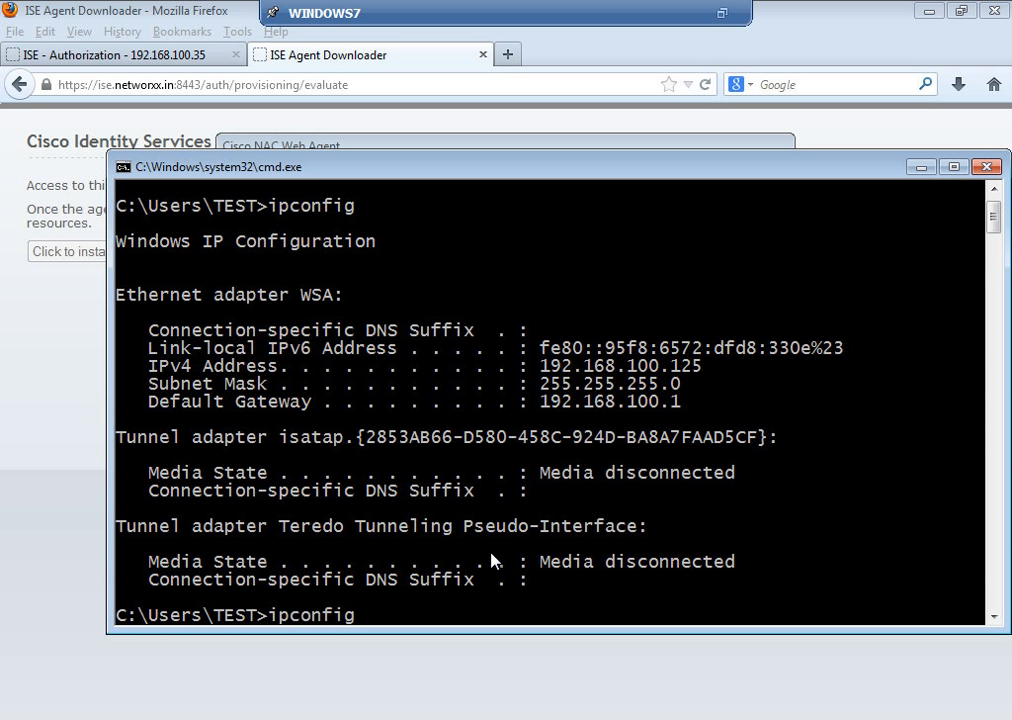
pyautogui.press('Return')
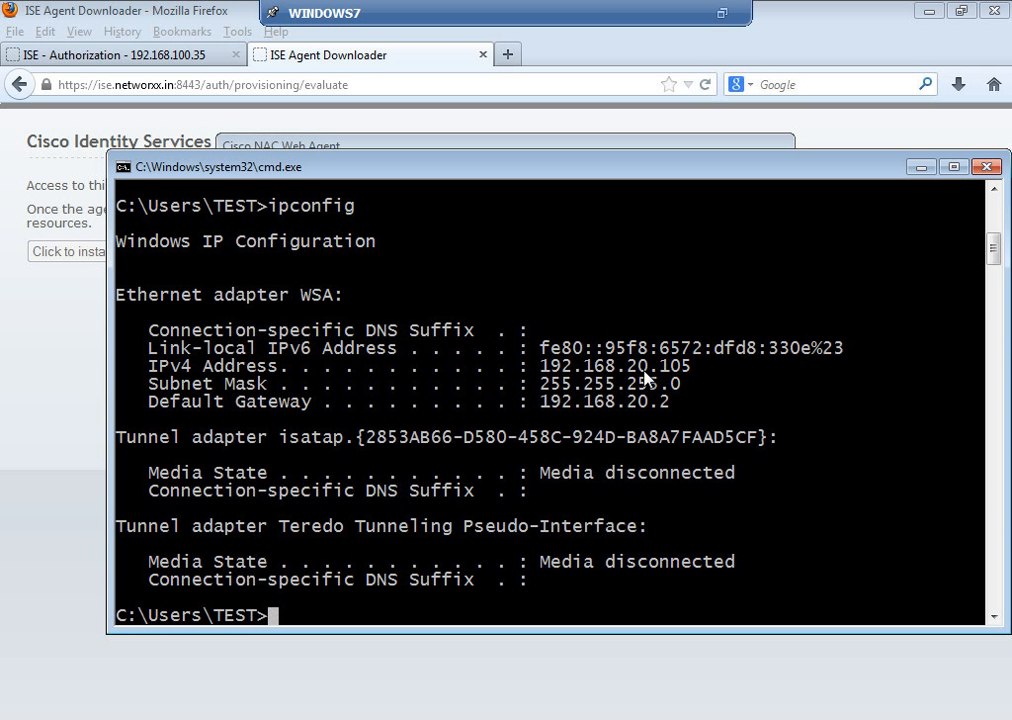
pyautogui.write('ping ')
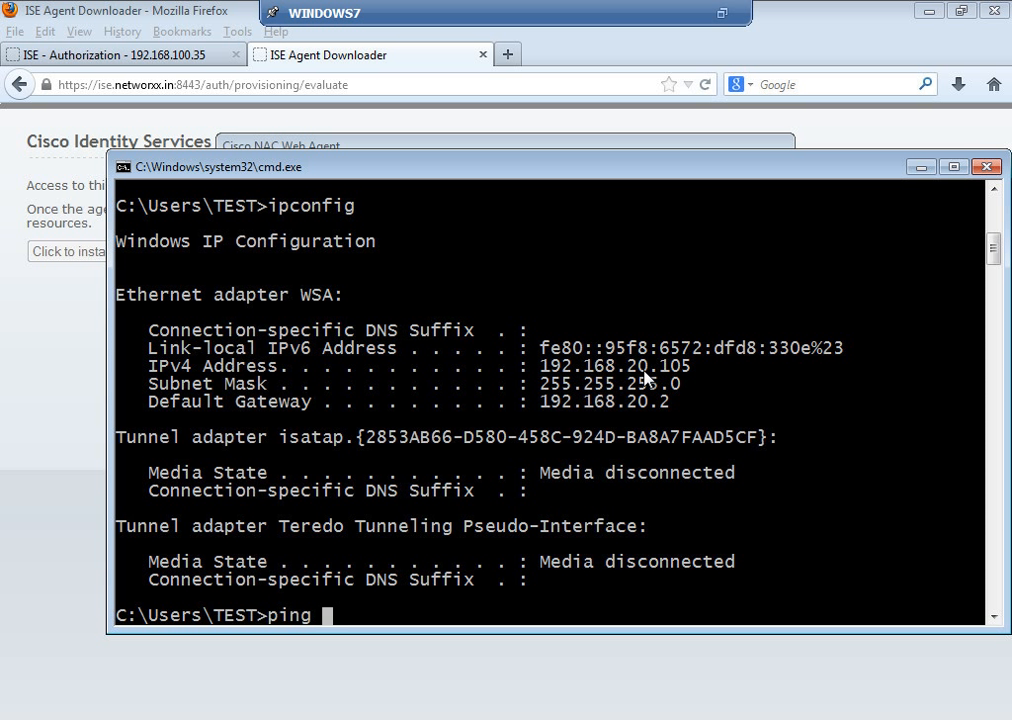
pyautogui.write('192.168.100.')
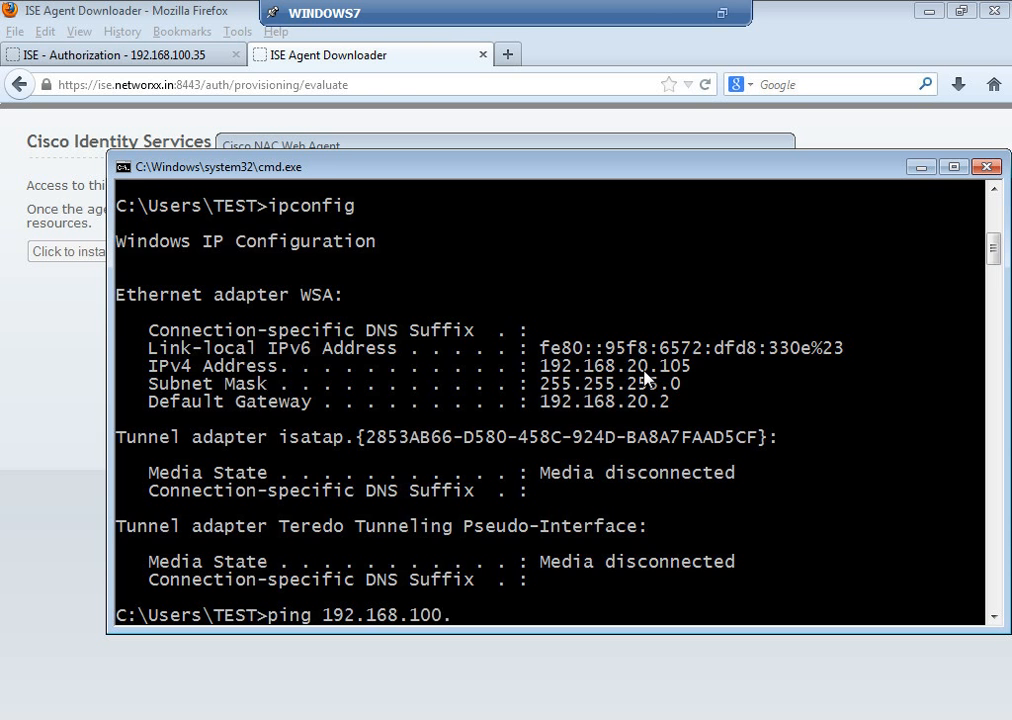
pyautogui.write('1')
pyautogui.press('Return')
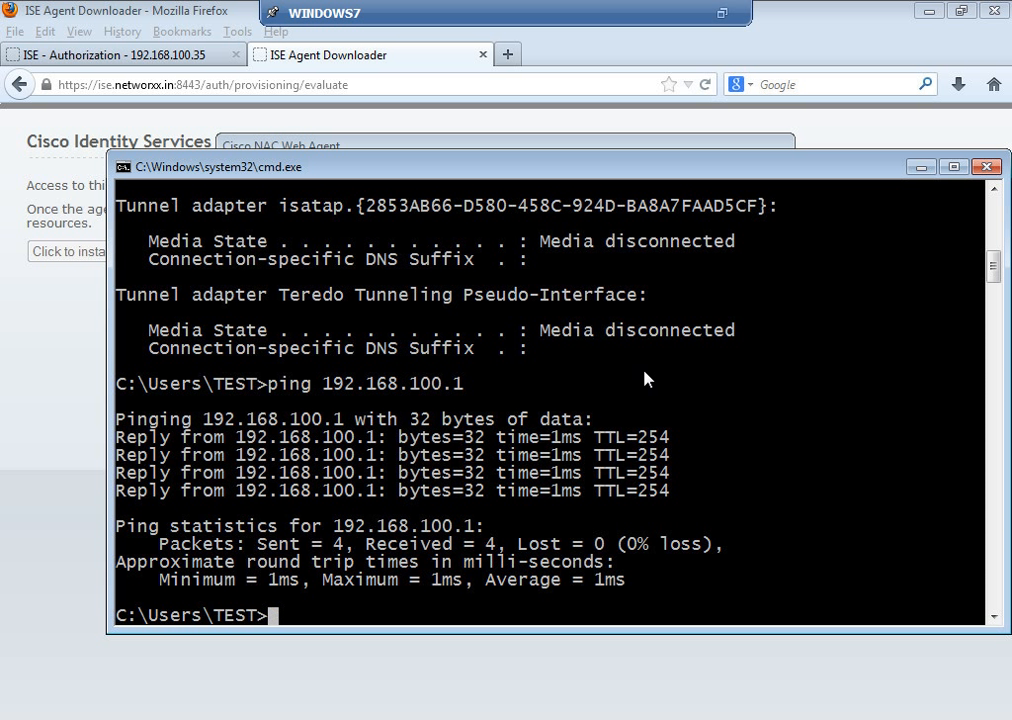
# Step: Close cmd, dismiss the logon success message, close the agent tab and minimise Firefox
pyautogui.click(986, 166)
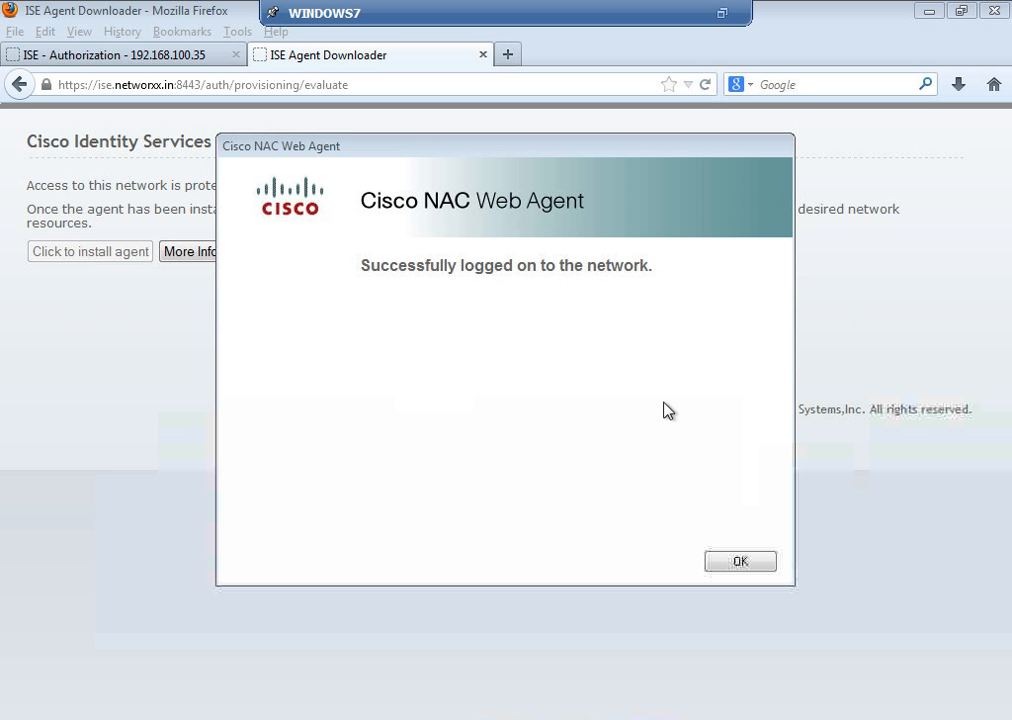
pyautogui.click(731, 562)
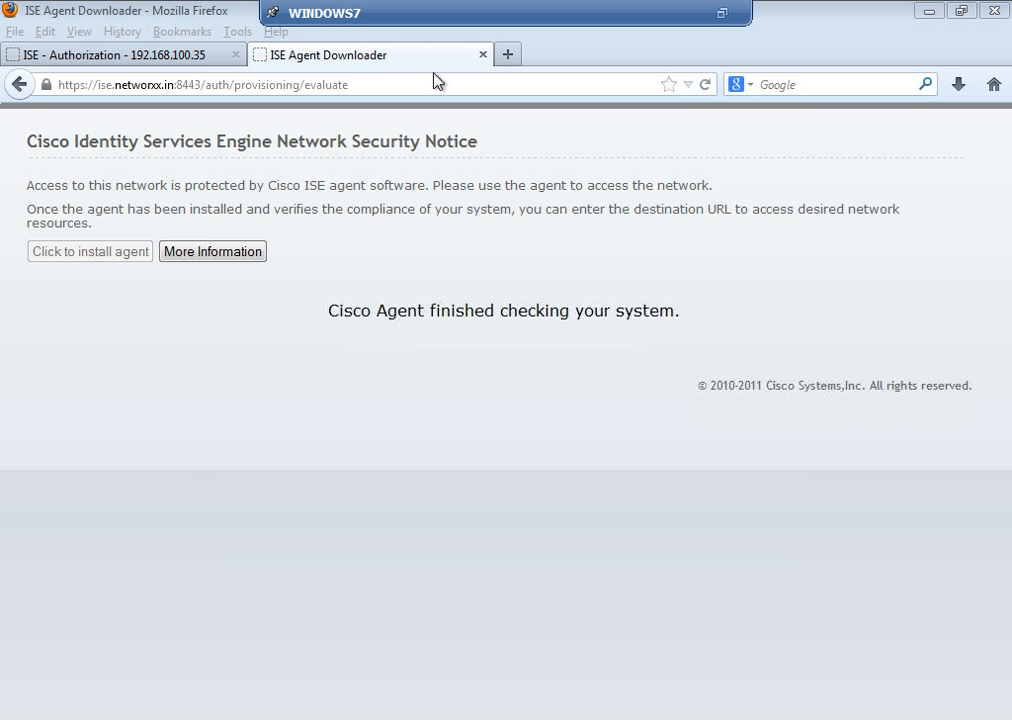
pyautogui.click(483, 55)
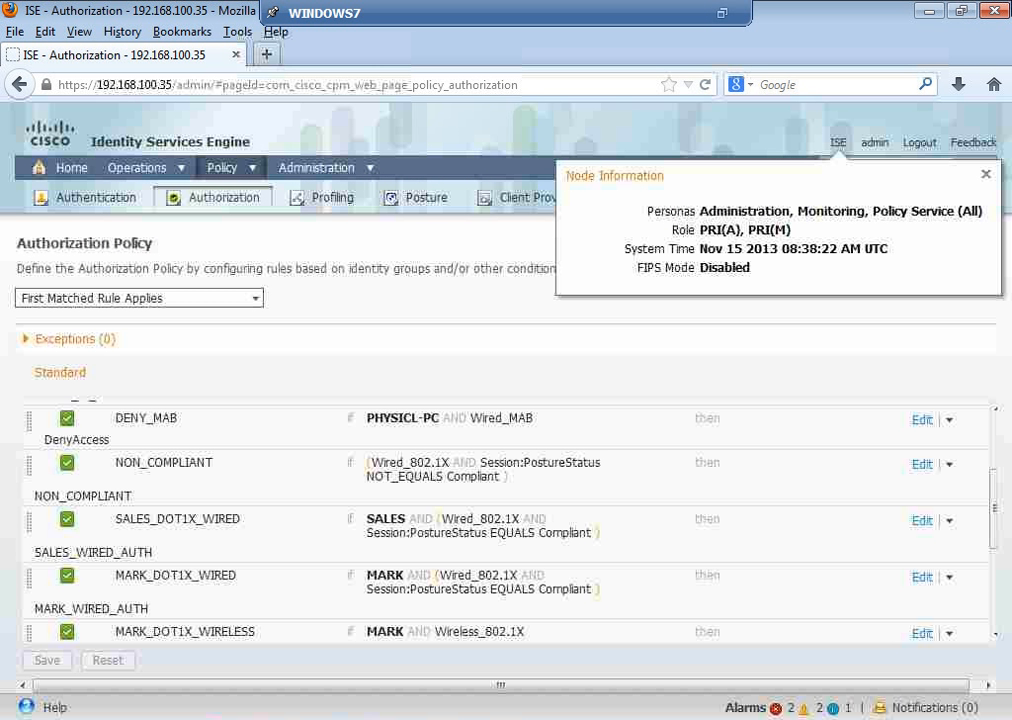
pyautogui.click(932, 12)
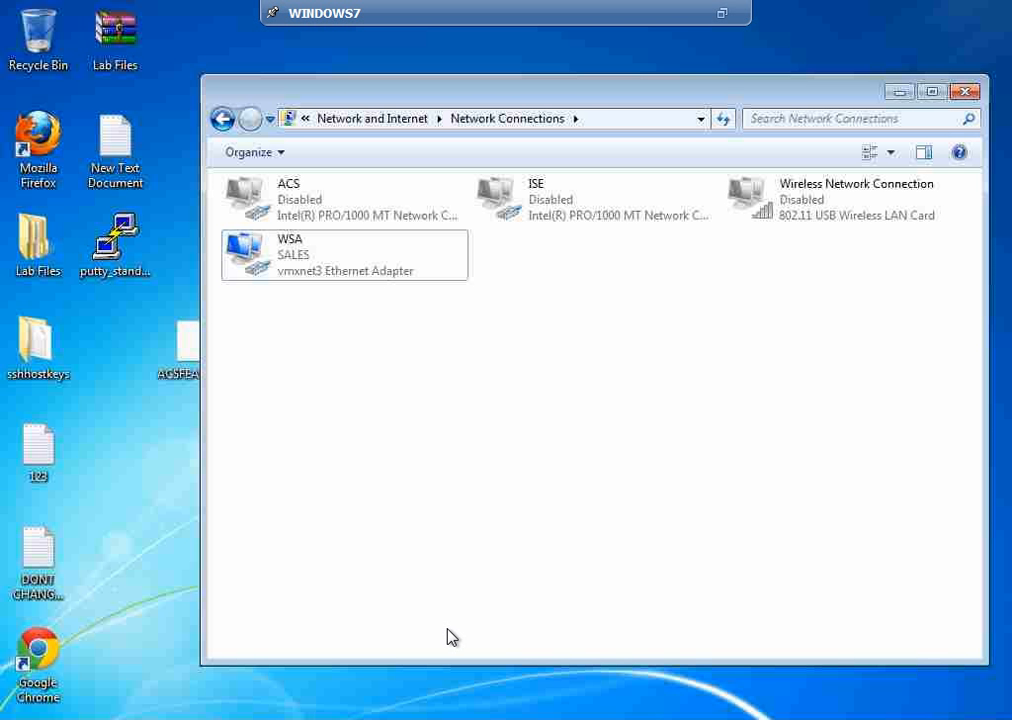
# Step: Disable and then re-enable the WSA network adapter
pyautogui.rightClick(337, 270)
pyautogui.click(384, 300)
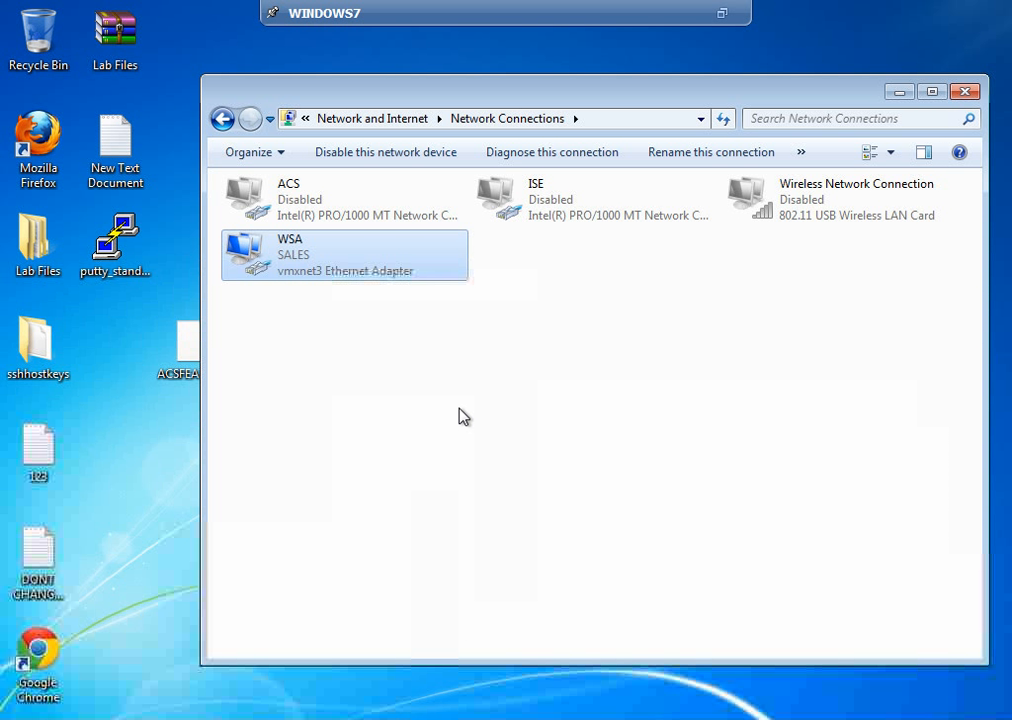
pyautogui.rightClick(340, 268)
pyautogui.click(373, 275)
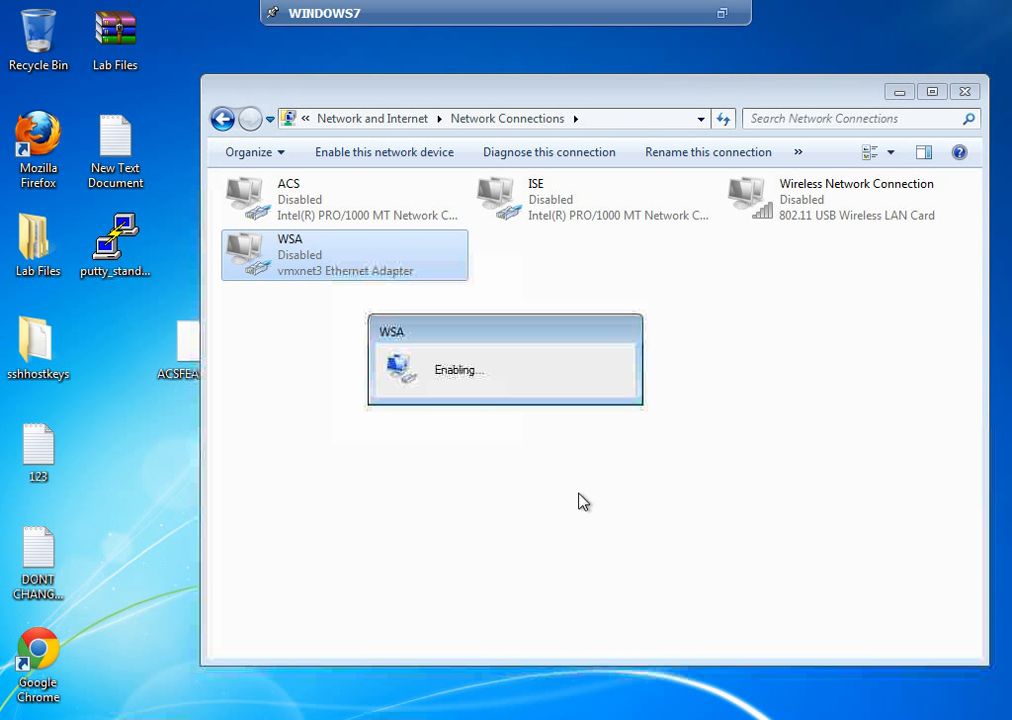
# Step: Submit the other user's username and password in the Network Authentication prompt
pyautogui.click(664, 697)
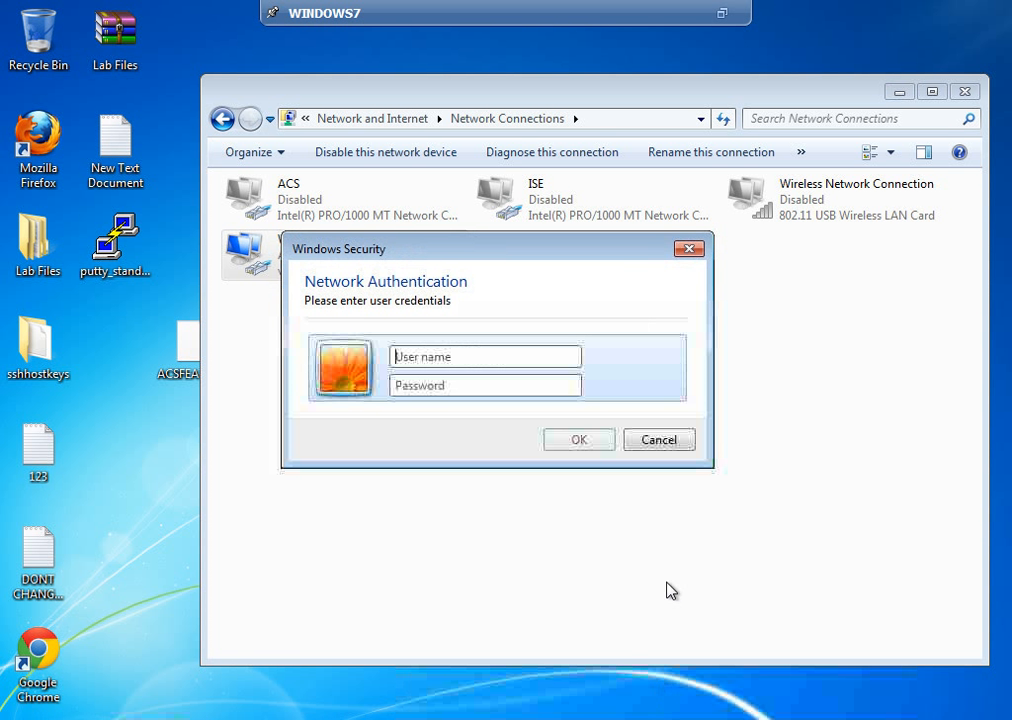
pyautogui.write('Mark1')
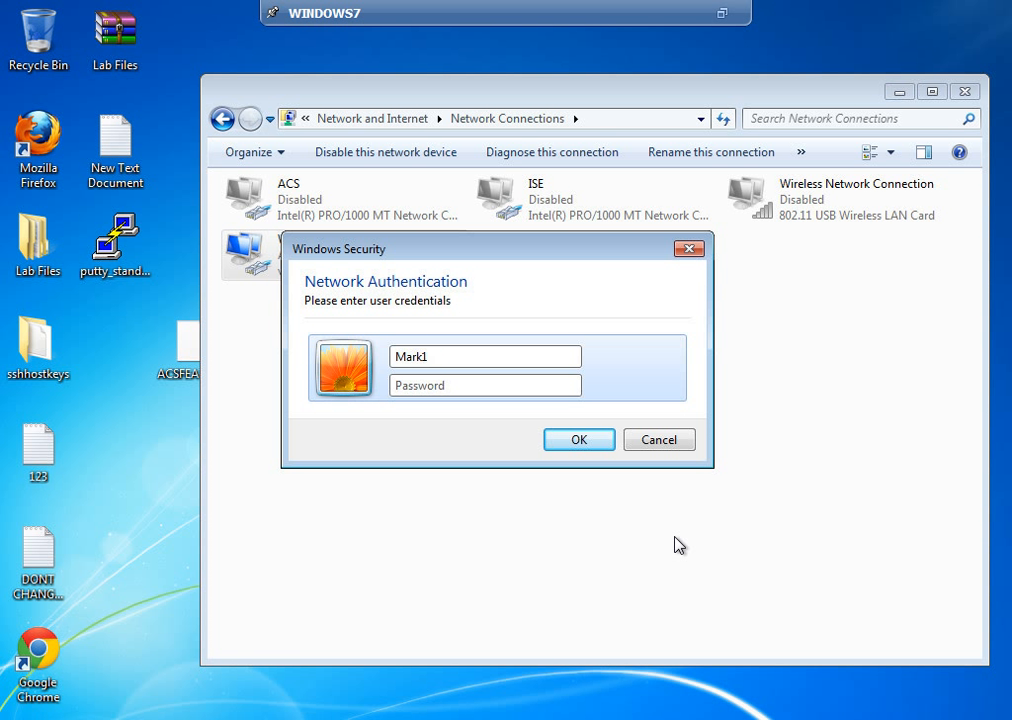
pyautogui.press('Tab')
pyautogui.write('********')
pyautogui.click(605, 447)
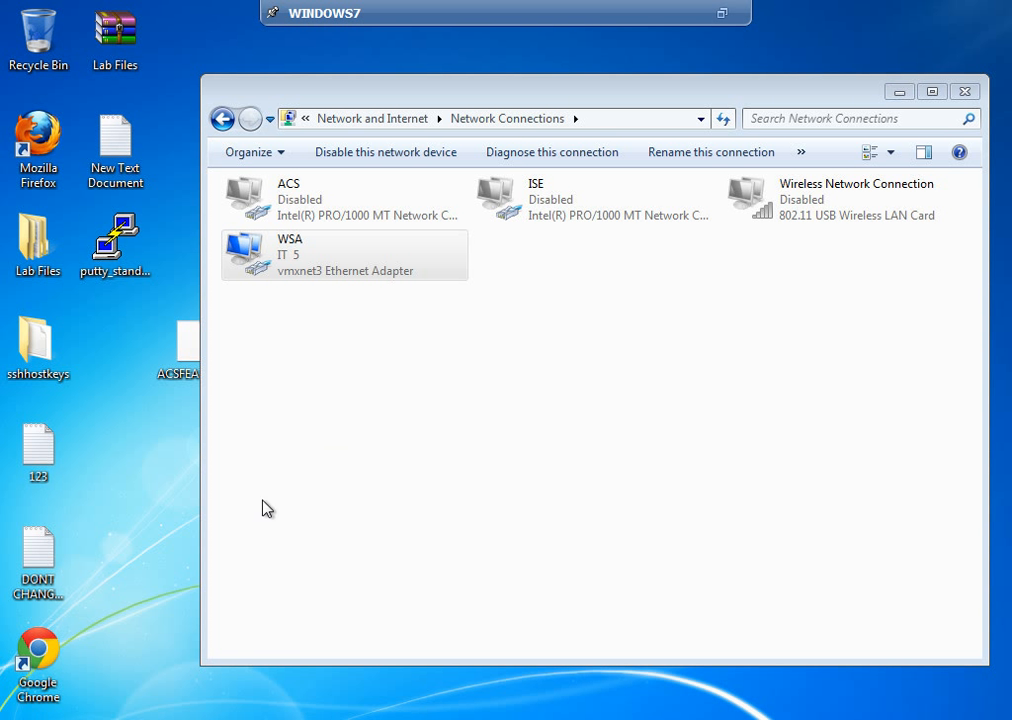
# Step: Run ipconfig in a new cmd window to confirm 192.168.100.125, then bring Firefox back
pyautogui.press('super')
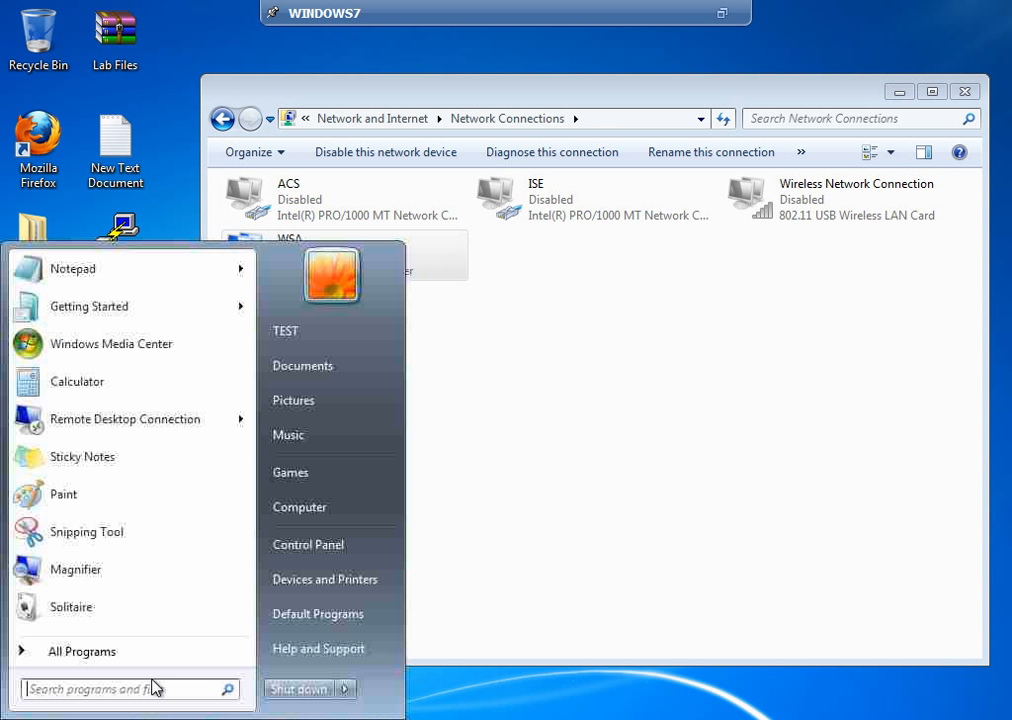
pyautogui.write('cmd')
pyautogui.press('Return')
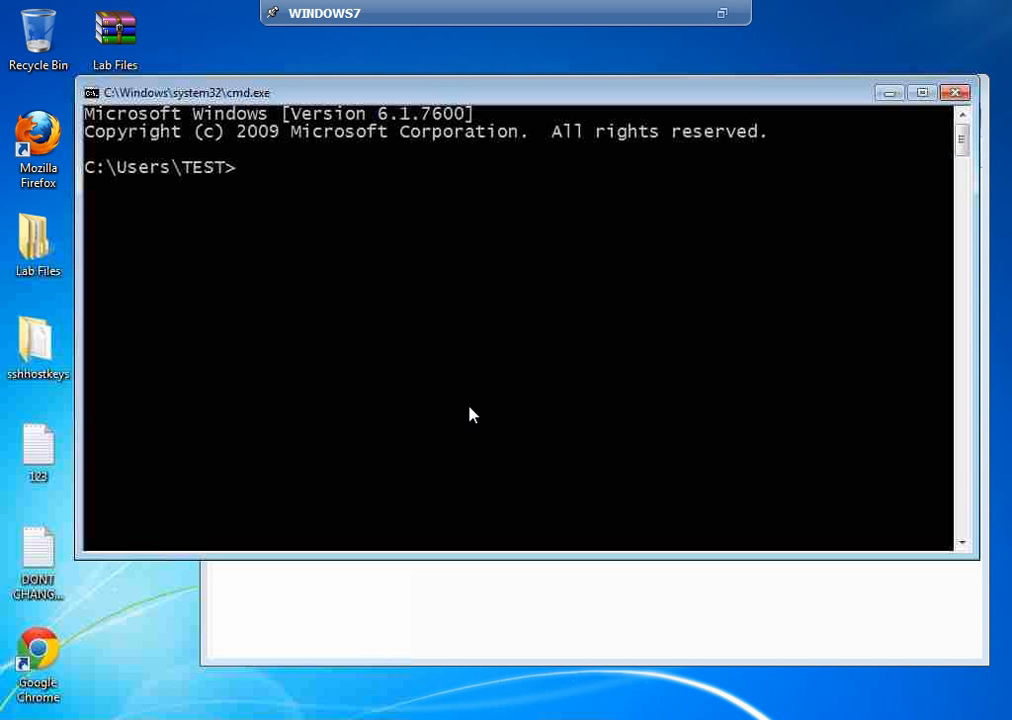
pyautogui.write('ipconfig')
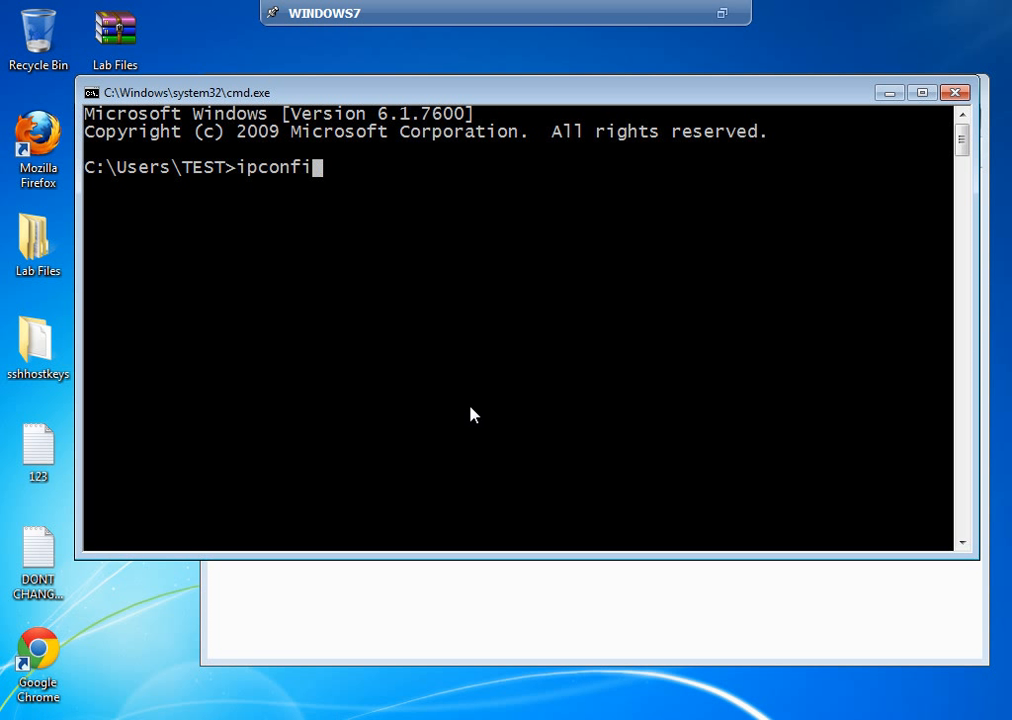
pyautogui.press('Return')
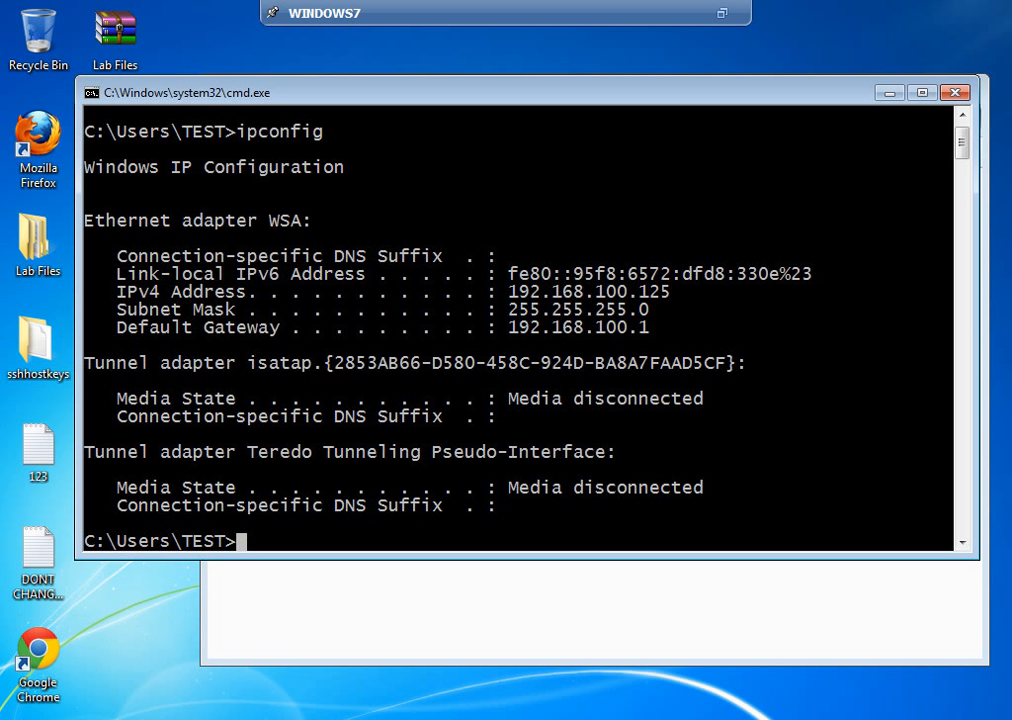
pyautogui.click(292, 718)
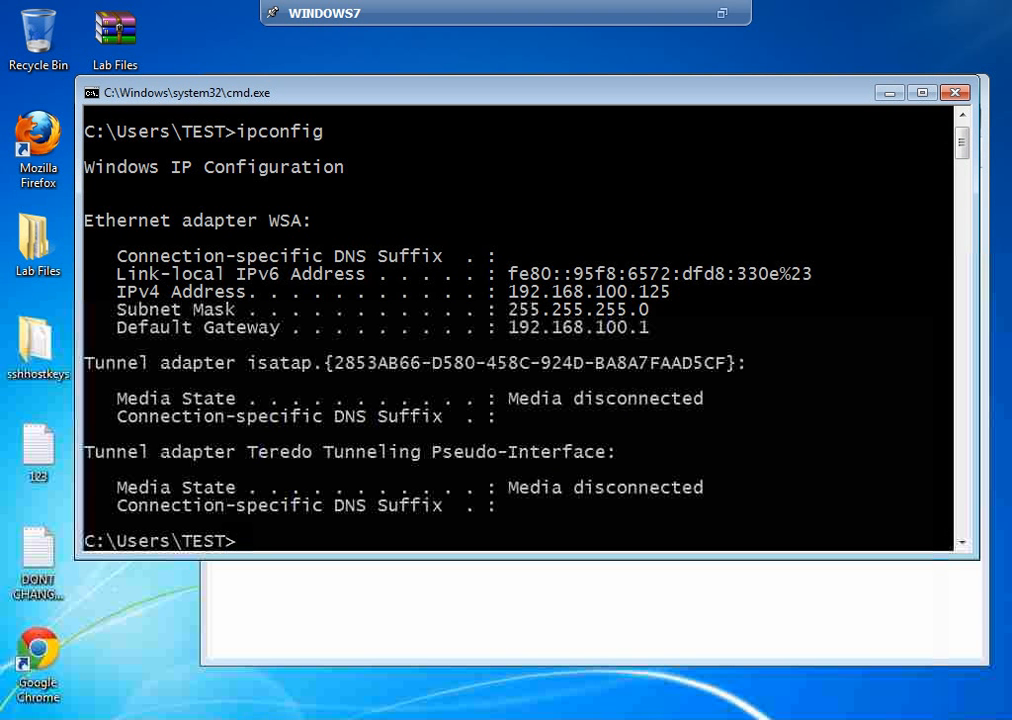
pyautogui.click(290, 718)
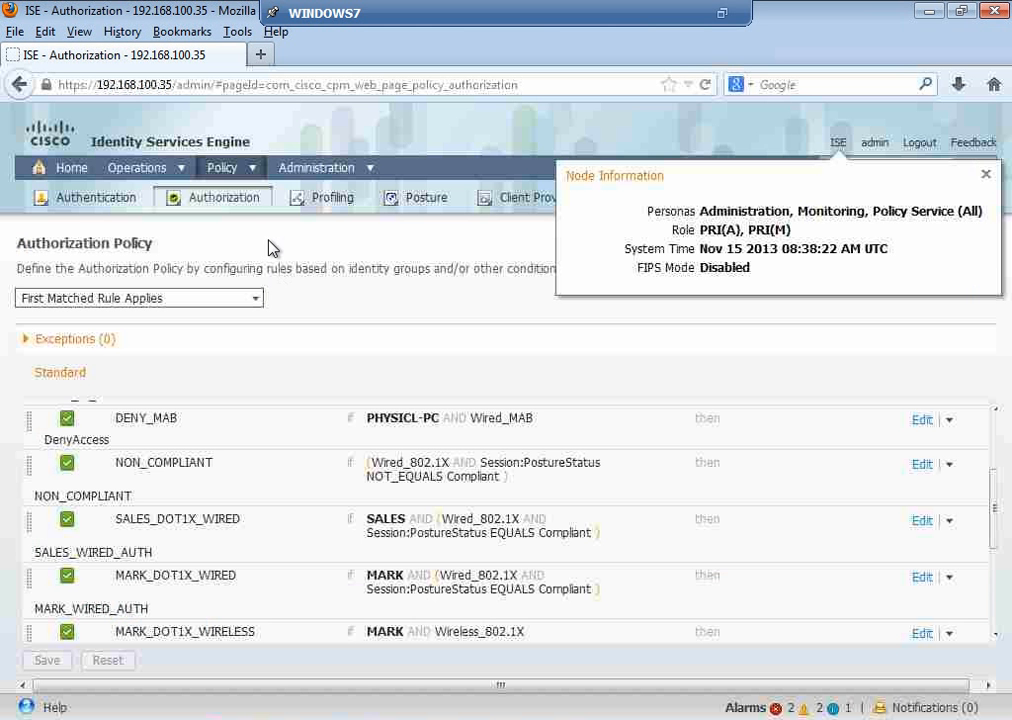
# Step: Load R1 Home Page in a new tab, start the agent install, and postpone the Java update
pyautogui.click(263, 58)
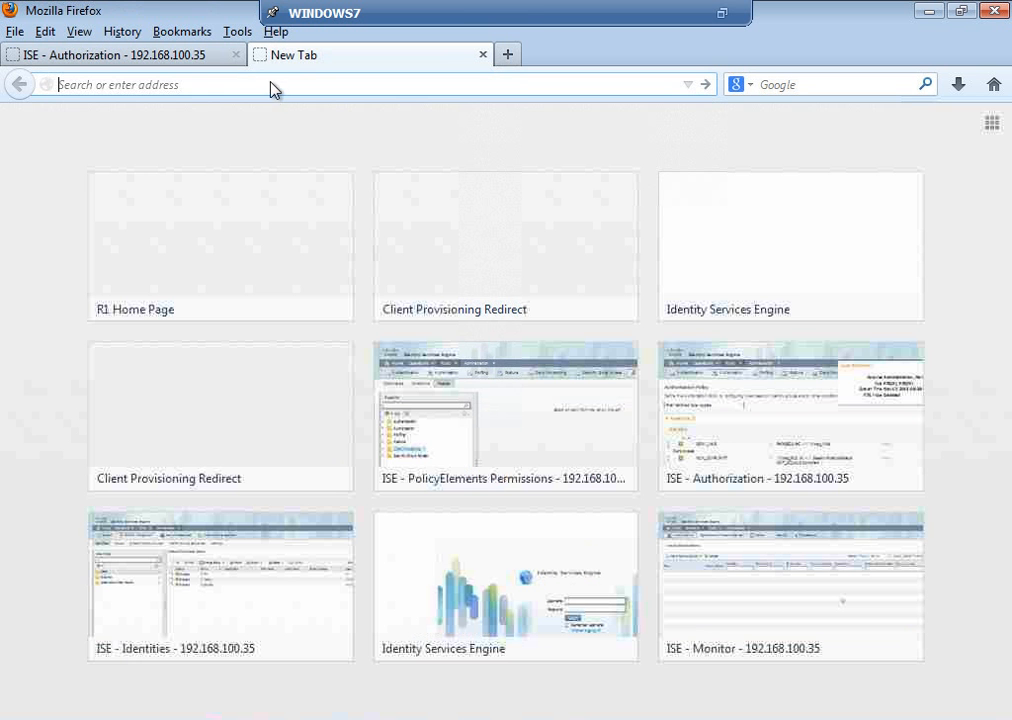
pyautogui.write('http')
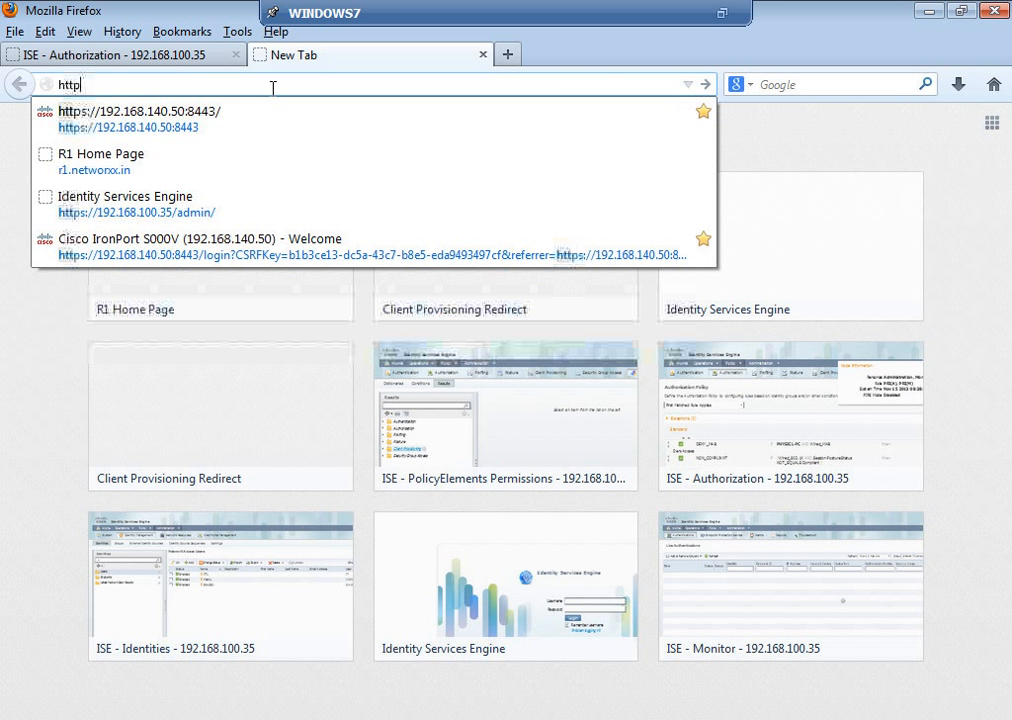
pyautogui.write(':')
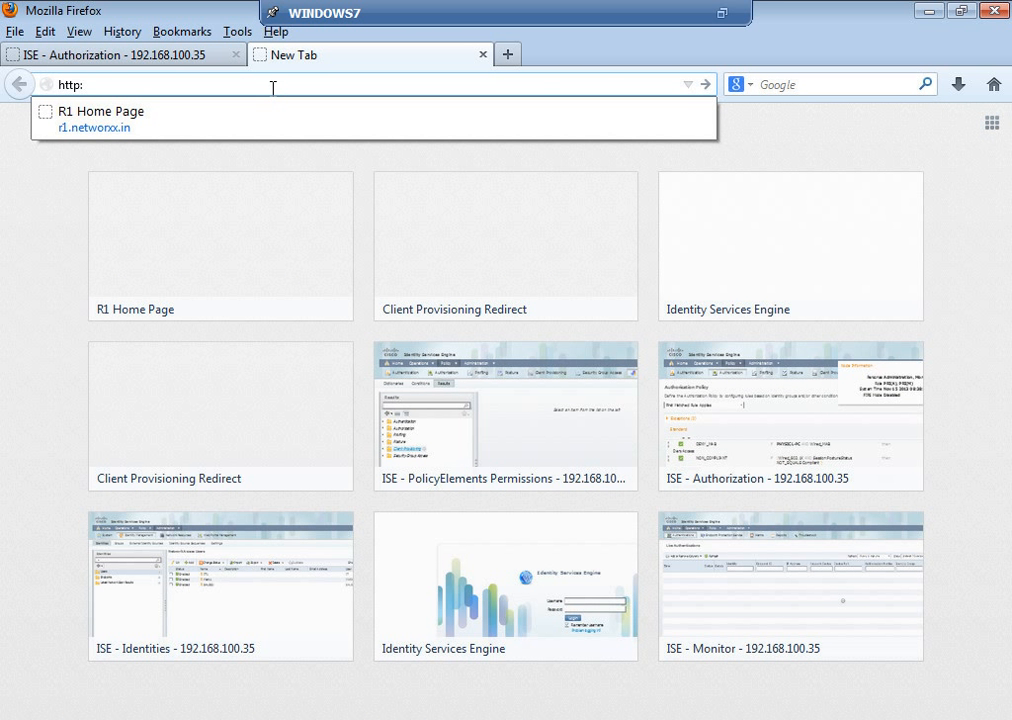
pyautogui.write('//')
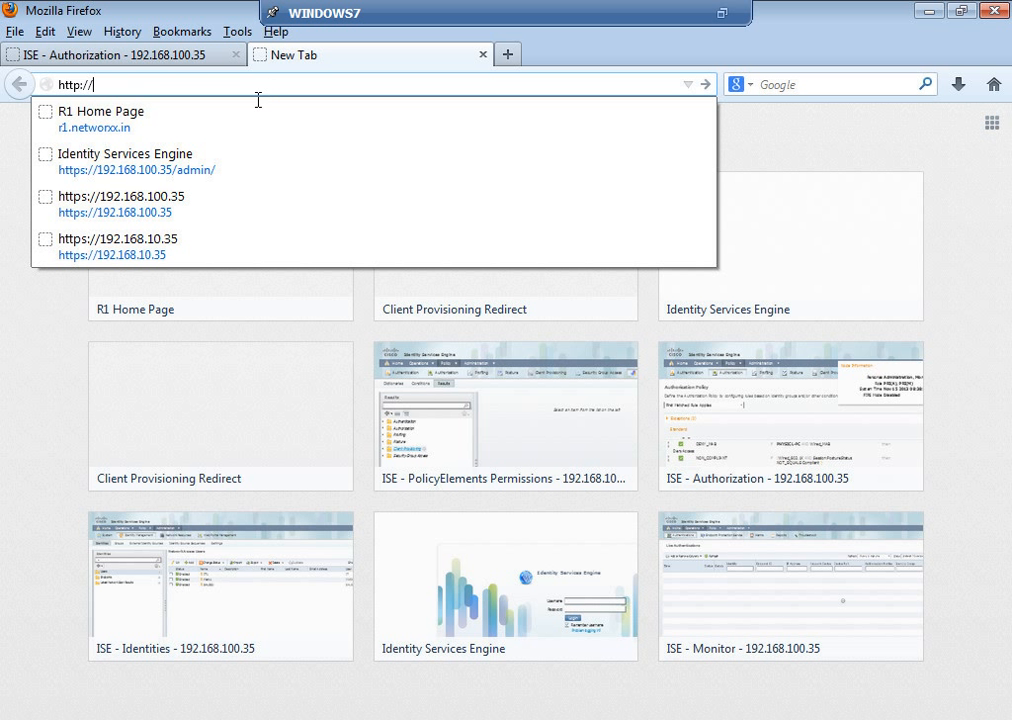
pyautogui.click(113, 134)
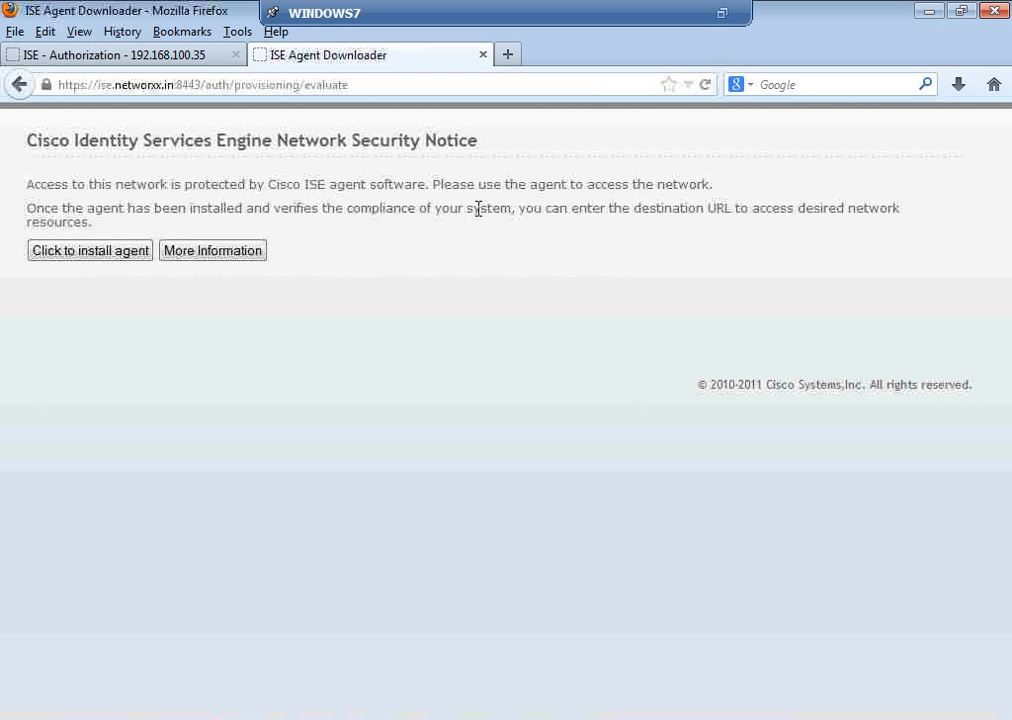
pyautogui.click(118, 257)
pyautogui.click(362, 420)
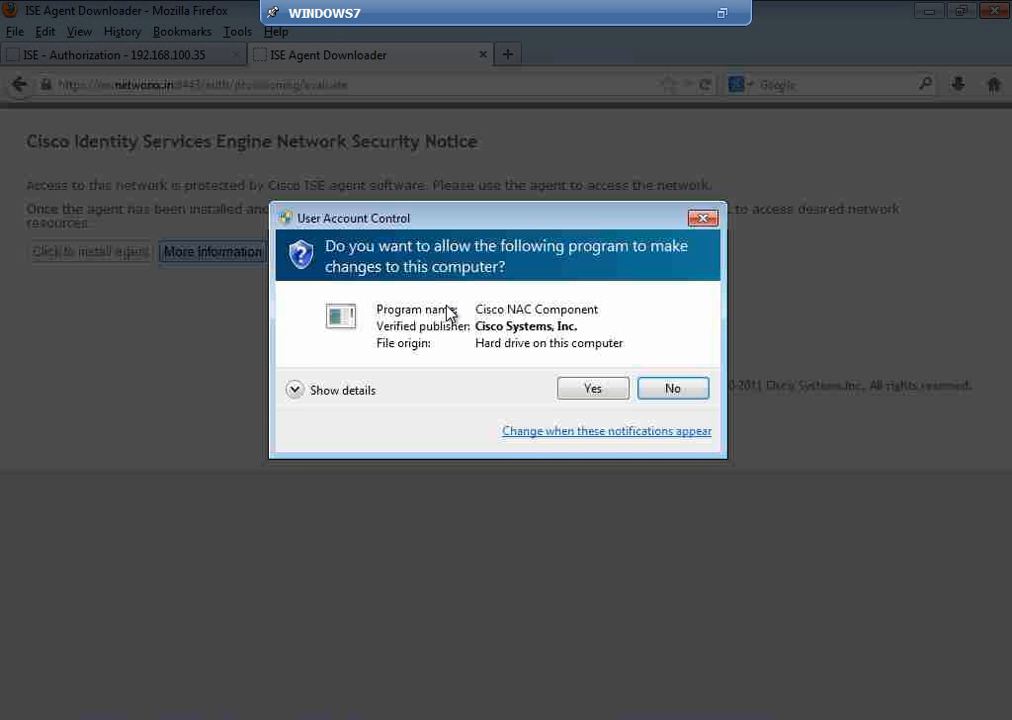
# Step: Allow Cisco NAC Component, accept the certificate alert, and cancel the MARK_AV non-compliance report
pyautogui.click(590, 389)
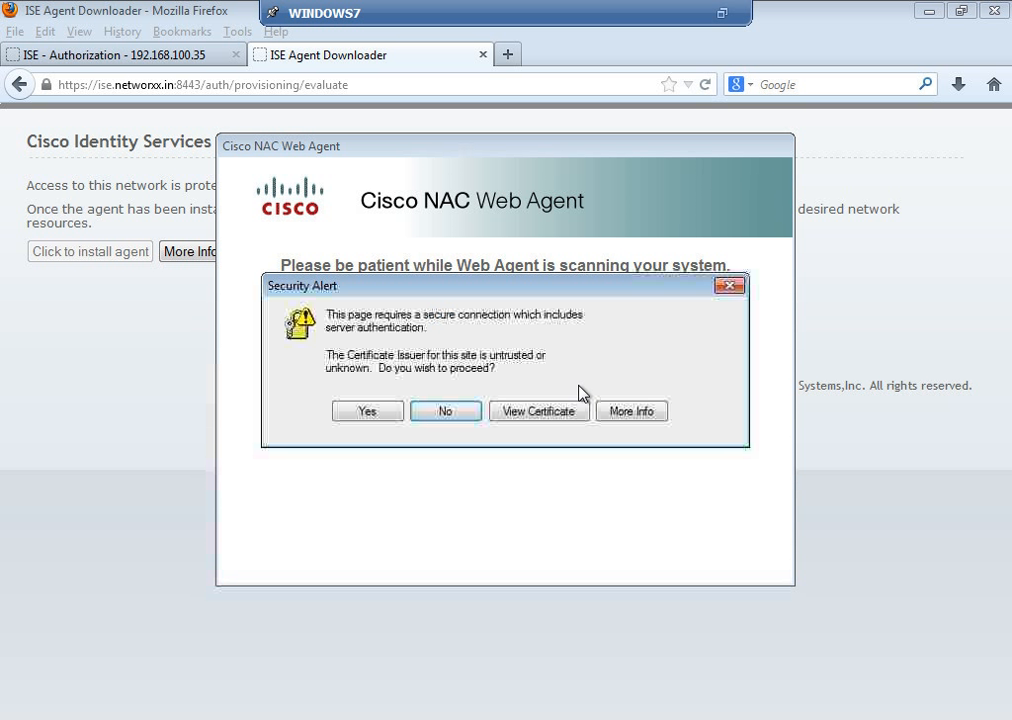
pyautogui.click(368, 413)
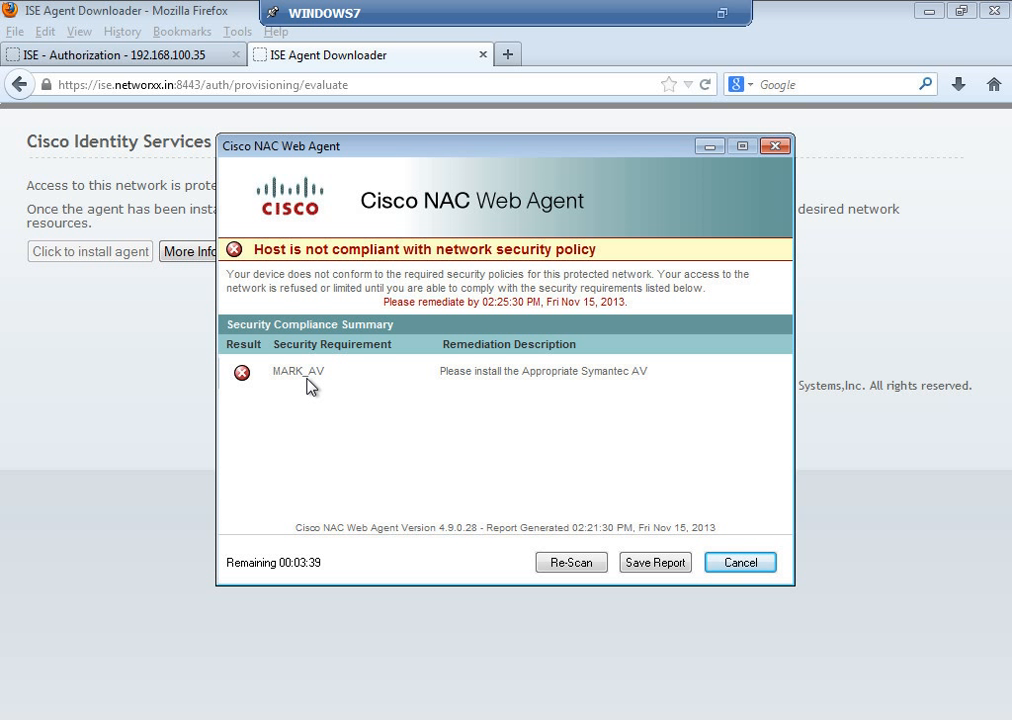
pyautogui.click(741, 563)
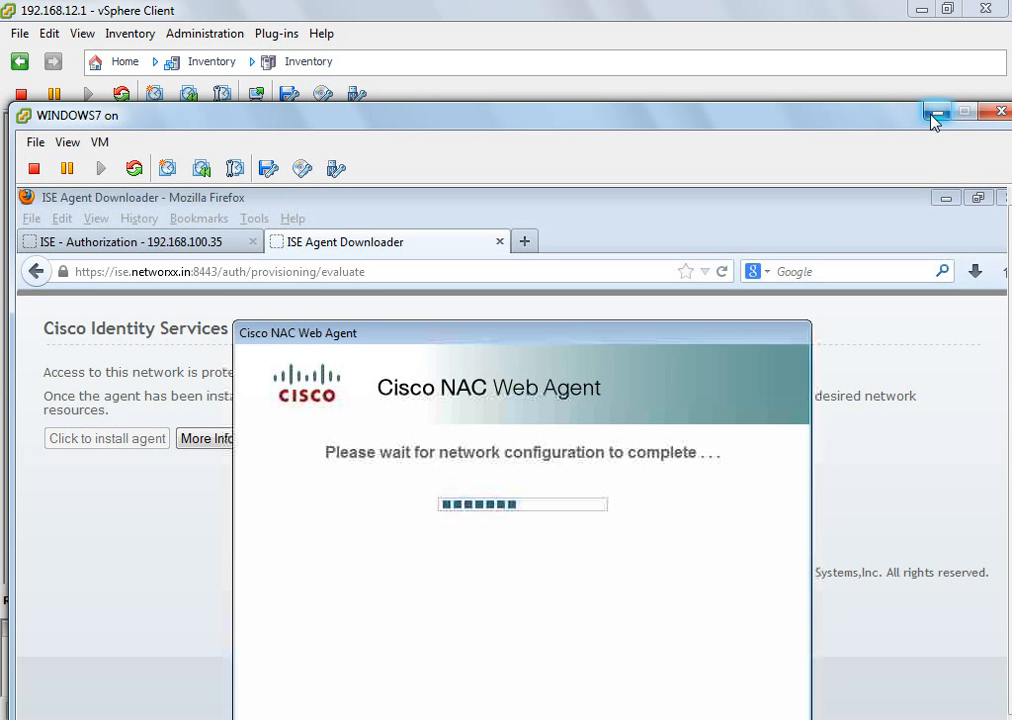
# Step: Minimise the VM console and insert a blank line at the top of the Notepad notes
pyautogui.click(933, 117)
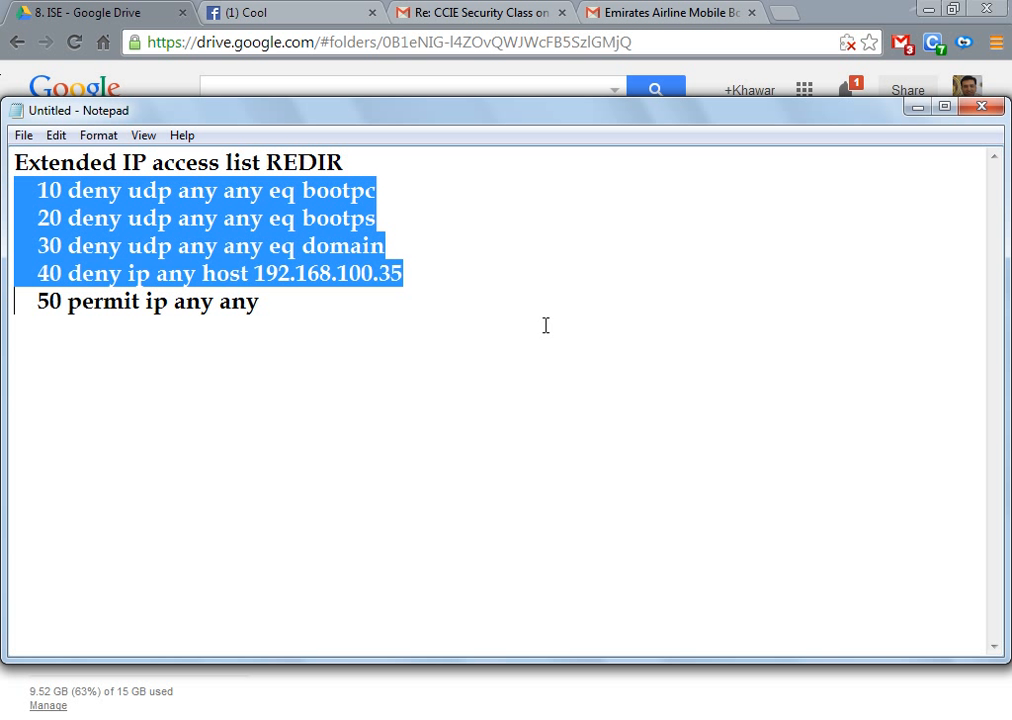
pyautogui.press('Up')
pyautogui.press('Up')
pyautogui.press('Up')
pyautogui.press('Up')
pyautogui.press('Up')
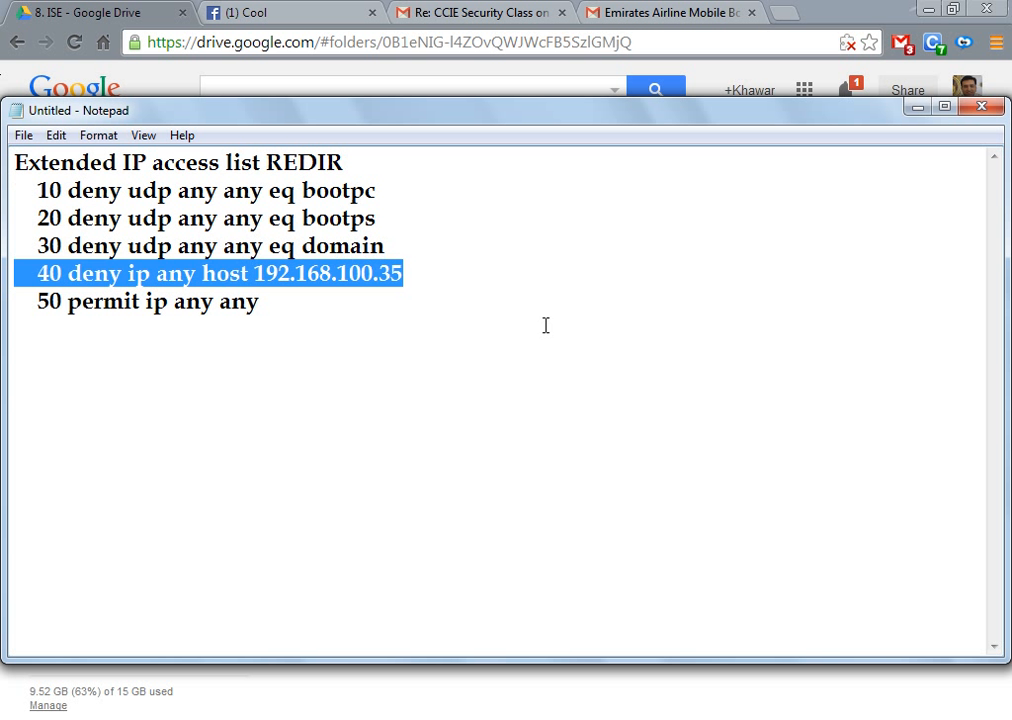
pyautogui.press('Return')
pyautogui.press('Up')
# Step: Type step 1 with the path 'Policy -> Results -> Client Provisioning' above the REDIR ACL
pyautogui.write('1')
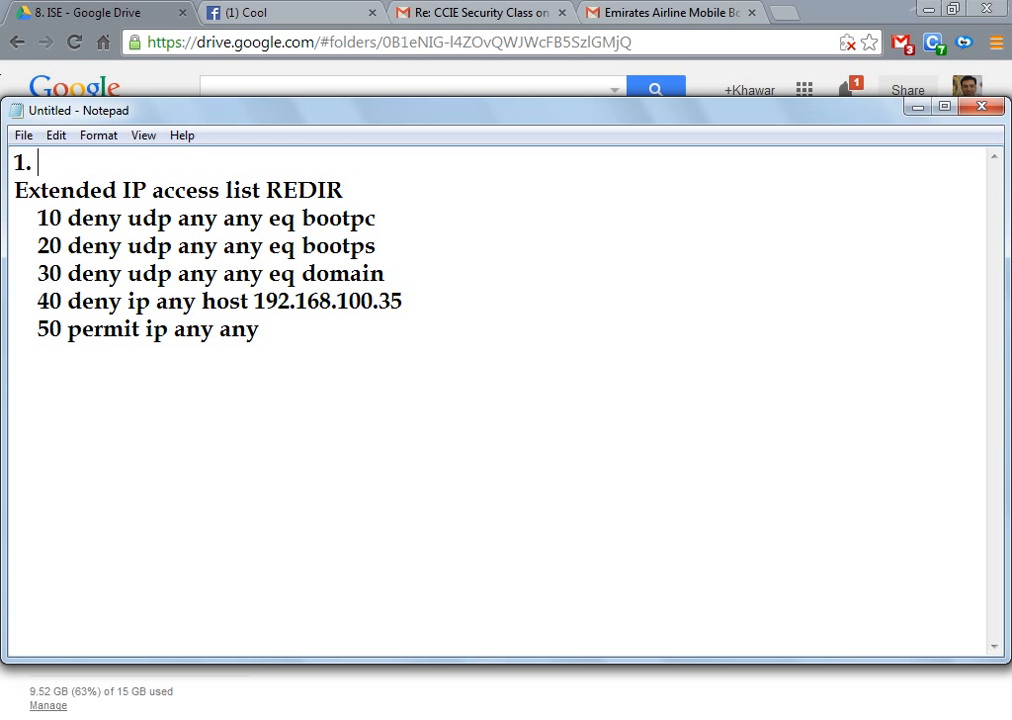
pyautogui.write('. Cline')
pyautogui.press('BackSpace')
pyautogui.press('BackSpace')
pyautogui.write('ent ')
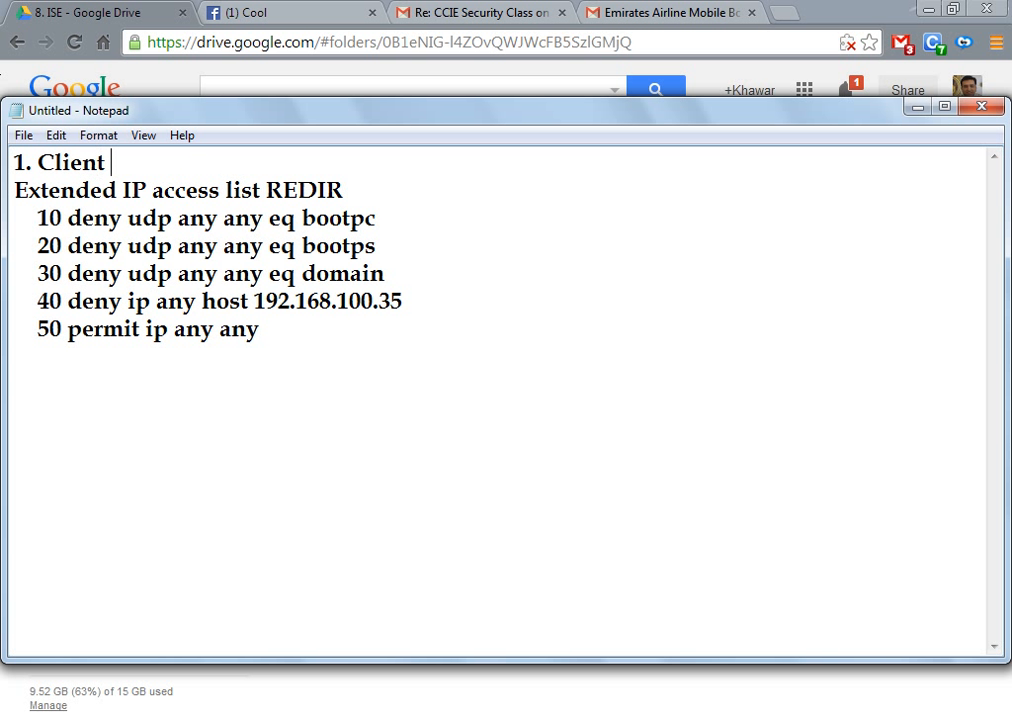
pyautogui.write('-> COn')
pyautogui.press('BackSpace')
pyautogui.press('BackSpace')
pyautogui.press('BackSpace')
pyautogui.press('BackSpace')
pyautogui.press('BackSpace')
pyautogui.press('BackSpace')
pyautogui.press('BackSpace')
pyautogui.press('BackSpace')
pyautogui.press('BackSpace')
pyautogui.press('BackSpace')
pyautogui.press('BackSpace')
pyautogui.press('BackSpace')
pyautogui.press('BackSpace')
pyautogui.write('Po')
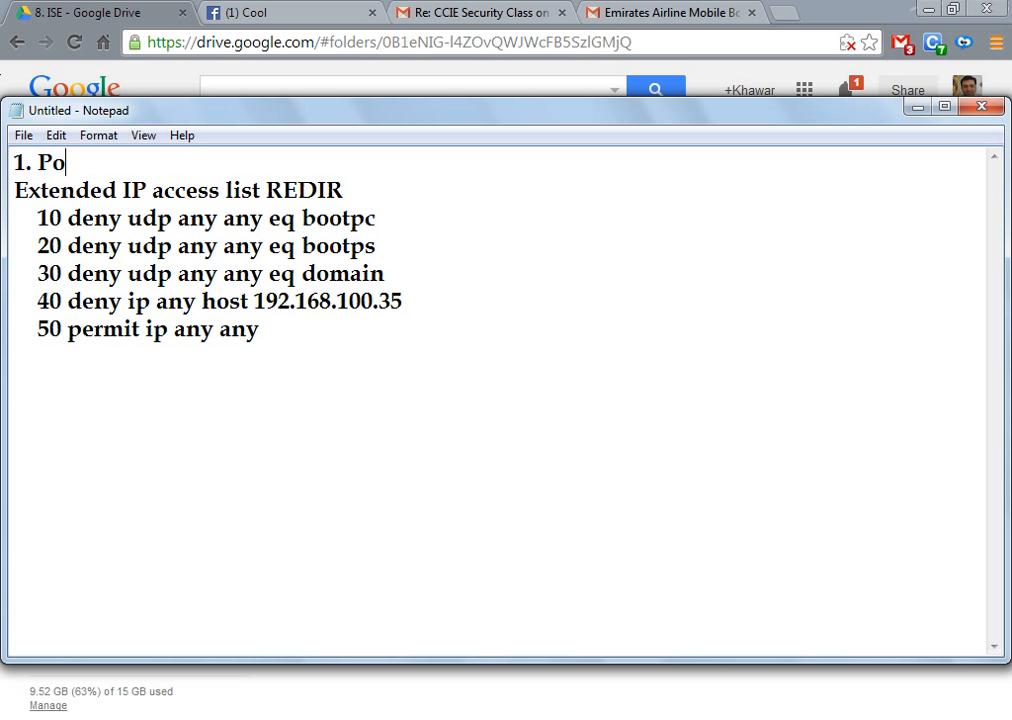
pyautogui.write('licy - > Cond')
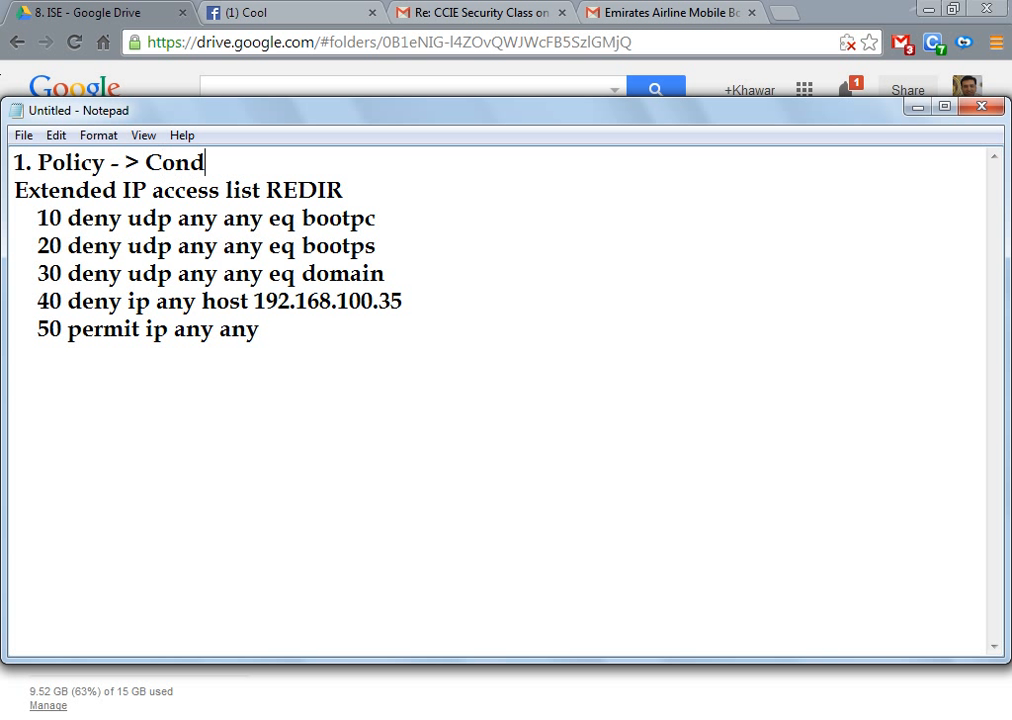
pyautogui.write('ition ->')
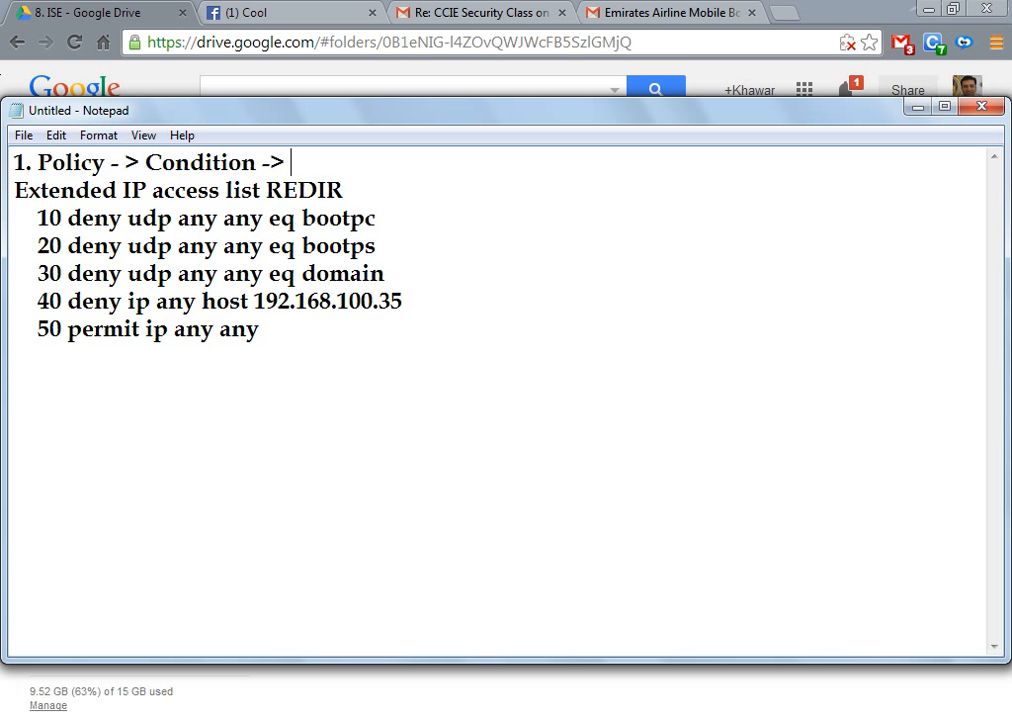
pyautogui.press('BackSpace')
pyautogui.press('BackSpace')
pyautogui.press('BackSpace')
pyautogui.press('BackSpace')
pyautogui.press('BackSpace')
pyautogui.press('BackSpace')
pyautogui.press('BackSpace')
pyautogui.press('BackSpace')
pyautogui.press('BackSpace')
pyautogui.press('BackSpace')
pyautogui.press('BackSpace')
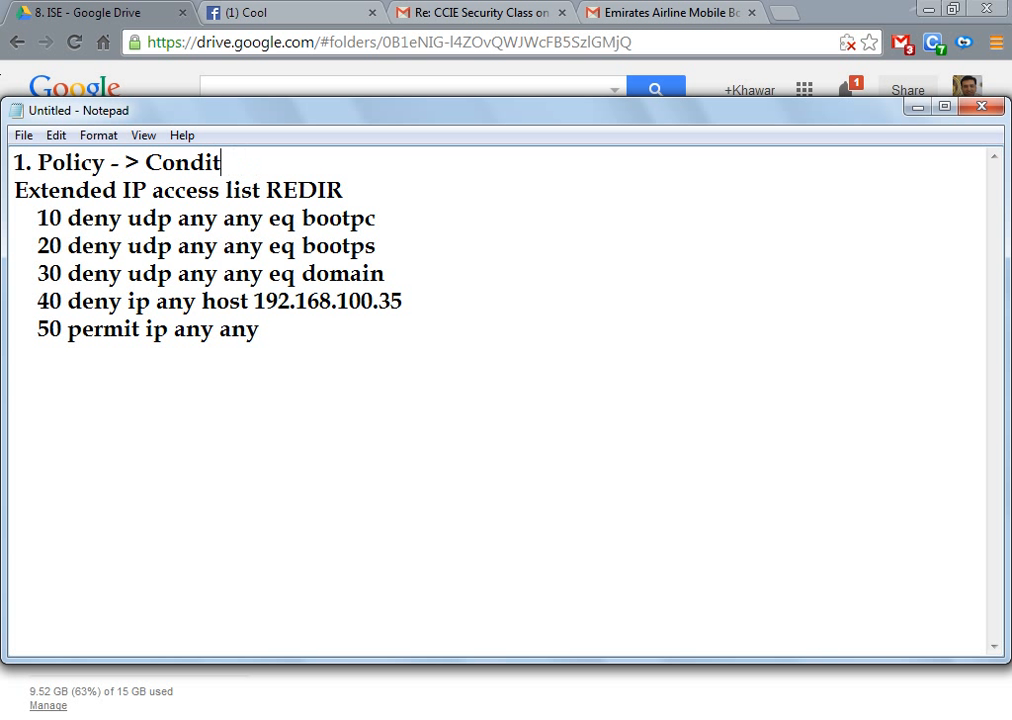
pyautogui.press('BackSpace')
pyautogui.press('BackSpace')
pyautogui.write('Results ')
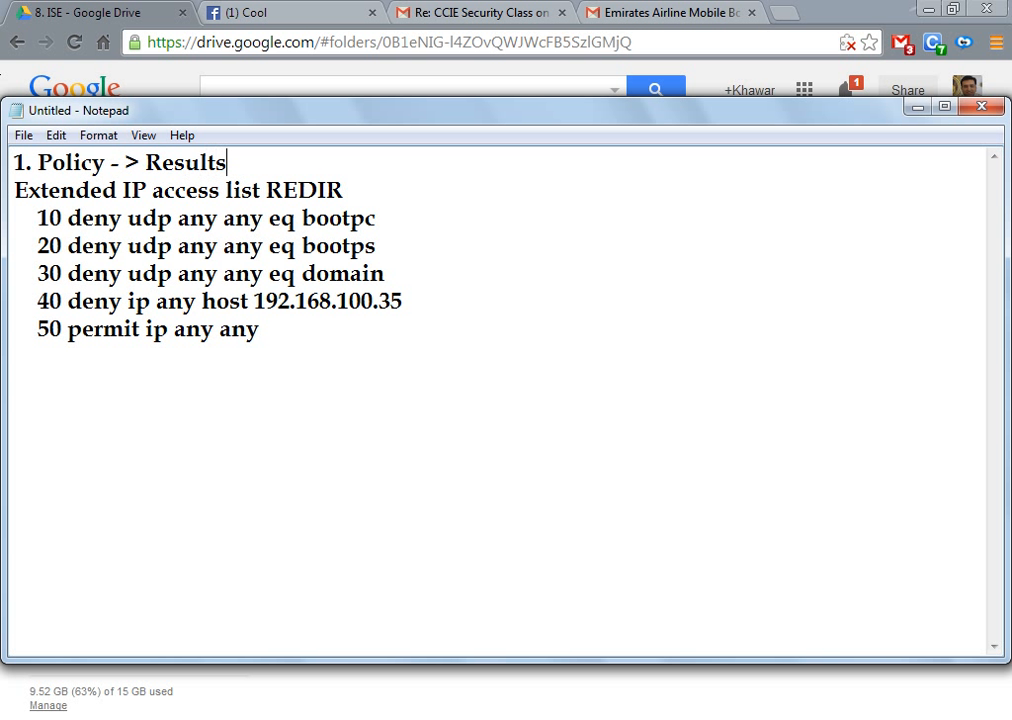
pyautogui.write('-?')
pyautogui.press('BackSpace')
pyautogui.write('?')
pyautogui.press('BackSpace')
pyautogui.write('>')
pyautogui.write(' Client ')
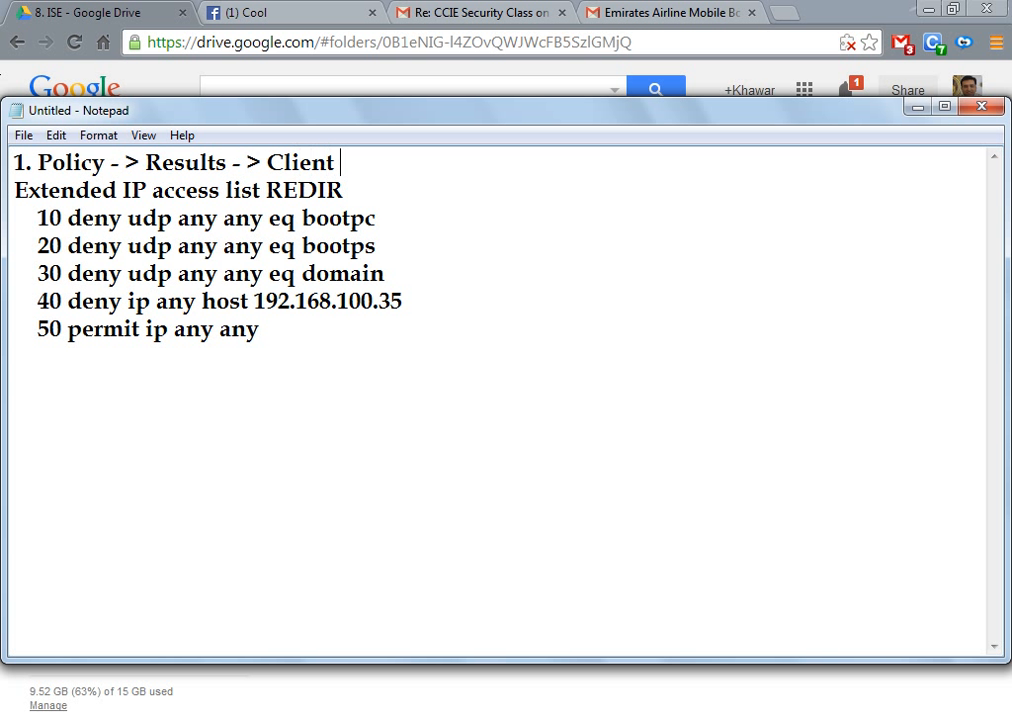
pyautogui.write('Provisioning')
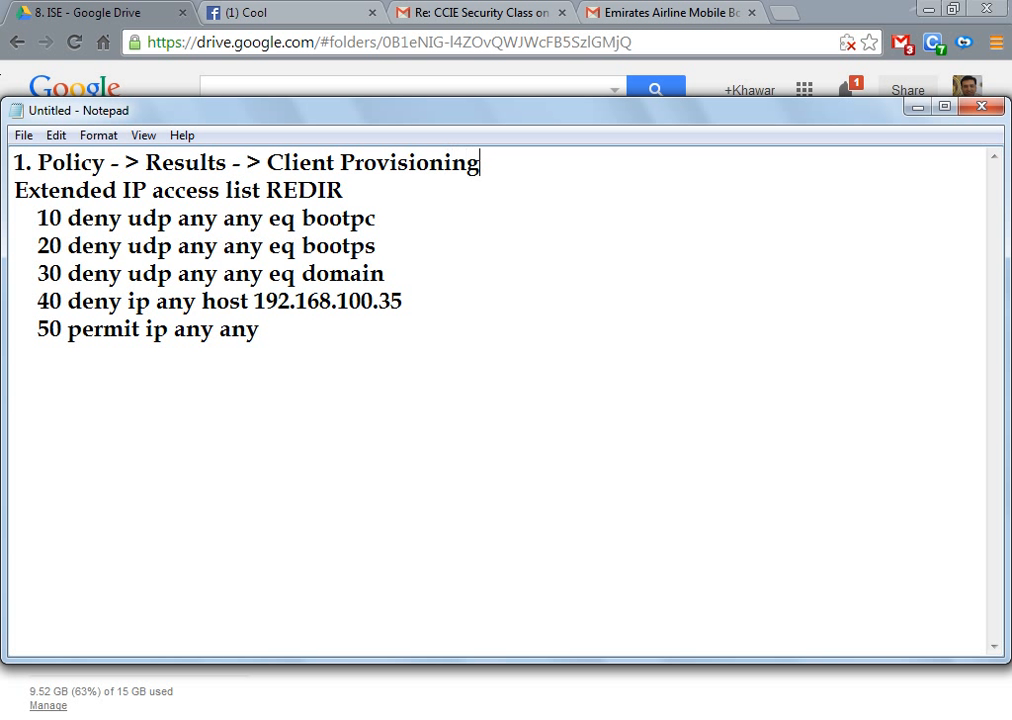
pyautogui.press('Return')
pyautogui.press('Return')
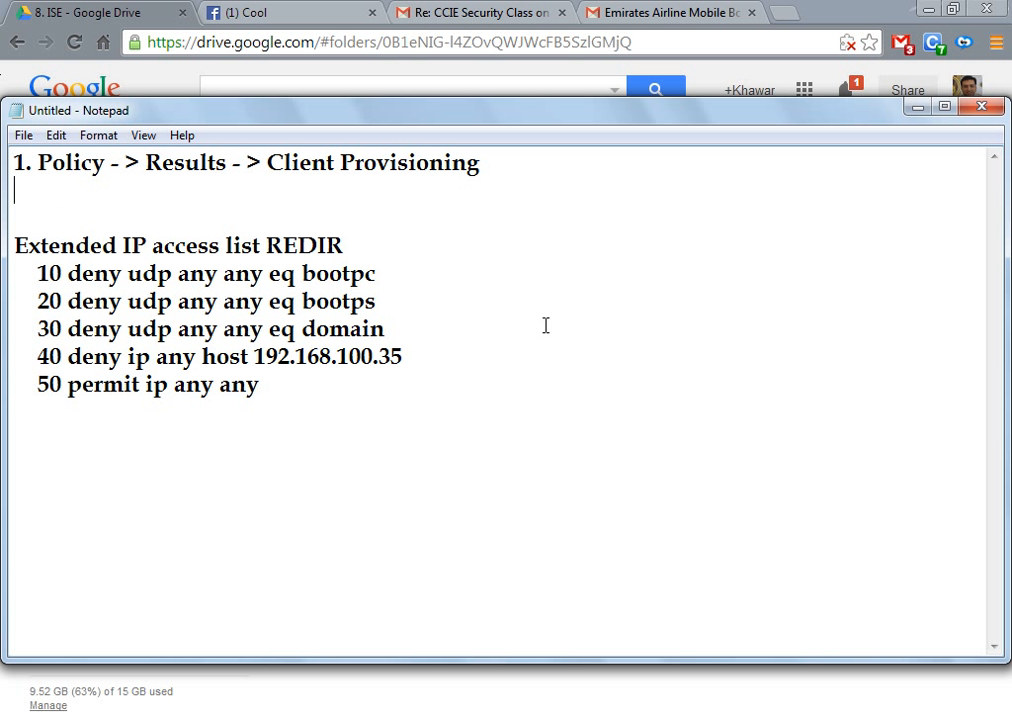
# Step: Title step 1 'Upload the NAC Agent / Web Agent', with its path on the next line
pyautogui.press('Up')
pyautogui.press('Right')
pyautogui.press('Right')
pyautogui.press('Right')
pyautogui.press('Return')
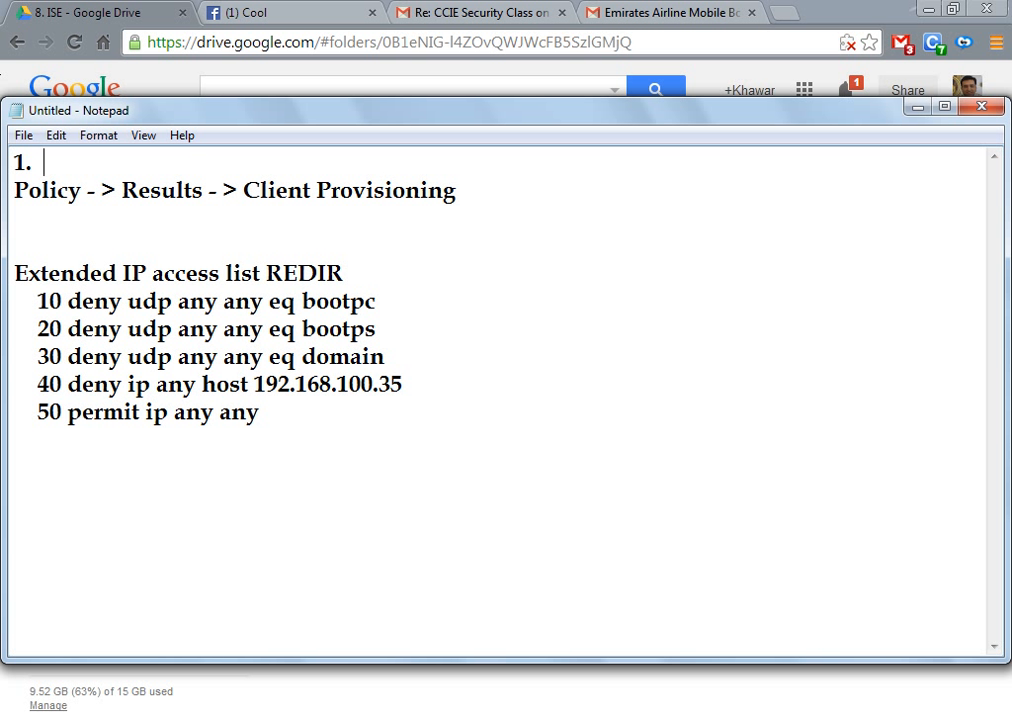
pyautogui.write('Upload the NAC Agent / Web Agent')
pyautogui.press('Return')
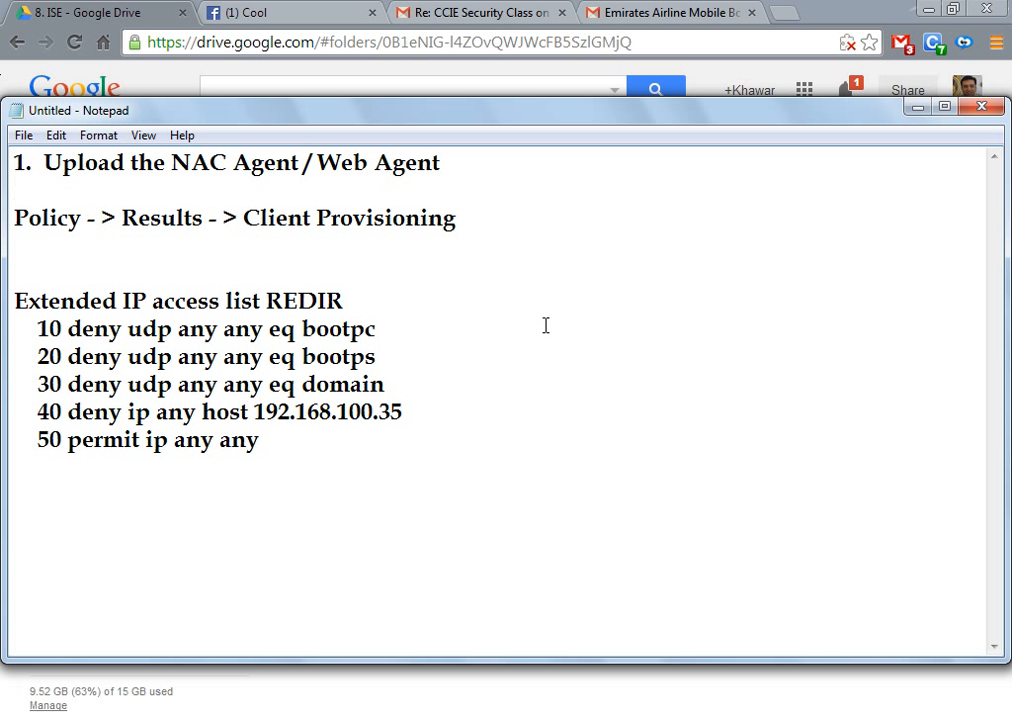
# Step: Add step 2: 'Configure the Client Provisioning Policy to install the NAC / Web Agent'
pyautogui.press('Return')
pyautogui.write('2. ')
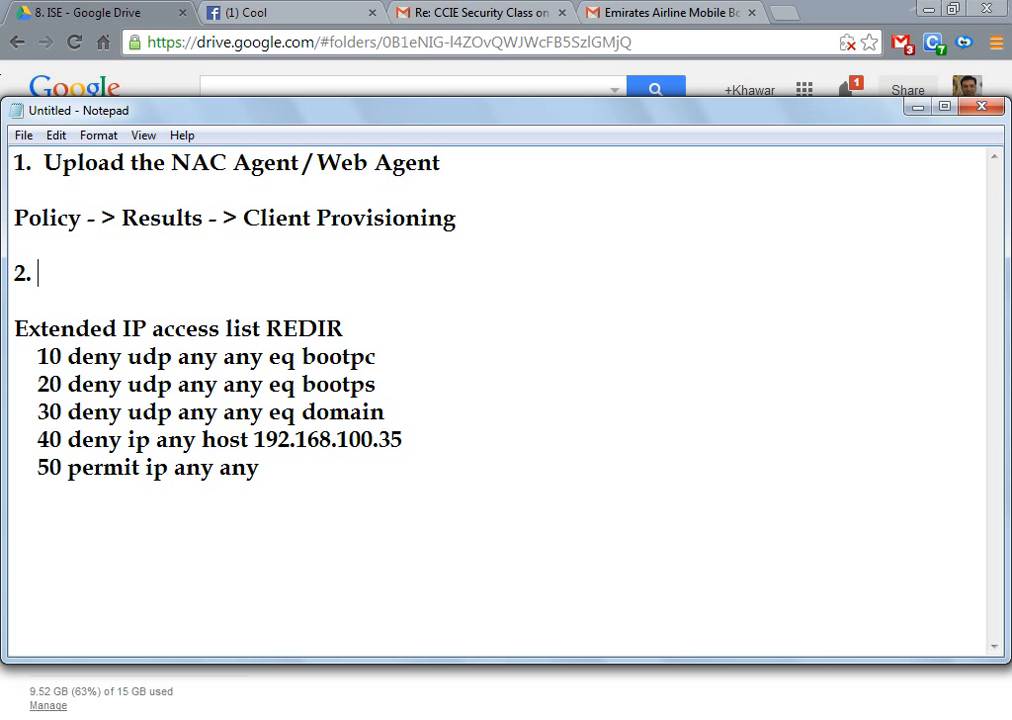
pyautogui.write('Configure the C')
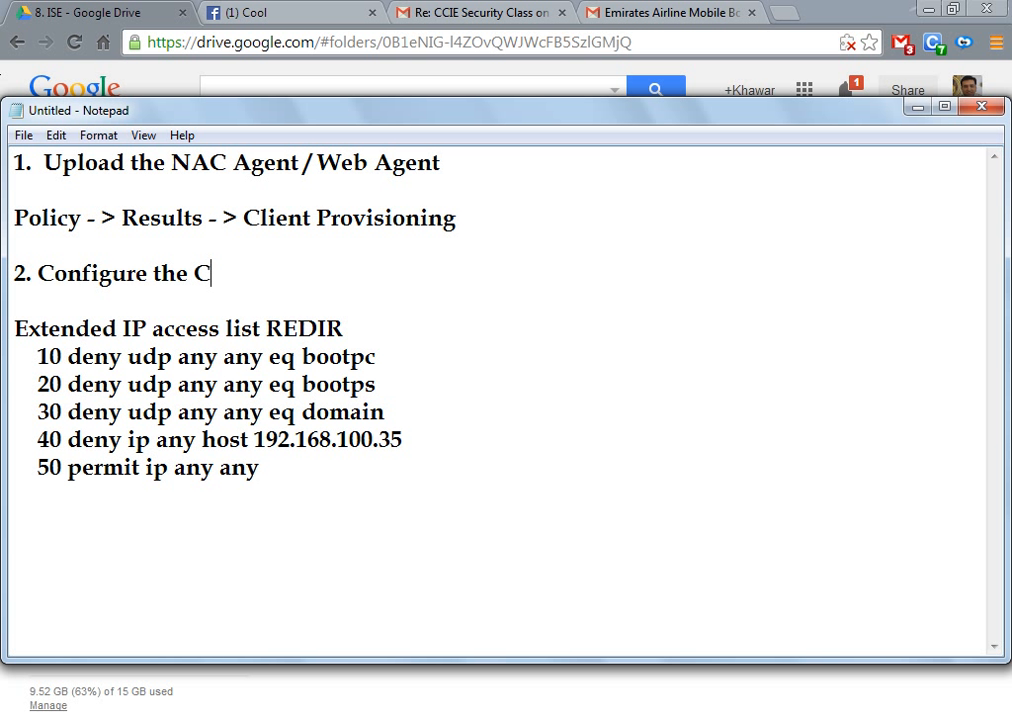
pyautogui.write('lient Provisioning')
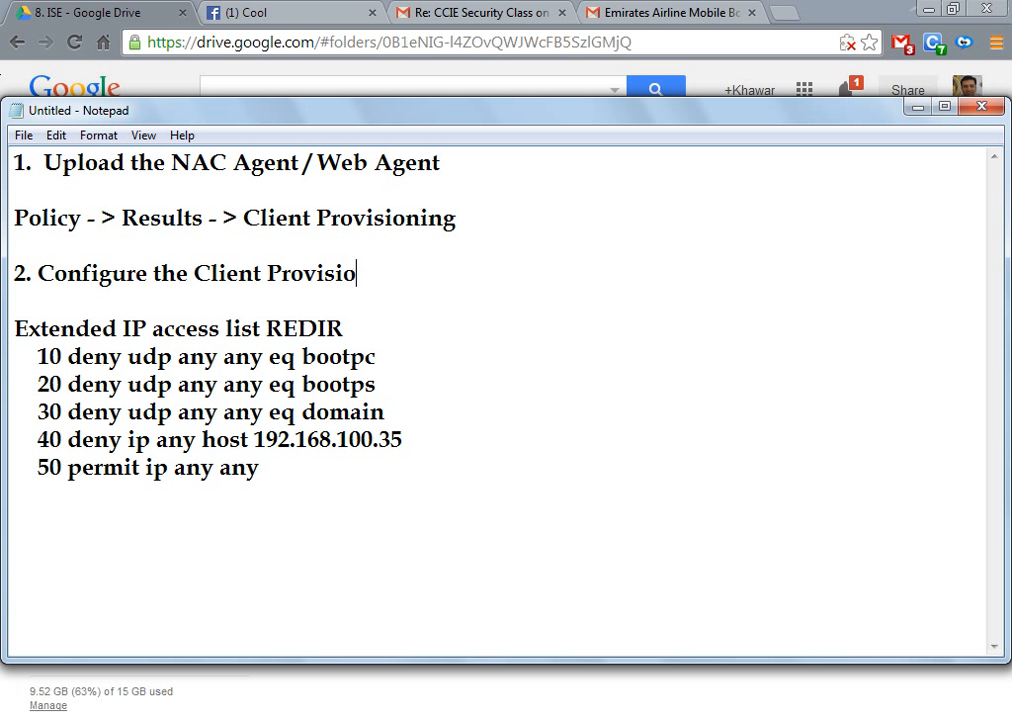
pyautogui.press('BackSpace')
pyautogui.write('ing pol')
pyautogui.press('BackSpace')
pyautogui.press('BackSpace')
pyautogui.press('BackSpace')
pyautogui.write('Poli')
pyautogui.write('cy fotr')
pyautogui.press('BackSpace')
pyautogui.press('BackSpace')
pyautogui.press('BackSpace')
pyautogui.press('BackSpace')
pyautogui.write('to instal')
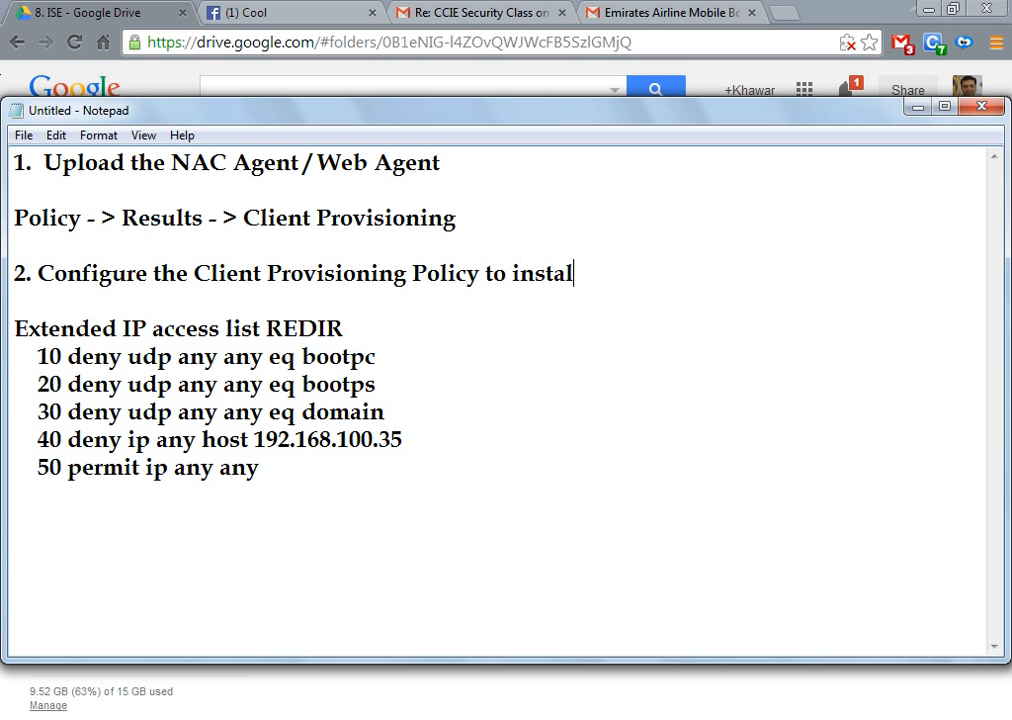
pyautogui.write('l  the NAC / W')
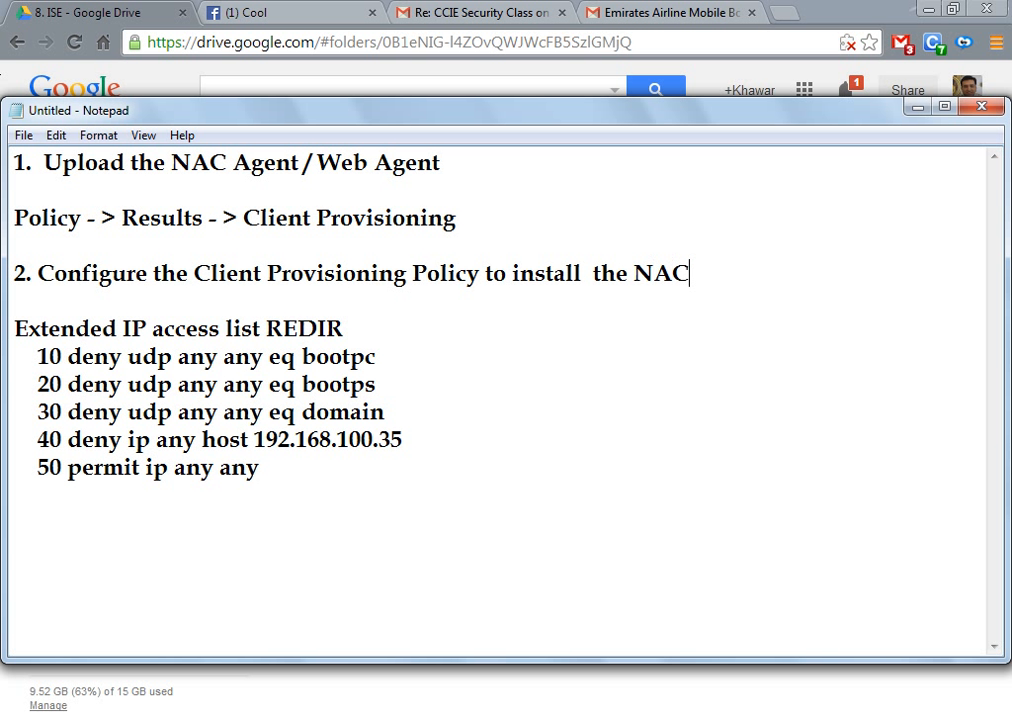
pyautogui.write('Aget')
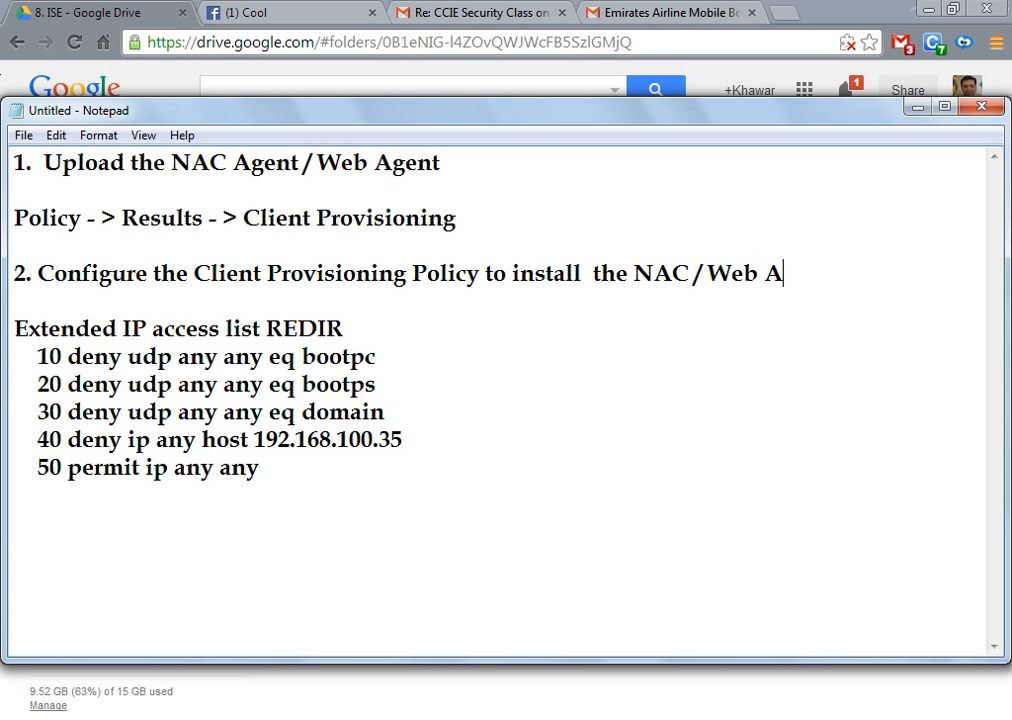
pyautogui.press('BackSpace')
pyautogui.write('nt')
# Step: Add the path 'Policy -> Client Provisioning' under step 2
pyautogui.press('Return')
pyautogui.press('Return')
pyautogui.write('Cl')
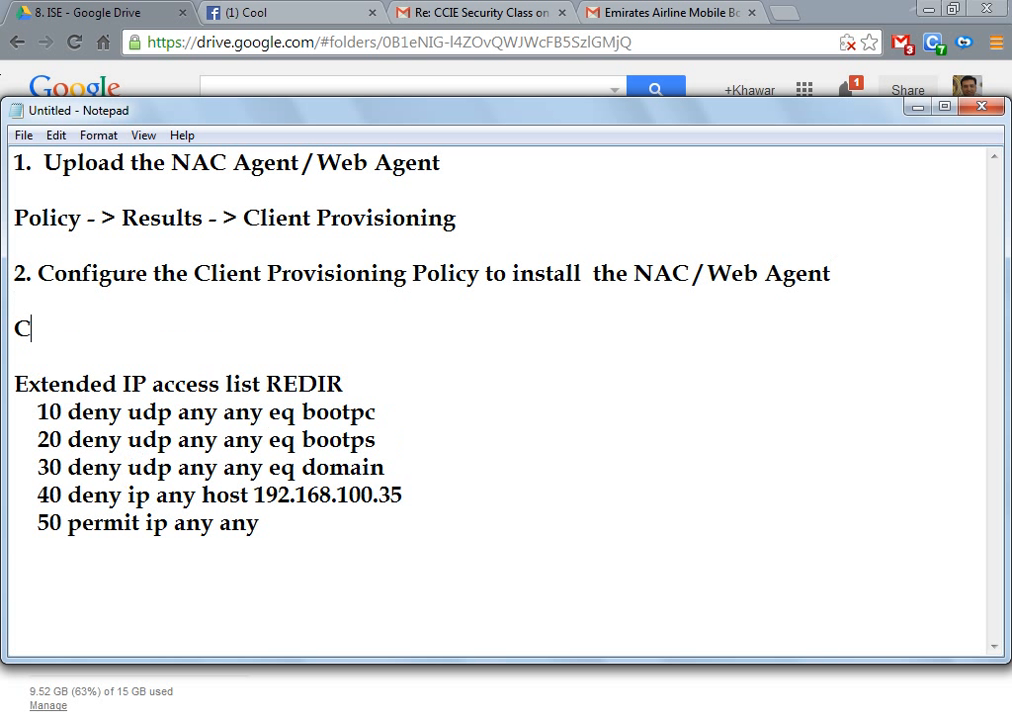
pyautogui.press('BackSpace')
pyautogui.press('BackSpace')
pyautogui.write('Oolk')
pyautogui.press('BackSpace')
pyautogui.press('BackSpace')
pyautogui.press('BackSpace')
pyautogui.press('BackSpace')
pyautogui.write('Polic')
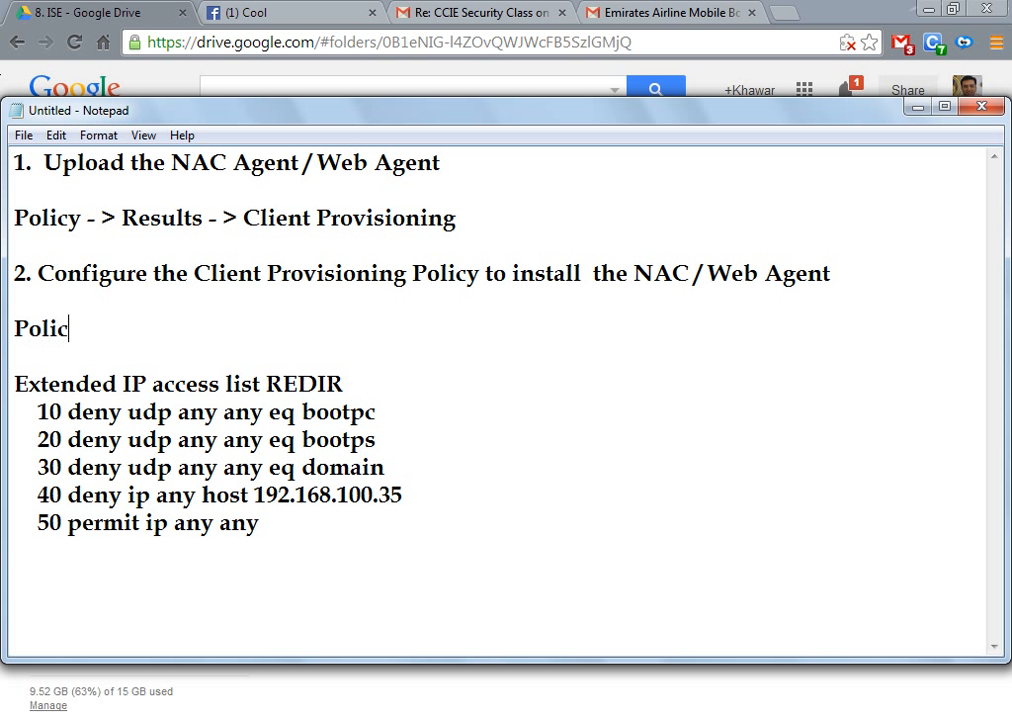
pyautogui.write('y -> Client Pr')
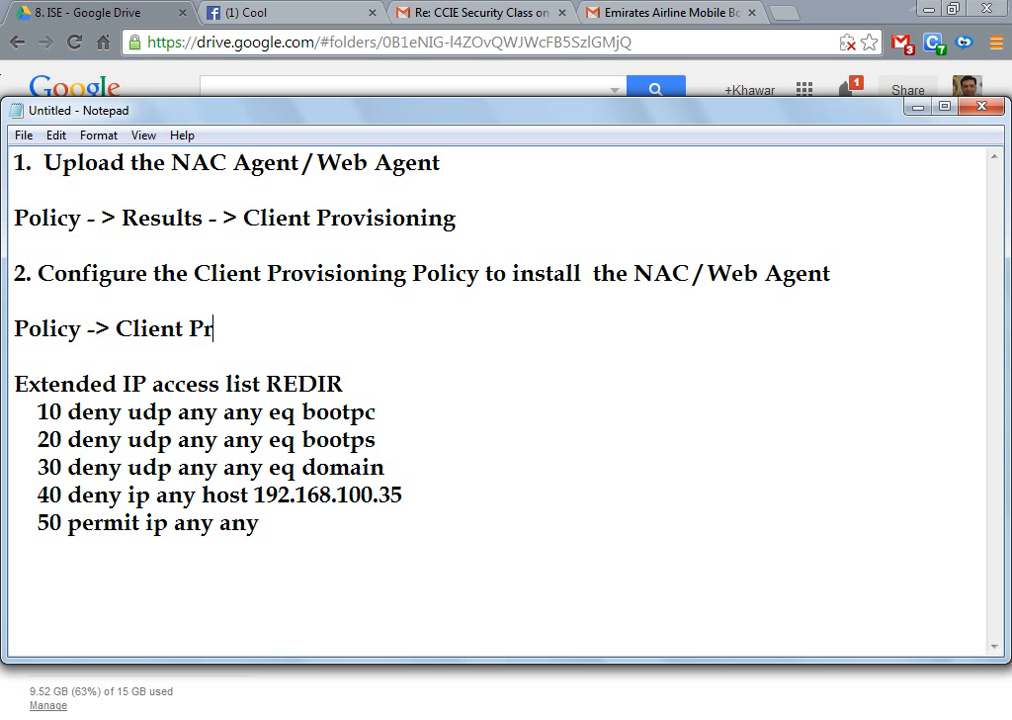
pyautogui.write('ovisioning')
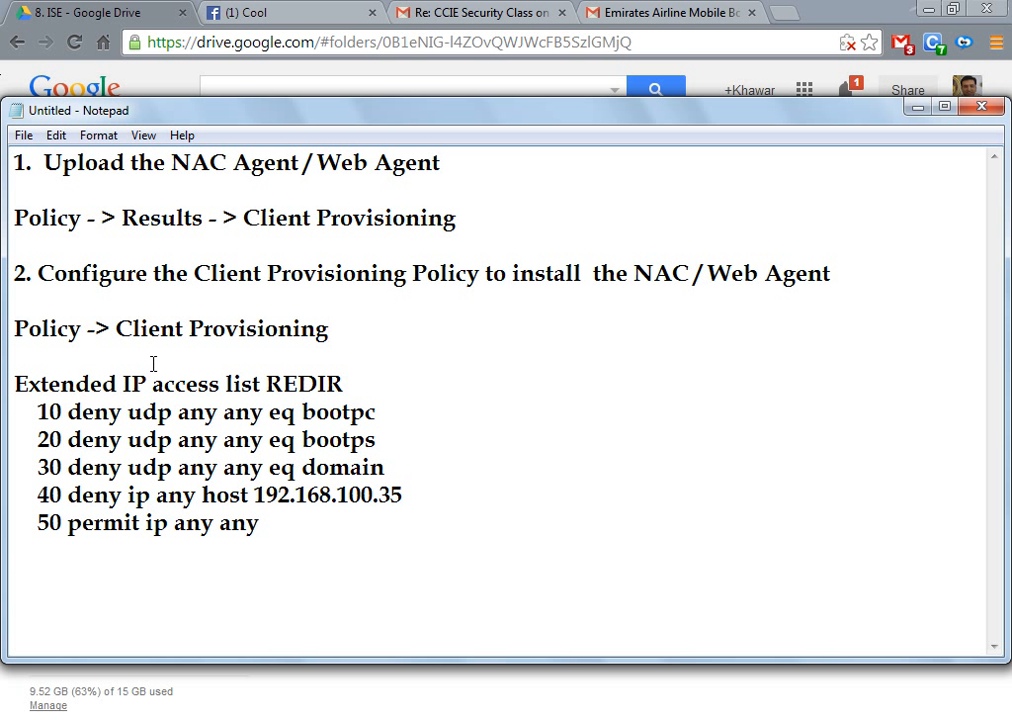
# Step: Add step 3: 'Configure the Conditions like AV Condition, Application Condition, Registry etc.'
pyautogui.press('Return')
pyautogui.press('Return')
pyautogui.write('3.')
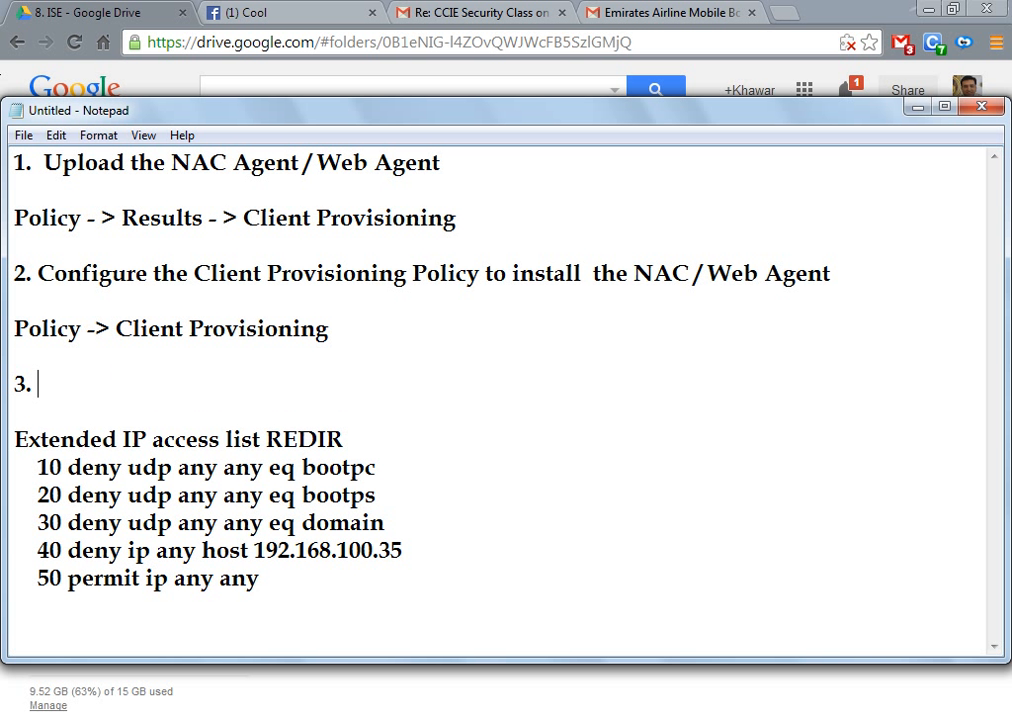
pyautogui.write(' Configure the ')
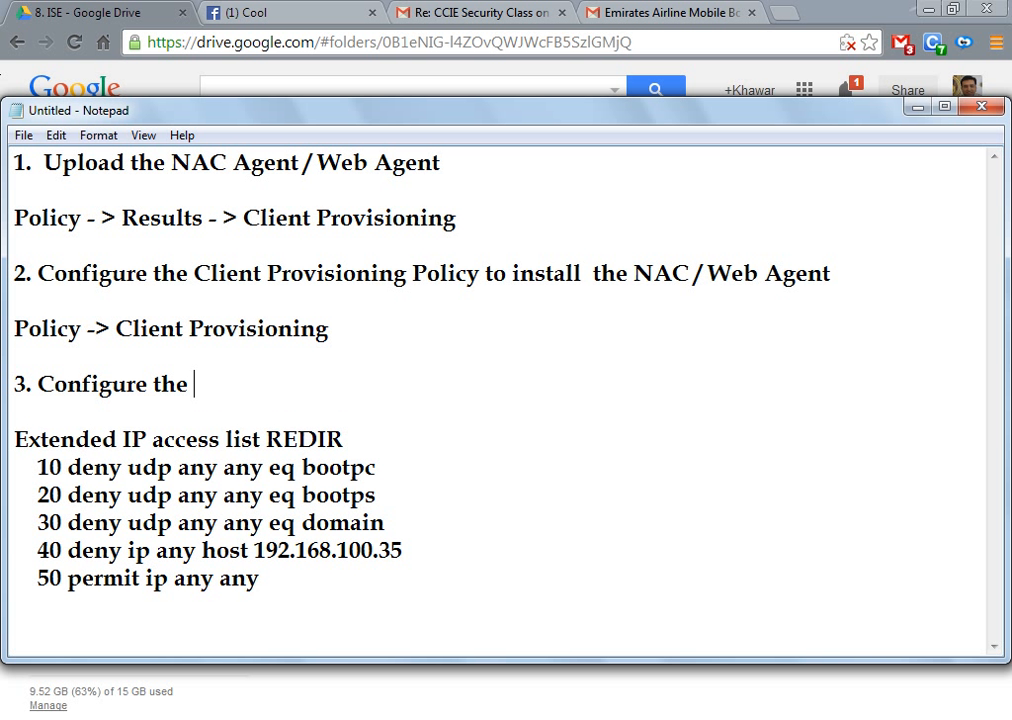
pyautogui.write('Conditions')
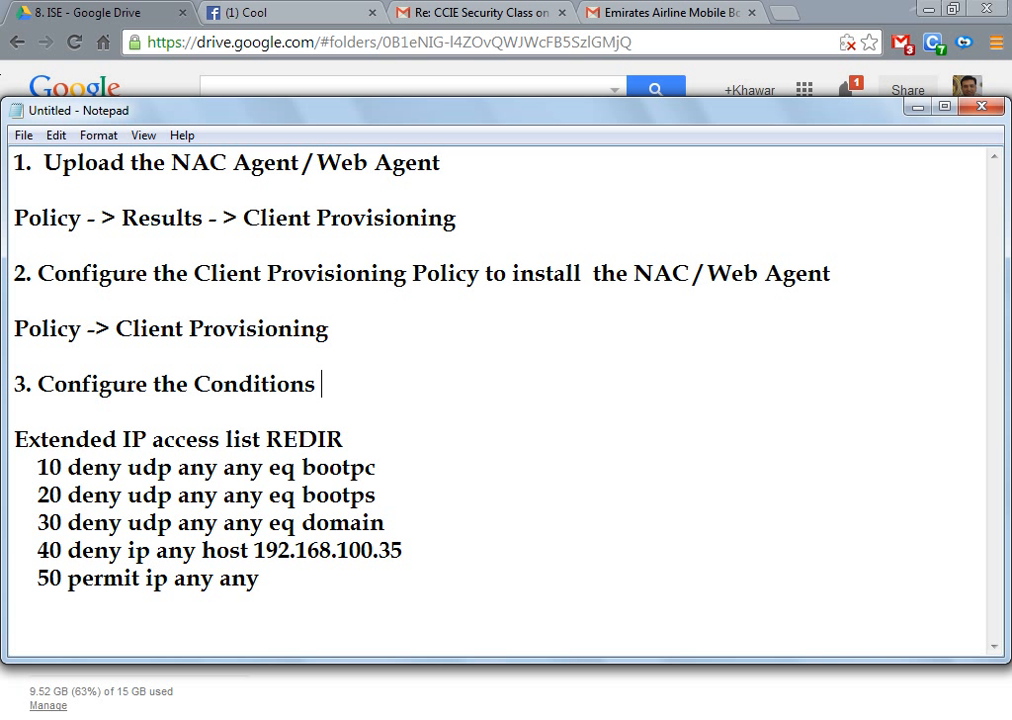
pyautogui.write(' like A')
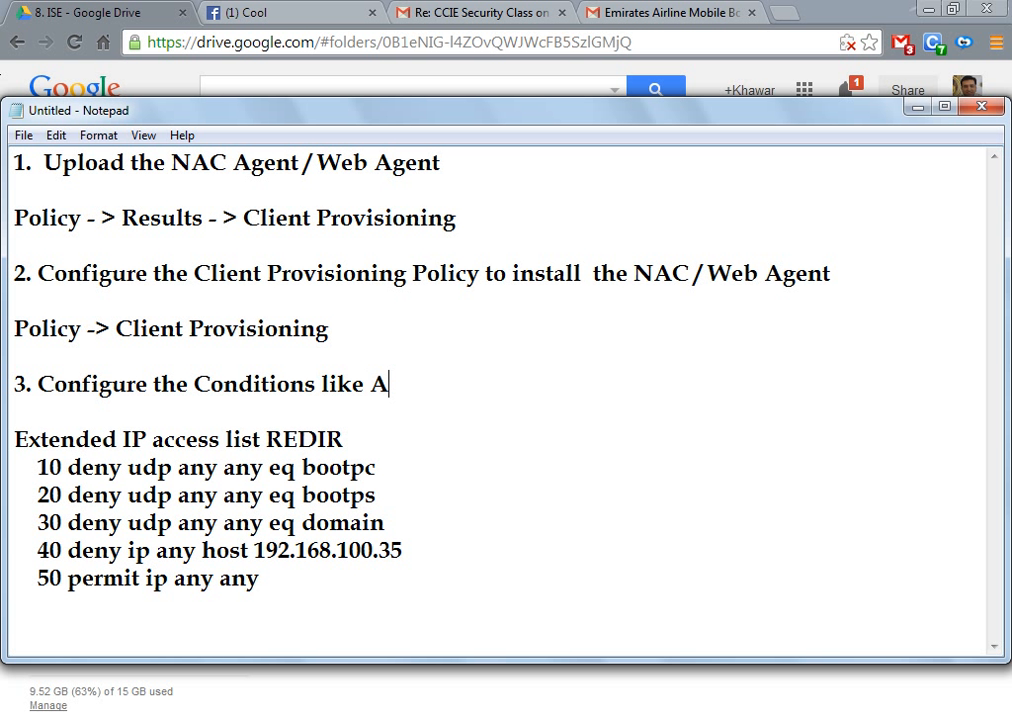
pyautogui.write('V Condition')
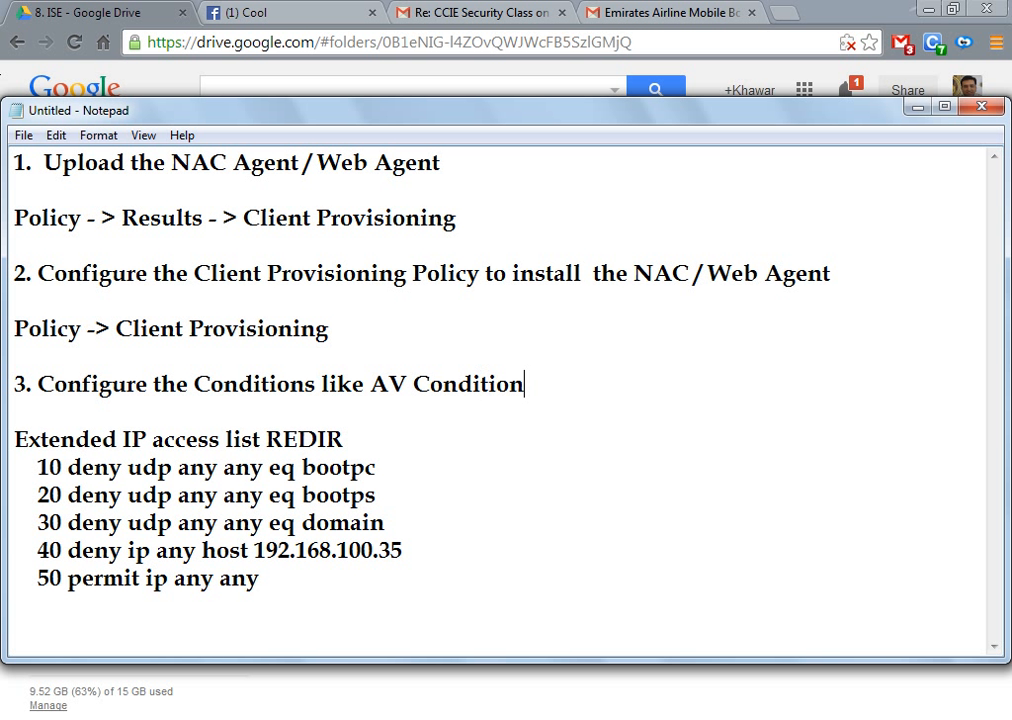
pyautogui.write(', Apl')
pyautogui.press('BackSpace')
pyautogui.press('BackSpace')
pyautogui.write('plicaio')
pyautogui.press('BackSpace')
pyautogui.press('BackSpace')
pyautogui.write('tion ')
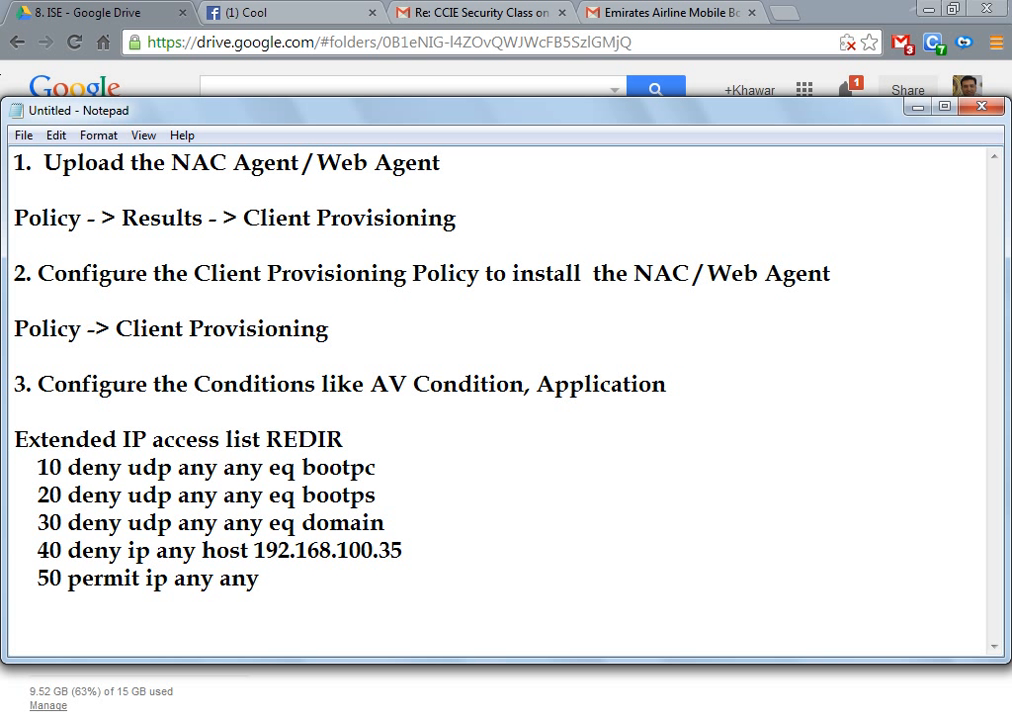
pyautogui.write('Conf')
pyautogui.press('BackSpace')
pyautogui.write('dition or')
pyautogui.press('BackSpace')
pyautogui.press('BackSpace')
pyautogui.press('BackSpace')
pyautogui.write(', ')
pyautogui.write('Red')
pyautogui.press('BackSpace')
pyautogui.write('gie')
pyautogui.press('BackSpace')
pyautogui.write('stry')
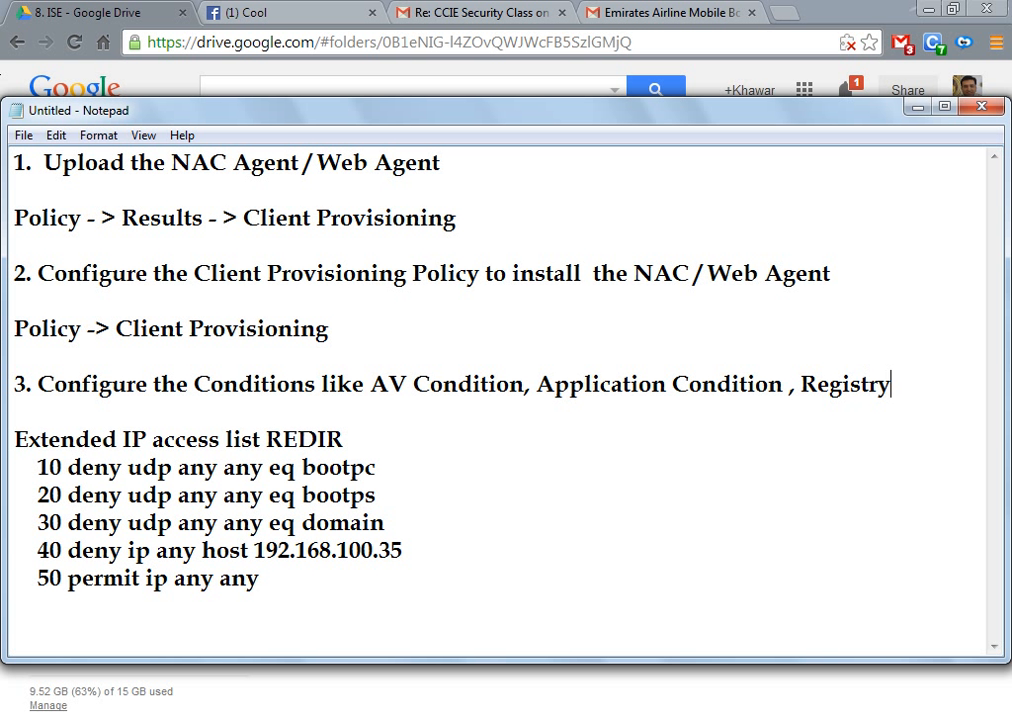
pyautogui.write(' etc.')
# Step: Add the path 'Policy -> Conditions -> Posture' under step 3
pyautogui.press('Return')
pyautogui.press('Return')
pyautogui.write('P')
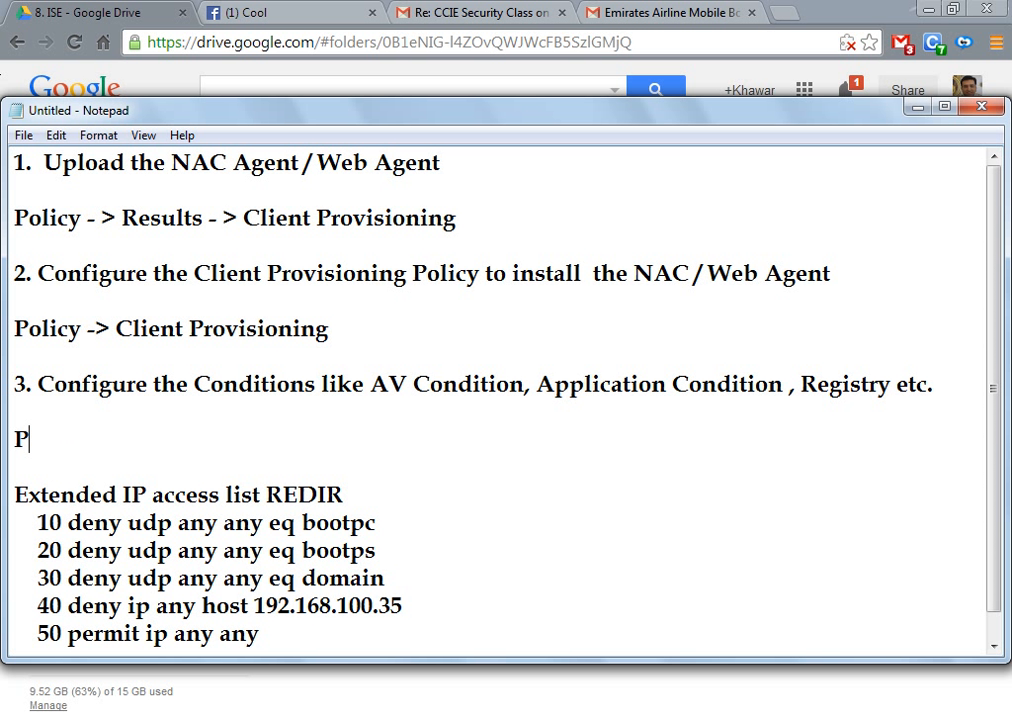
pyautogui.write('olicy -> COn')
pyautogui.press('BackSpace')
pyautogui.press('BackSpace')
pyautogui.write('onditions')
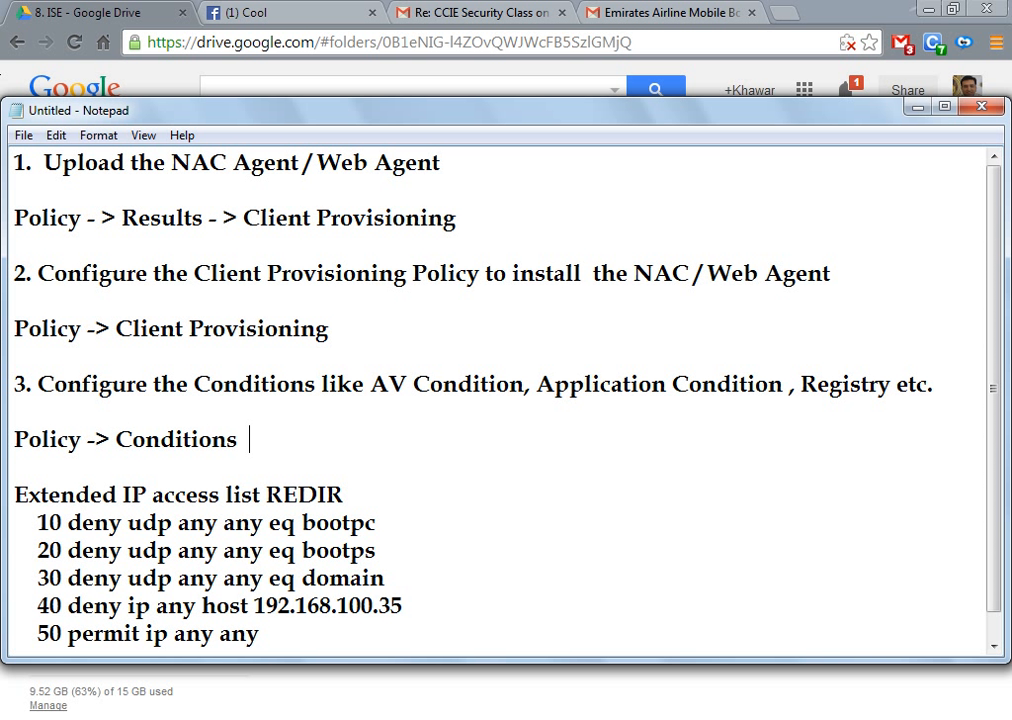
pyautogui.write('  -> Posture')
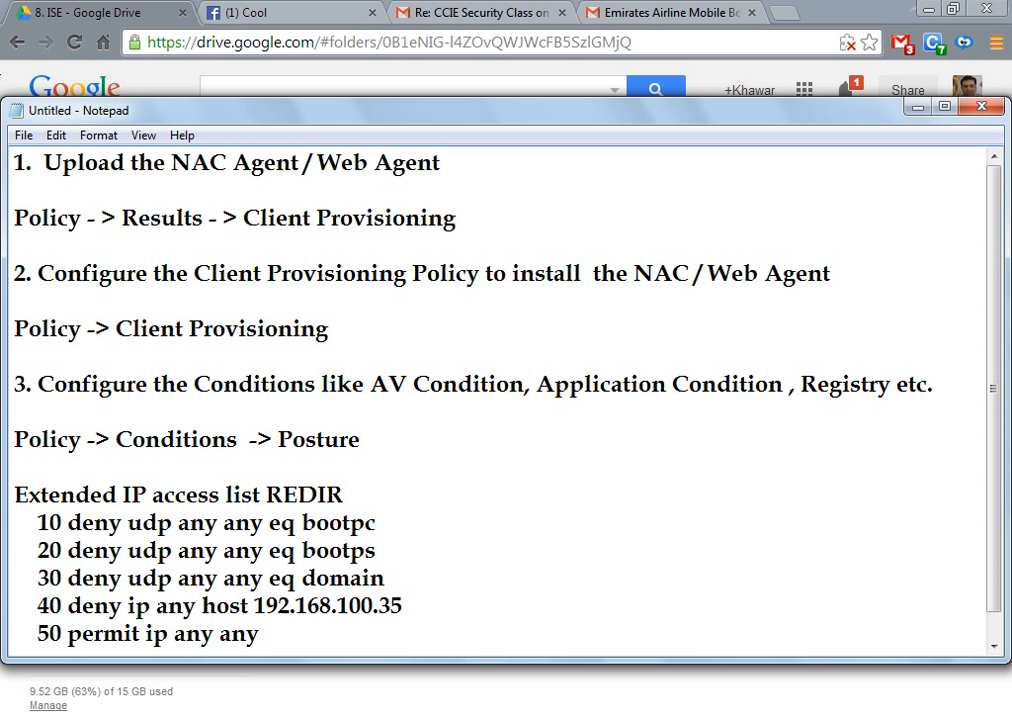
# Step: Add step 4: 'Configure the Posture Validation Policies'
pyautogui.press('Return')
pyautogui.press('Return')
pyautogui.write('4')
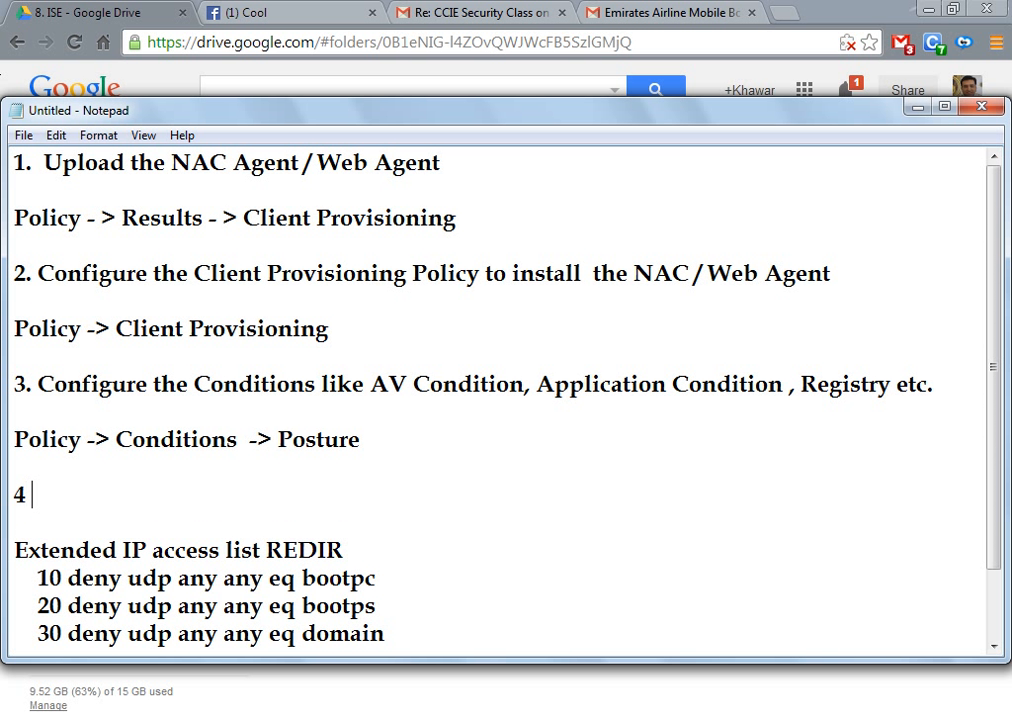
pyautogui.write('. Configure you')
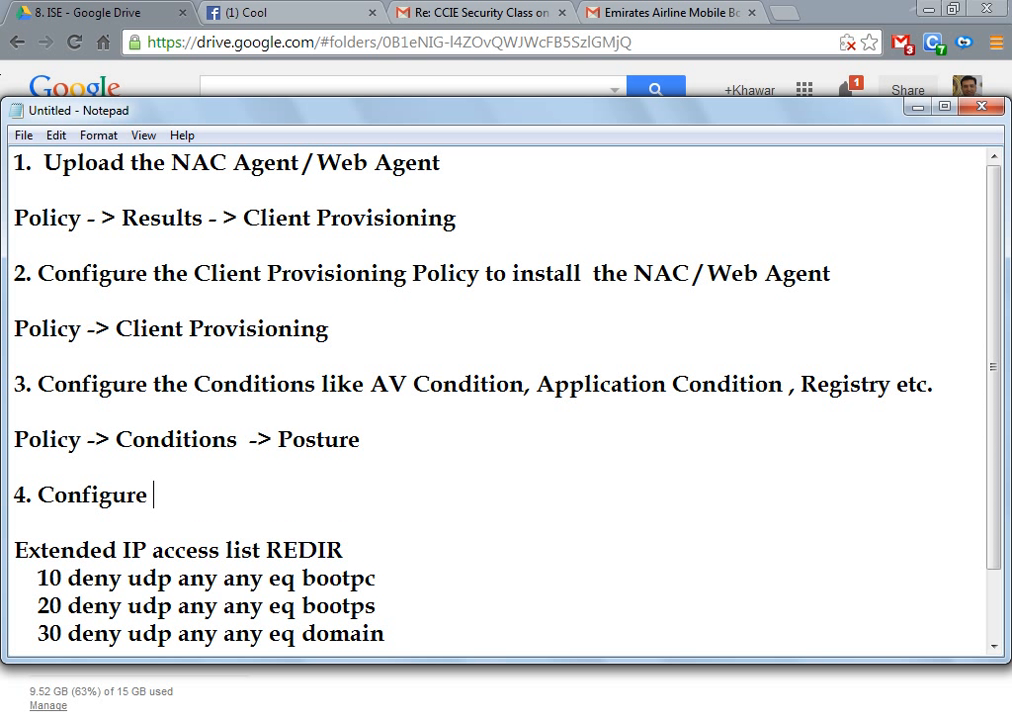
pyautogui.press('BackSpace')
pyautogui.press('BackSpace')
pyautogui.press('BackSpace')
pyautogui.write('the Posture Vali')
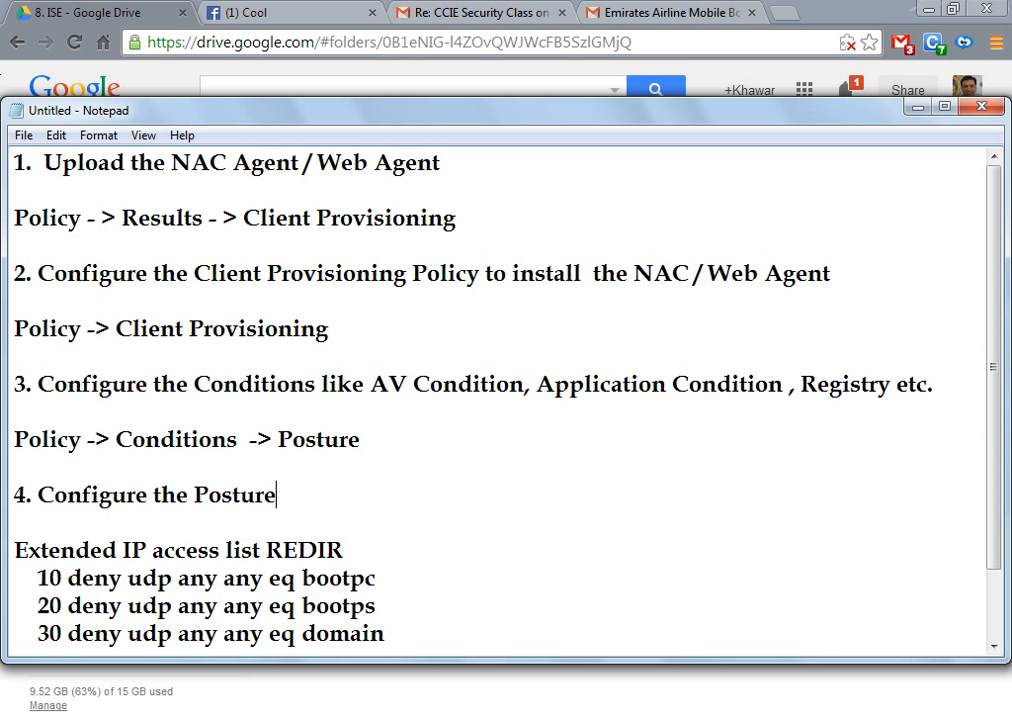
pyautogui.write('dation  ')
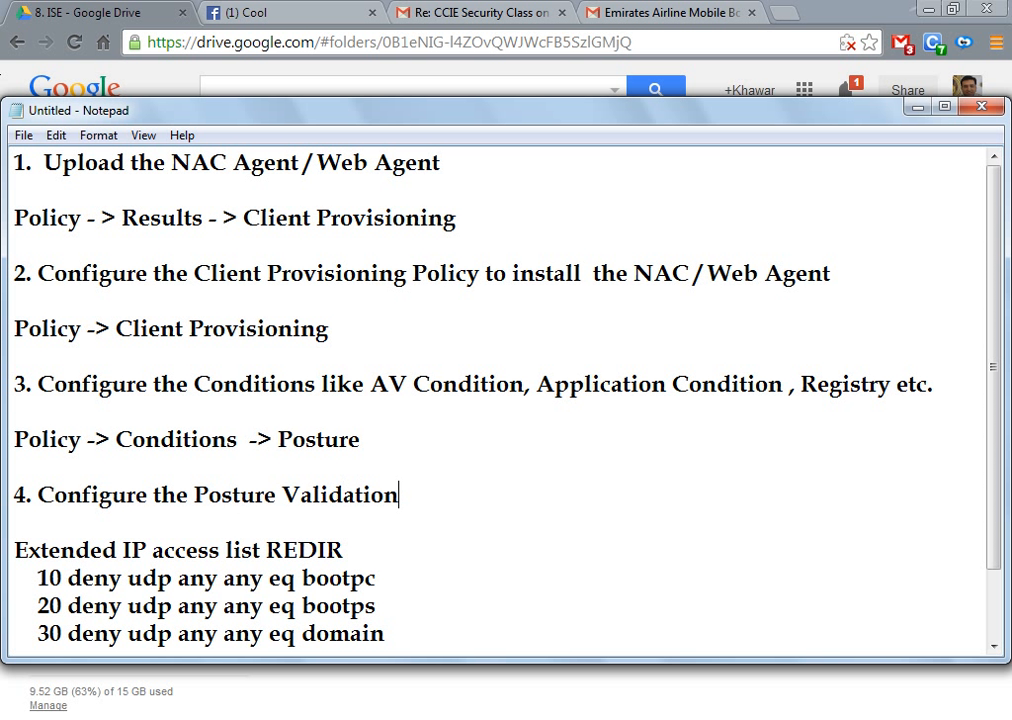
pyautogui.write('Policy')
pyautogui.press('BackSpace')
pyautogui.write('ies')
# Step: Add the path 'Policy -> Posture Validation' under step 4
pyautogui.press('Return')
pyautogui.press('Return')
pyautogui.write('Cl')
pyautogui.press('BackSpace')
pyautogui.press('BackSpace')
pyautogui.write('Policy ')
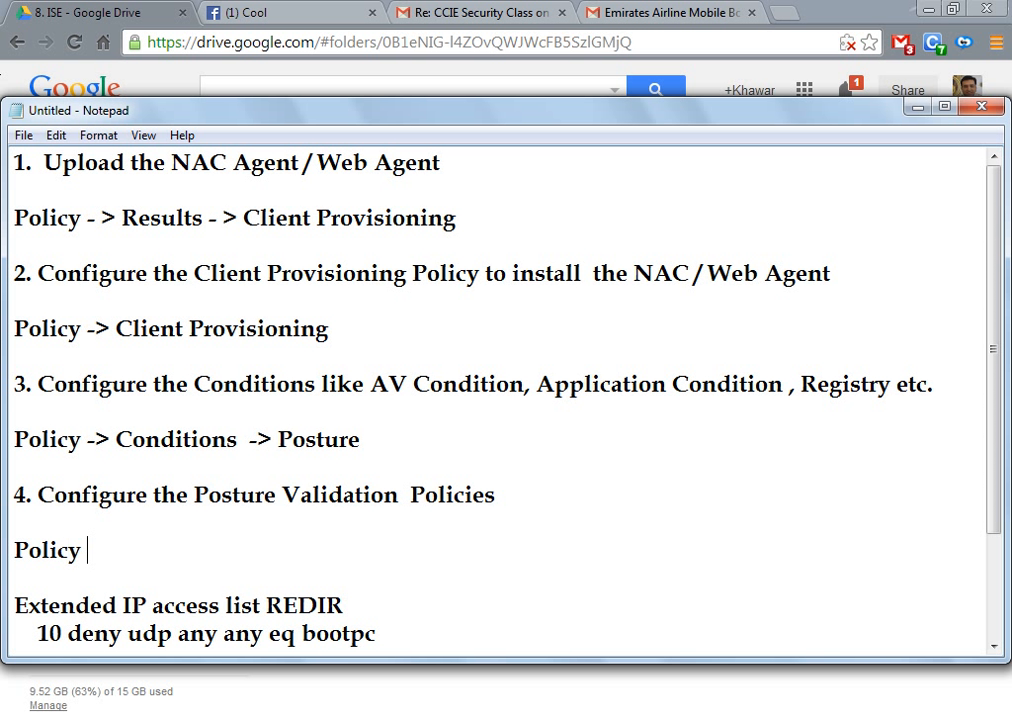
pyautogui.write('-> ')
pyautogui.write('Pos')
pyautogui.write('ytu')
pyautogui.press('BackSpace')
pyautogui.press('BackSpace')
pyautogui.press('BackSpace')
pyautogui.write('t')
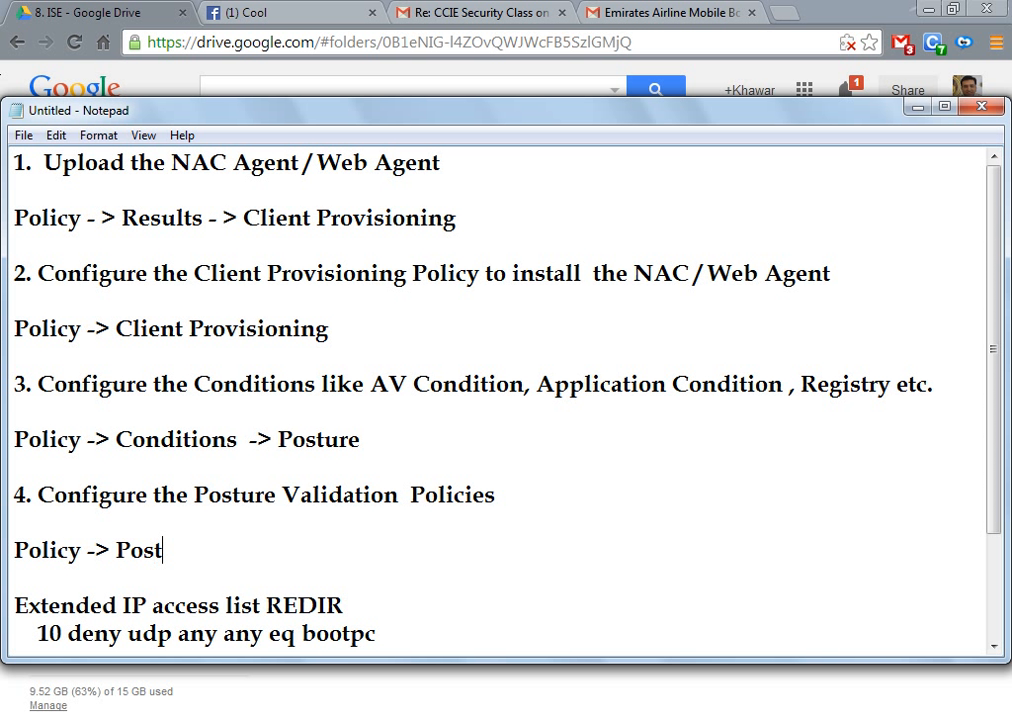
pyautogui.write('ure Validation')
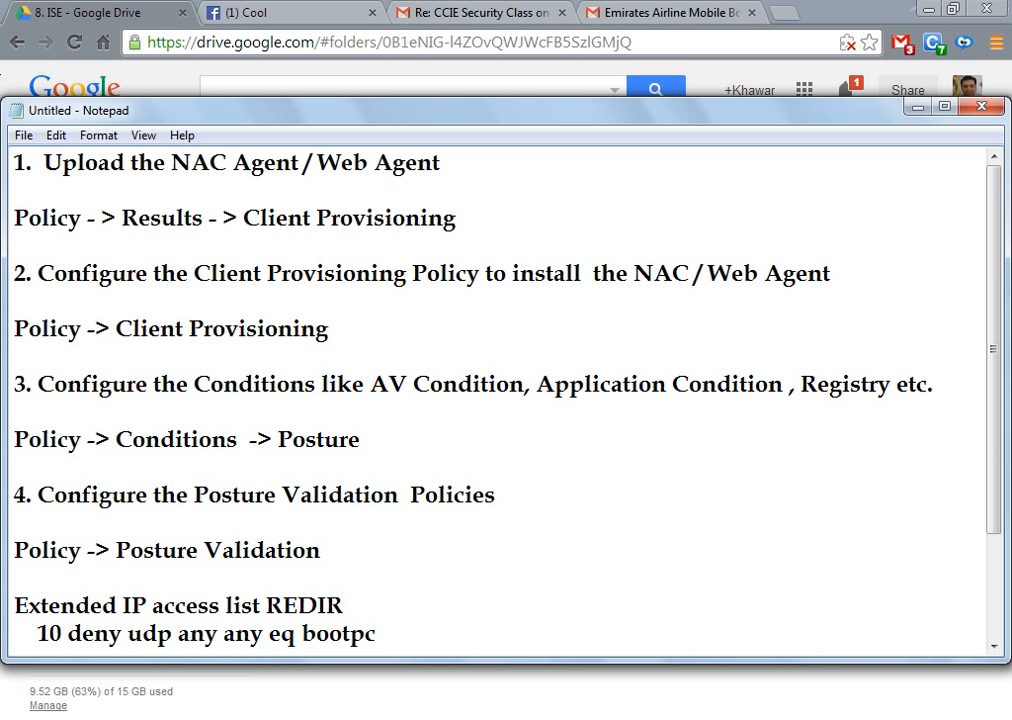
# Step: Add the lines 'Sales with the Appropriate Policy' and 'Mark with the Appropriate Policy'
pyautogui.press('Return')
pyautogui.press('Return')
pyautogui.write('Sales,')
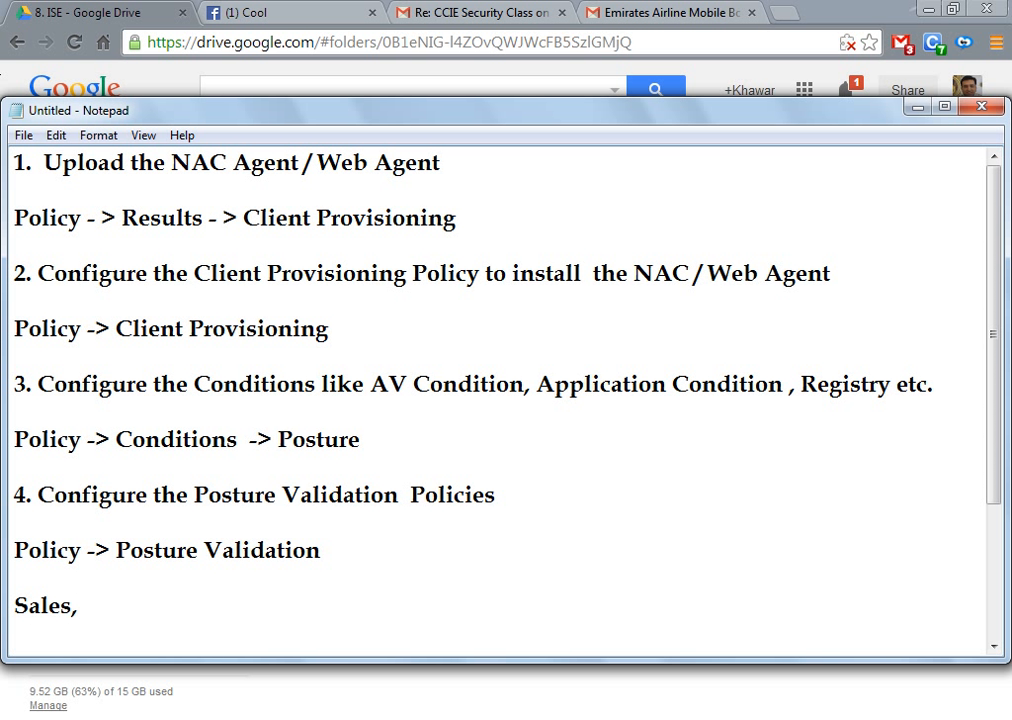
pyautogui.press('BackSpace')
pyautogui.write('with t')
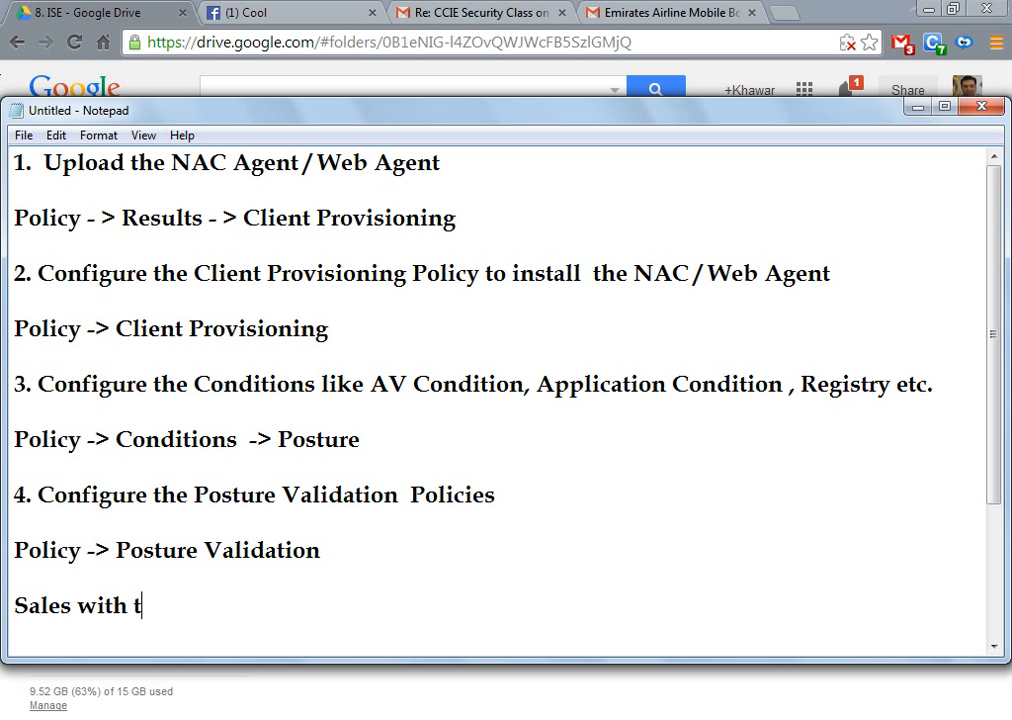
pyautogui.write('he Ap')
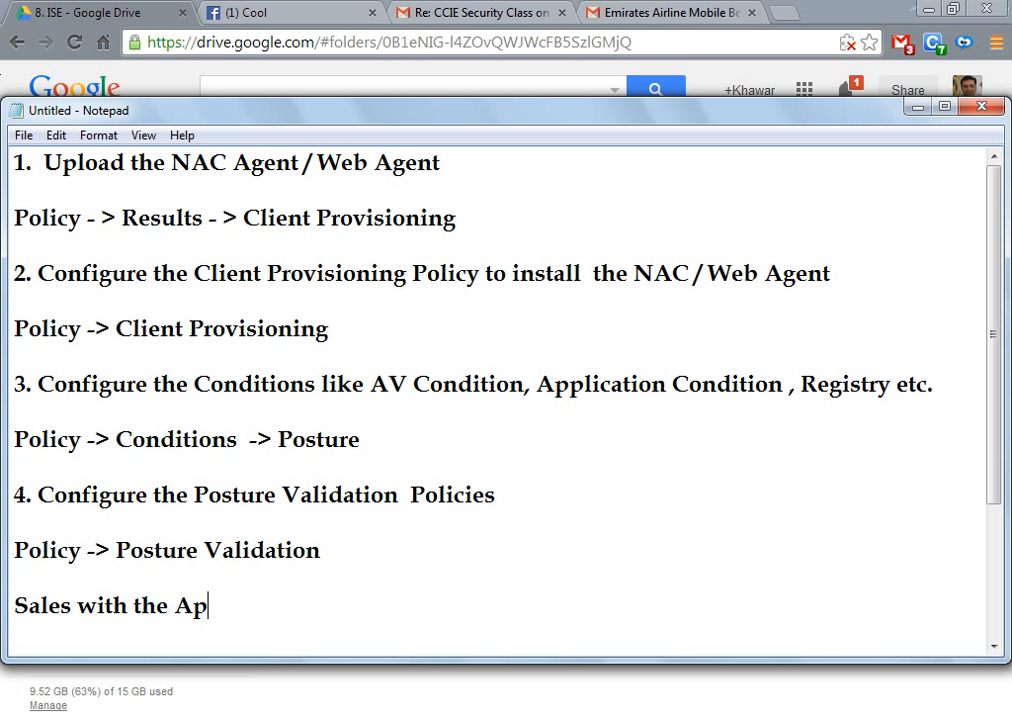
pyautogui.write('propriate ')
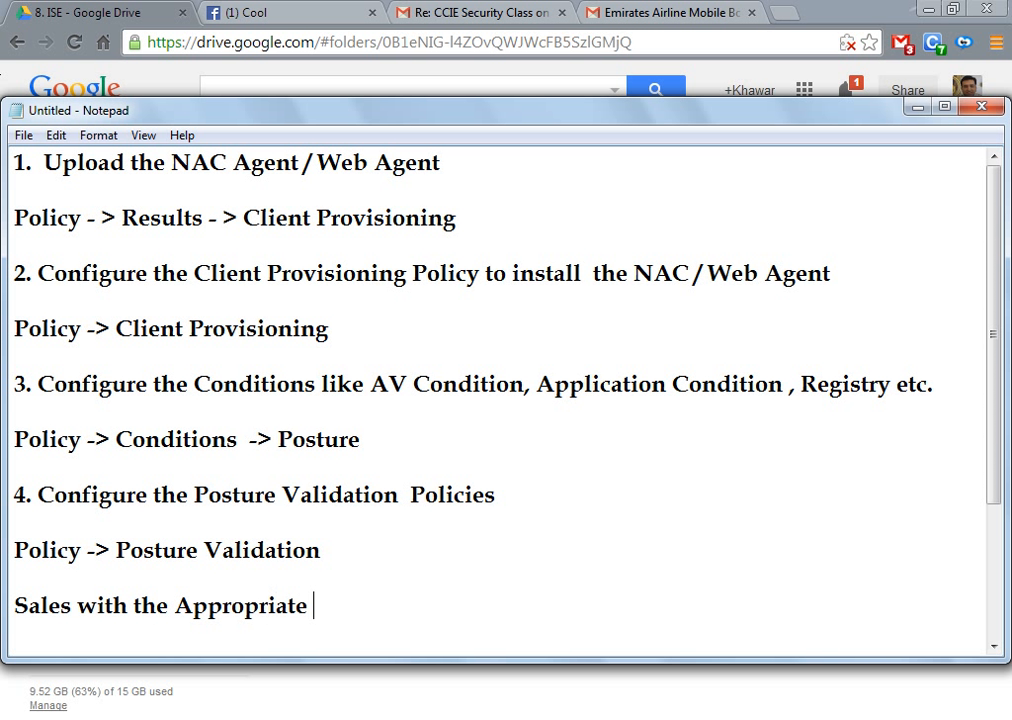
pyautogui.write('Policy')
pyautogui.press('Return')
pyautogui.press('BackSpace')
pyautogui.write('N')
pyautogui.press('BackSpace')
pyautogui.press('Return')
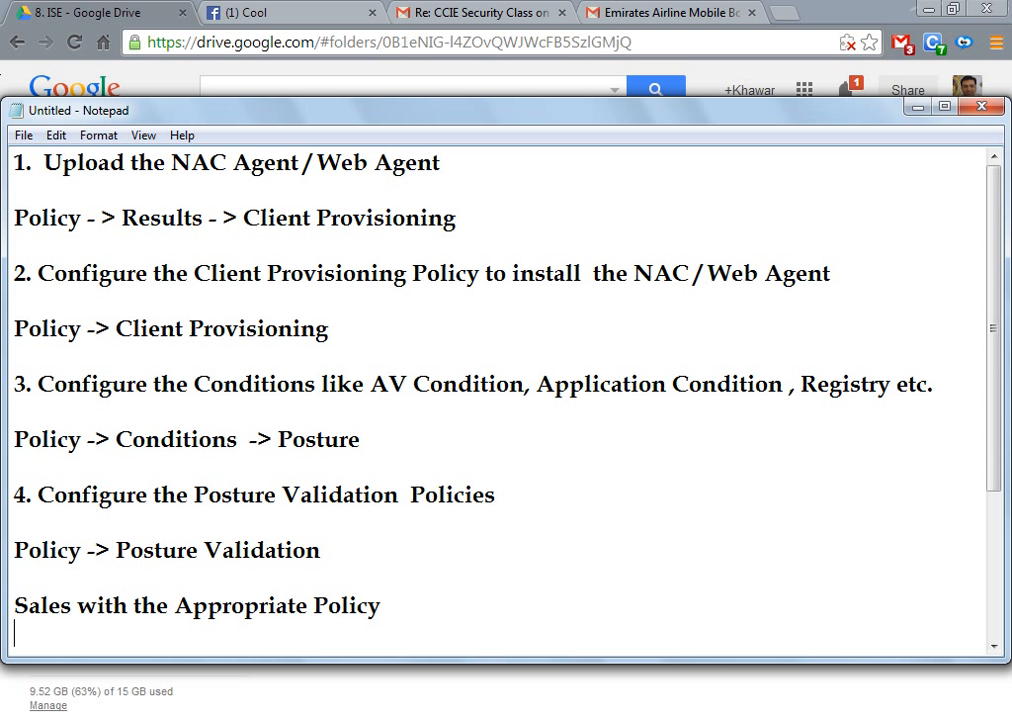
pyautogui.write('MAr')
pyautogui.press('BackSpace')
pyautogui.press('BackSpace')
pyautogui.write('ark  wit')
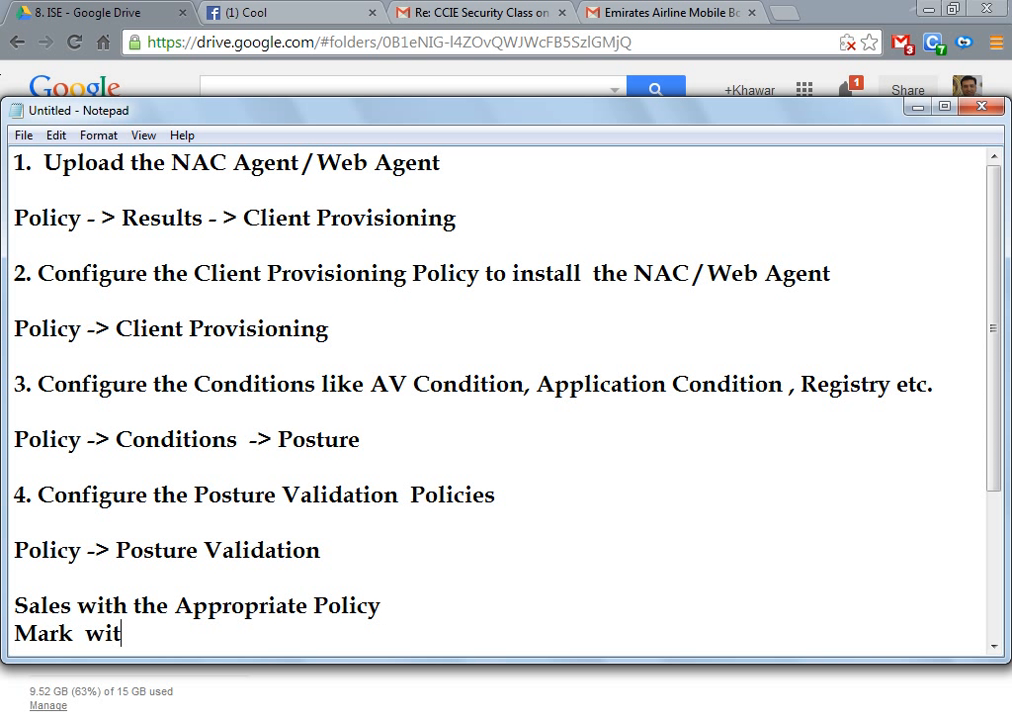
pyautogui.write('h the Appro')
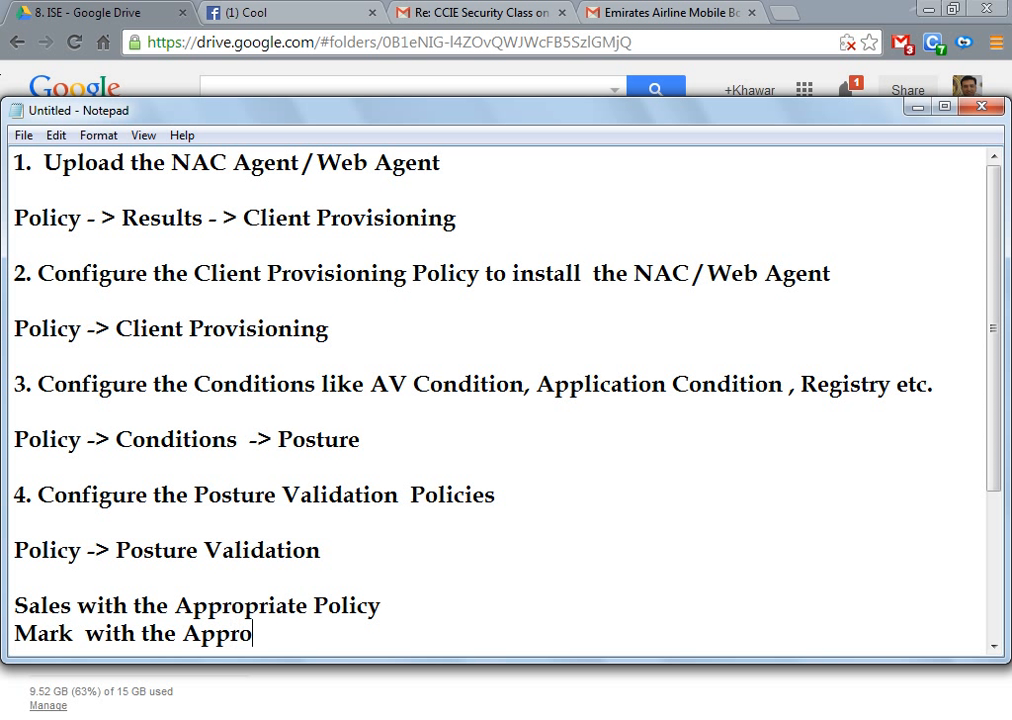
pyautogui.write('priate Policy')
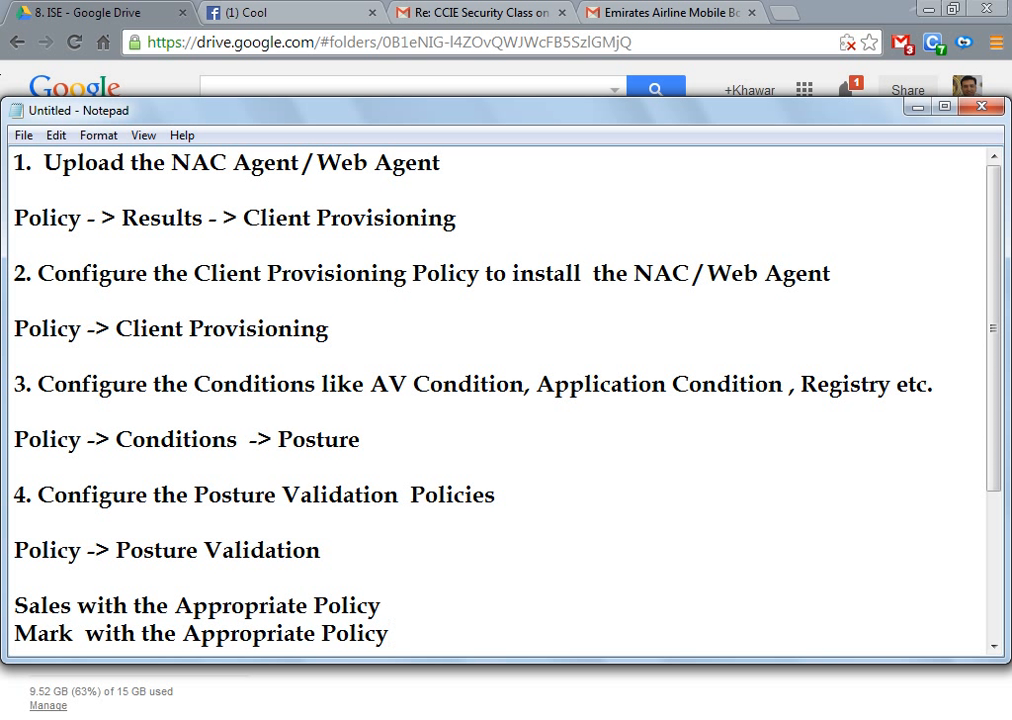
pyautogui.press('Return')
pyautogui.press('Return')
# Step: Add step 5 'Configure your Non-Compliant Authorization Policy' with the path 'Policy -> Results'
pyautogui.write('5. ')
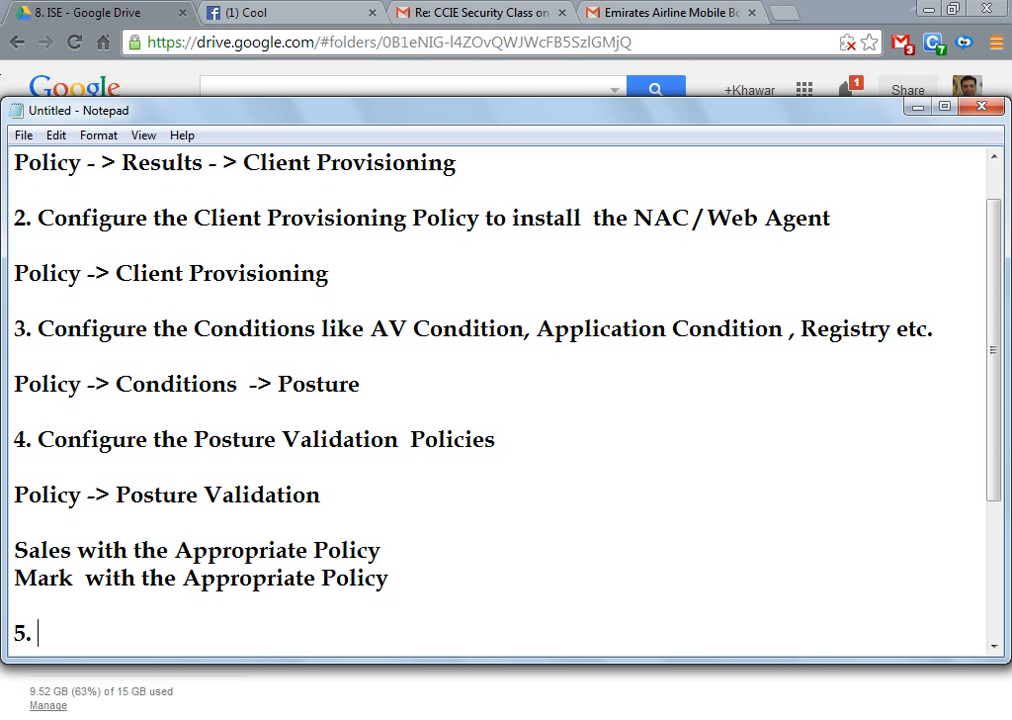
pyautogui.write('Configure y')
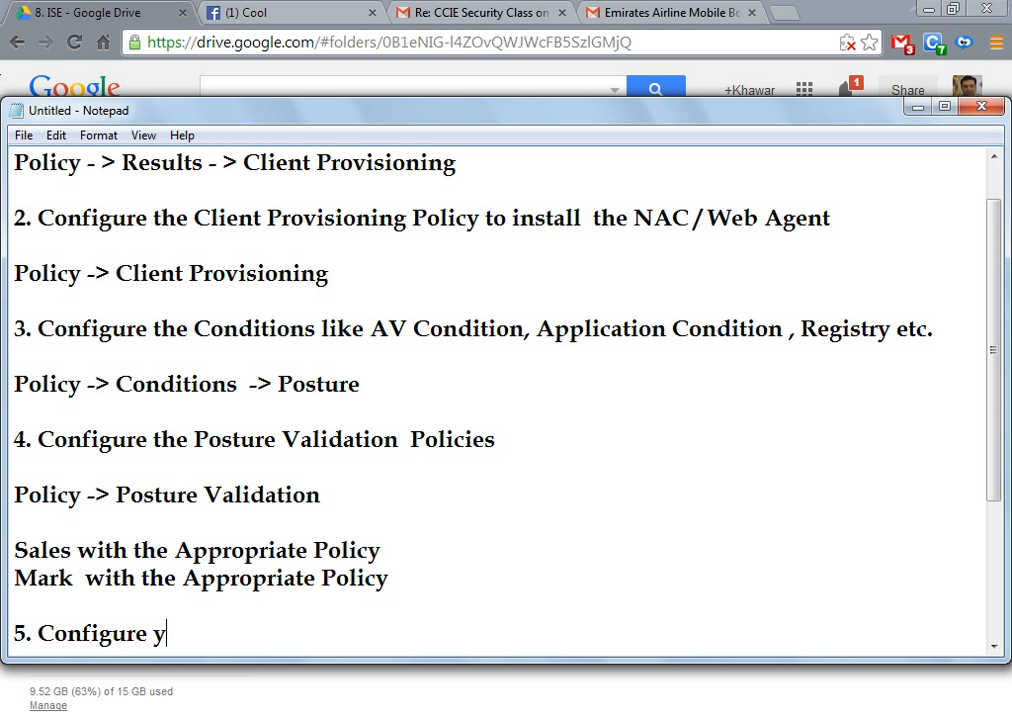
pyautogui.write('our Non-')
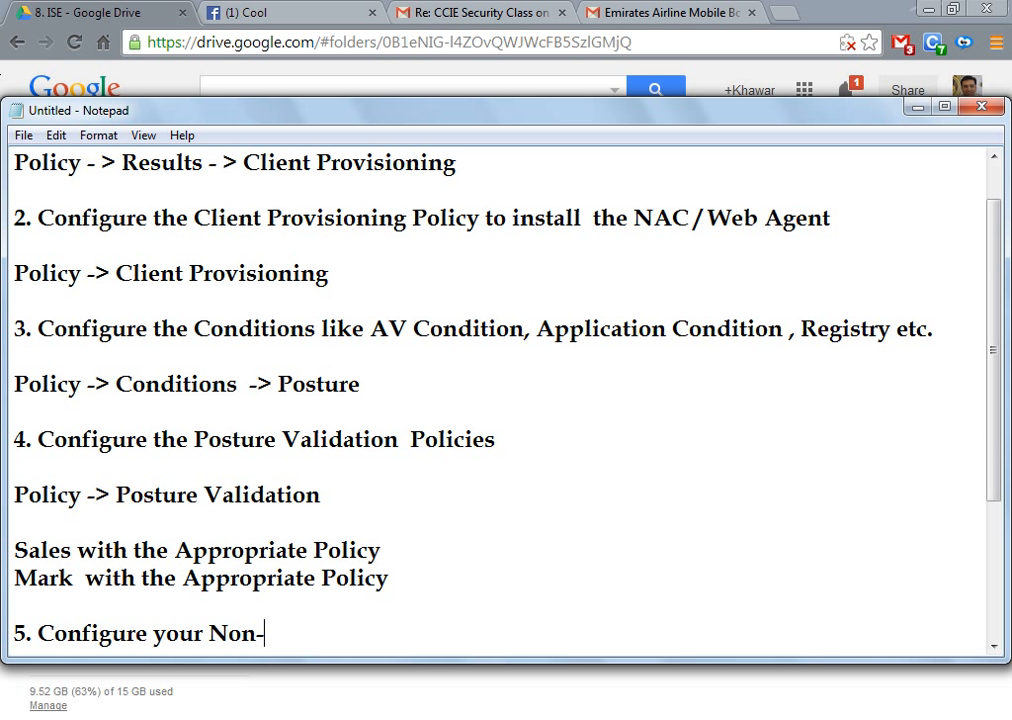
pyautogui.write('Compliant Authorization  Policy')
pyautogui.press('Return')
pyautogui.press('Return')
pyautogui.write('Policy ')
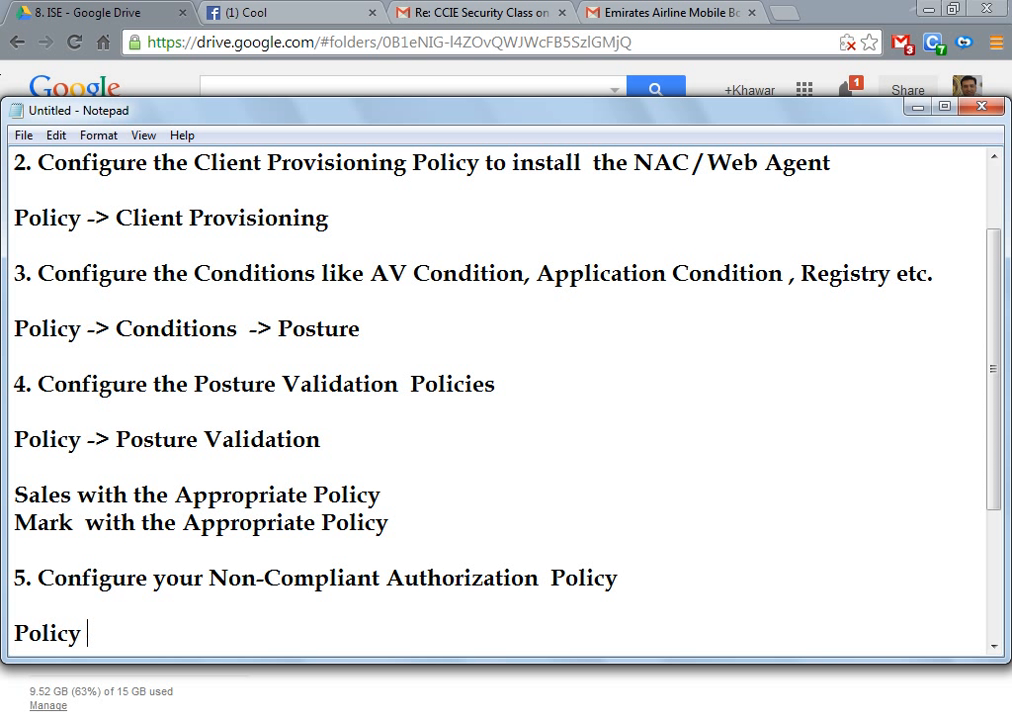
pyautogui.write('-> Results')
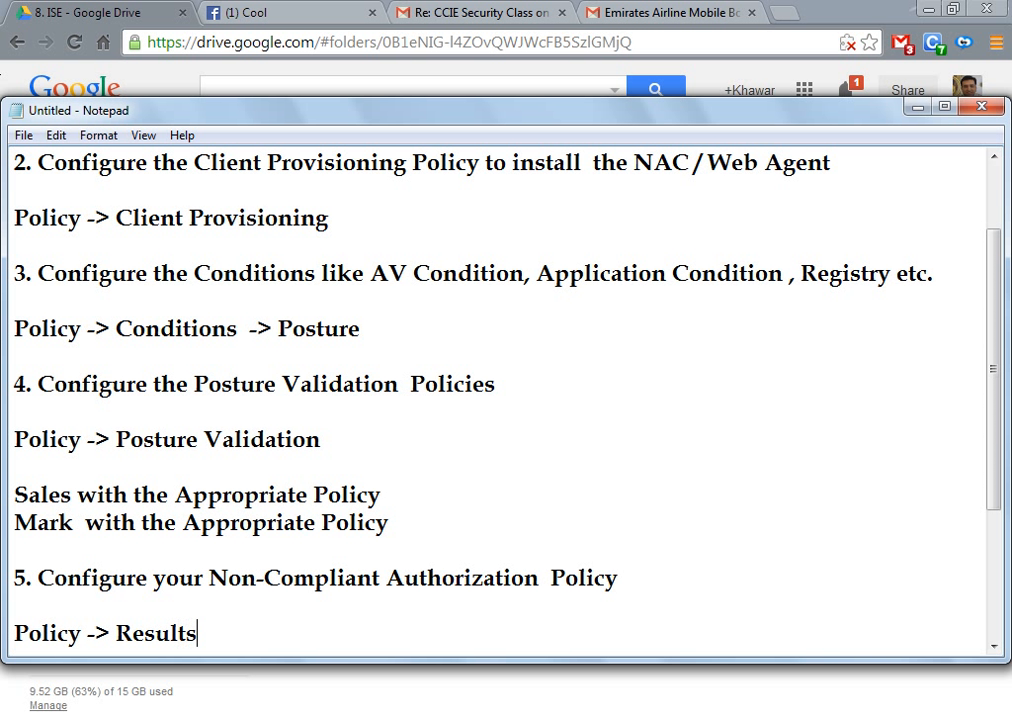
pyautogui.write(' -> Auth')
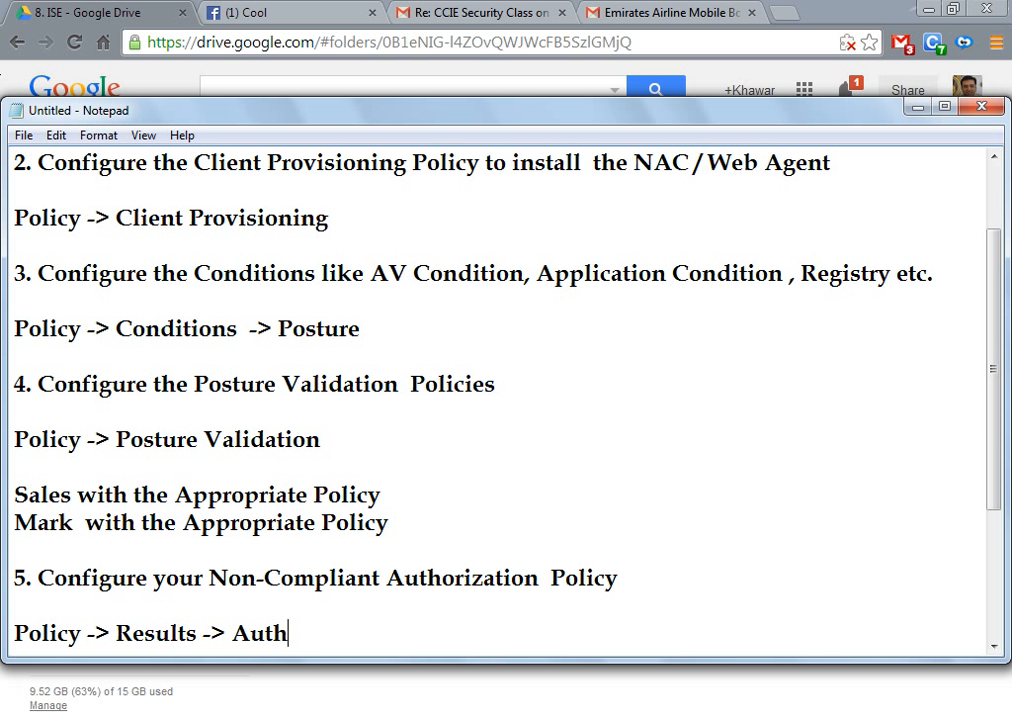
pyautogui.press('BackSpace')
pyautogui.press('BackSpace')
pyautogui.press('BackSpace')
pyautogui.press('BackSpace')
pyautogui.press('BackSpace')
pyautogui.press('BackSpace')
pyautogui.press('BackSpace')
pyautogui.press('BackSpace')
pyautogui.press('Return')
pyautogui.press('Return')
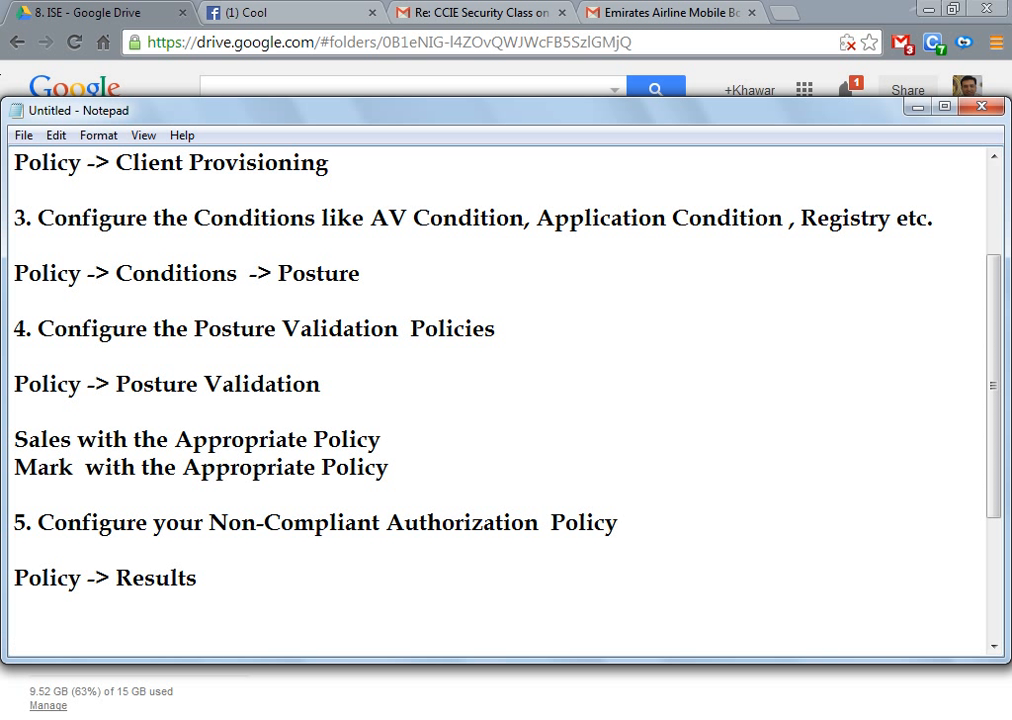
# Step: Add a 'Pre-Auth ACL' heading with the entry 'permit udp any any eq bootpc'
pyautogui.write('Pre-AU')
pyautogui.press('BackSpace')
pyautogui.write('auth')
pyautogui.press('BackSpace')
pyautogui.press('BackSpace')
pyautogui.press('BackSpace')
pyautogui.press('BackSpace')
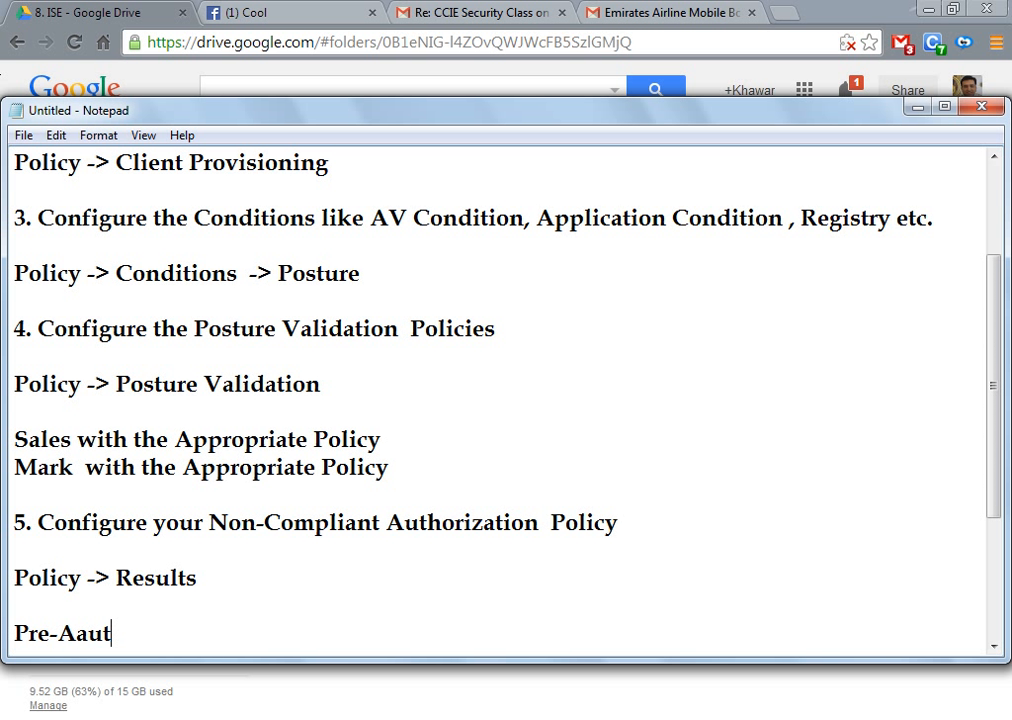
pyautogui.write('uth AC')
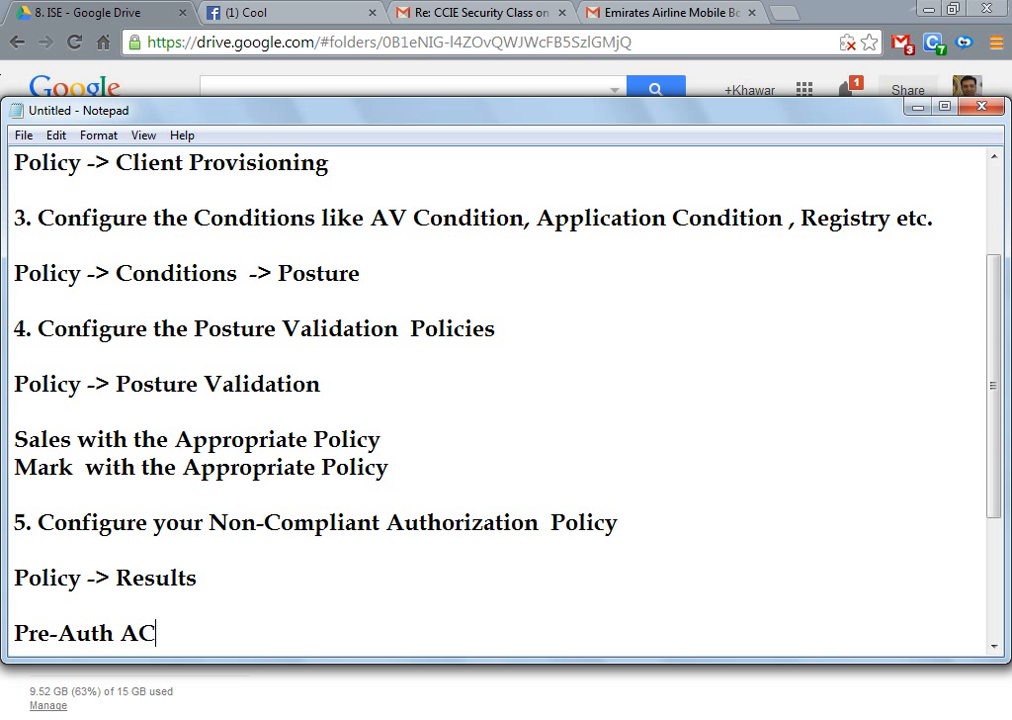
pyautogui.write('L')
pyautogui.press('Return')
pyautogui.press('Return')
pyautogui.write('perm')
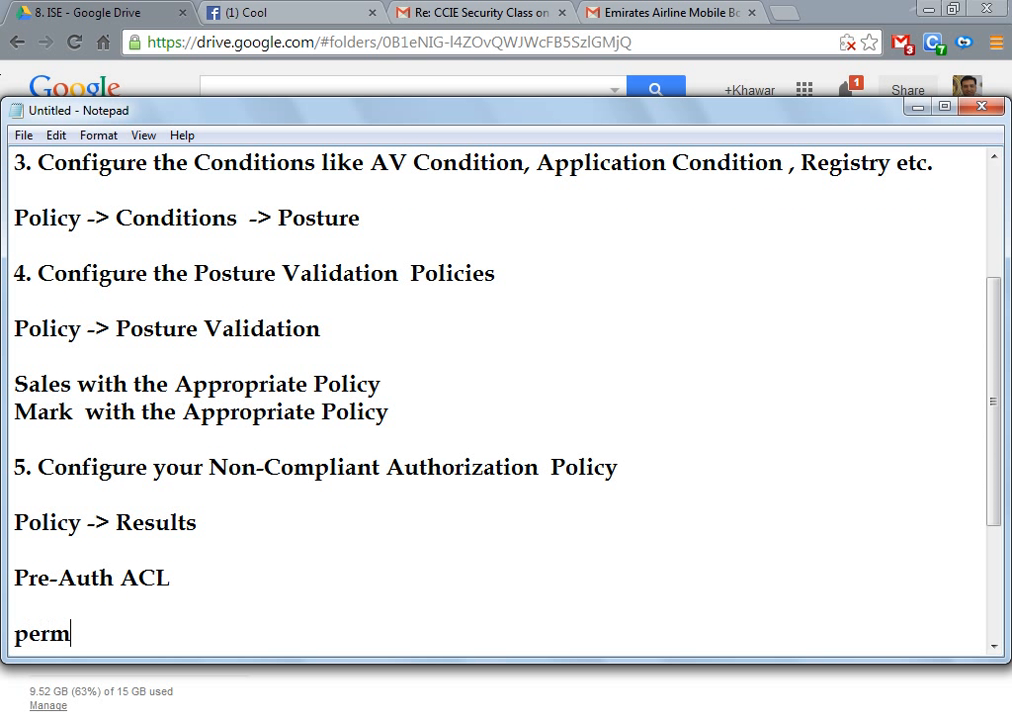
pyautogui.write('it udp any anye')
pyautogui.press('BackSpace')
pyautogui.write('e')
pyautogui.press('BackSpace')
pyautogui.press('BackSpace')
pyautogui.write('eq boot')
pyautogui.press('BackSpace')
pyautogui.write('otpc')
pyautogui.press('Return')
# Step: Duplicate the bootpc entry into permit lines for bootps and port 53
pyautogui.press('Up')
pyautogui.hotkey('shift', 'End')
pyautogui.hotkey('ctrl', 'c')
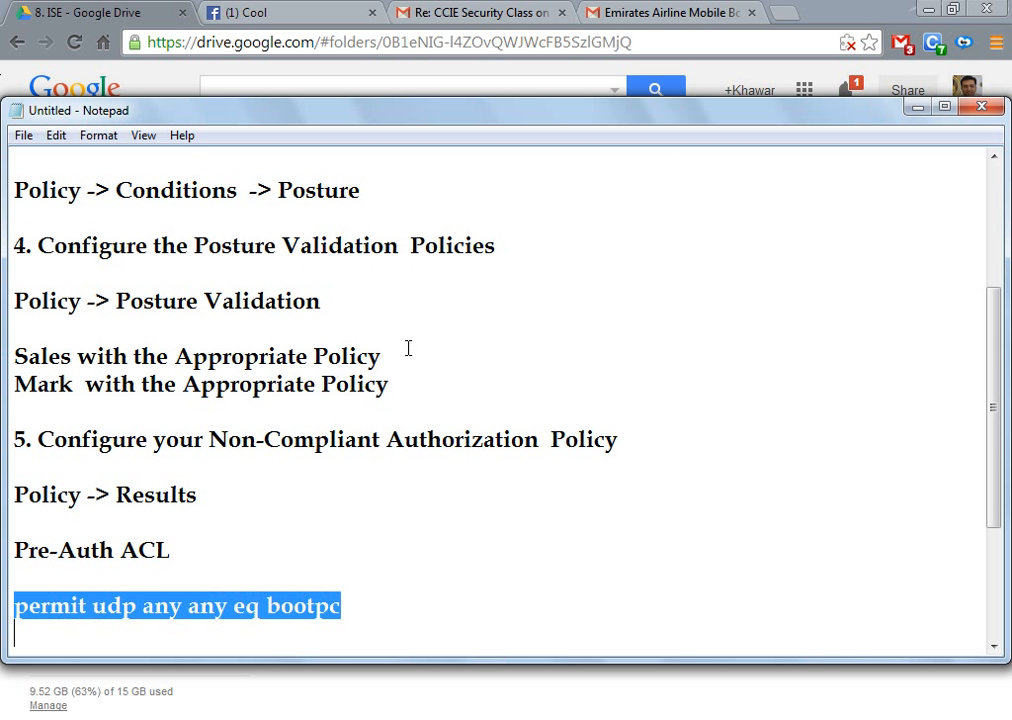
pyautogui.press('Down')
pyautogui.hotkey('ctrl', 'v')
pyautogui.press('BackSpace')
pyautogui.write('s')
pyautogui.press('Up')
pyautogui.press('Return')
pyautogui.press('BackSpace')
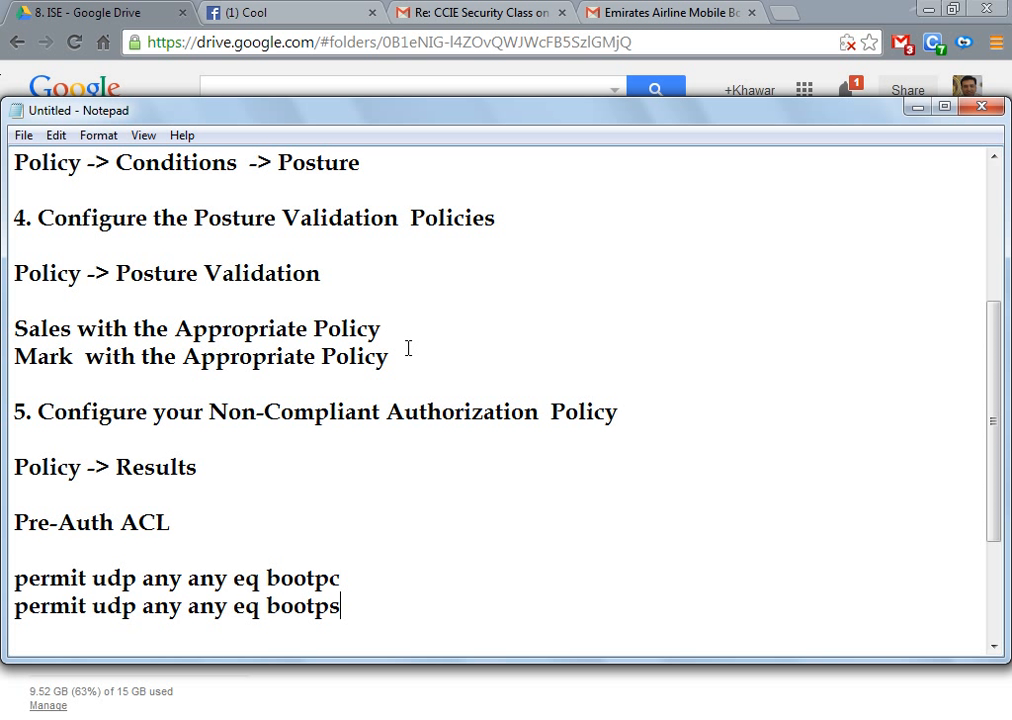
pyautogui.press('Return')
pyautogui.hotkey('ctrl', 'v')
pyautogui.press('Return')
pyautogui.press('BackSpace')
pyautogui.press('BackSpace')
pyautogui.press('BackSpace')
pyautogui.press('BackSpace')
pyautogui.press('BackSpace')
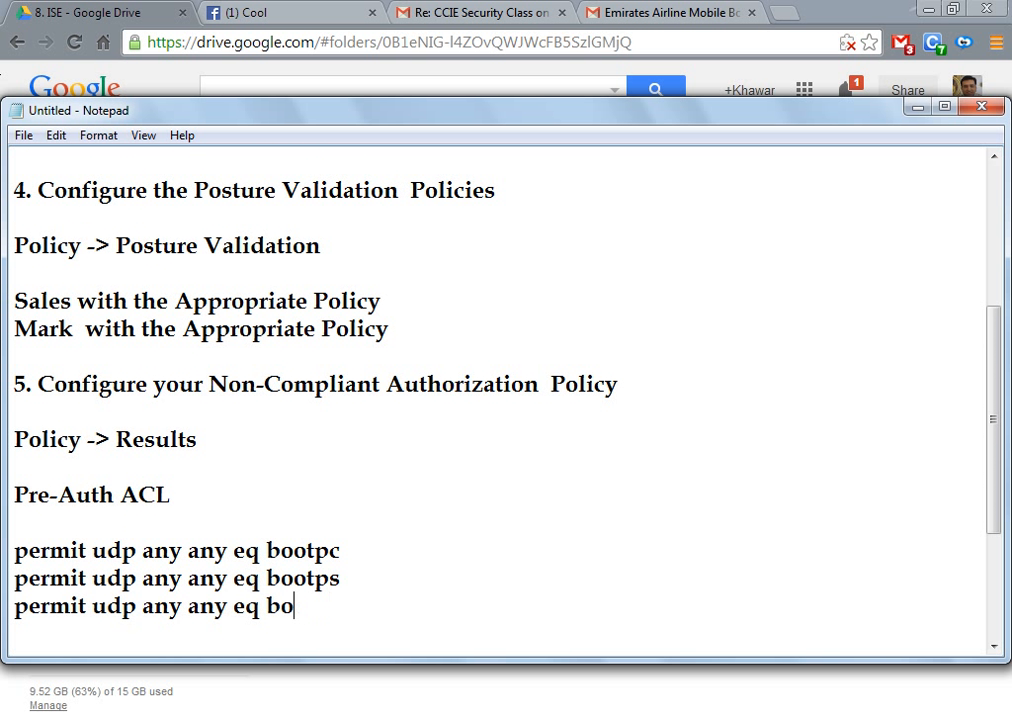
pyautogui.write('53')
# Step: Add the entry 'permit ip any host 192.168.100.35' to the Pre-Auth ACL
pyautogui.press('Return')
pyautogui.write('per')
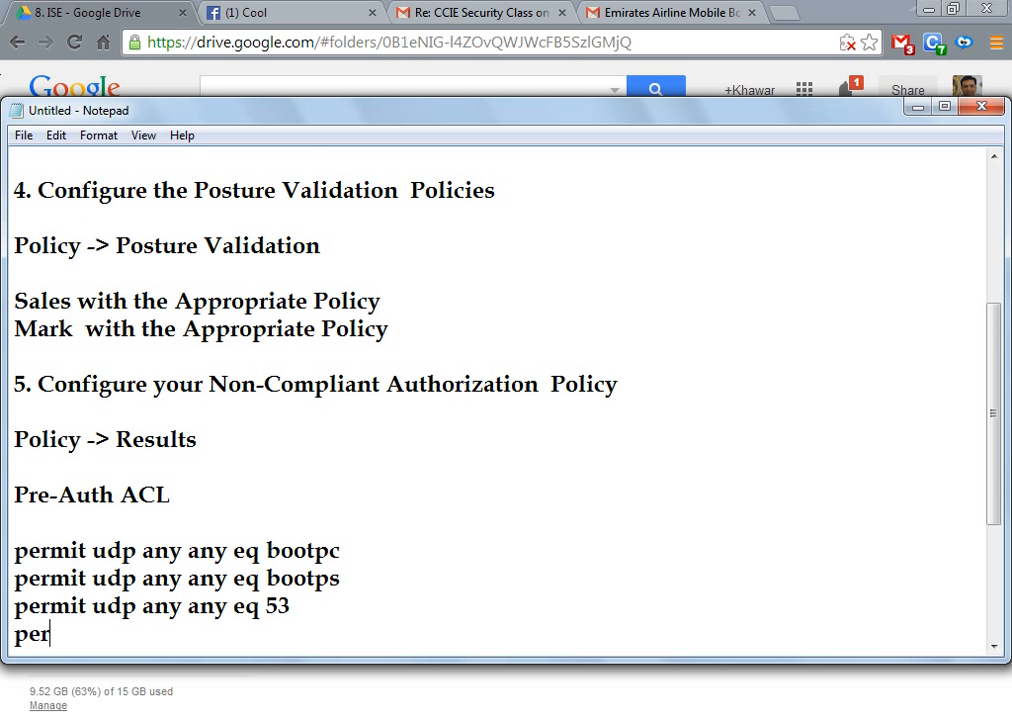
pyautogui.write('mit ip a')
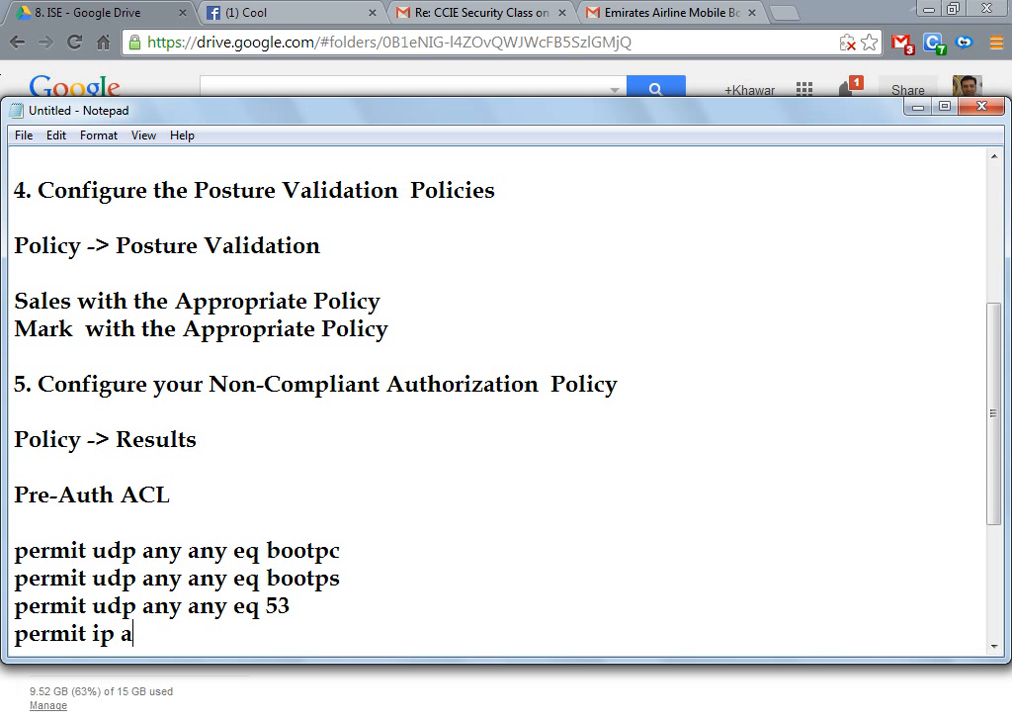
pyautogui.write('ny host 192.168100')
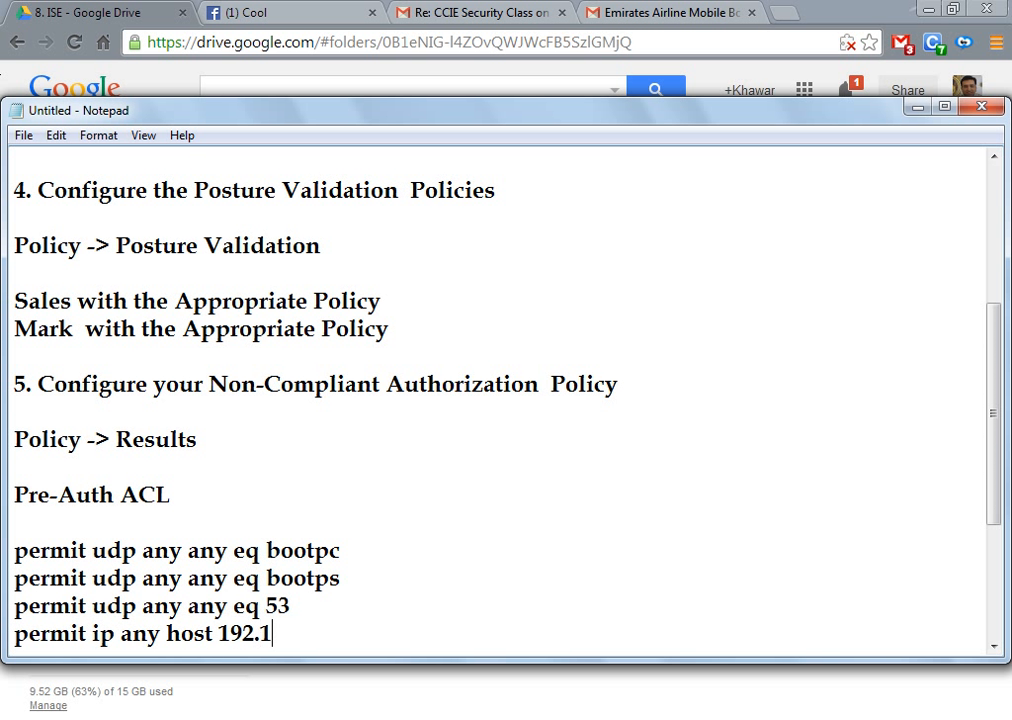
pyautogui.press('BackSpace')
pyautogui.press('BackSpace')
pyautogui.press('BackSpace')
pyautogui.write('.100.35')
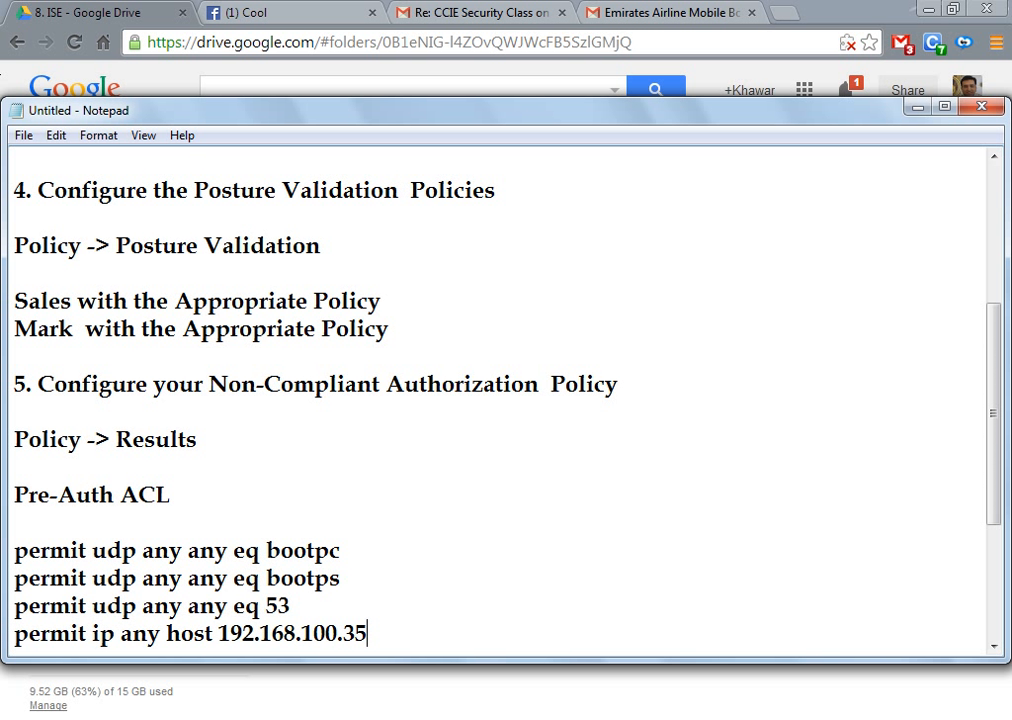
pyautogui.press('Return')
pyautogui.press('Return')
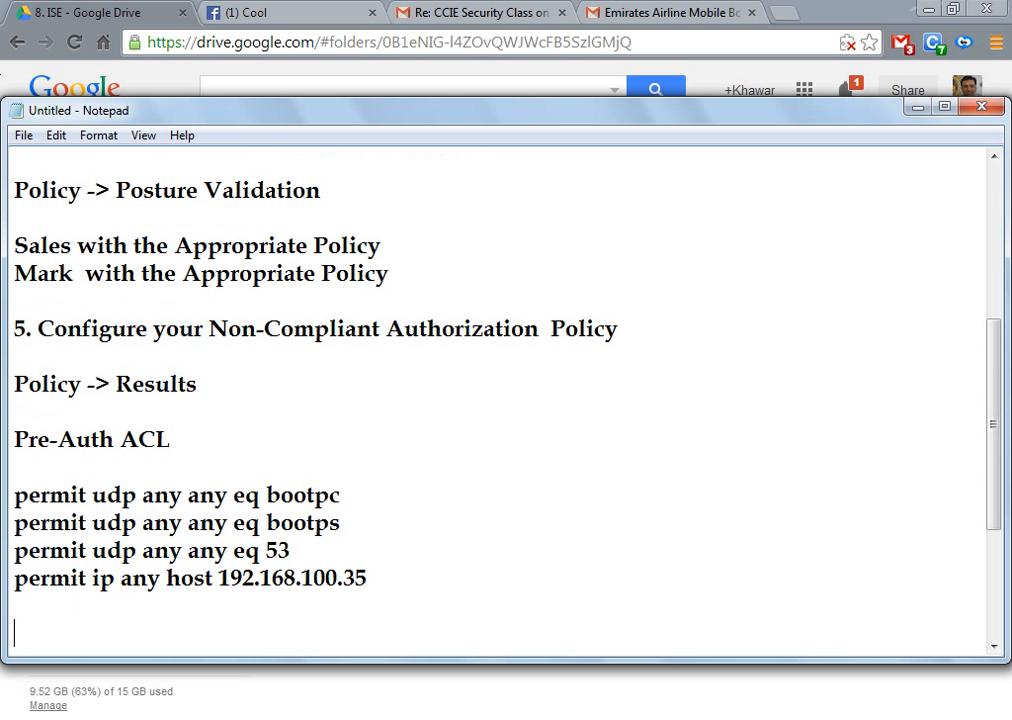
# Step: Add an 'Authorization Policy' heading with 'Landing VLAN' and 'Pre-Auth ACL' lines below it
pyautogui.write('Auh')
pyautogui.press('BackSpace')
pyautogui.write('thorization ')
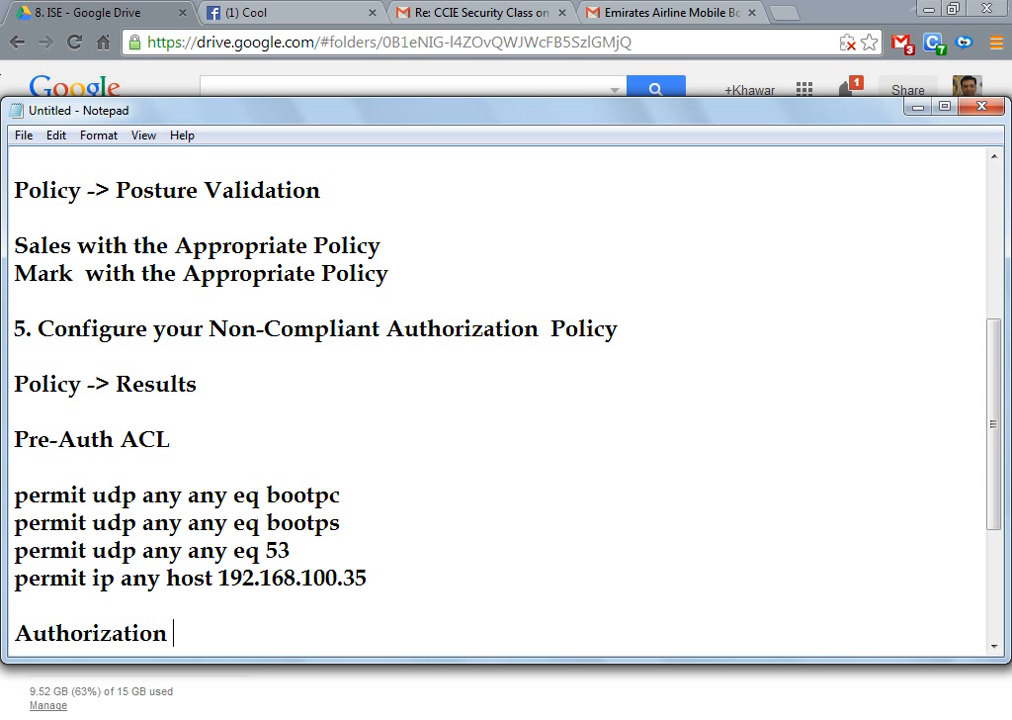
pyautogui.write('Policy')
pyautogui.press('Return')
pyautogui.press('Return')
pyautogui.write('L')
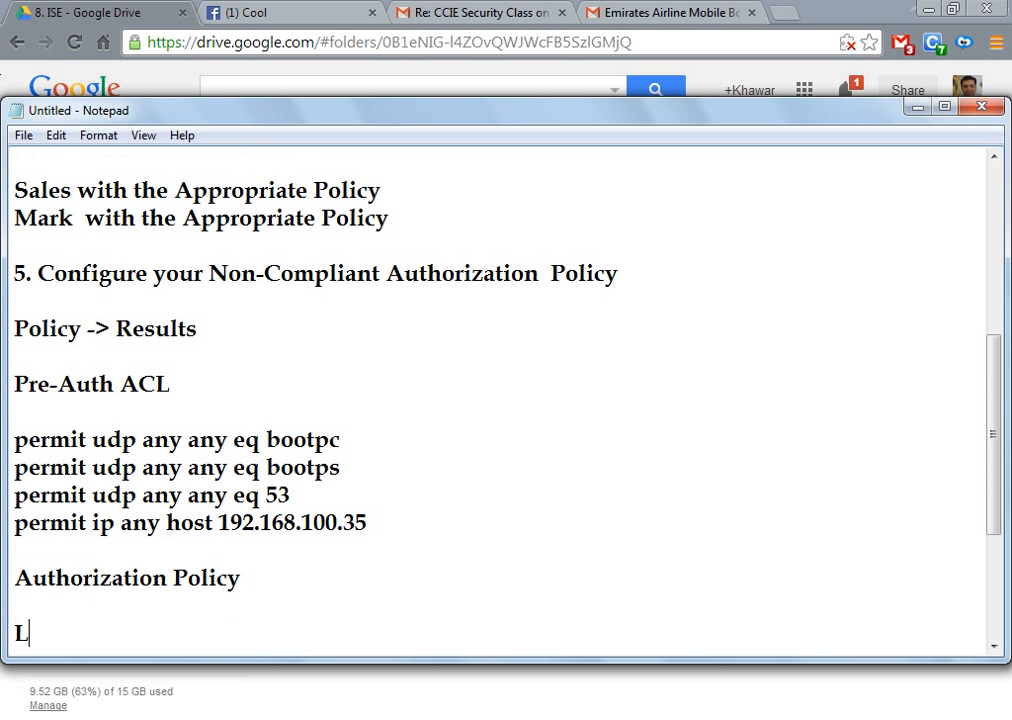
pyautogui.write('anding VLAN')
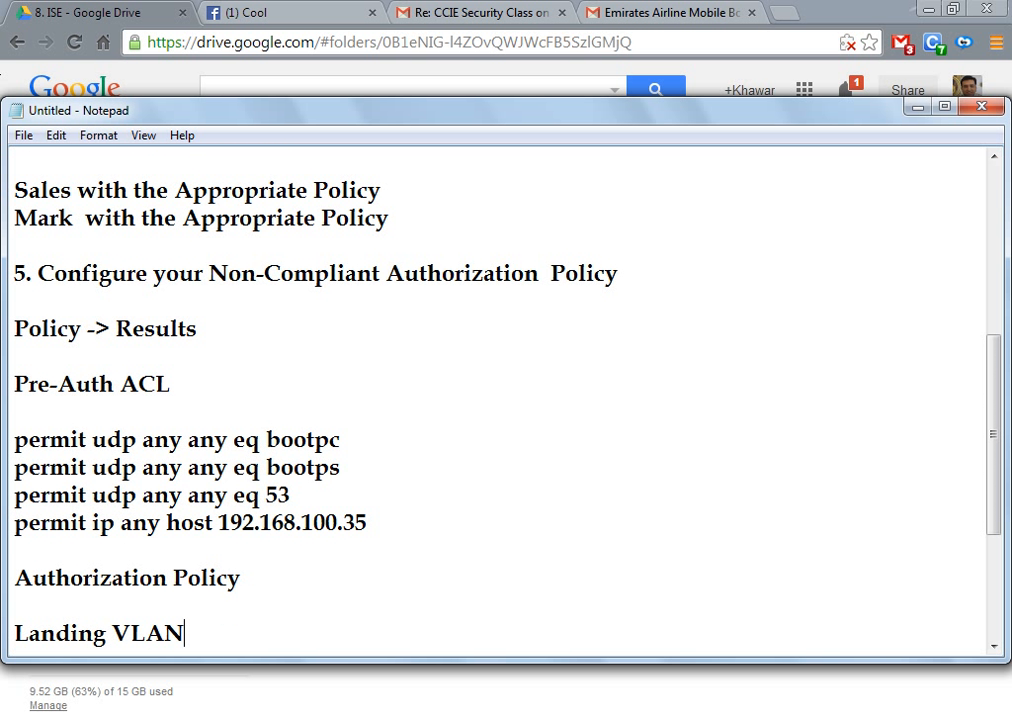
pyautogui.press('Return')
pyautogui.write('Pr')
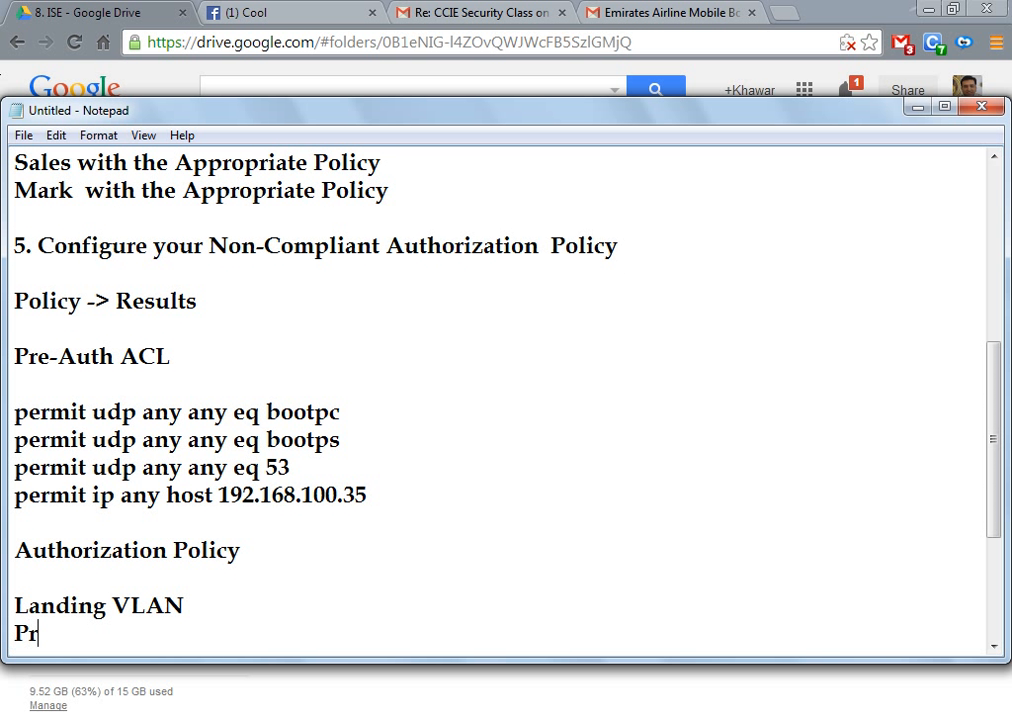
pyautogui.write('e-Auth ACL')
pyautogui.press('Return')
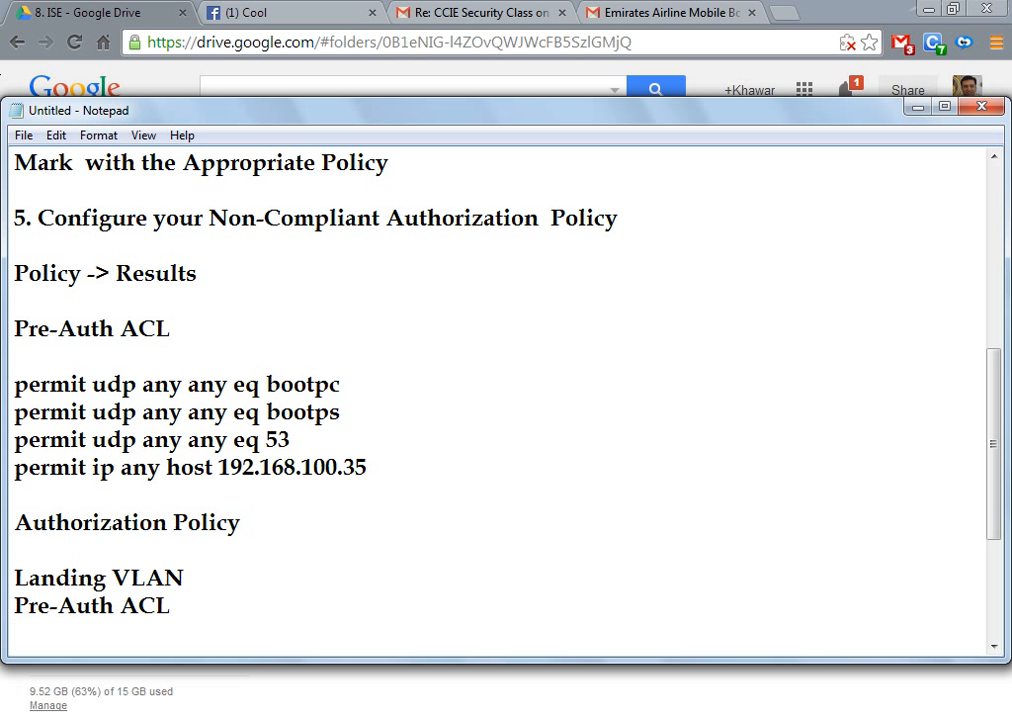
# Step: Add the line 'Web Authentication : Posture Discovery Redirection ACL Name : REDIR' followed by a blank line
pyautogui.write('Web  Authen')
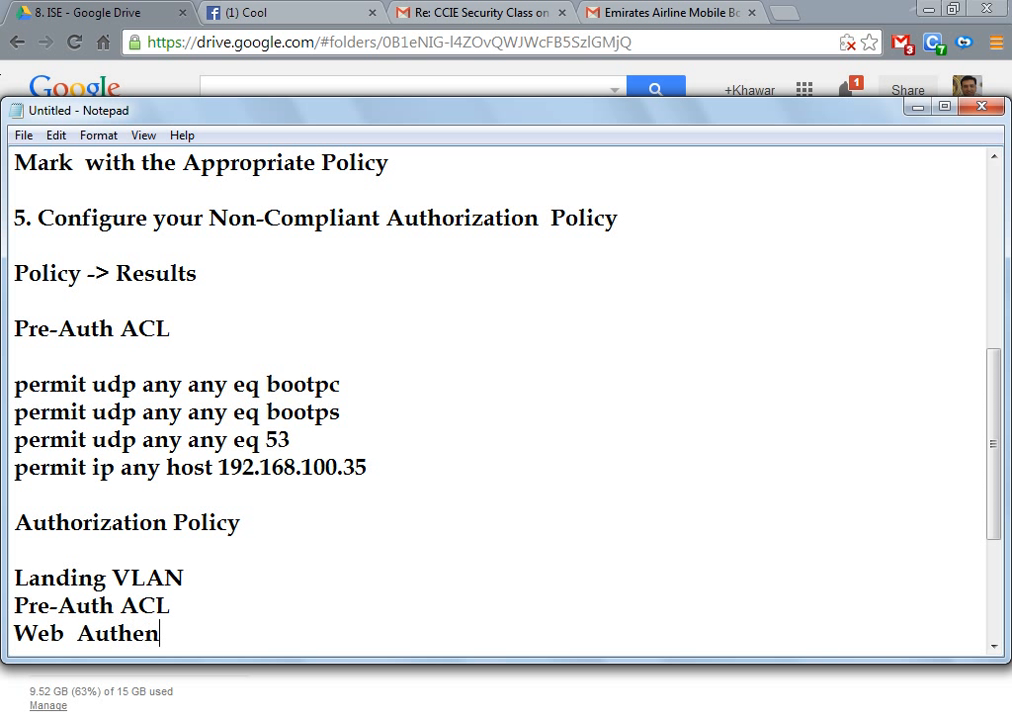
pyautogui.write('tication : Posture De')
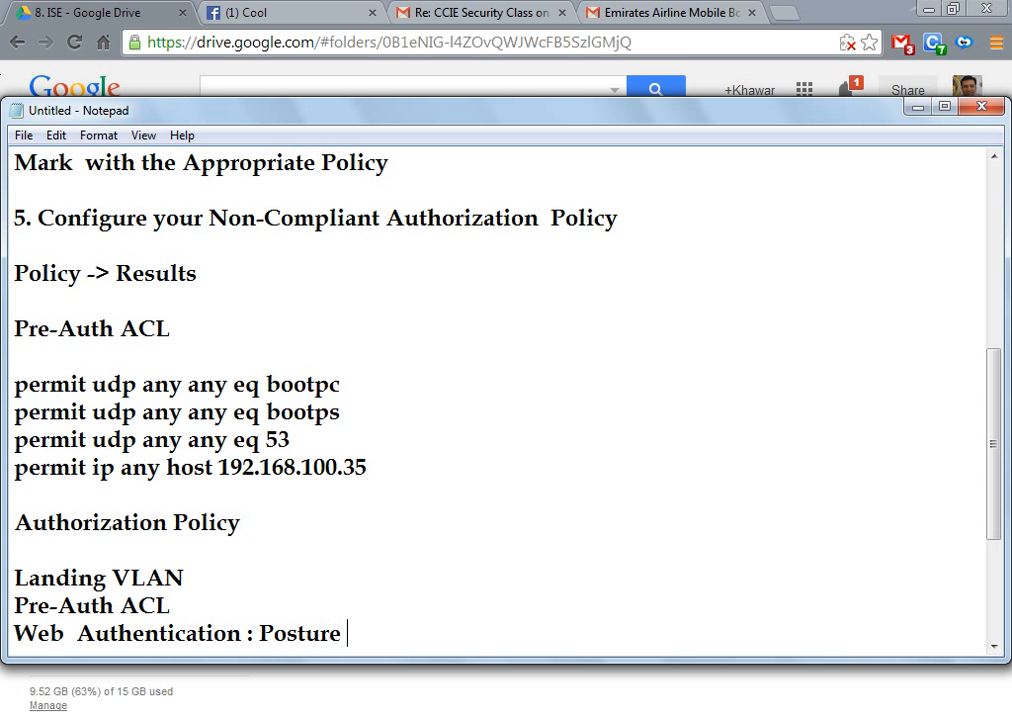
pyautogui.press('BackSpace')
pyautogui.write('iscovery')
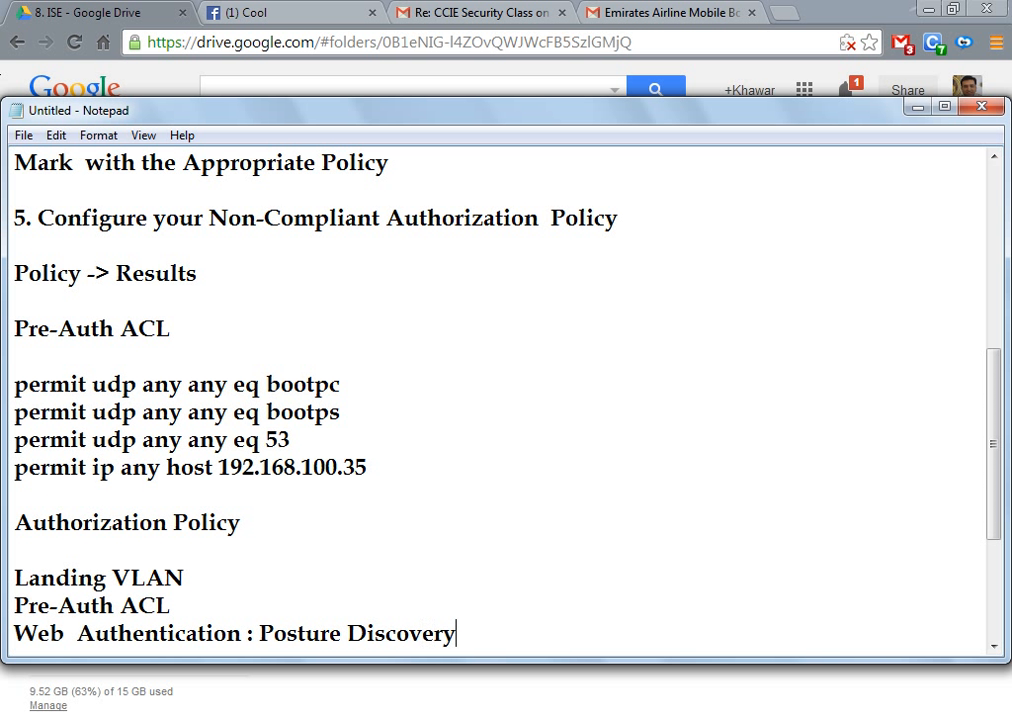
pyautogui.press('Return')
pyautogui.press('BackSpace')
pyautogui.write('Rdi')
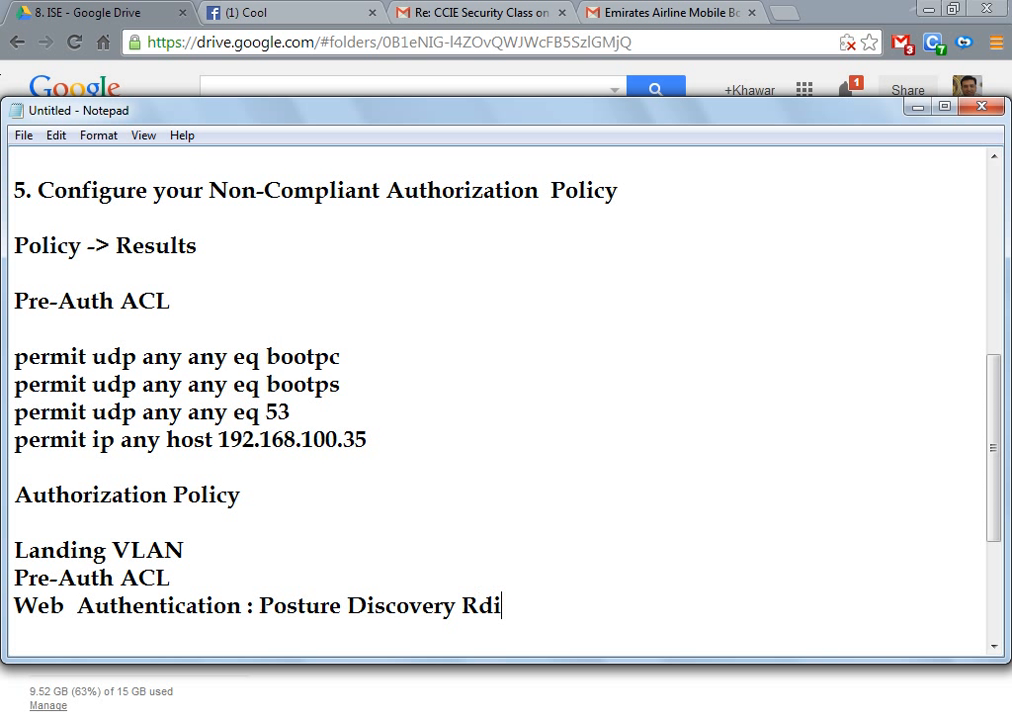
pyautogui.press('BackSpace')
pyautogui.press('BackSpace')
pyautogui.write('edirection ACL ')
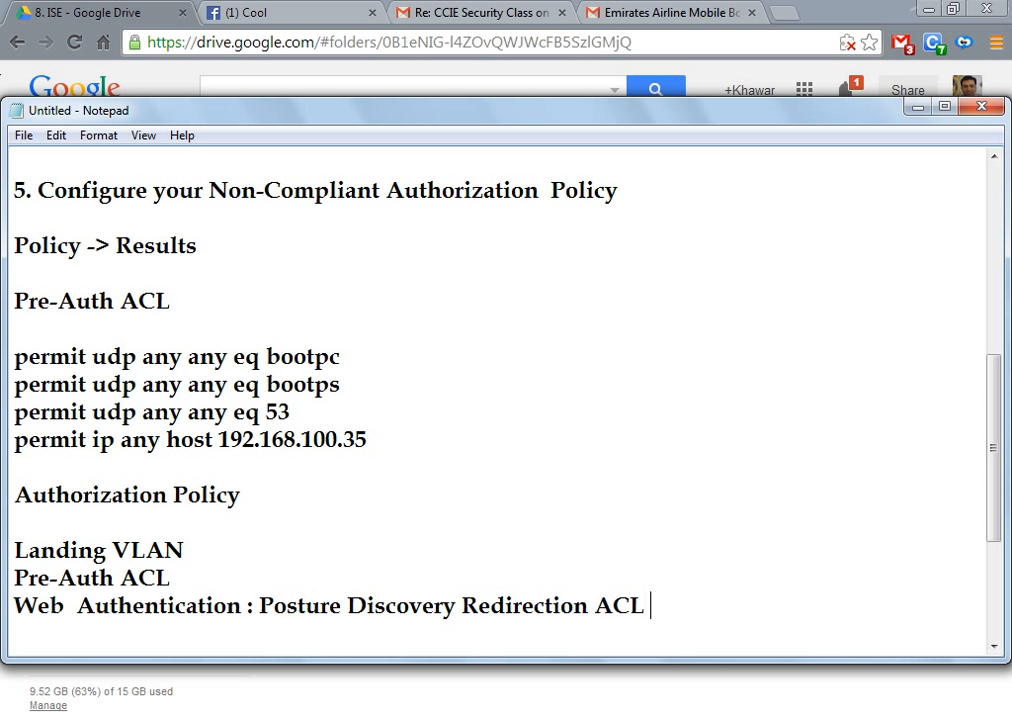
pyautogui.write('Name :')
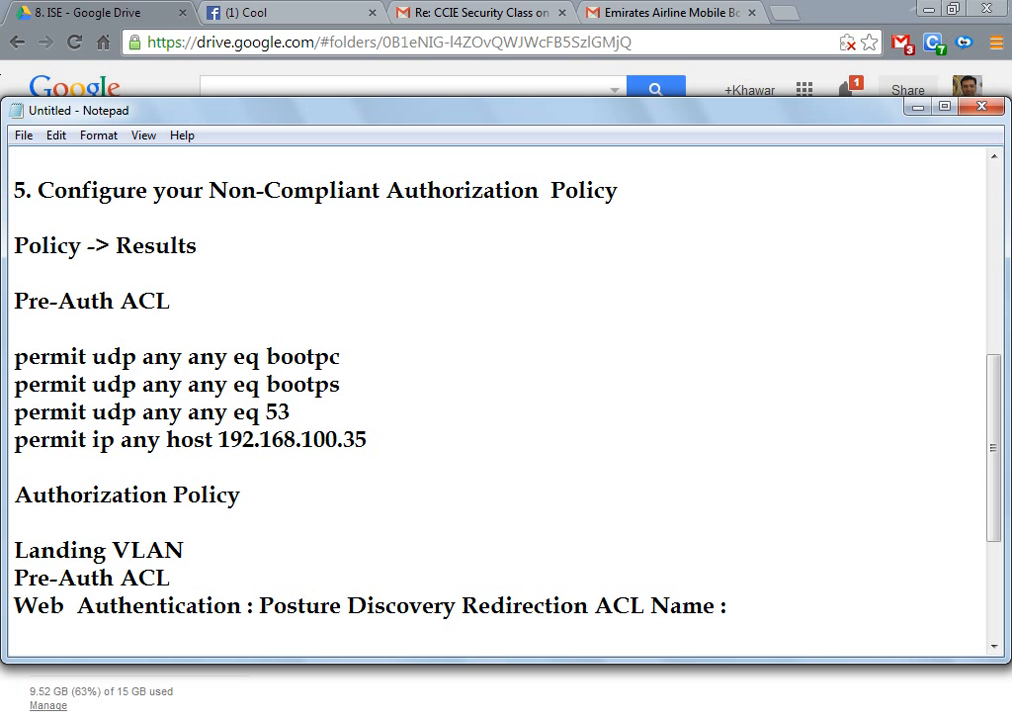
pyautogui.write(' XXXX')
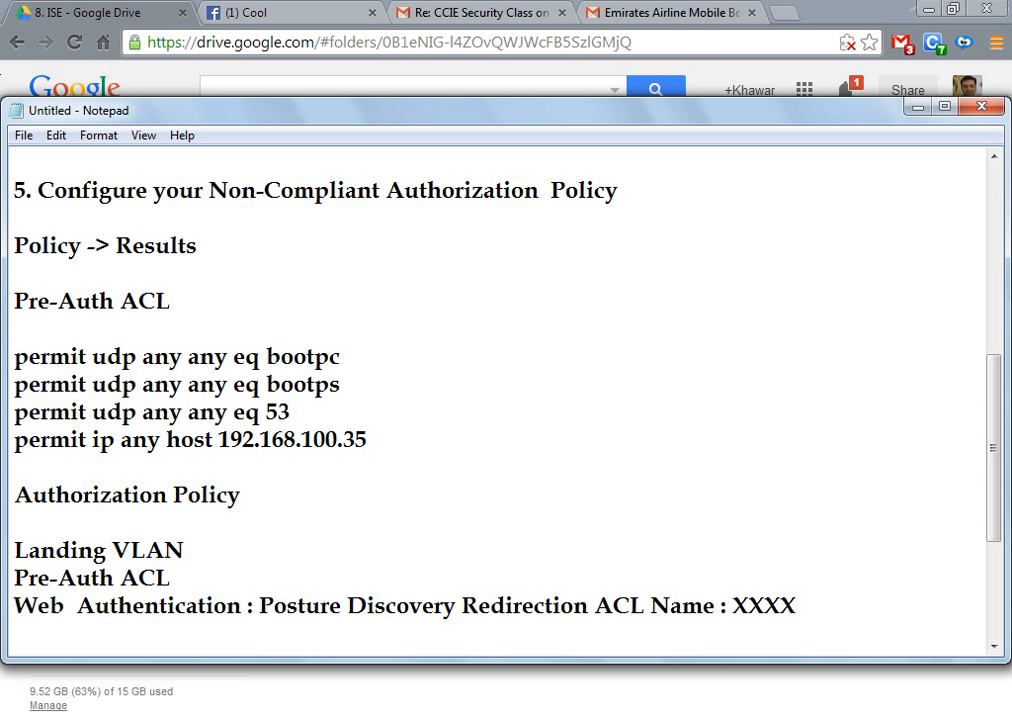
pyautogui.press('BackSpace')
pyautogui.press('BackSpace')
pyautogui.press('BackSpace')
pyautogui.press('BackSpace')
pyautogui.write('REDIR')
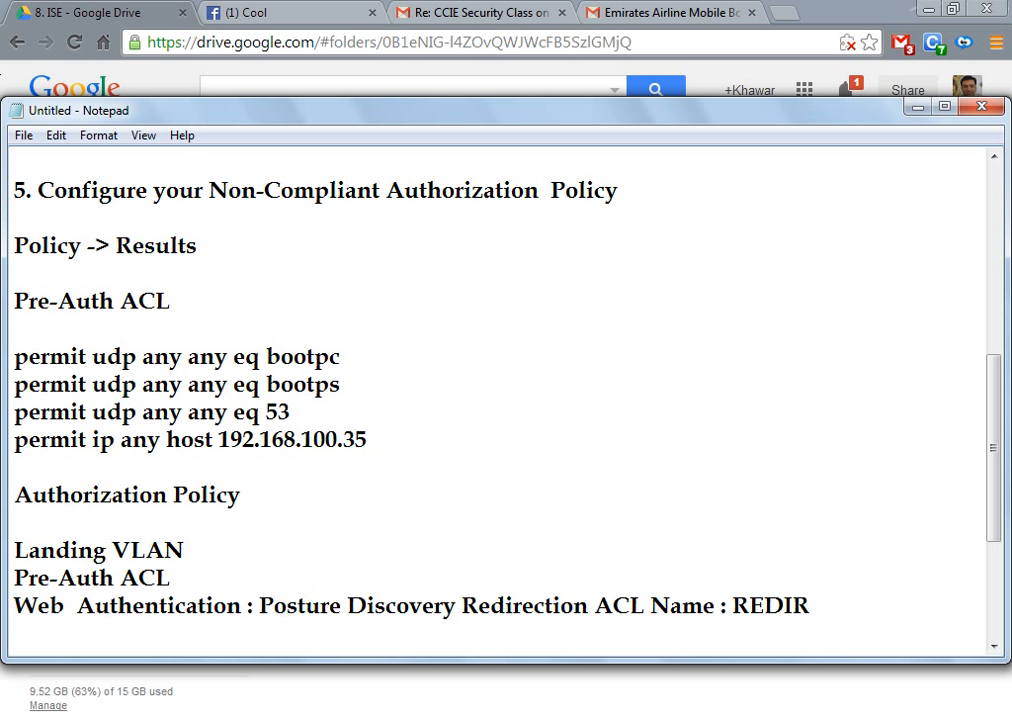
pyautogui.press('Return')
pyautogui.press('Return')
# Step: Add the heading '6. Configuration Authorization Policy for Non-Compliant and Normal'
pyautogui.write('6. ')
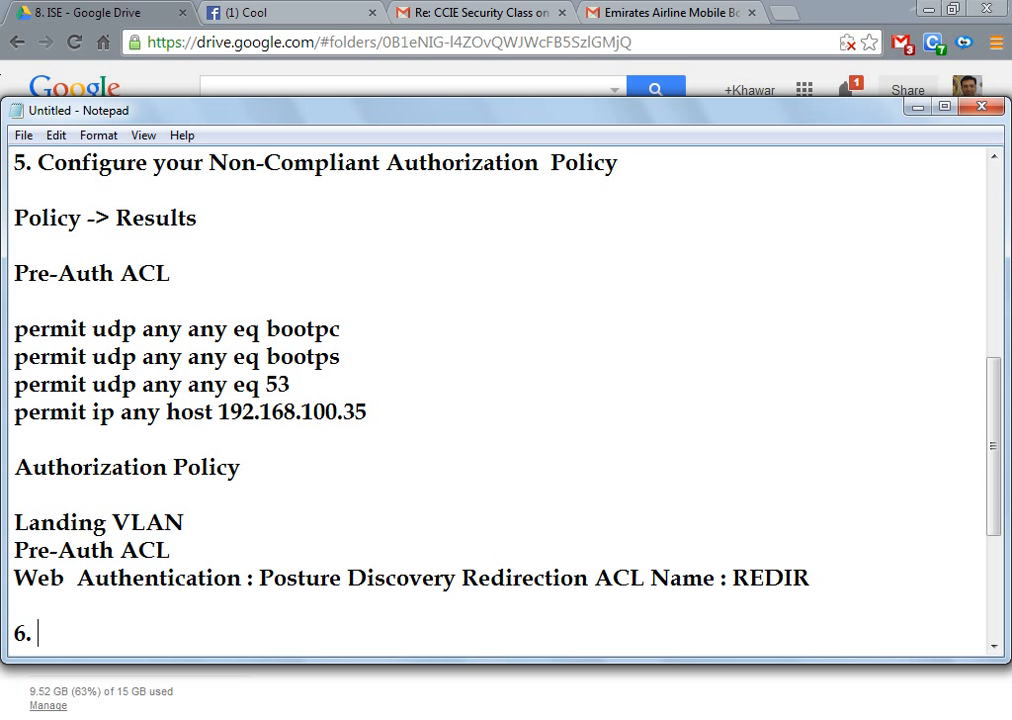
pyautogui.write('Configur')
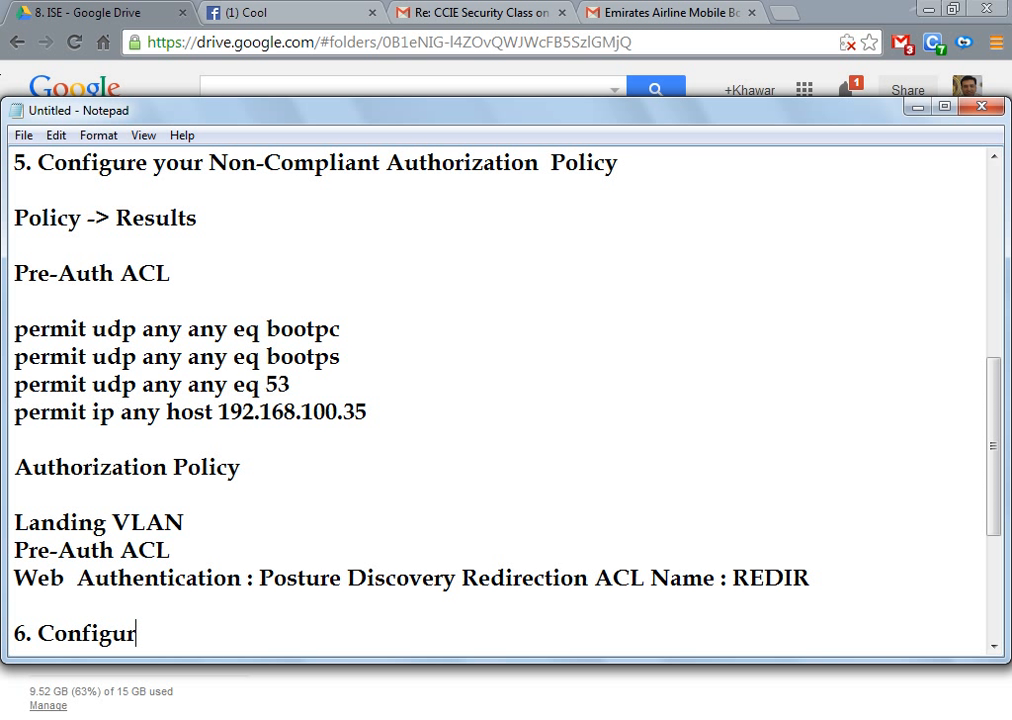
pyautogui.write('ation  AUtho')
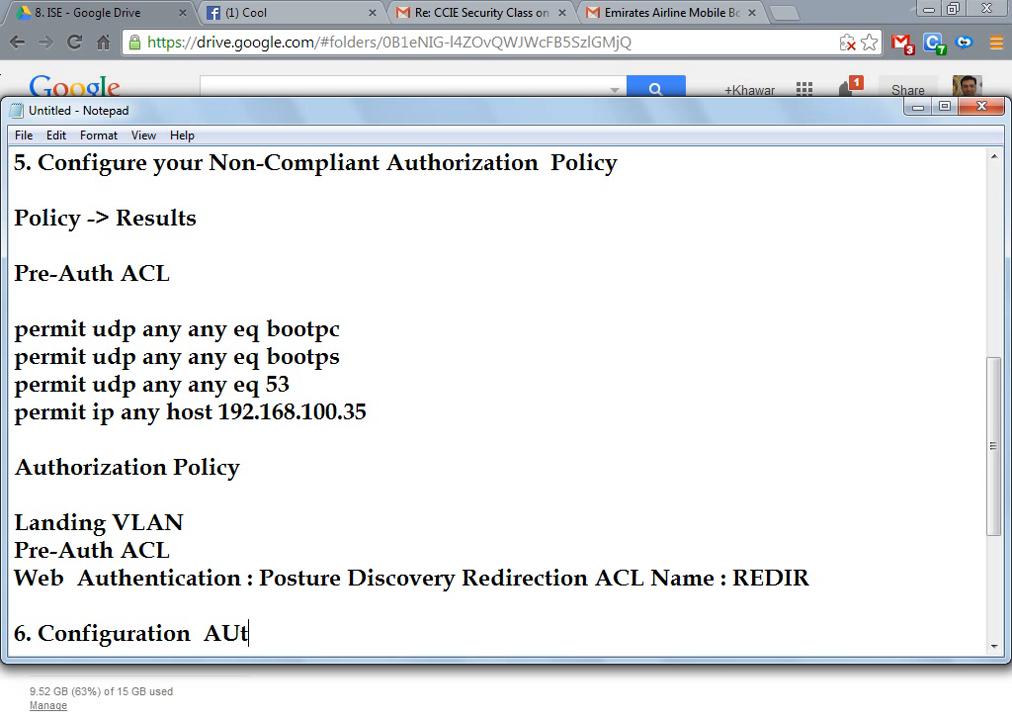
pyautogui.press('BackSpace')
pyautogui.press('BackSpace')
pyautogui.press('BackSpace')
pyautogui.press('BackSpace')
pyautogui.write('uth')
pyautogui.press('BackSpace')
pyautogui.write('thorization ')
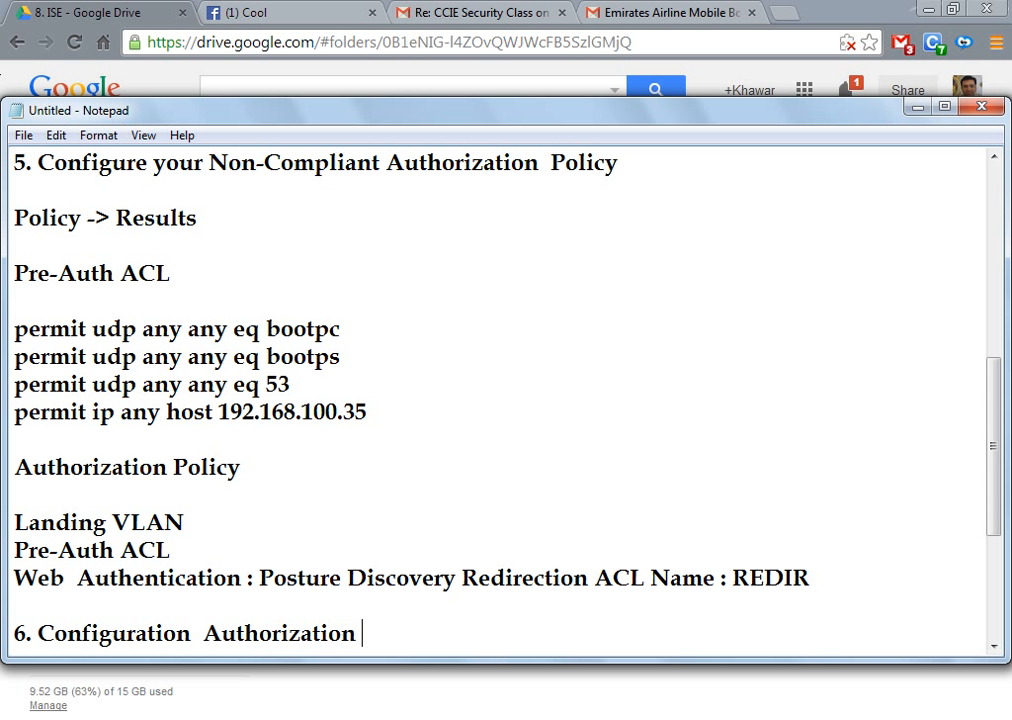
pyautogui.write('Policy for ')
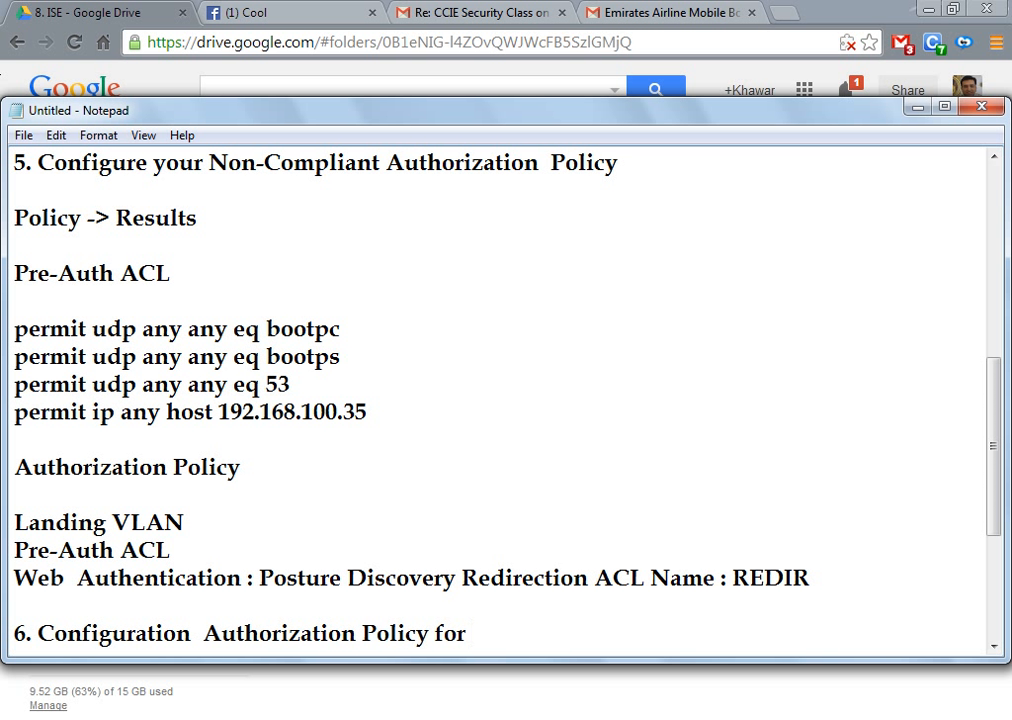
pyautogui.write('Non-Compli')
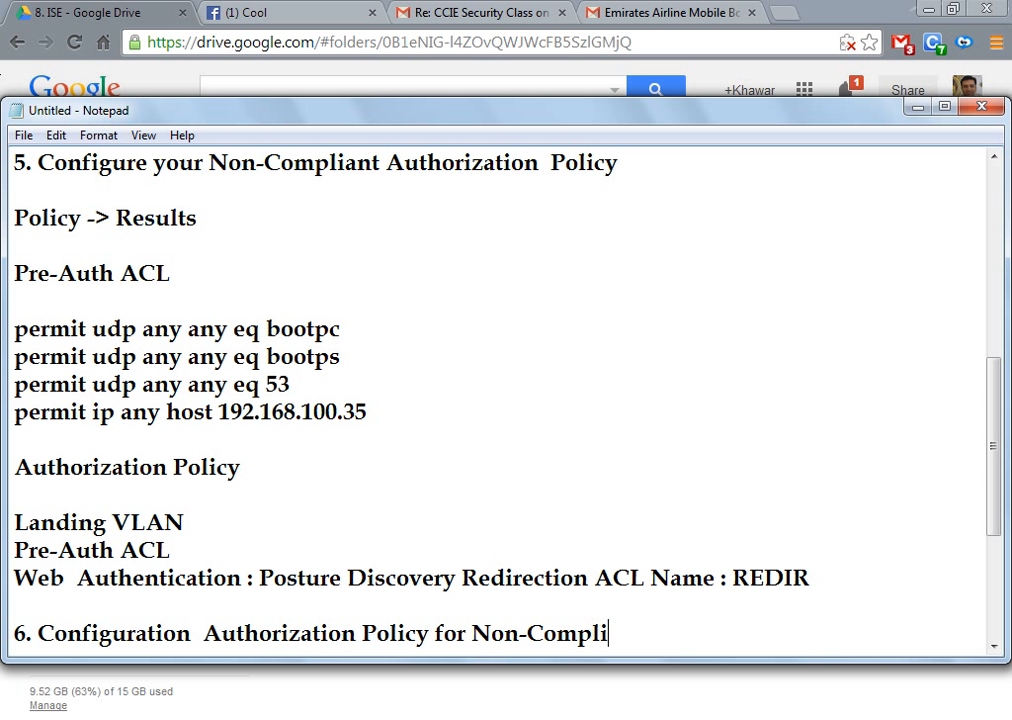
pyautogui.write('ant and Normal')
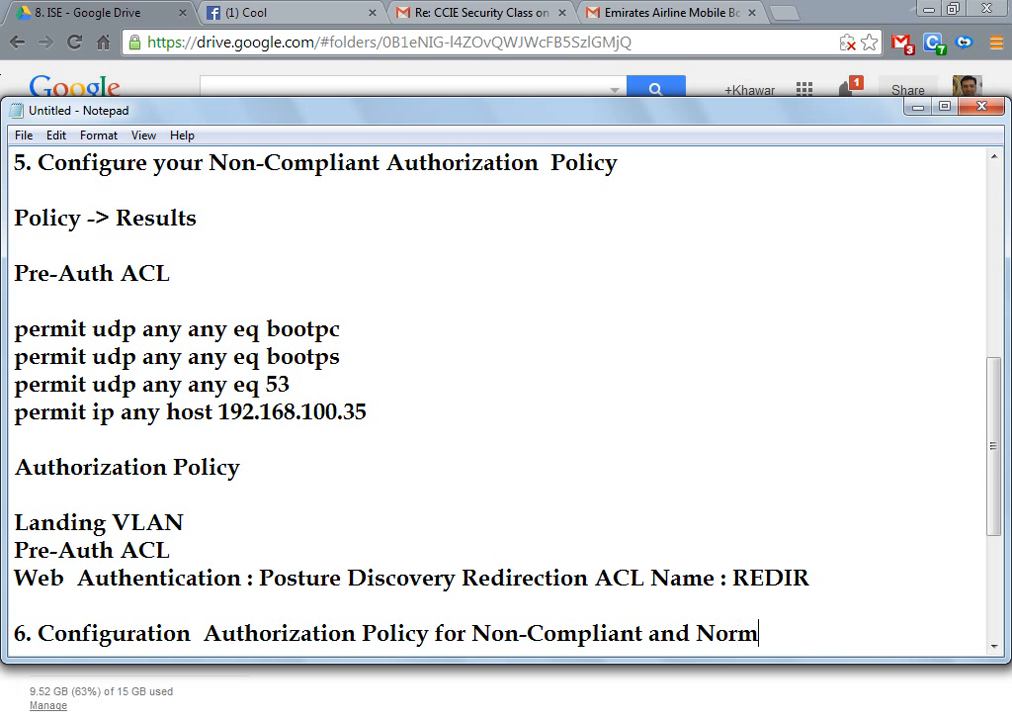
pyautogui.press('Return')
pyautogui.press('Return')
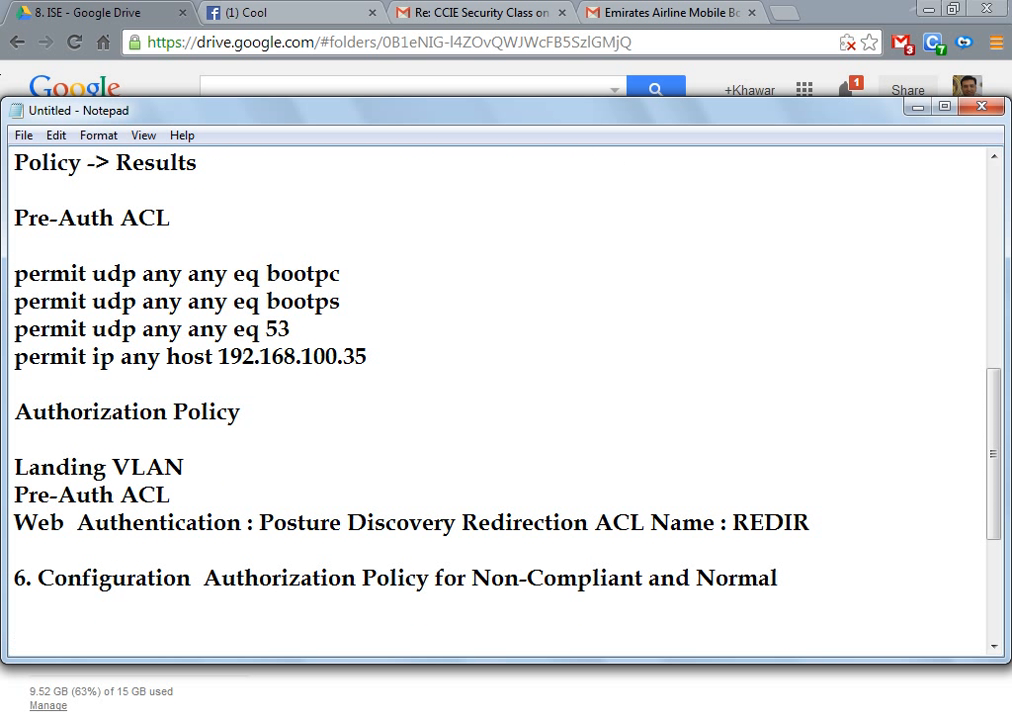
# Step: Begin the NC rule with lines 'NC :' and 'Group : Any'
pyautogui.write('Goup')
pyautogui.press('BackSpace')
pyautogui.press('BackSpace')
pyautogui.press('BackSpace')
pyautogui.write('roup')
pyautogui.press('BackSpace')
pyautogui.press('BackSpace')
pyautogui.press('BackSpace')
pyautogui.press('BackSpace')
pyautogui.press('BackSpace')
pyautogui.write('NC  :')
pyautogui.press('Return')
pyautogui.write('Group : Any')
pyautogui.press('Return')
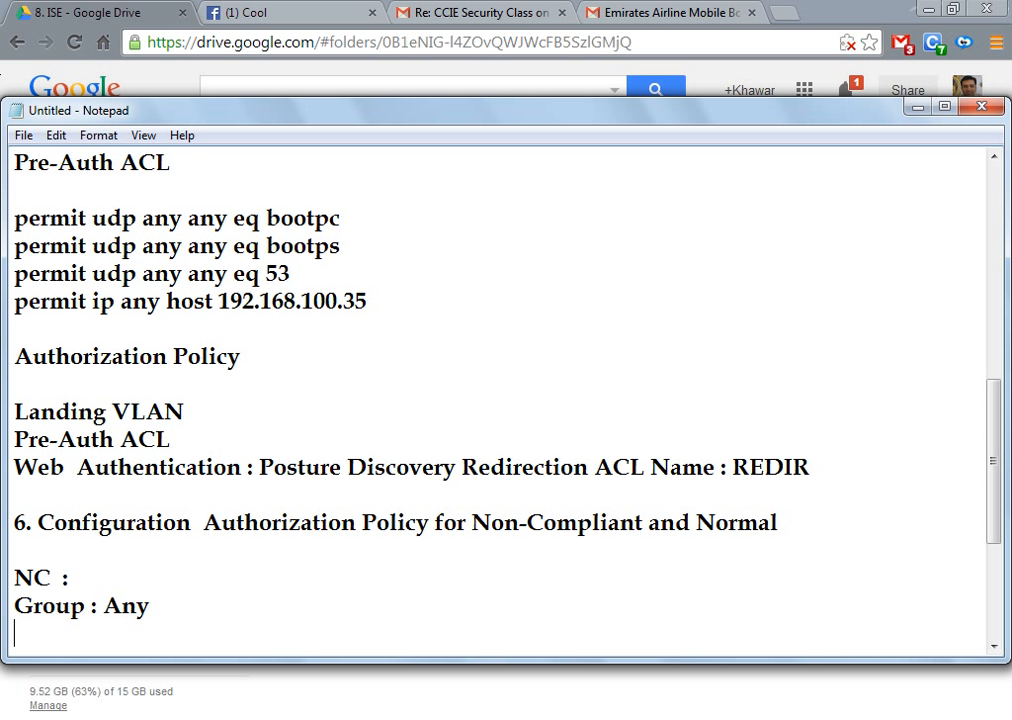
# Step: Add 'Method : 802.1x Wired' and 'Posture Status Not-equals Compliant' to the NC rule
pyautogui.write('Method : ')
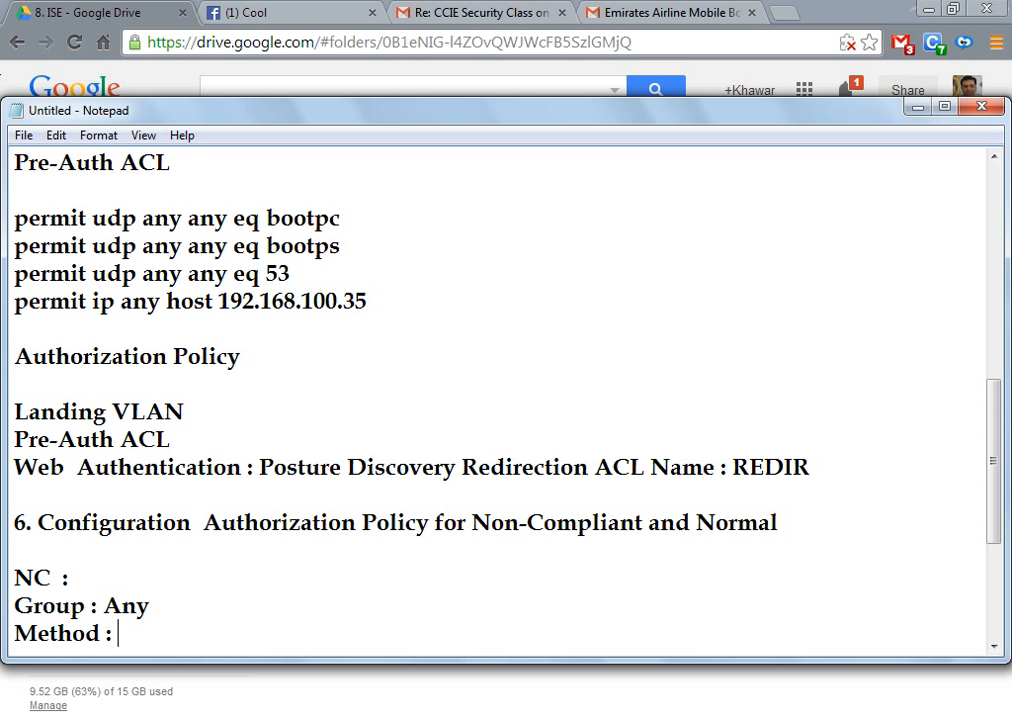
pyautogui.write('802.1x Wired')
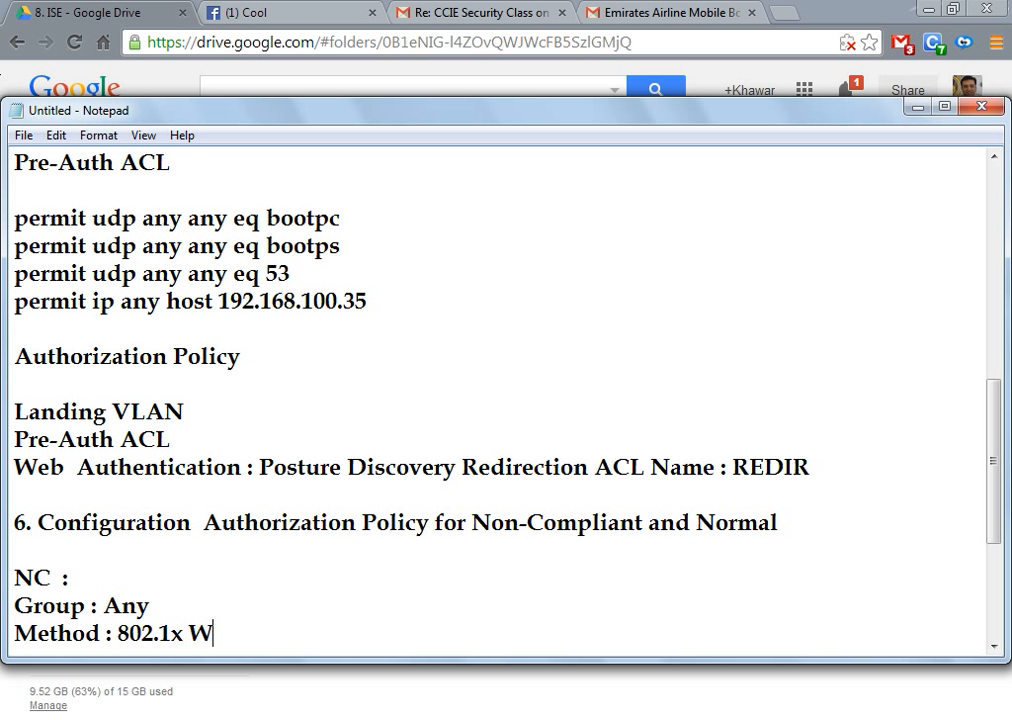
pyautogui.press('Return')
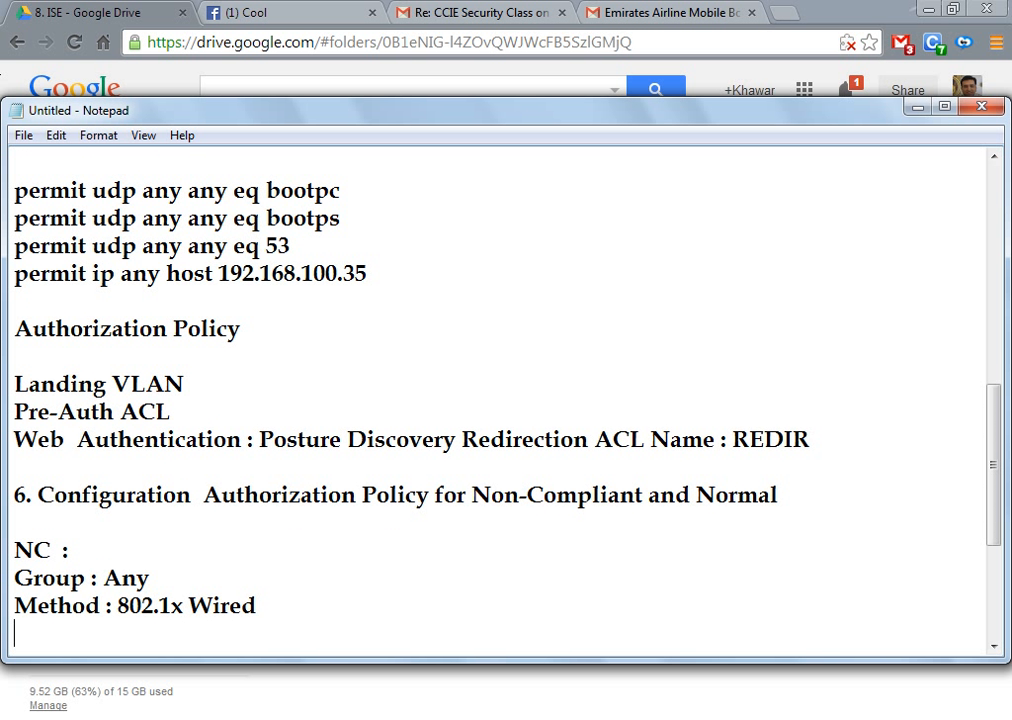
pyautogui.write('Posture Stat')
pyautogui.press('BackSpace')
pyautogui.press('BackSpace')
pyautogui.write('tatu')
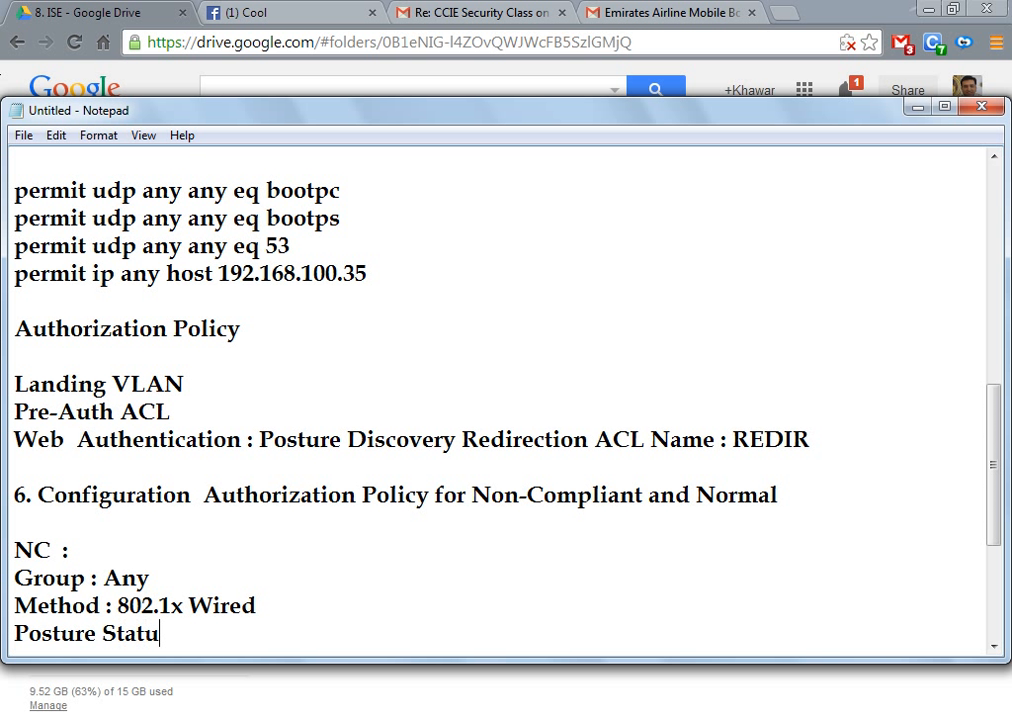
pyautogui.write('s :')
pyautogui.press('BackSpace')
pyautogui.press('BackSpace')
pyautogui.press('BackSpace')
pyautogui.write('Not')
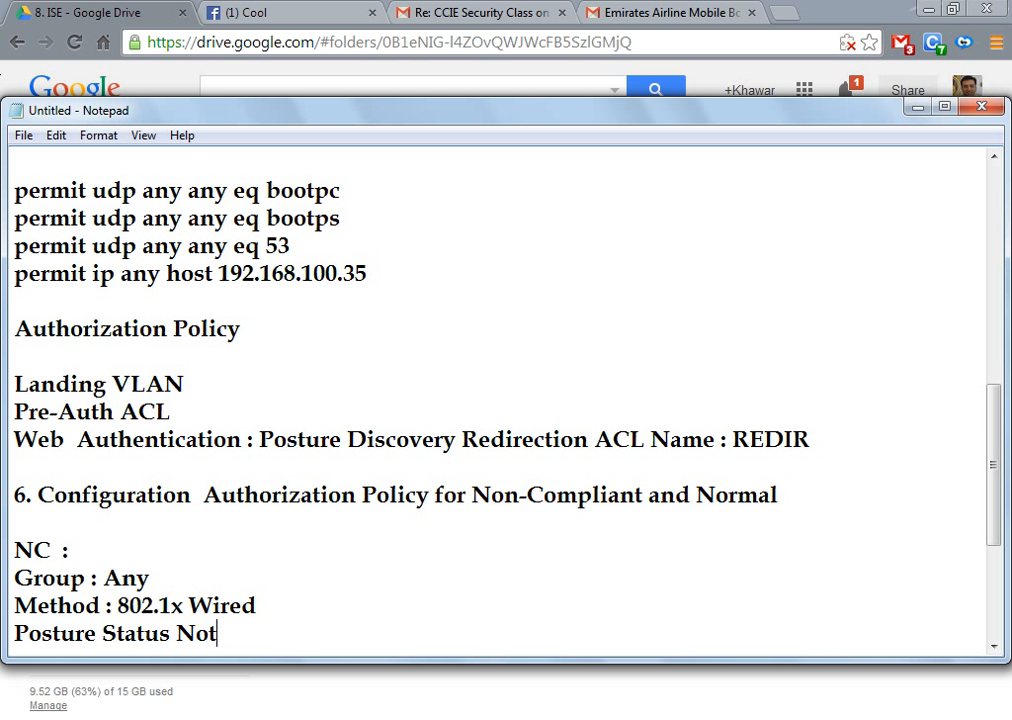
pyautogui.write('-equals')
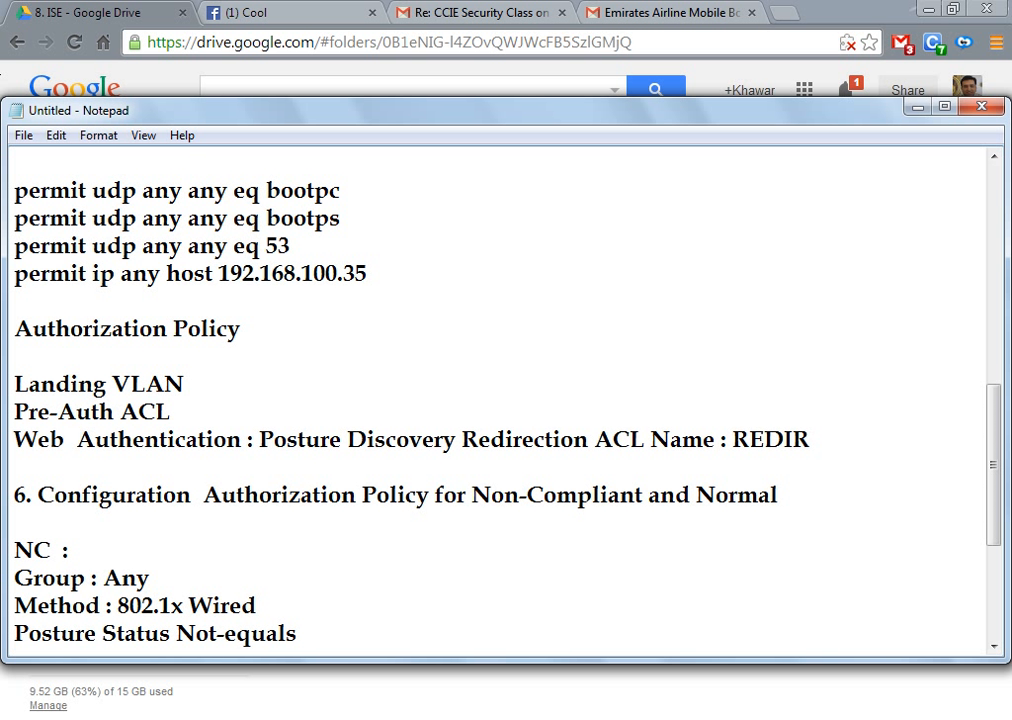
pyautogui.write(' Compliant')
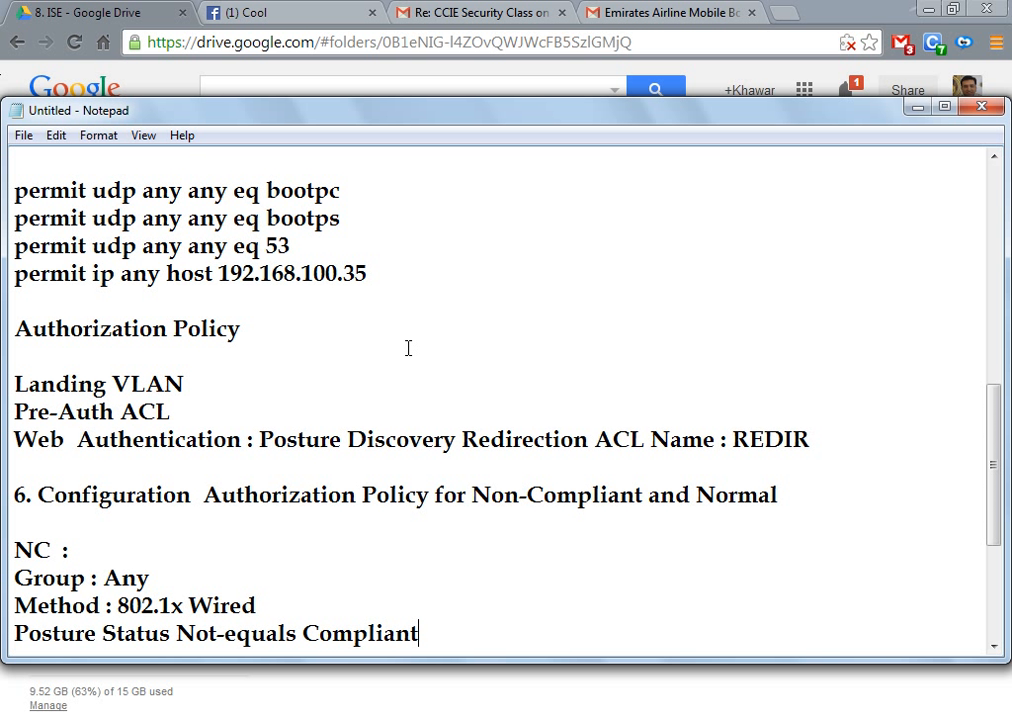
# Step: Add an 'Auth Mech : Non-Compliant' line under the NC rule's posture status line
pyautogui.press('Return')
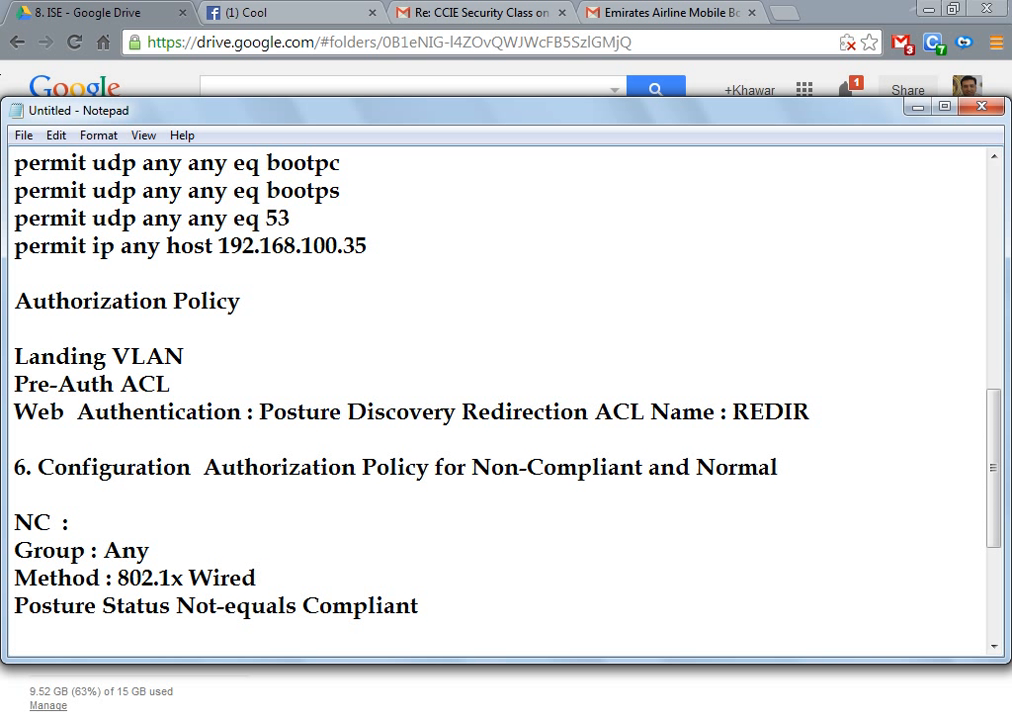
pyautogui.write('Auth')
pyautogui.write(' Mech')
pyautogui.write('. ""')
pyautogui.press('BackSpace')
pyautogui.press('BackSpace')
pyautogui.press('BackSpace')
pyautogui.press('BackSpace')
pyautogui.write(': Non-COm')
pyautogui.press('BackSpace')
pyautogui.press('BackSpace')
pyautogui.write('ompl')
pyautogui.press('BackSpace')
pyautogui.write('ol')
pyautogui.press('BackSpace')
pyautogui.press('BackSpace')
pyautogui.write('pliant')
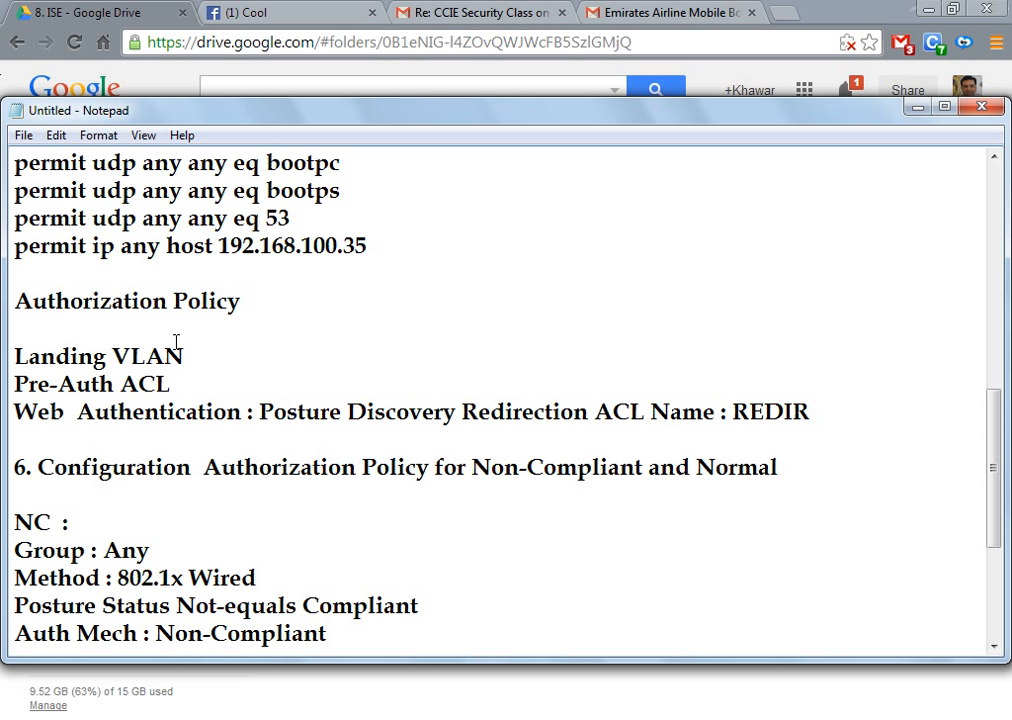
# Step: Append ' - NC_AUTH' to the Authorization Policy heading
pyautogui.click(248, 301)
pyautogui.write('-  NC_AUTH')
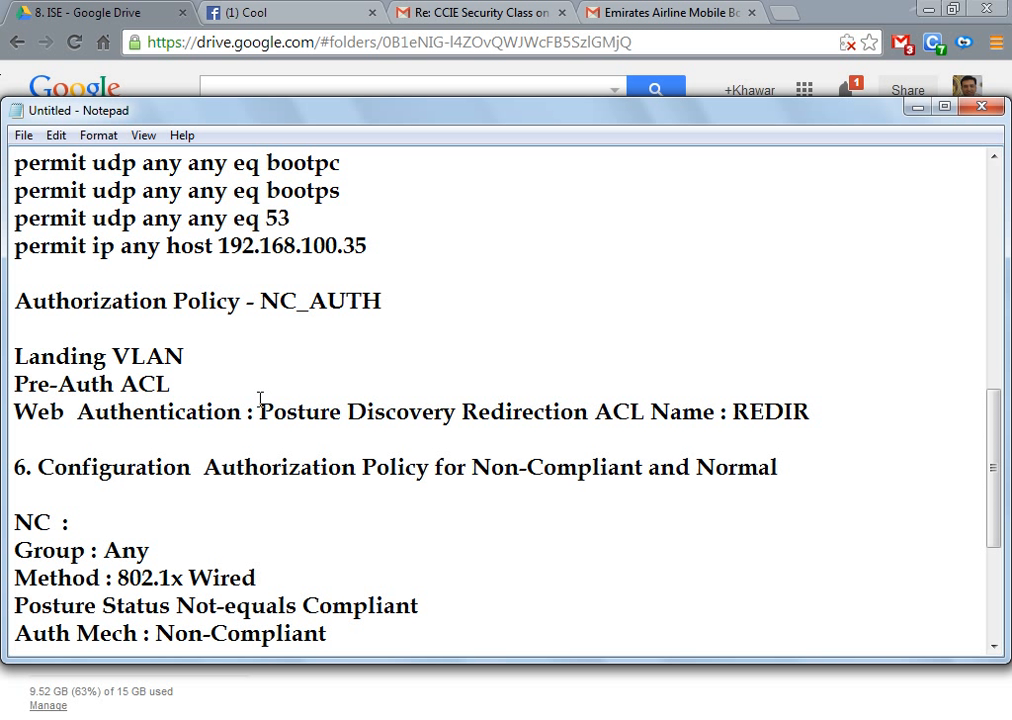
# Step: Change the NC rule's Auth Mech value to NC_AUTH and leave a blank line after it
pyautogui.click(342, 636)
pyautogui.press('BackSpace')
pyautogui.press('BackSpace')
pyautogui.press('BackSpace')
pyautogui.press('BackSpace')
pyautogui.press('BackSpace')
pyautogui.press('BackSpace')
pyautogui.press('BackSpace')
pyautogui.press('BackSpace')
pyautogui.press('BackSpace')
pyautogui.press('BackSpace')
pyautogui.press('BackSpace')
pyautogui.press('BackSpace')
pyautogui.write('C_AUTH')
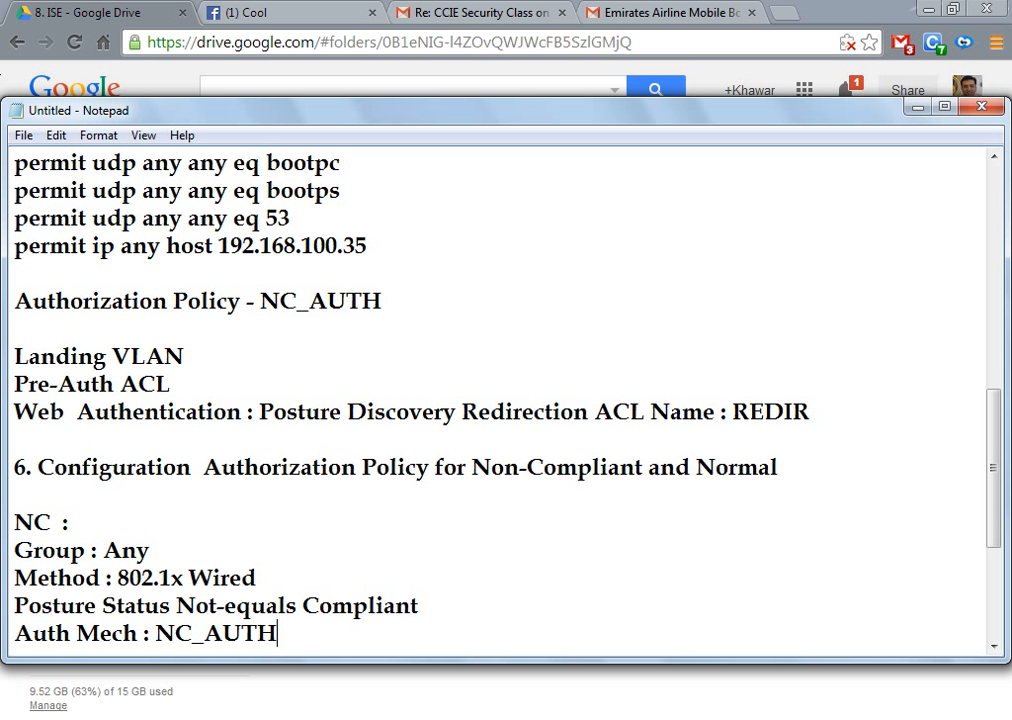
pyautogui.press('Return')
pyautogui.press('Return')
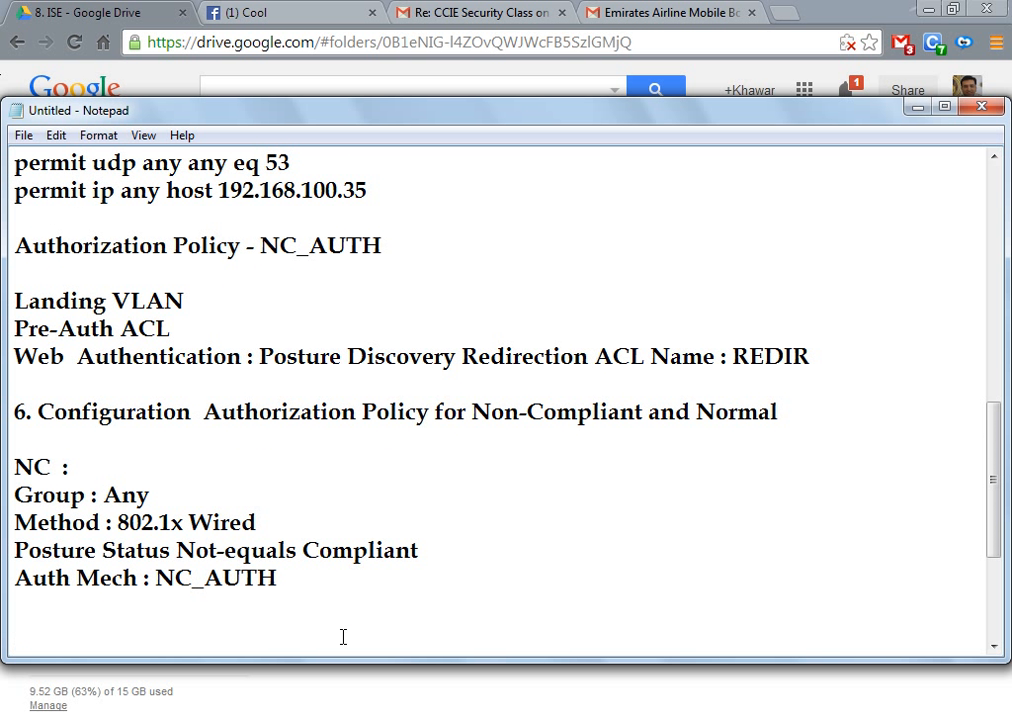
pyautogui.press('Down')
pyautogui.press('Down')
pyautogui.press('Up')
pyautogui.press('Up')
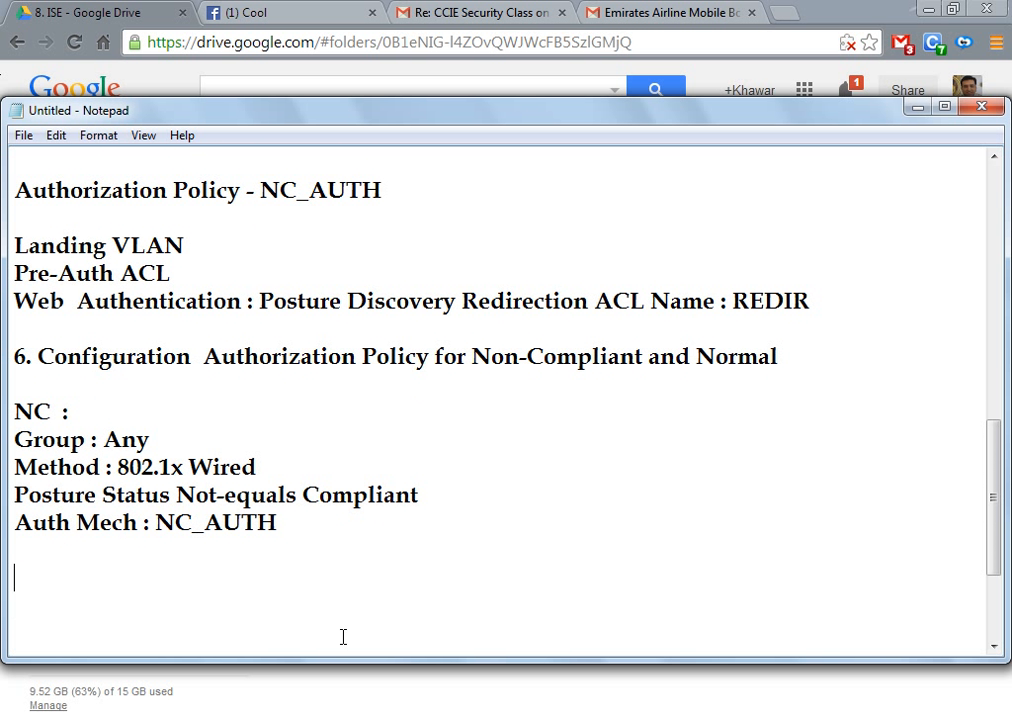
# Step: Type 'SALE' and paste a copy of the NC rule's four lines beneath it
pyautogui.write('SALE')
pyautogui.press('Home')
pyautogui.press('Up')
pyautogui.press('Up')
pyautogui.press('Up')
pyautogui.press('Up')
pyautogui.press('Up')
pyautogui.hotkey('shift', 'Down')
pyautogui.hotkey('shift', 'Down')
pyautogui.hotkey('shift', 'Down')
pyautogui.hotkey('shift', 'Down')
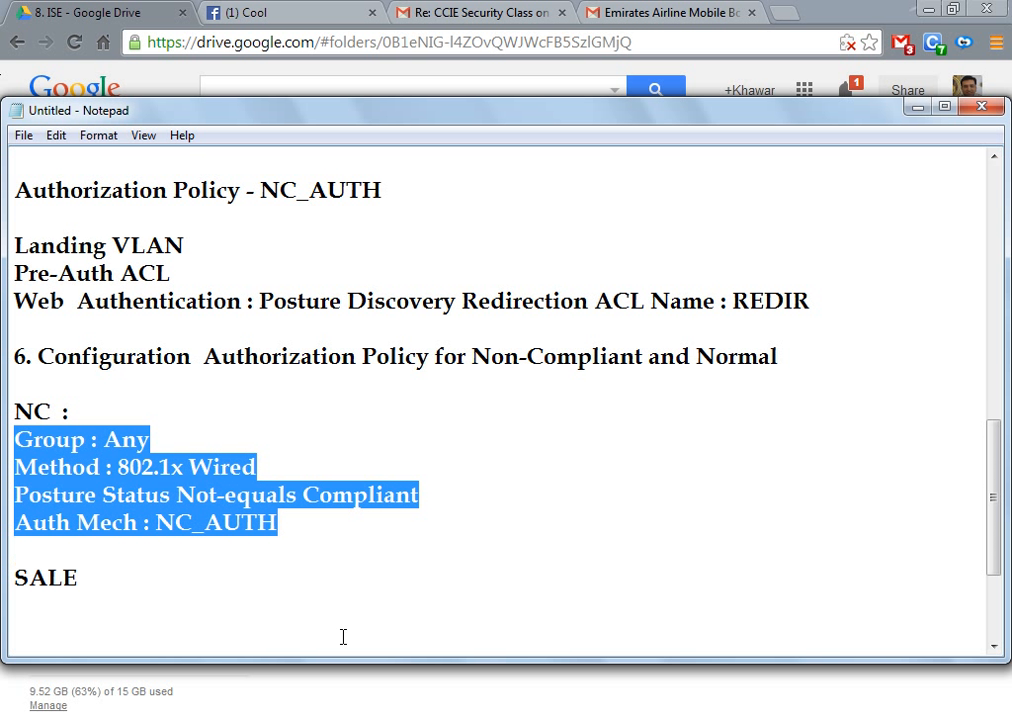
pyautogui.hotkey('ctrl', 'c')
pyautogui.press('Down')
pyautogui.press('Down')
pyautogui.press('Down')
pyautogui.hotkey('ctrl', 'v')
# Step: Change the copied Group value from Any to SALES
pyautogui.press('Up')
pyautogui.press('Up')
pyautogui.press('Up')
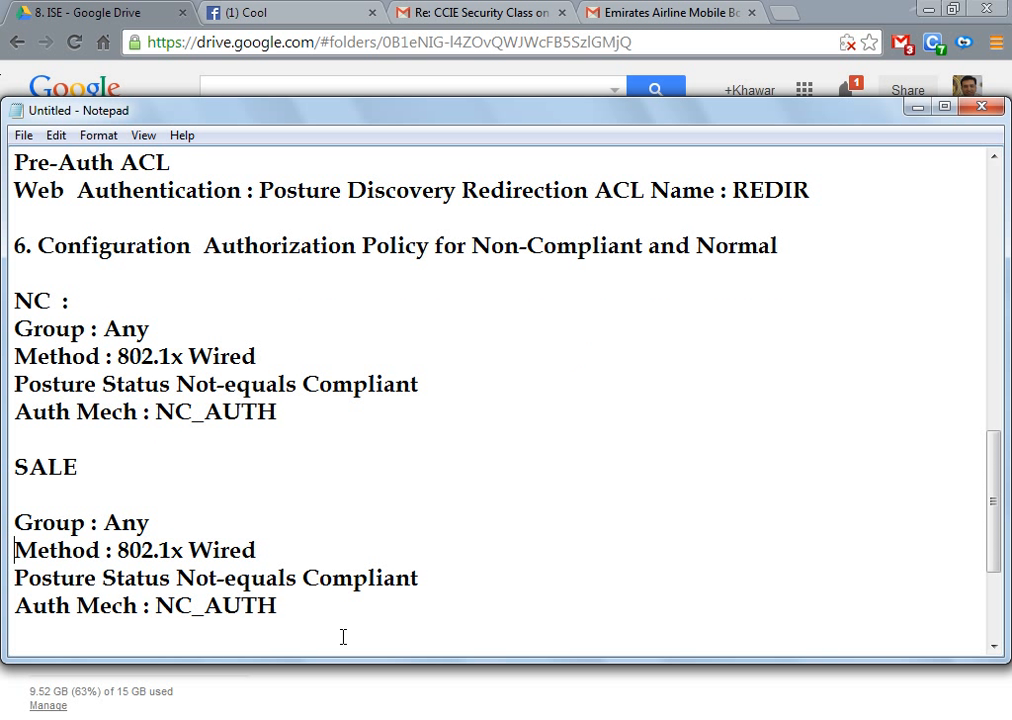
pyautogui.press('Right')
pyautogui.press('Right')
pyautogui.press('Right')
pyautogui.press('Right')
pyautogui.press('Right')
pyautogui.press('Right')
pyautogui.press('Right')
pyautogui.press('Right')
pyautogui.press('Right')
pyautogui.press('Up')
pyautogui.press('Left')
pyautogui.press('Left')
pyautogui.hotkey('shift', 'Right')
pyautogui.hotkey('shift', 'Right')
pyautogui.hotkey('shift', 'Right')
pyautogui.write('SALES')
# Step: Set the SALE rule's Posture Status to Equals Compliant and Auth Mech to SALES_AUTH
pyautogui.press('Down')
pyautogui.press('Down')
pyautogui.press('Right')
pyautogui.press('Right')
pyautogui.press('Right')
pyautogui.press('Right')
pyautogui.hotkey('shift', 'Left')
pyautogui.hotkey('shift', 'Left')
pyautogui.hotkey('shift', 'Left')
pyautogui.hotkey('shift', 'Left')
pyautogui.hotkey('shift', 'Left')
pyautogui.write('E')
pyautogui.press('Down')
pyautogui.press('Left')
pyautogui.press('Left')
pyautogui.hotkey('shift', 'Right')
pyautogui.hotkey('shift', 'Right')
pyautogui.hotkey('shift', 'Right')
pyautogui.hotkey('shift', 'Right')
pyautogui.hotkey('shift', 'Left')
pyautogui.hotkey('shift', 'Left')
pyautogui.write('SALES')
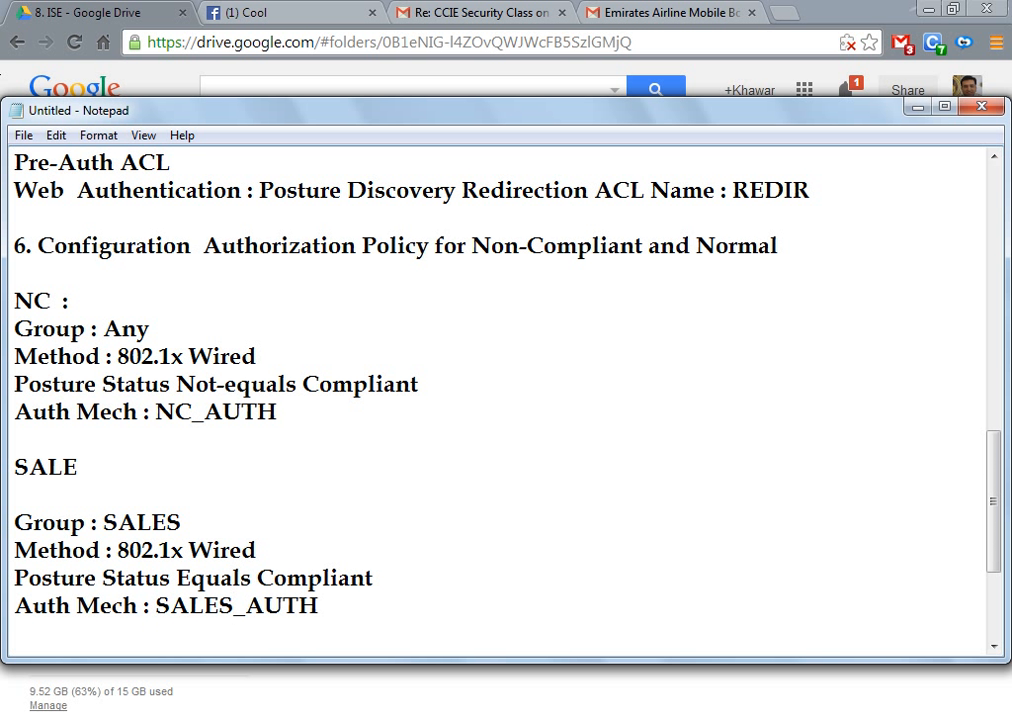
# Step: Type step '7. Create the ACL on the Switch with the same name. Deny the PRE-AUTH Traffic and perm...' above the REDIR list
pyautogui.press('Down')
pyautogui.press('Down')
pyautogui.press('Down')
pyautogui.press('Down')
pyautogui.press('Up')
pyautogui.press('Up')
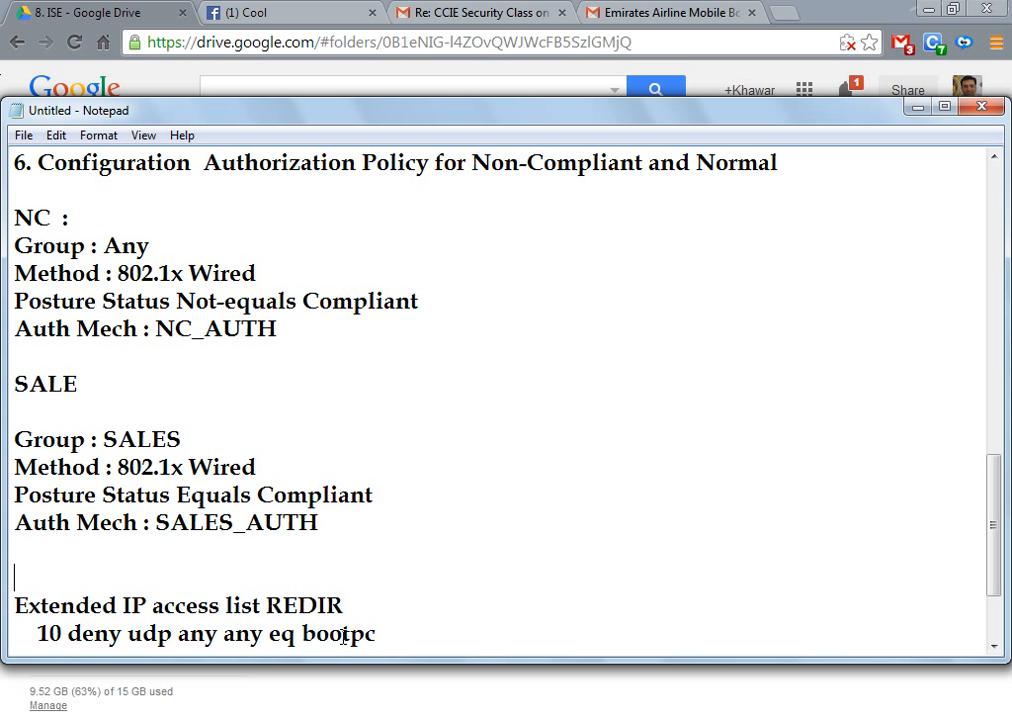
pyautogui.write('8.')
pyautogui.press('BackSpace')
pyautogui.press('BackSpace')
pyautogui.write('7')
pyautogui.press('Up')
pyautogui.press('Up')
pyautogui.press('Up')
pyautogui.press('Up')
pyautogui.press('Up')
pyautogui.press('Up')
pyautogui.press('Up')
pyautogui.press('Up')
pyautogui.press('Up')
pyautogui.press('Up')
pyautogui.press('Up')
pyautogui.press('Up')
pyautogui.press('Up')
pyautogui.press('Up')
pyautogui.press('Up')
pyautogui.press('Up')
pyautogui.press('Up')
pyautogui.press('Up')
pyautogui.press('Up')
pyautogui.press('Up')
pyautogui.press('Up')
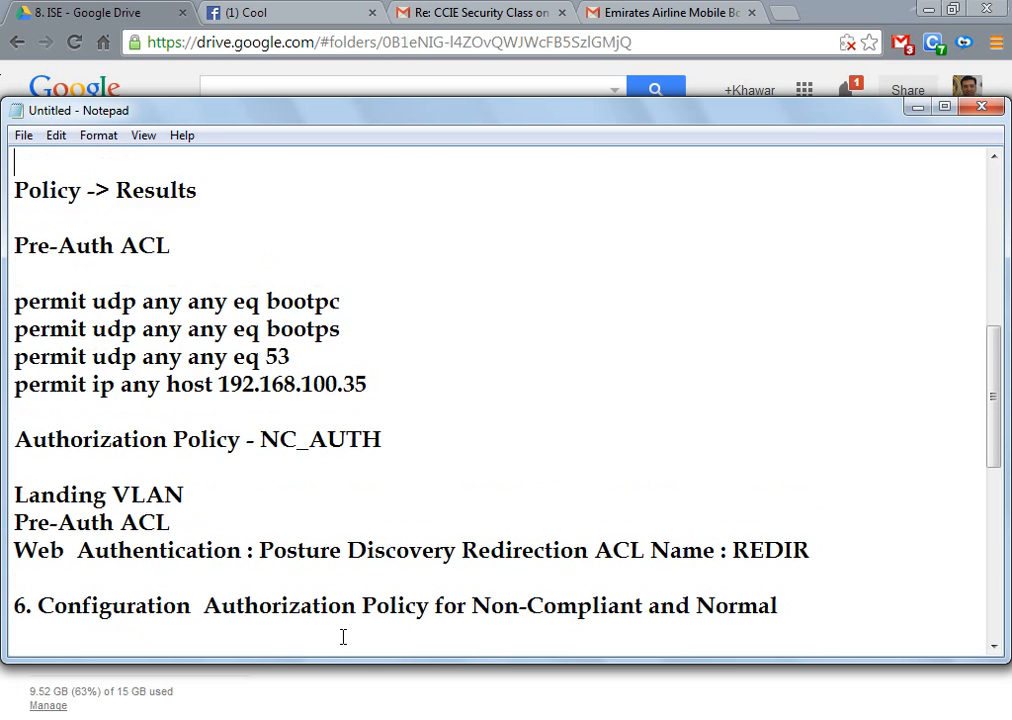
pyautogui.press('Up')
pyautogui.press('Up')
pyautogui.press('Down')
pyautogui.press('Down')
pyautogui.press('Down')
pyautogui.press('Down')
pyautogui.press('Down')
pyautogui.press('Down')
pyautogui.press('Down')
pyautogui.press('Down')
pyautogui.press('Down')
pyautogui.press('Down')
pyautogui.press('Down')
pyautogui.press('Down')
pyautogui.press('Down')
pyautogui.press('Down')
pyautogui.press('Down')
pyautogui.press('Down')
pyautogui.press('Down')
pyautogui.press('Down')
pyautogui.press('Down')
pyautogui.press('Down')
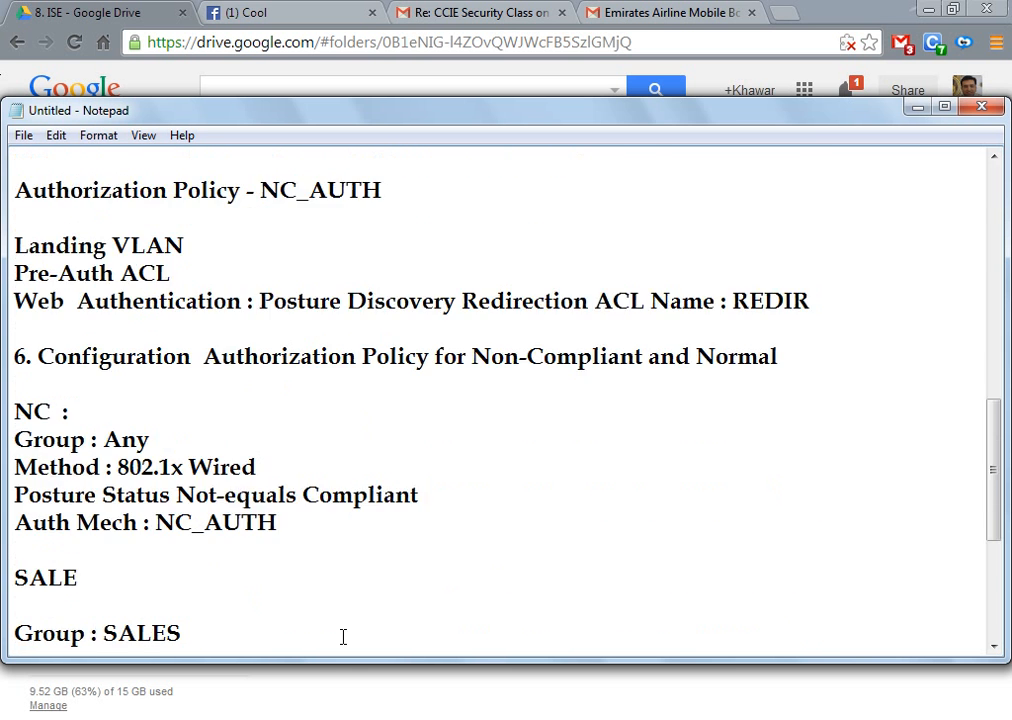
pyautogui.press('Up')
pyautogui.press('Up')
pyautogui.press('Up')
pyautogui.press('End')
pyautogui.write('. Creat')
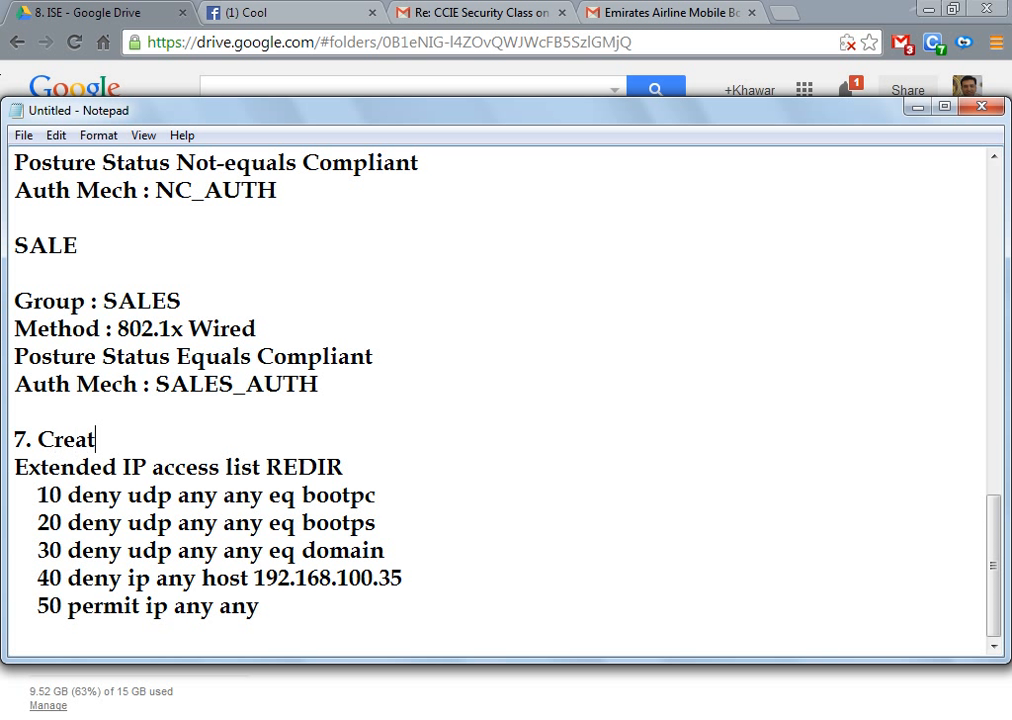
pyautogui.write('e the ACL on t')
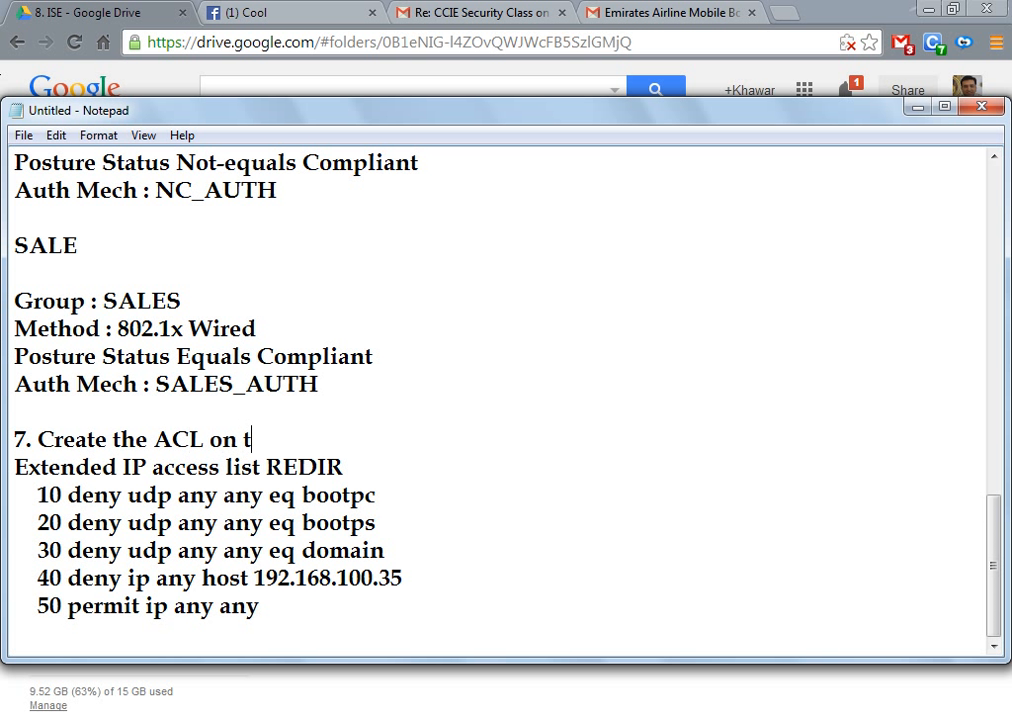
pyautogui.write('he Switch ')
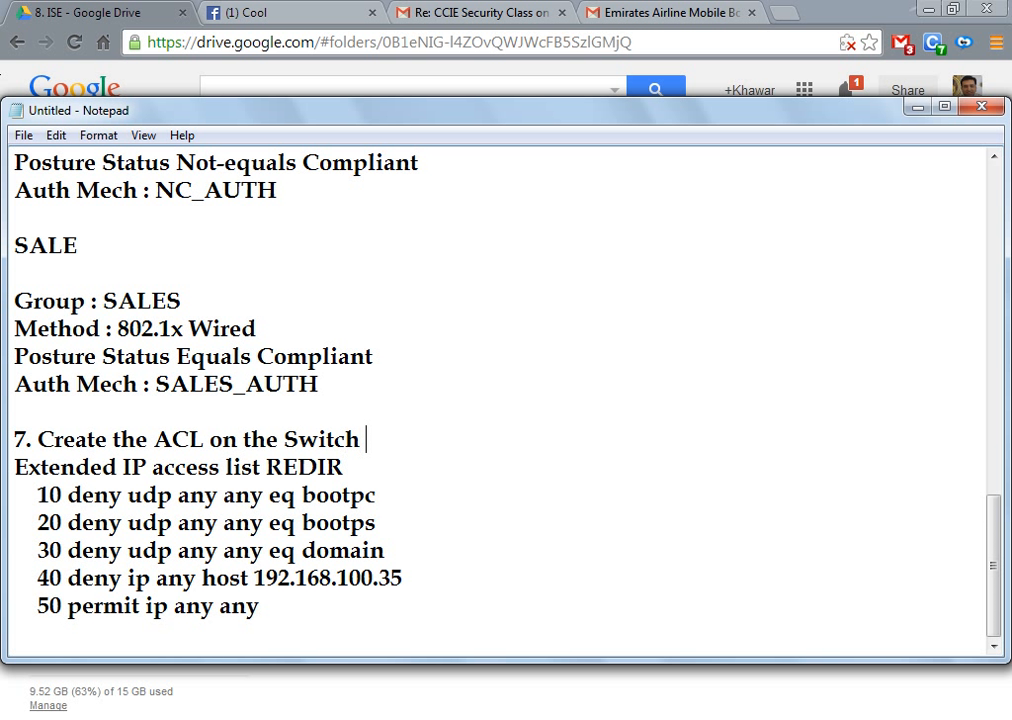
pyautogui.write('with the same ')
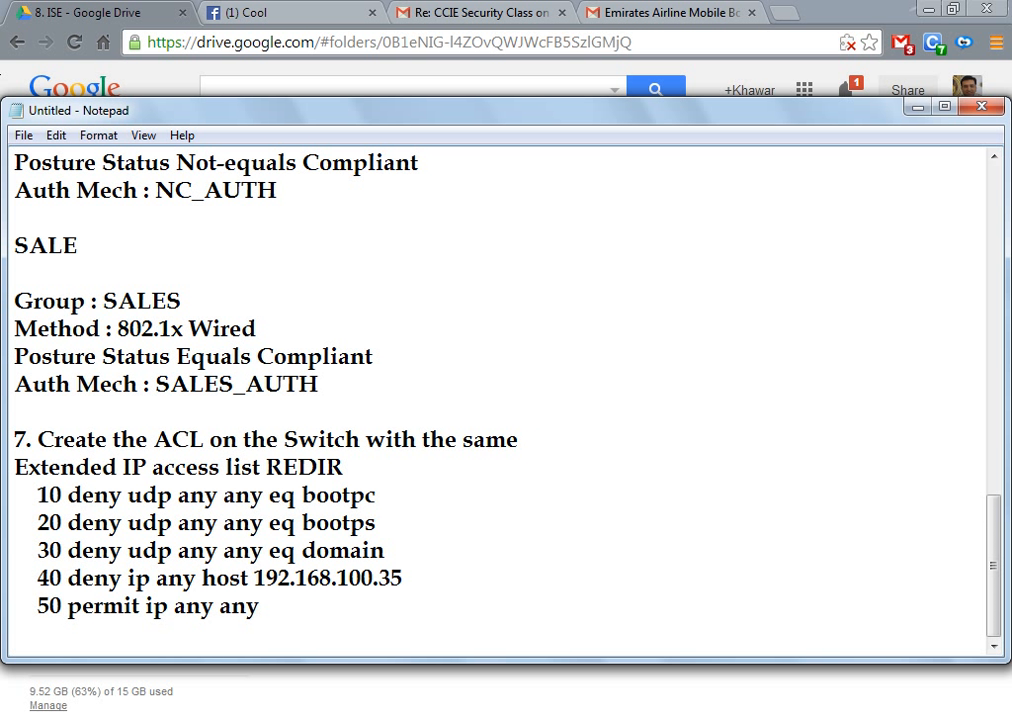
pyautogui.write('name. Deny the ')
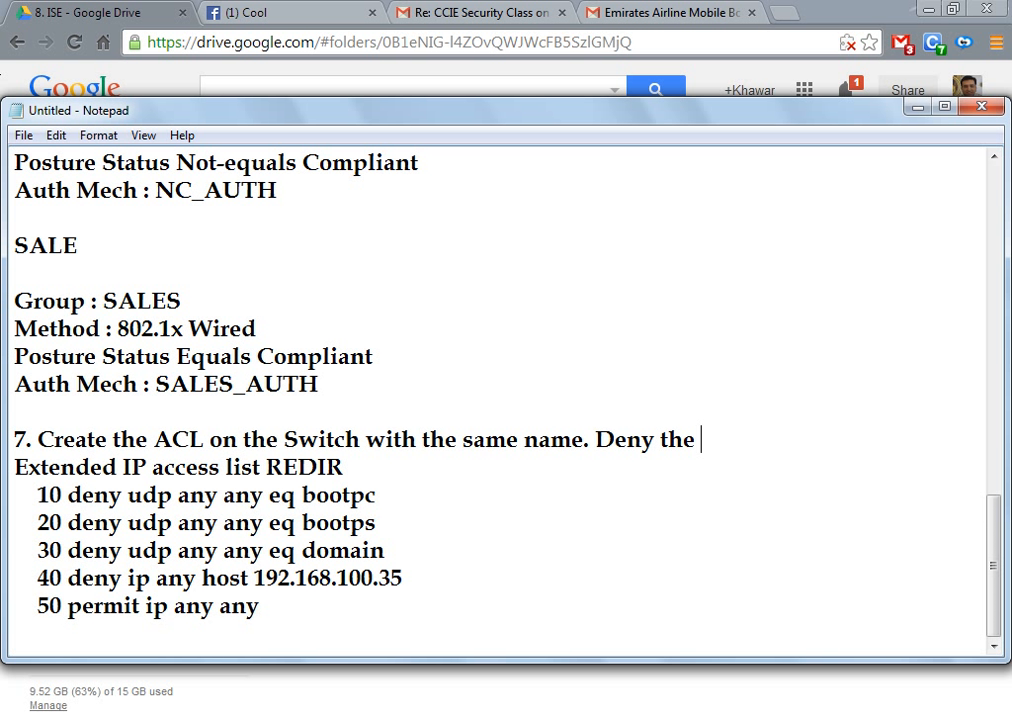
pyautogui.write('PRE-AUTH T')
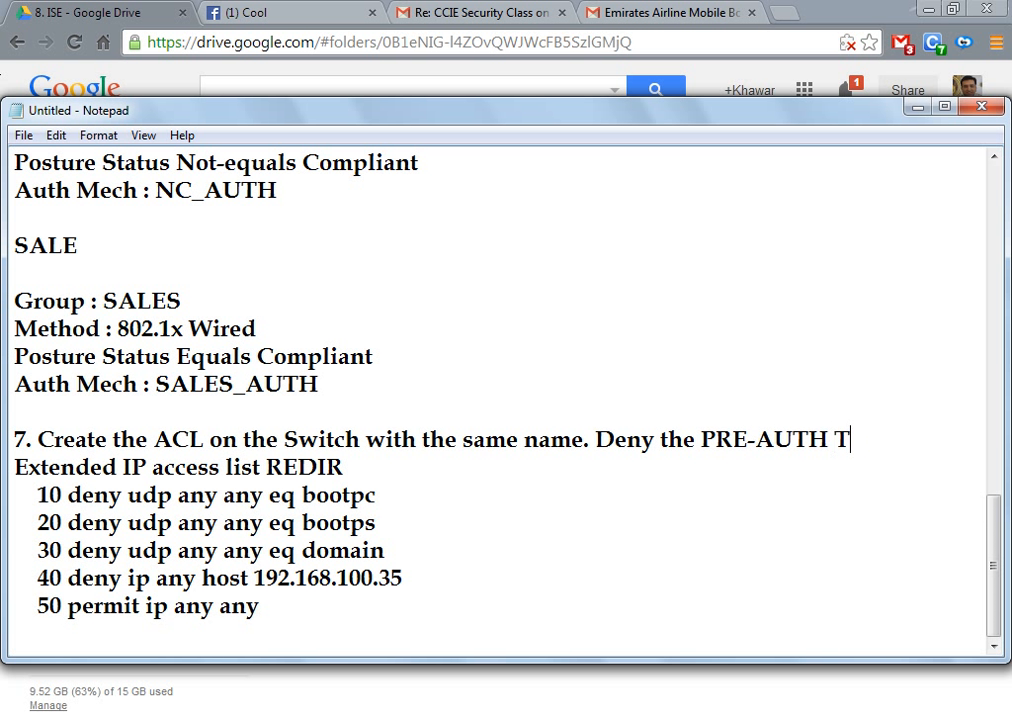
pyautogui.write('raffic a')
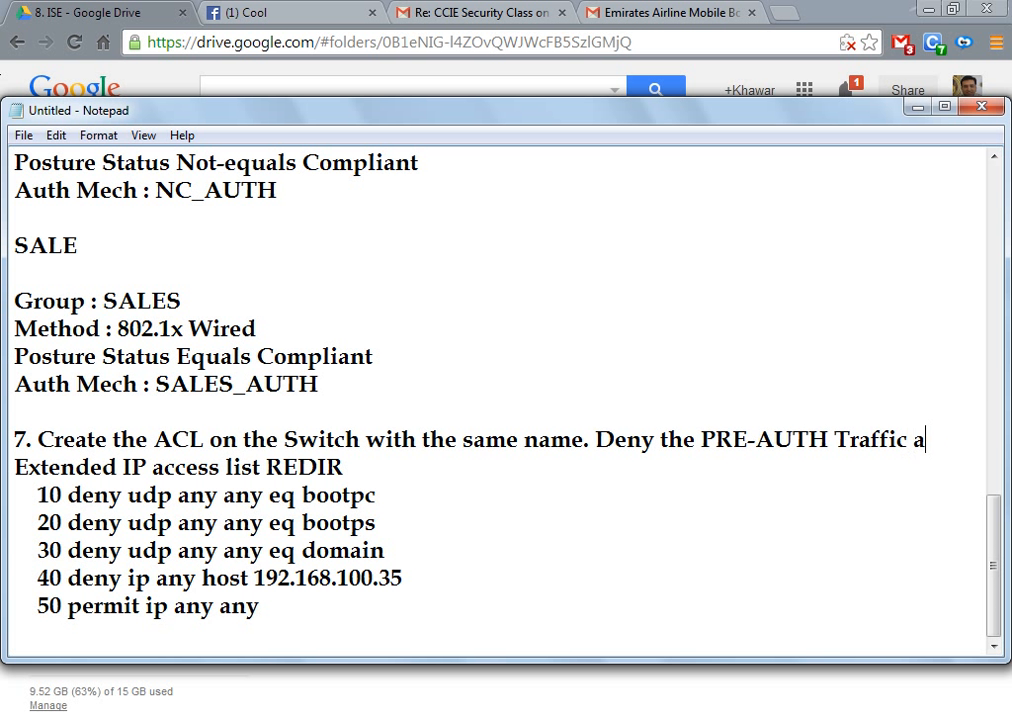
pyautogui.write('nd permit the rest for te')
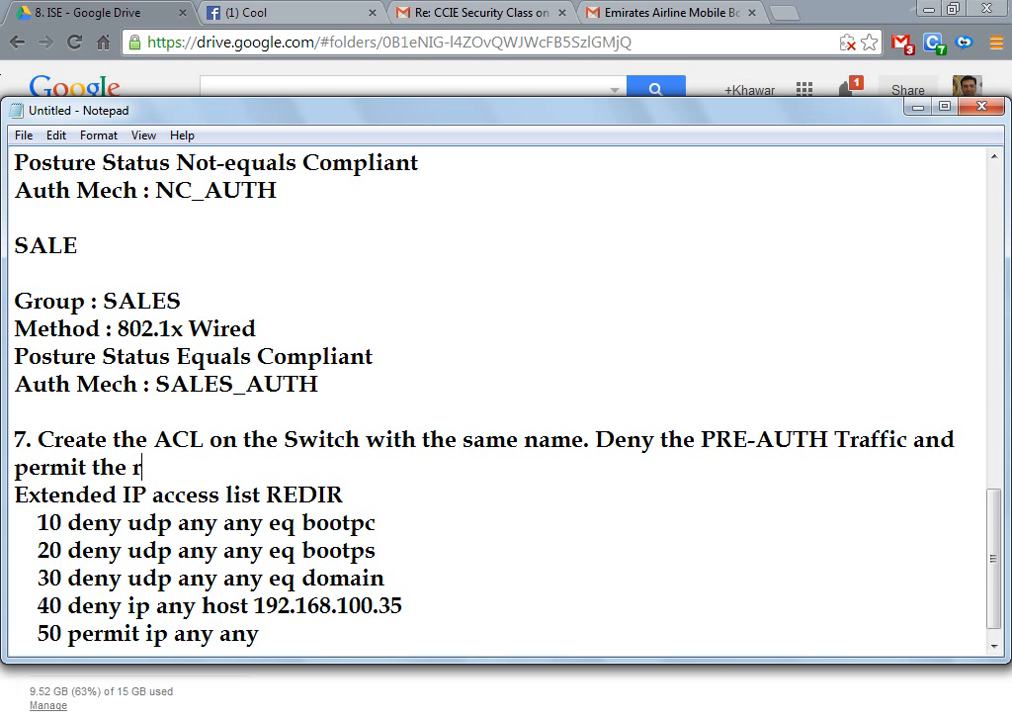
pyautogui.press('BackSpace')
pyautogui.press('BackSpace')
# Step: Finish step 7 with 'permit the rest for redirection'
pyautogui.write('re')
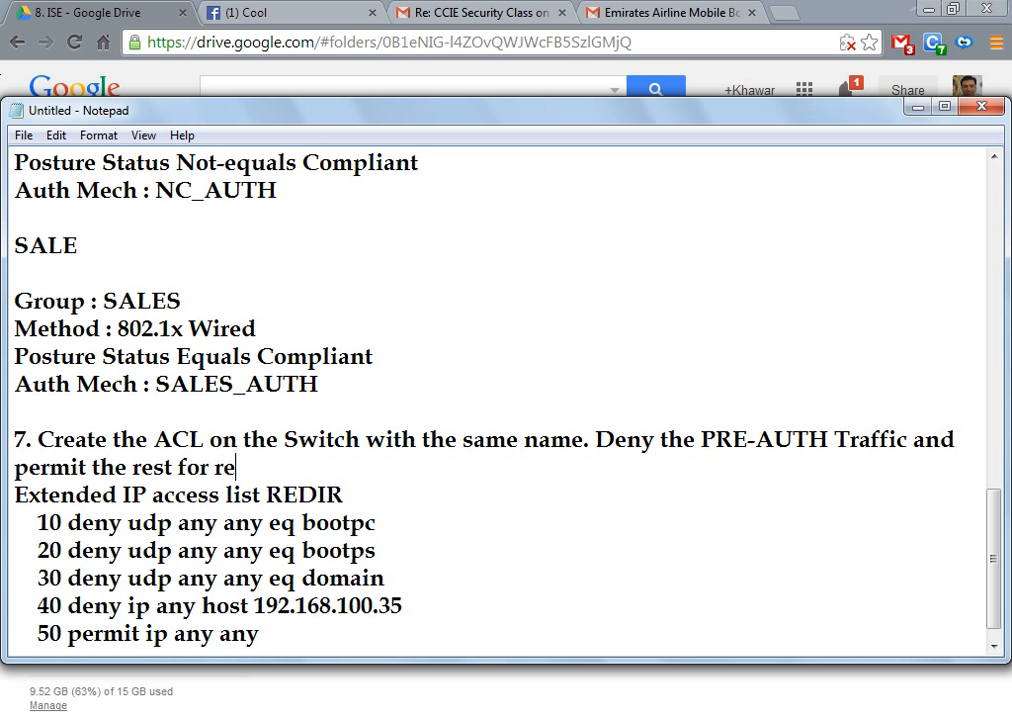
pyautogui.write('direction')
pyautogui.press('Return')
pyautogui.press('Down')
# Step: Rewrite the REDIR header as 'IP access-list extended REDIR'
pyautogui.hotkey('shift', 'Right')
pyautogui.hotkey('shift', 'Right')
pyautogui.hotkey('shift', 'Right')
pyautogui.hotkey('shift', 'Right')
pyautogui.hotkey('shift', 'Right')
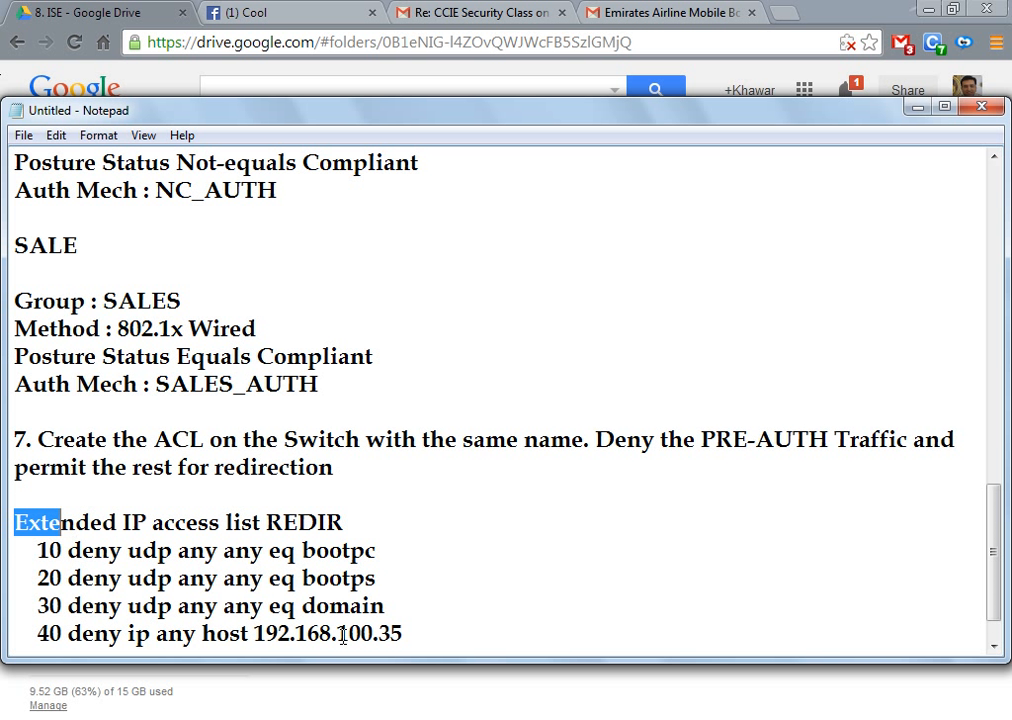
pyautogui.hotkey('shift', 'Right')
pyautogui.hotkey('shift', 'Right')
pyautogui.hotkey('shift', 'Right')
pyautogui.hotkey('shift', 'Right')
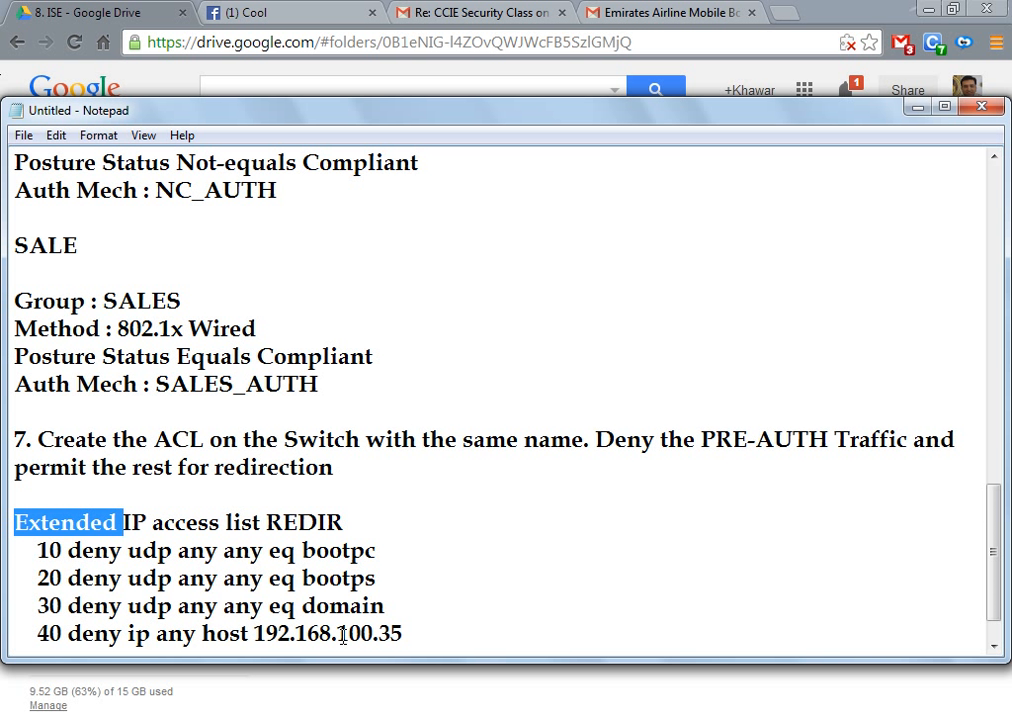
pyautogui.press('Delete')
pyautogui.press('Right')
pyautogui.press('Right')
pyautogui.press('Right')
pyautogui.press('Right')
pyautogui.press('Right')
pyautogui.press('Right')
pyautogui.press('Right')
pyautogui.press('Right')
pyautogui.press('Right')
pyautogui.press('Right')
pyautogui.press('Right')
pyautogui.press('Right')
pyautogui.press('Right')
pyautogui.press('Left')
pyautogui.press('Left')
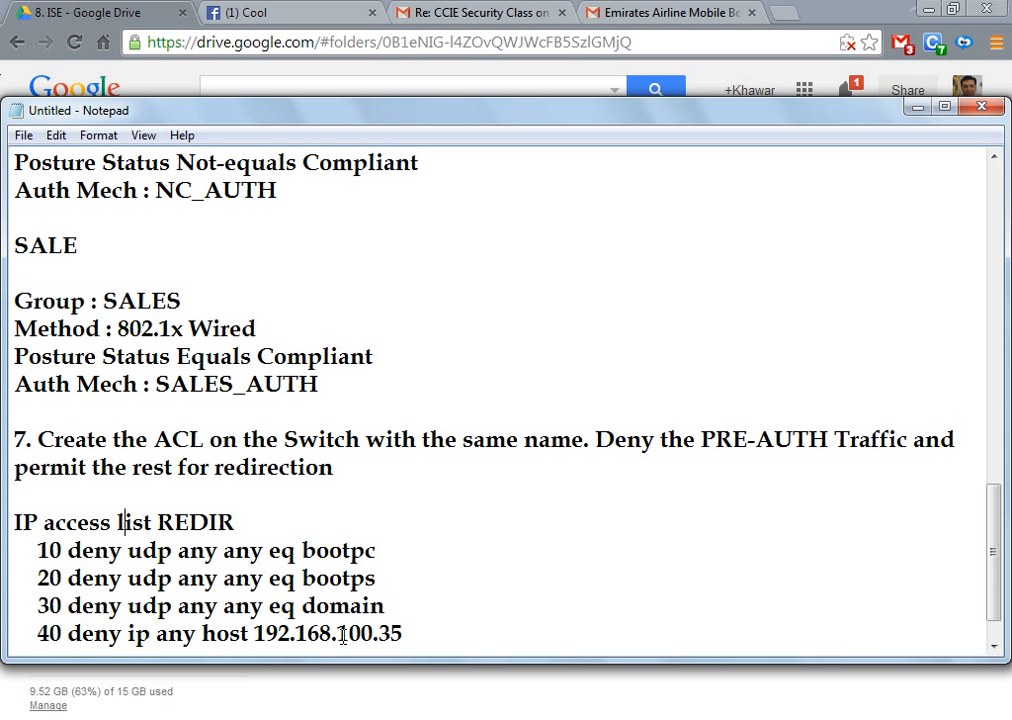
pyautogui.press('Left')
pyautogui.press('BackSpace')
pyautogui.write('-')
pyautogui.press('Right')
pyautogui.press('Right')
pyautogui.press('Right')
pyautogui.press('Right')
pyautogui.press('Right')
pyautogui.write('exte')
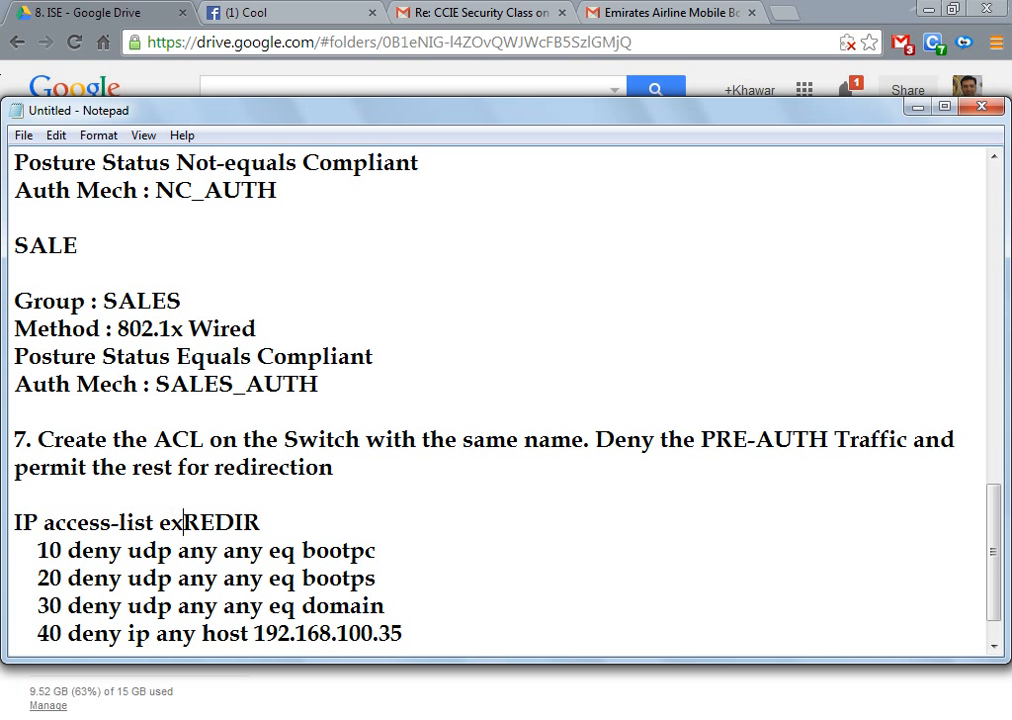
pyautogui.write('nded')
pyautogui.press('Down')
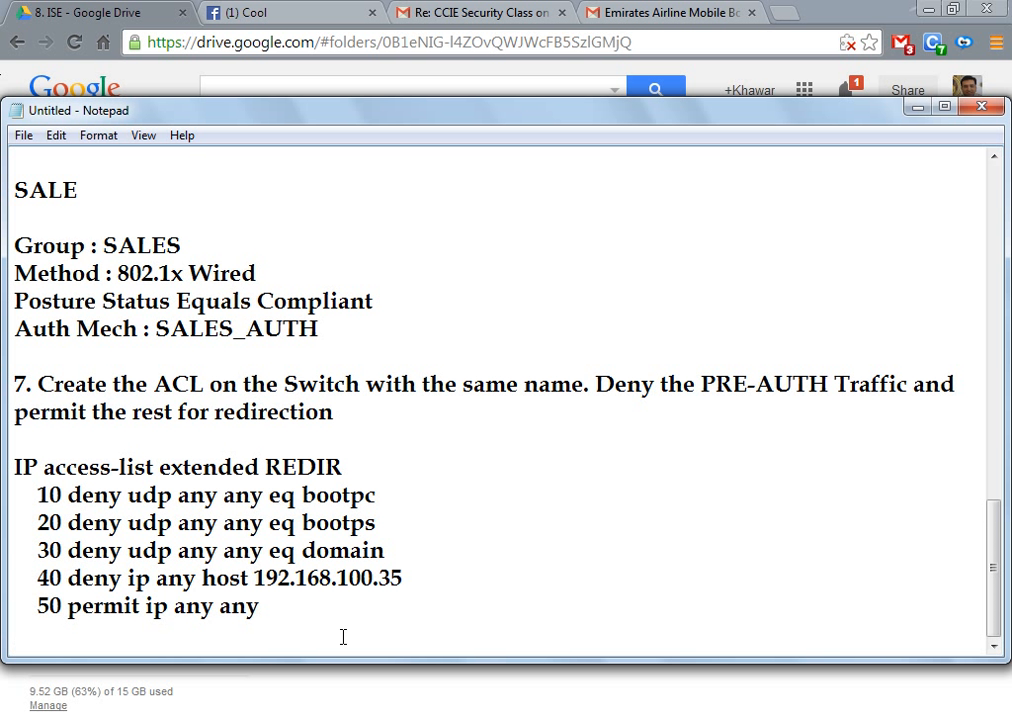
# Step: Save the notes under the file name 'PV Steps'
pyautogui.click(22, 135)
pyautogui.click(82, 222)
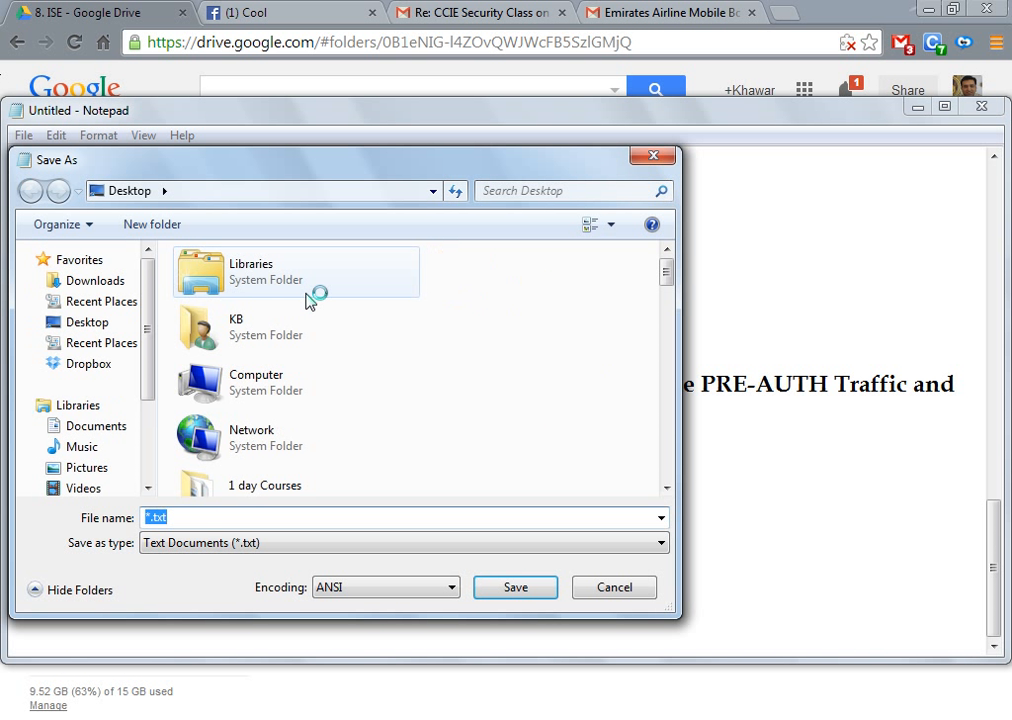
pyautogui.write('PV Steps')
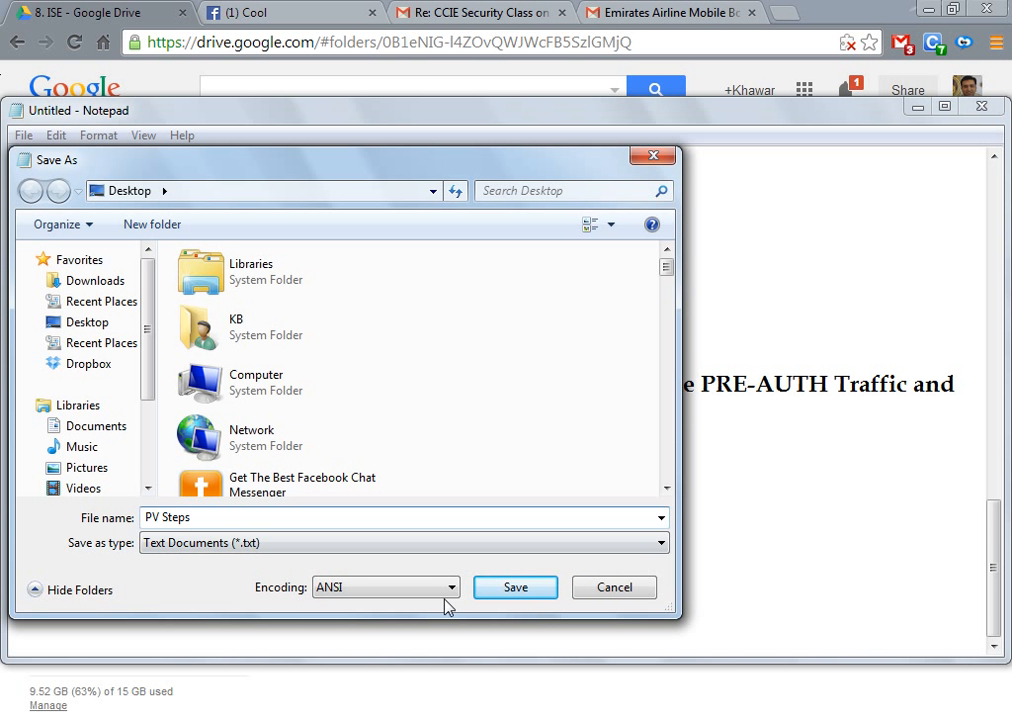
pyautogui.click(508, 590)
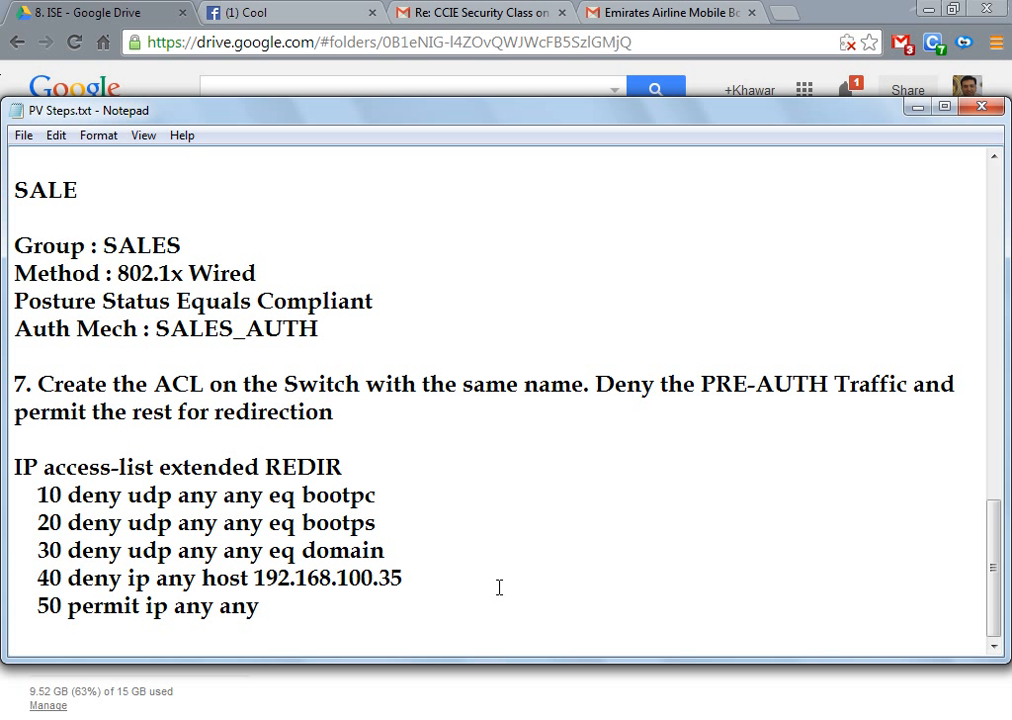